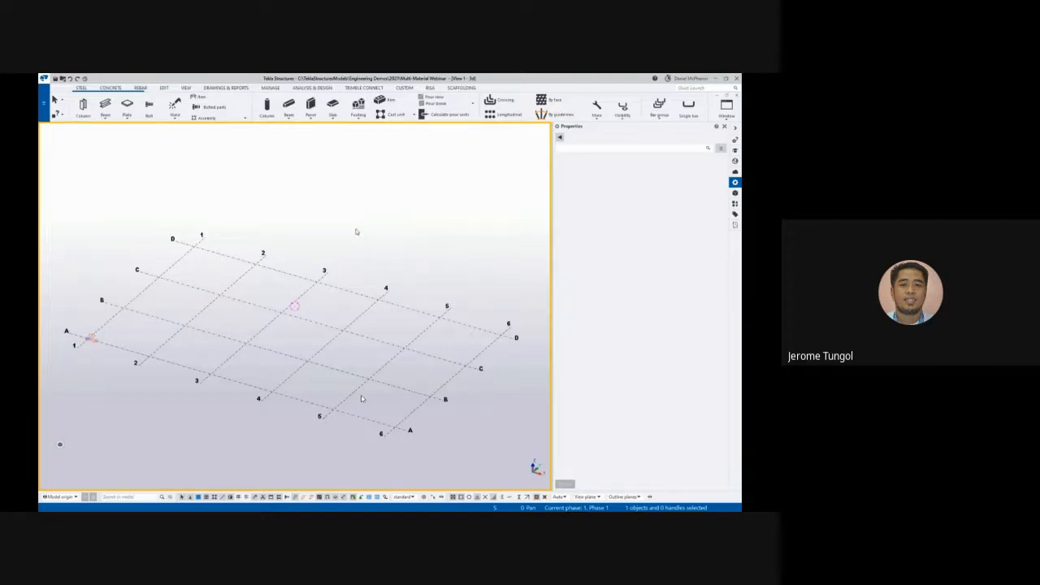
# Place a steel column at grid intersection A-1 in the 3D view
pyautogui.hotkey('ctrl', 'p')
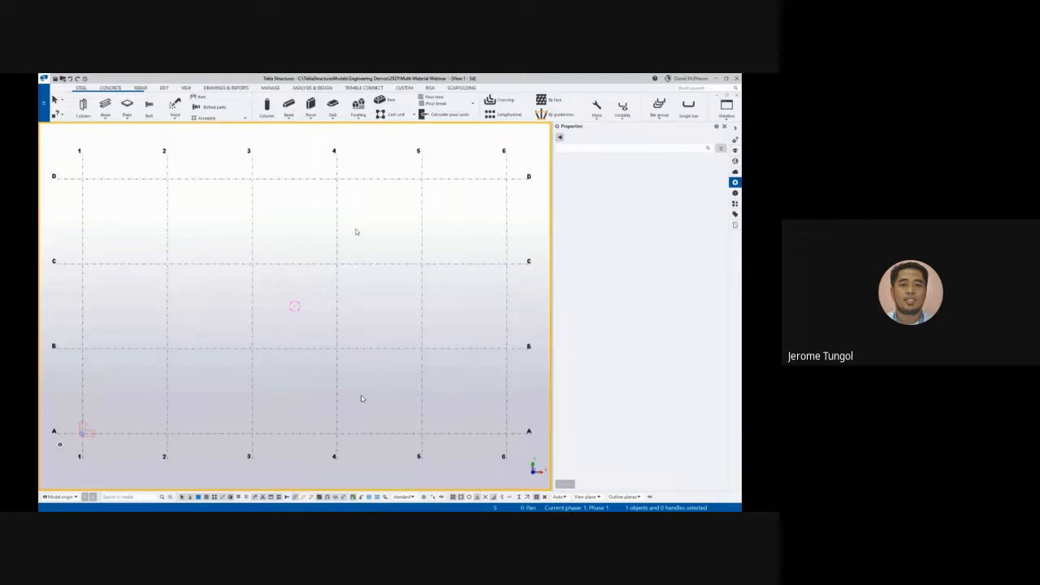
pyautogui.hotkey('ctrl', 'p')
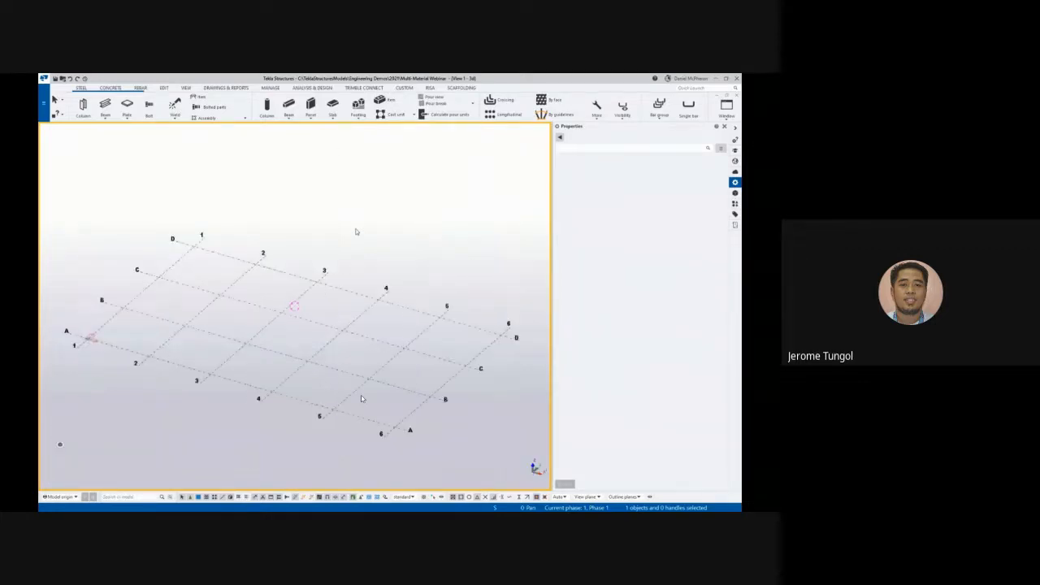
pyautogui.moveTo(164, 295); pyautogui.dragTo(259, 288, button='middle')
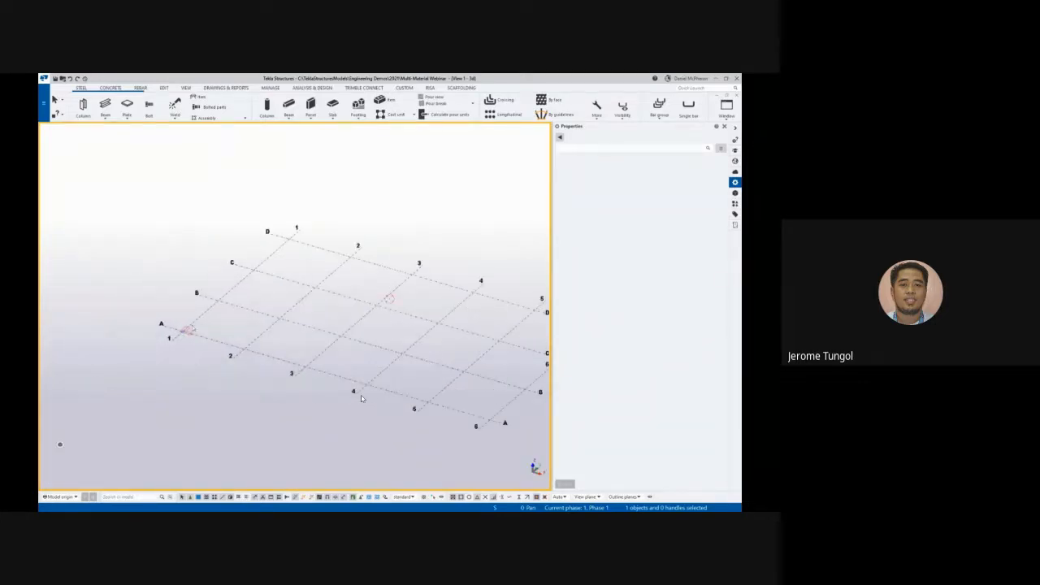
pyautogui.scroll(4, 187, 325)
pyautogui.scroll(2, 164, 345)
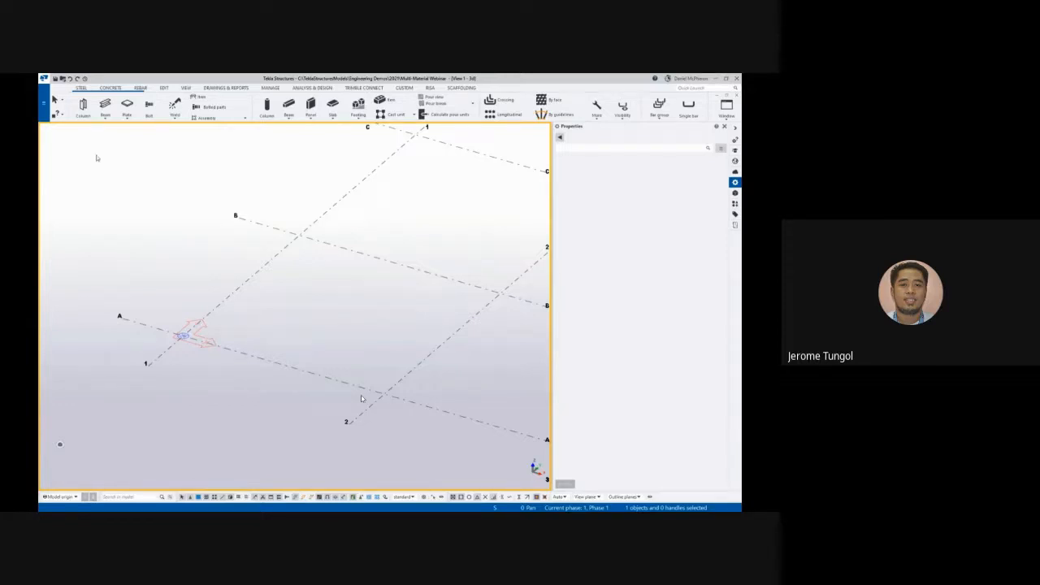
pyautogui.click(83, 105)
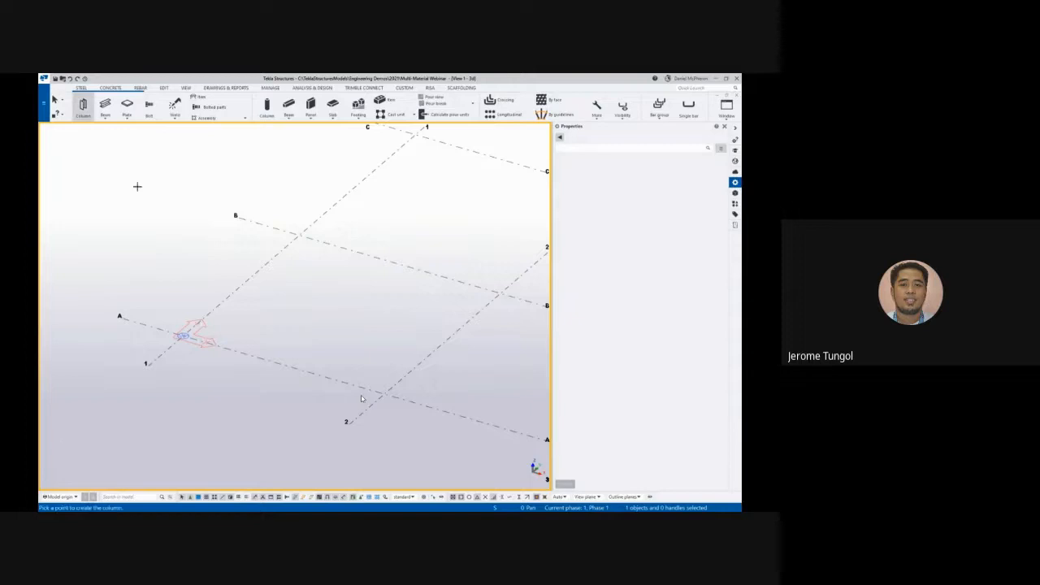
pyautogui.click(186, 336)
pyautogui.scroll(-1, 194, 395)
pyautogui.press('Escape')
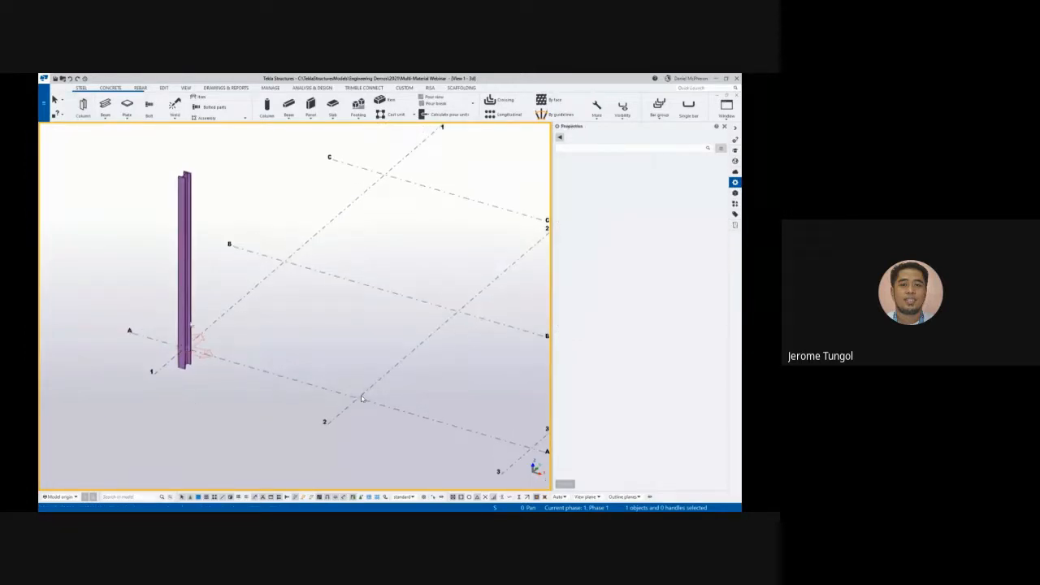
# Examine the material catalog for the steel column, browsing the steel, concrete, timber and miscellaneous grades, and close it without changing the material
pyautogui.click(188, 320)
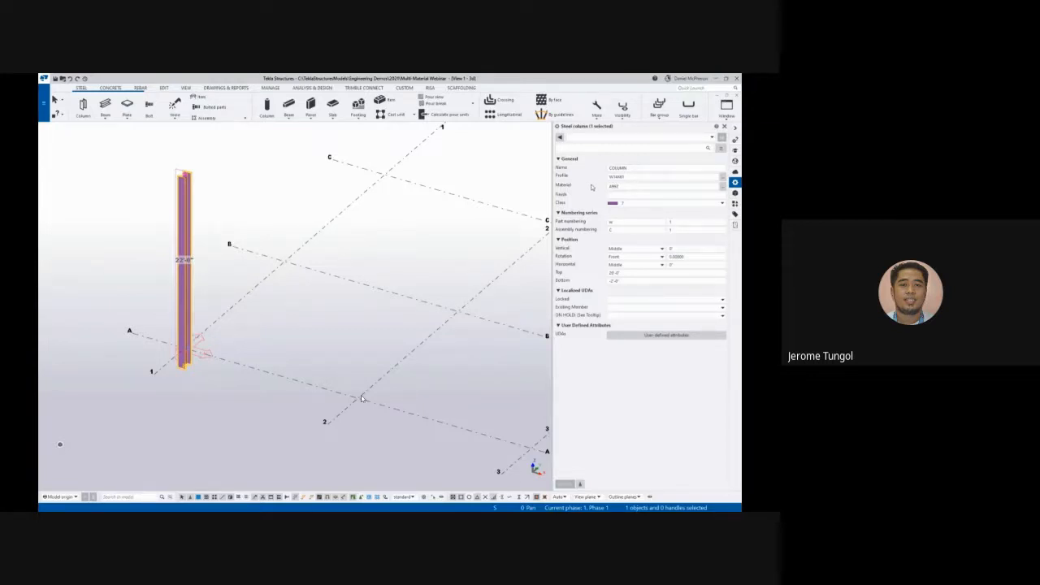
pyautogui.click(638, 186)
pyautogui.click(721, 187)
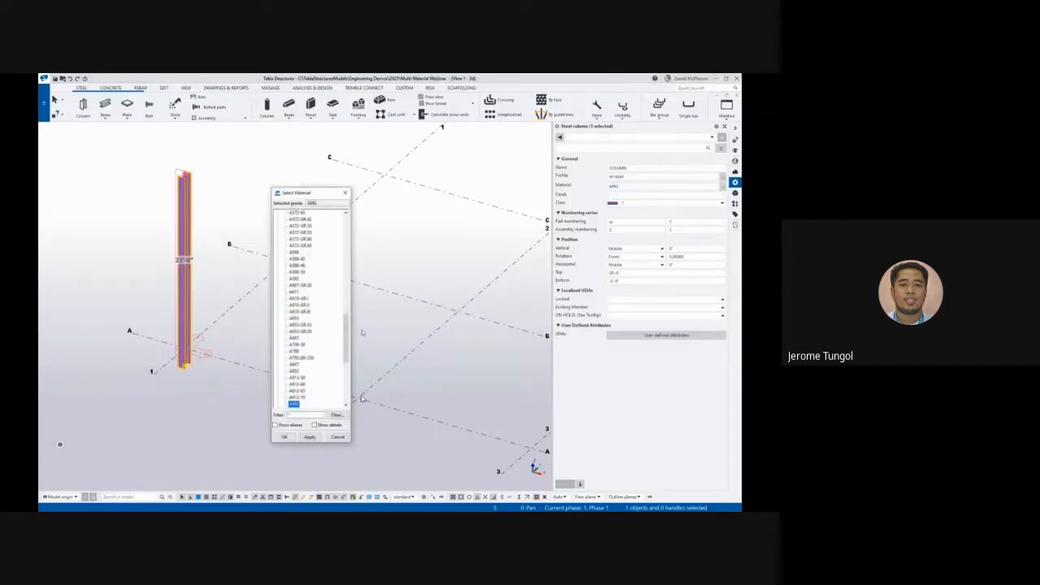
pyautogui.moveTo(347, 333); pyautogui.dragTo(336, 221)
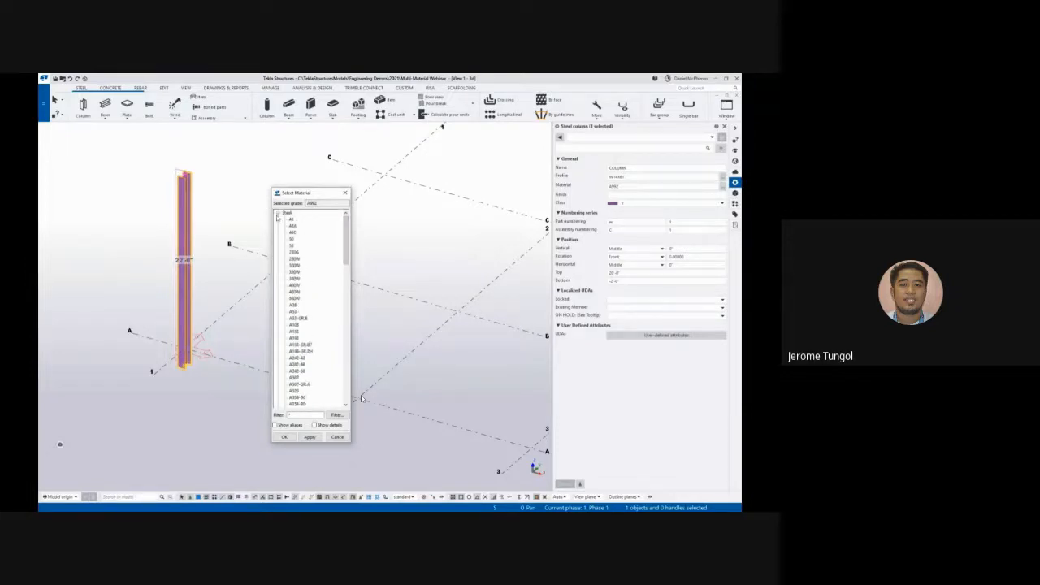
pyautogui.click(279, 213)
pyautogui.click(284, 220)
pyautogui.click(279, 220)
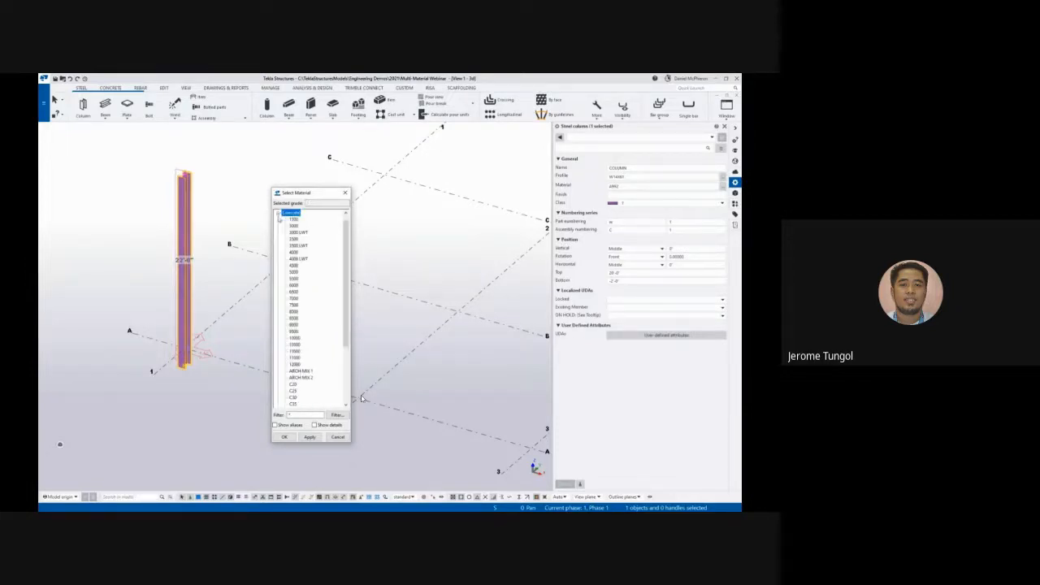
pyautogui.click(277, 214)
pyautogui.click(289, 226)
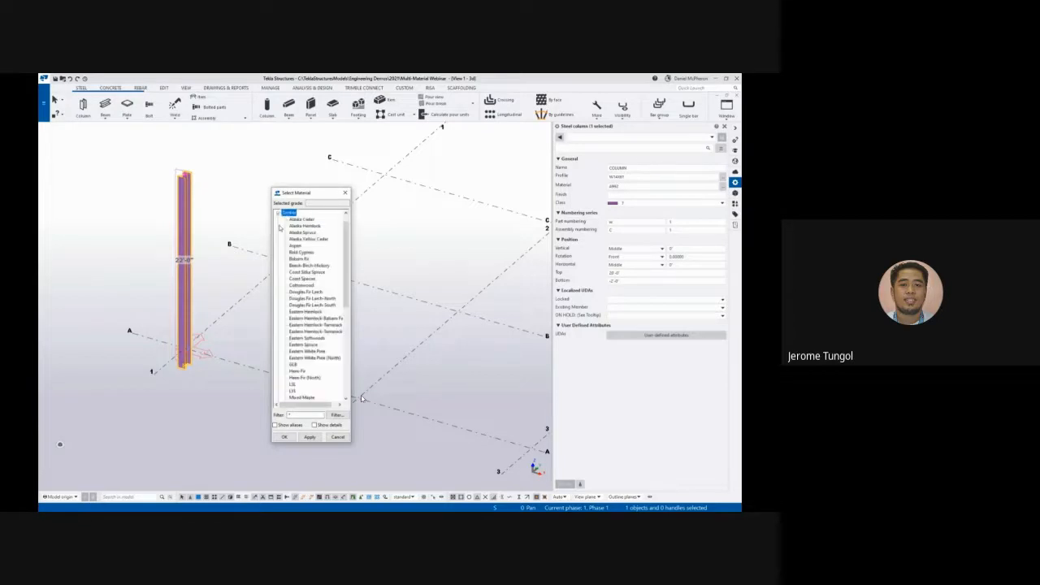
pyautogui.click(279, 226)
pyautogui.click(279, 213)
pyautogui.click(293, 233)
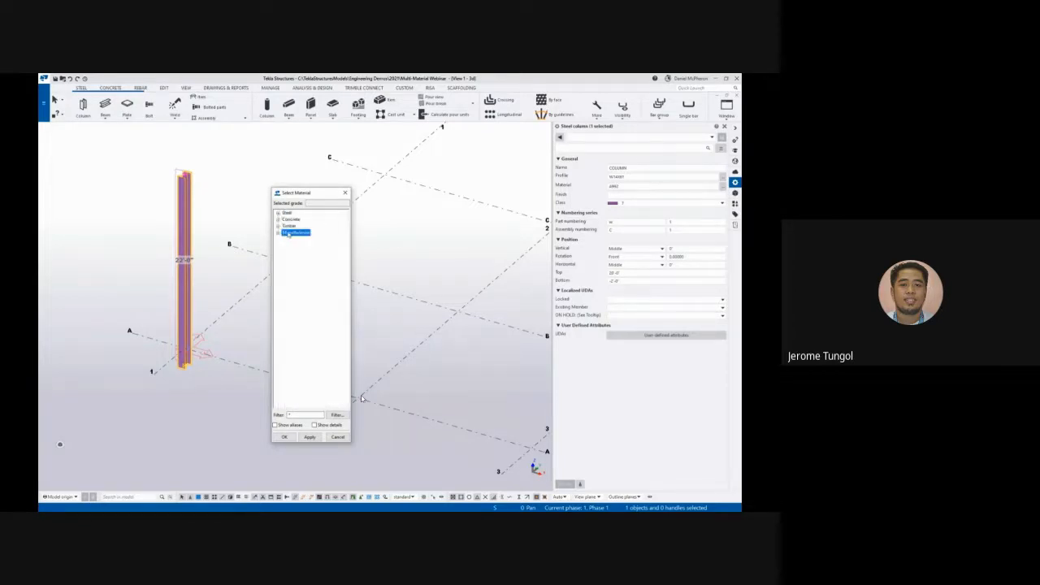
pyautogui.click(278, 233)
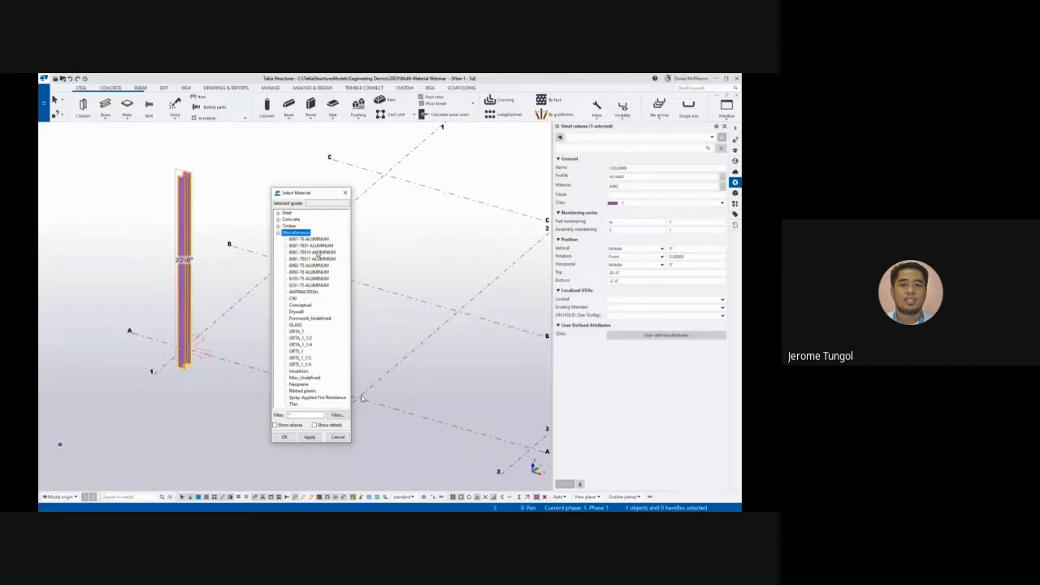
pyautogui.click(345, 192)
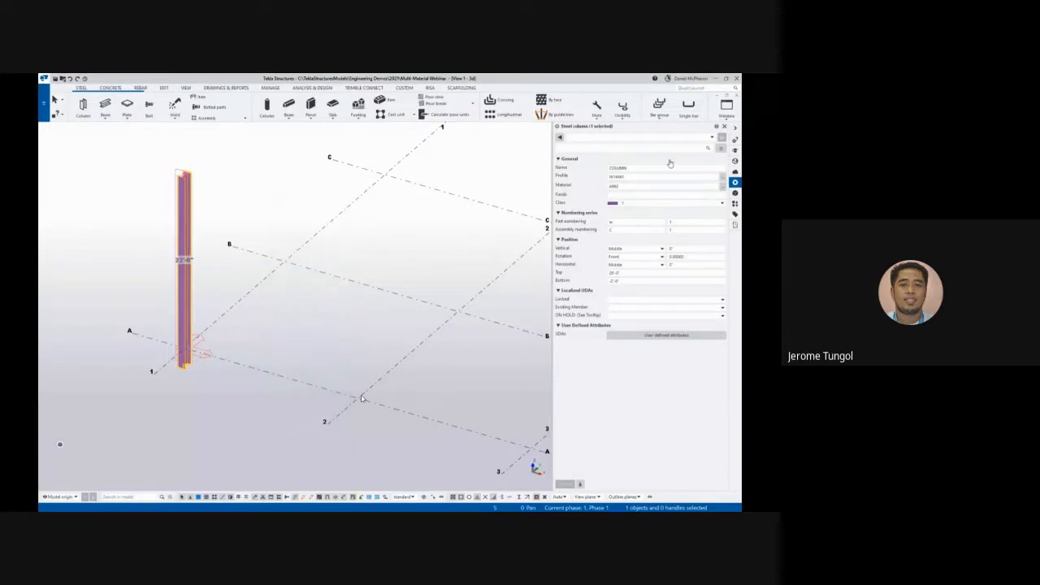
# Examine the profile catalog for the steel column, collapsing the W14 and W groups to view the profile categories
pyautogui.click(722, 176)
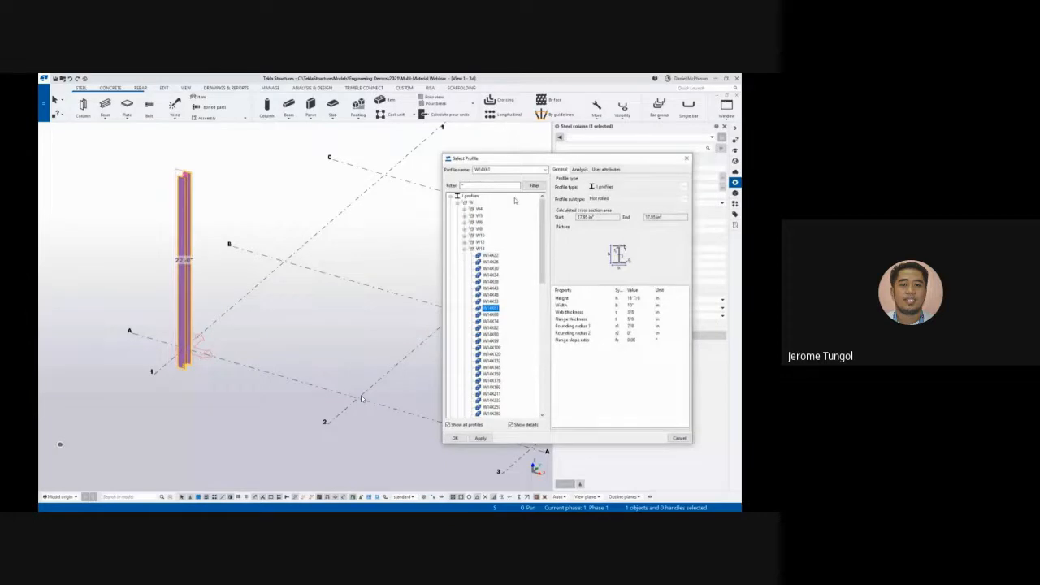
pyautogui.click(466, 248)
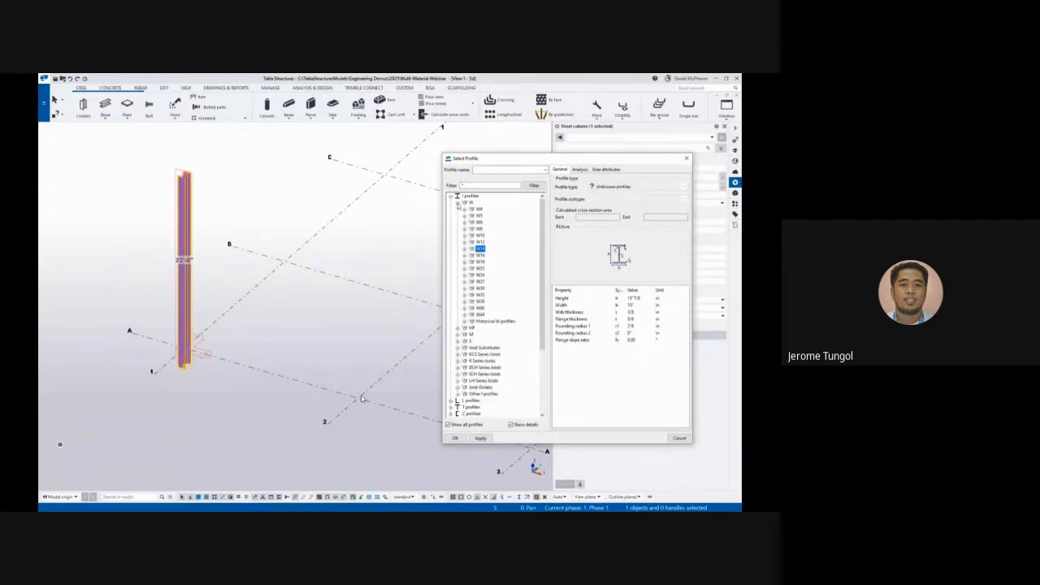
pyautogui.click(458, 205)
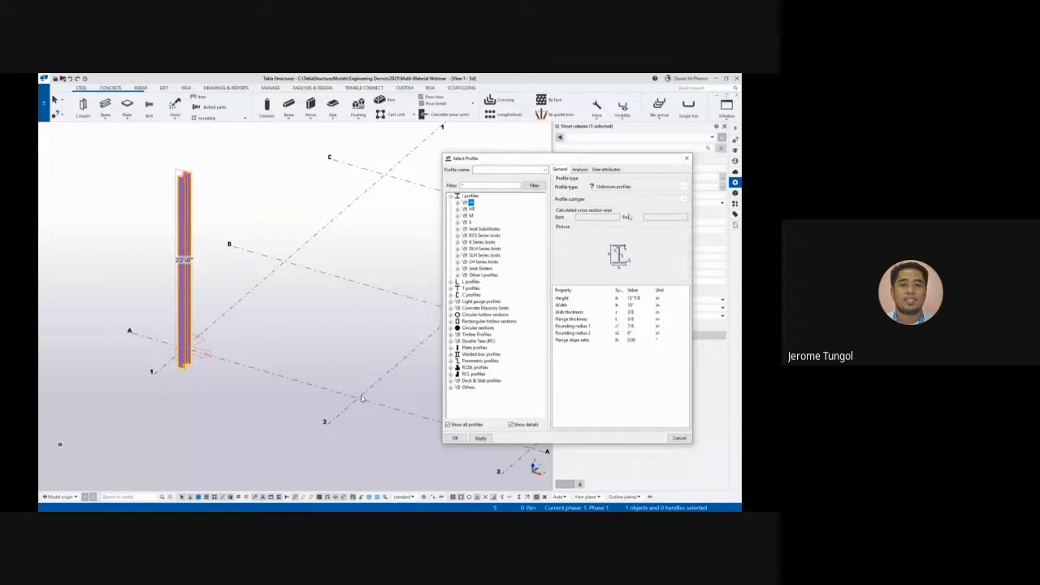
pyautogui.click(686, 157)
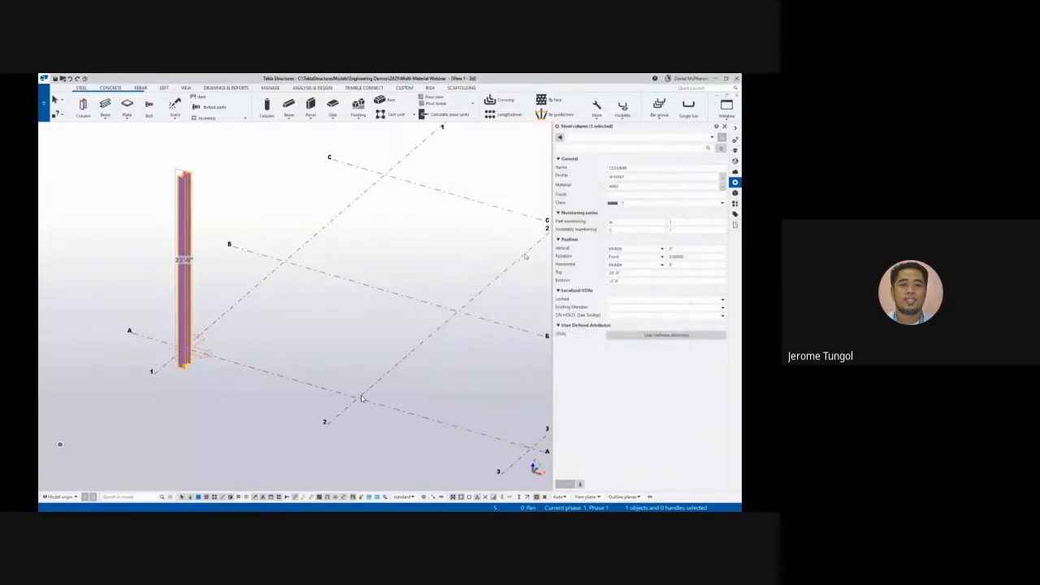
# Place a concrete column with the saved Pier properties at grid intersection A-1, and select it to review its profile and levels
pyautogui.moveTo(346, 319); pyautogui.dragTo(379, 282, button='middle')
pyautogui.scroll(-1, 312, 329)
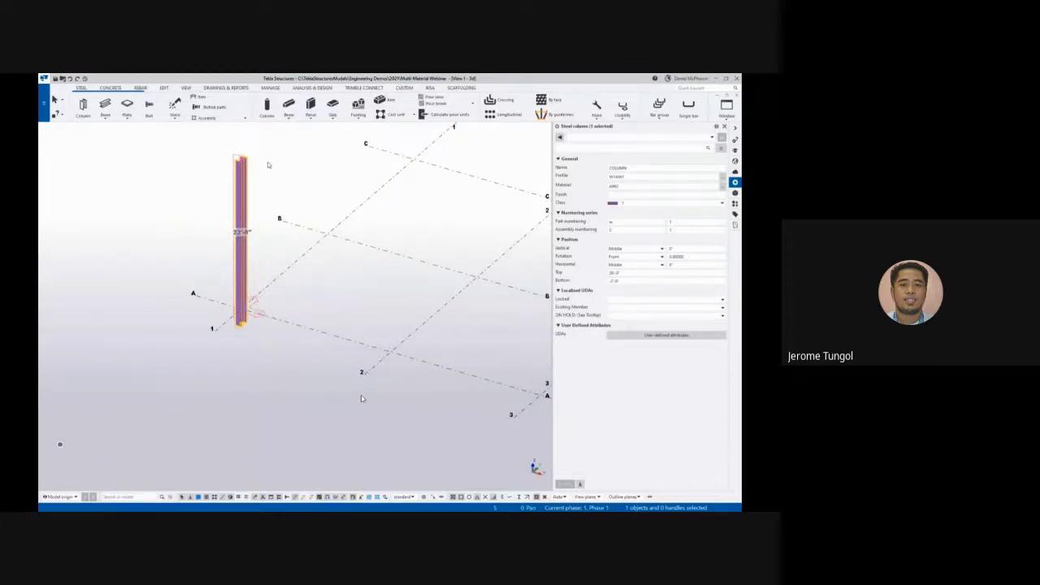
pyautogui.click(263, 187)
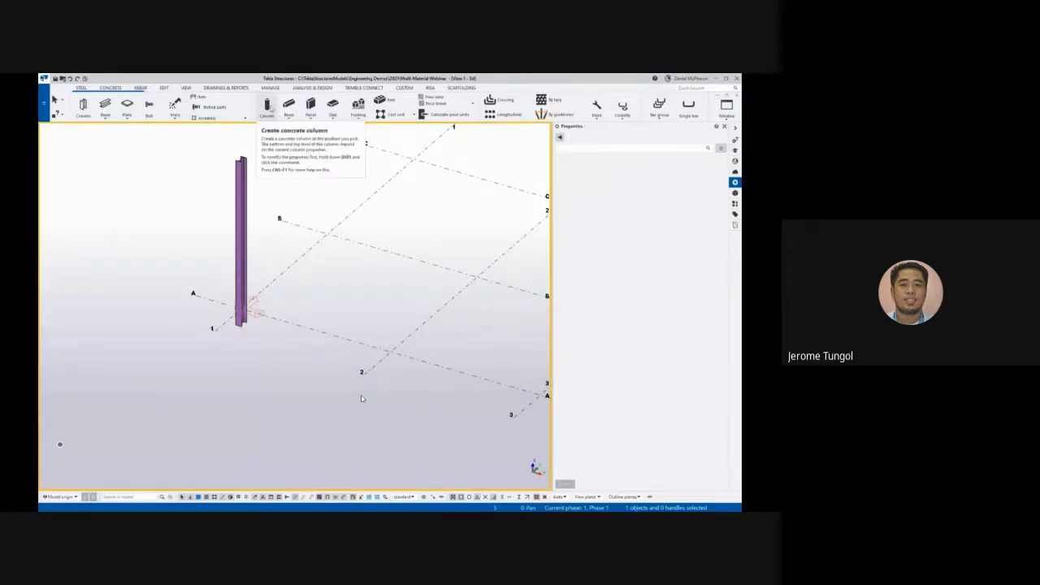
pyautogui.click(266, 104)
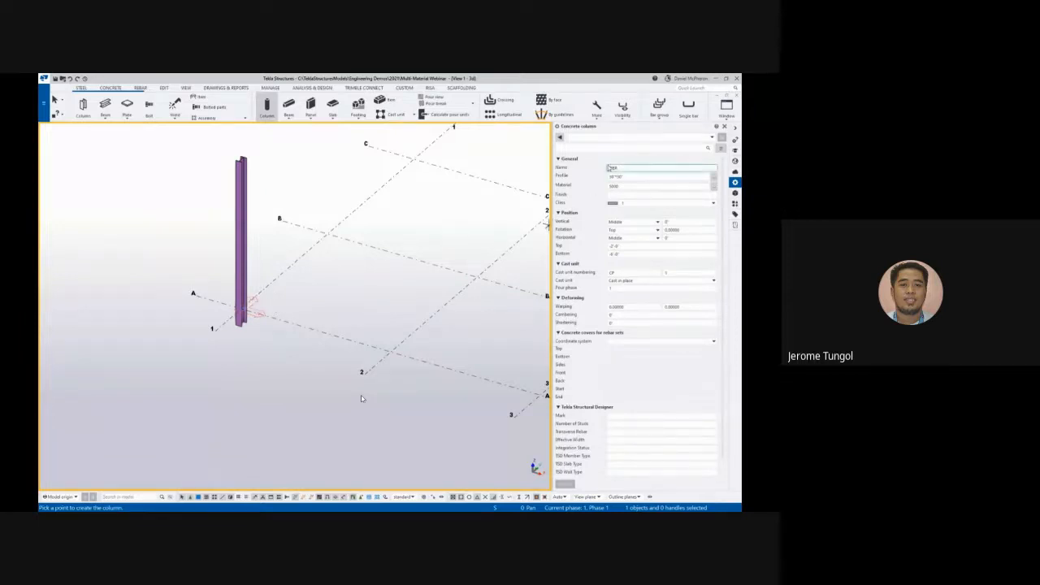
pyautogui.click(625, 254)
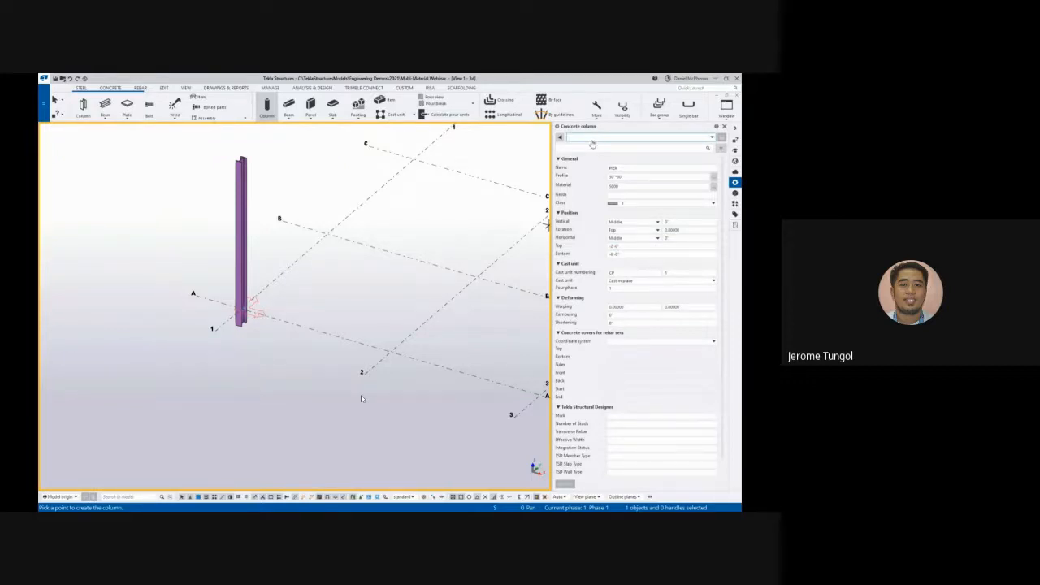
pyautogui.click(592, 144)
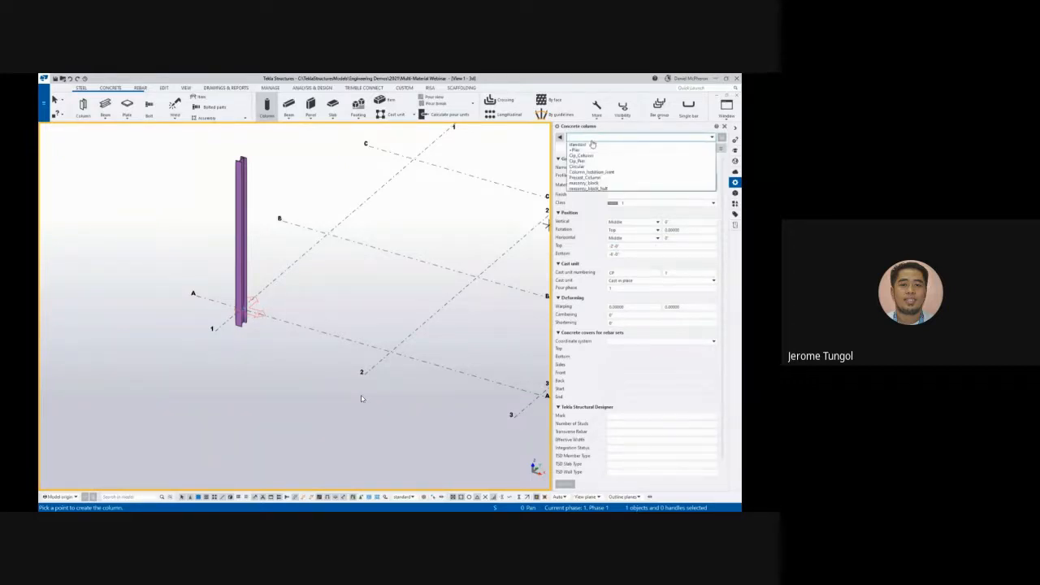
pyautogui.click(589, 150)
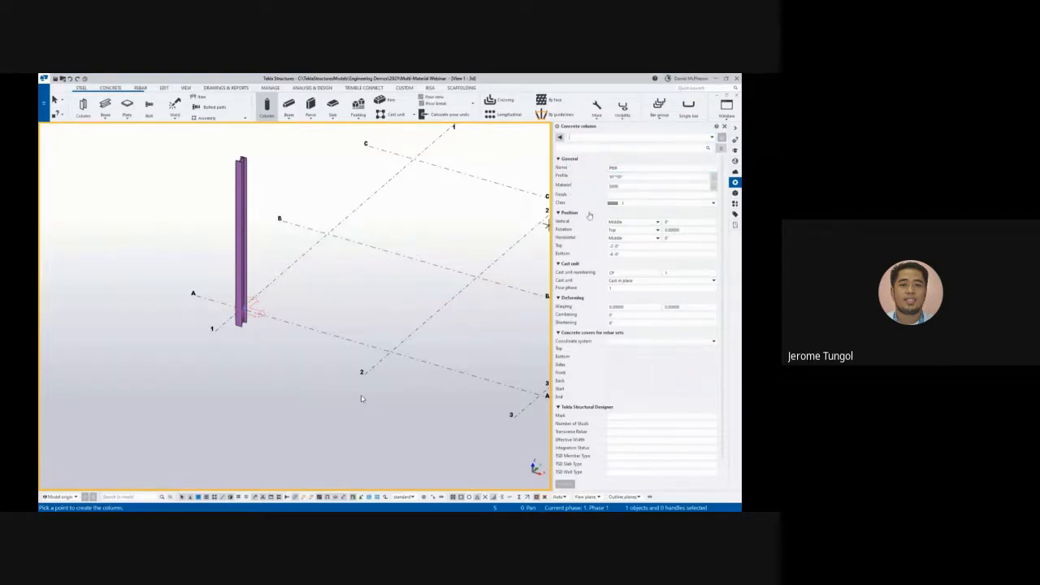
pyautogui.click(663, 138)
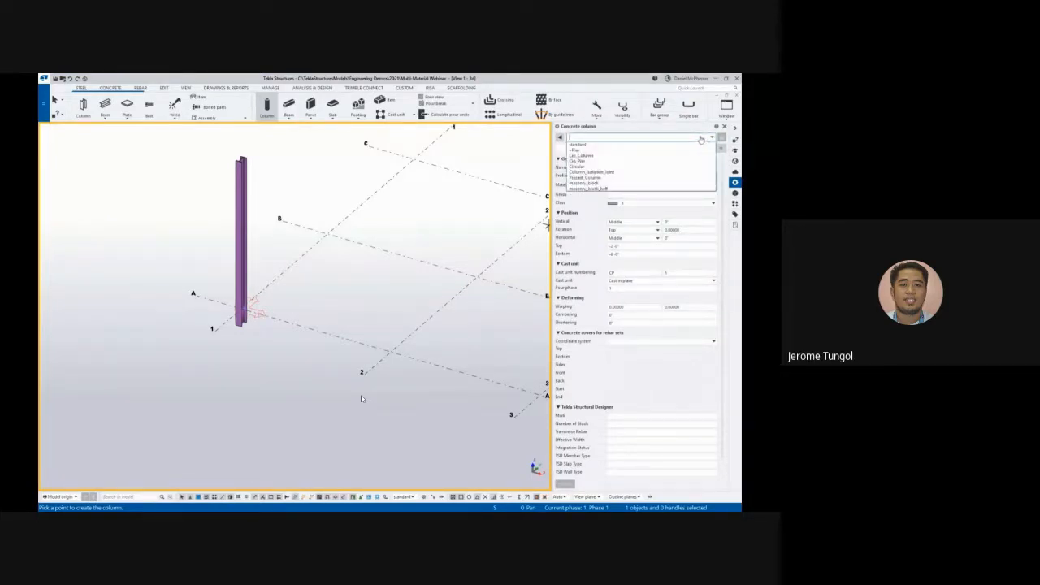
pyautogui.click(580, 151)
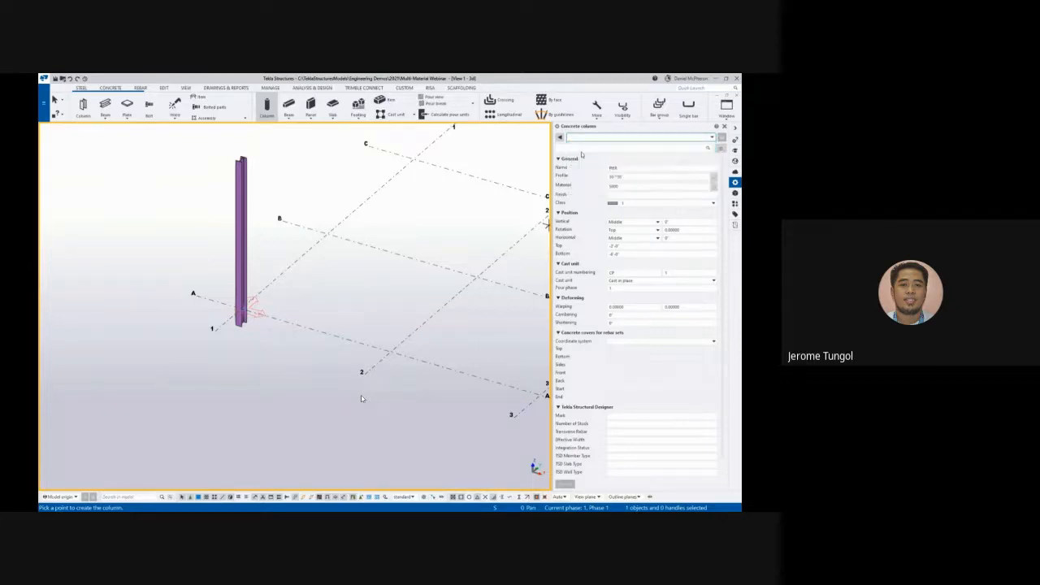
pyautogui.moveTo(251, 303)
pyautogui.mouseDown(button='middle')
pyautogui.moveTo(265, 303)
pyautogui.moveTo(251, 304)
pyautogui.mouseUp(button='middle')
pyautogui.scroll(2, 252, 306)
pyautogui.click(254, 308)
pyautogui.press('Escape')
pyautogui.click(252, 358)
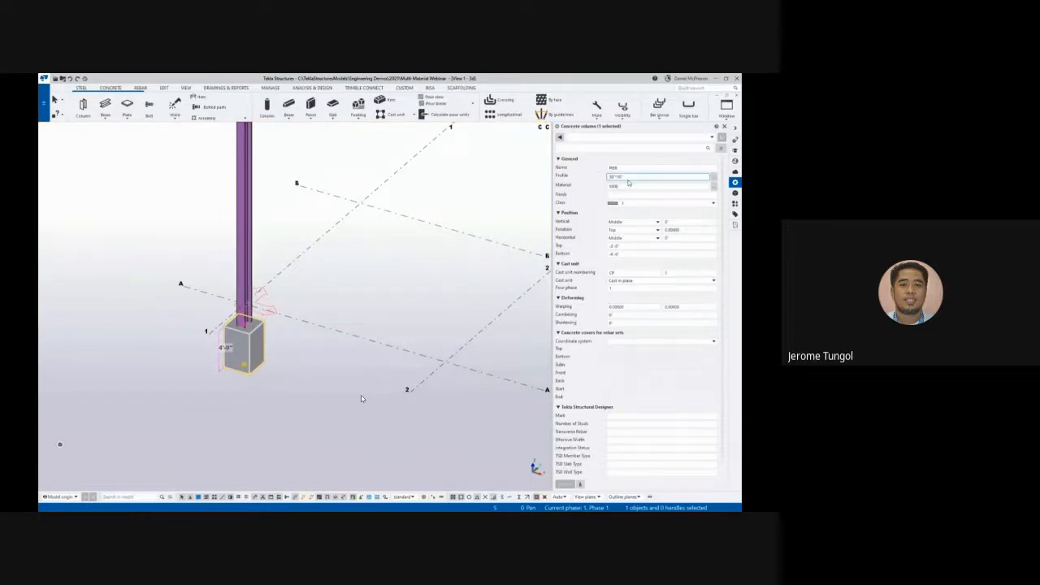
pyautogui.click(623, 246)
# Place a pad footing with the saved Spread_Footing properties under the pier at grid intersection A-1
pyautogui.moveTo(312, 246); pyautogui.dragTo(342, 216, button='middle')
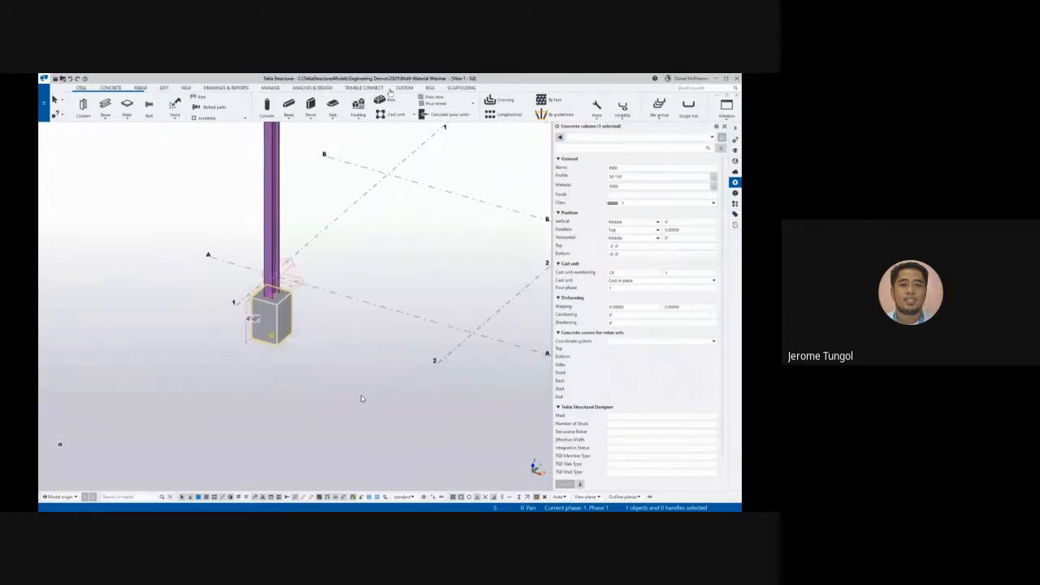
pyautogui.click(358, 108)
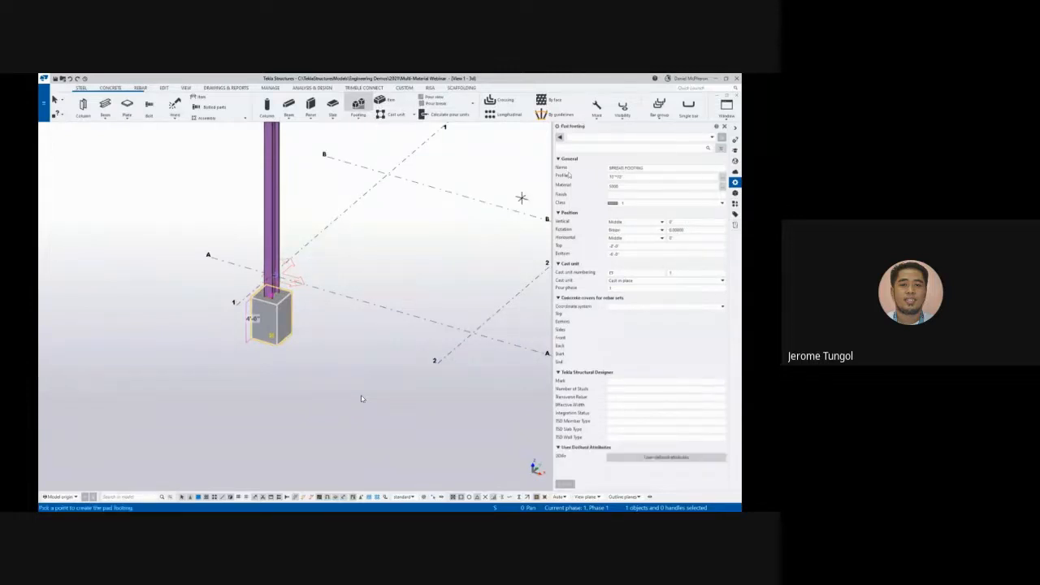
pyautogui.click(581, 137)
pyautogui.click(585, 149)
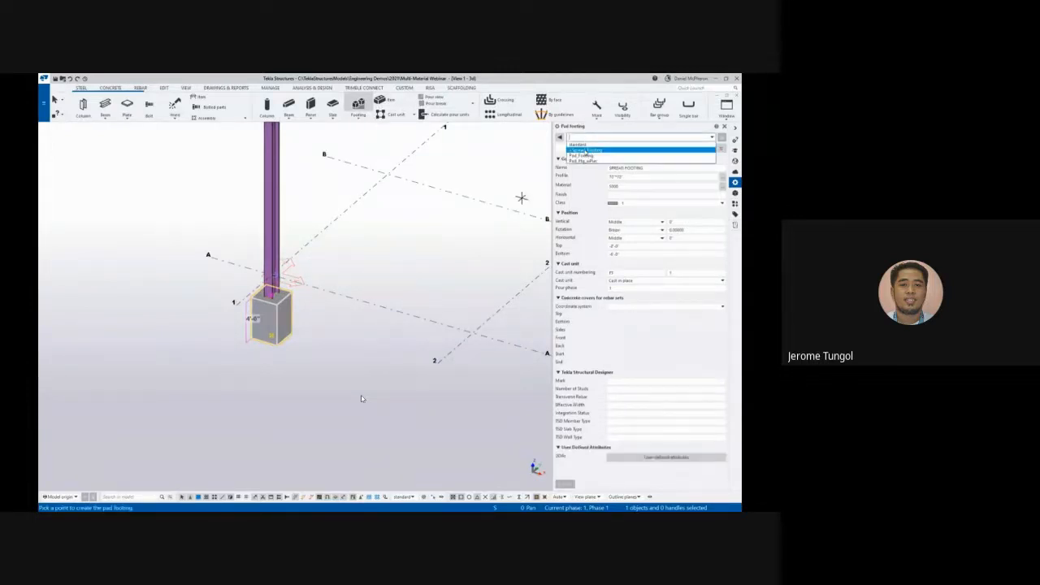
pyautogui.scroll(1, 307, 268)
pyautogui.click(318, 278)
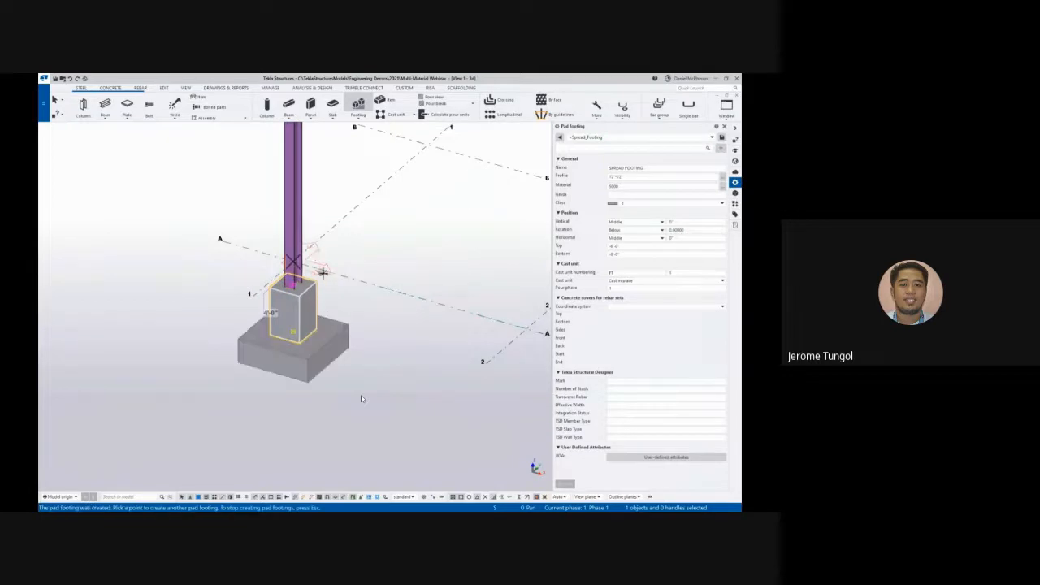
pyautogui.scroll(-1, 311, 279)
pyautogui.press('Escape')
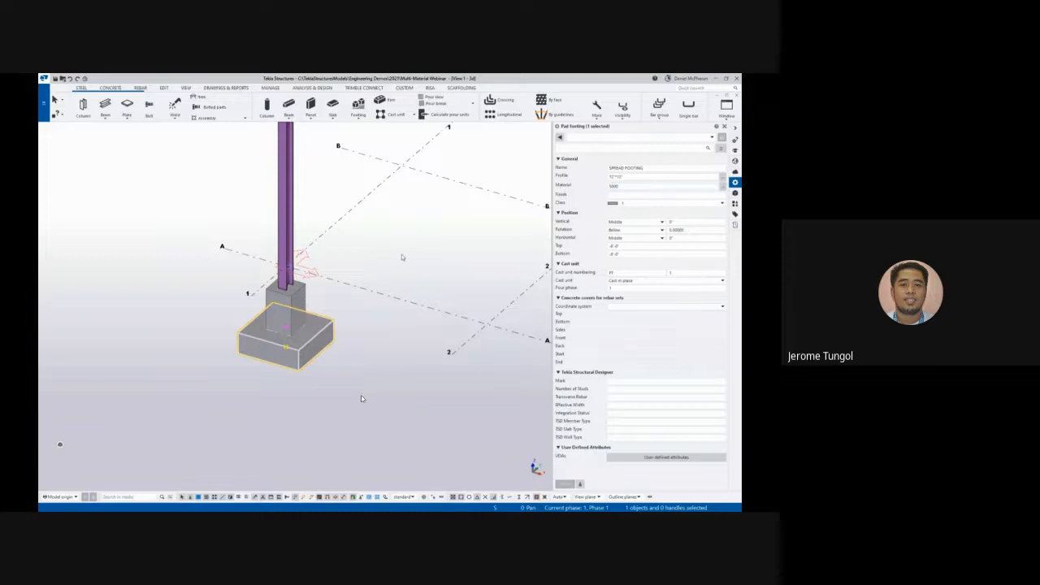
# Copy the steel column, pier and footing together from grid intersection A-1 to B-1
pyautogui.click(376, 285)
pyautogui.scroll(-3, 315, 325)
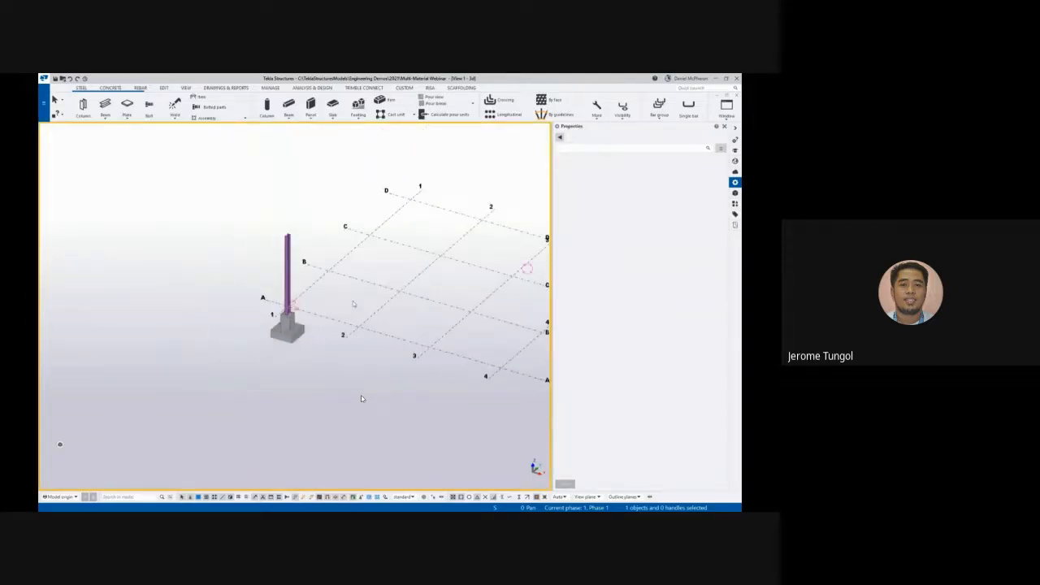
pyautogui.keyDown('ctrl'); pyautogui.moveTo(353, 302); pyautogui.dragTo(335, 338, button='middle'); pyautogui.keyUp('ctrl')
pyautogui.moveTo(320, 350); pyautogui.dragTo(263, 290)
pyautogui.moveTo(353, 302); pyautogui.dragTo(306, 319, button='middle')
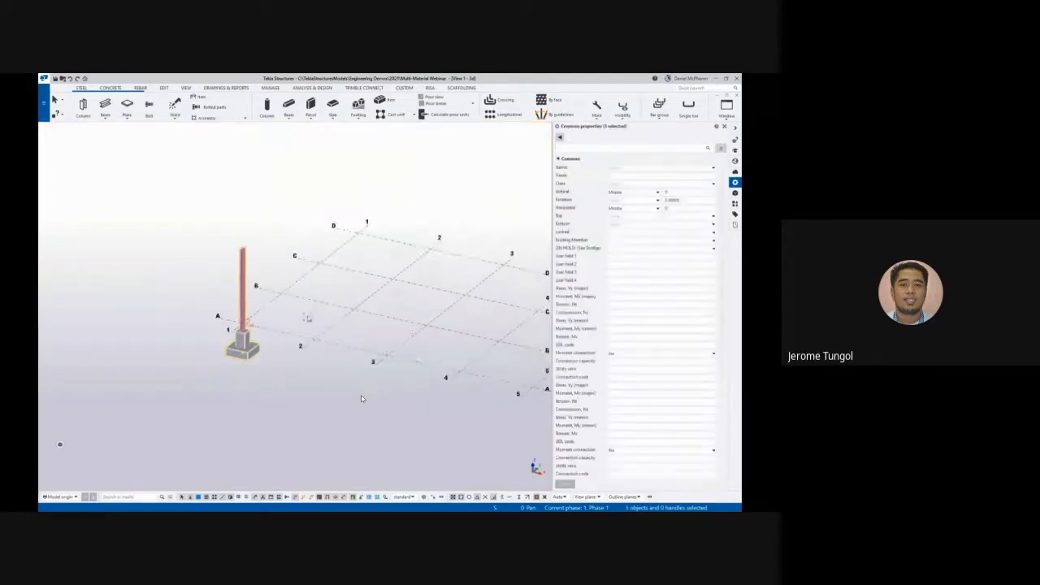
pyautogui.scroll(1, 306, 318)
pyautogui.hotkey('ctrl', 'c')
pyautogui.click(255, 315)
pyautogui.click(277, 285)
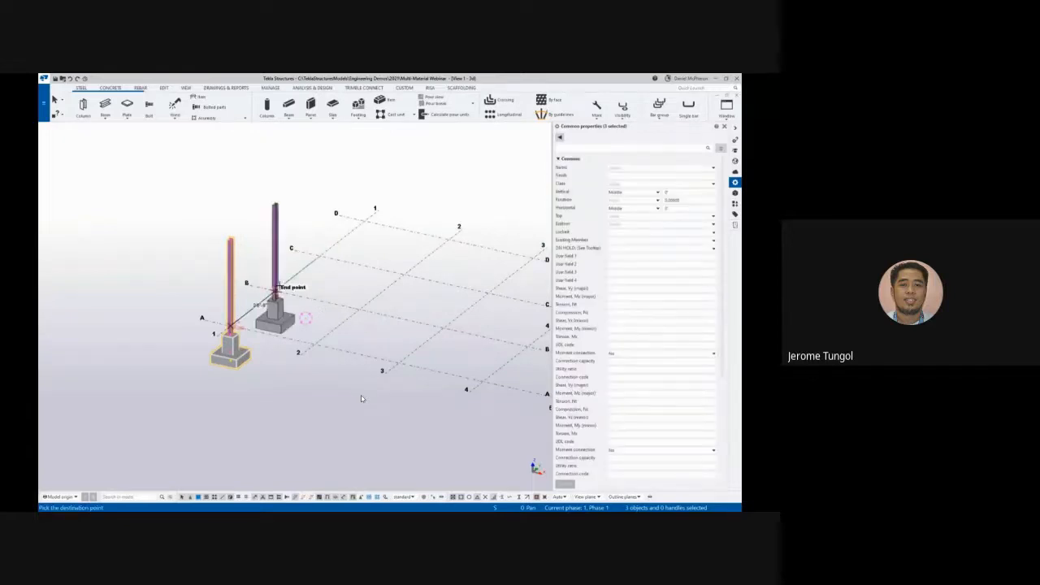
# Copy the steel column, pier and footing to grid intersections C-1, D-1, A-2, B-2, C-2 and D-2
pyautogui.click(319, 252)
pyautogui.click(363, 221)
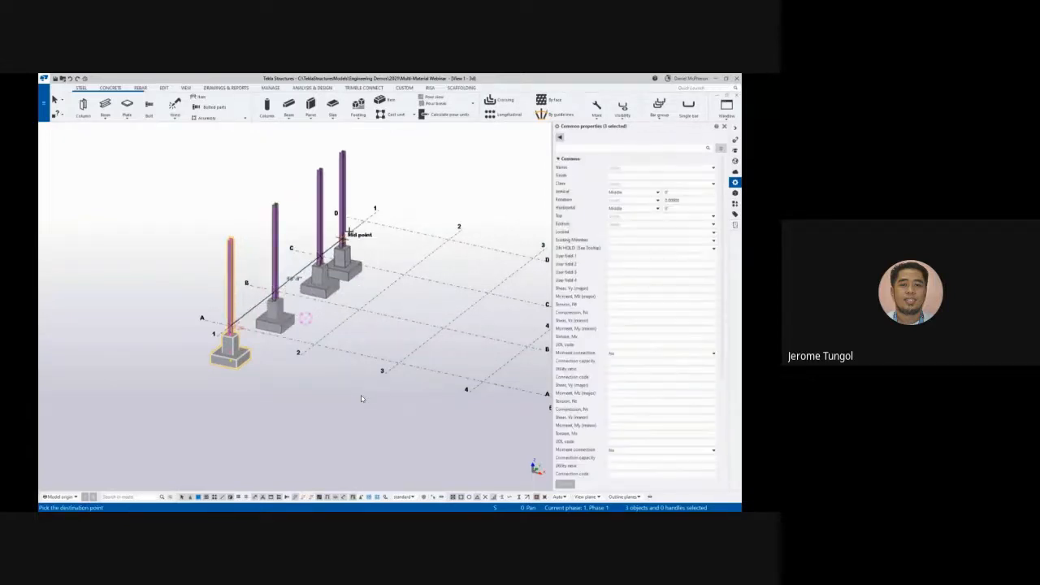
pyautogui.click(328, 328)
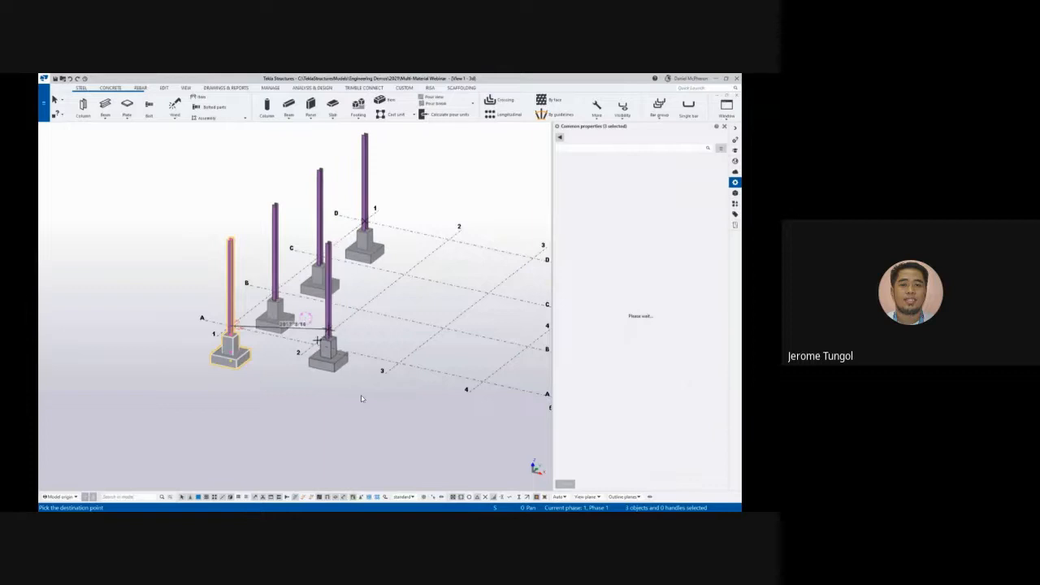
pyautogui.click(316, 346)
pyautogui.click(360, 312)
pyautogui.click(401, 279)
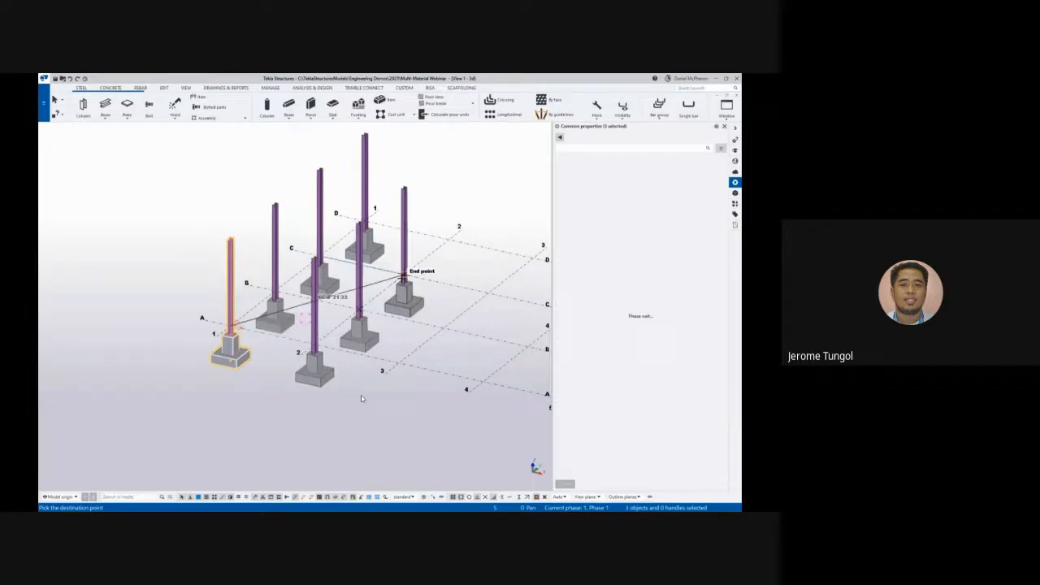
pyautogui.click(448, 241)
pyautogui.moveTo(402, 287); pyautogui.dragTo(351, 308, button='middle')
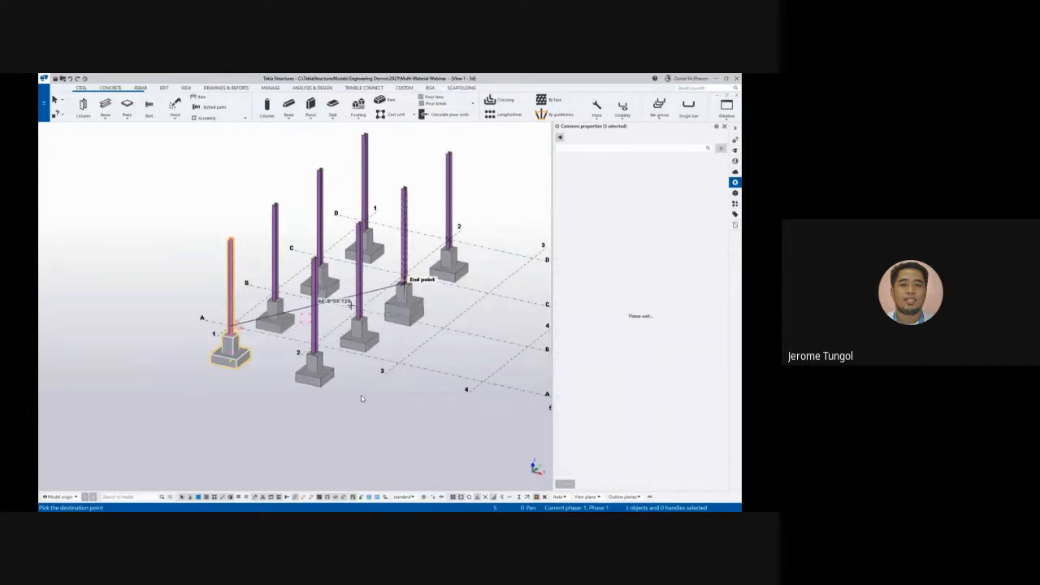
pyautogui.press('Escape')
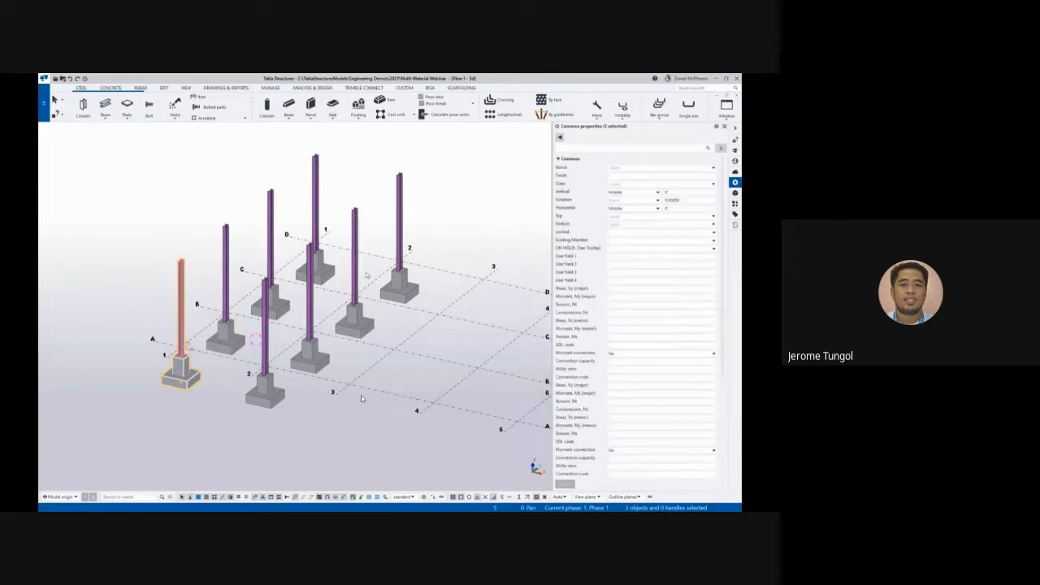
pyautogui.click(349, 171)
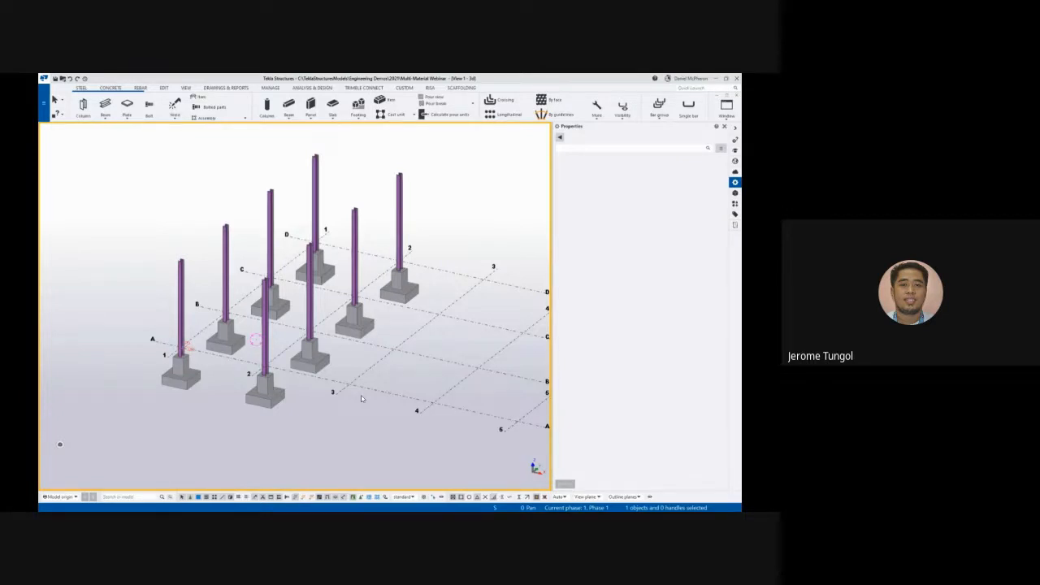
# Switch to the plan view at EL. +10, redraw it, and arrange it side by side with the 3D view
pyautogui.hotkey('ctrl', 'Tab')
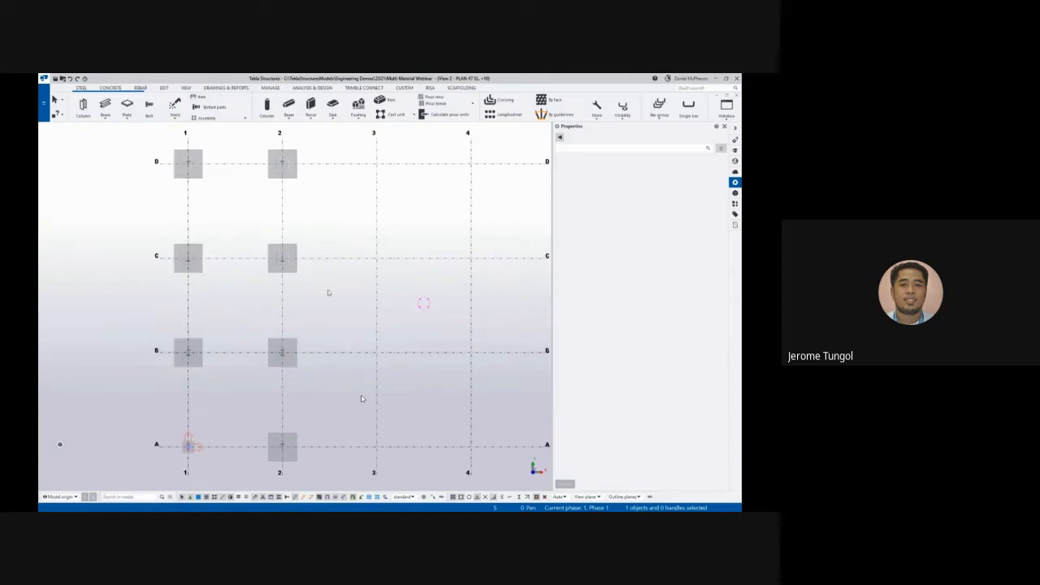
pyautogui.rightClick(360, 227)
pyautogui.click(385, 269)
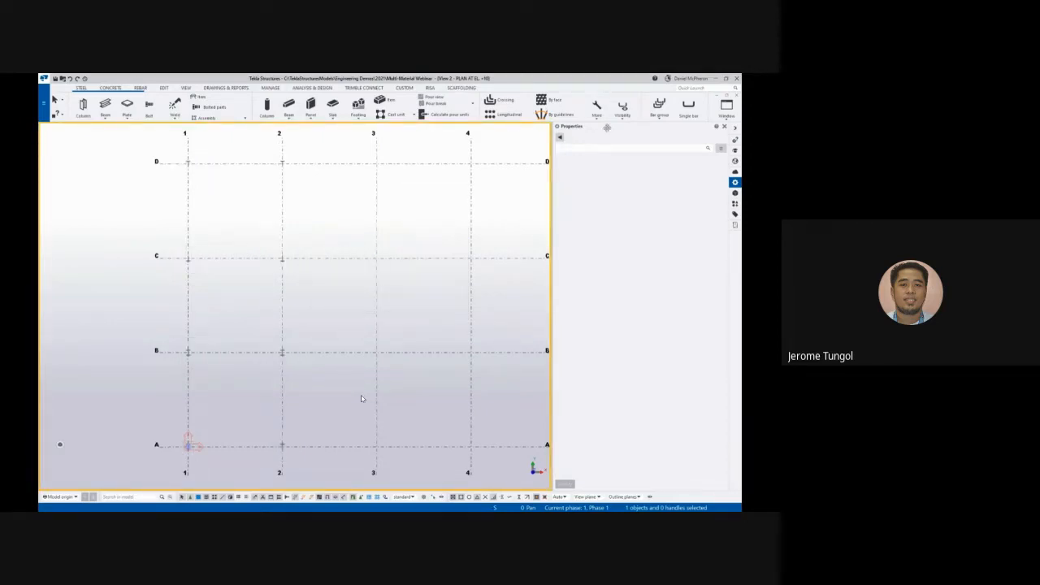
pyautogui.click(725, 106)
pyautogui.click(704, 140)
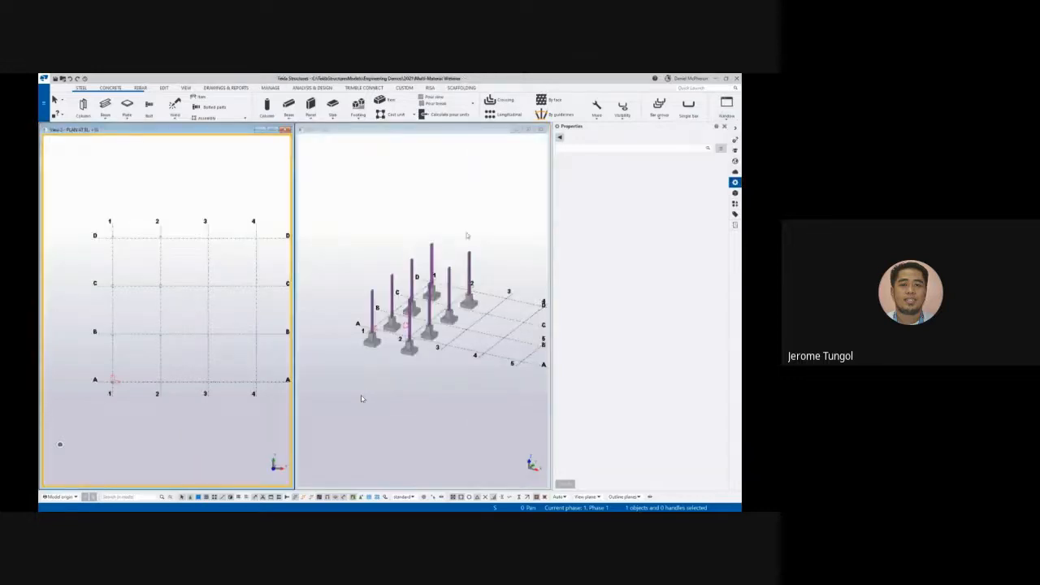
# Place a W12X19 steel beam on grid line A from A-1 to A-2, and review its saved property sets
pyautogui.scroll(3, 124, 351)
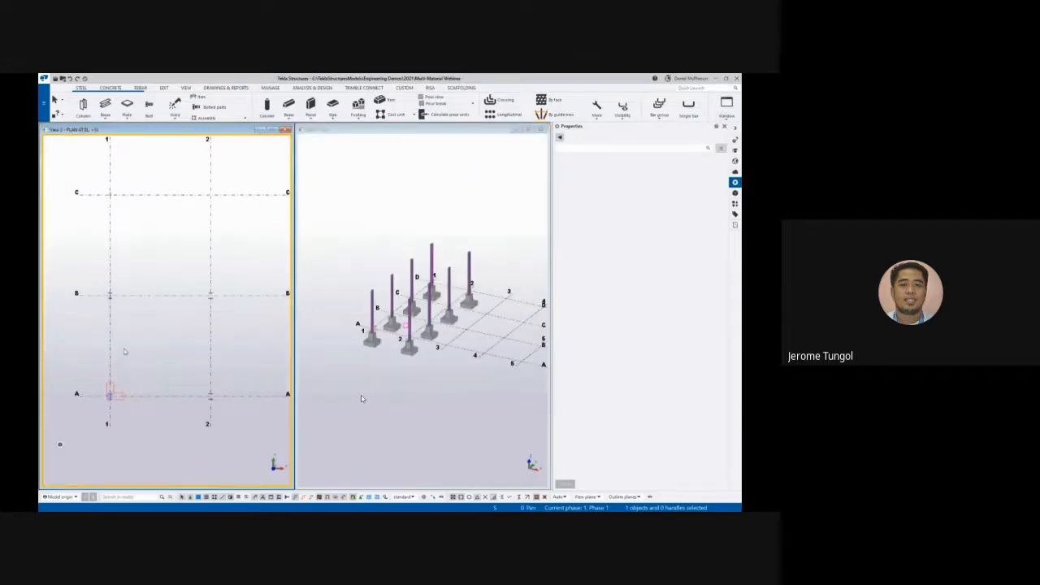
pyautogui.scroll(3, 358, 355)
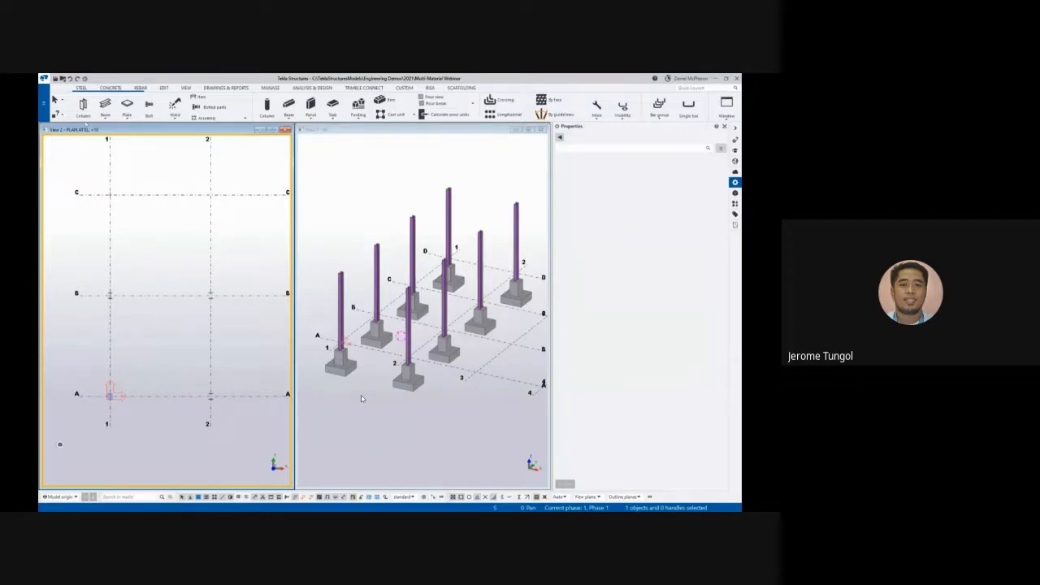
pyautogui.click(105, 105)
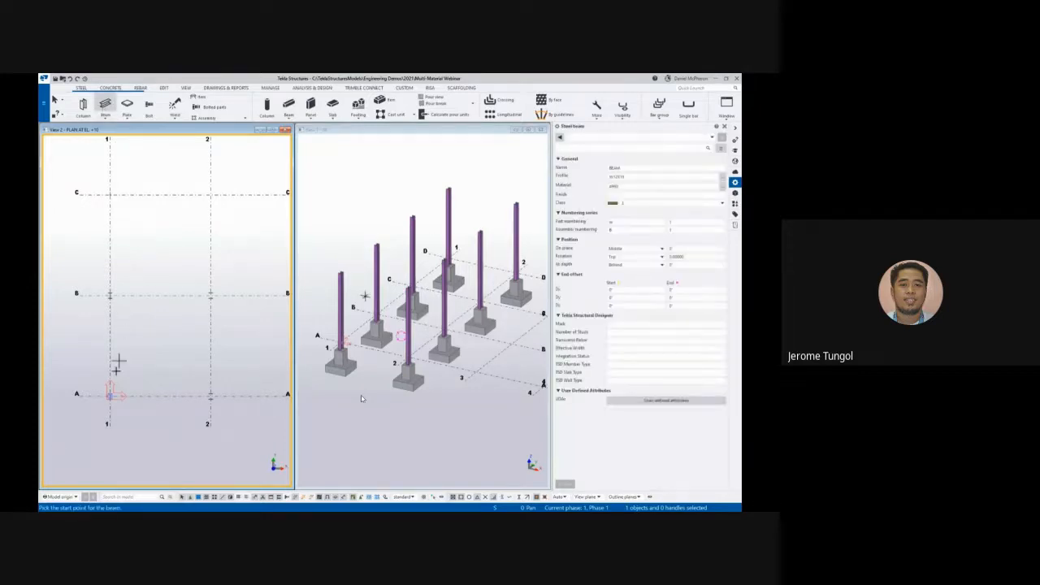
pyautogui.click(110, 396)
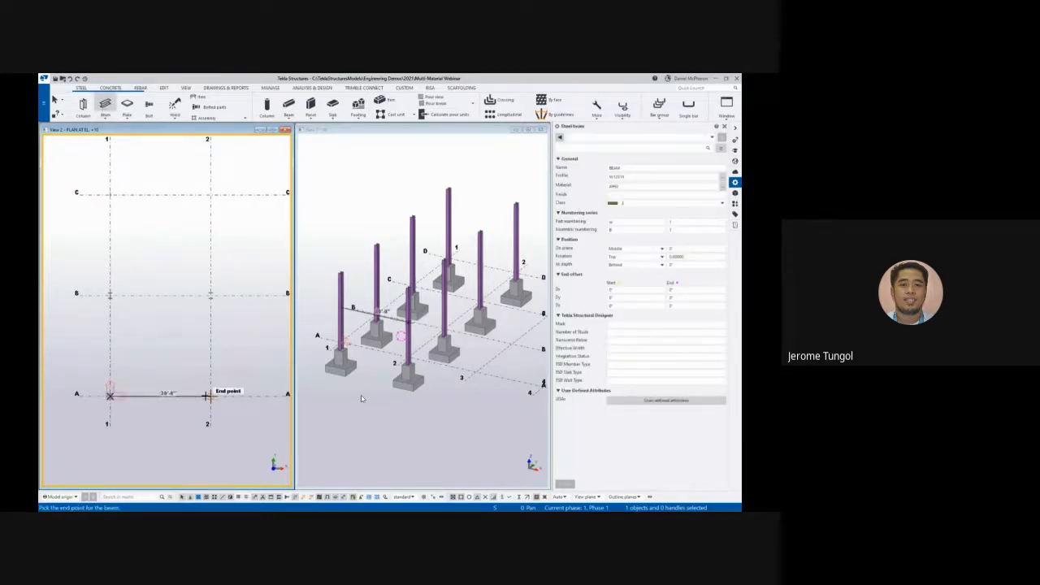
pyautogui.click(211, 395)
pyautogui.scroll(1, 140, 400)
pyautogui.press('Escape')
pyautogui.click(150, 391)
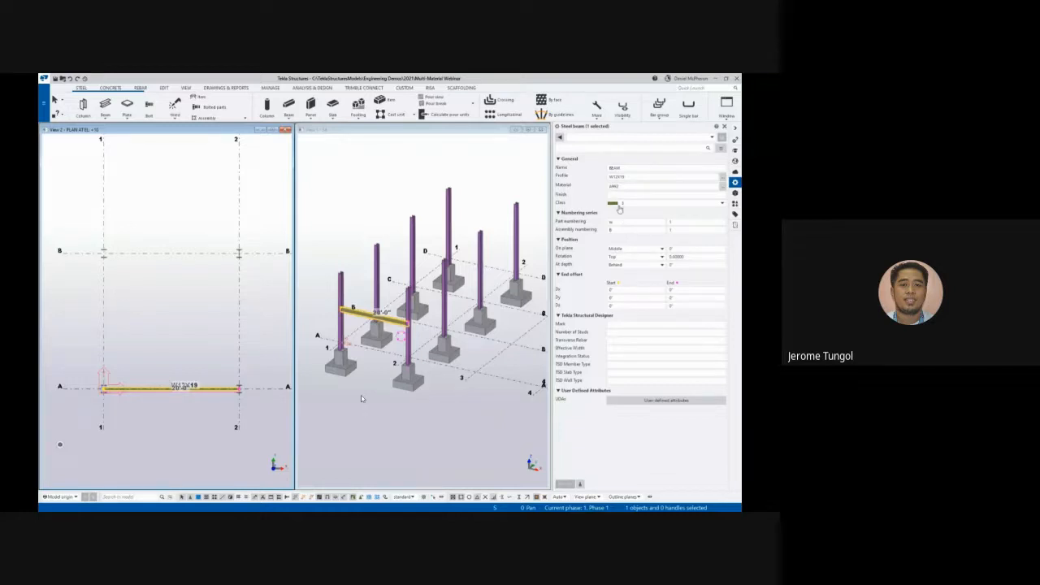
pyautogui.click(599, 137)
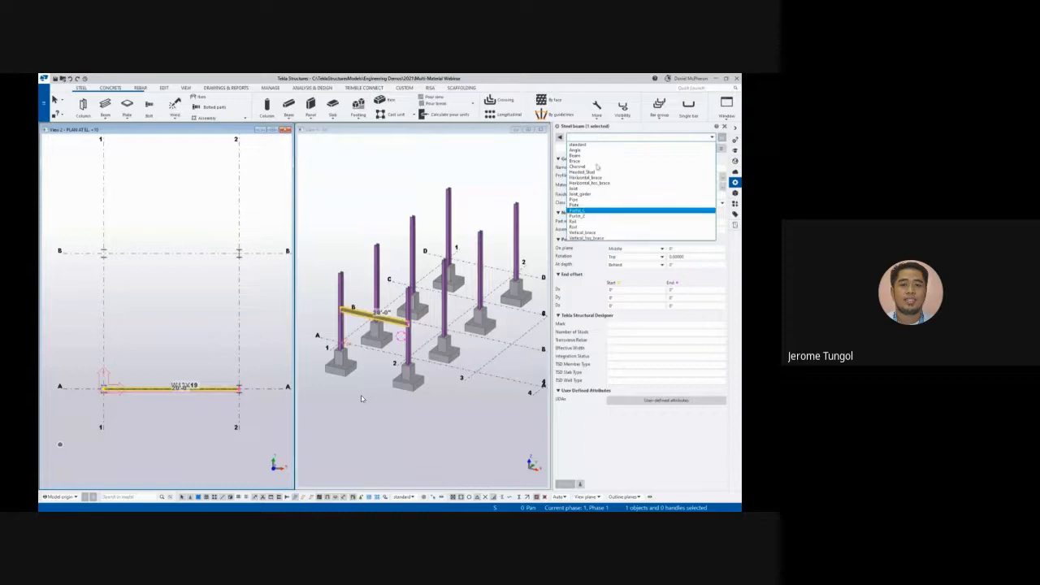
pyautogui.click(603, 139)
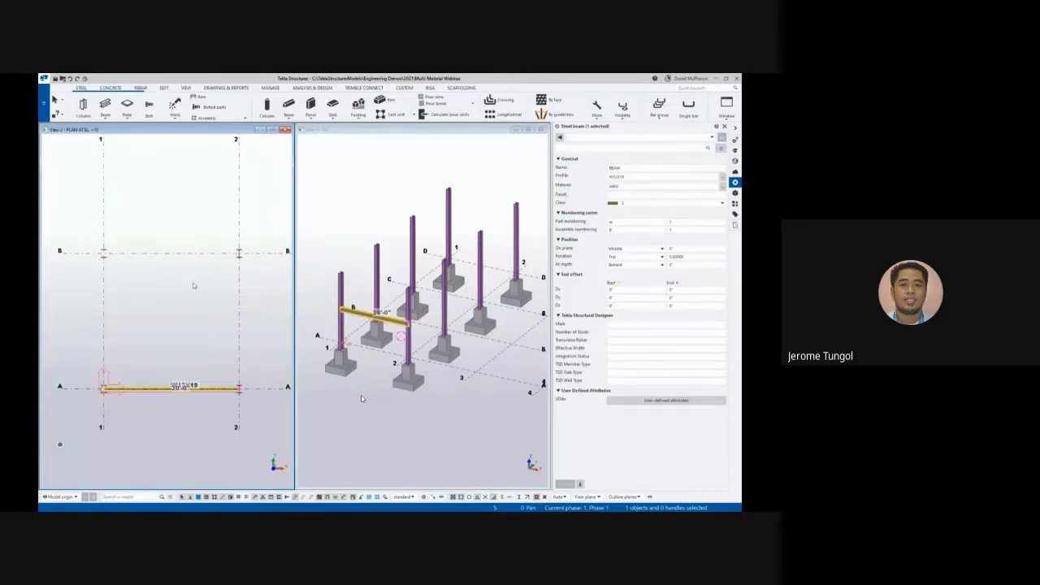
# Copy the steel beam on grid line A to grid lines B, C and D in the plan view
pyautogui.scroll(-2, 185, 367)
pyautogui.hotkey('ctrl', 'c')
pyautogui.click(116, 440)
pyautogui.scroll(-1, 116, 441)
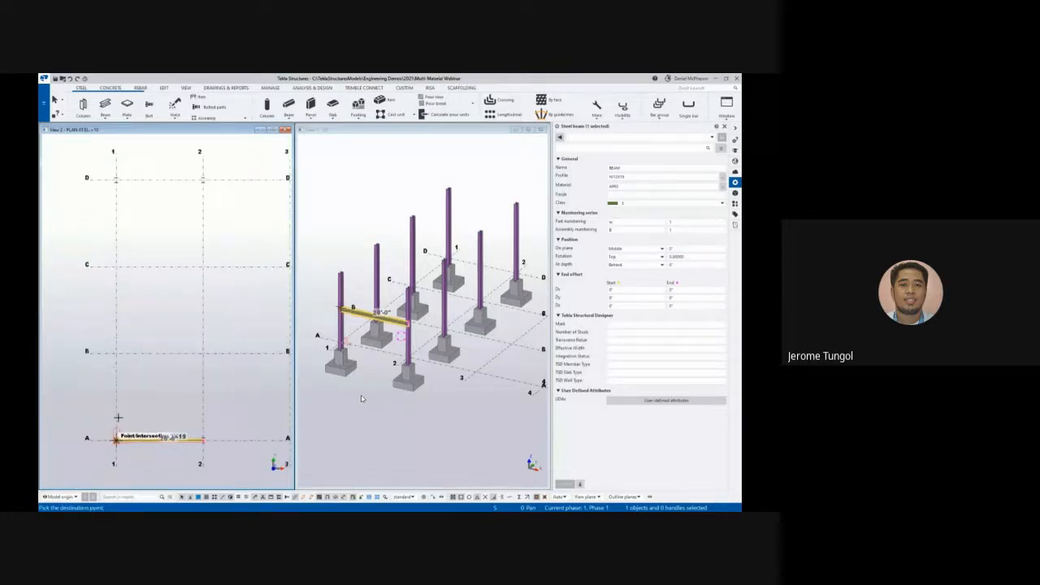
pyautogui.click(117, 353)
pyautogui.click(116, 267)
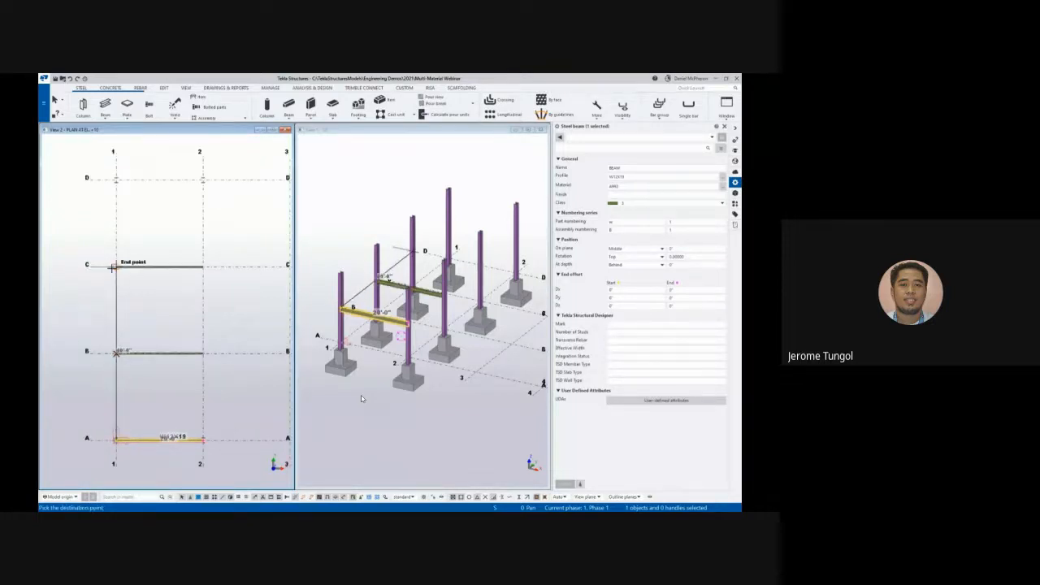
pyautogui.click(116, 180)
# Place a steel beam along grid line 1 from A-1 to B-1
pyautogui.moveTo(118, 216); pyautogui.dragTo(126, 213, button='middle')
pyautogui.click(105, 104)
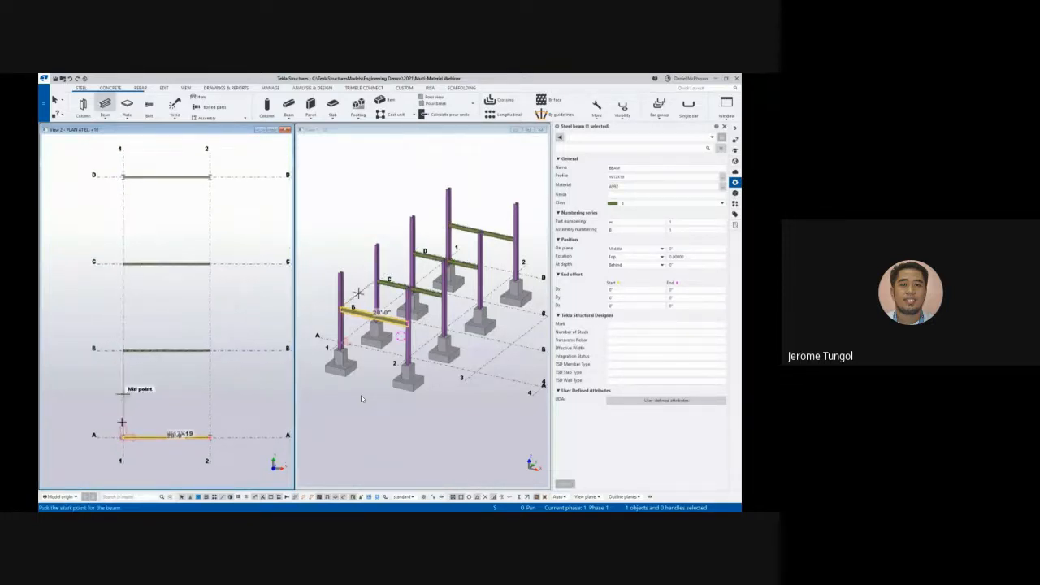
pyautogui.click(123, 437)
pyautogui.click(123, 352)
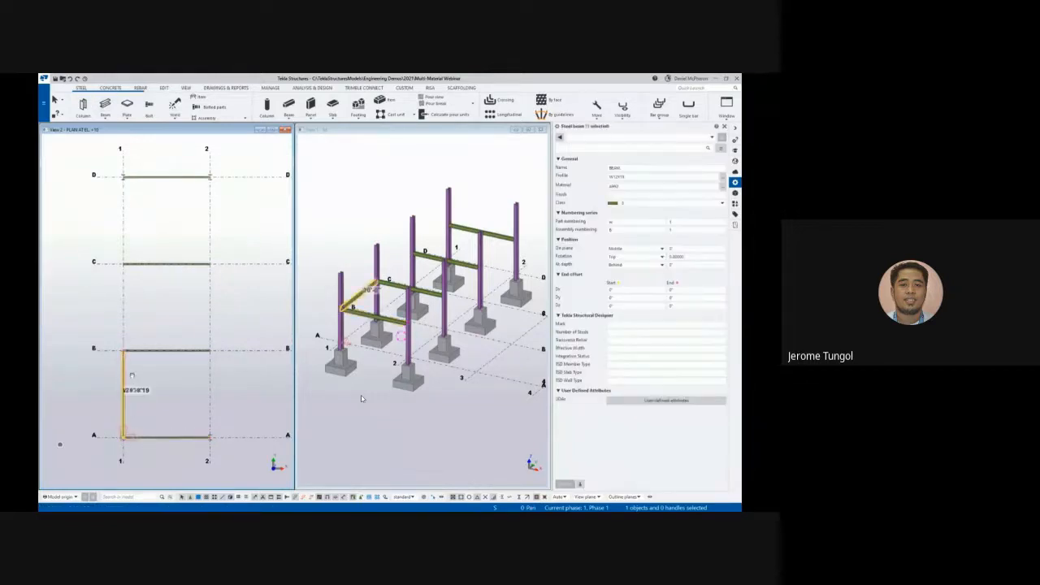
# Copy the grid line 1 beam four times at 5' spacing toward grid line 2
pyautogui.hotkey('ctrl', 'c')
pyautogui.click(123, 350)
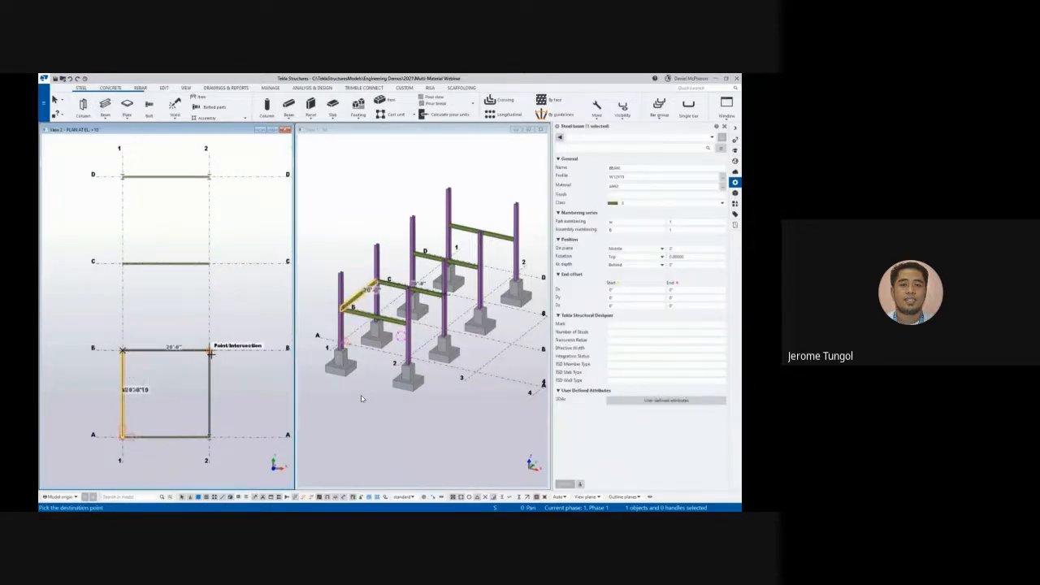
pyautogui.write("5'")
pyautogui.press('Return')
pyautogui.write("5'")
pyautogui.press('Return')
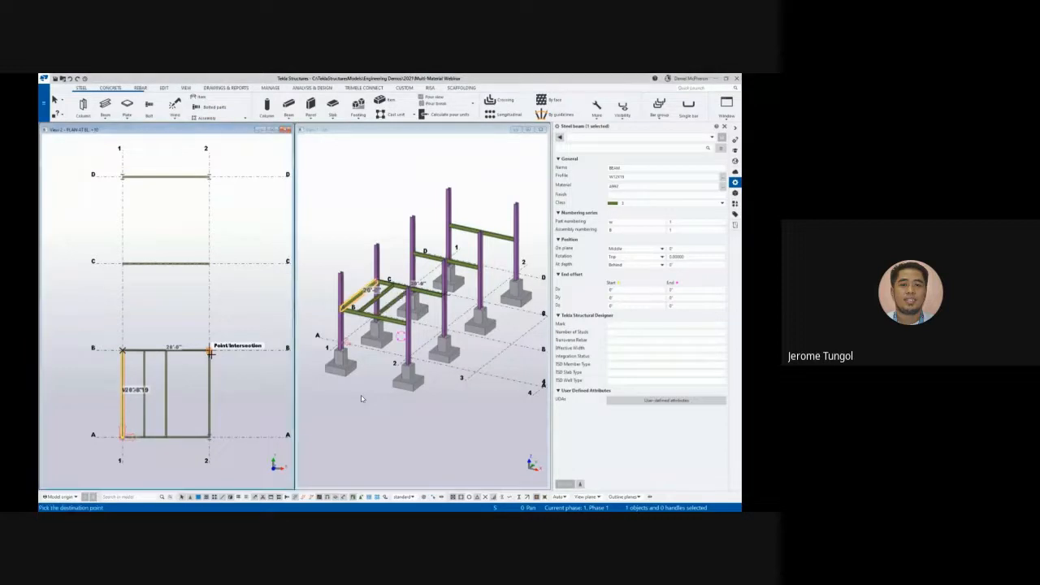
pyautogui.write("5'")
pyautogui.press('Return')
pyautogui.write("5'")
pyautogui.press('Return')
pyautogui.press('Escape')
pyautogui.click(242, 393)
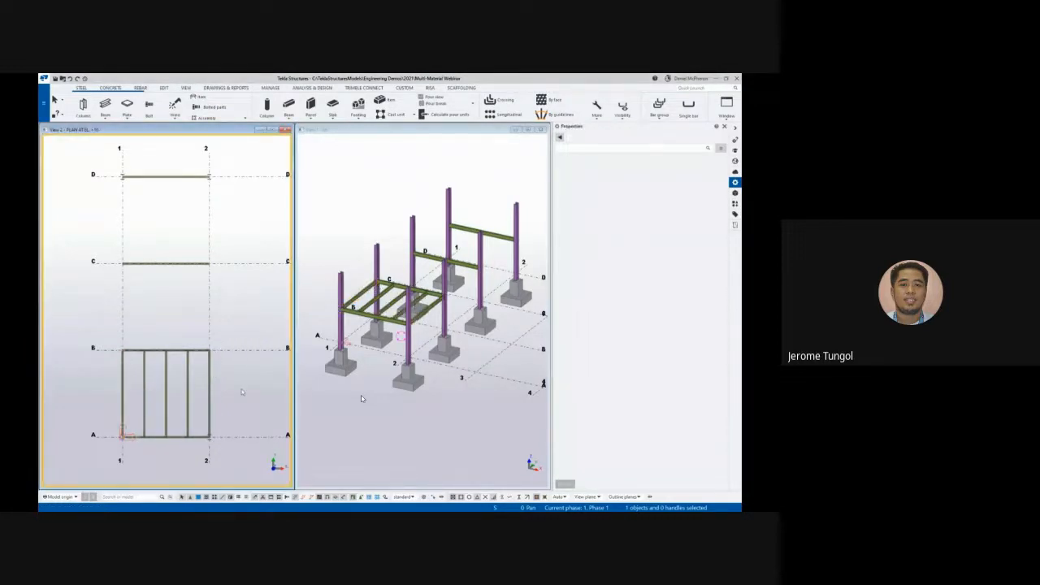
# Copy the five beams between grid lines A and B into the B–C and C–D bays
pyautogui.moveTo(242, 389); pyautogui.dragTo(71, 371)
pyautogui.scroll(-2, 142, 354)
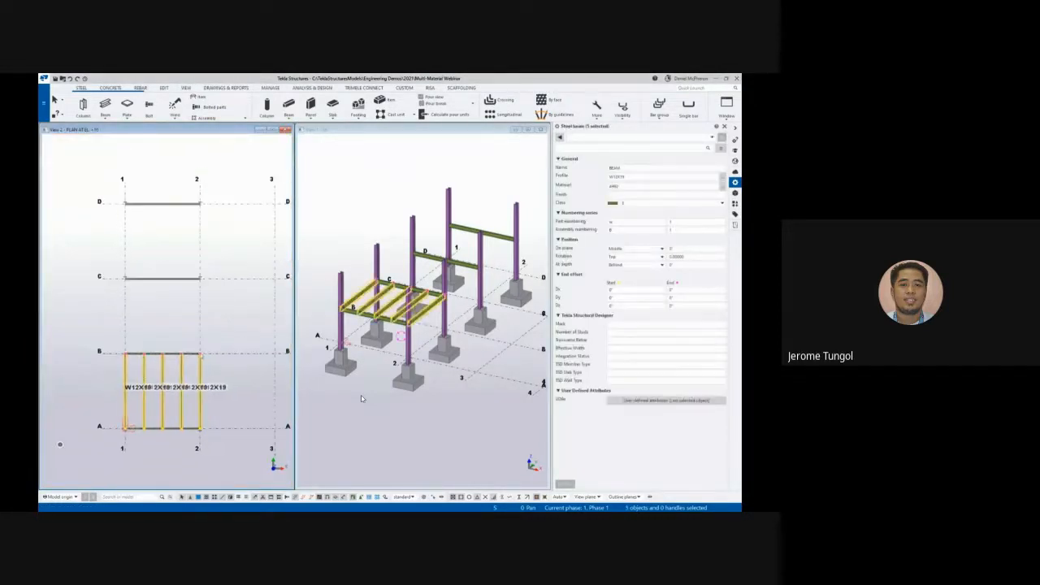
pyautogui.hotkey('ctrl', 'c')
pyautogui.click(202, 349)
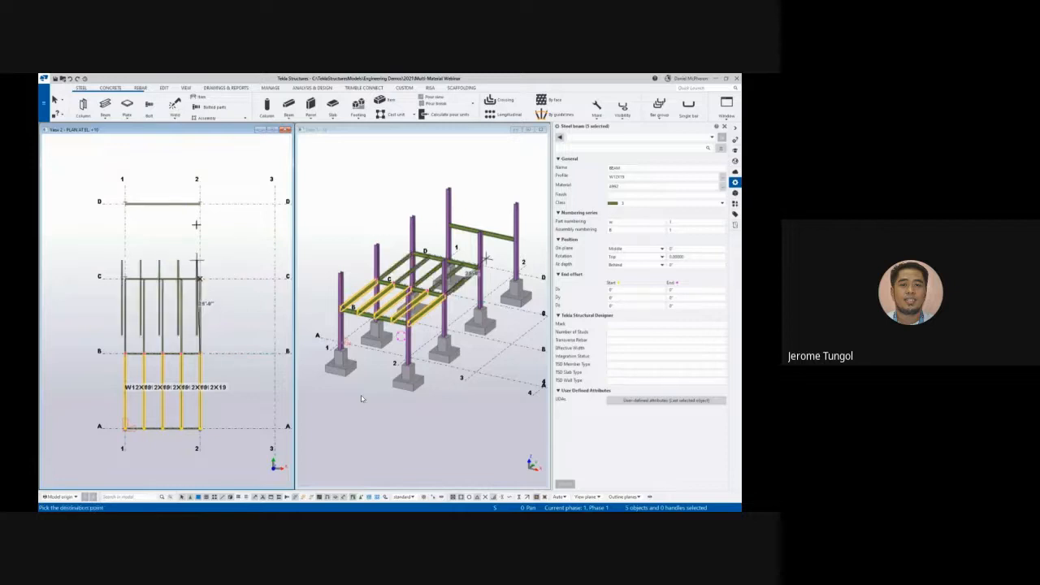
pyautogui.press('Escape')
pyautogui.click(202, 169)
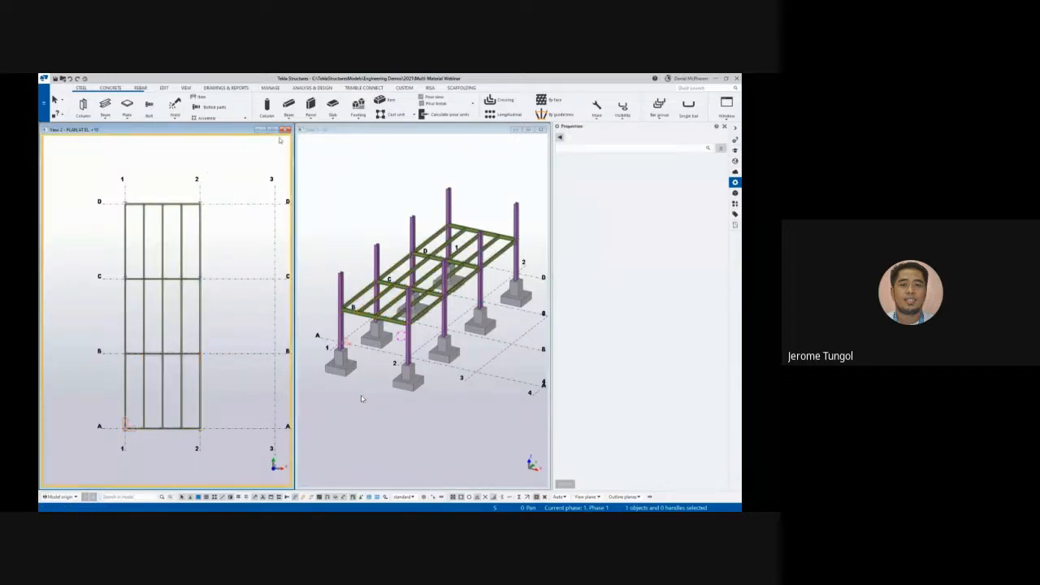
# Close the plan view and widen the 3D view window
pyautogui.click(286, 130)
pyautogui.click(314, 254)
pyautogui.moveTo(297, 248); pyautogui.dragTo(92, 225)
# Copy all the floor-level steel beams up to the tops of the columns to form the roof framing
pyautogui.keyDown('ctrl'); pyautogui.moveTo(425, 346); pyautogui.dragTo(298, 292, button='middle'); pyautogui.keyUp('ctrl')
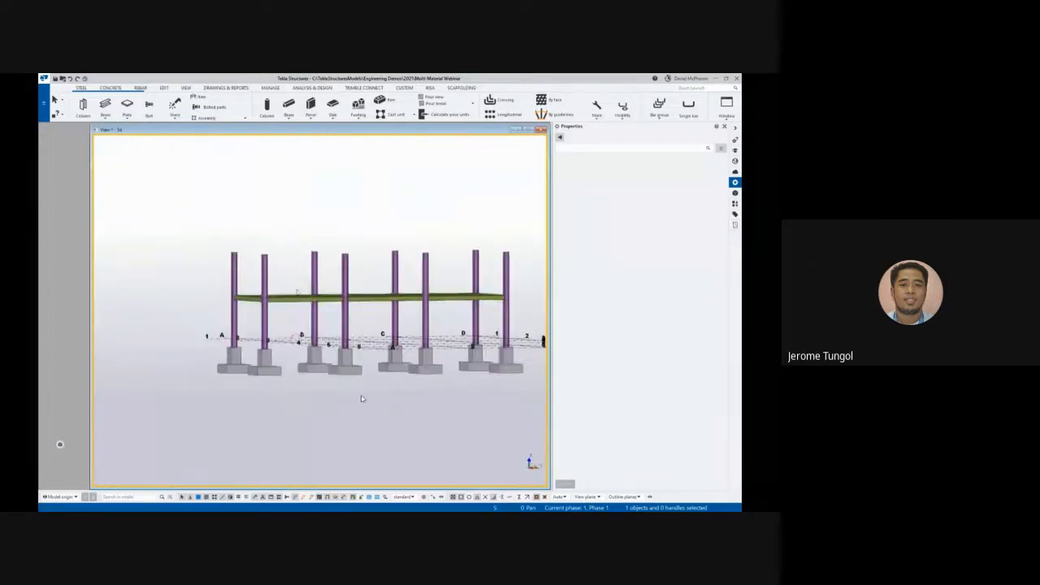
pyautogui.moveTo(207, 285); pyautogui.dragTo(520, 312)
pyautogui.keyDown('ctrl'); pyautogui.moveTo(520, 312); pyautogui.dragTo(374, 337, button='middle'); pyautogui.keyUp('ctrl')
pyautogui.scroll(2, 306, 253)
pyautogui.hotkey('ctrl', 'c')
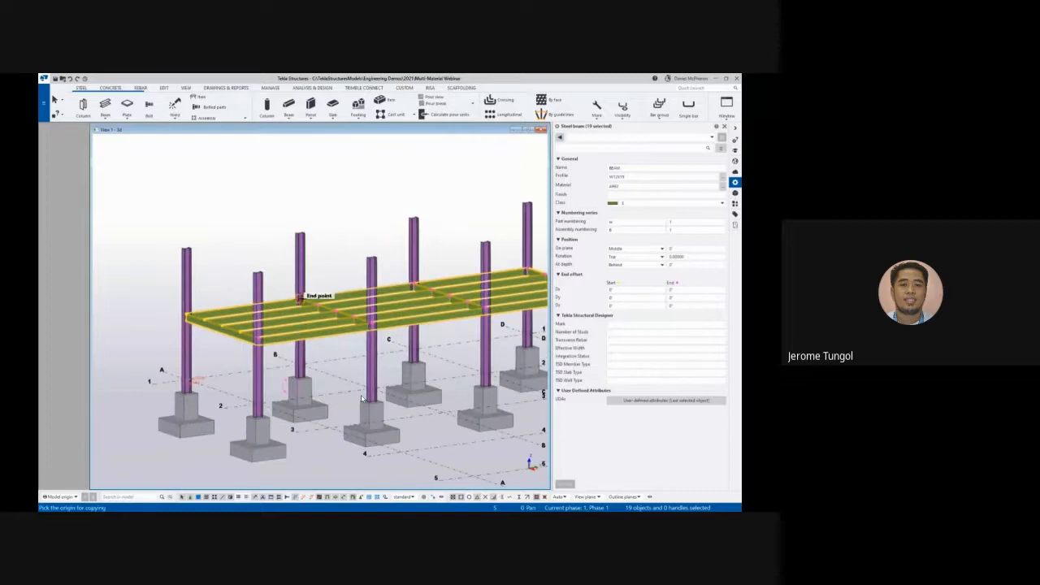
pyautogui.click(300, 303)
pyautogui.scroll(-1, 301, 246)
pyautogui.click(302, 241)
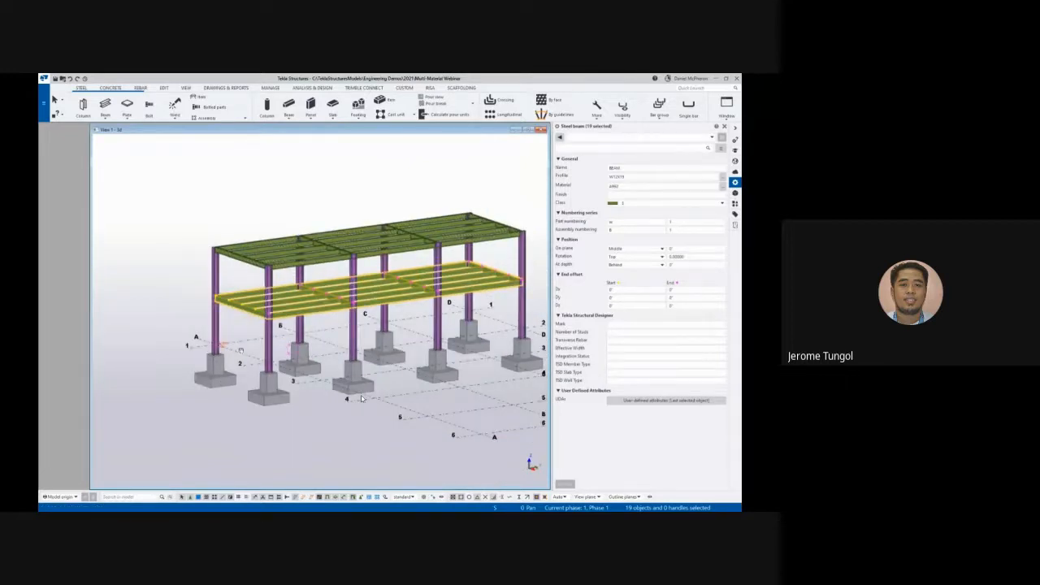
pyautogui.keyDown('ctrl'); pyautogui.moveTo(237, 350); pyautogui.dragTo(308, 379, button='middle'); pyautogui.keyUp('ctrl')
pyautogui.press('Escape')
# Start a concrete beam at the foundation level and examine the concrete category in its material catalog
pyautogui.hotkey('ctrl', 'Right')
pyautogui.hotkey('ctrl', 'Right')
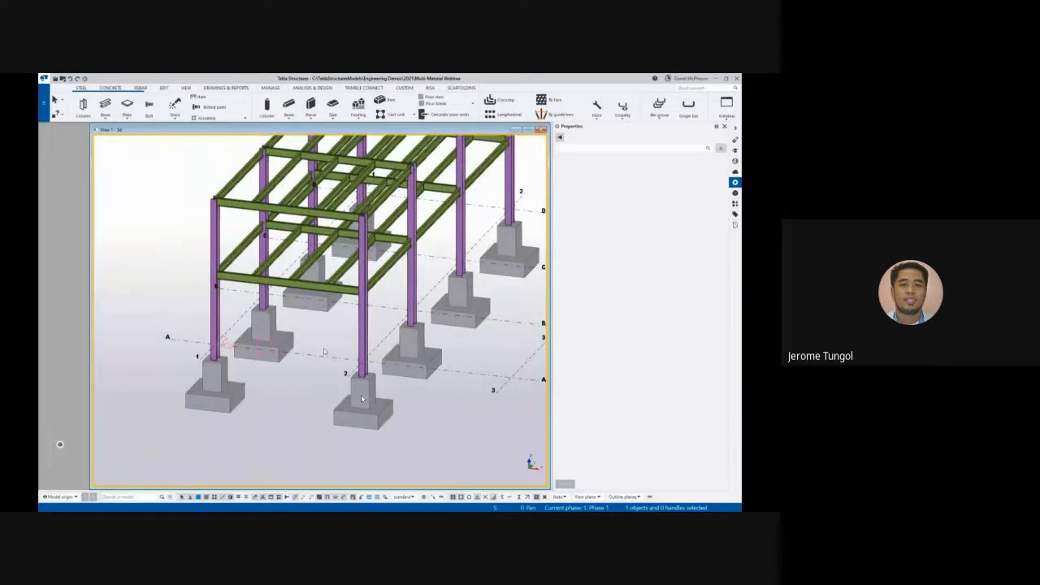
pyautogui.click(288, 104)
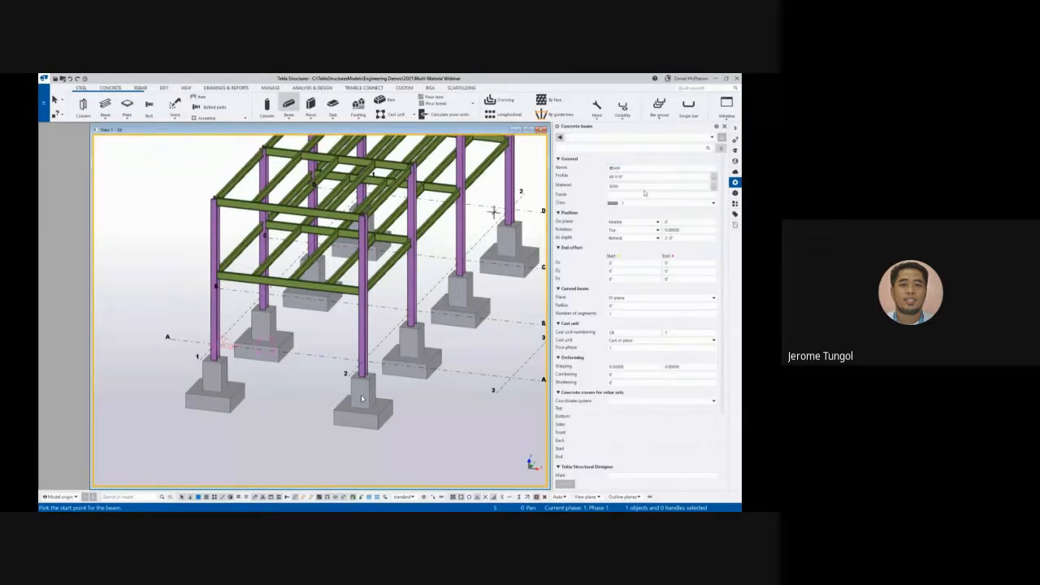
pyautogui.click(652, 186)
pyautogui.click(715, 189)
pyautogui.click(278, 219)
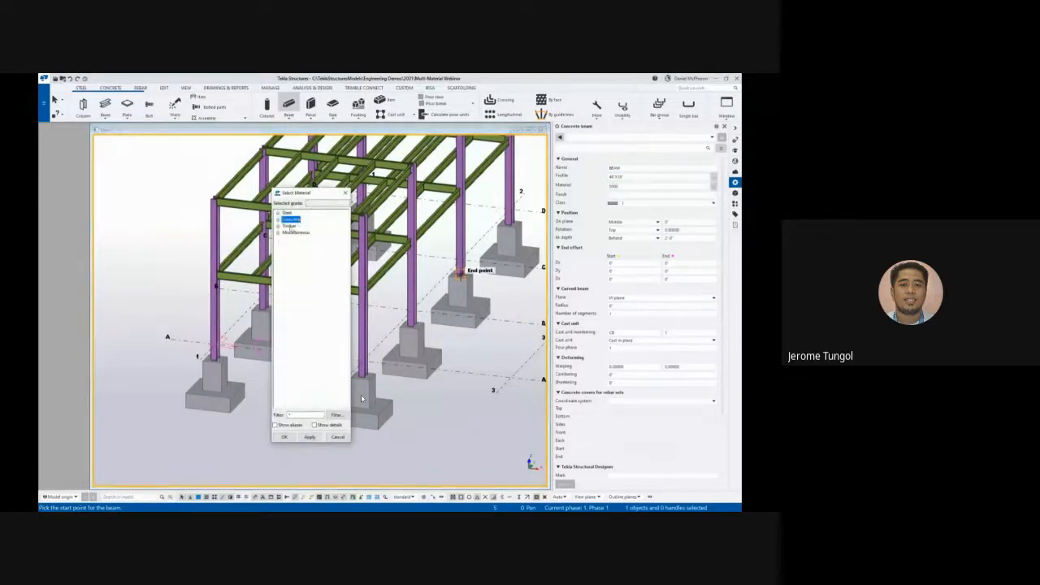
pyautogui.click(345, 194)
pyautogui.moveTo(285, 317); pyautogui.dragTo(298, 310, button='middle')
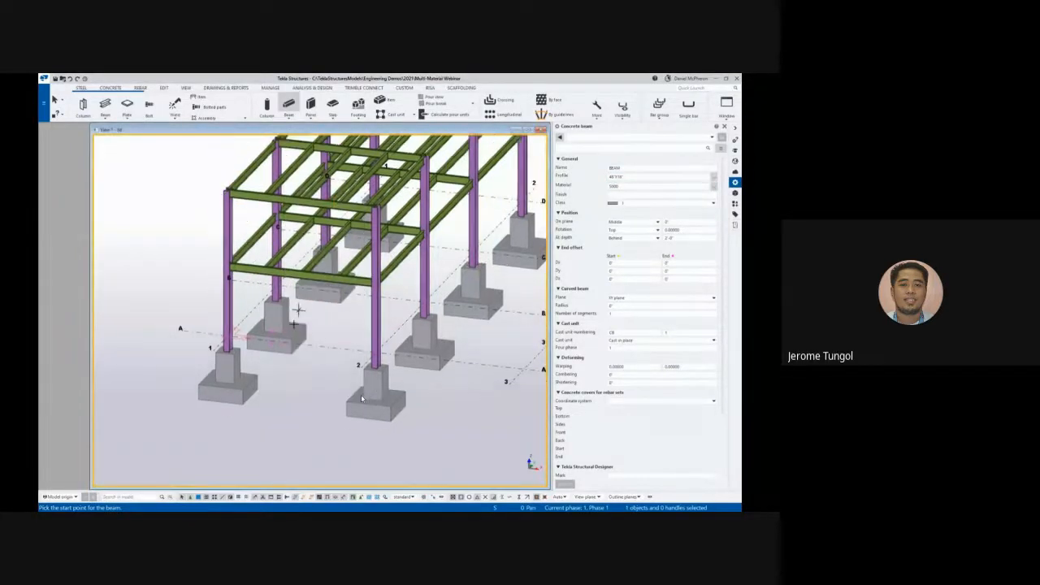
# Load the Grade_Beam settings and place a concrete grade beam along grid line A between grid lines 1 and 2
pyautogui.click(585, 138)
pyautogui.click(585, 150)
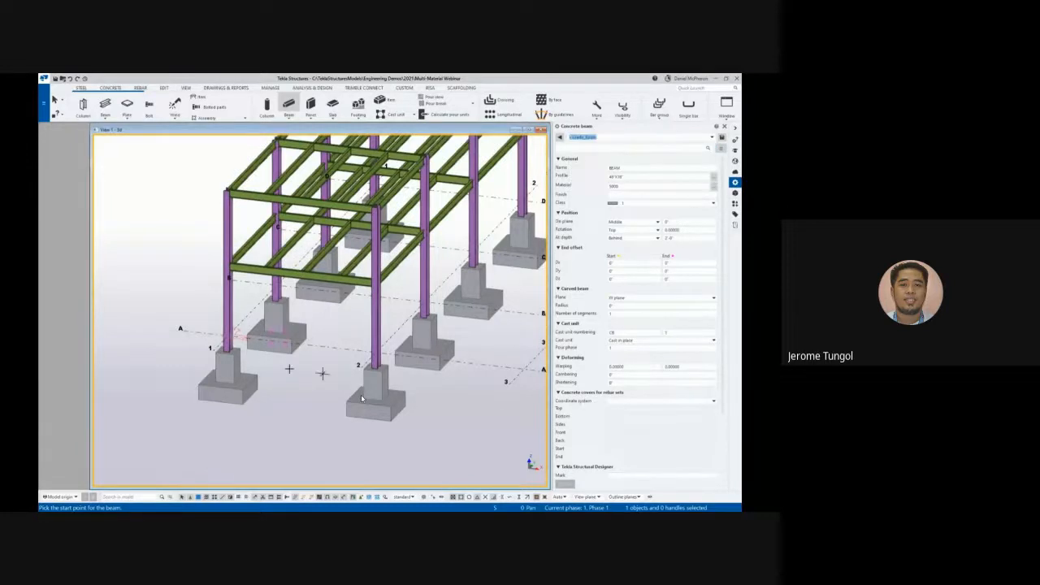
pyautogui.scroll(2, 243, 369)
pyautogui.click(217, 323)
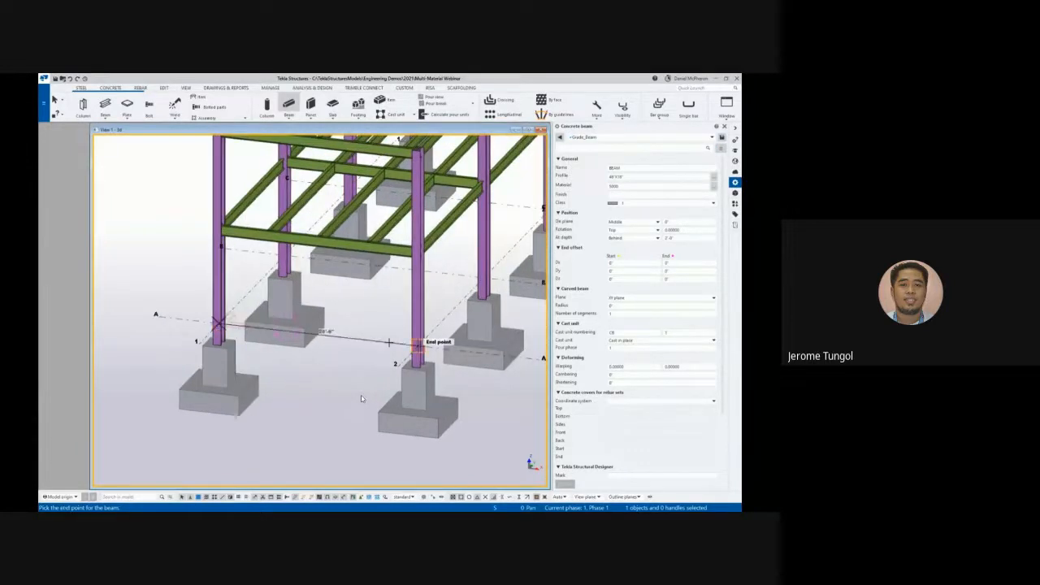
pyautogui.click(409, 342)
# Place a second concrete grade beam along grid line 2 from grid line A to grid line B
pyautogui.scroll(-1, 374, 366)
pyautogui.moveTo(374, 365); pyautogui.dragTo(313, 389, button='middle')
pyautogui.click(350, 371)
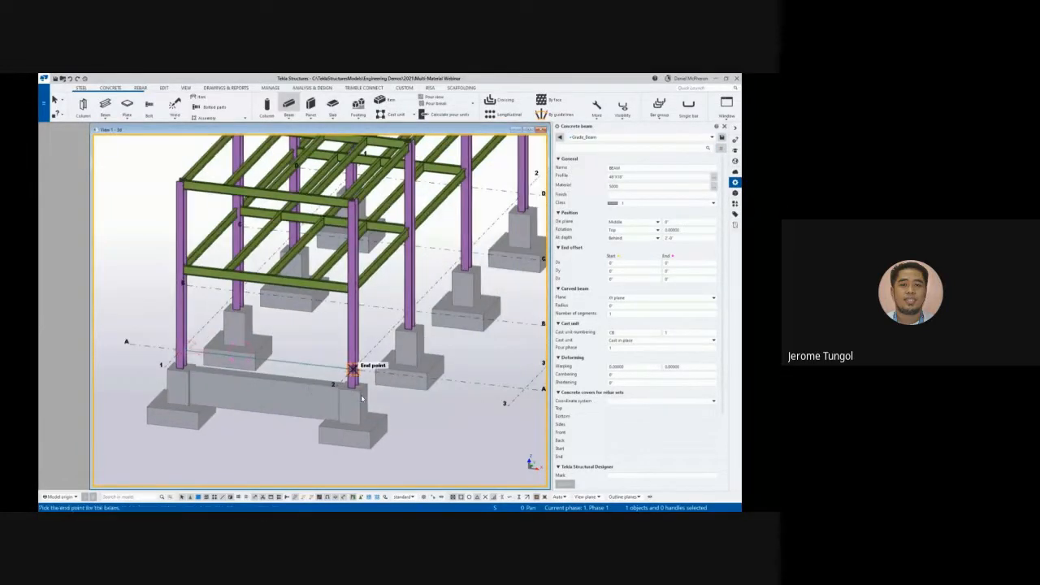
pyautogui.click(410, 326)
pyautogui.press('Escape')
# Copy the grade beam on grid line A to the far end of the frame at grid line D
pyautogui.moveTo(382, 356); pyautogui.dragTo(296, 391, button='middle')
pyautogui.click(362, 398)
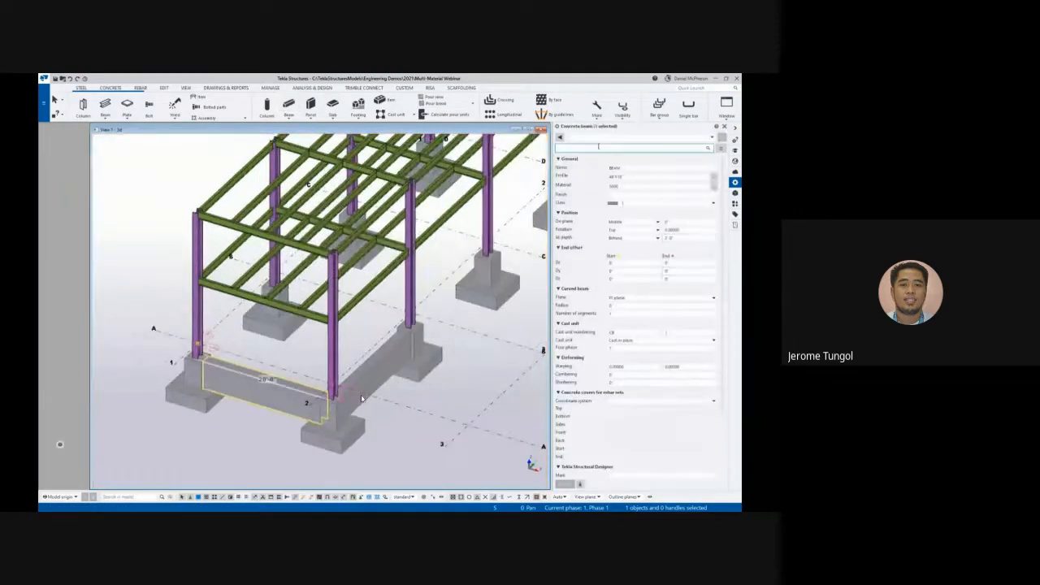
pyautogui.scroll(-1, 362, 399)
pyautogui.moveTo(362, 399); pyautogui.dragTo(315, 414, button='middle')
pyautogui.scroll(-1, 315, 414)
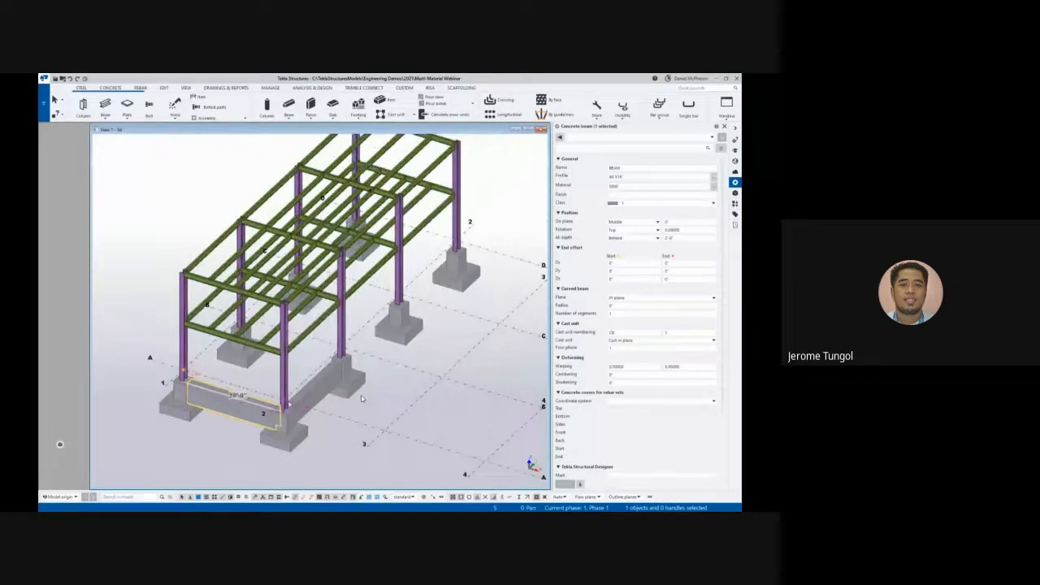
pyautogui.hotkey('ctrl', 'c')
pyautogui.click(285, 402)
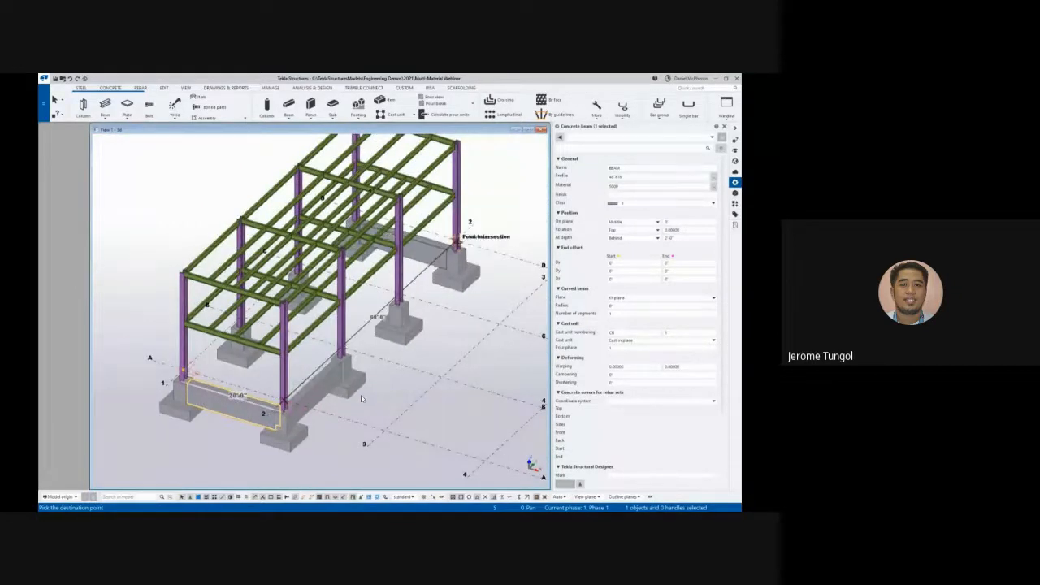
pyautogui.click(456, 240)
pyautogui.press('Escape')
# Copy the grade beam on grid line 2 across to grid line 1 in the A–B bay
pyautogui.click(315, 391)
pyautogui.moveTo(315, 392); pyautogui.dragTo(323, 386, button='middle')
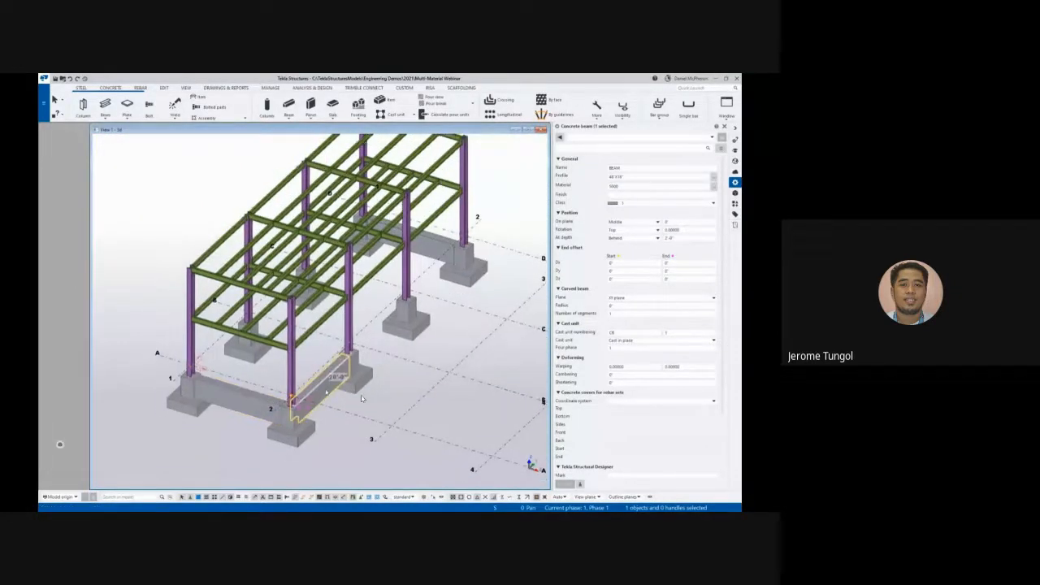
pyautogui.hotkey('ctrl', 'c')
pyautogui.click(290, 398)
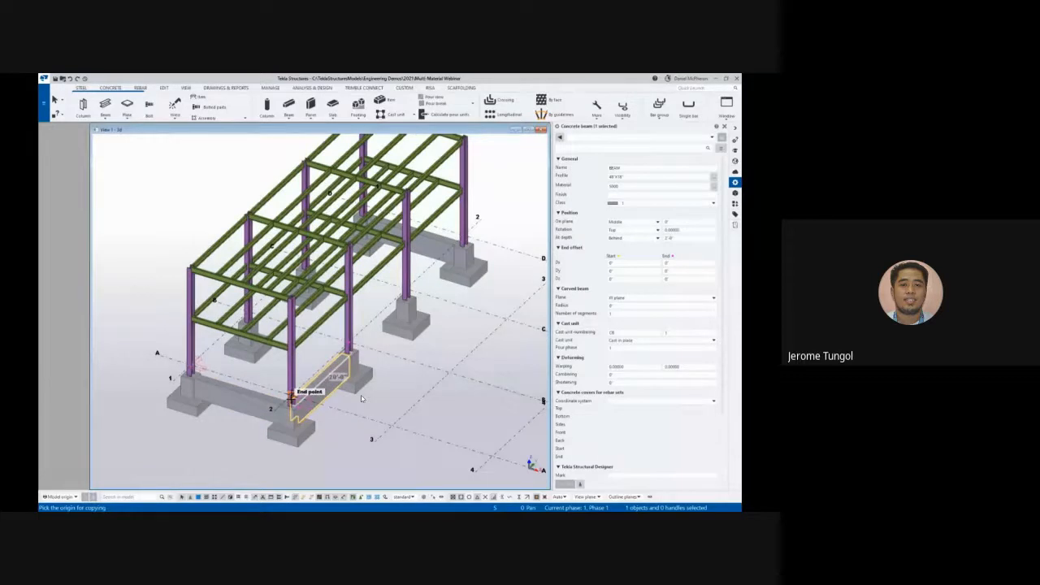
pyautogui.click(192, 367)
pyautogui.press('Escape')
# Copy the two A–B grade beams on grid lines 1 and 2 into the B–C and C–D bays
pyautogui.keyDown('ctrl'); pyautogui.click(222, 354); pyautogui.keyUp('ctrl')
pyautogui.moveTo(374, 422); pyautogui.dragTo(352, 426, button='middle')
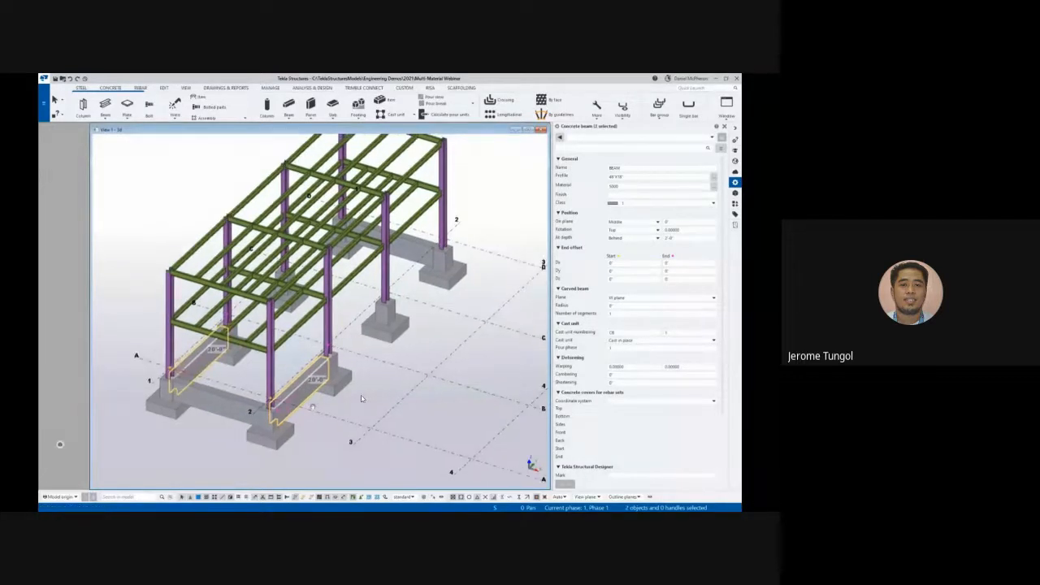
pyautogui.hotkey('ctrl', 'c')
pyautogui.click(366, 427)
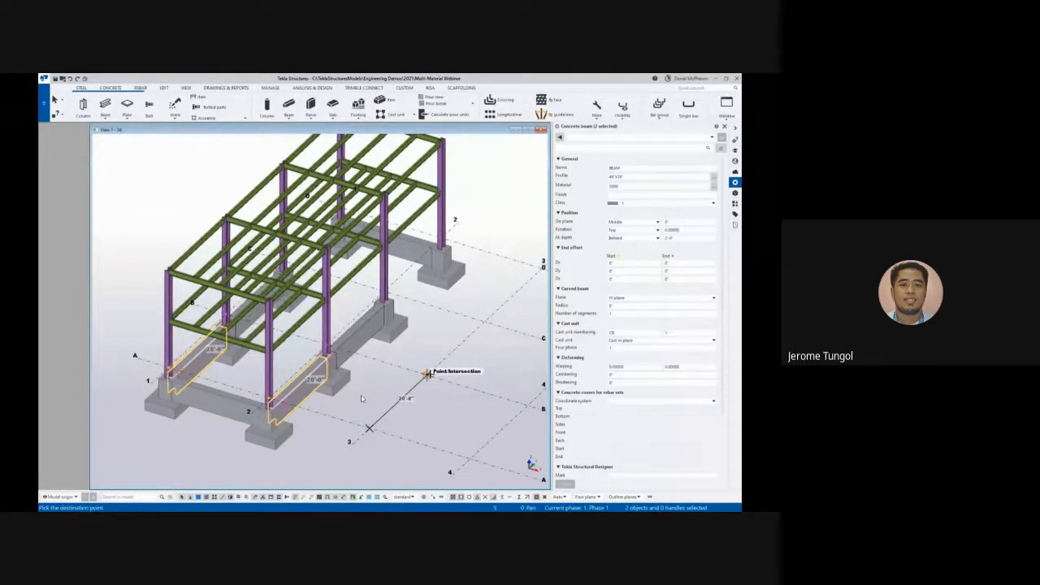
pyautogui.click(483, 324)
pyautogui.moveTo(467, 330); pyautogui.dragTo(439, 347, button='middle')
pyautogui.press('Escape')
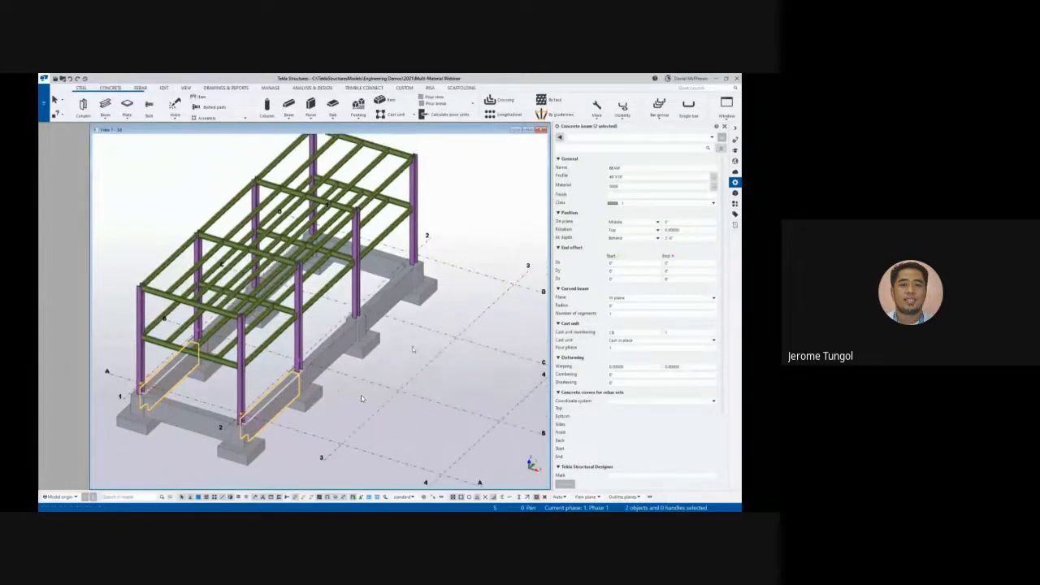
# Maximize the 3D view window and fit the work area to the entire model
pyautogui.click(466, 204)
pyautogui.click(529, 130)
pyautogui.rightClick(463, 243)
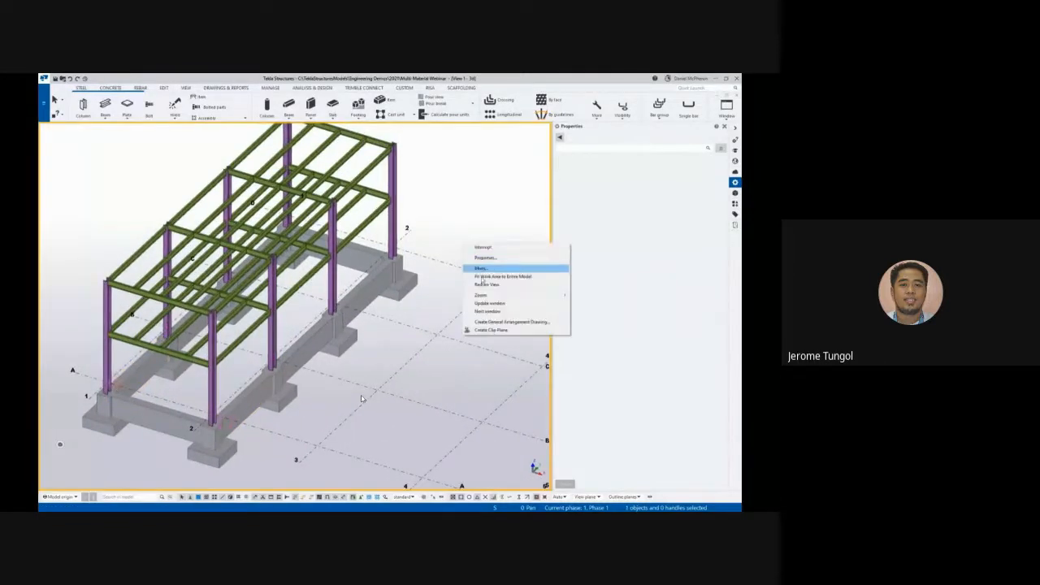
pyautogui.click(482, 271)
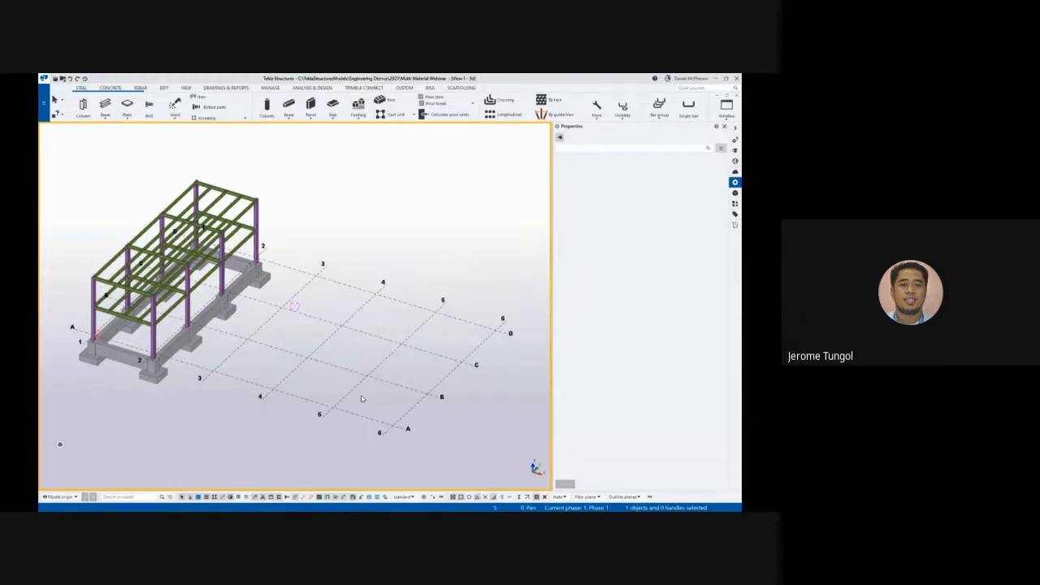
# Open the Engineering beam-to-beam connections in the component catalog, with the floor-level joint at column D/2 in close view
pyautogui.click(735, 204)
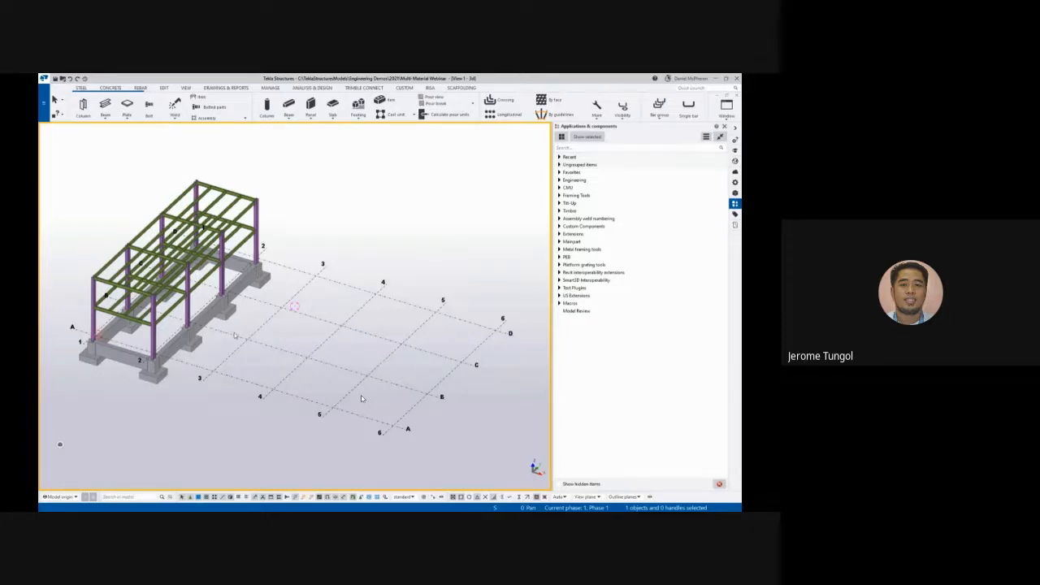
pyautogui.moveTo(238, 335); pyautogui.dragTo(267, 348, button='middle')
pyautogui.scroll(6, 363, 398)
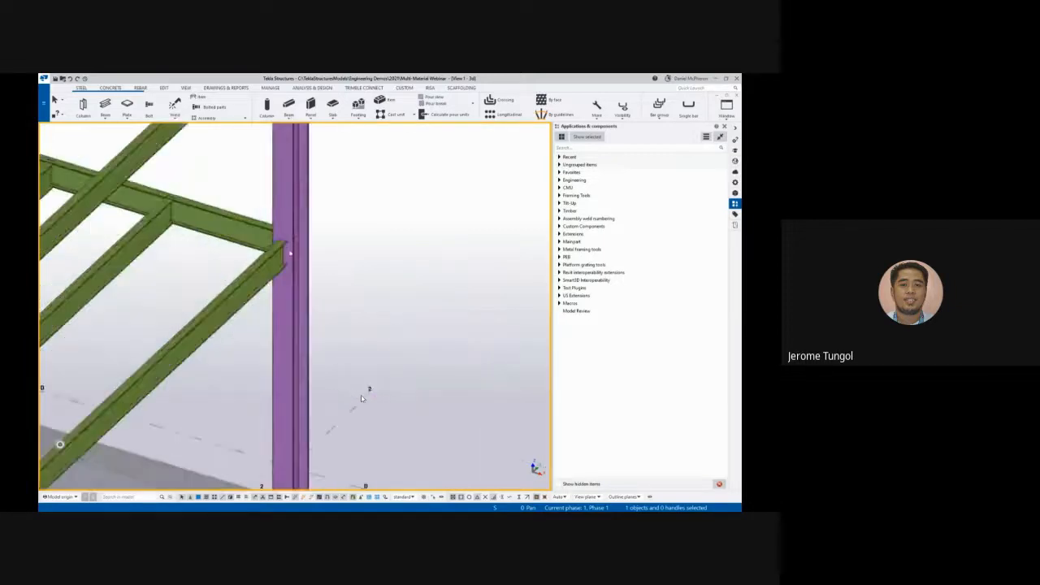
pyautogui.click(559, 180)
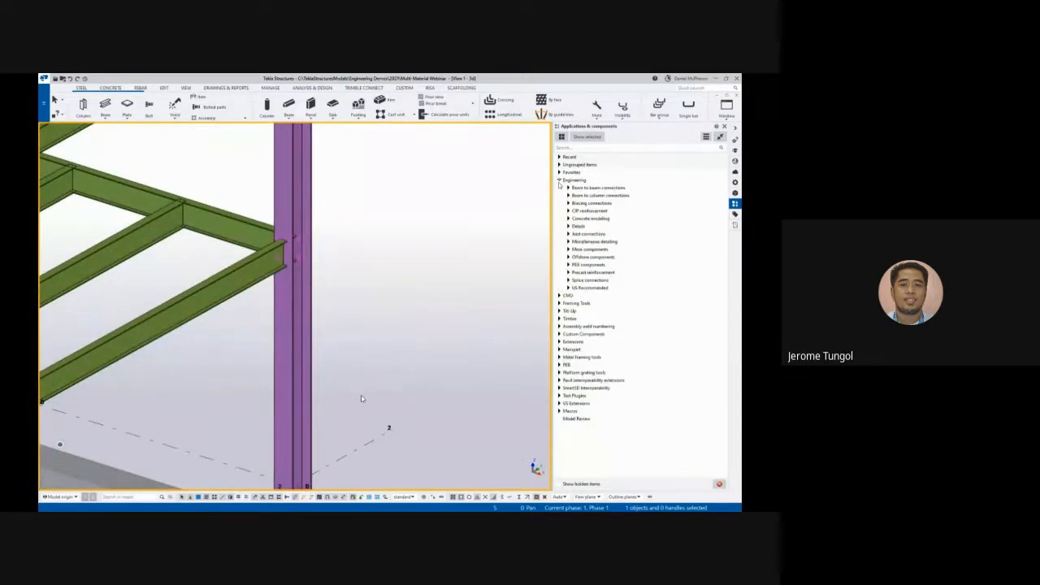
pyautogui.click(569, 188)
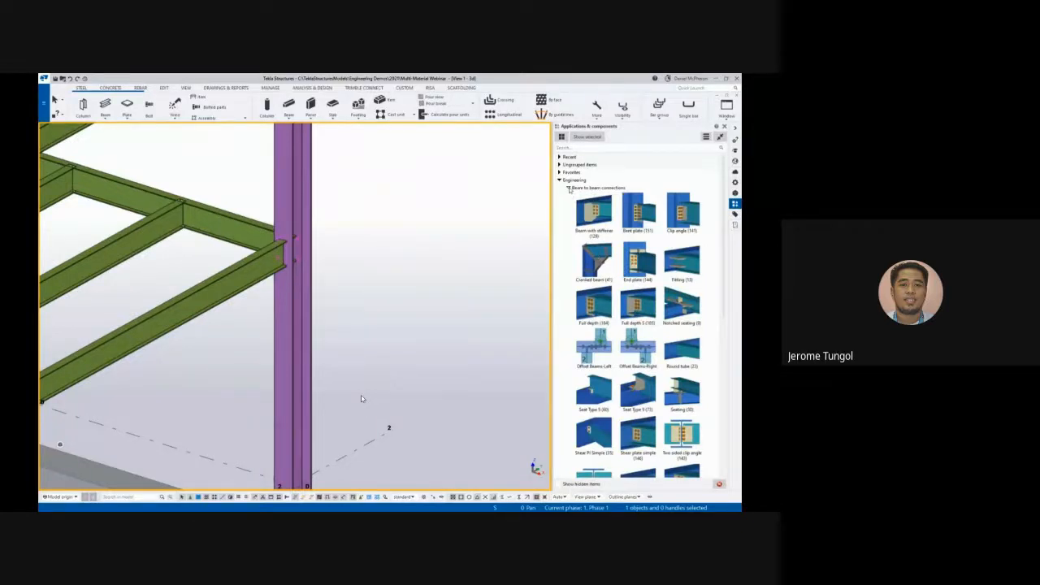
pyautogui.click(569, 188)
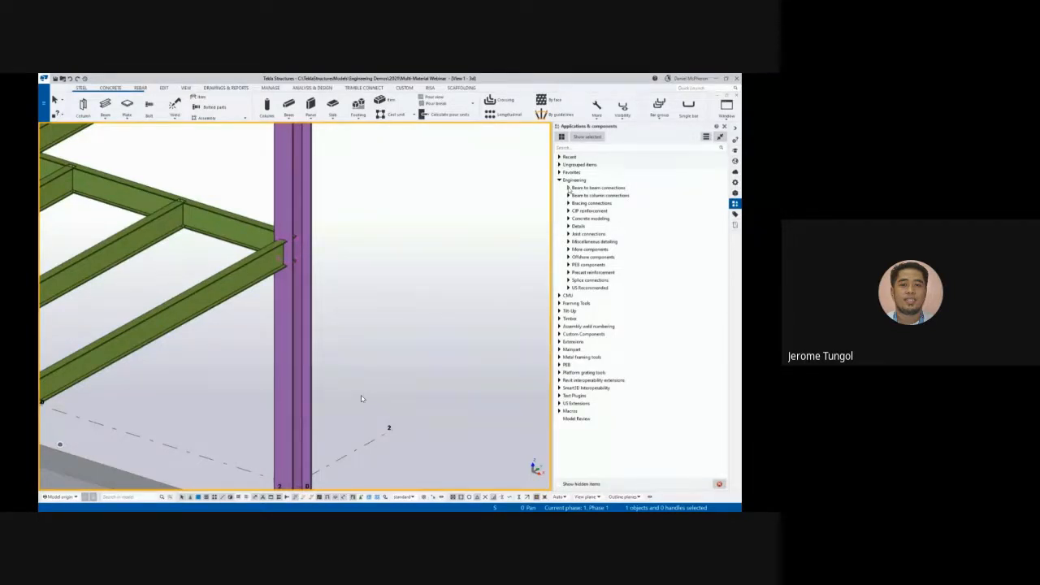
pyautogui.click(569, 188)
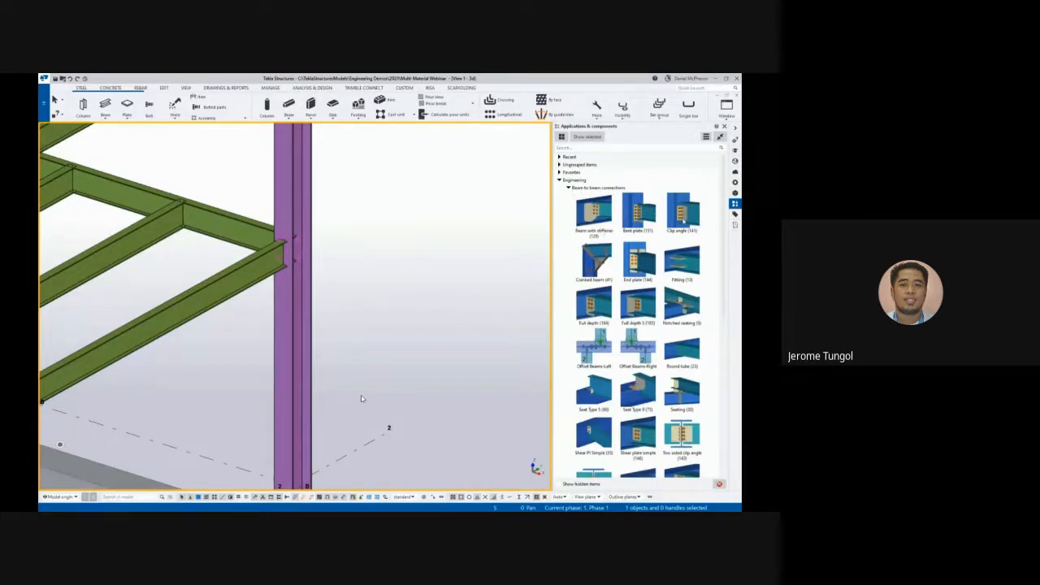
# Add a Clip angle (141) connection between column D/2 and the floor-level beam along grid line 2
pyautogui.click(681, 213)
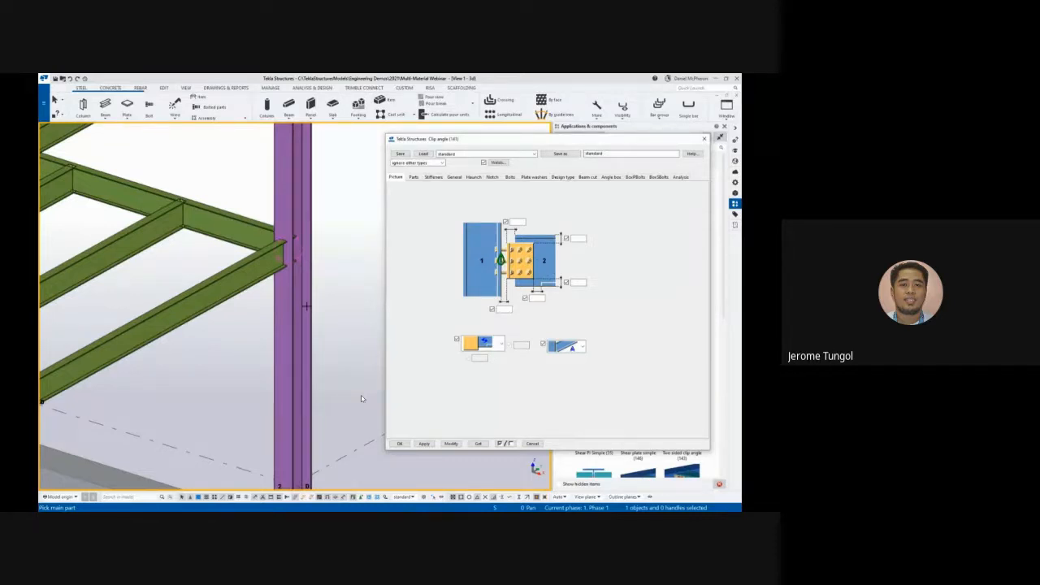
pyautogui.click(304, 304)
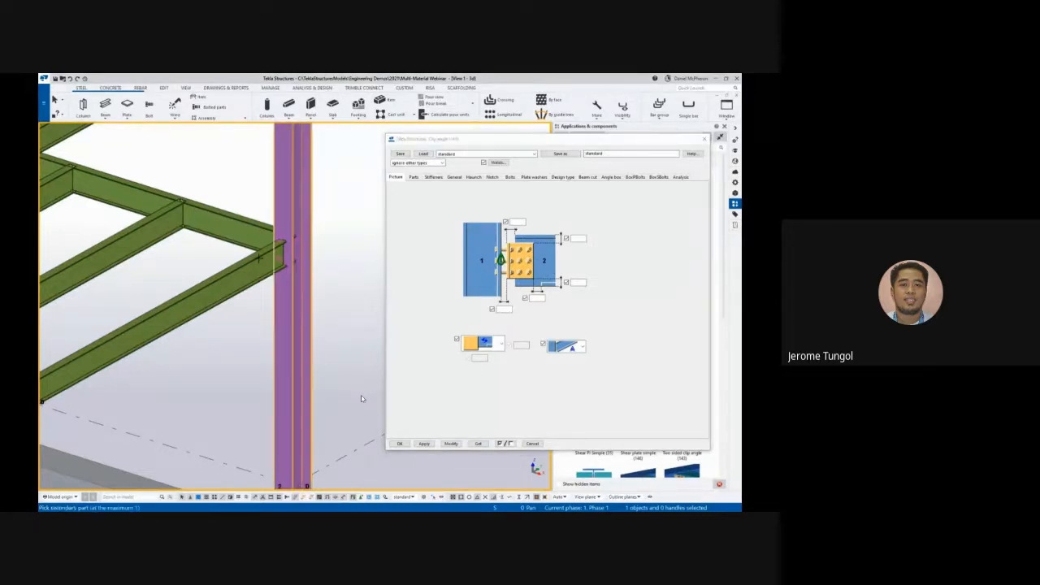
pyautogui.click(258, 262)
pyautogui.scroll(2, 276, 245)
pyautogui.scroll(3, 289, 308)
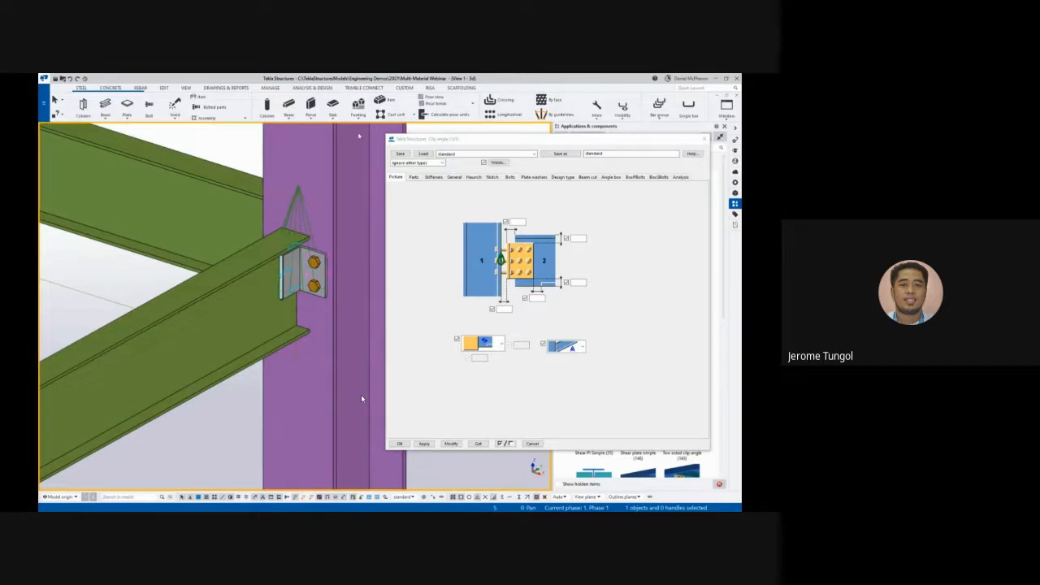
# Examine the clip angle's picture, parts and bolts settings, and close its properties without changing them
pyautogui.click(452, 146)
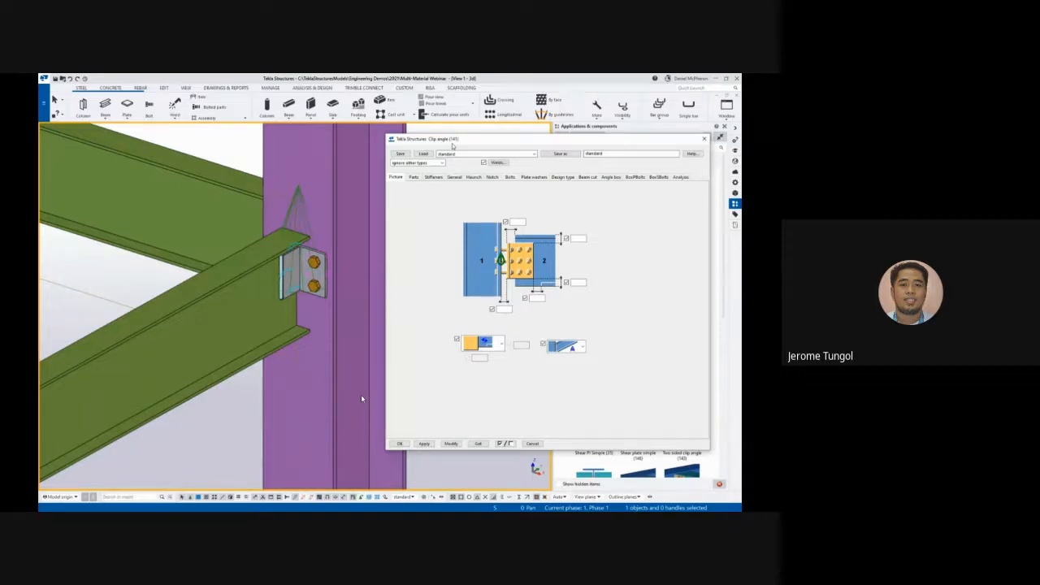
pyautogui.click(414, 178)
pyautogui.click(396, 178)
pyautogui.click(413, 177)
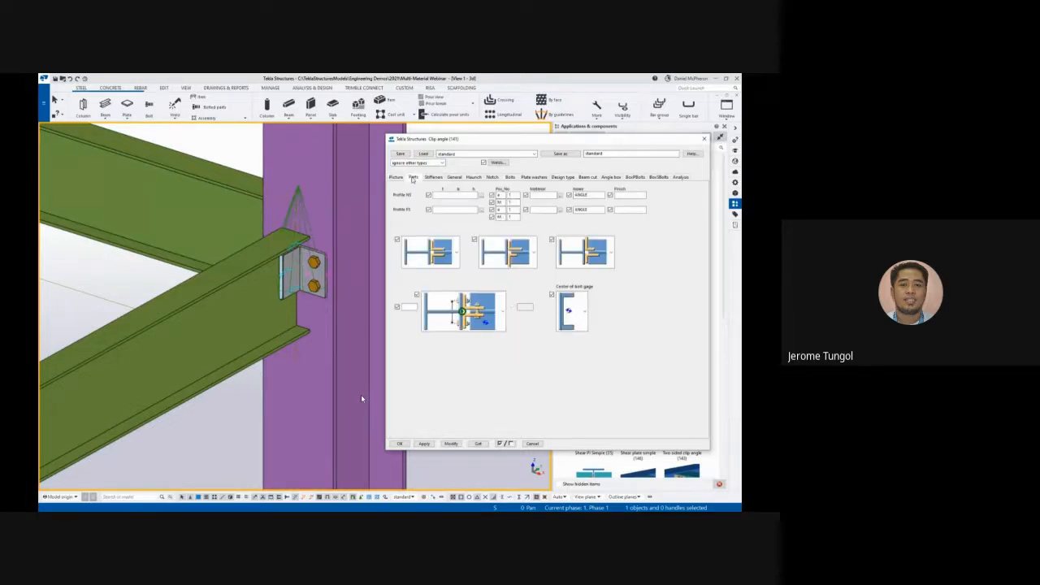
pyautogui.click(509, 177)
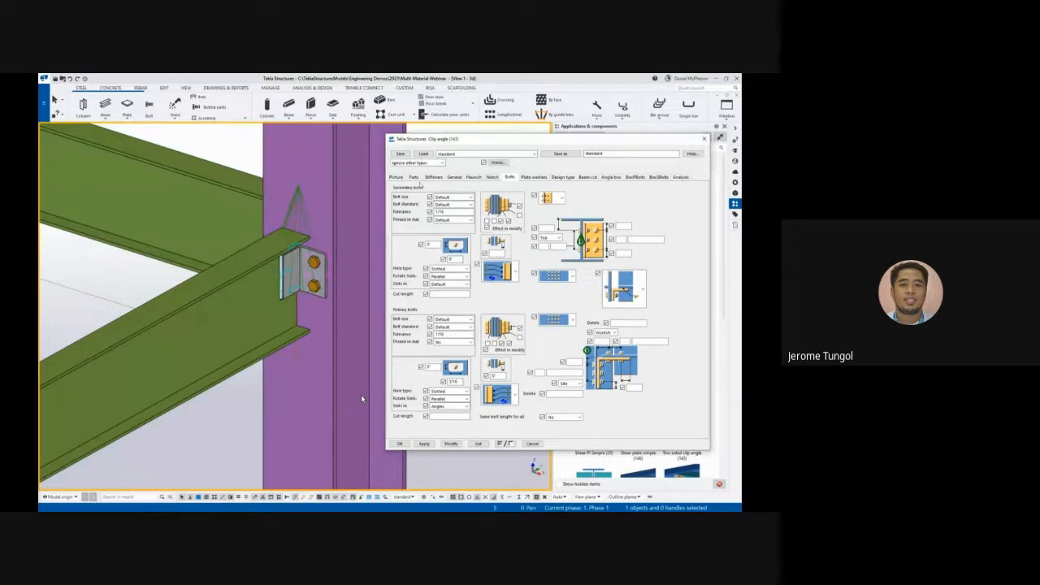
pyautogui.click(397, 178)
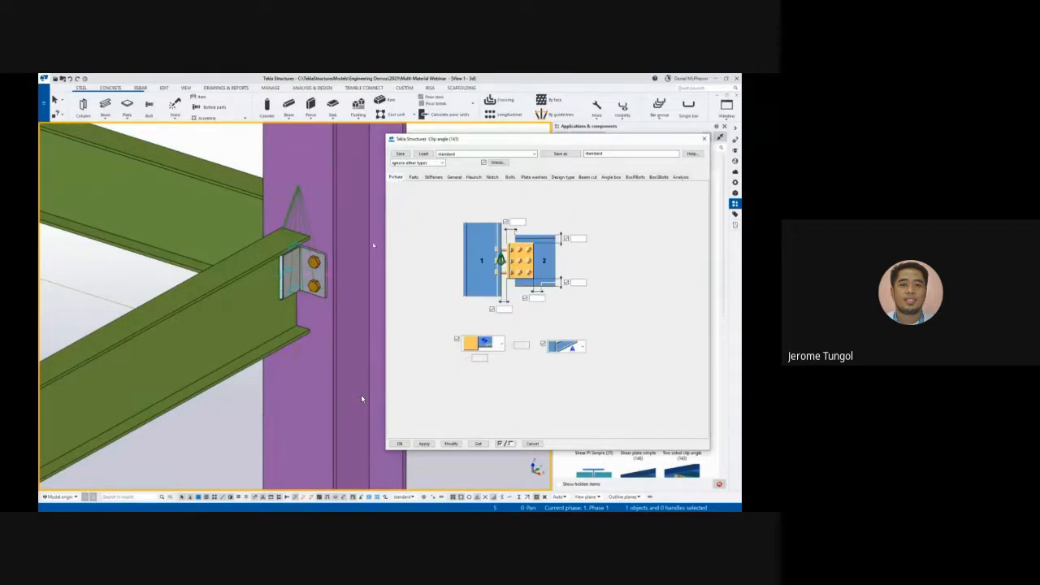
pyautogui.click(362, 399)
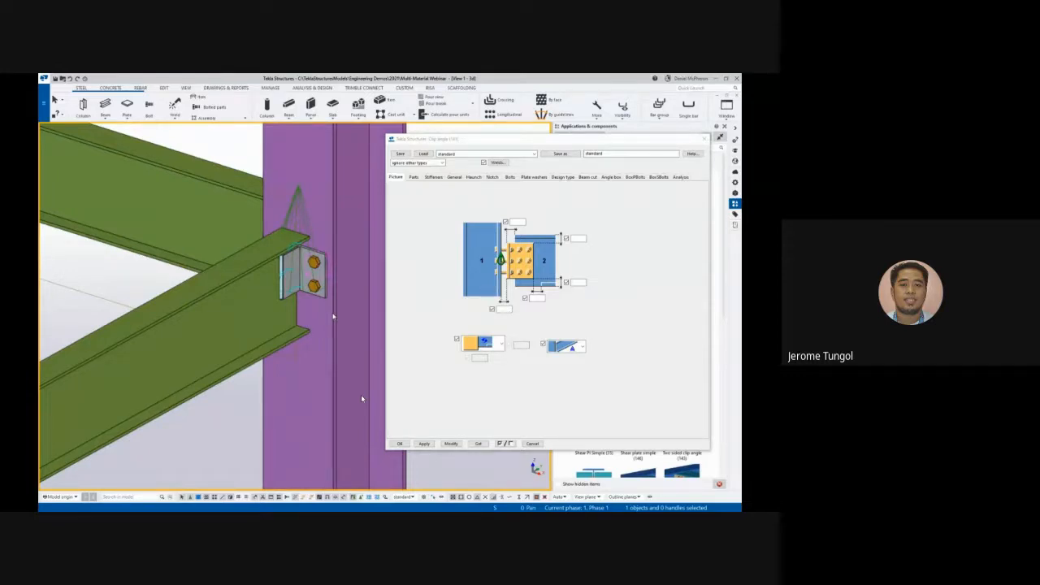
pyautogui.click(511, 144)
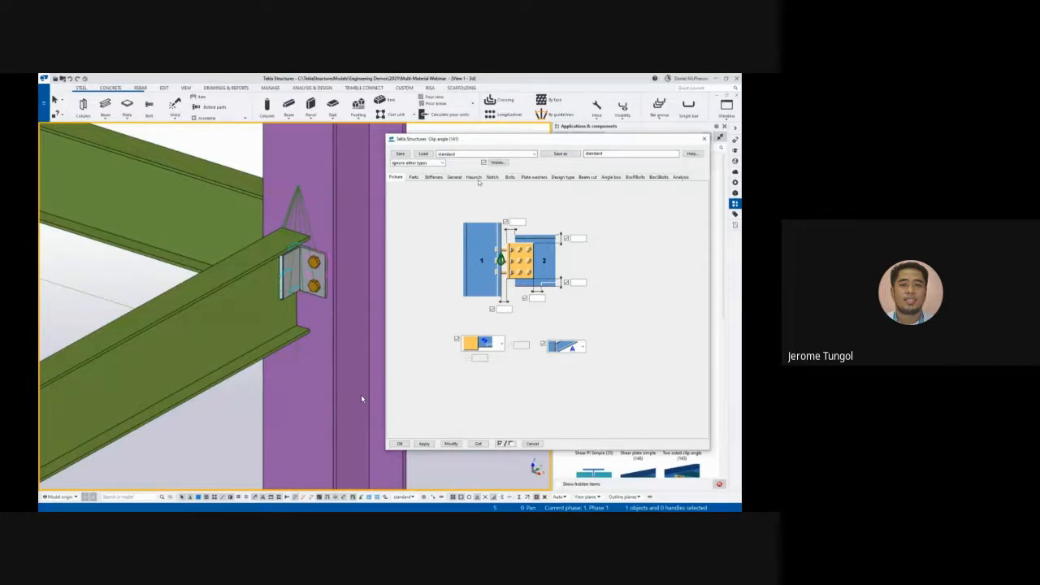
pyautogui.click(704, 139)
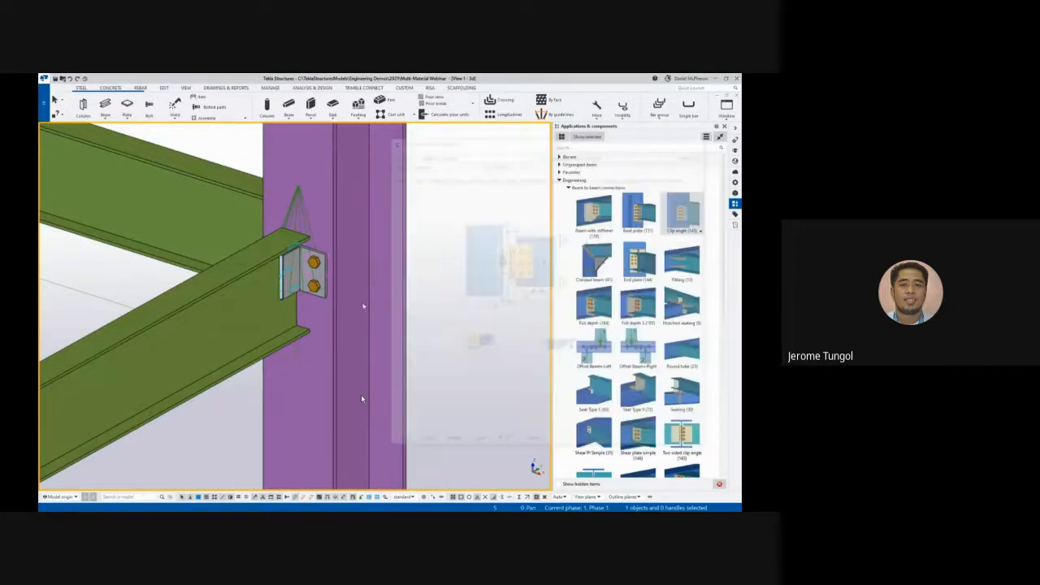
# Add a U.S. Base plate (1047) from the favorites to the foot of column D/2 and display the parts transparently to expose its anchor rods
pyautogui.scroll(-5, 362, 398)
pyautogui.scroll(1, 363, 399)
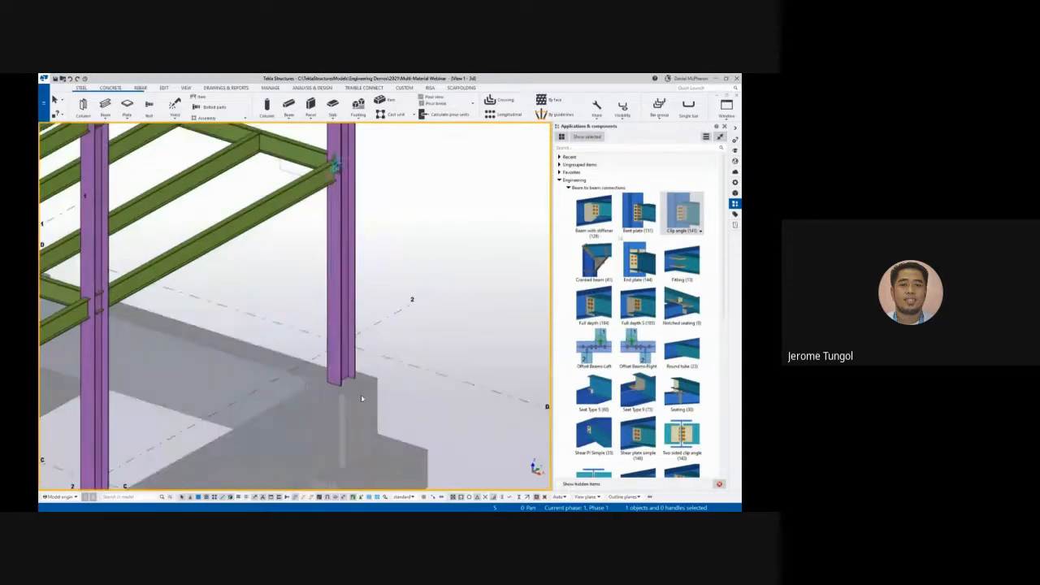
pyautogui.click(559, 172)
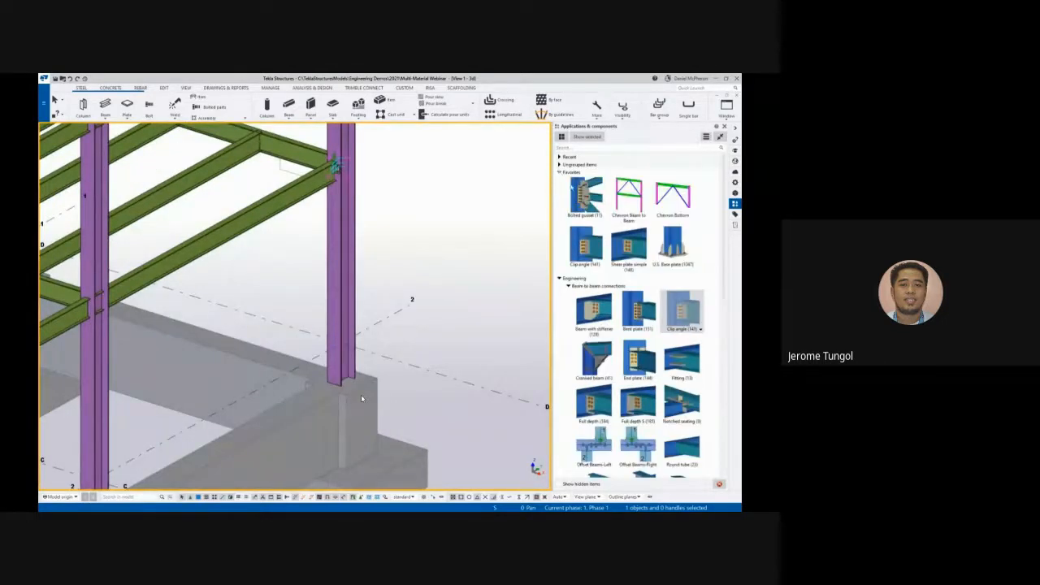
pyautogui.doubleClick(672, 240)
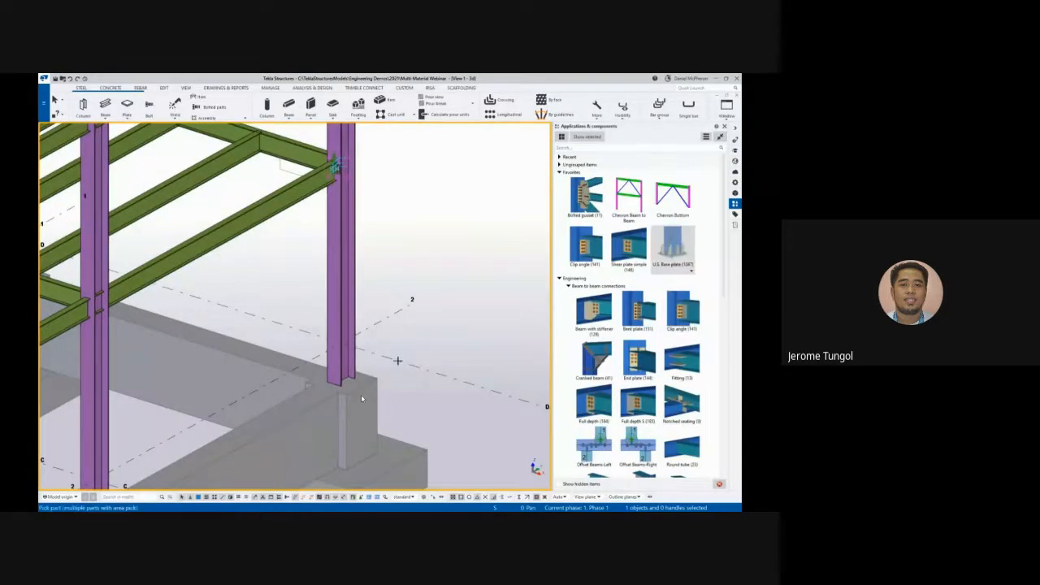
pyautogui.moveTo(310, 347); pyautogui.dragTo(200, 325, button='middle')
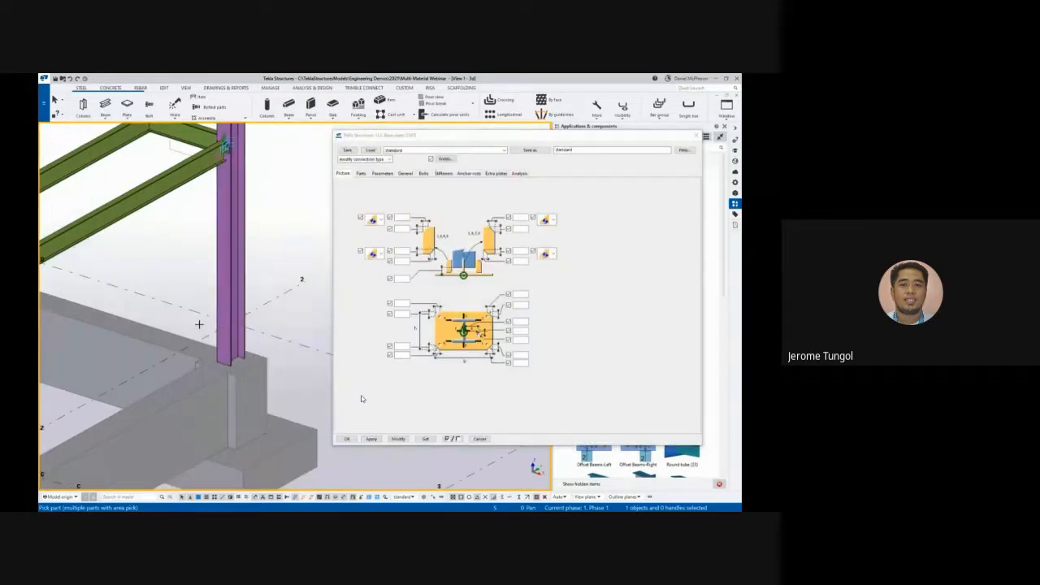
pyautogui.click(231, 350)
pyautogui.click(232, 360)
pyautogui.scroll(5, 233, 362)
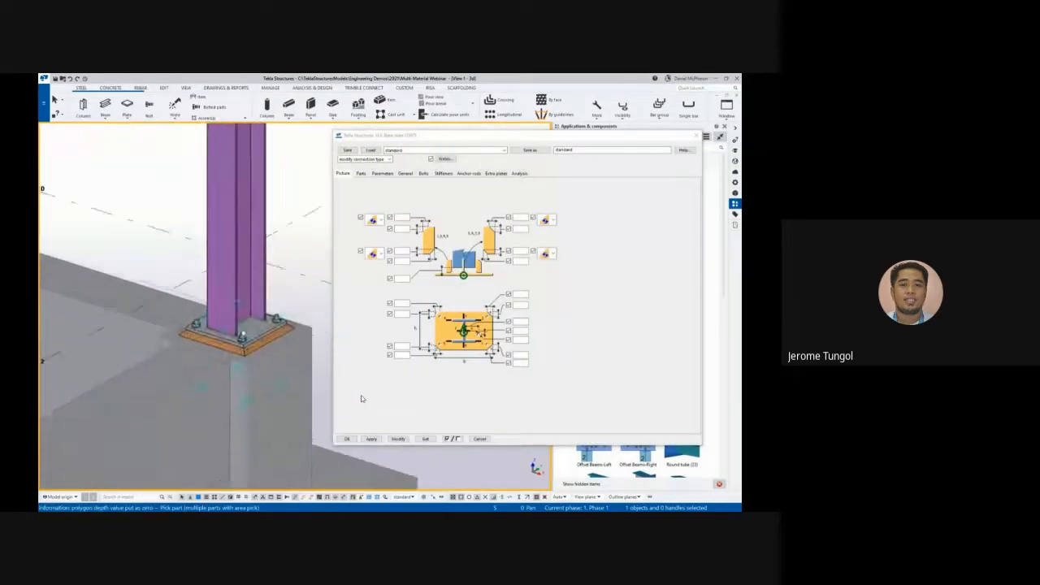
pyautogui.hotkey('ctrl', '2')
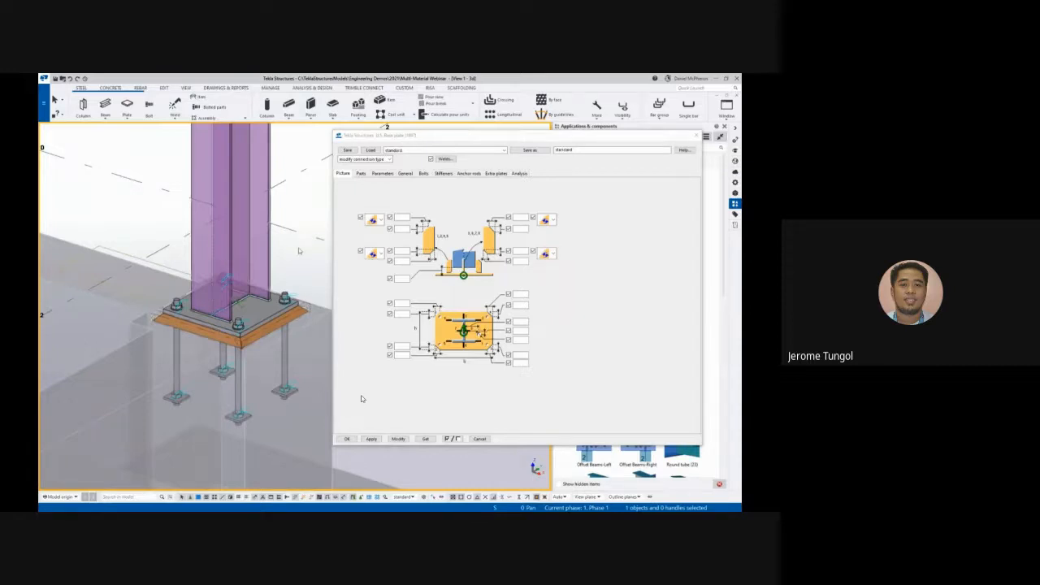
# Return the steel parts to opaque shaded display and close the base plate properties without changing them
pyautogui.hotkey('ctrl', '4')
pyautogui.scroll(-1, 308, 414)
pyautogui.scroll(-5, 308, 414)
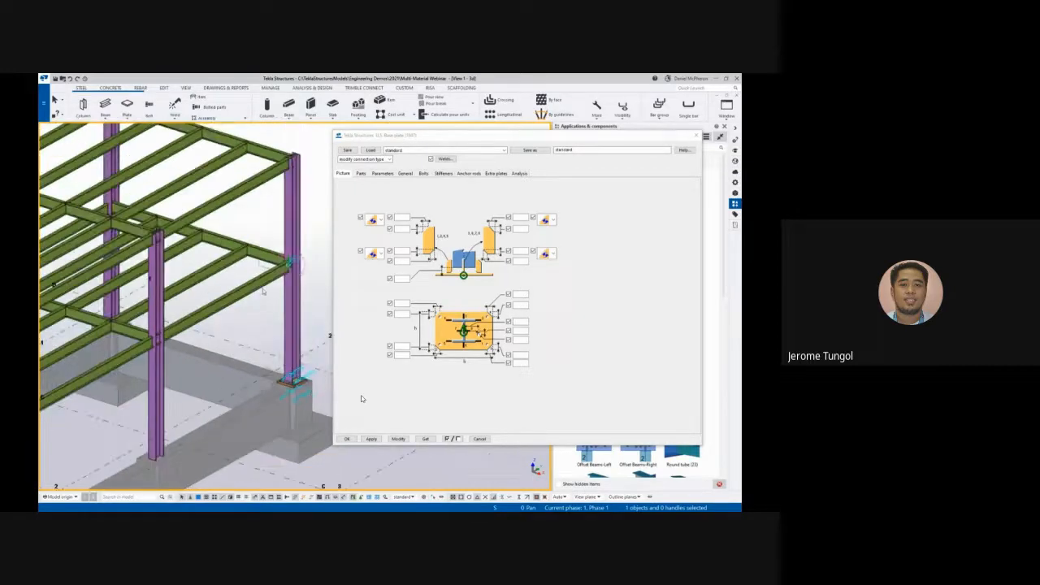
pyautogui.click(696, 135)
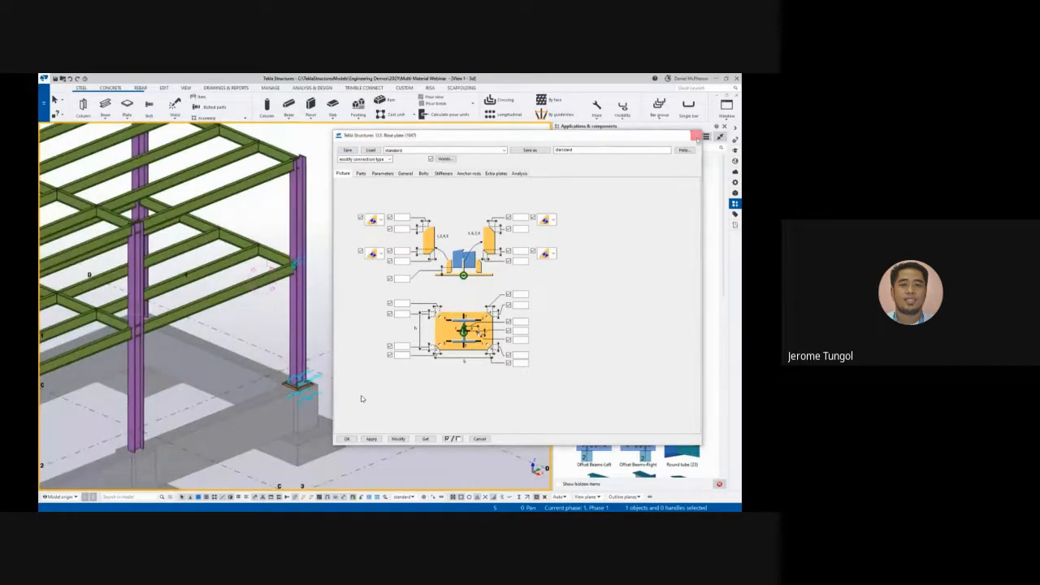
# Select the columns together with all floor-level beams and open AutoConnection for them
pyautogui.scroll(-4, 409, 261)
pyautogui.keyDown('ctrl'); pyautogui.moveTo(249, 312); pyautogui.dragTo(210, 276, button='middle'); pyautogui.keyUp('ctrl')
pyautogui.click(164, 88)
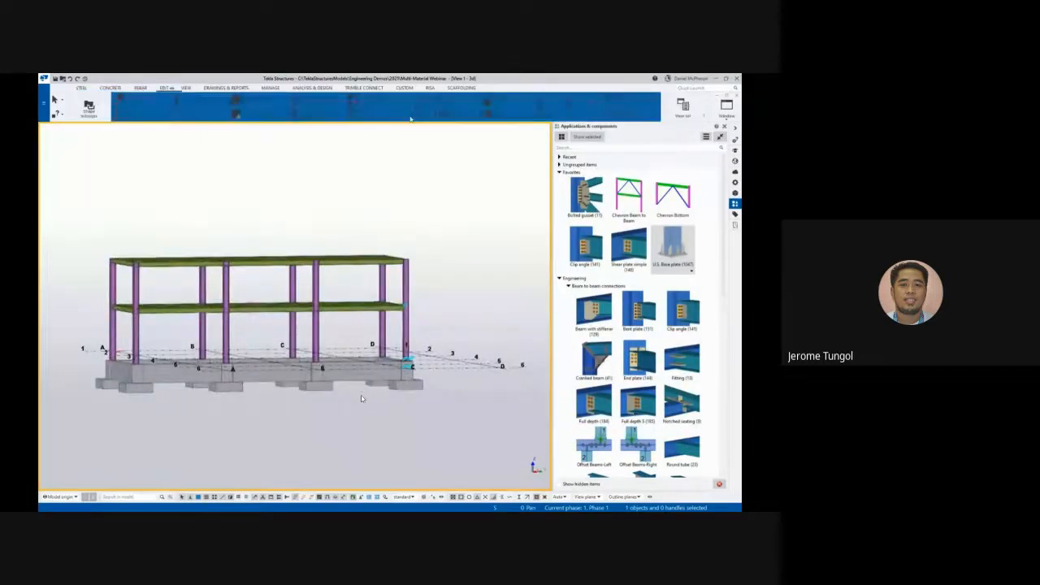
pyautogui.click(568, 286)
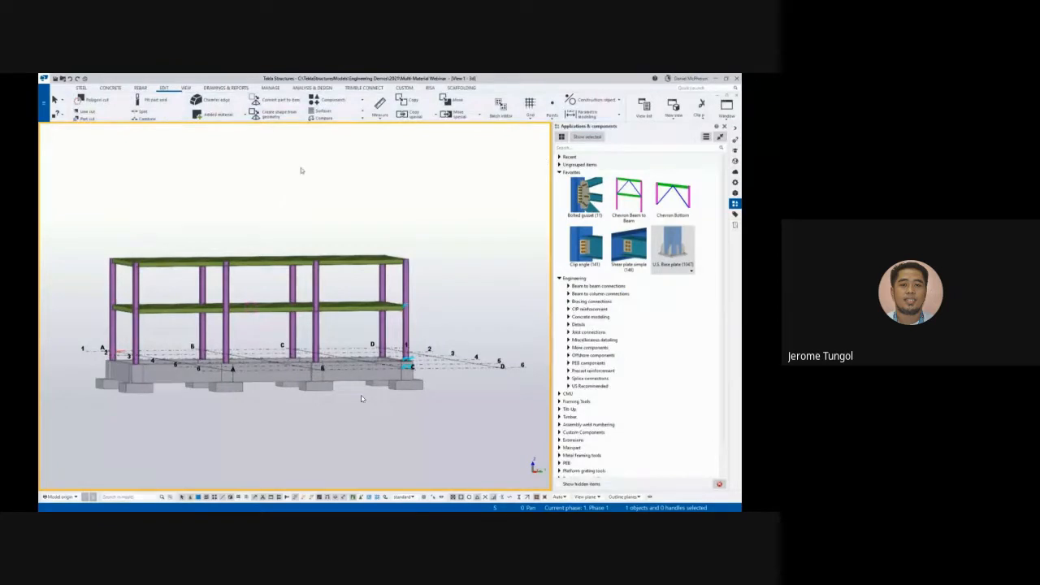
pyautogui.moveTo(440, 328); pyautogui.dragTo(69, 289)
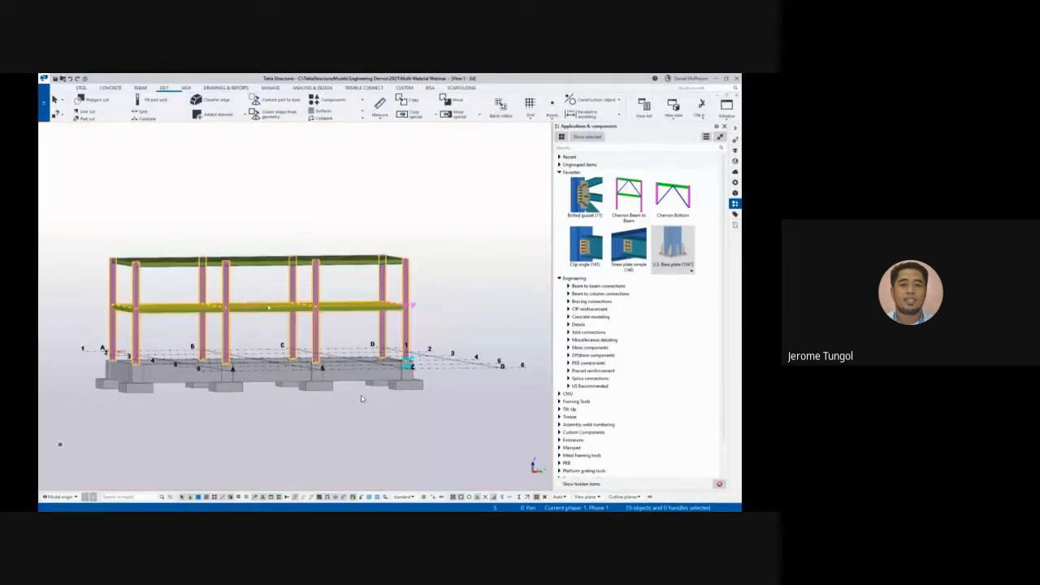
pyautogui.click(352, 103)
pyautogui.click(325, 165)
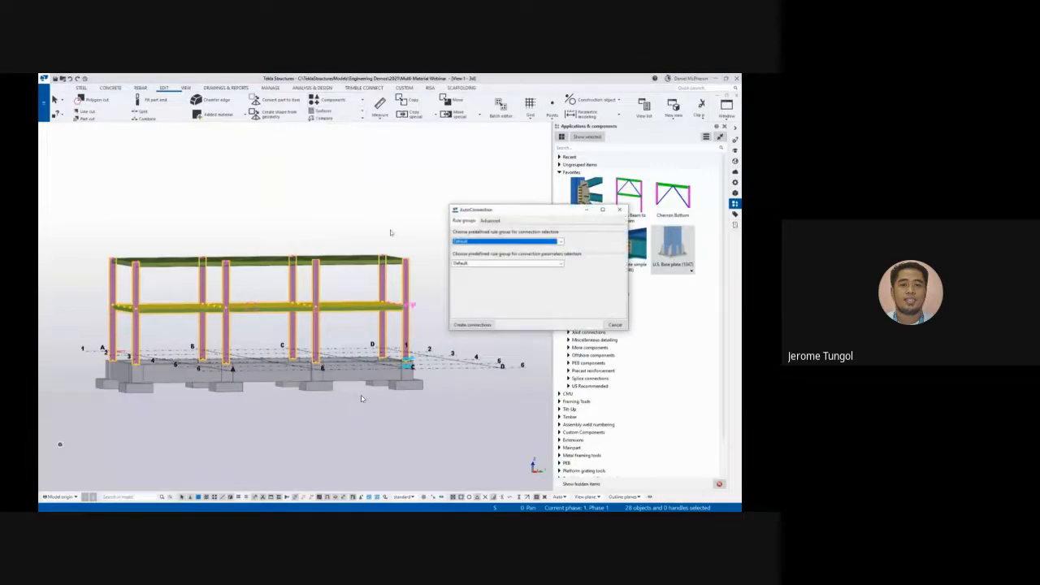
# Choose the Shear Tabs rule group for both connection selection and connection parameters selection
pyautogui.click(491, 242)
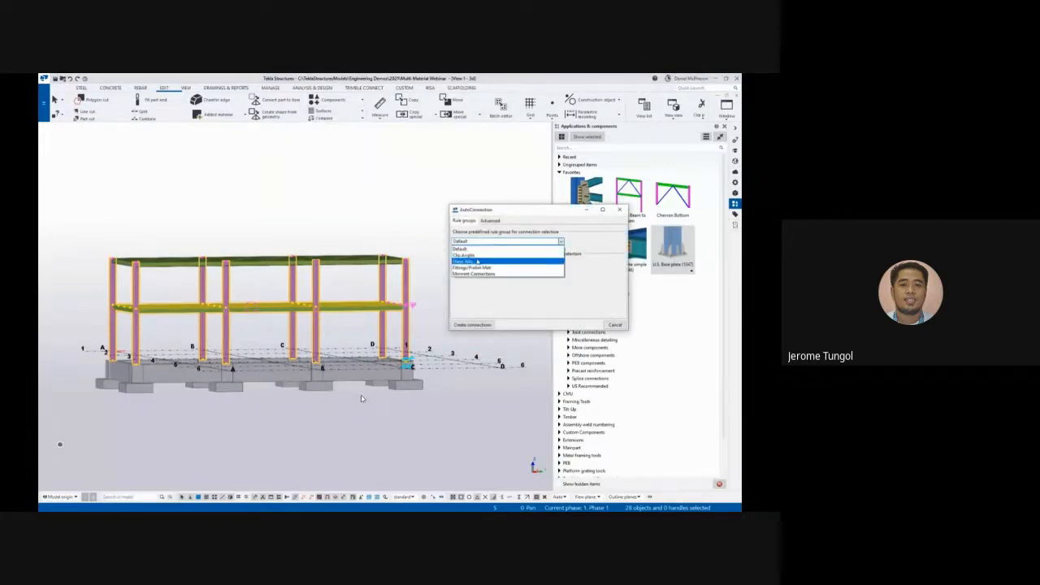
pyautogui.click(481, 261)
pyautogui.click(479, 263)
pyautogui.click(474, 282)
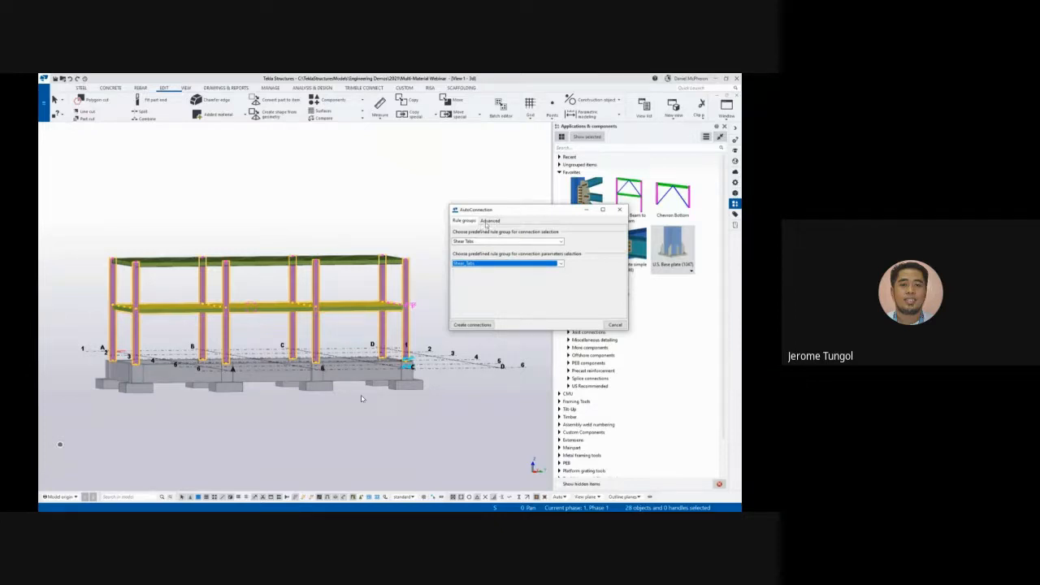
# Review the advanced framing-condition overrides and the Engineering components offered for beam to beam web, without choosing one
pyautogui.click(488, 223)
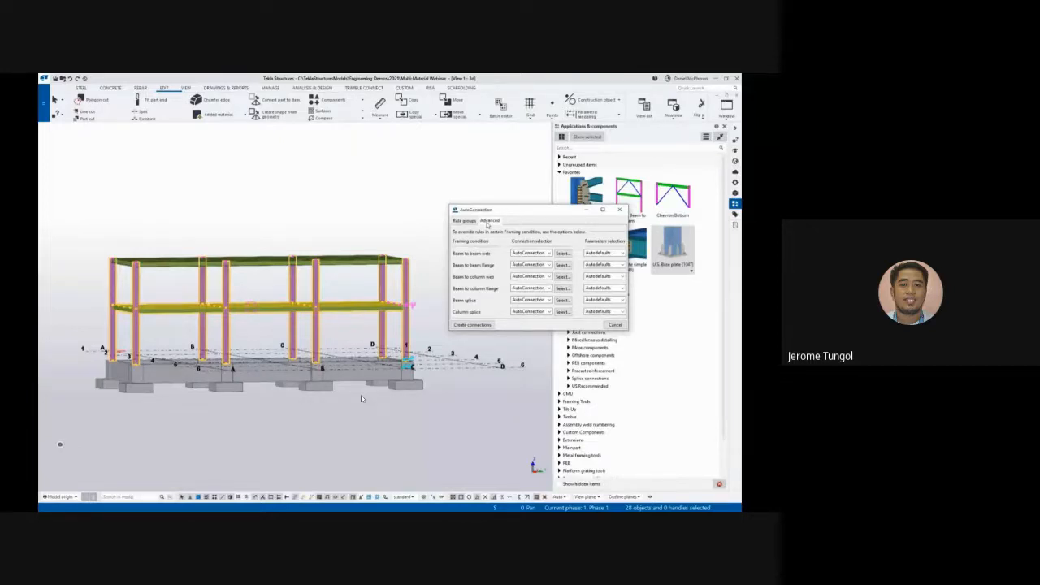
pyautogui.click(562, 253)
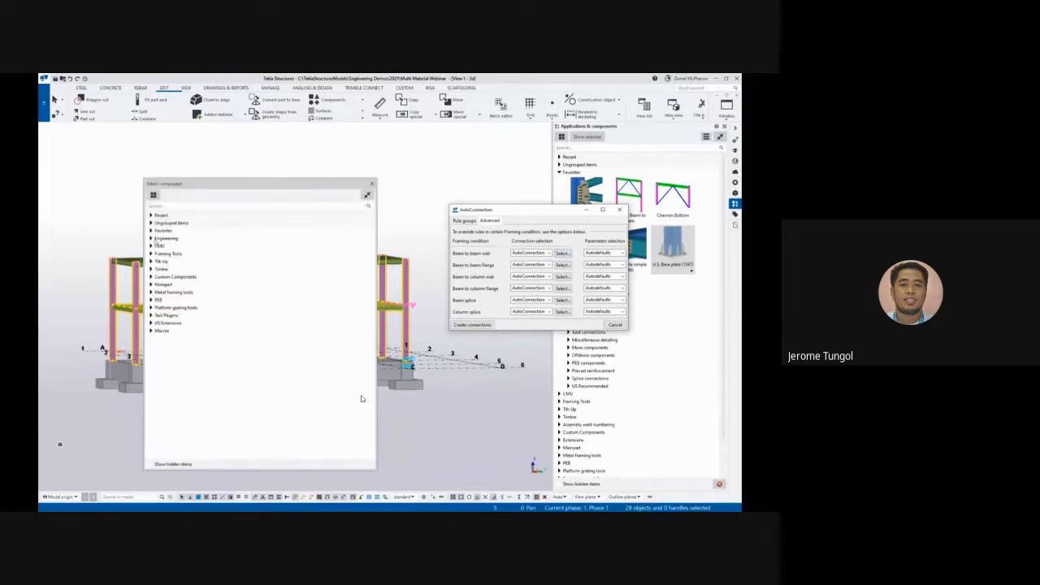
pyautogui.click(154, 239)
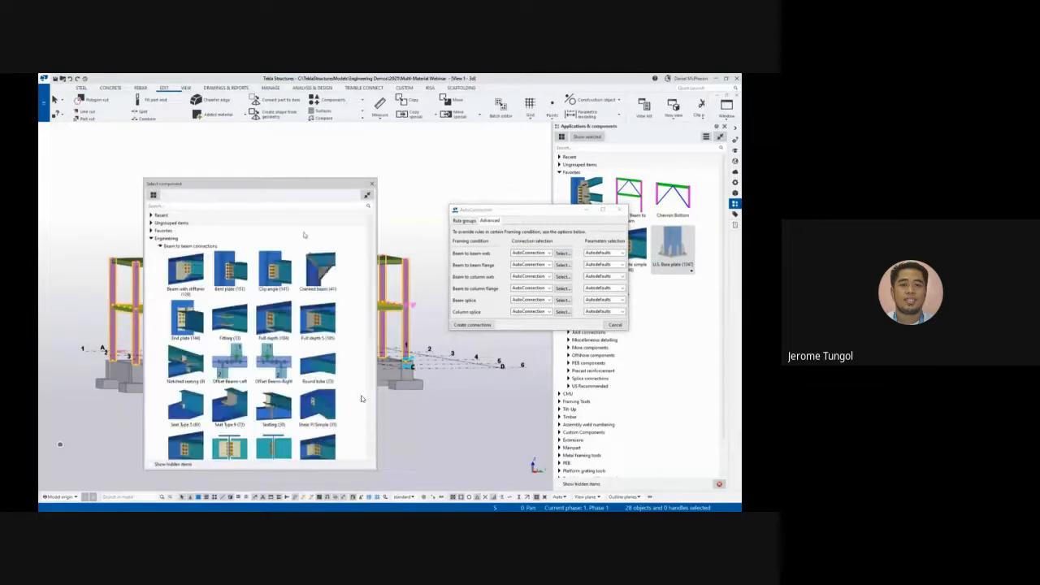
pyautogui.click(372, 184)
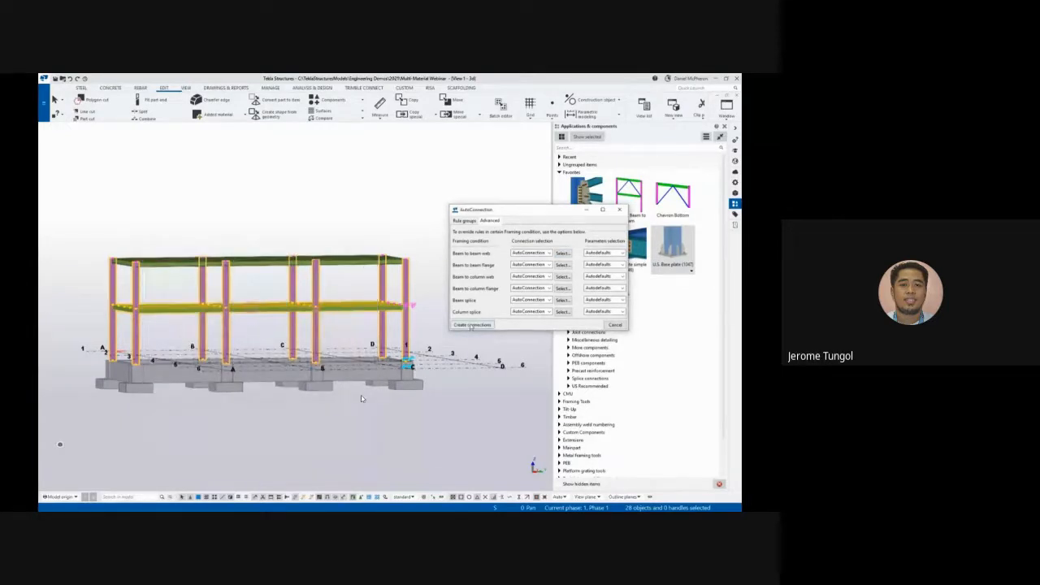
# Create the automatic shear tab connections on the selected columns and floor-level beams, and close AutoConnection
pyautogui.click(471, 325)
pyautogui.scroll(5, 362, 398)
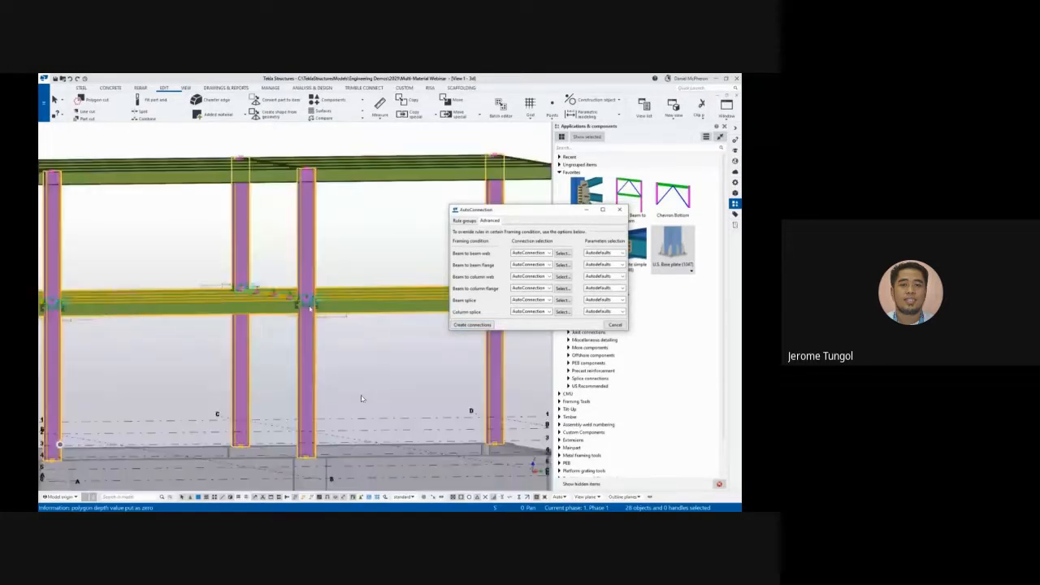
pyautogui.keyDown('ctrl'); pyautogui.moveTo(310, 313); pyautogui.dragTo(364, 345, button='middle'); pyautogui.keyUp('ctrl')
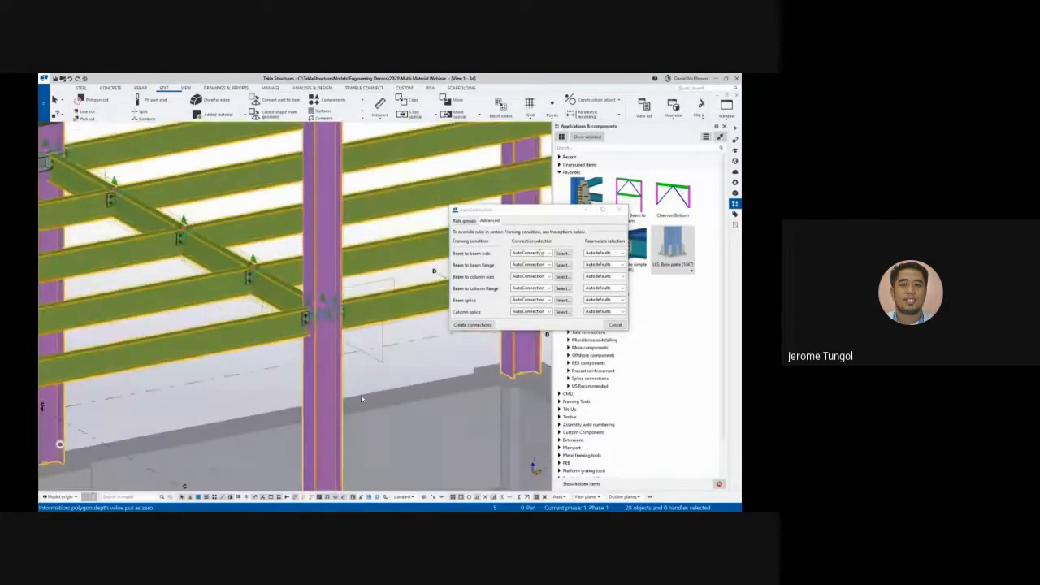
pyautogui.click(622, 210)
# Examine the shear tabs at a floor-level column joint and the properties of its Column with stiffeners (188) connection
pyautogui.moveTo(178, 174); pyautogui.dragTo(341, 251, button='middle')
pyautogui.scroll(-2, 325, 248)
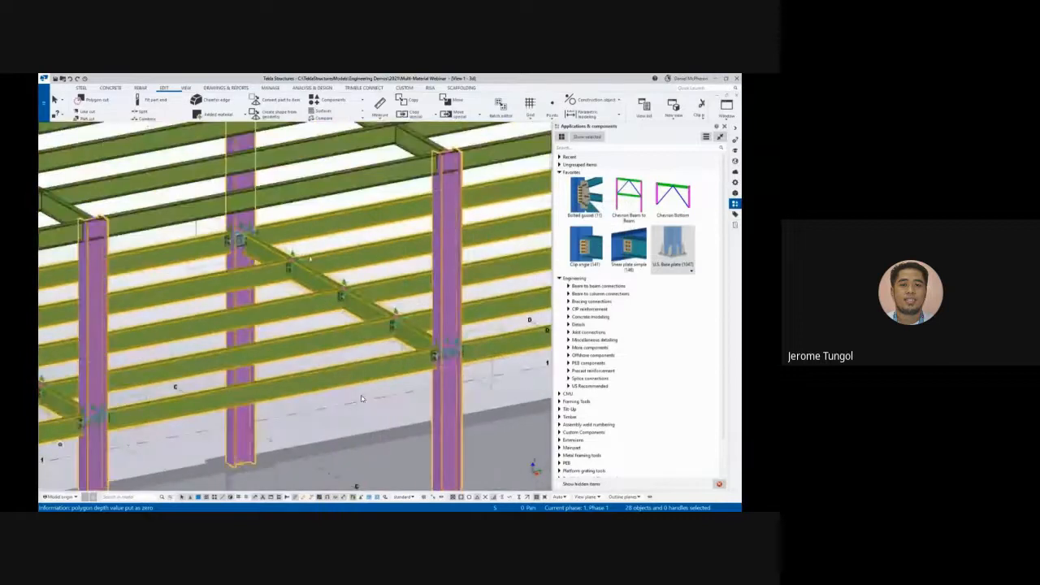
pyautogui.rightClick(312, 245)
pyautogui.click(332, 284)
pyautogui.scroll(6, 268, 253)
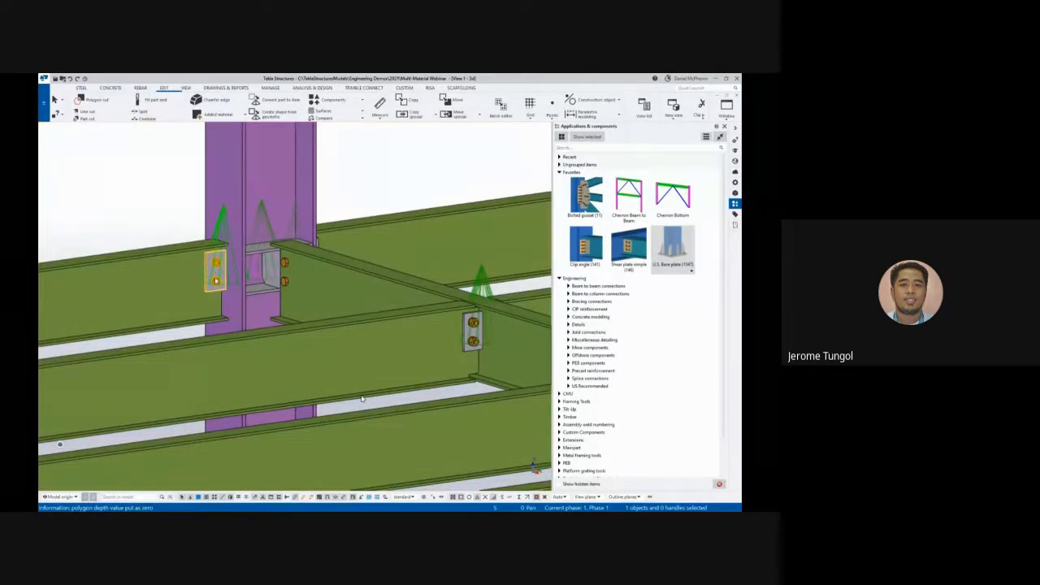
pyautogui.click(362, 398)
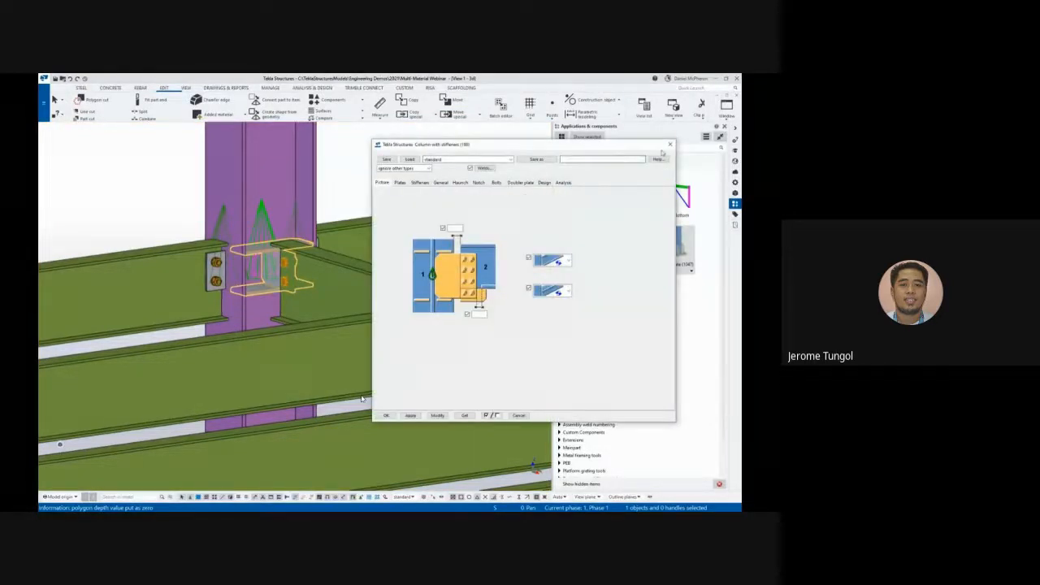
pyautogui.click(669, 145)
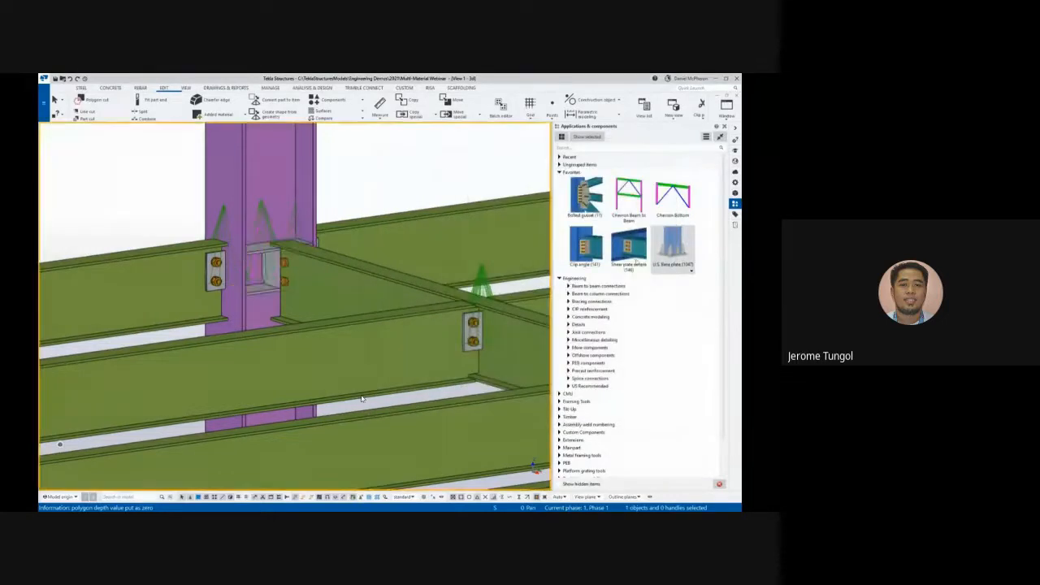
# Reopen AutoConnection with the whole structure in view and place its dialog clear of the model
pyautogui.scroll(-10, 362, 399)
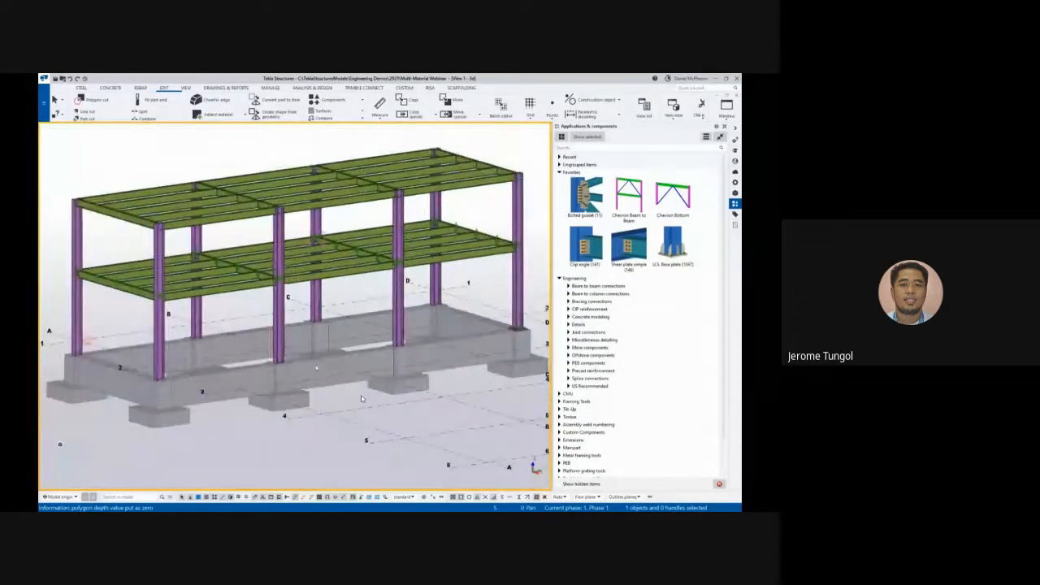
pyautogui.keyDown('ctrl'); pyautogui.moveTo(363, 398); pyautogui.dragTo(385, 438, button='middle'); pyautogui.keyUp('ctrl')
pyautogui.click(333, 100)
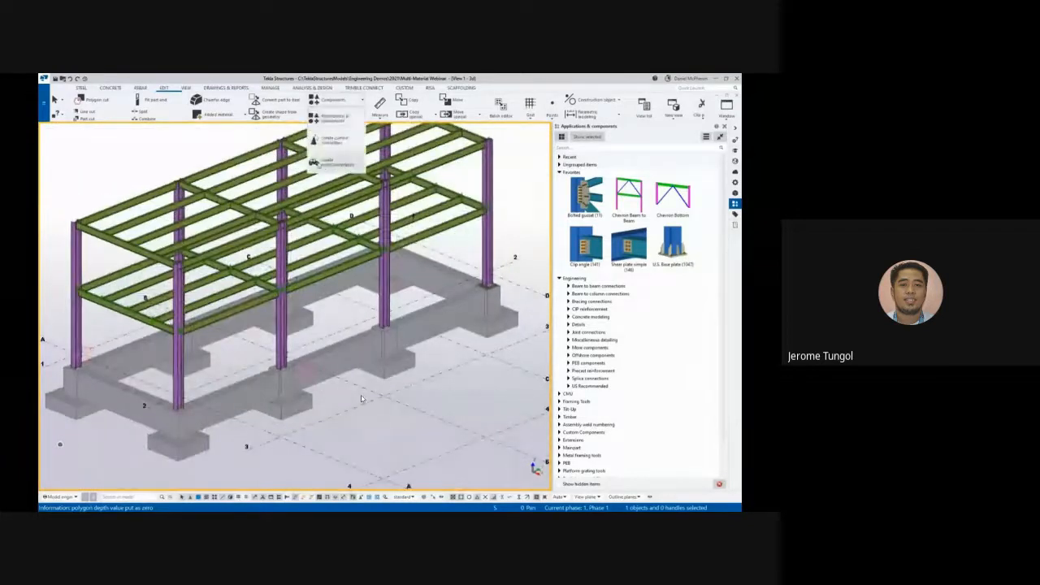
pyautogui.click(333, 163)
pyautogui.moveTo(502, 205); pyautogui.dragTo(584, 281)
# Inspect how a grade beam meets its pier, and select all the concrete piers and grade beams without the footings
pyautogui.moveTo(337, 365); pyautogui.dragTo(334, 367, button='middle')
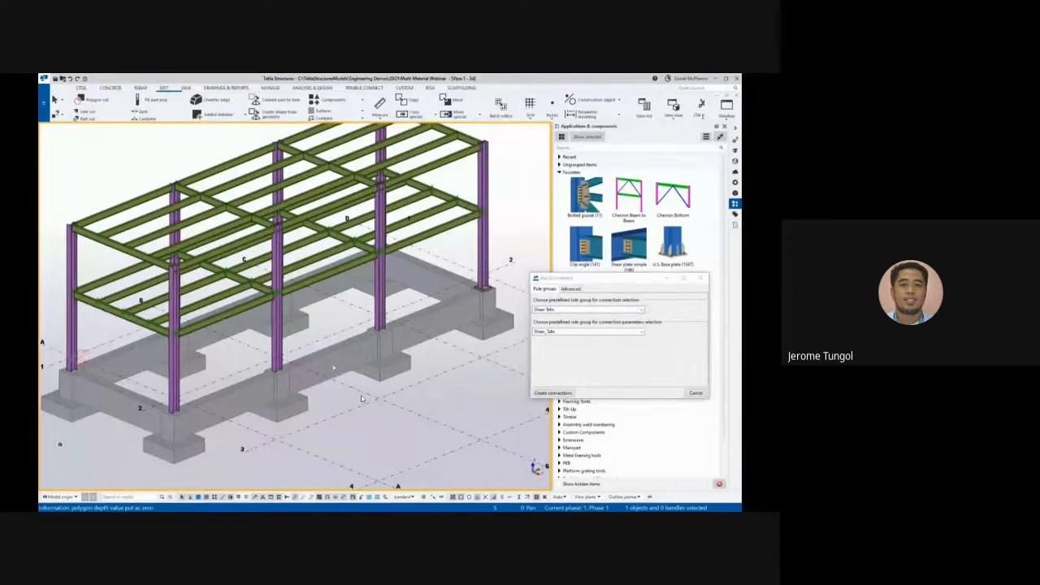
pyautogui.scroll(5, 362, 398)
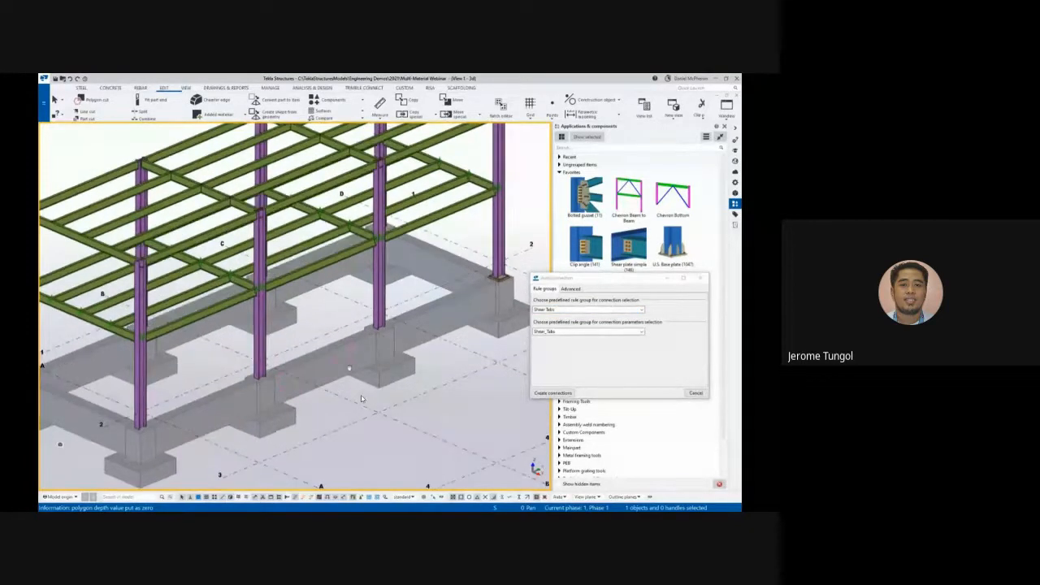
pyautogui.scroll(4, 361, 398)
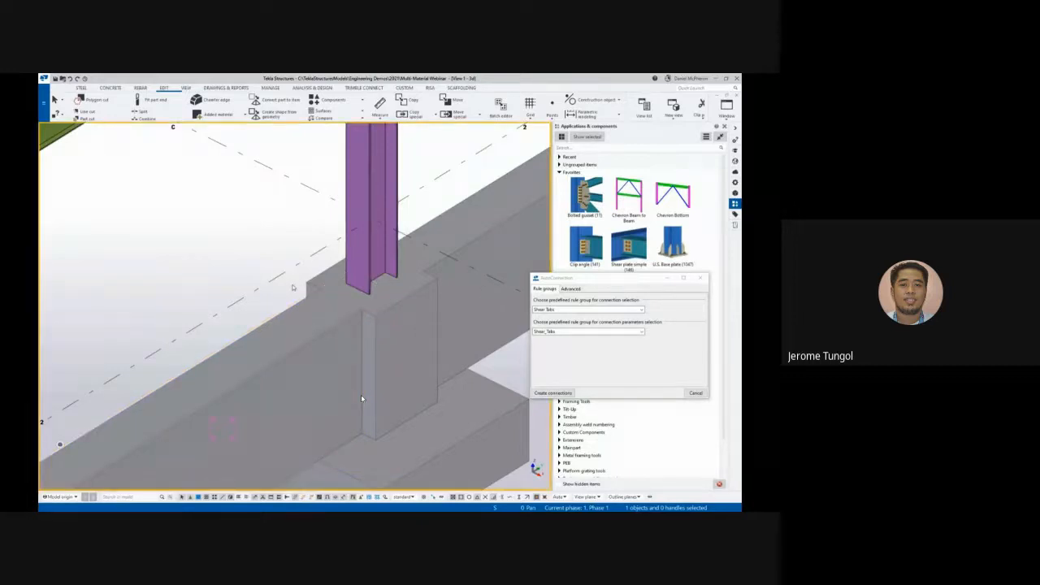
pyautogui.scroll(-5, 293, 287)
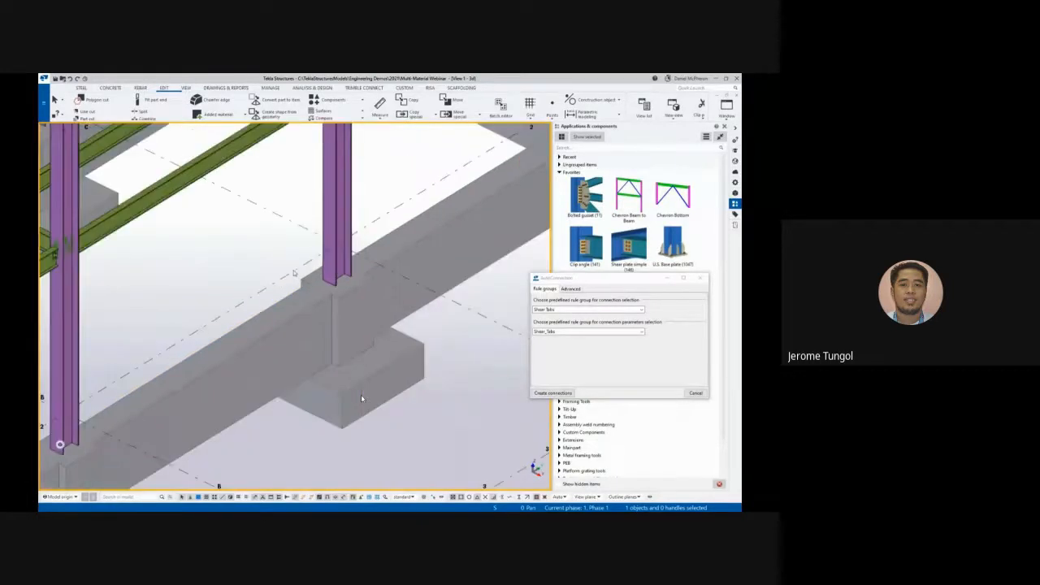
pyautogui.keyDown('ctrl'); pyautogui.moveTo(293, 287); pyautogui.dragTo(241, 280, button='middle'); pyautogui.keyUp('ctrl')
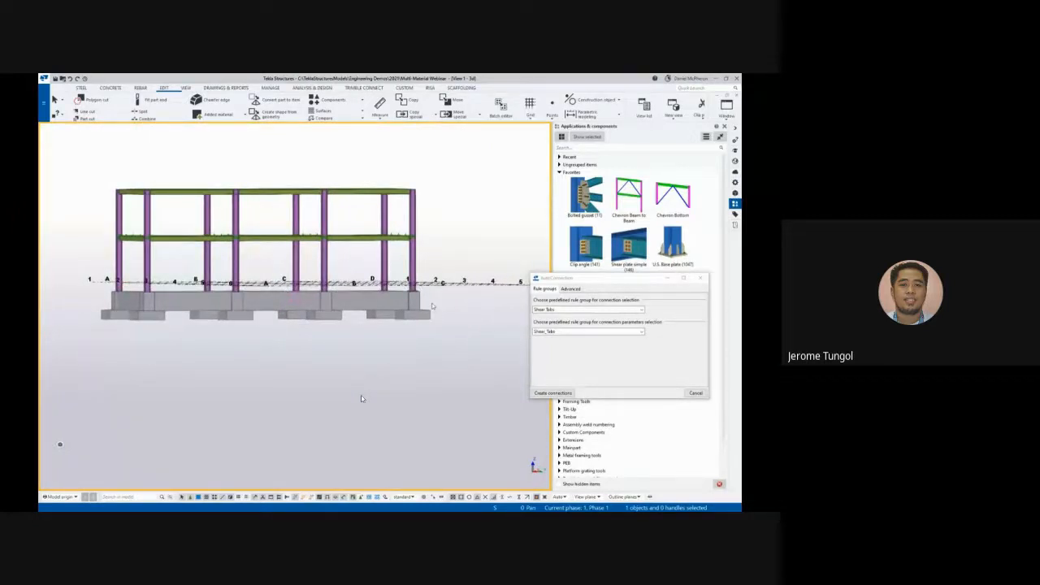
pyautogui.scroll(3, 361, 398)
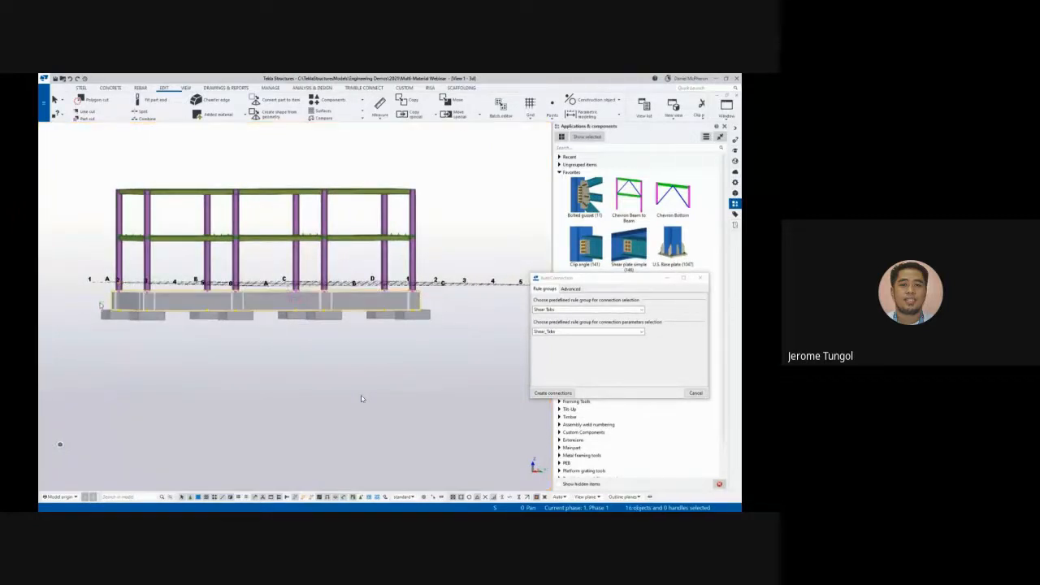
pyautogui.keyDown('ctrl'); pyautogui.moveTo(332, 297); pyautogui.dragTo(383, 346, button='middle'); pyautogui.keyUp('ctrl')
# Create automatic connections on the selected piers and grade beams using the Fittings/Prelim Matl rule group and matching Fittings/Prelim parameters
pyautogui.click(544, 309)
pyautogui.click(550, 335)
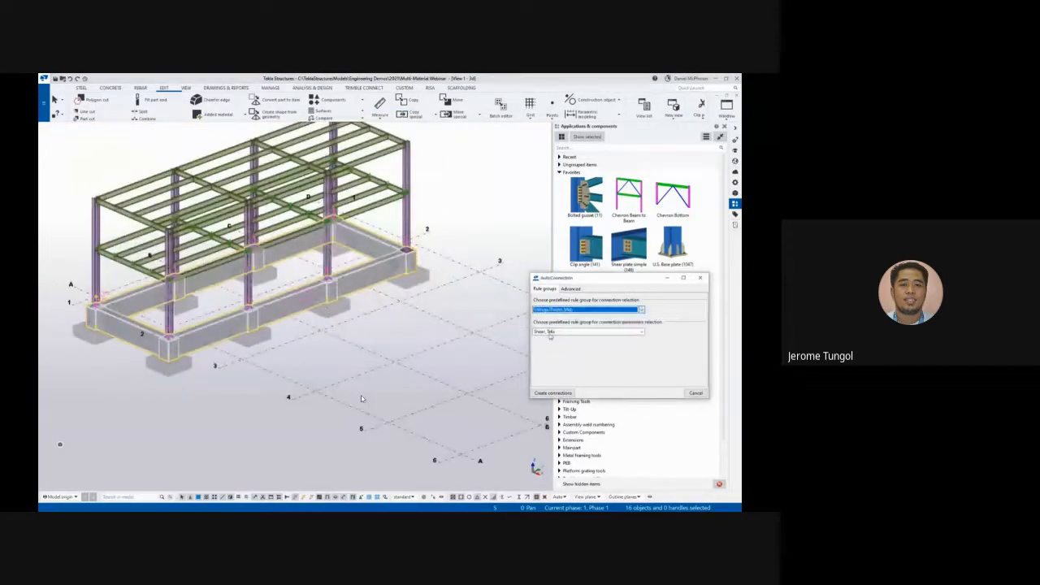
pyautogui.click(586, 331)
pyautogui.click(561, 359)
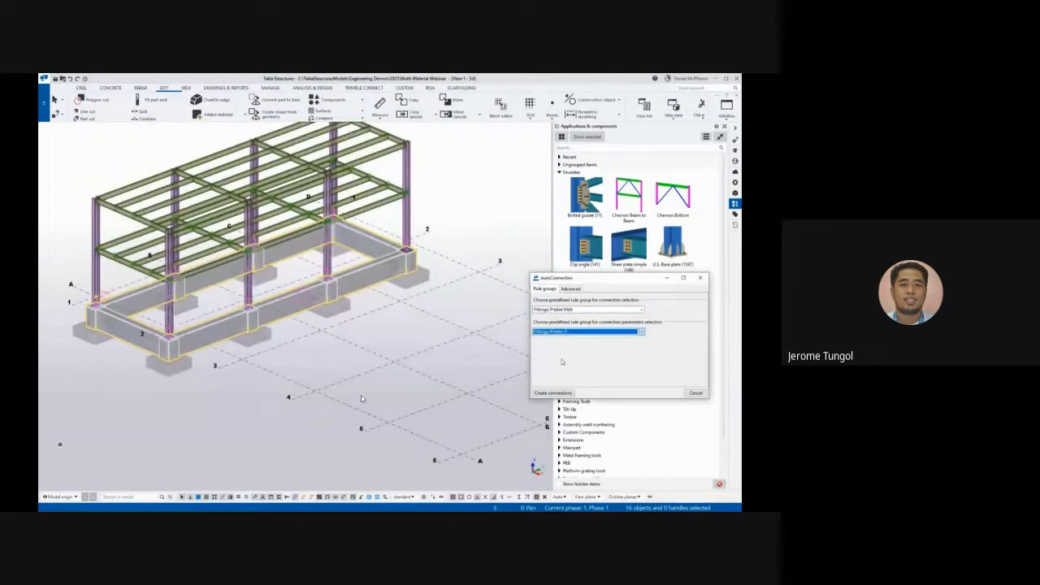
pyautogui.scroll(-1, 393, 389)
pyautogui.scroll(2, 362, 398)
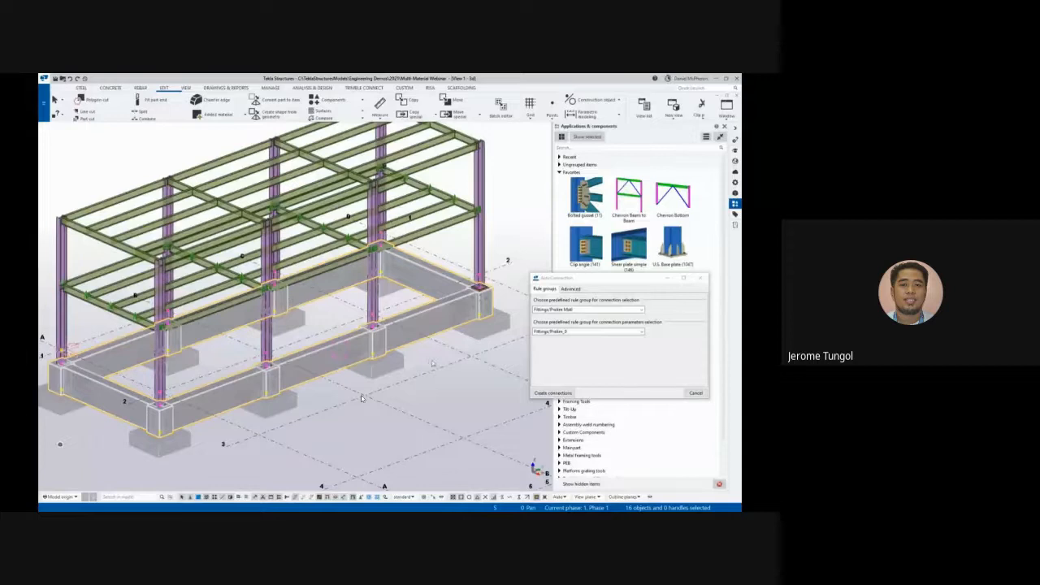
pyautogui.click(552, 393)
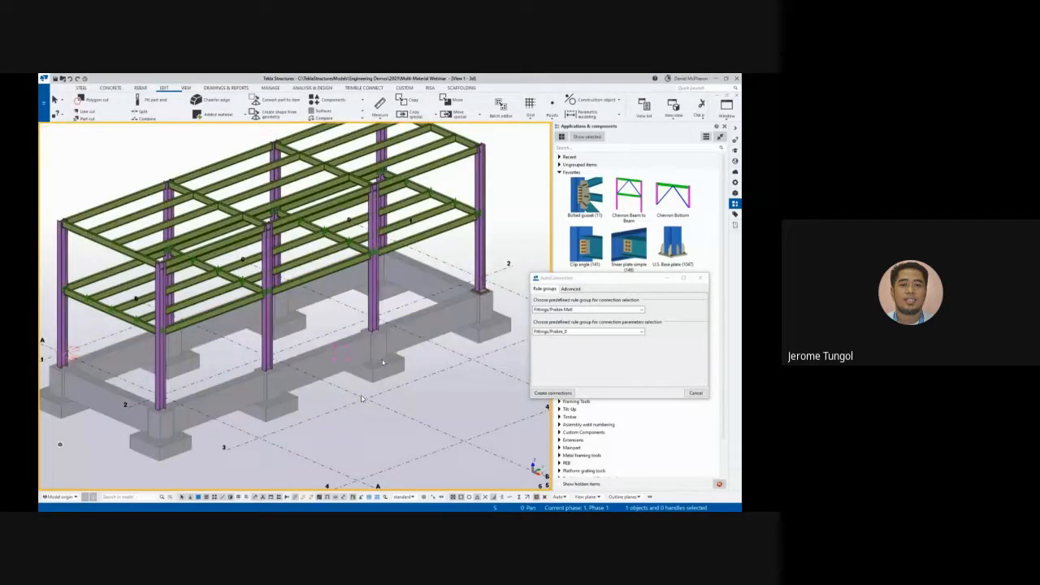
# Examine the fitted grade beam end at a pier on grid line 2 and return to the overall view
pyautogui.scroll(5, 362, 398)
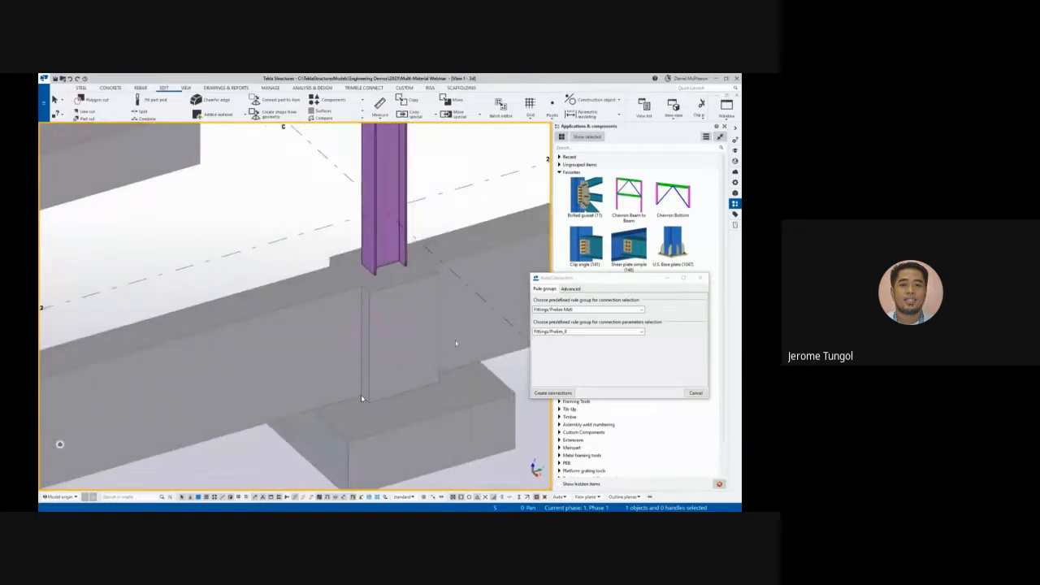
pyautogui.keyDown('ctrl'); pyautogui.moveTo(456, 343); pyautogui.dragTo(244, 327, button='middle'); pyautogui.keyUp('ctrl')
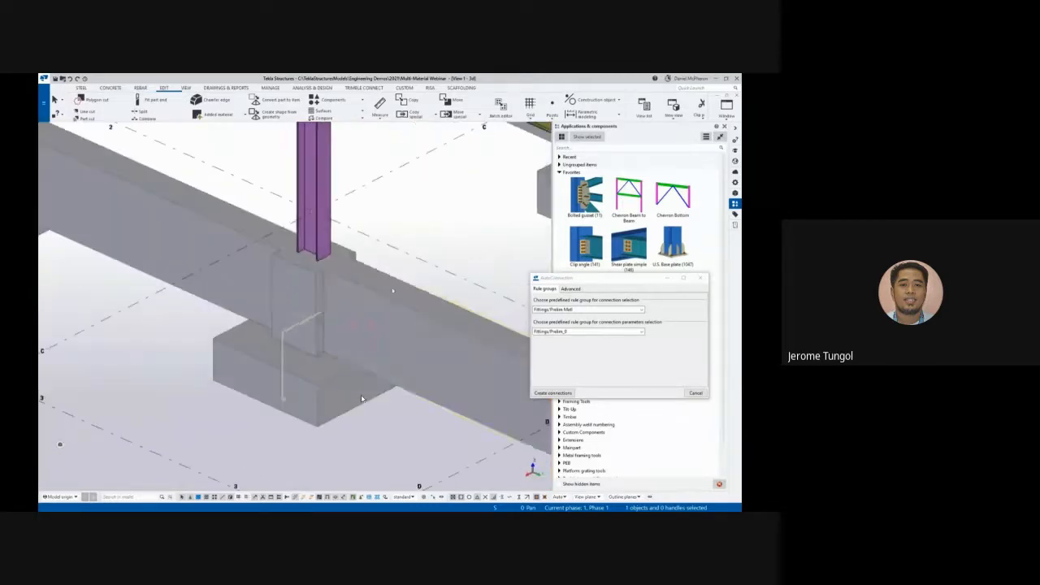
pyautogui.scroll(2, 355, 269)
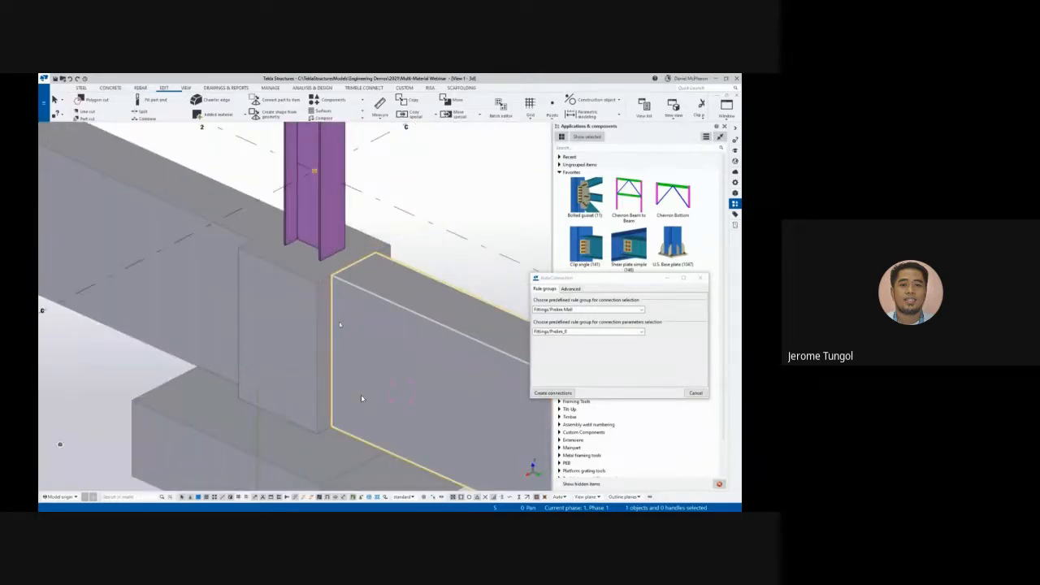
pyautogui.scroll(-10, 362, 398)
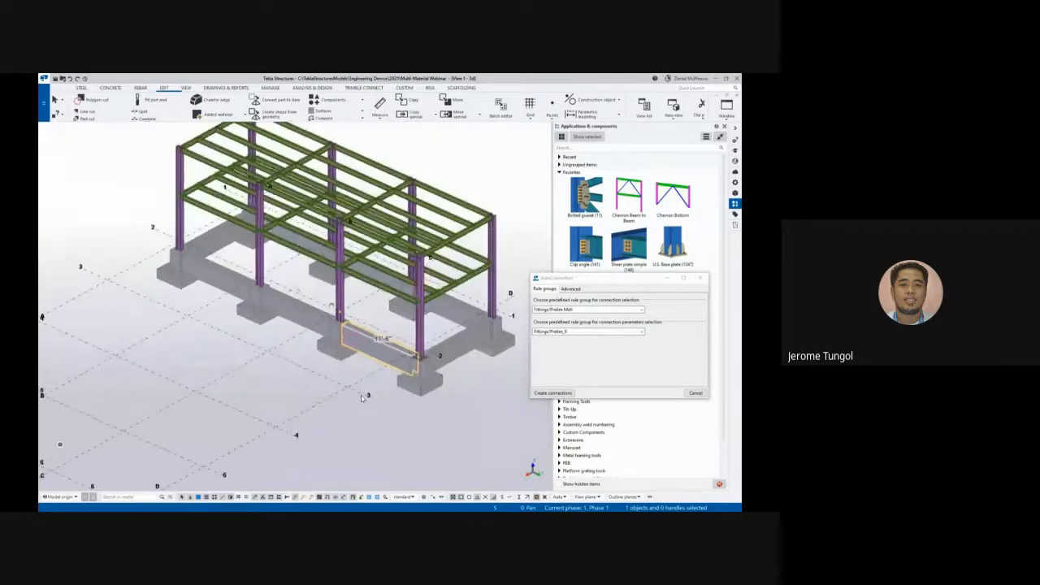
pyautogui.keyDown('ctrl'); pyautogui.moveTo(331, 305); pyautogui.dragTo(416, 334, button='middle'); pyautogui.keyUp('ctrl')
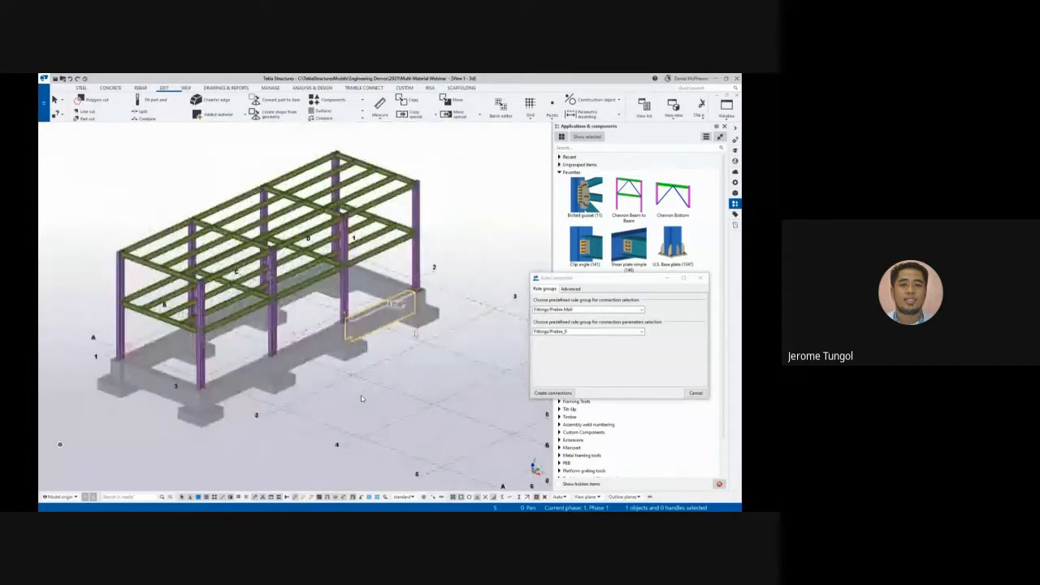
# Close AutoConnection, collapse the Favorites component group and bring the upper steel framing into view
pyautogui.click(699, 278)
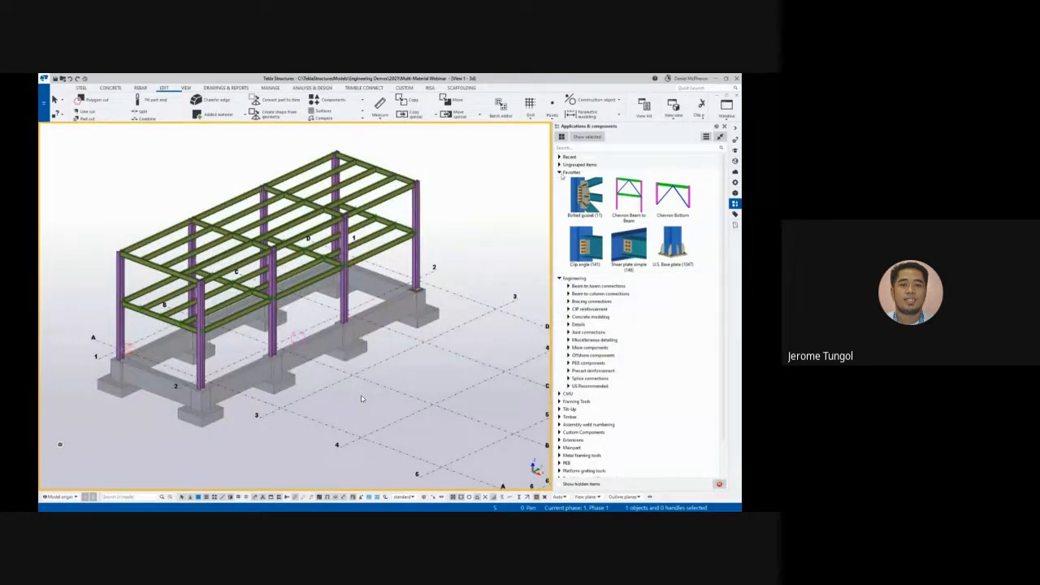
pyautogui.click(561, 173)
pyautogui.scroll(3, 323, 225)
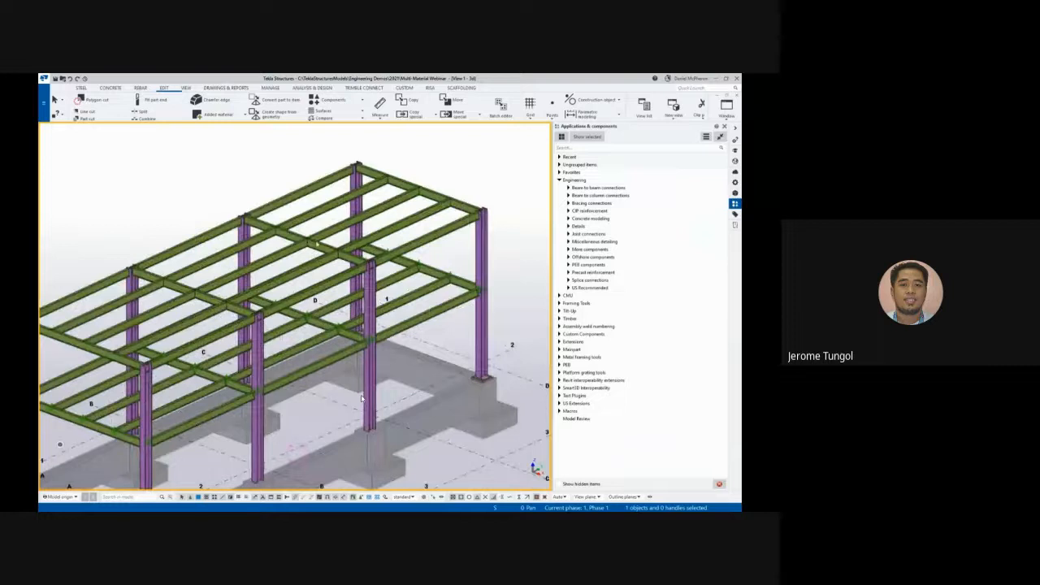
pyautogui.hotkey('ctrl', 'Left')
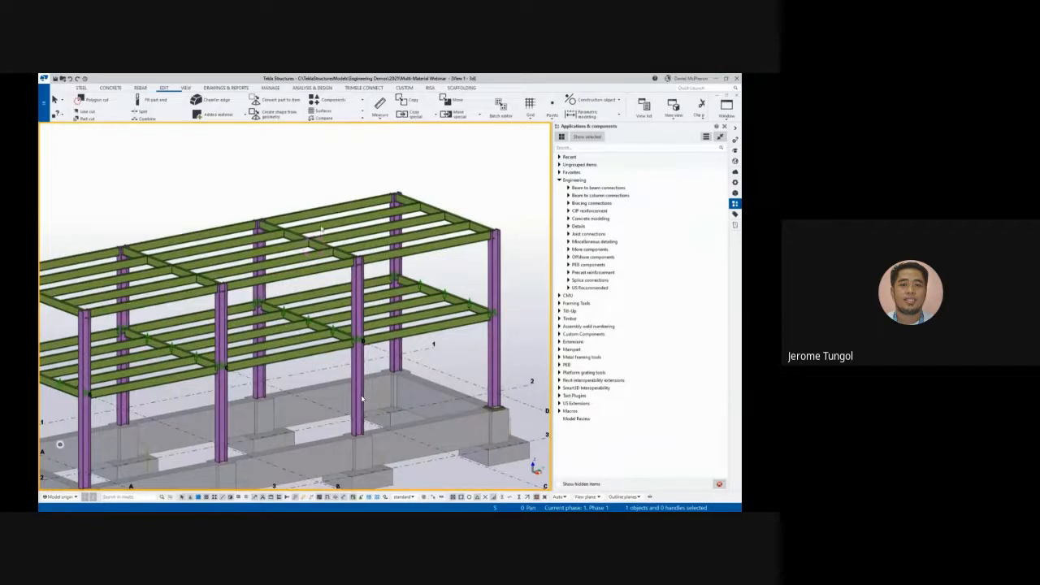
# Select a roof beam in the end bay and browse the K Series Joists in its profile catalog without choosing one
pyautogui.click(321, 228)
pyautogui.scroll(3, 361, 398)
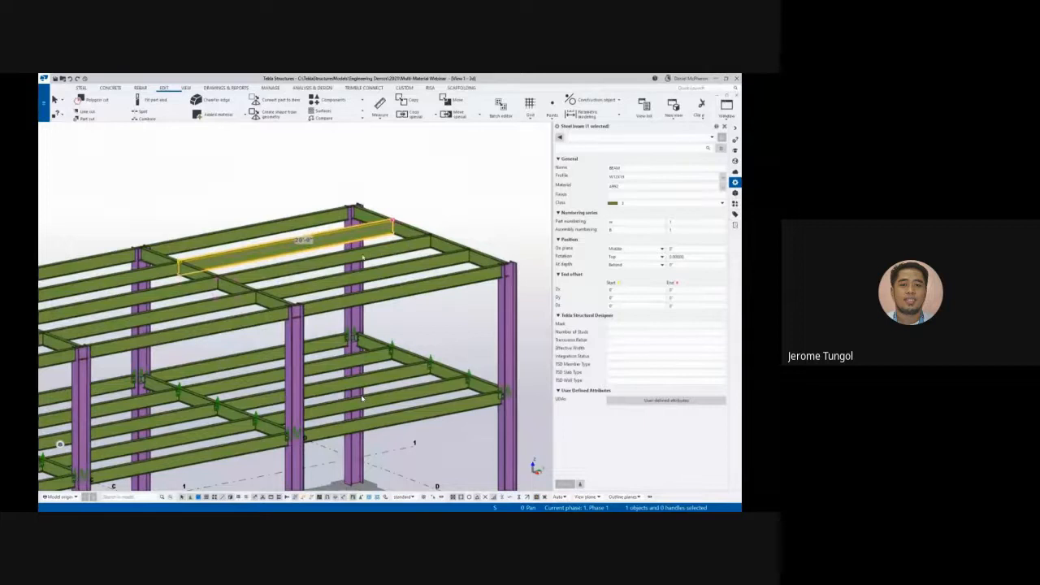
pyautogui.keyDown('ctrl'); pyautogui.moveTo(363, 258); pyautogui.dragTo(334, 285, button='middle'); pyautogui.keyUp('ctrl')
pyautogui.click(336, 309)
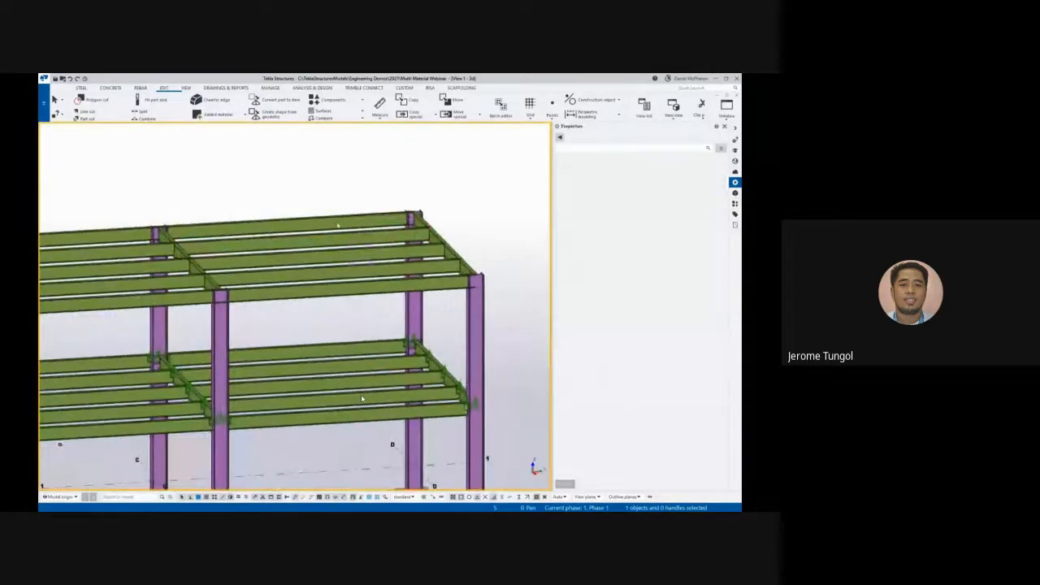
pyautogui.click(338, 225)
pyautogui.click(722, 177)
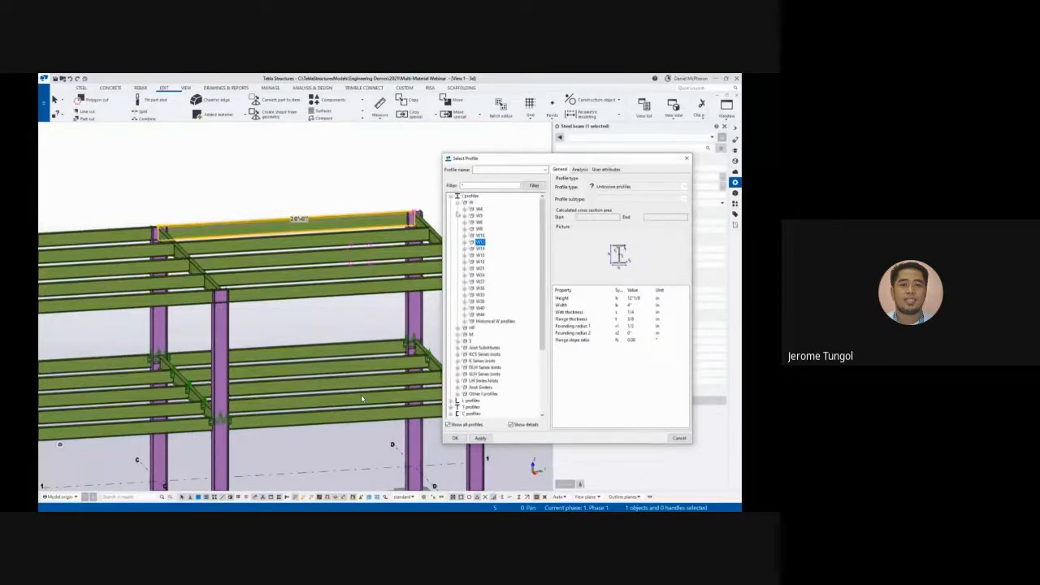
pyautogui.click(458, 202)
pyautogui.click(479, 268)
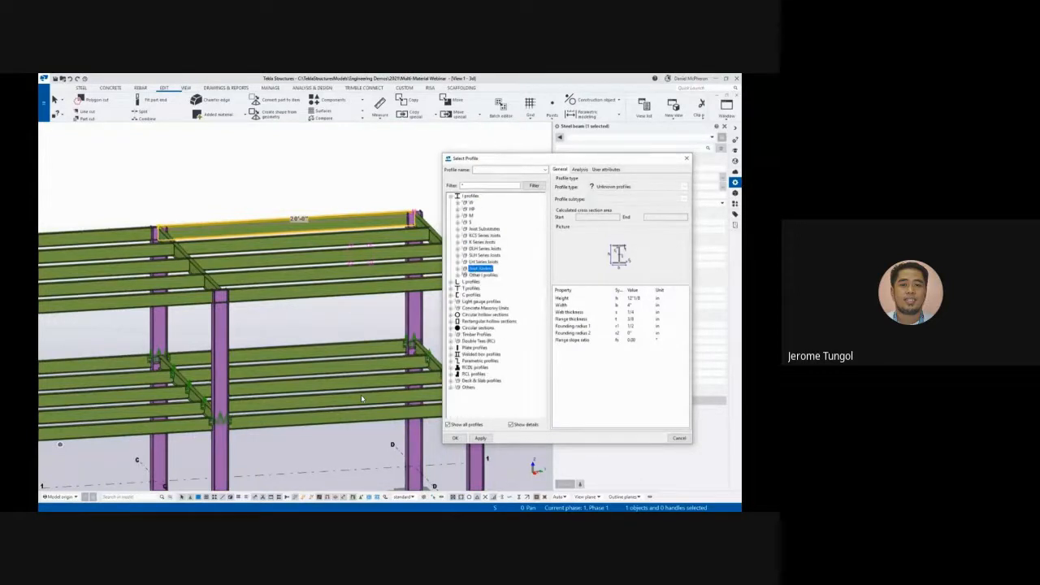
pyautogui.click(478, 243)
pyautogui.click(458, 242)
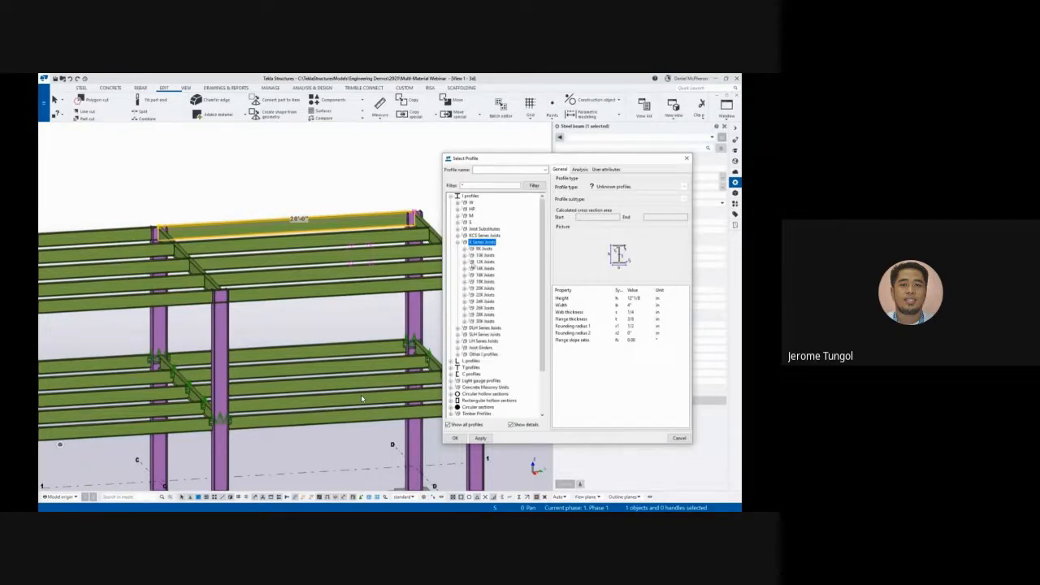
pyautogui.click(458, 242)
pyautogui.click(686, 159)
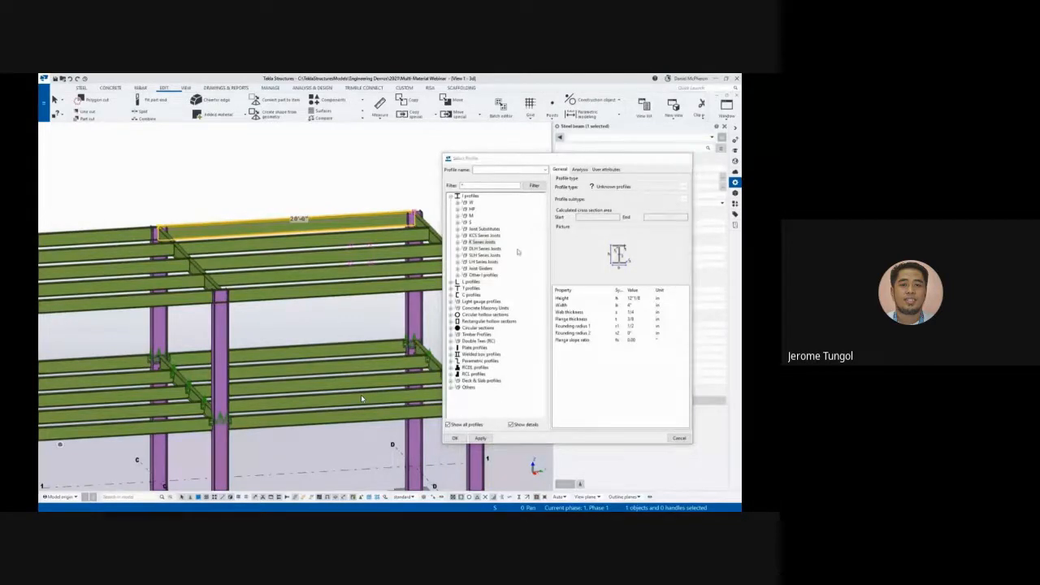
# Change the five parallel roof beams in the end bay to joists by applying the saved Joist properties
pyautogui.scroll(-1, 338, 314)
pyautogui.click(338, 316)
pyautogui.moveTo(339, 315); pyautogui.dragTo(314, 205)
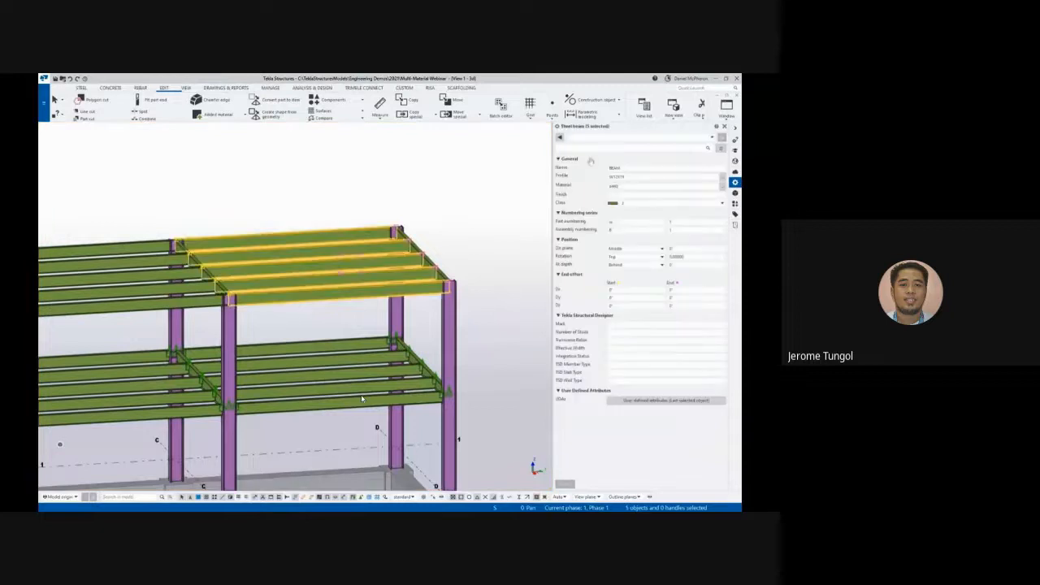
pyautogui.click(600, 139)
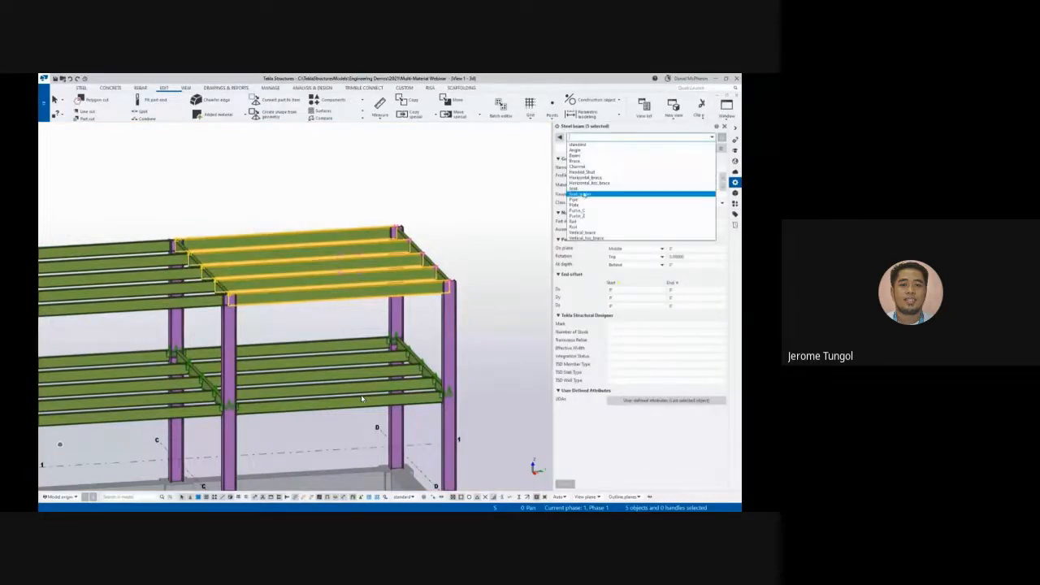
pyautogui.click(583, 194)
pyautogui.moveTo(423, 258); pyautogui.dragTo(417, 267, button='middle')
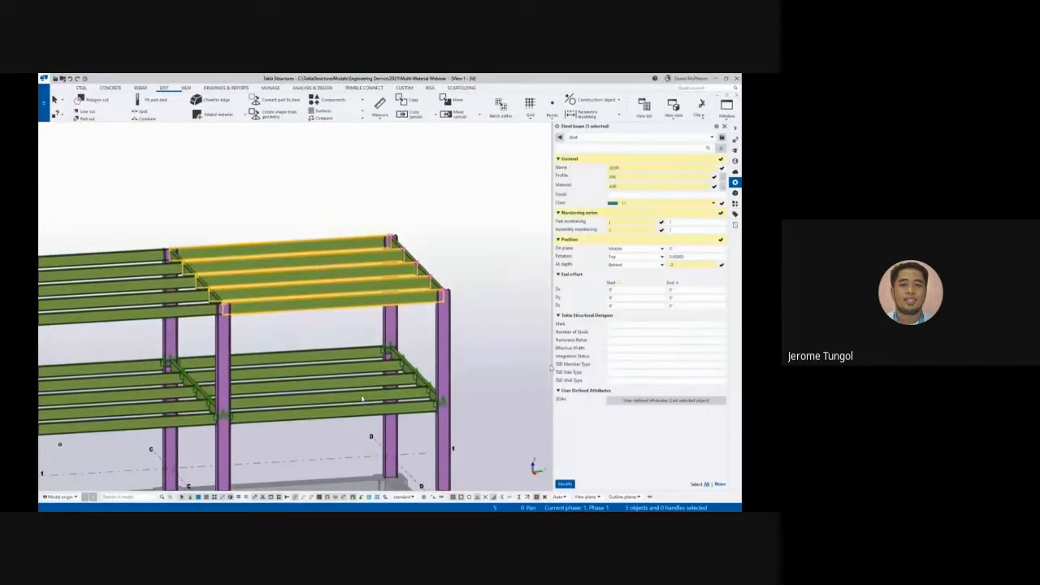
pyautogui.click(565, 483)
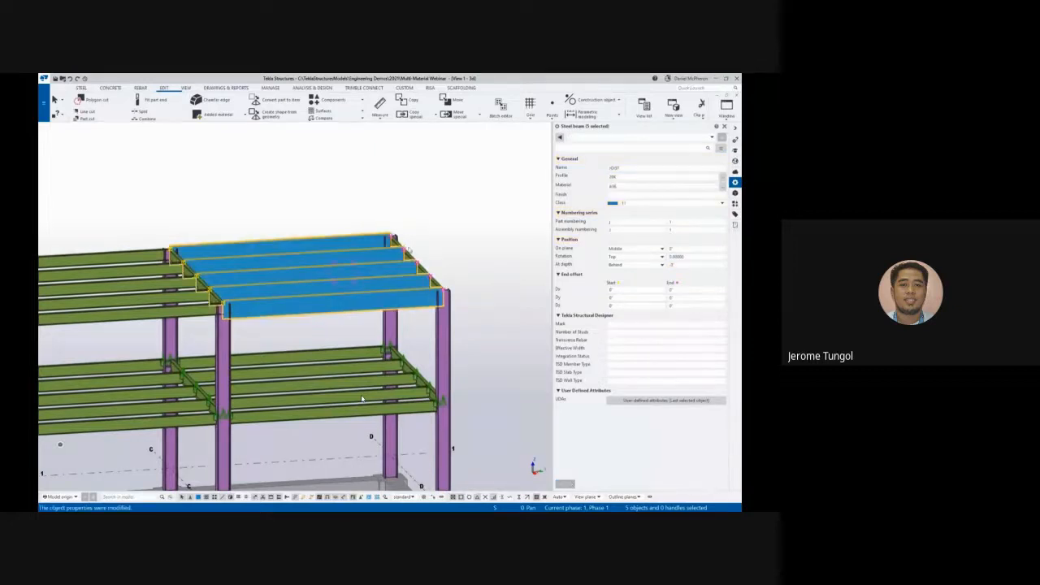
# Examine how the joist ends meet the roof beam and corner column, and select the edge joist
pyautogui.scroll(3, 361, 398)
pyautogui.scroll(1, 396, 248)
pyautogui.keyDown('ctrl'); pyautogui.moveTo(388, 237); pyautogui.dragTo(354, 340, button='middle'); pyautogui.keyUp('ctrl')
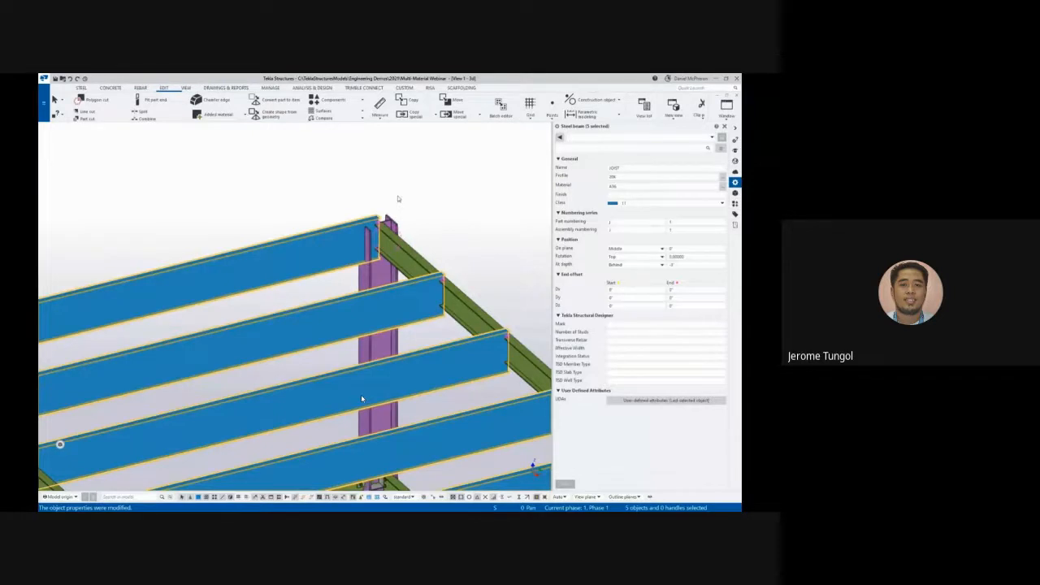
pyautogui.scroll(-3, 367, 192)
pyautogui.click(280, 161)
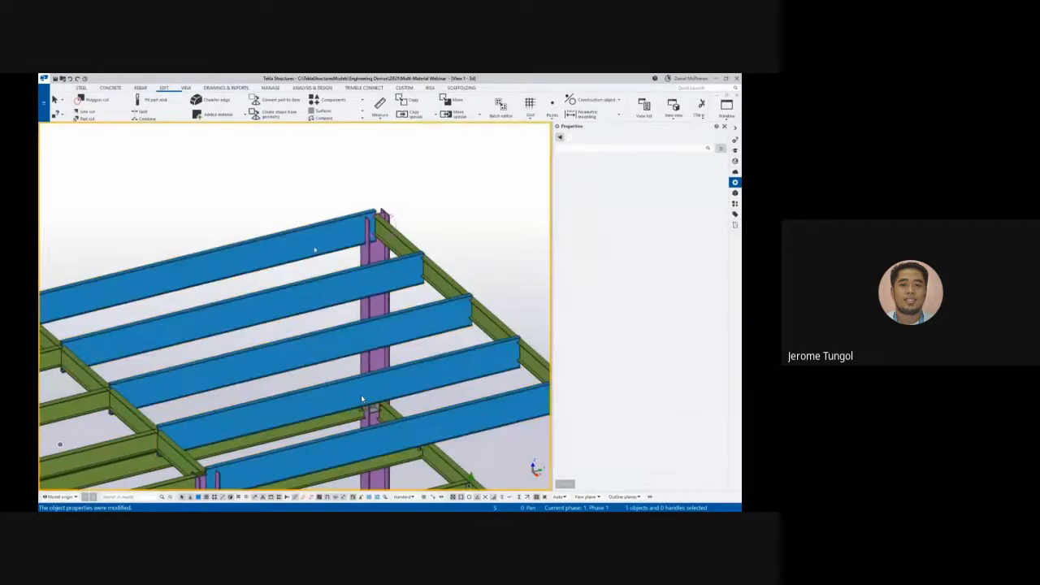
pyautogui.click(359, 234)
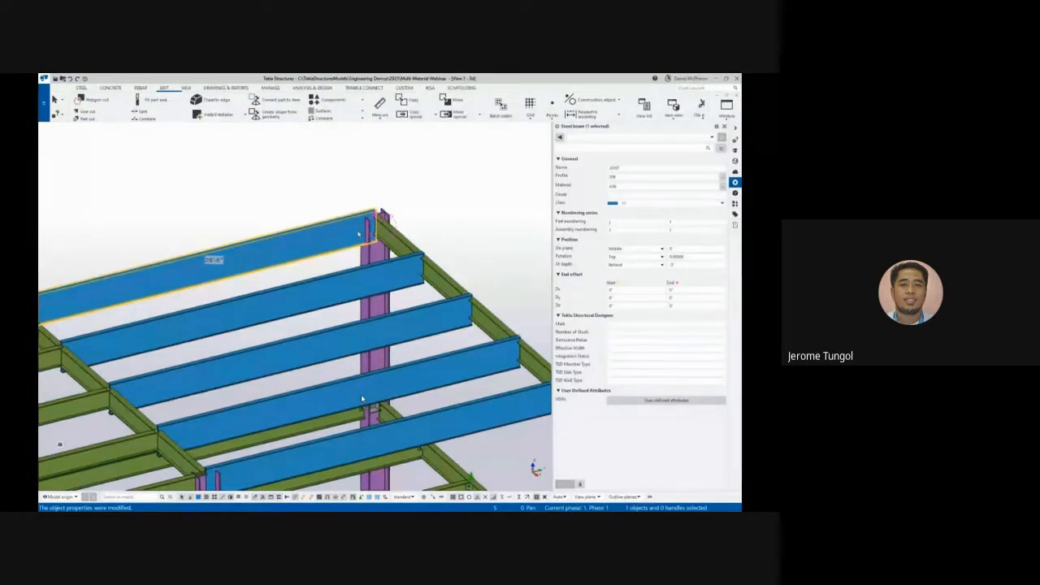
# Connect the second joist to the end roof beam with a Joist to Beam, type 1 (160) connection using standard settings
pyautogui.click(734, 204)
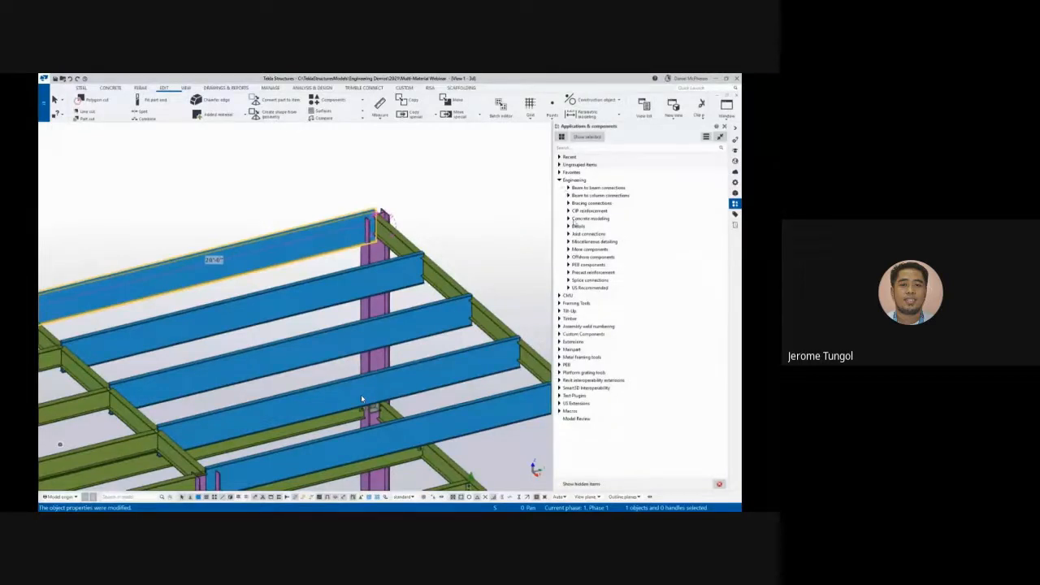
pyautogui.click(569, 235)
pyautogui.moveTo(393, 277)
pyautogui.mouseDown(button='middle')
pyautogui.moveTo(378, 283)
pyautogui.moveTo(410, 276)
pyautogui.mouseUp(button='middle')
pyautogui.scroll(-1, 380, 284)
pyautogui.scroll(3, 362, 398)
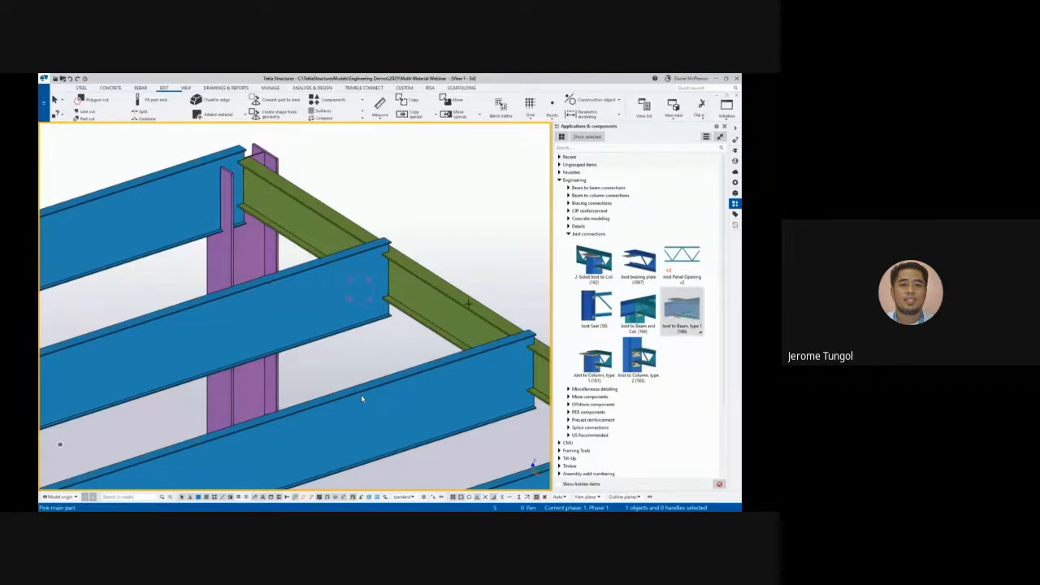
pyautogui.doubleClick(680, 309)
pyautogui.moveTo(174, 164); pyautogui.dragTo(577, 195)
pyautogui.moveTo(357, 275); pyautogui.dragTo(347, 277, button='middle')
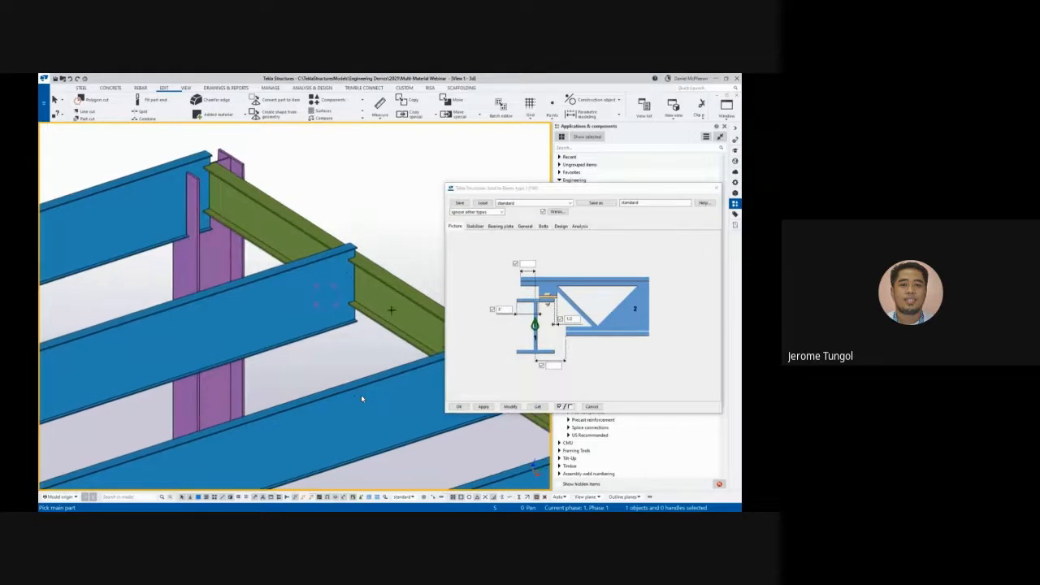
pyautogui.click(391, 309)
pyautogui.click(334, 324)
pyautogui.scroll(3, 362, 398)
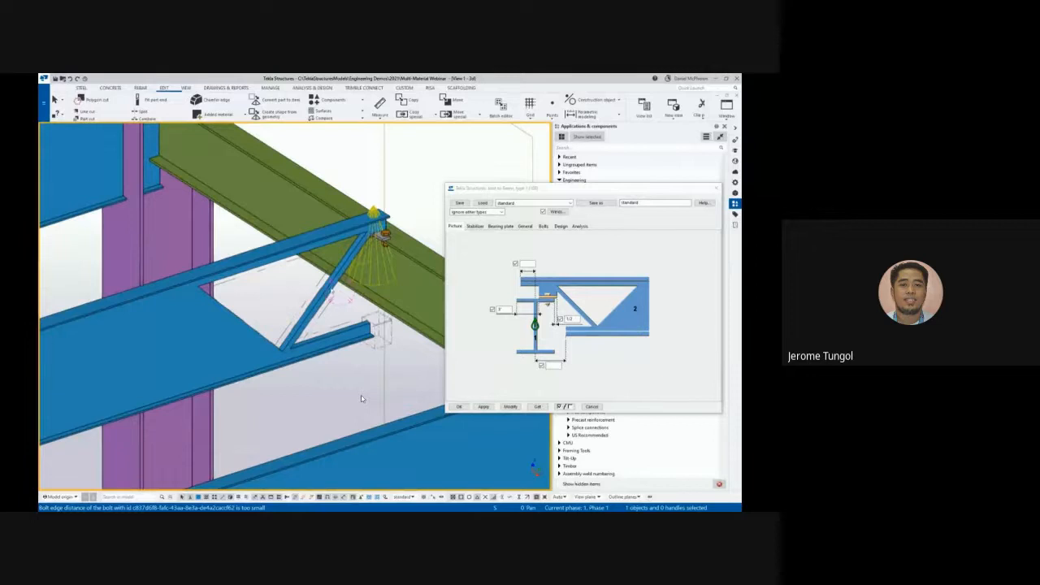
# Review the stabilizer and bolt settings of the Joist to Beam, type 1 (160) connection and close its properties
pyautogui.click(474, 226)
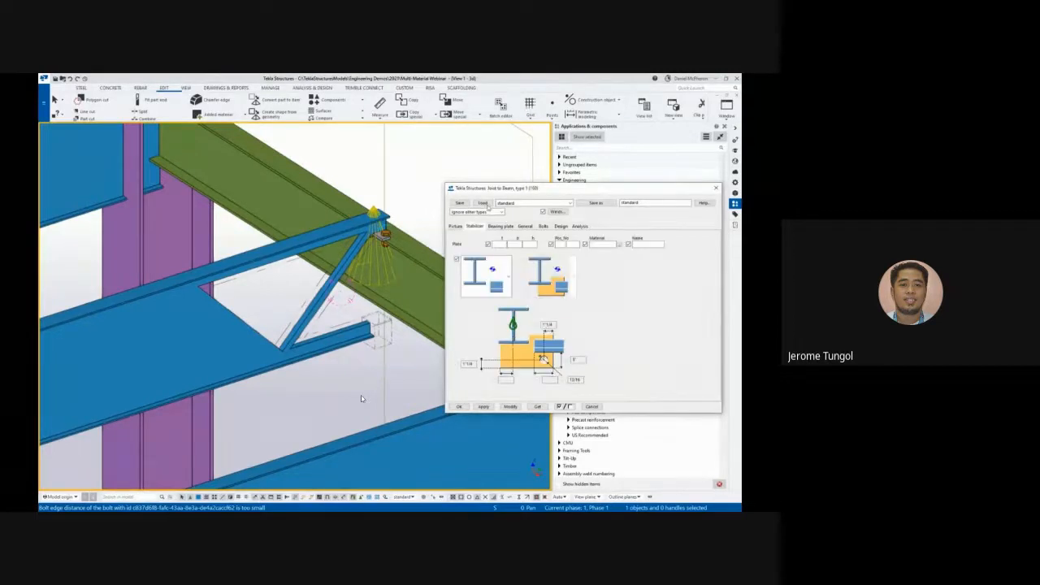
pyautogui.click(484, 203)
pyautogui.click(541, 226)
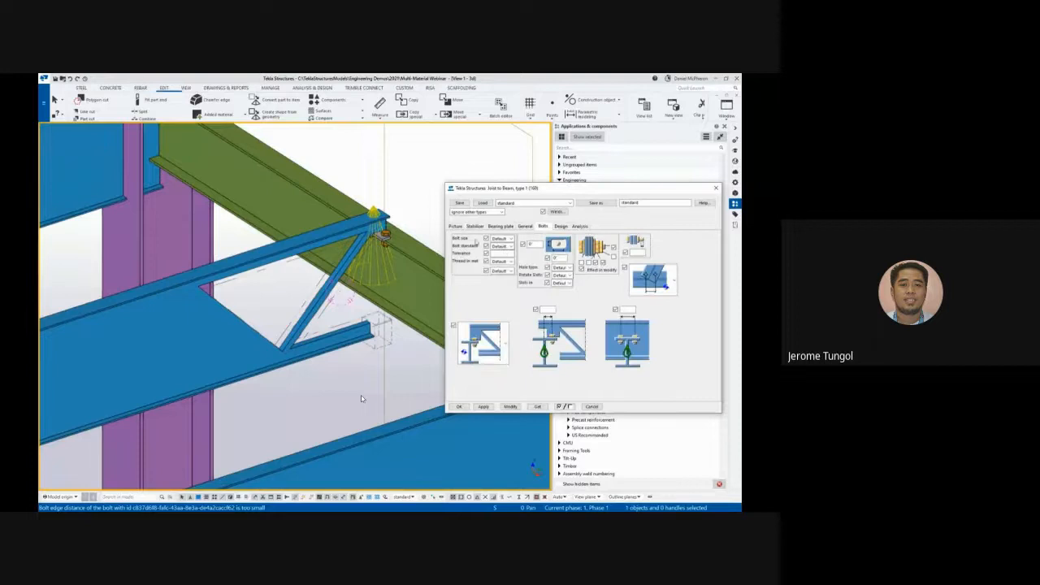
pyautogui.click(457, 227)
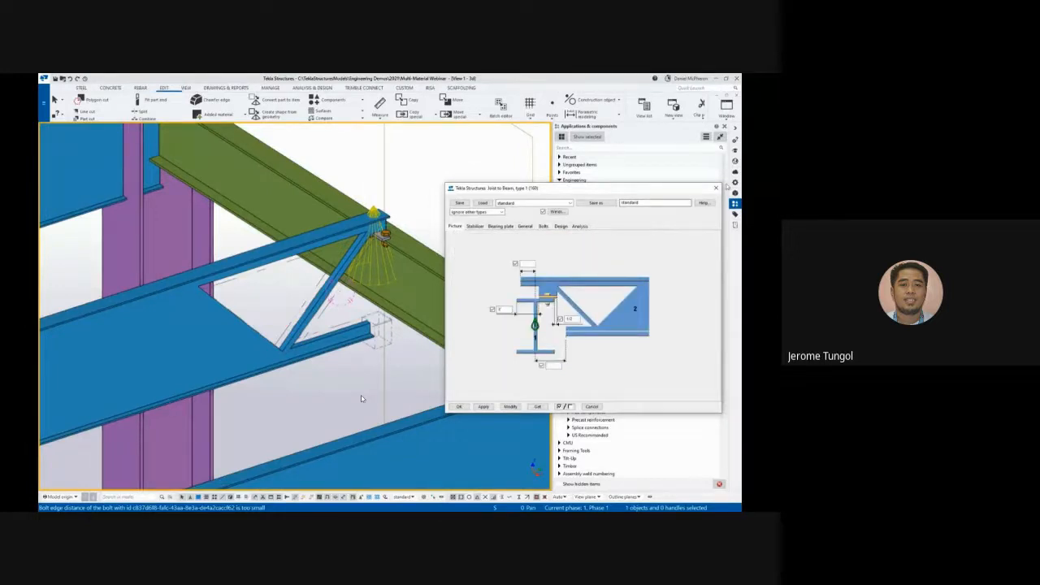
pyautogui.click(716, 187)
# Add the same Joist to Beam, type 1 connection at the opposite end of the second joist
pyautogui.scroll(-5, 362, 398)
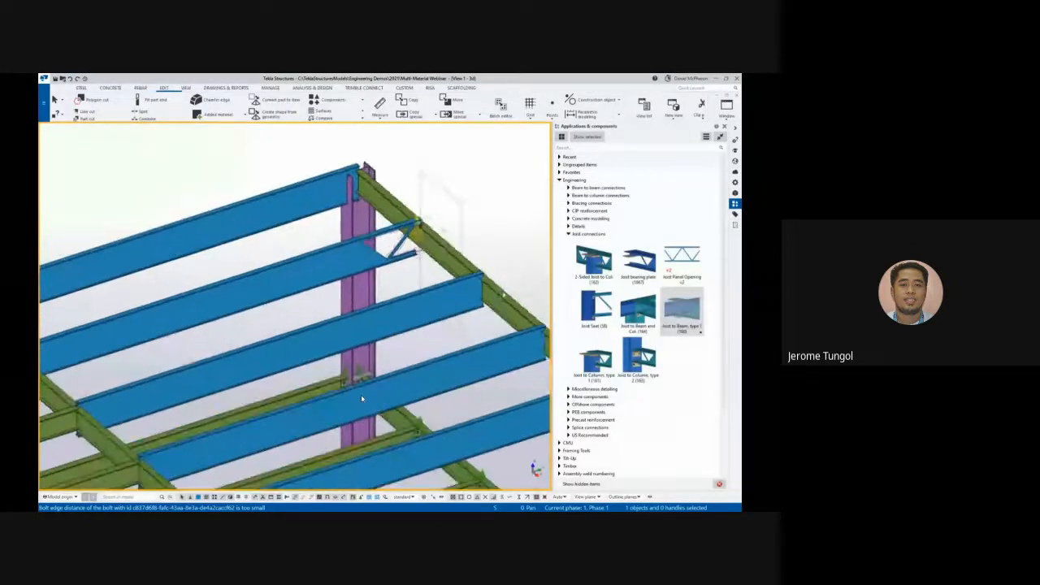
pyautogui.moveTo(224, 339); pyautogui.dragTo(313, 323, button='middle')
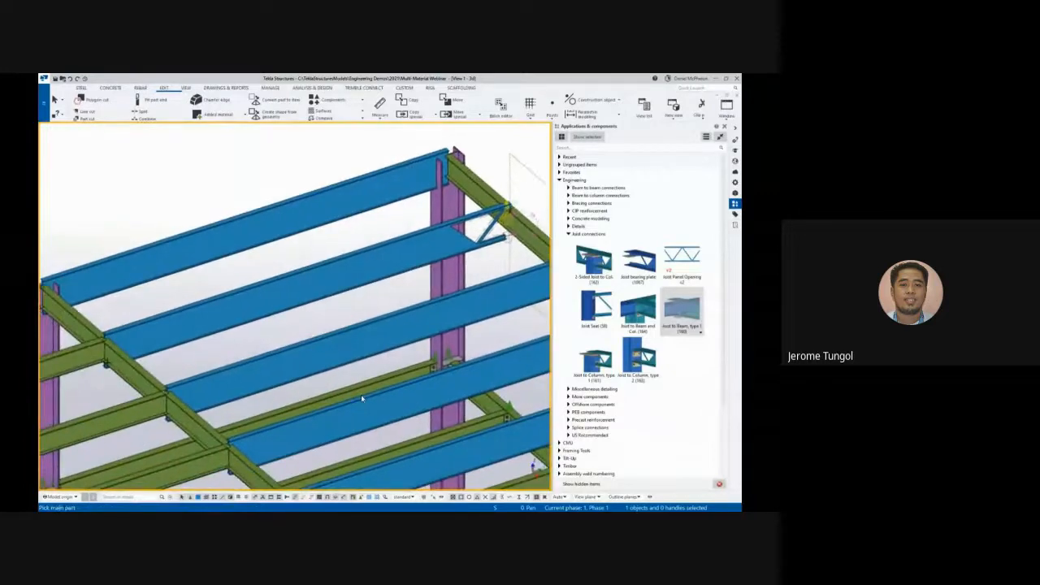
pyautogui.click(115, 358)
pyautogui.click(133, 338)
pyautogui.scroll(-1, 177, 323)
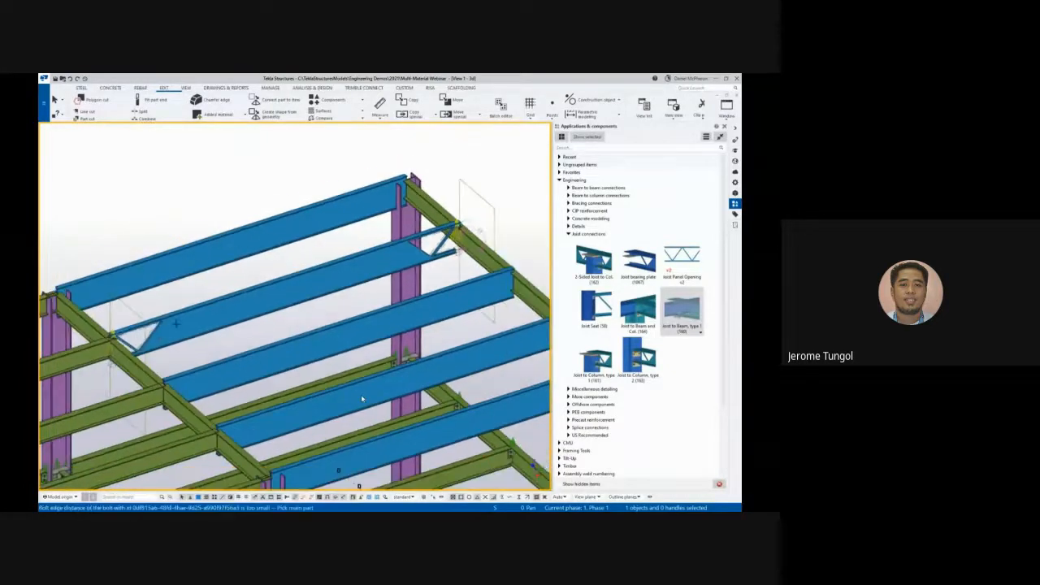
pyautogui.keyDown('ctrl'); pyautogui.moveTo(263, 313); pyautogui.dragTo(211, 312, button='middle'); pyautogui.keyUp('ctrl')
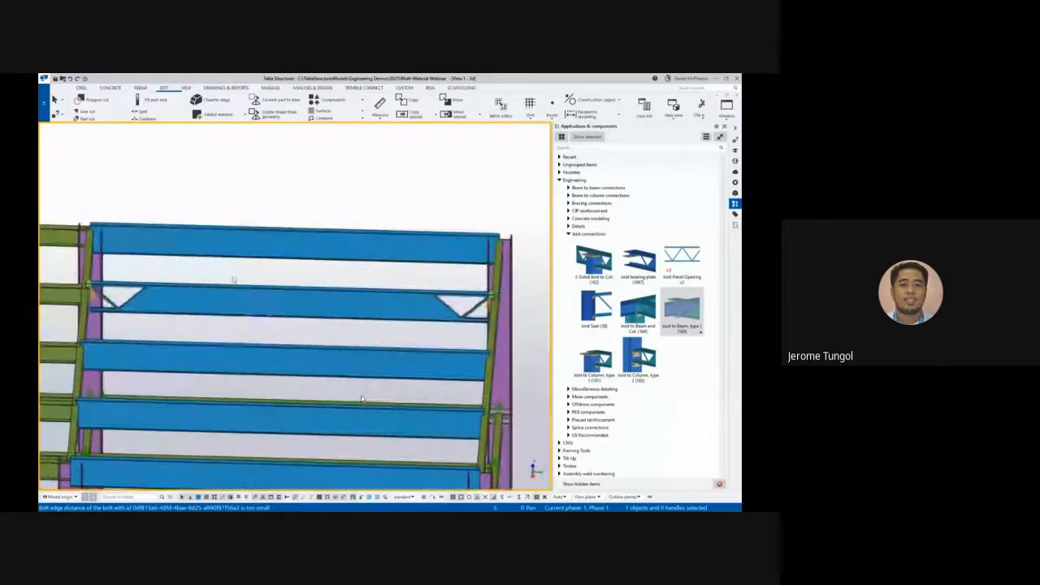
# Create the web openings along the second joist with Joist Panel Opening v2, from one end panel point to the other, and redraw the view
pyautogui.click(689, 256)
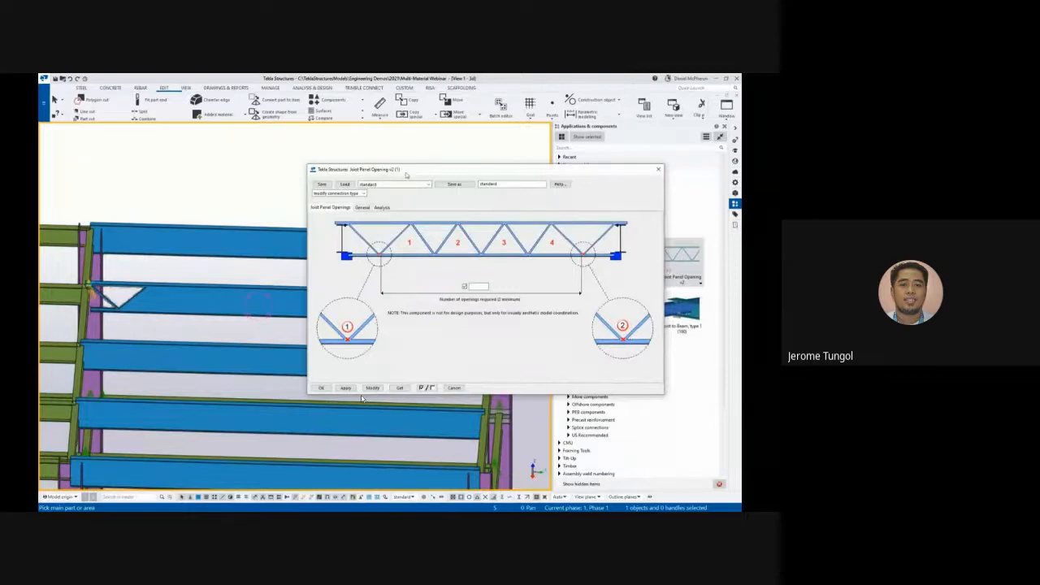
pyautogui.press('Escape')
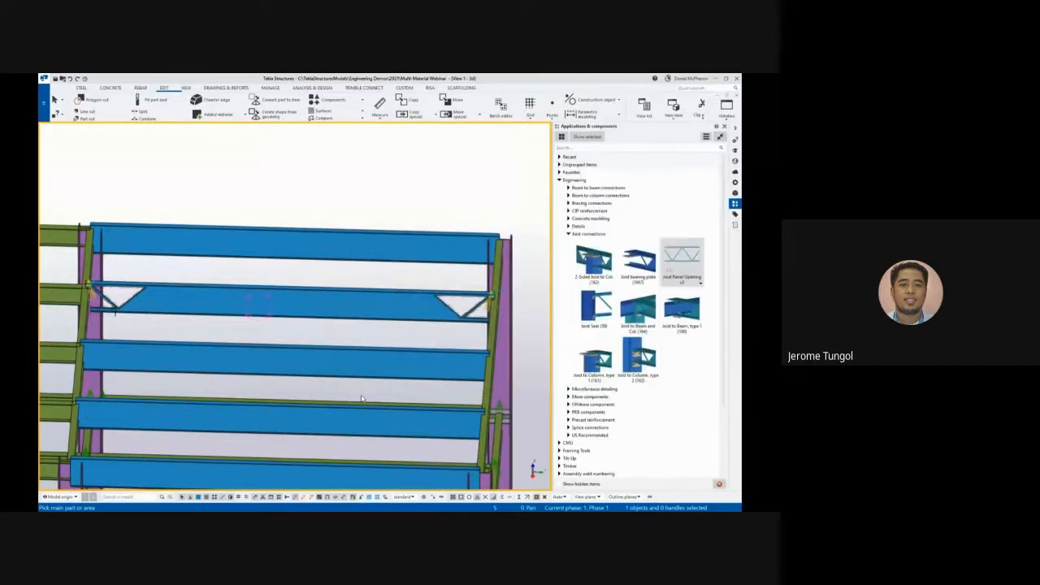
pyautogui.scroll(2, 116, 311)
pyautogui.click(122, 307)
pyautogui.click(120, 307)
pyautogui.scroll(-3, 120, 307)
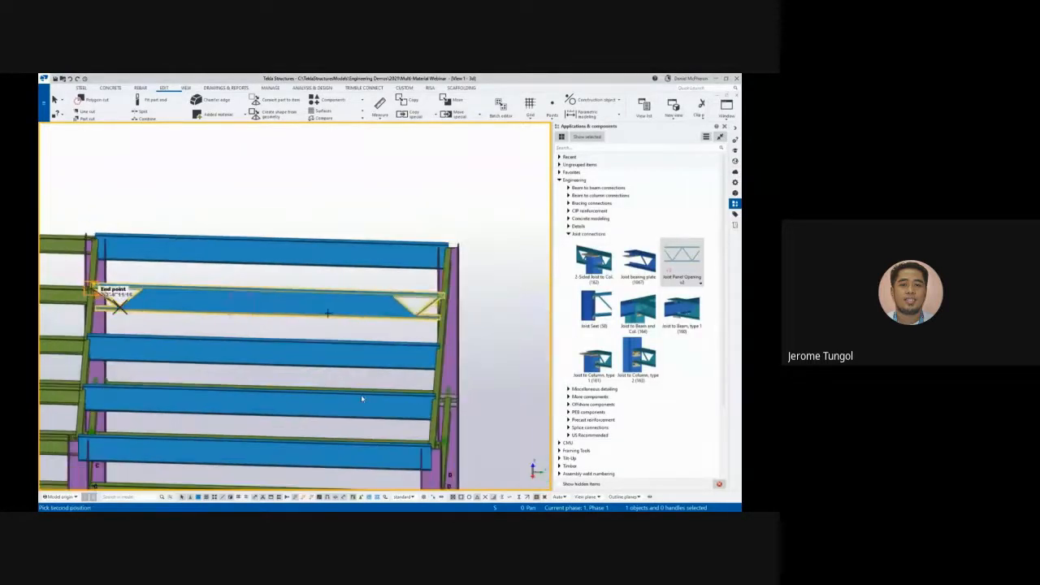
pyautogui.click(437, 307)
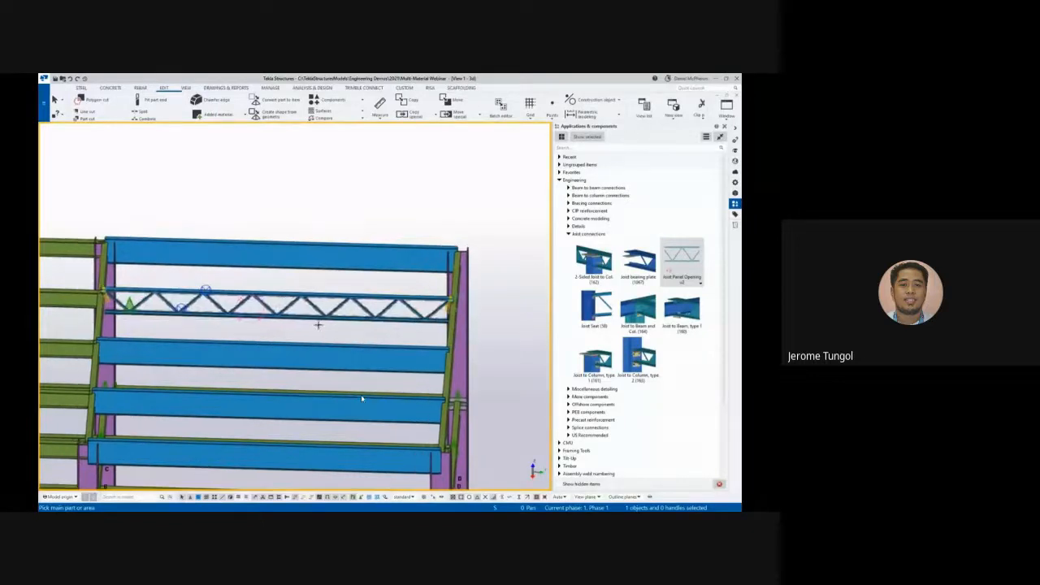
pyautogui.scroll(3, 362, 398)
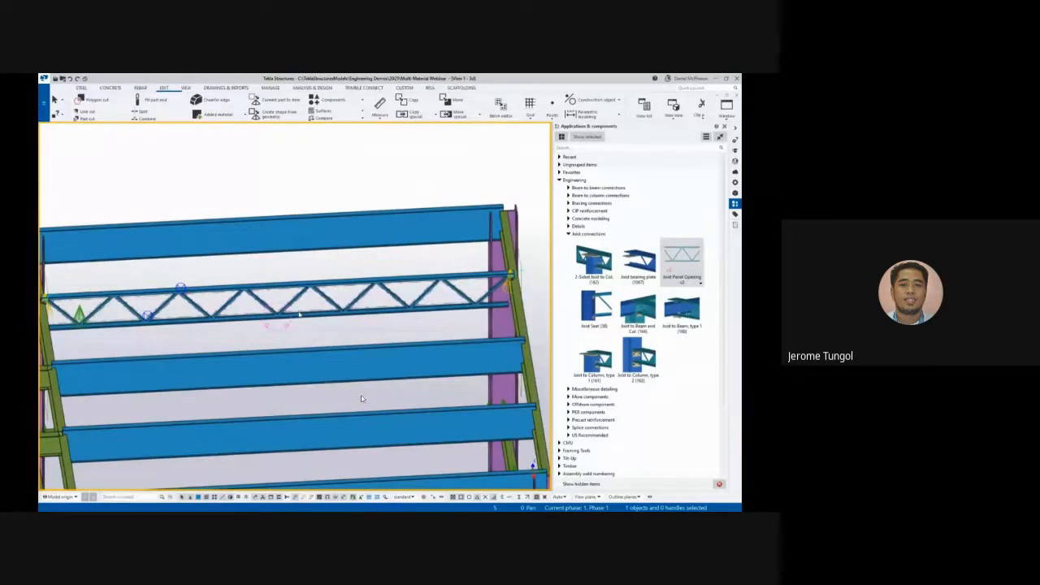
pyautogui.rightClick(301, 271)
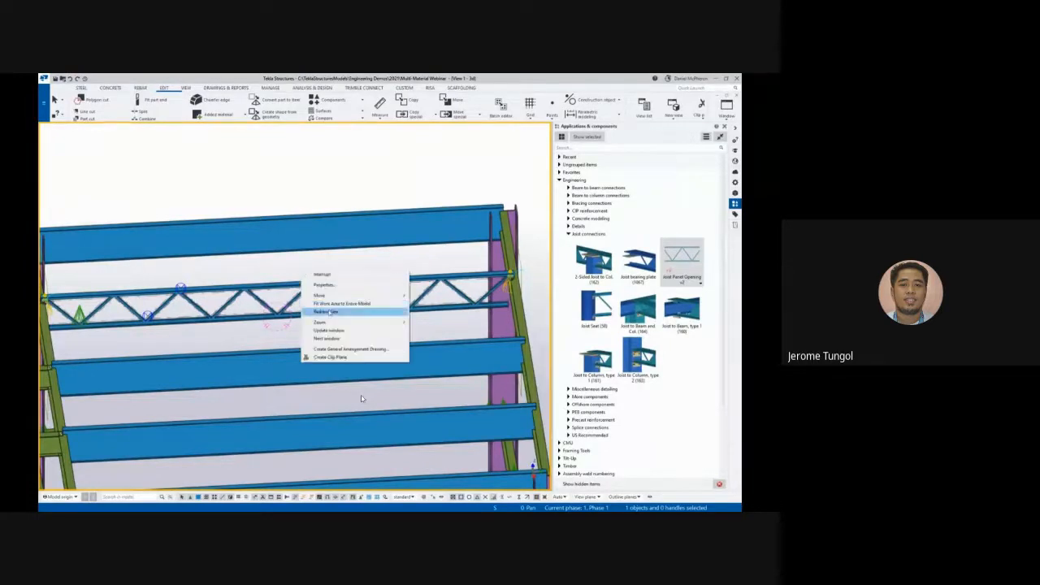
pyautogui.click(321, 310)
# Connect the edge roof beam to the corner column with a Joist to Column, type 1 (161) connection using standard settings
pyautogui.scroll(5, 361, 398)
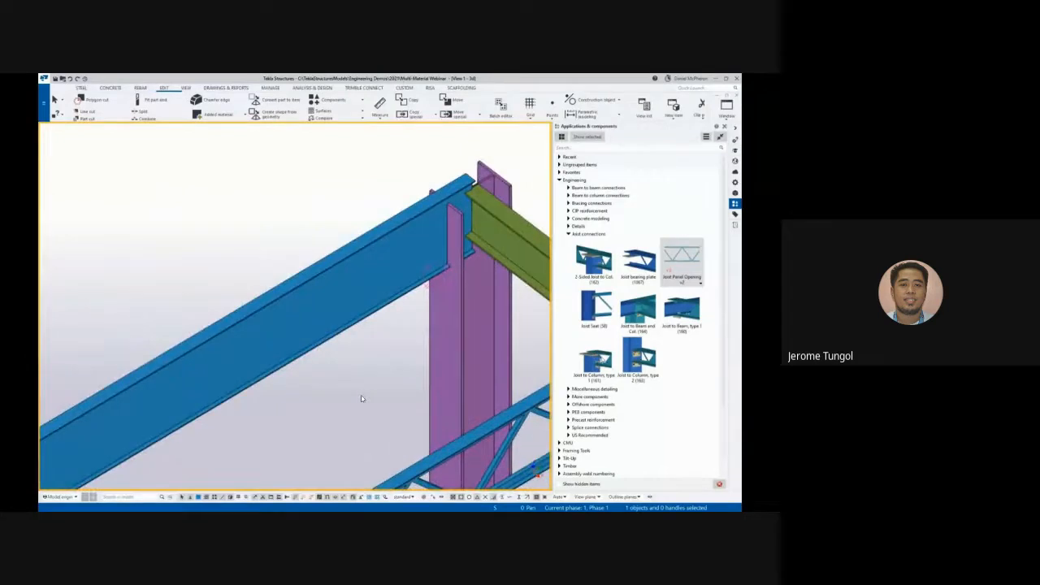
pyautogui.click(602, 359)
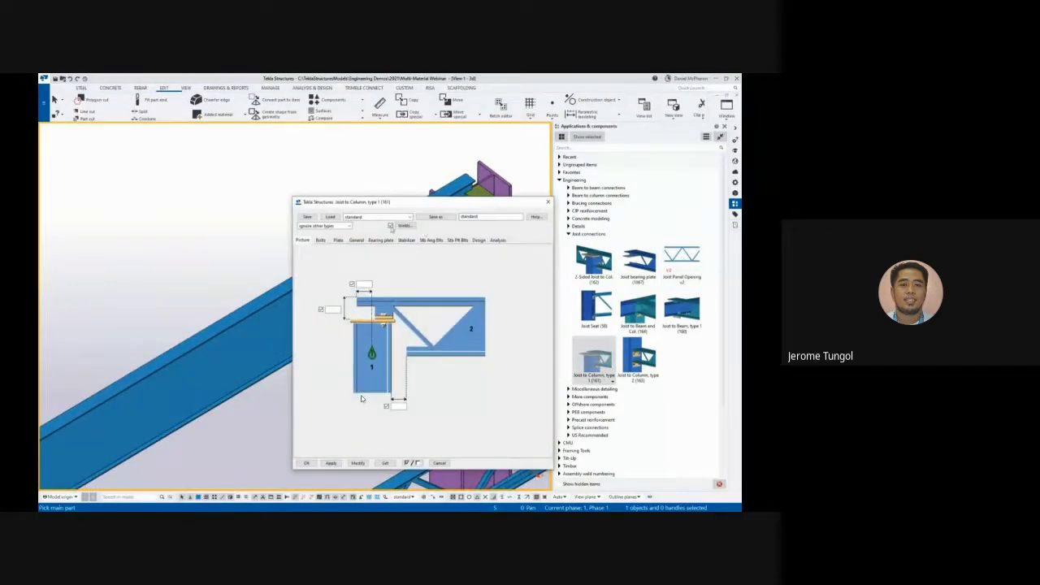
pyautogui.click(374, 217)
pyautogui.click(371, 223)
pyautogui.click(336, 218)
pyautogui.moveTo(403, 205); pyautogui.dragTo(550, 192)
pyautogui.moveTo(385, 269); pyautogui.dragTo(204, 290, button='middle')
pyautogui.click(280, 321)
pyautogui.click(208, 265)
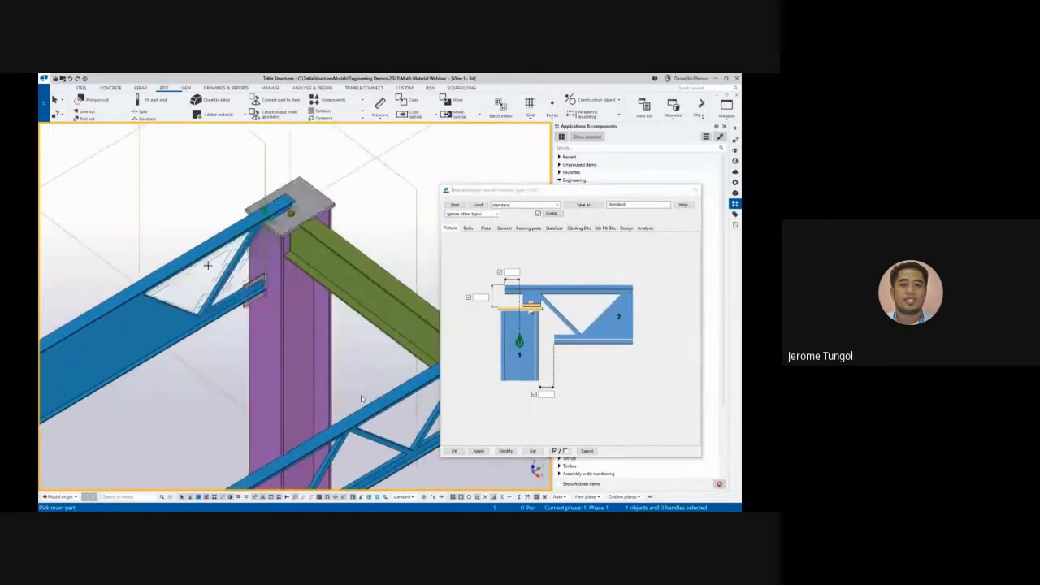
pyautogui.scroll(-2, 282, 301)
pyautogui.press('Escape')
pyautogui.keyDown('ctrl'); pyautogui.moveTo(282, 314); pyautogui.dragTo(288, 295, button='middle'); pyautogui.keyUp('ctrl')
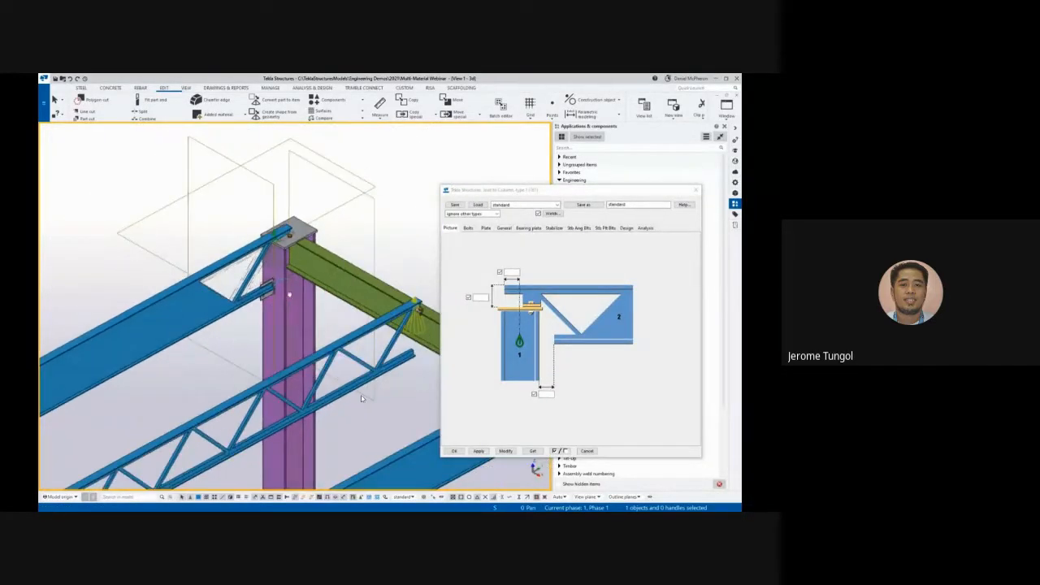
pyautogui.scroll(-1, 288, 295)
pyautogui.click(698, 194)
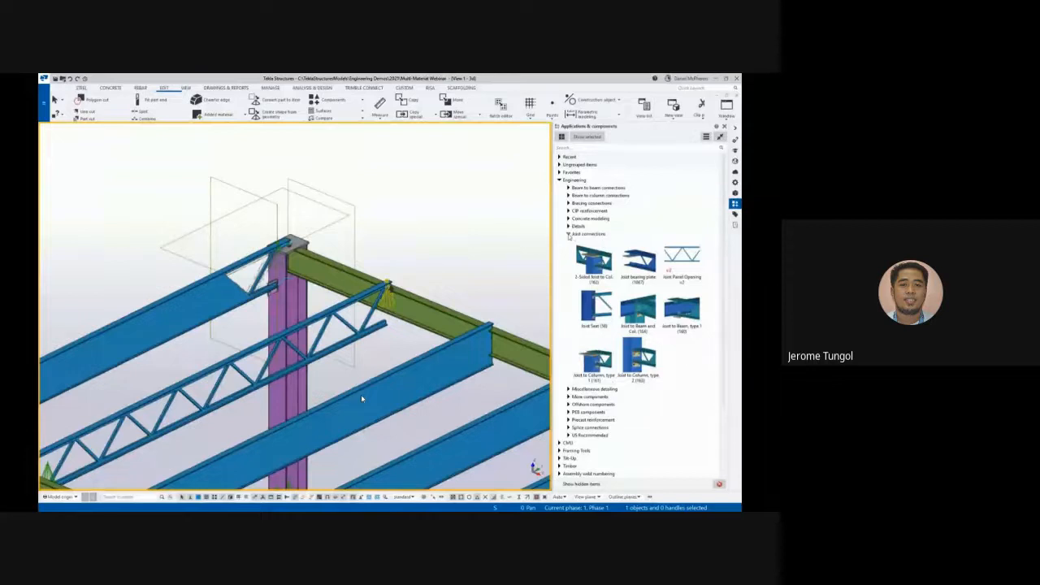
# Redraw the 3D view and fit its work area to the entire model
pyautogui.click(568, 235)
pyautogui.scroll(-5, 361, 399)
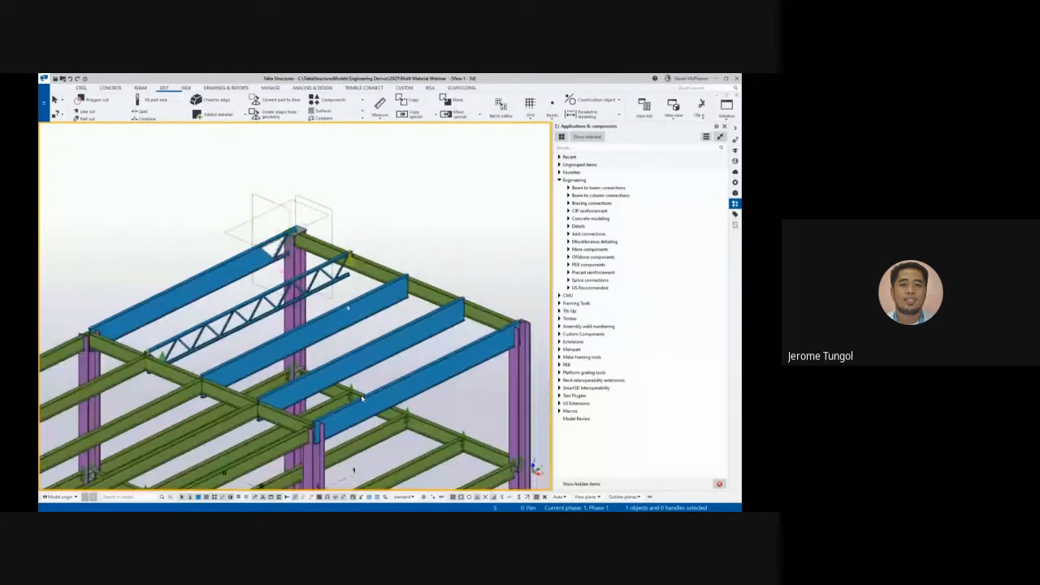
pyautogui.scroll(-3, 362, 399)
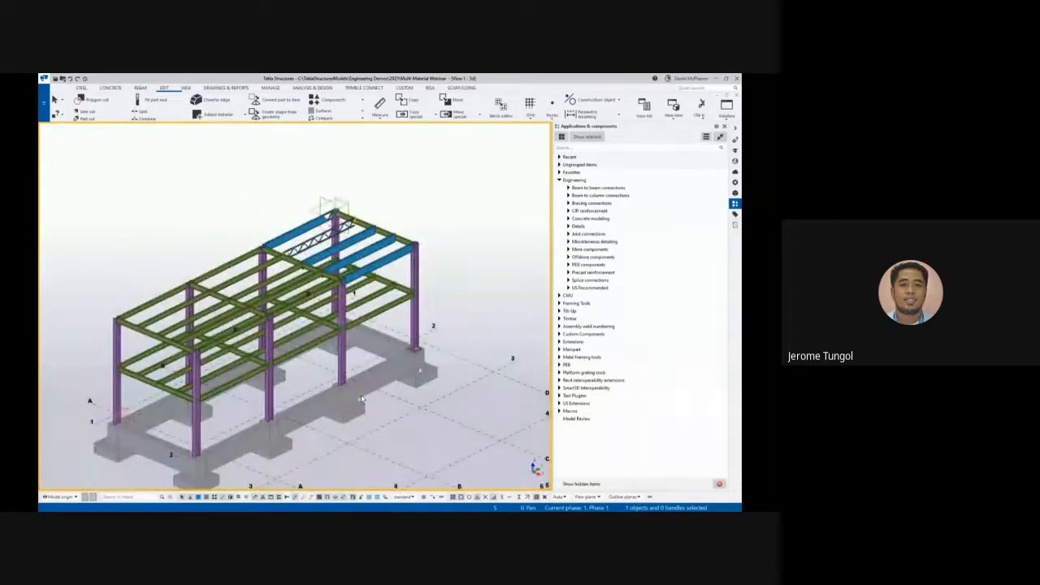
pyautogui.keyDown('ctrl'); pyautogui.moveTo(413, 367); pyautogui.dragTo(395, 367, button='middle'); pyautogui.keyUp('ctrl')
pyautogui.rightClick(456, 310)
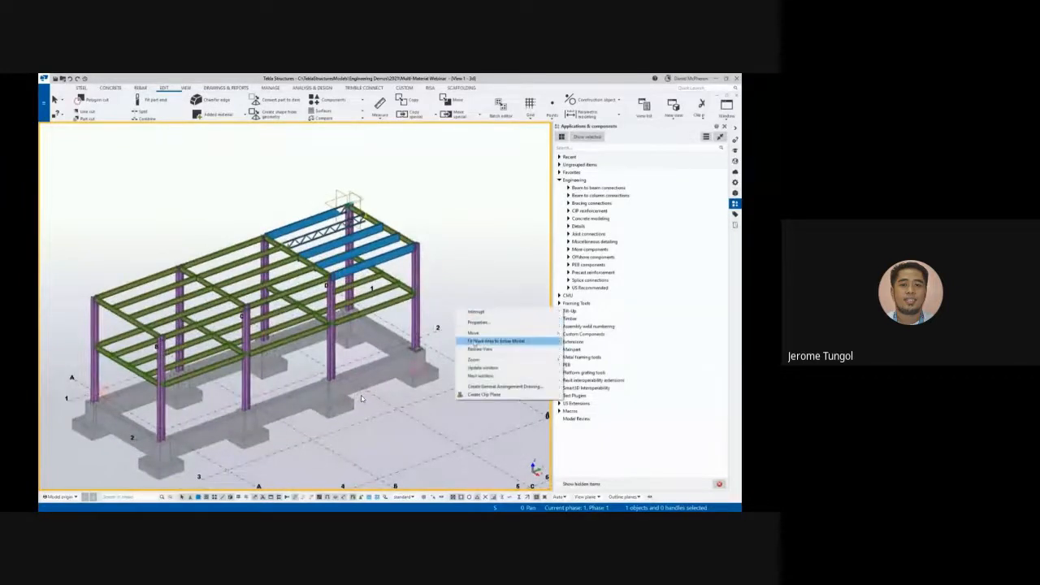
pyautogui.click(477, 348)
pyautogui.rightClick(476, 347)
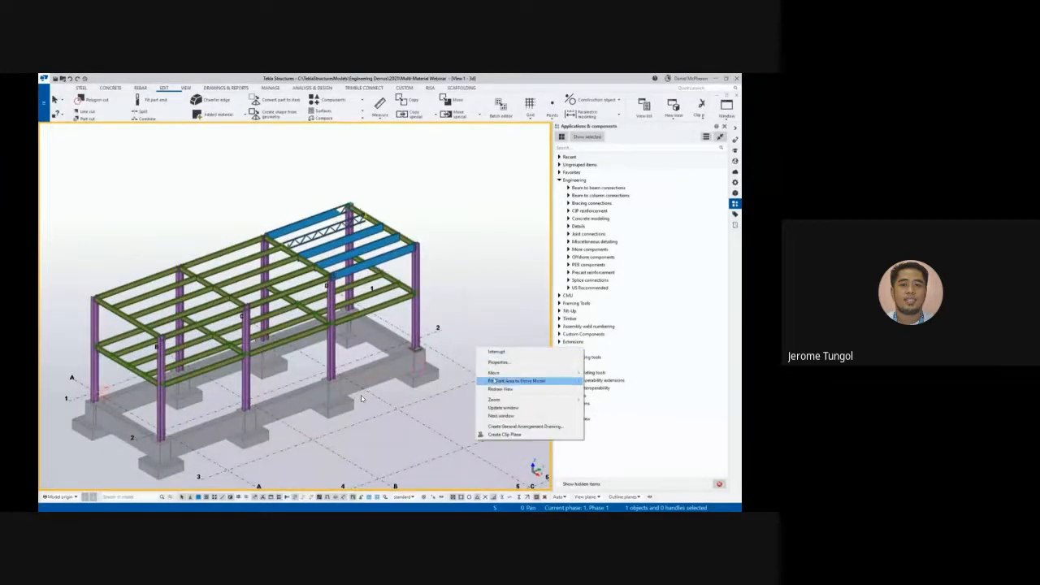
pyautogui.click(494, 379)
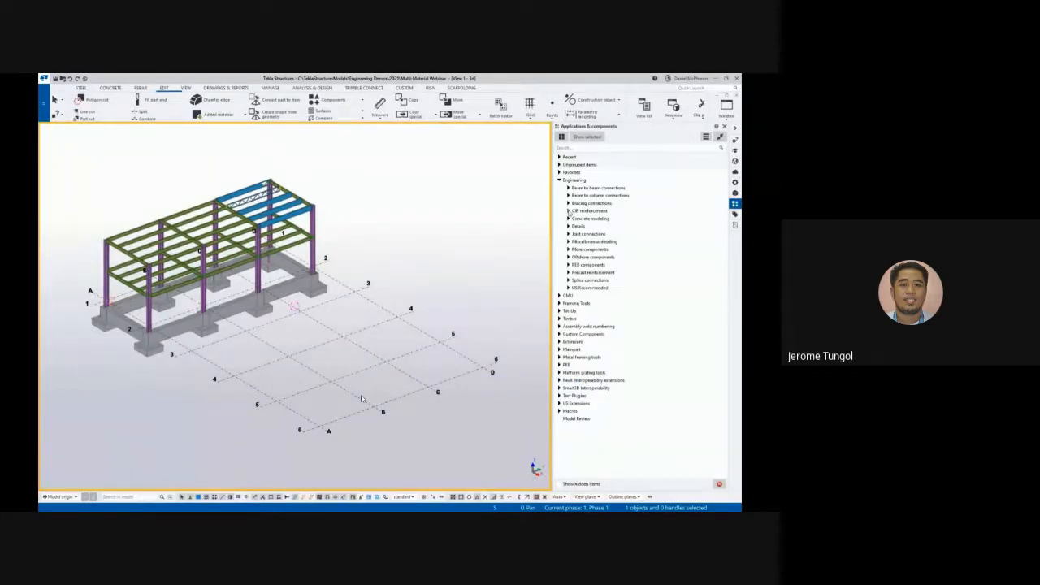
# Add Starter bars for pillar (86) from the CIP reinforcement components to the corner column's pad footing, and show the parts as transparent
pyautogui.click(568, 210)
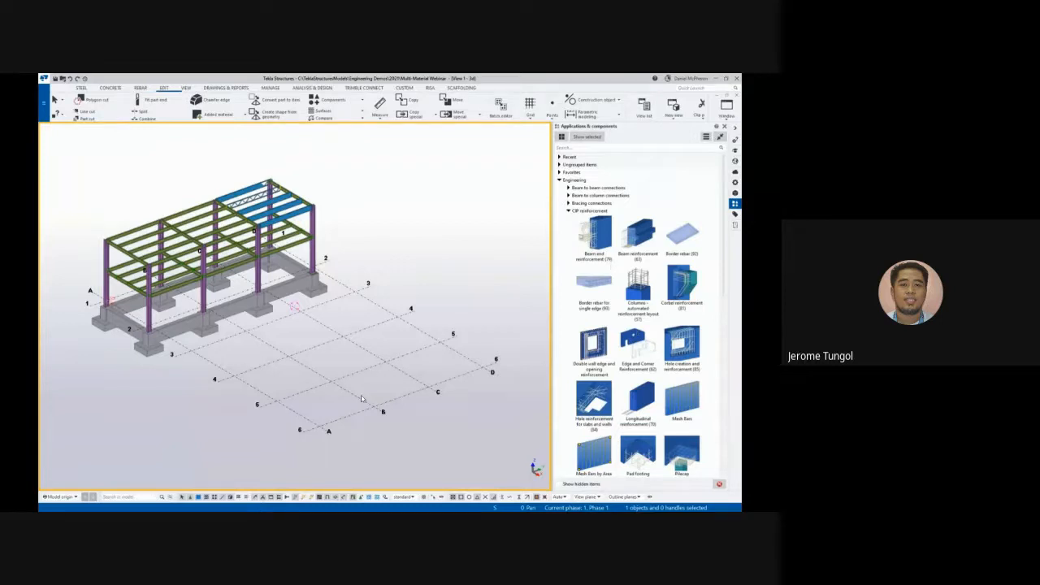
pyautogui.scroll(-1, 621, 263)
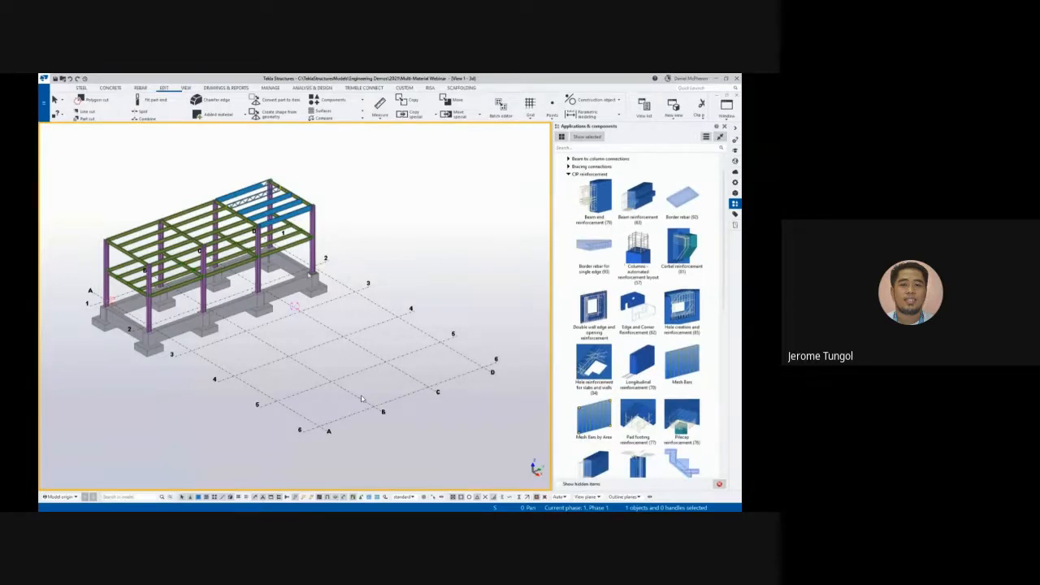
pyautogui.scroll(3, 323, 266)
pyautogui.scroll(4, 341, 268)
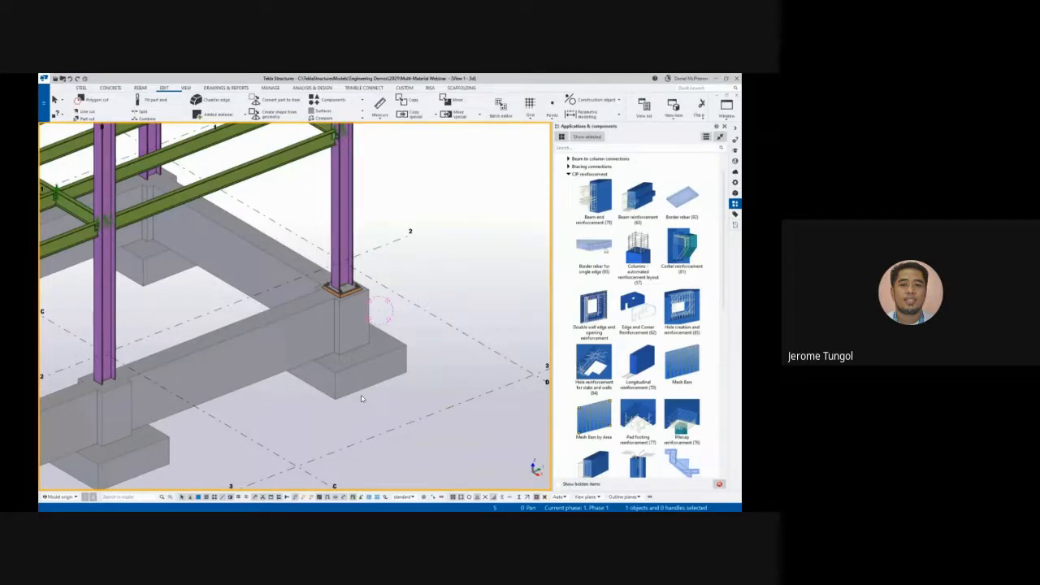
pyautogui.scroll(-2, 638, 313)
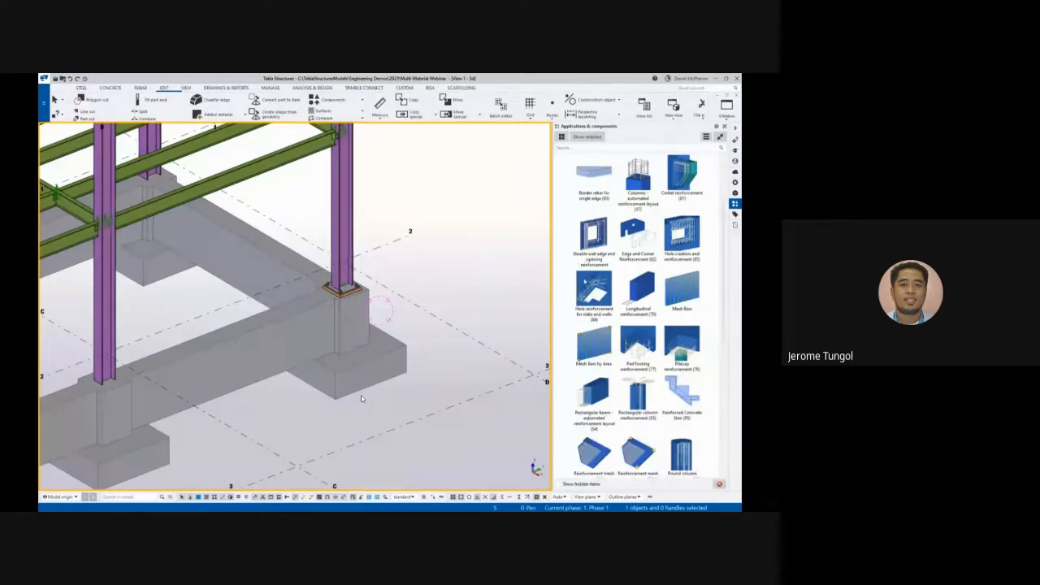
pyautogui.scroll(-6, 597, 252)
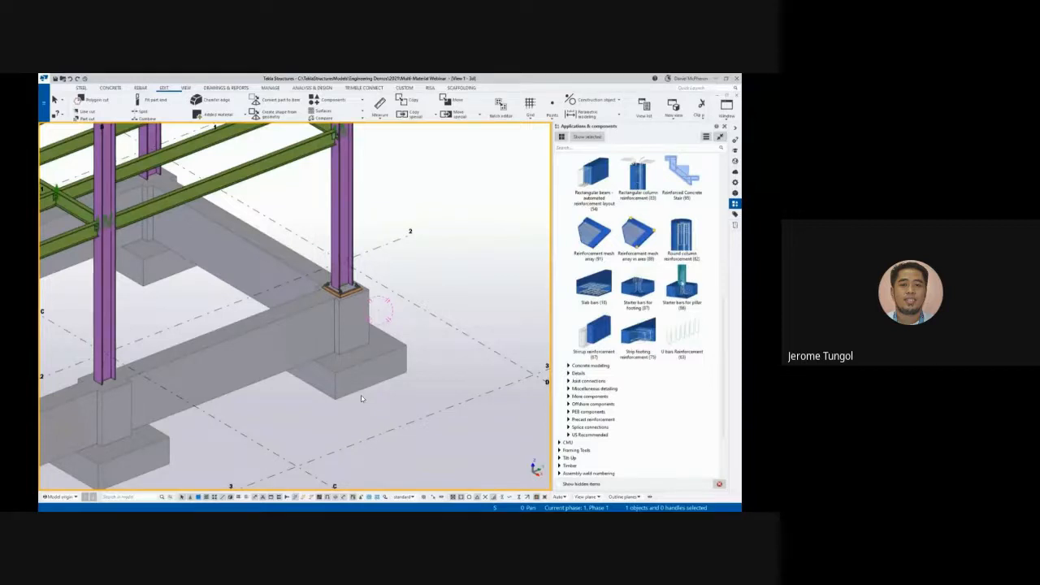
pyautogui.doubleClick(681, 287)
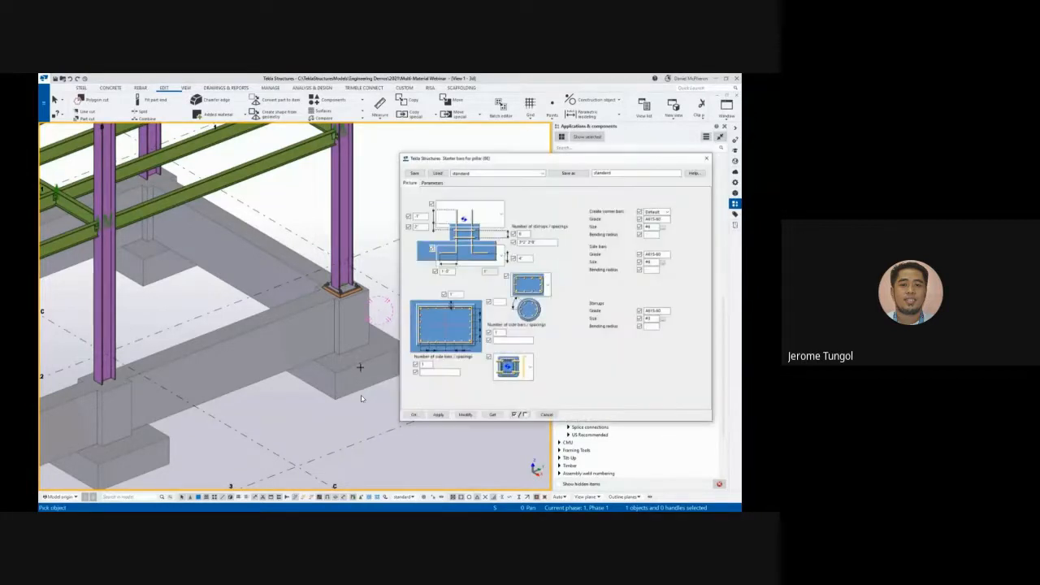
pyautogui.moveTo(358, 367); pyautogui.dragTo(311, 377, button='middle')
pyautogui.scroll(2, 311, 378)
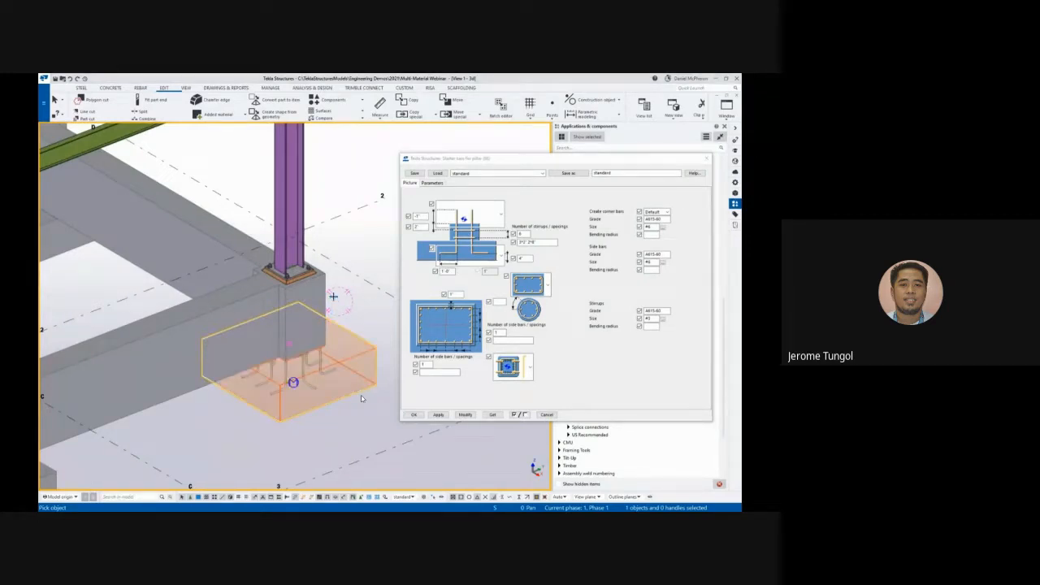
pyautogui.hotkey('ctrl', '2')
pyautogui.scroll(2, 341, 324)
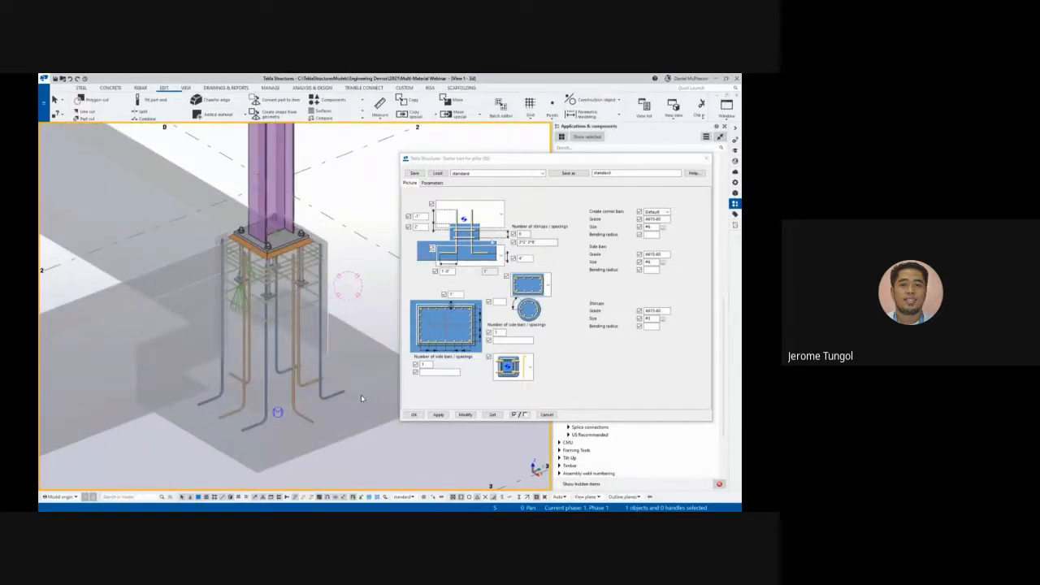
# Review the picture settings, parameters and saved settings of Starter bars for pillar (86), and close its properties
pyautogui.click(512, 197)
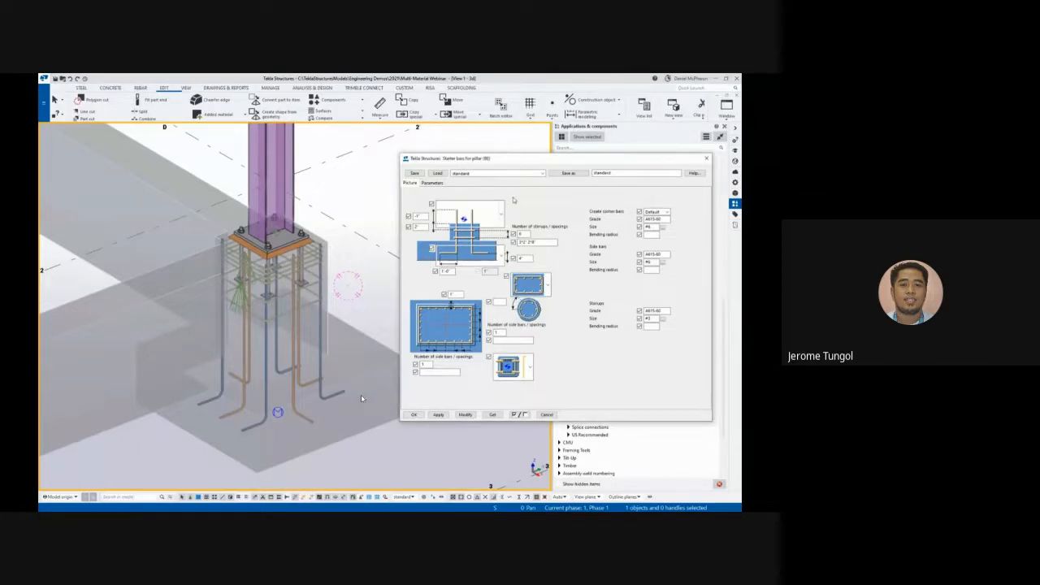
pyautogui.click(431, 182)
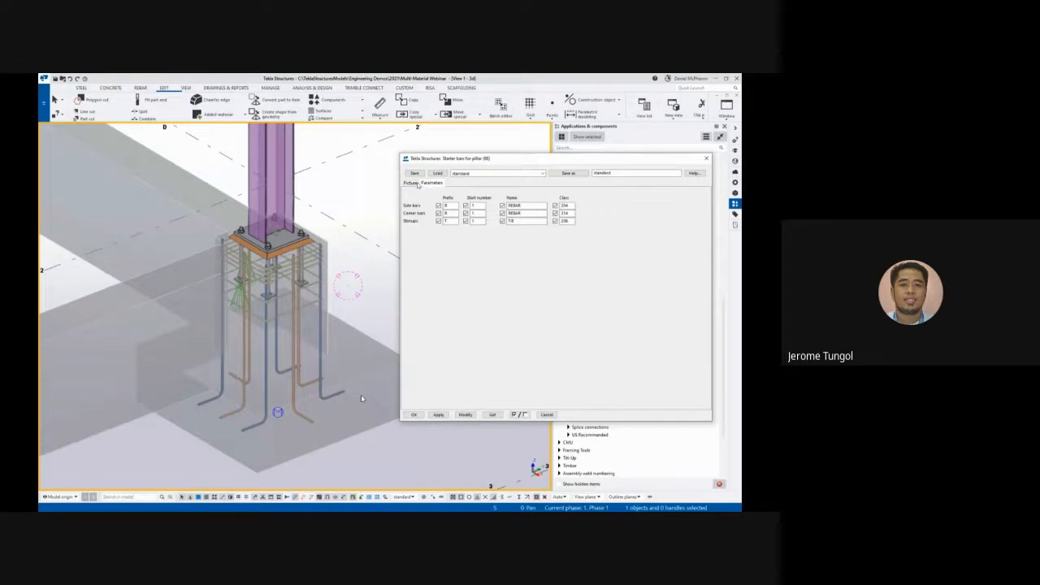
pyautogui.click(416, 183)
pyautogui.scroll(-3, 382, 213)
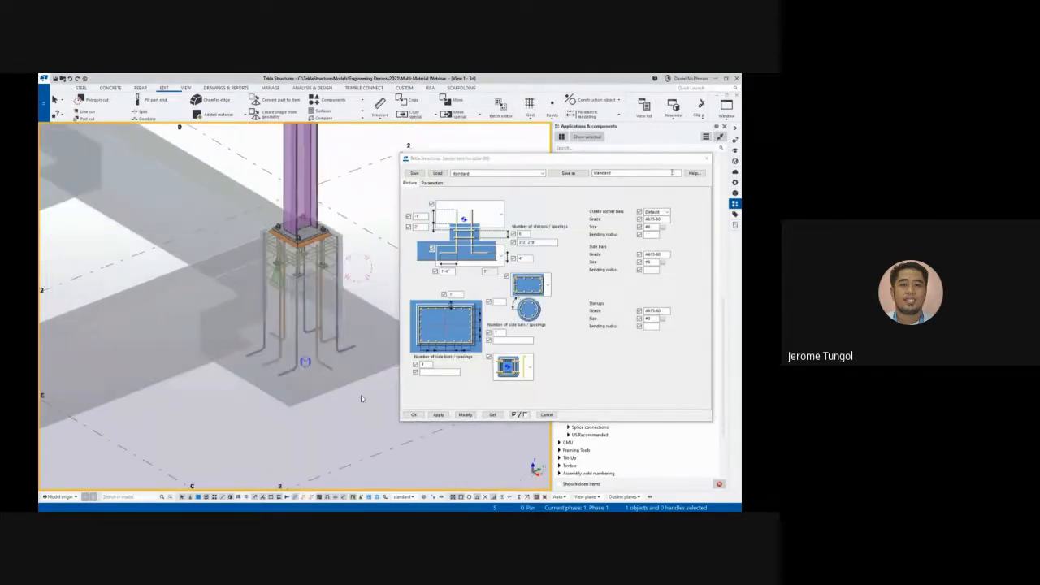
pyautogui.click(706, 159)
pyautogui.click(474, 160)
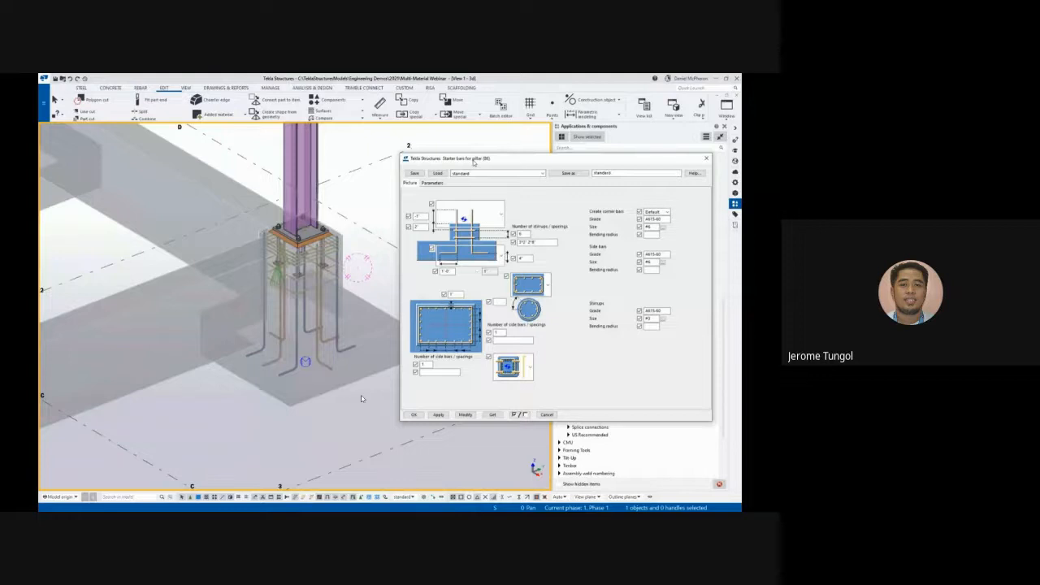
pyautogui.click(476, 173)
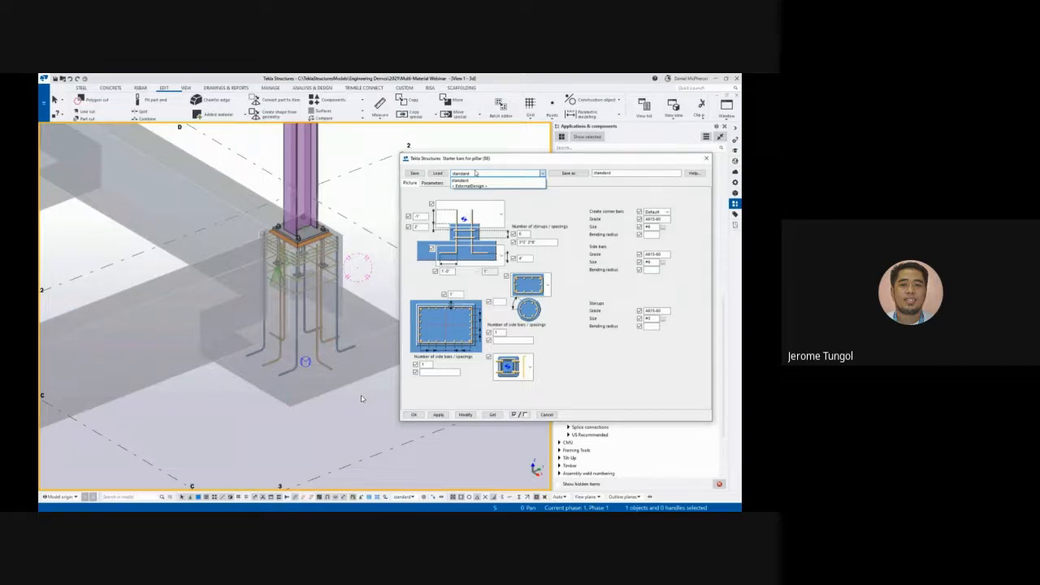
pyautogui.click(471, 180)
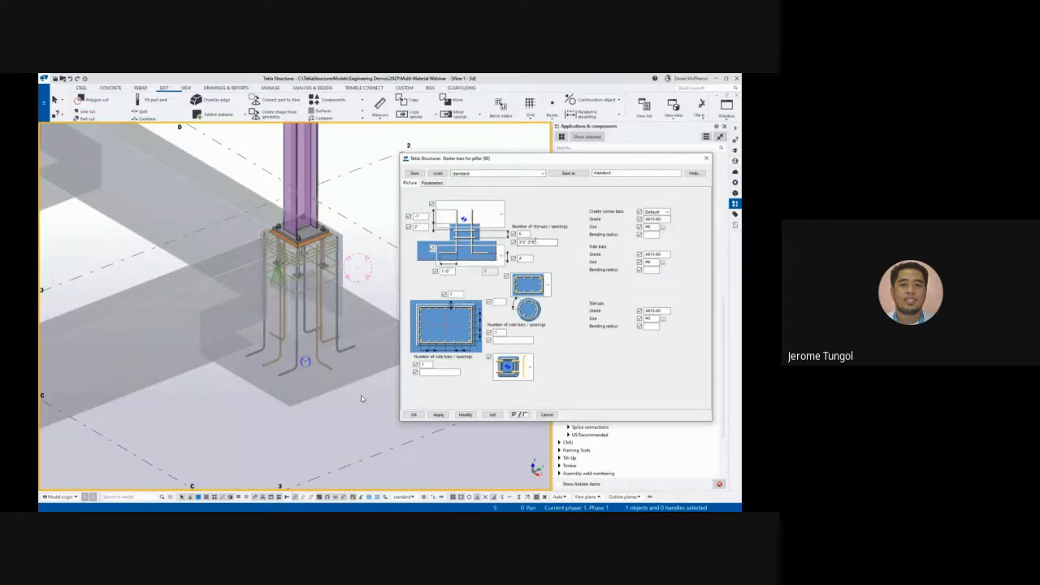
pyautogui.click(530, 177)
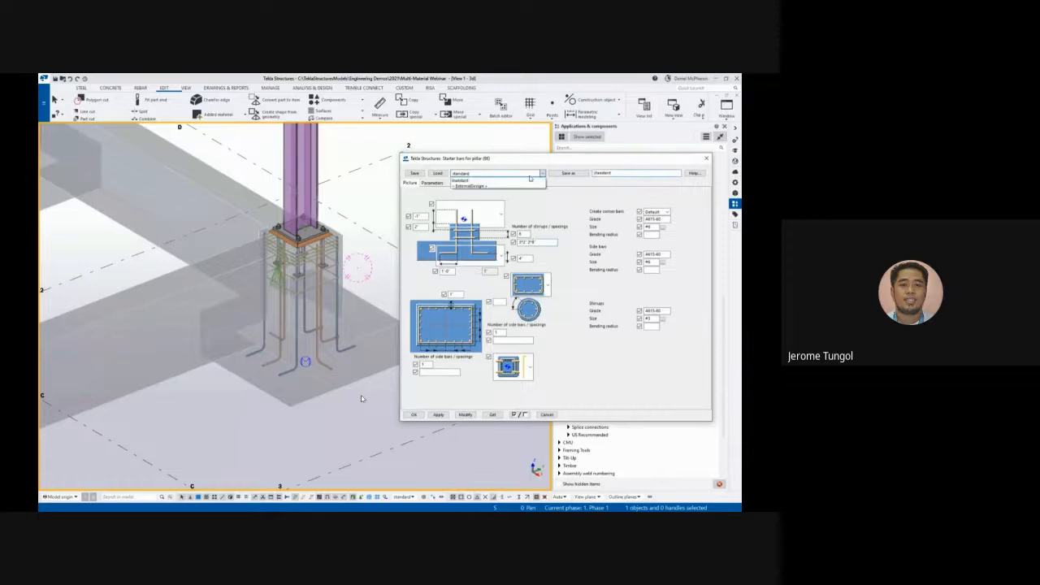
pyautogui.click(706, 158)
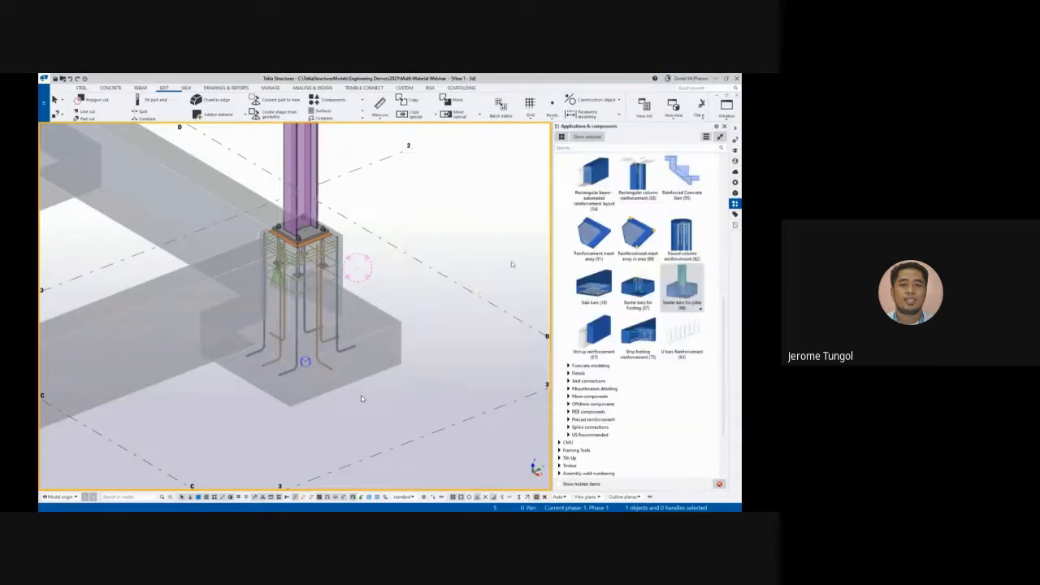
# Add Strip footing reinforcement (75) to the three concrete foundation beams around the end bay
pyautogui.scroll(-5, 361, 398)
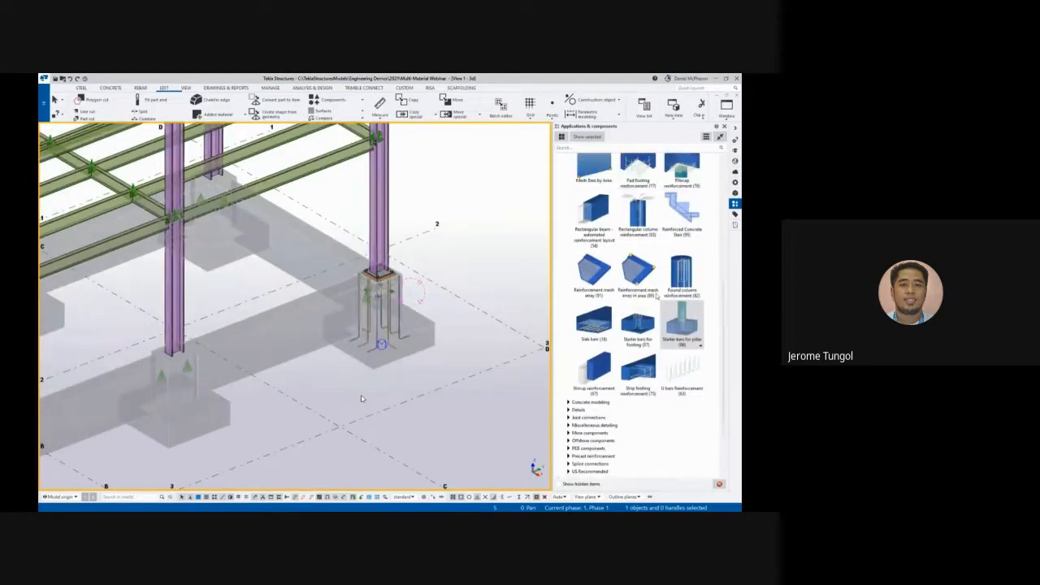
pyautogui.click(647, 371)
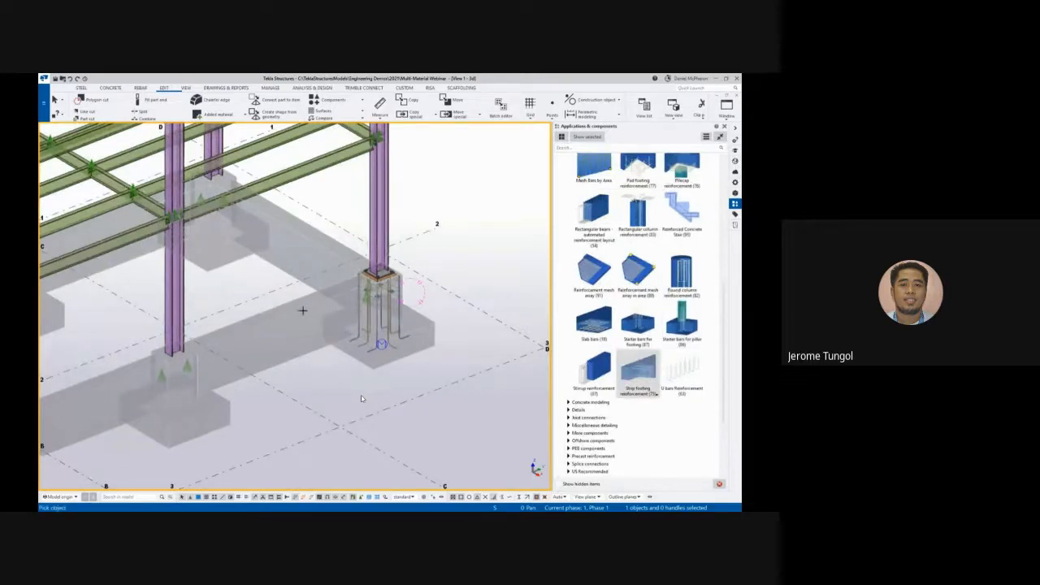
pyautogui.click(302, 314)
pyautogui.scroll(2, 268, 319)
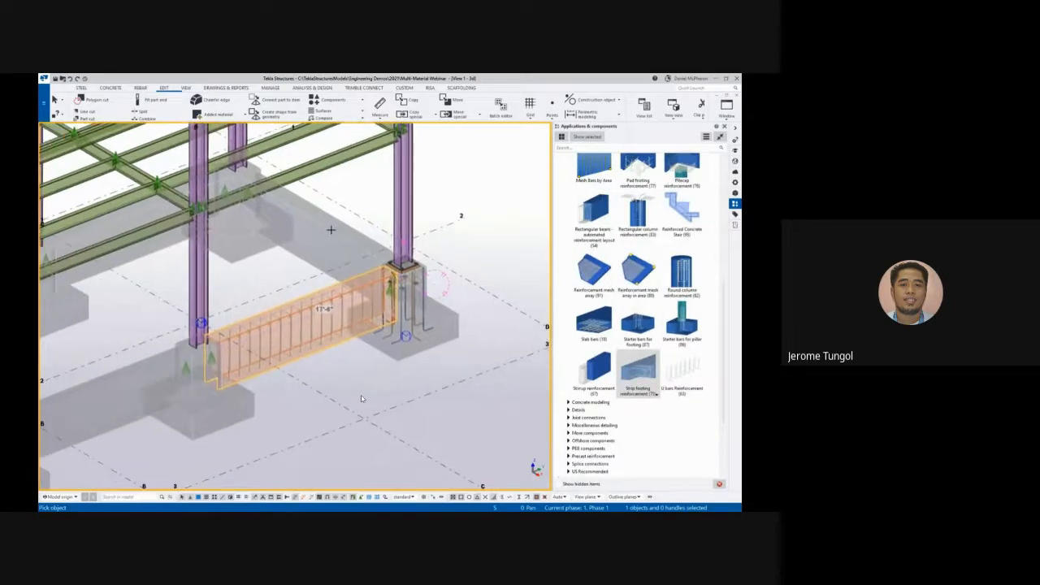
pyautogui.moveTo(240, 301); pyautogui.dragTo(173, 270, button='middle')
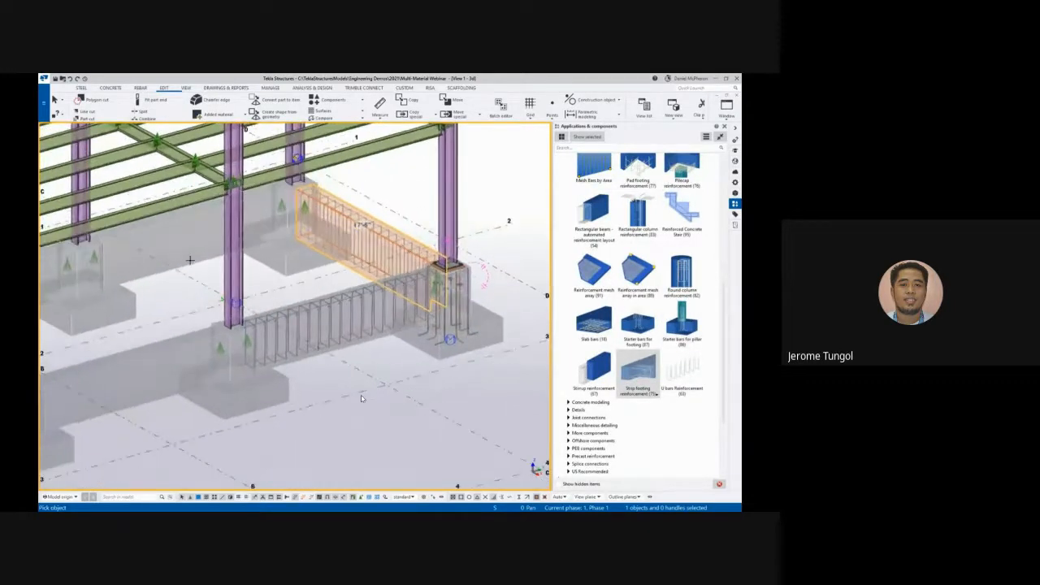
pyautogui.click(192, 264)
pyautogui.press('Escape')
# Open the Strip footing reinforcement (75) properties and review the main bar, stirrup and longitudinal cover settings
pyautogui.doubleClick(645, 374)
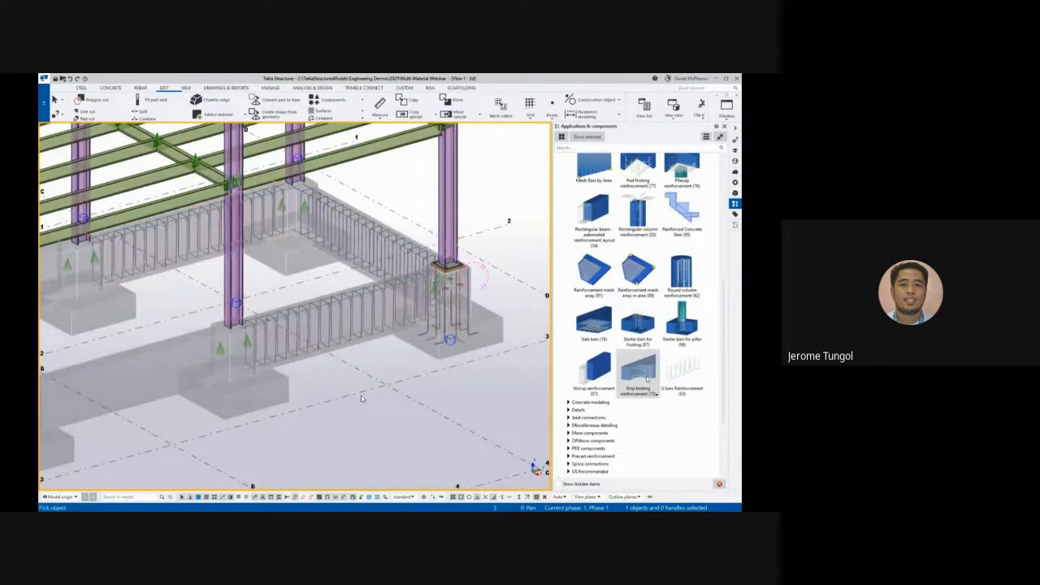
pyautogui.scroll(3, 389, 326)
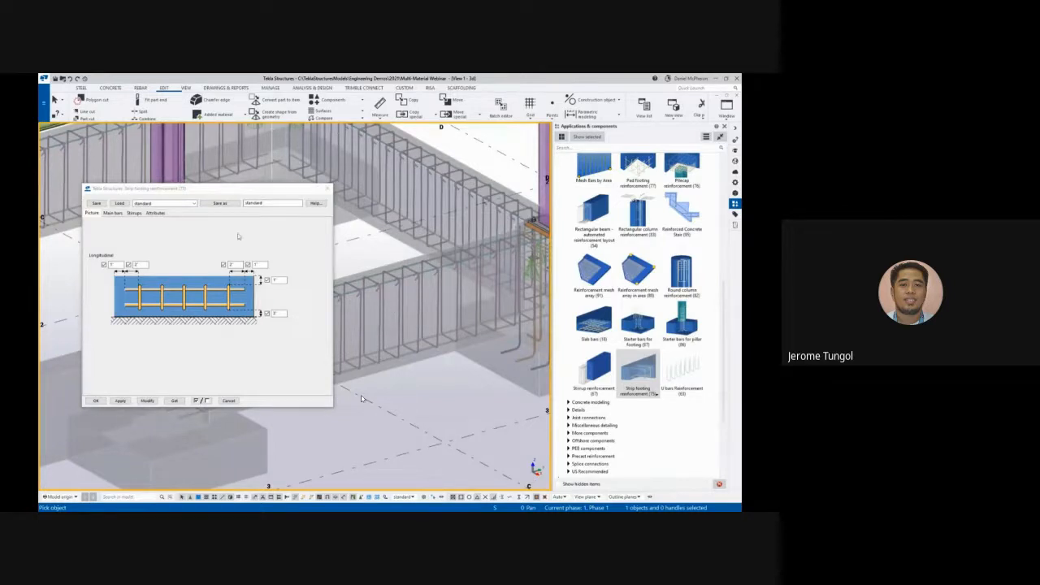
pyautogui.click(112, 213)
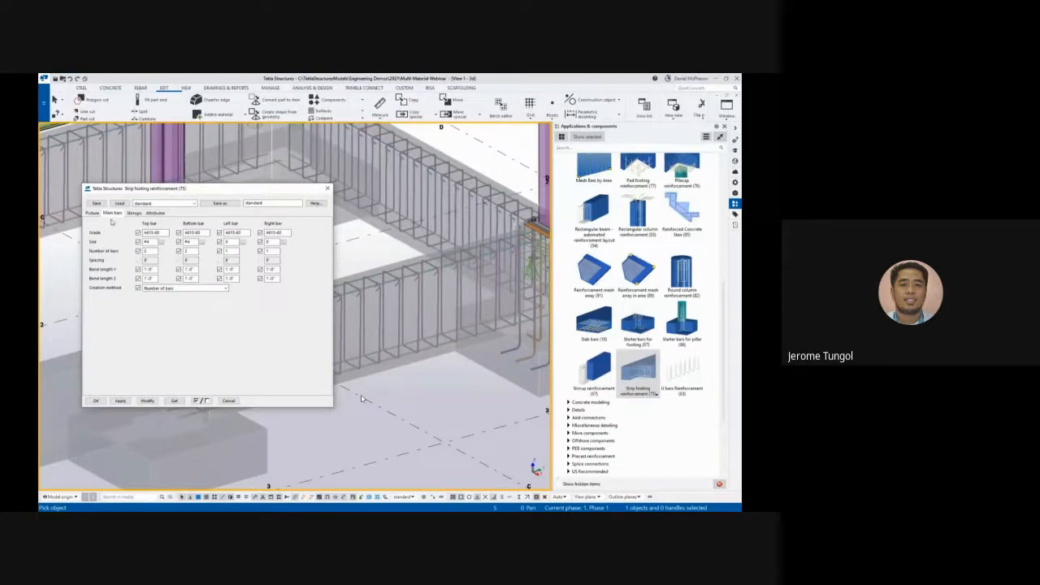
pyautogui.click(133, 214)
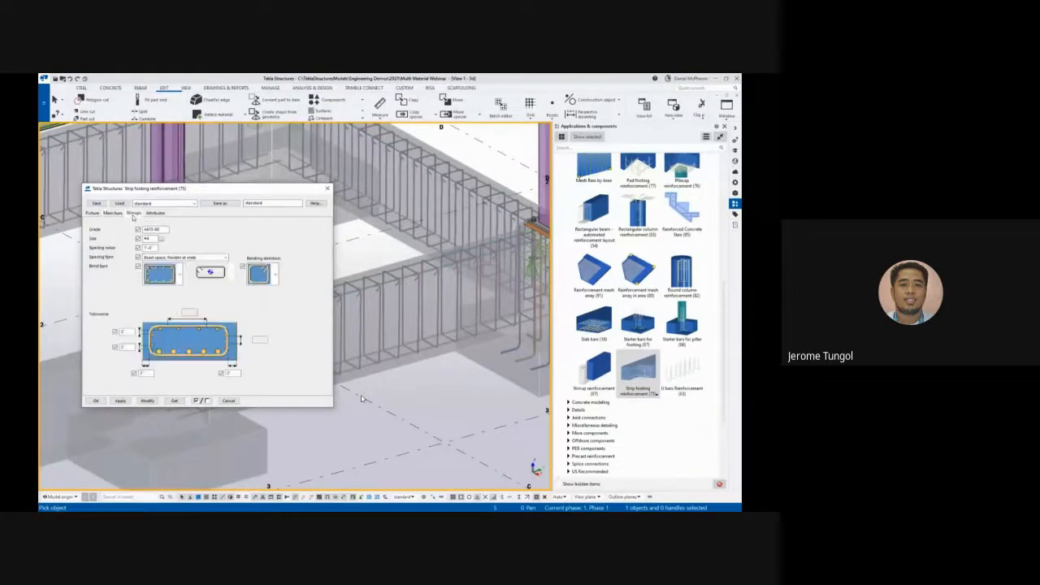
pyautogui.click(92, 213)
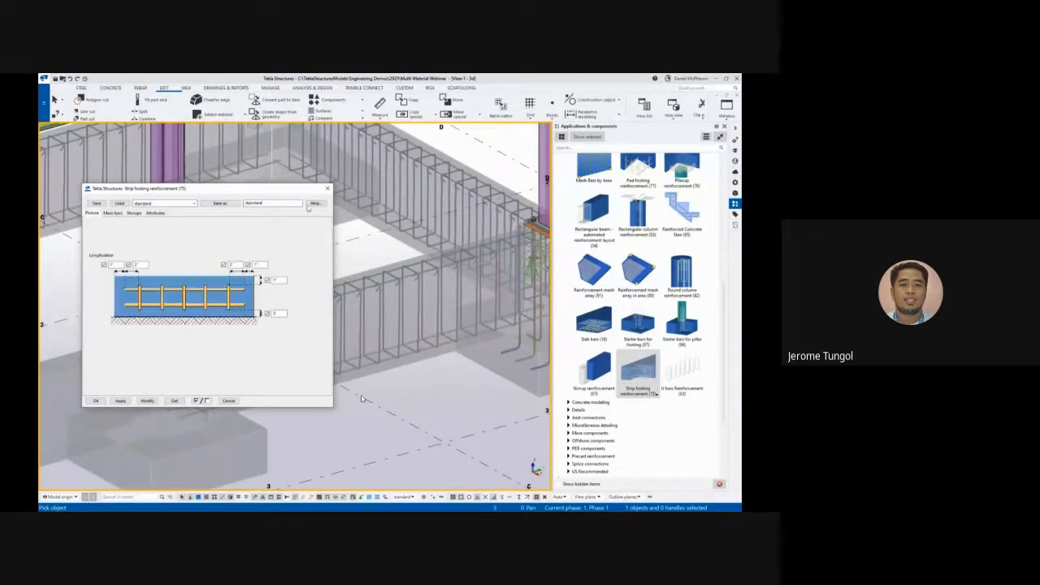
# Close the Strip footing reinforcement (75) properties and add the component to the remaining foundation beams around the building's perimeter
pyautogui.click(327, 189)
pyautogui.scroll(-4, 429, 319)
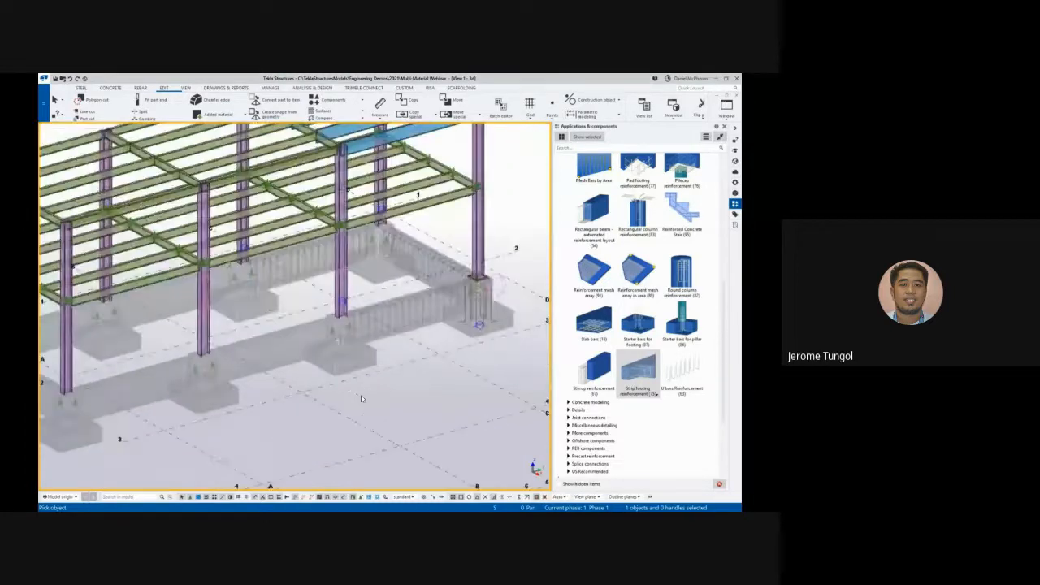
pyautogui.scroll(-1, 345, 332)
pyautogui.click(333, 325)
pyautogui.click(230, 313)
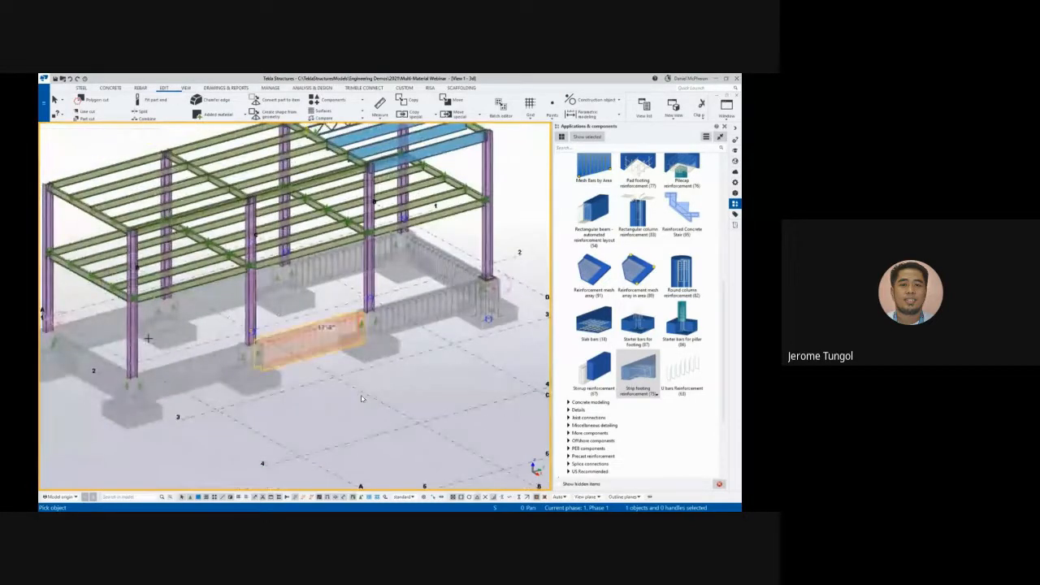
pyautogui.click(115, 339)
pyautogui.click(173, 366)
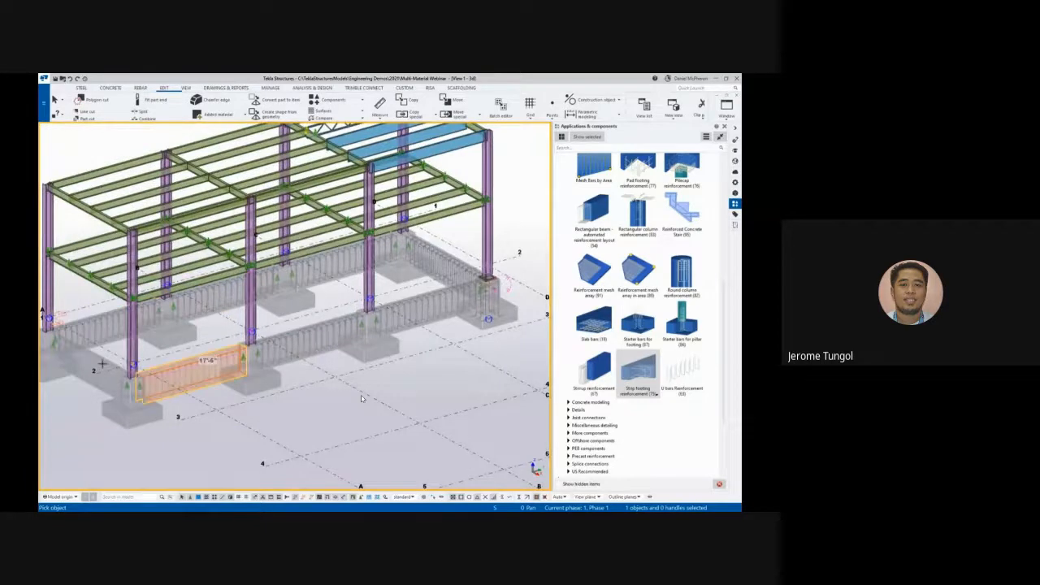
pyautogui.click(99, 364)
pyautogui.moveTo(460, 311); pyautogui.dragTo(439, 324, button='middle')
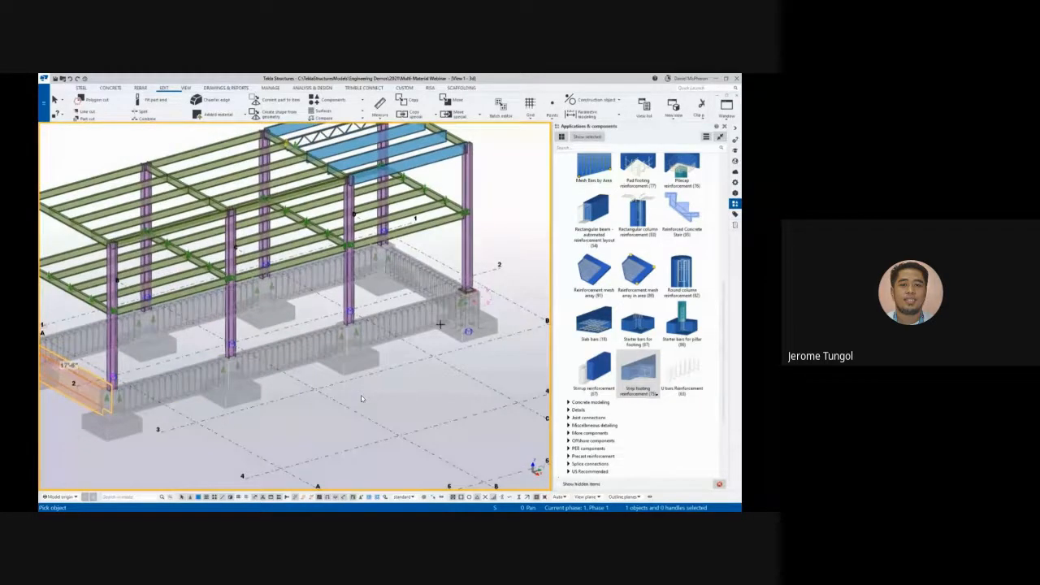
# Open Pad footing reinforcement (77) with its standard settings and add it to the footings at the grid D corners and grid C-2
pyautogui.scroll(3, 361, 398)
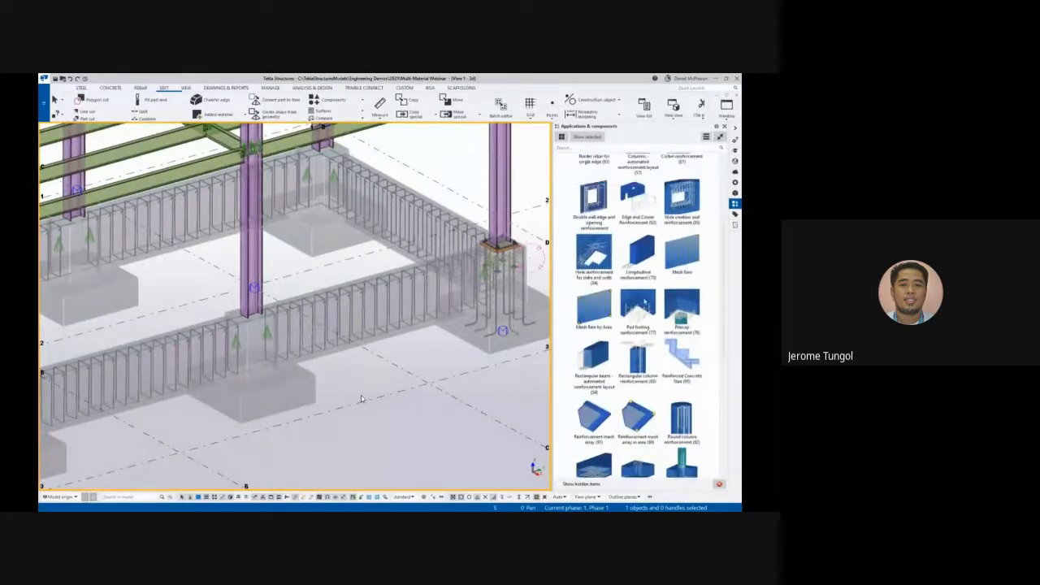
pyautogui.doubleClick(641, 308)
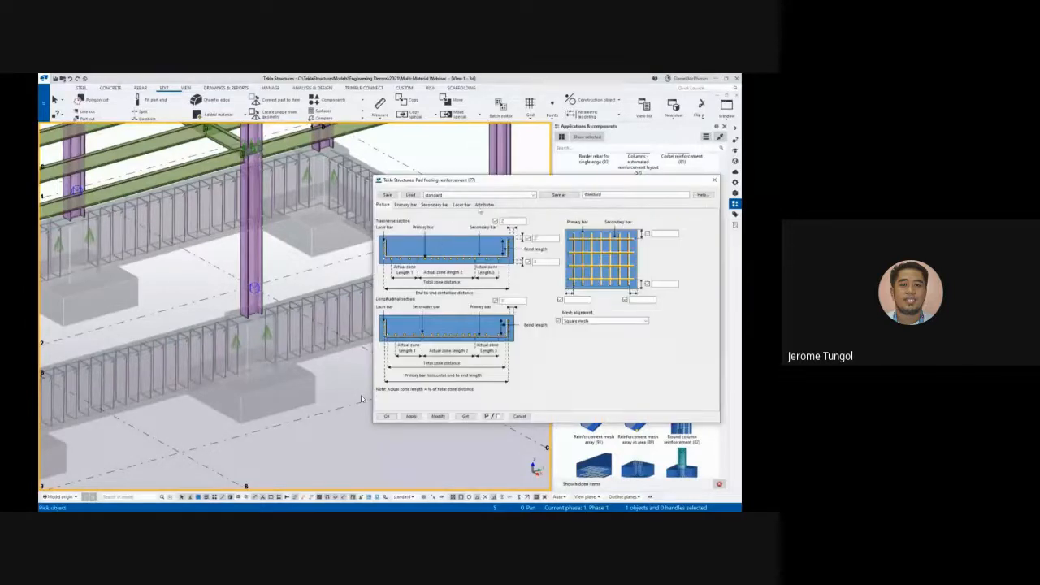
pyautogui.moveTo(250, 325); pyautogui.dragTo(201, 332, button='middle')
pyautogui.scroll(-3, 202, 332)
pyautogui.scroll(-2, 201, 331)
pyautogui.scroll(3, 337, 313)
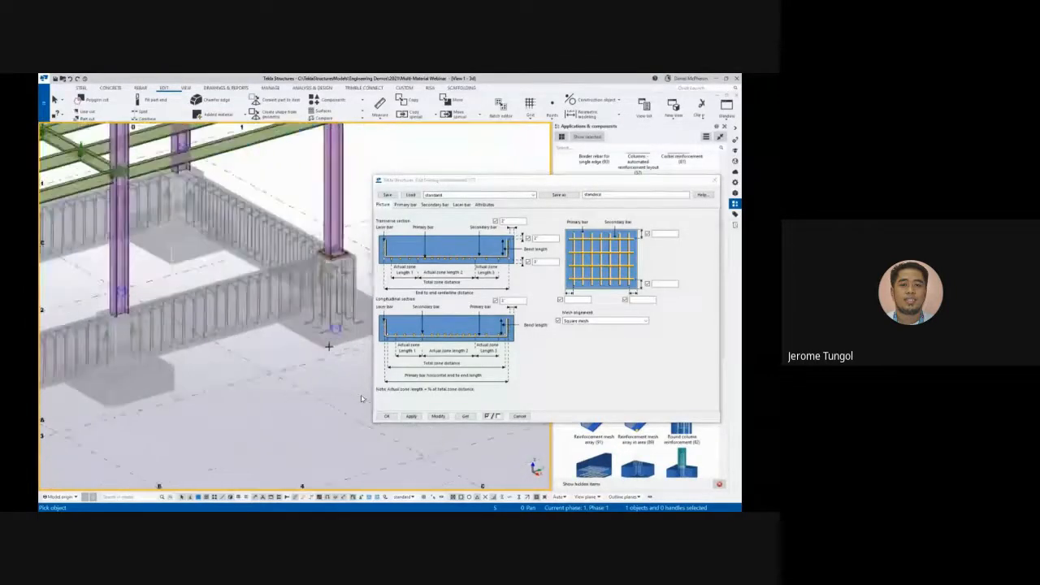
pyautogui.click(305, 308)
pyautogui.scroll(-2, 299, 309)
pyautogui.click(213, 282)
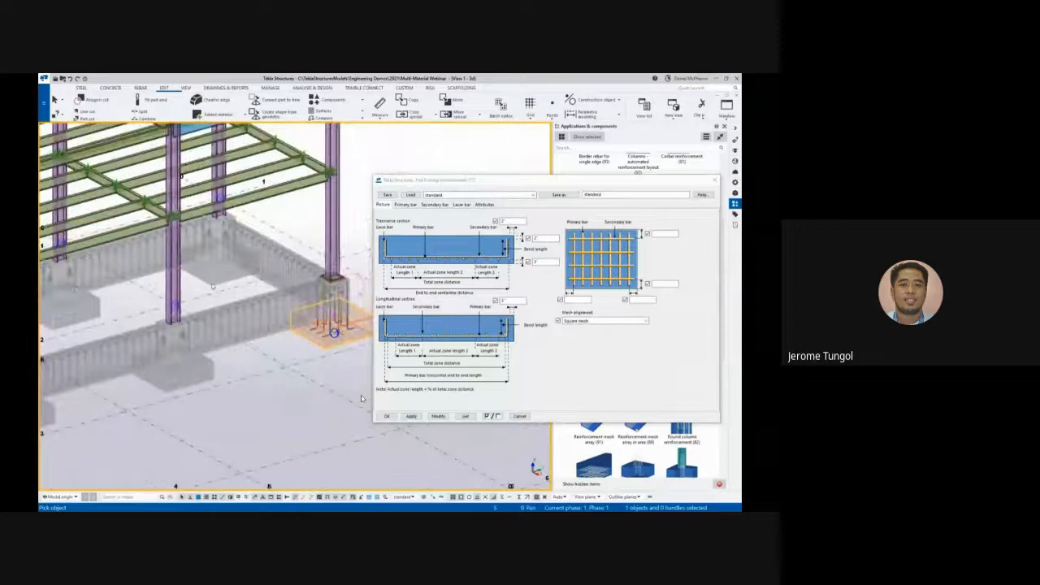
pyautogui.click(168, 382)
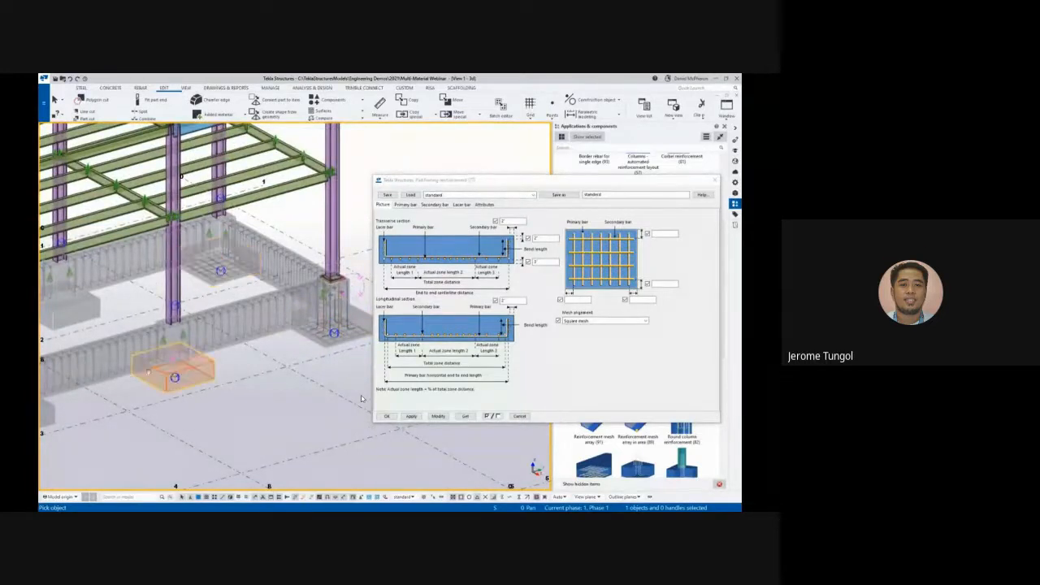
# Add Pad footing reinforcement (77) to the remaining footings towards grid A and close its properties
pyautogui.keyDown('ctrl'); pyautogui.moveTo(168, 383); pyautogui.dragTo(206, 275, button='middle'); pyautogui.keyUp('ctrl')
pyautogui.click(206, 274)
pyautogui.moveTo(159, 310); pyautogui.dragTo(270, 302, button='middle')
pyautogui.click(241, 363)
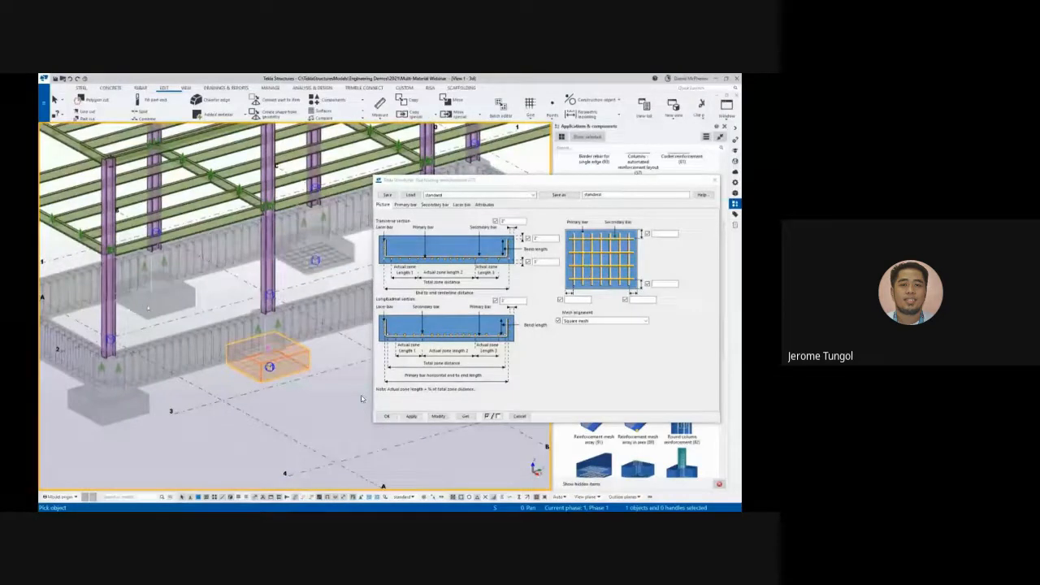
pyautogui.click(148, 306)
pyautogui.moveTo(132, 365); pyautogui.dragTo(255, 345, button='middle')
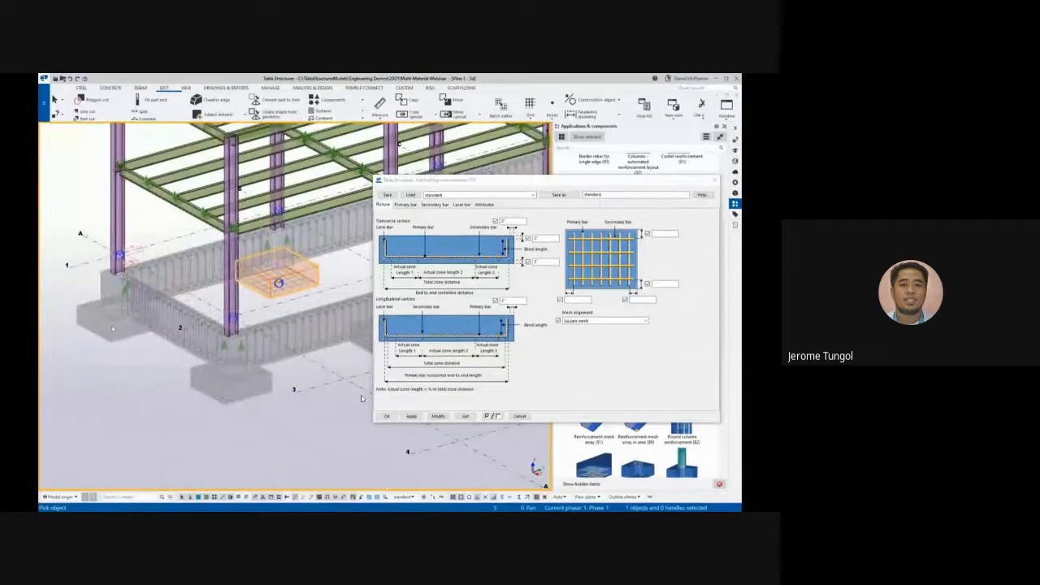
pyautogui.click(114, 326)
pyautogui.scroll(-5, 226, 389)
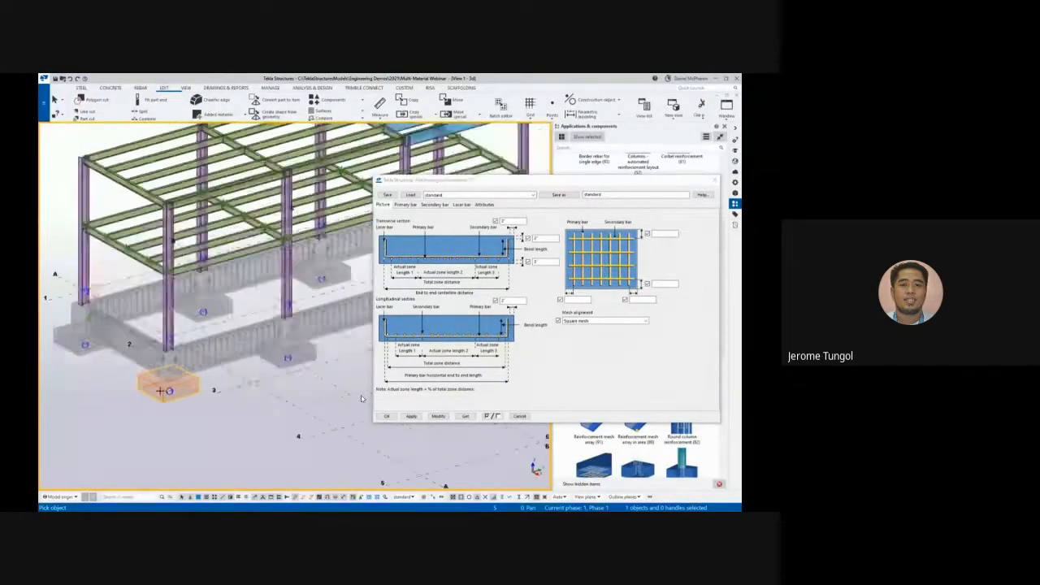
pyautogui.scroll(6, 361, 398)
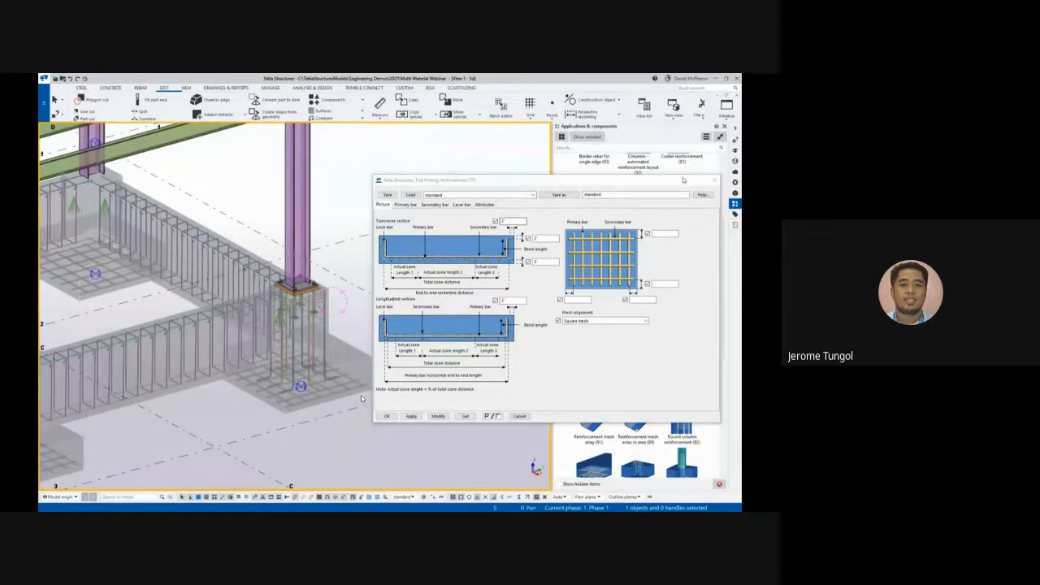
pyautogui.click(714, 180)
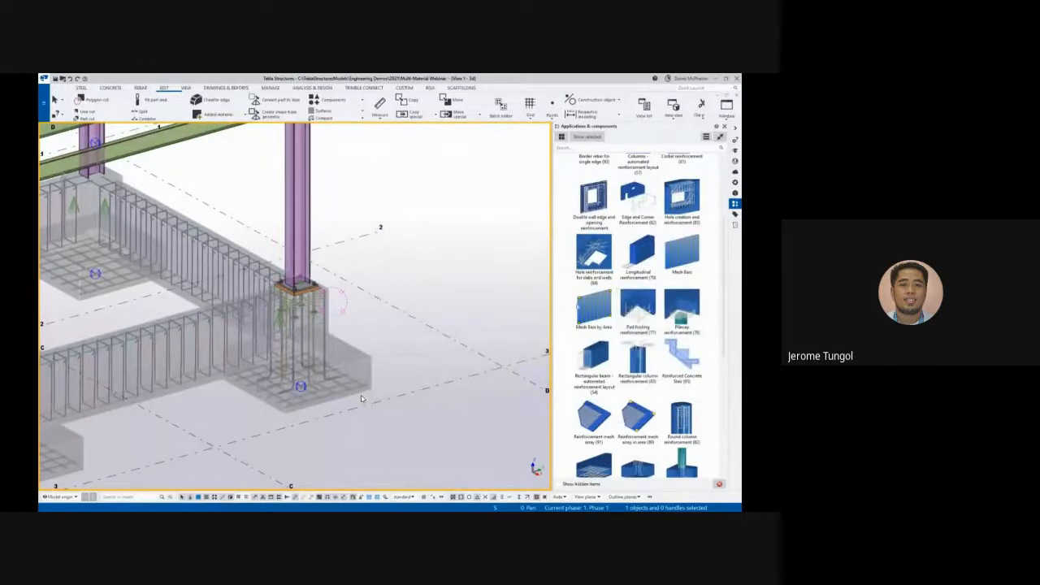
# Examine the rebar and anchor bolts around the corner column's base plate, and collapse the CIP reinforcement component group
pyautogui.scroll(5, 361, 399)
pyautogui.scroll(5, 361, 398)
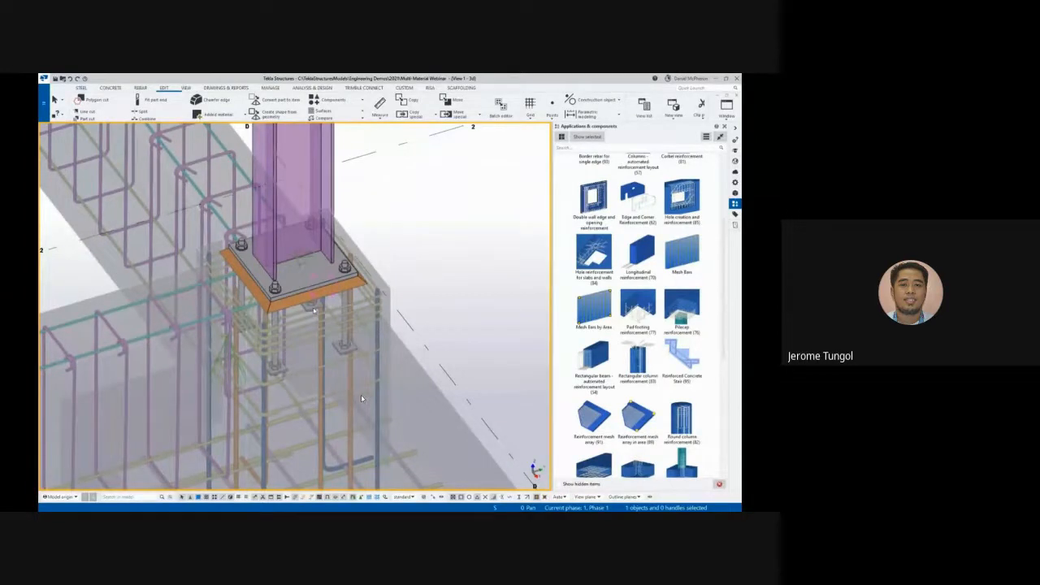
pyautogui.keyDown('ctrl'); pyautogui.moveTo(341, 294); pyautogui.dragTo(365, 265, button='middle'); pyautogui.keyUp('ctrl')
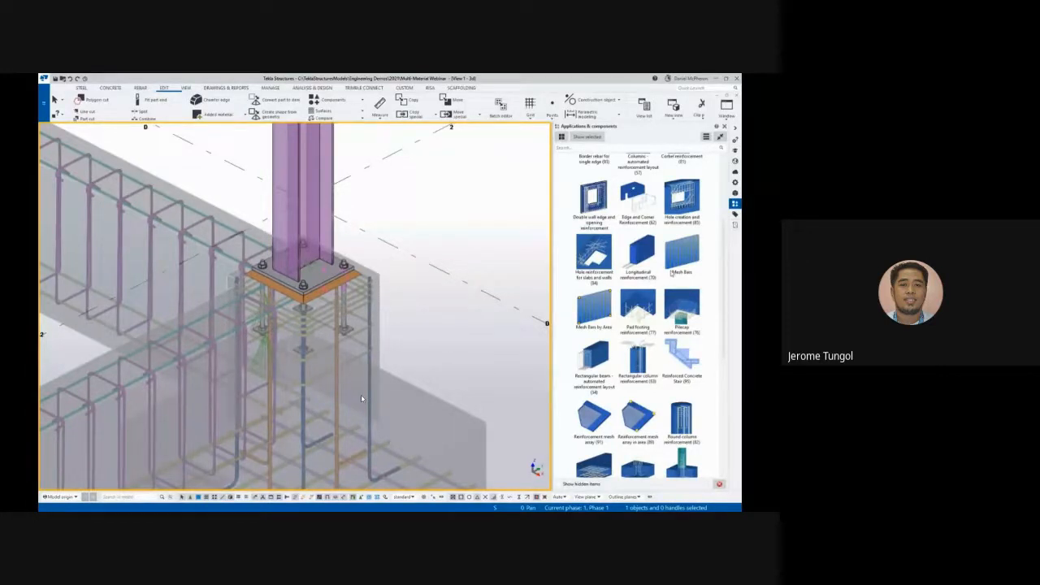
pyautogui.scroll(-5, 671, 273)
pyautogui.scroll(10, 663, 269)
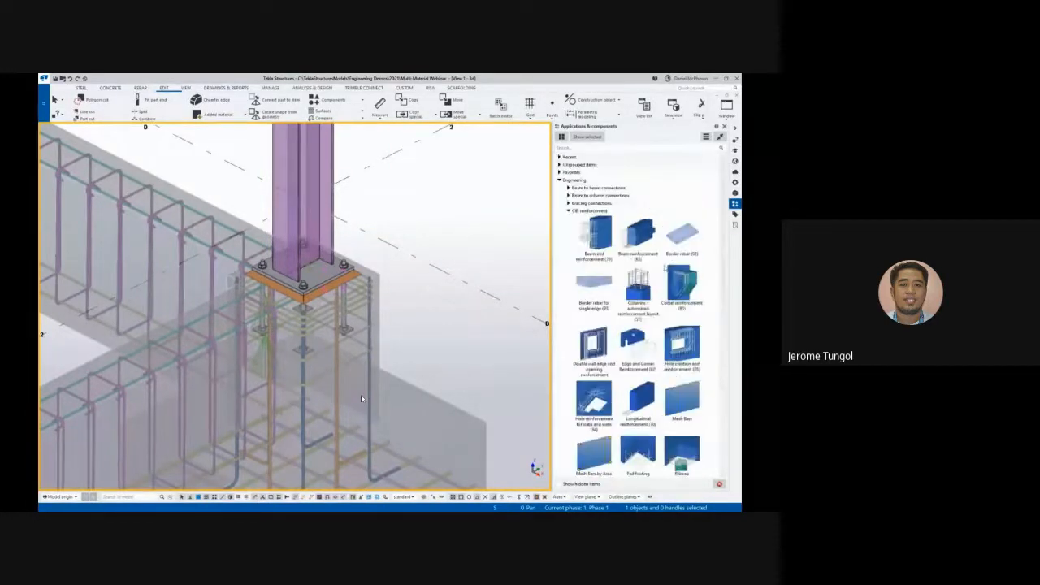
pyautogui.click(568, 210)
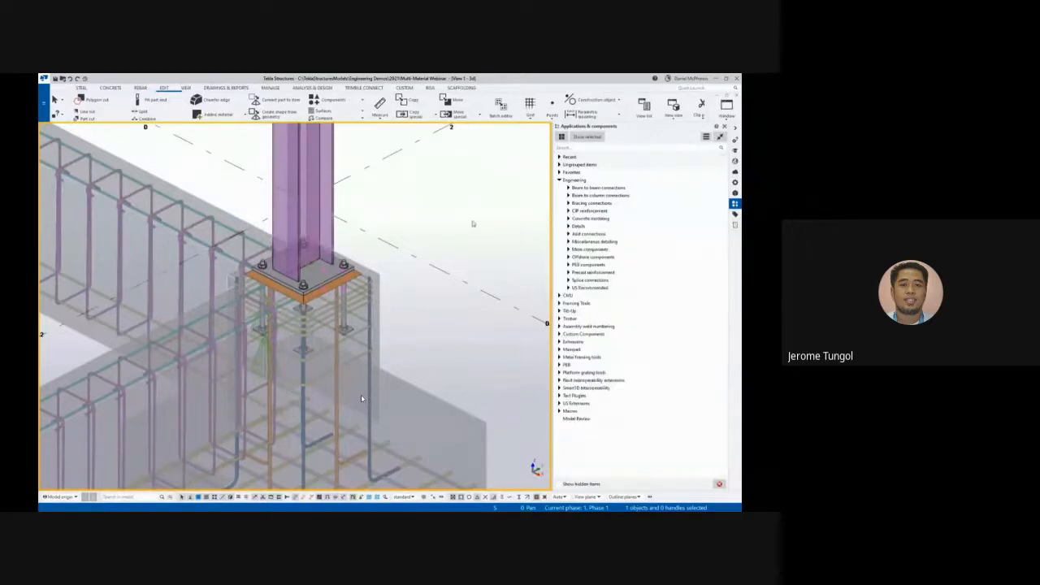
# Switch the model view to plan and fit the whole grid in it
pyautogui.click(475, 255)
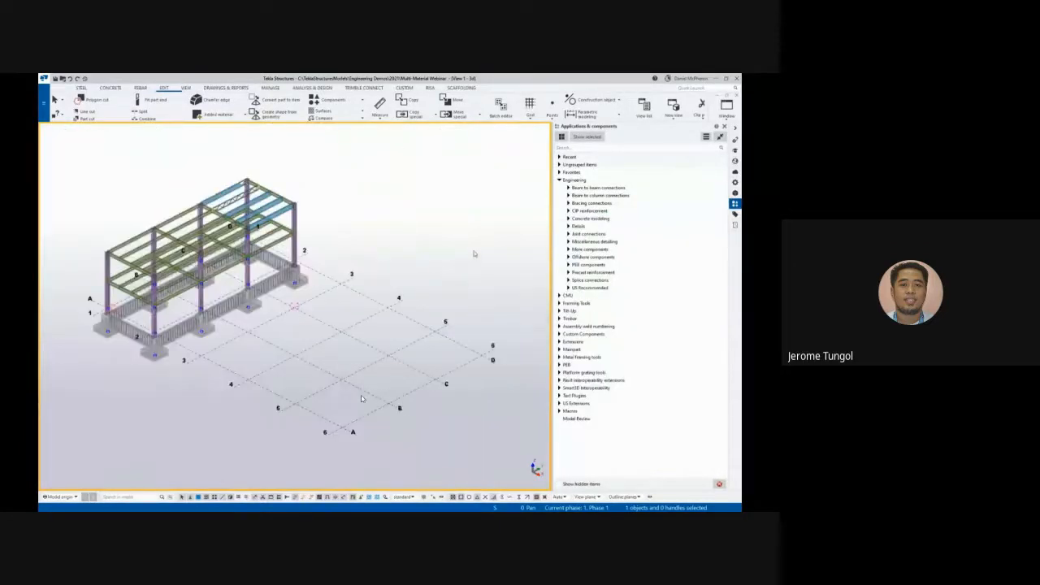
pyautogui.hotkey('ctrl', 'p')
pyautogui.rightClick(436, 272)
pyautogui.click(461, 304)
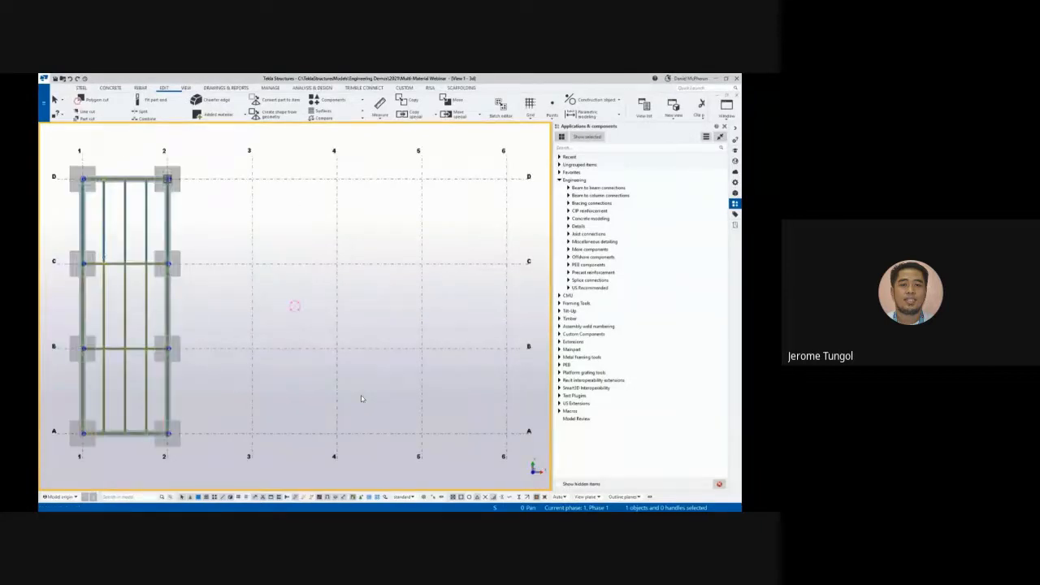
pyautogui.hotkey('alt', 'Tab')
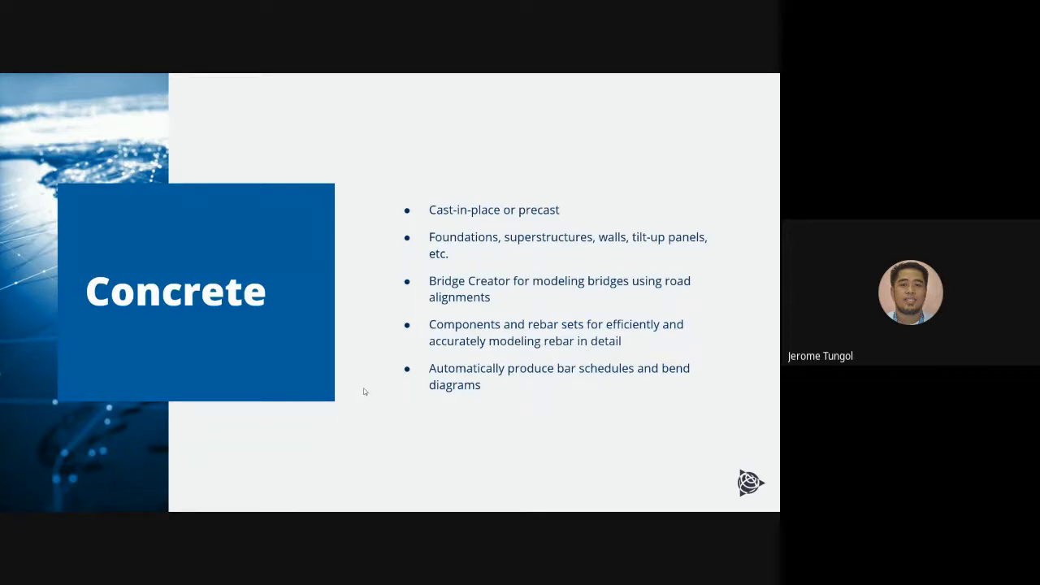
pyautogui.click(365, 392)
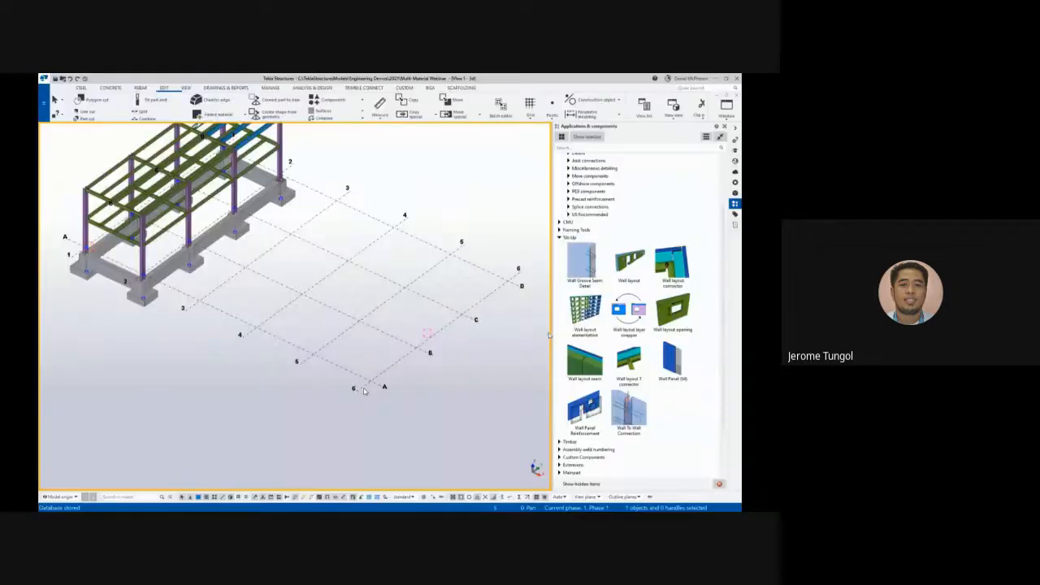
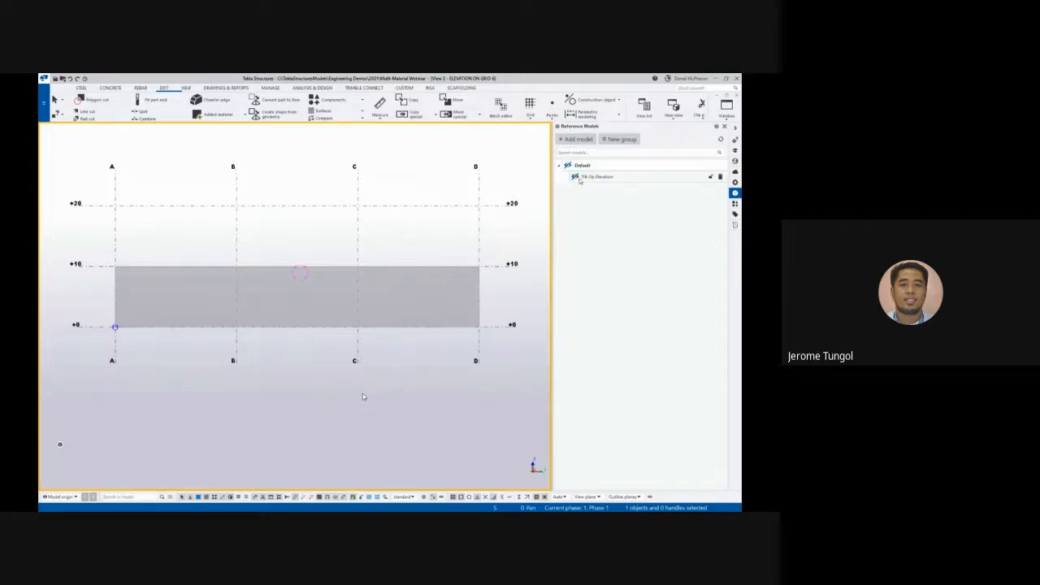
# Show the Tilt-Up Elevation reference model over the wall in the grid 6 elevation view and tilt the view slightly
pyautogui.click(575, 176)
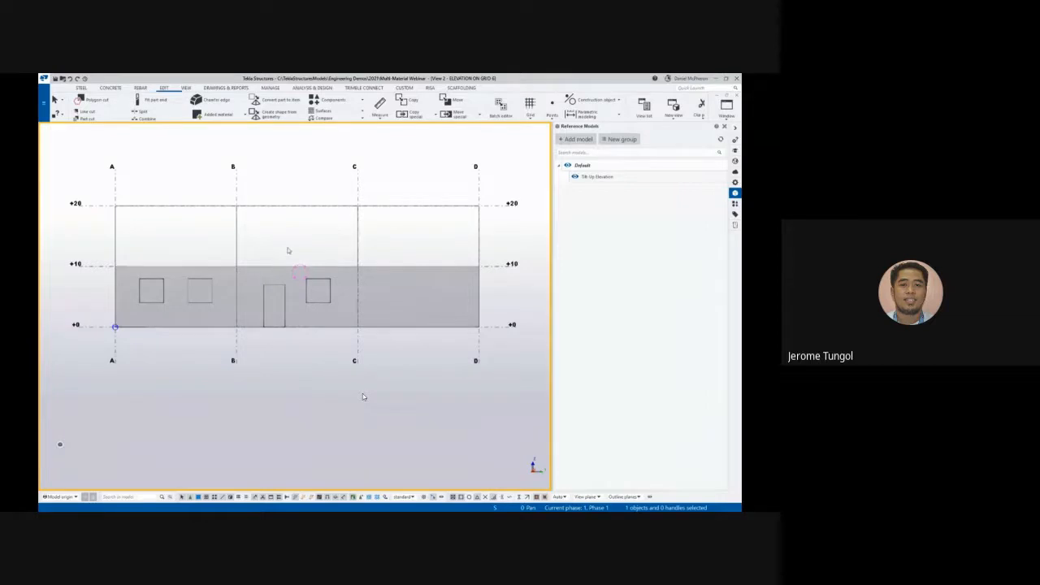
pyautogui.keyDown('ctrl'); pyautogui.moveTo(288, 250); pyautogui.dragTo(307, 285, button='middle'); pyautogui.keyUp('ctrl')
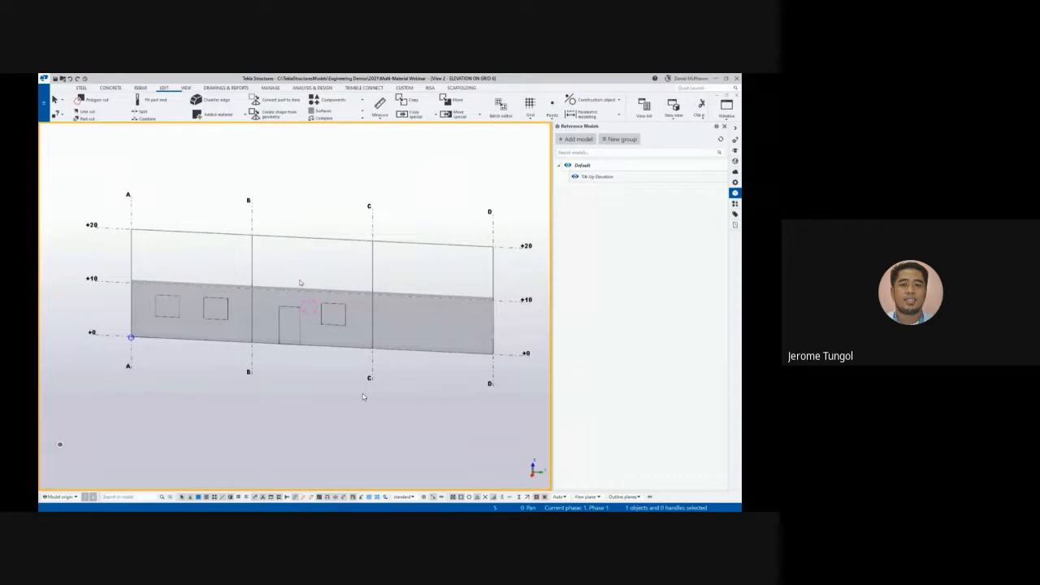
pyautogui.scroll(2, 299, 283)
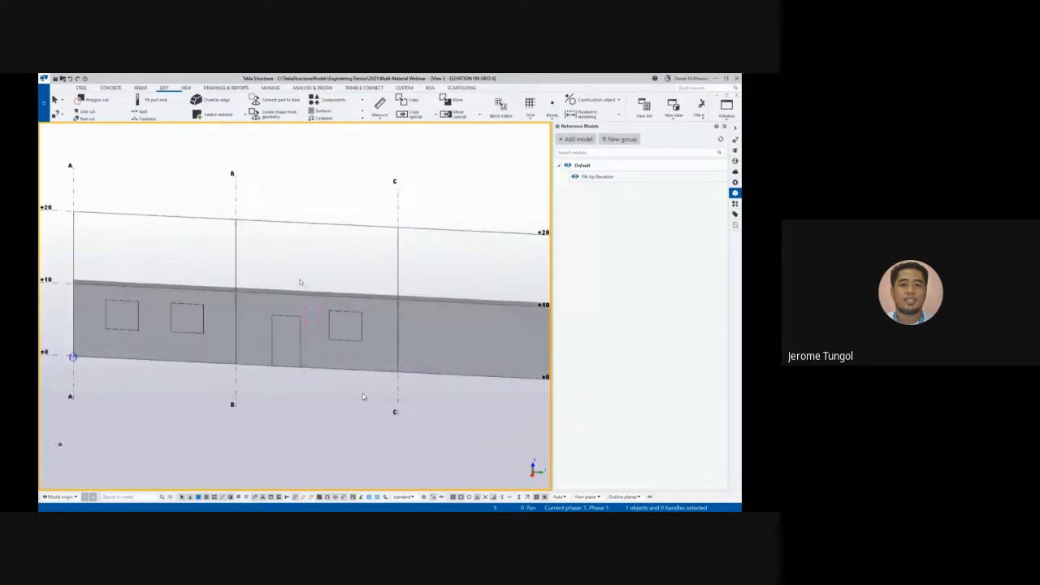
pyautogui.scroll(-2, 302, 285)
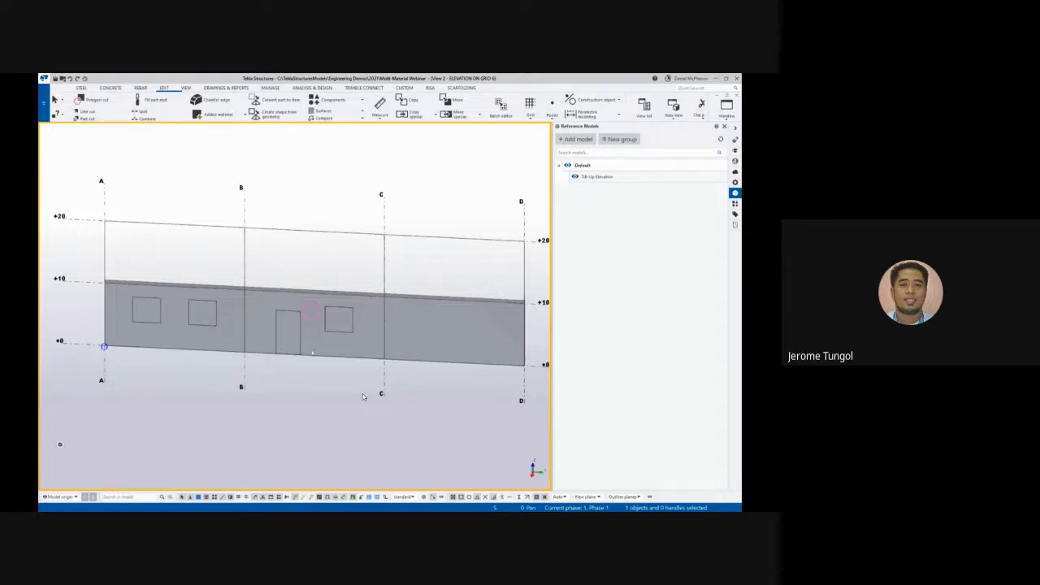
pyautogui.keyDown('ctrl'); pyautogui.moveTo(313, 331); pyautogui.dragTo(314, 306, button='middle'); pyautogui.keyUp('ctrl')
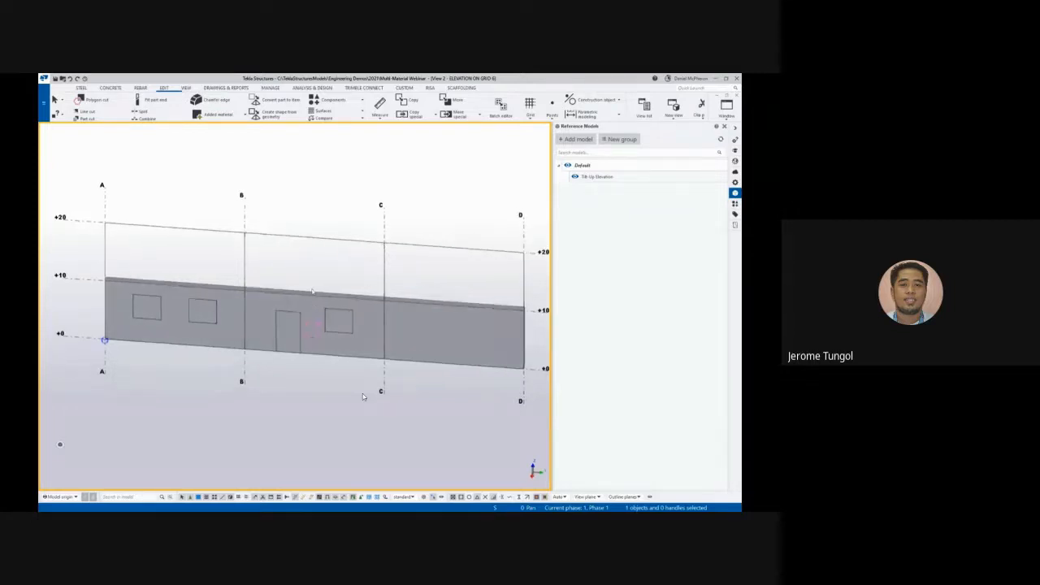
# Try stretching the concrete wall's top edge up to the +20 level and back down between +10 and +20
pyautogui.scroll(3, 363, 396)
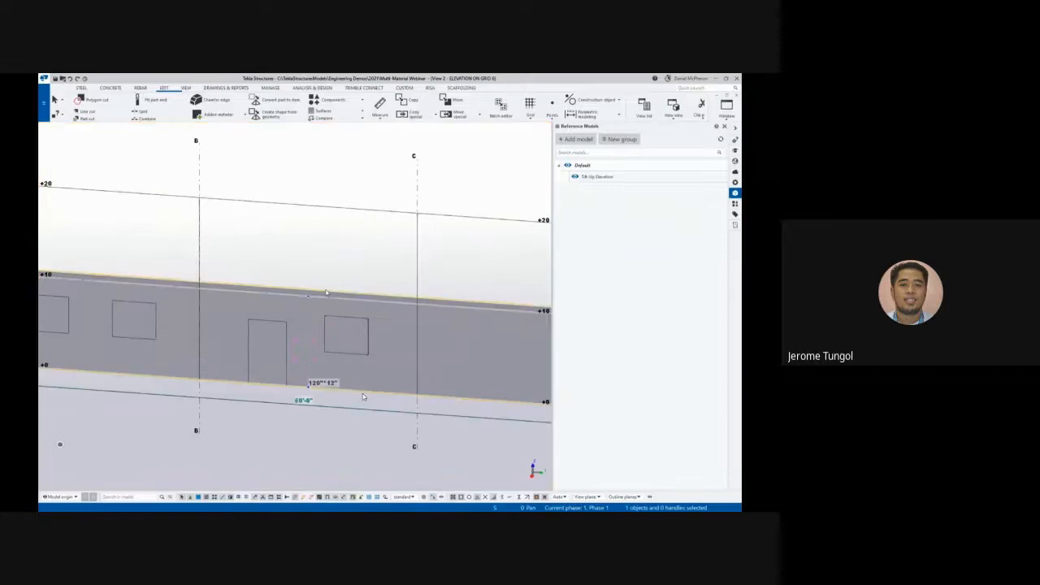
pyautogui.scroll(-2, 305, 293)
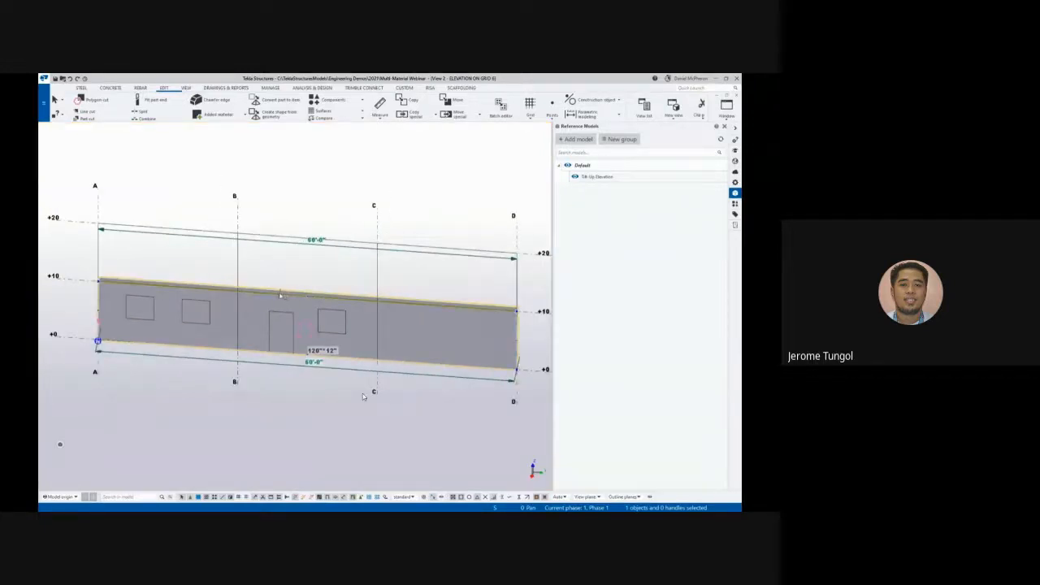
pyautogui.moveTo(279, 294); pyautogui.dragTo(278, 238)
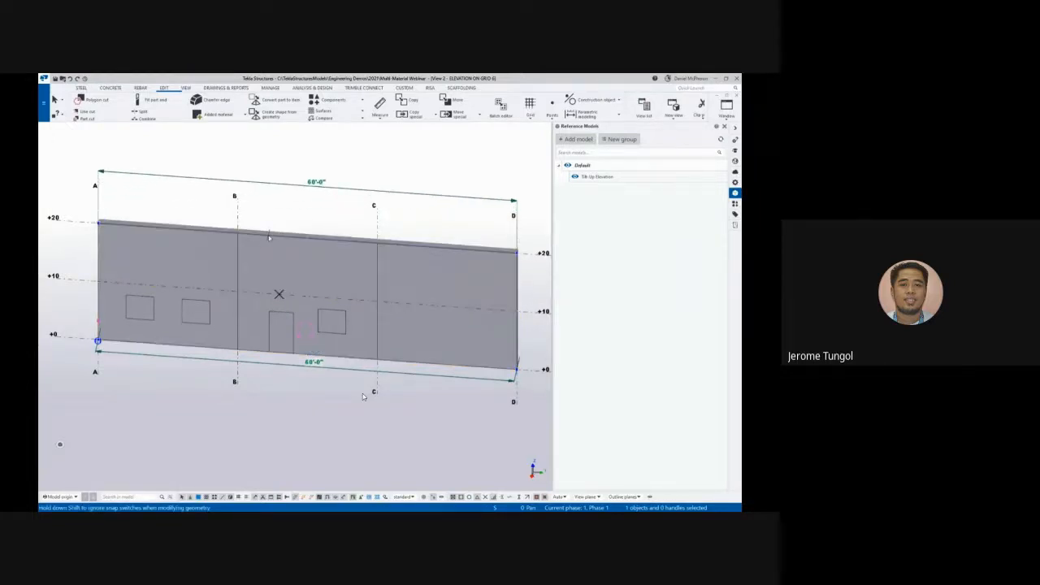
pyautogui.moveTo(269, 235); pyautogui.dragTo(270, 274)
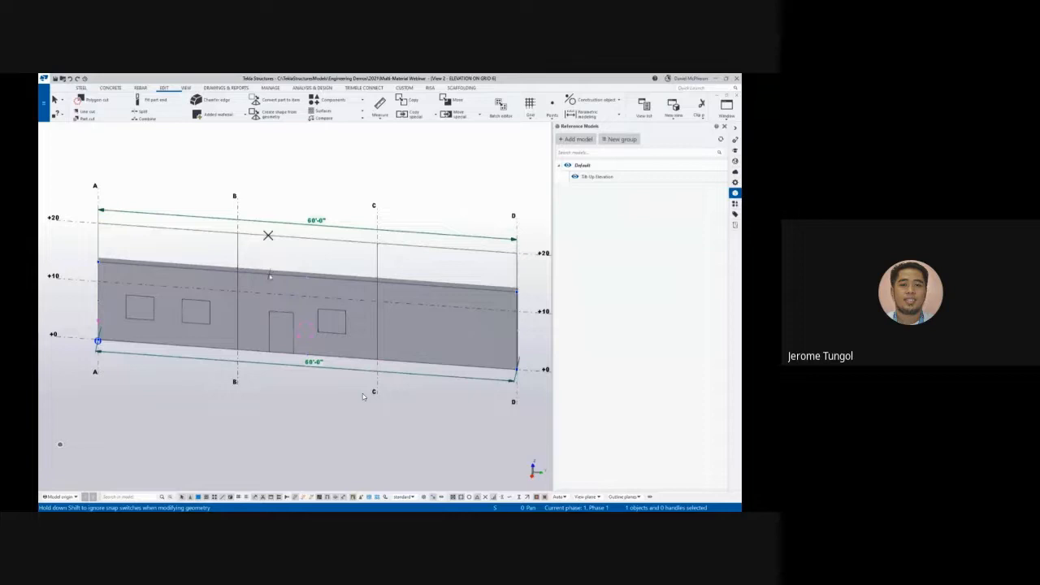
# Stretch the wall's top edge to the reference elevation's top line at the +20 level
pyautogui.scroll(3, 363, 395)
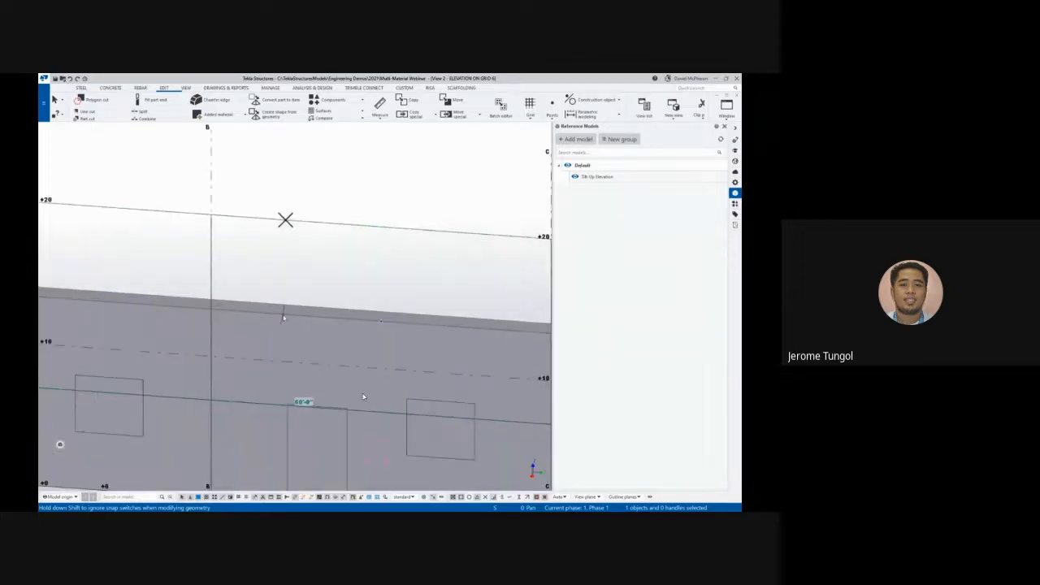
pyautogui.moveTo(283, 312); pyautogui.dragTo(283, 251)
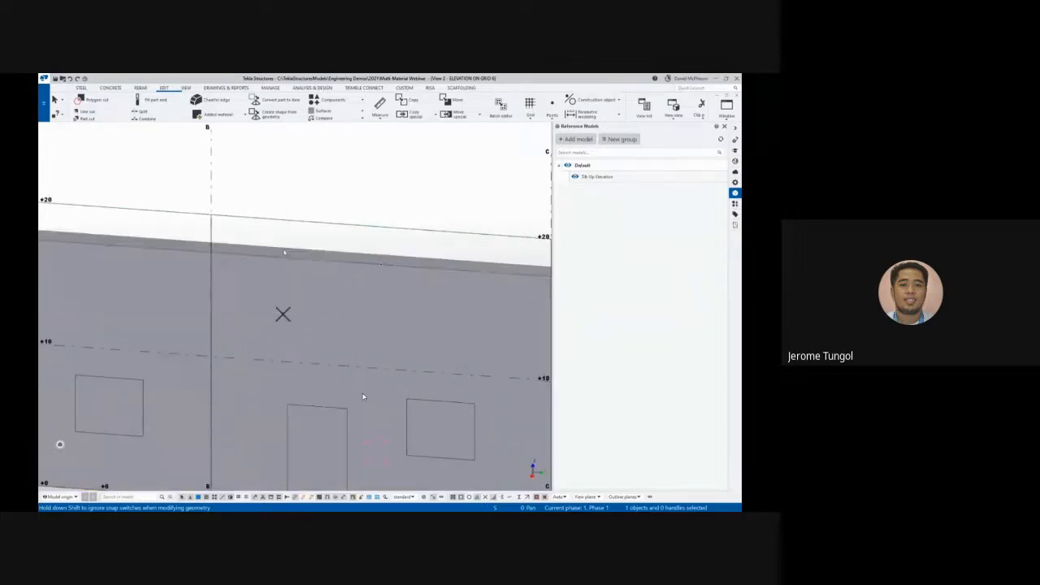
pyautogui.scroll(2, 284, 252)
pyautogui.moveTo(283, 350); pyautogui.dragTo(279, 254)
pyautogui.scroll(-2, 277, 255)
pyautogui.scroll(-4, 363, 397)
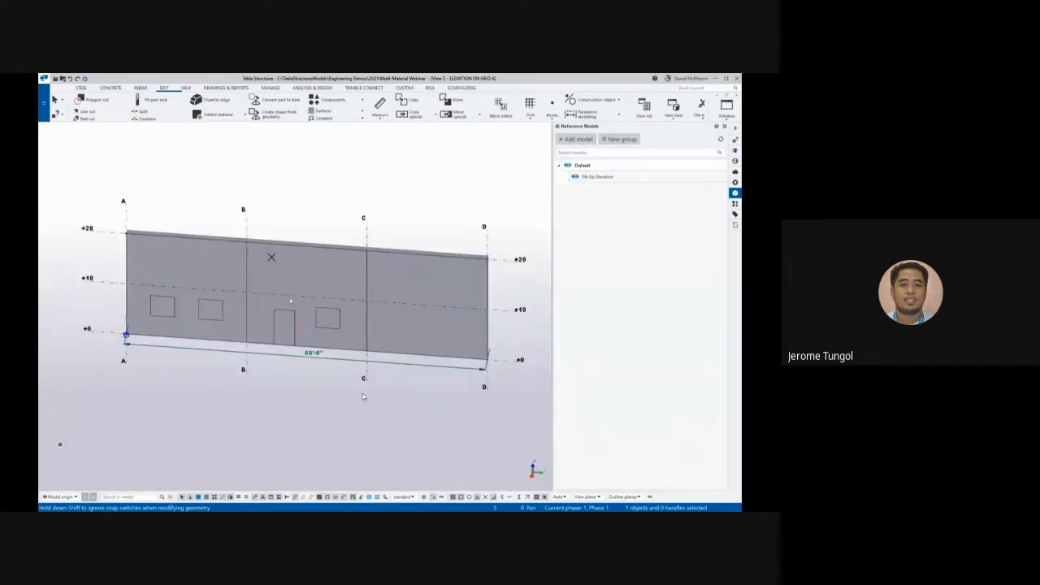
# Cut the two square window openings between grids A and B in the concrete wall, following the reference elevation's outlines
pyautogui.hotkey('ctrl', 'p')
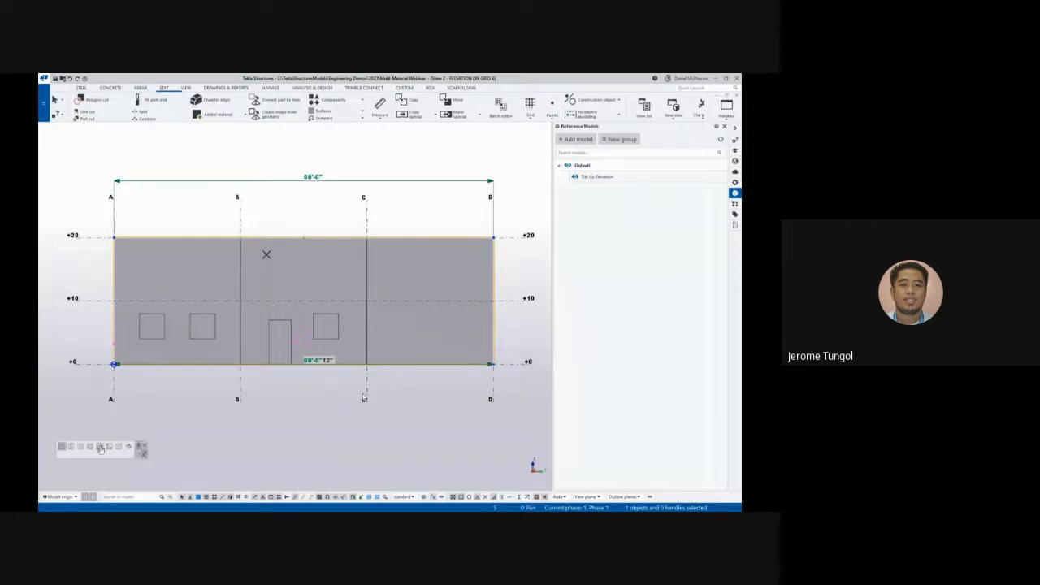
pyautogui.click(101, 447)
pyautogui.scroll(3, 126, 351)
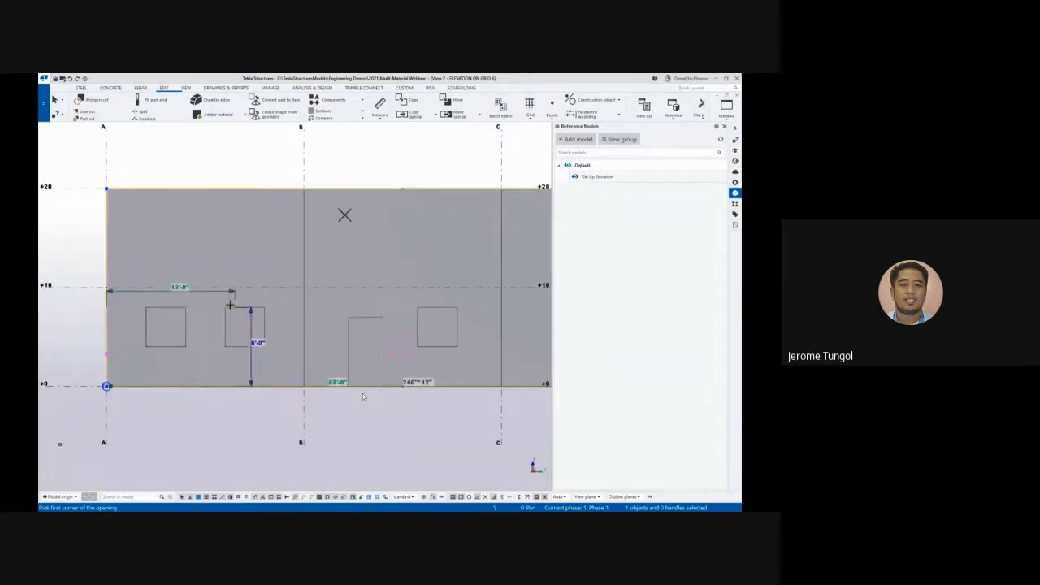
pyautogui.click(145, 347)
pyautogui.click(186, 307)
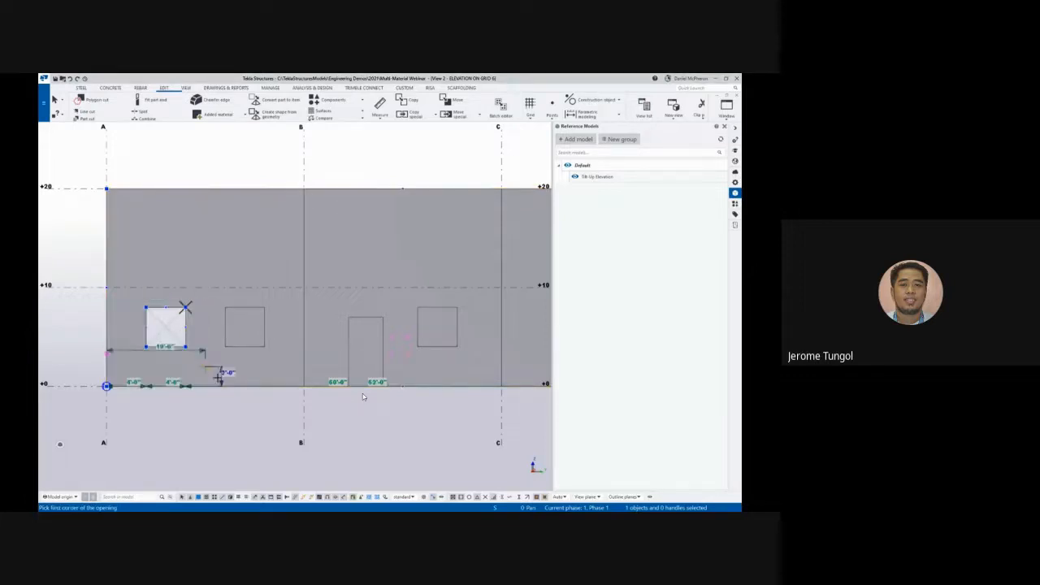
pyautogui.click(225, 346)
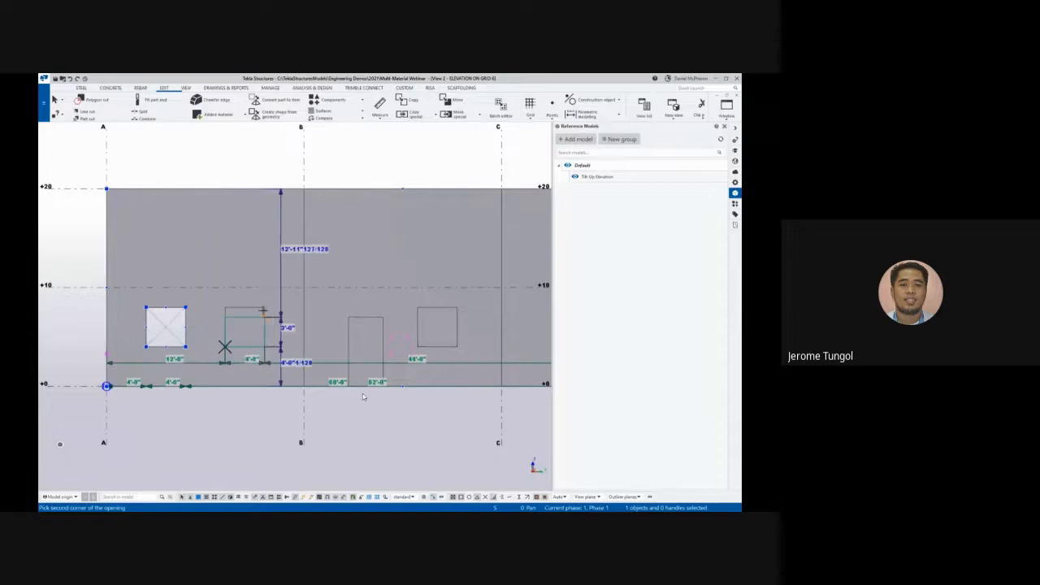
pyautogui.click(264, 308)
pyautogui.scroll(1, 323, 388)
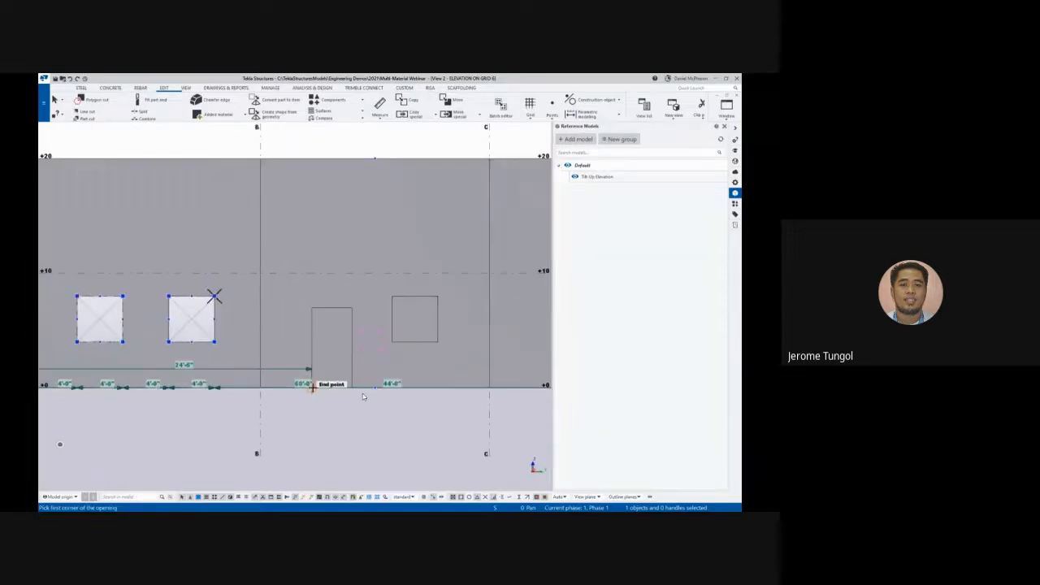
# Cut the door opening and the window opening between grids B and C, following the reference elevation's outlines
pyautogui.click(312, 388)
pyautogui.click(350, 307)
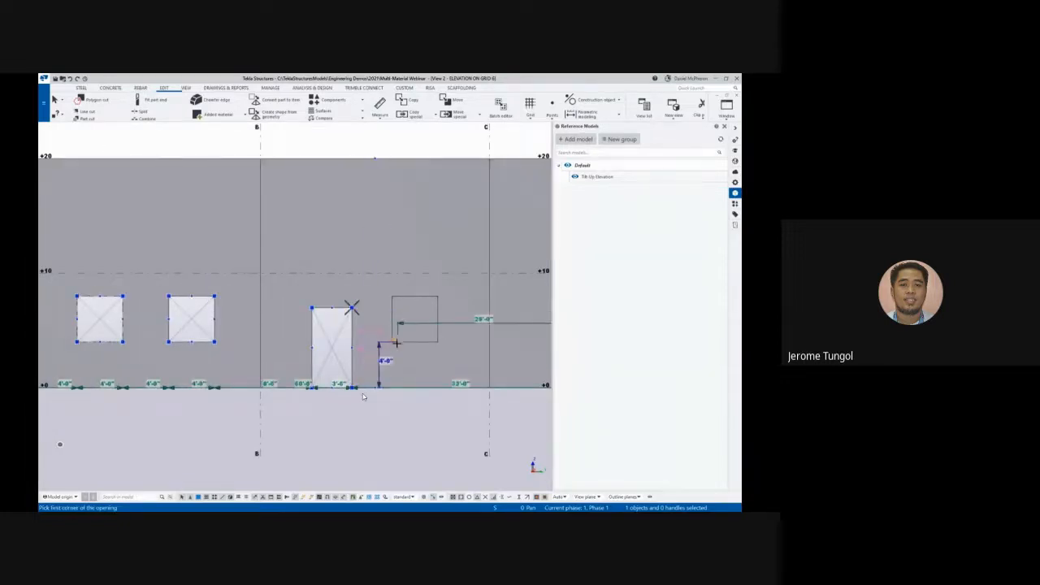
pyautogui.click(385, 342)
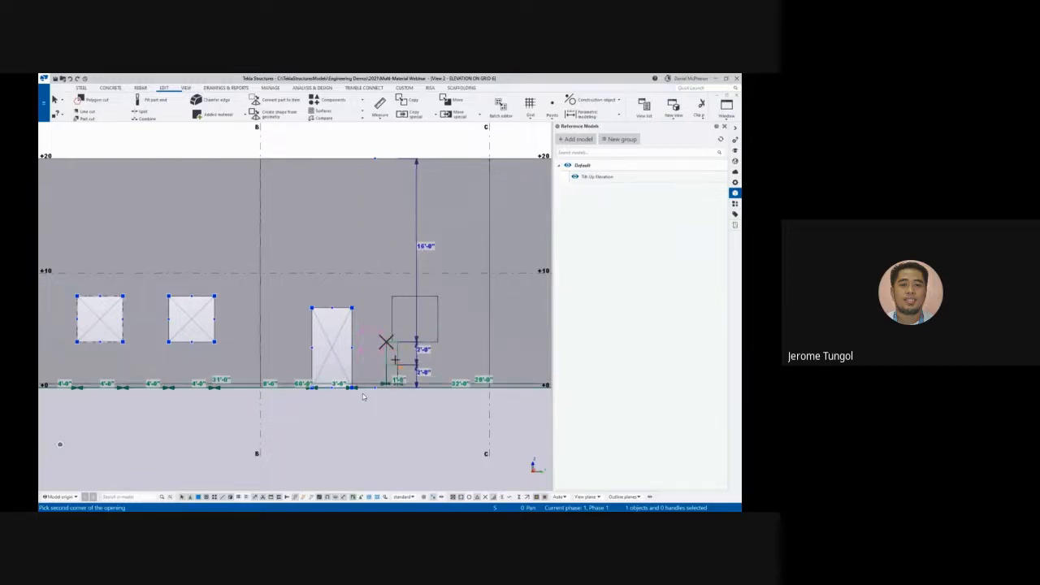
pyautogui.press('Escape')
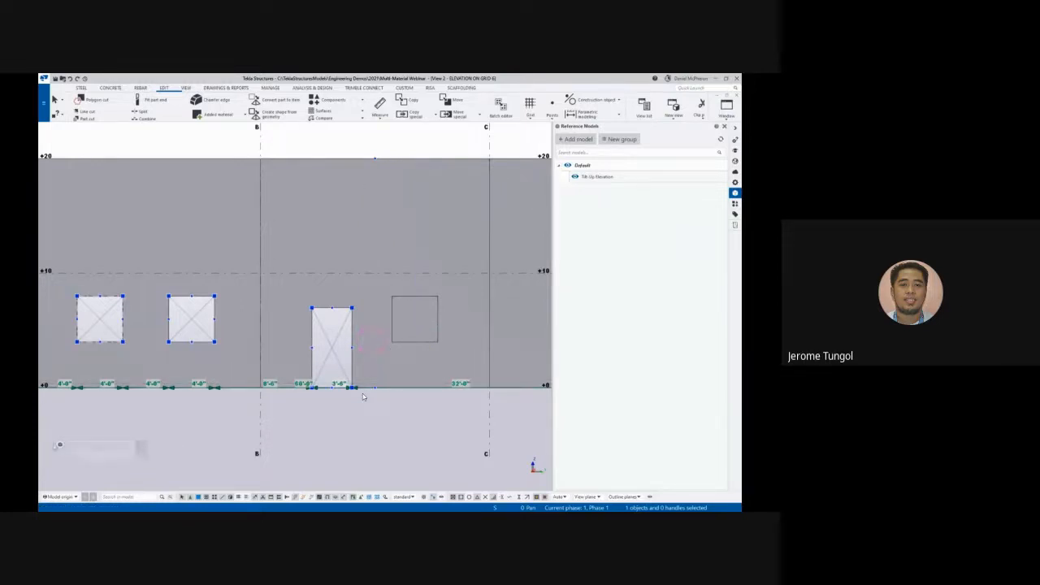
pyautogui.moveTo(61, 446)
pyautogui.click(100, 447)
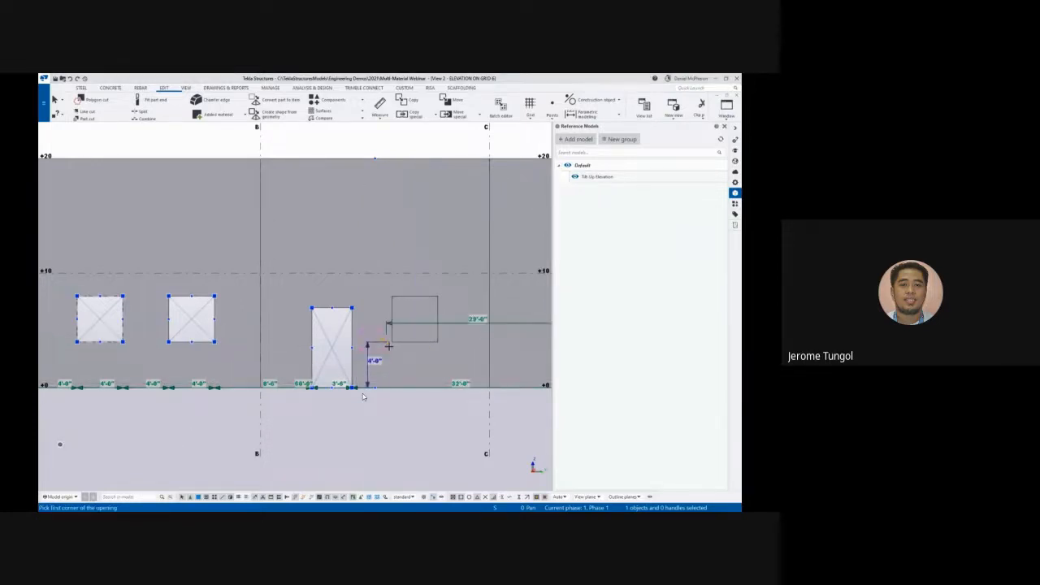
pyautogui.click(392, 342)
pyautogui.click(437, 297)
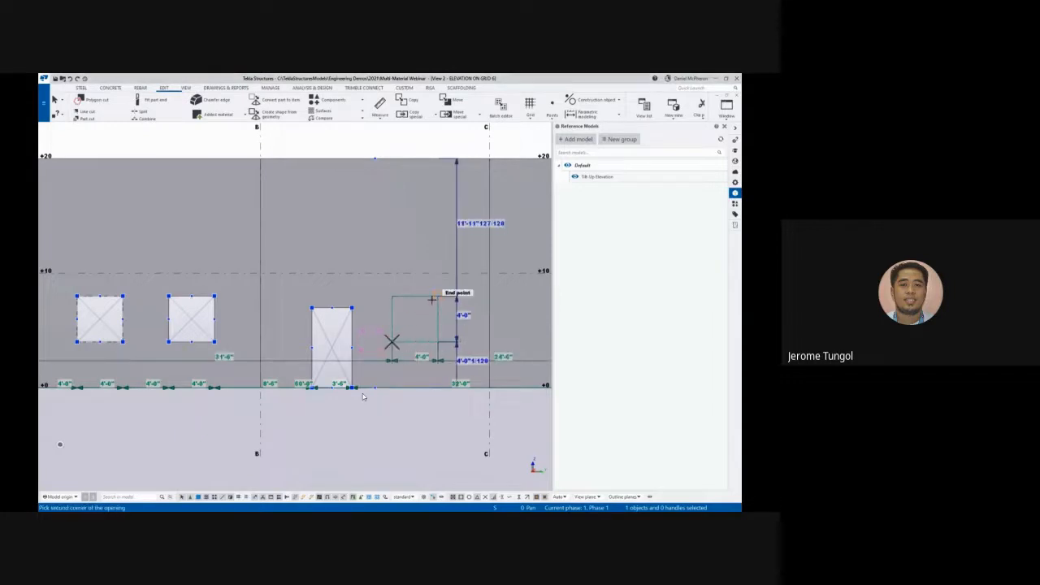
pyautogui.scroll(-4, 346, 377)
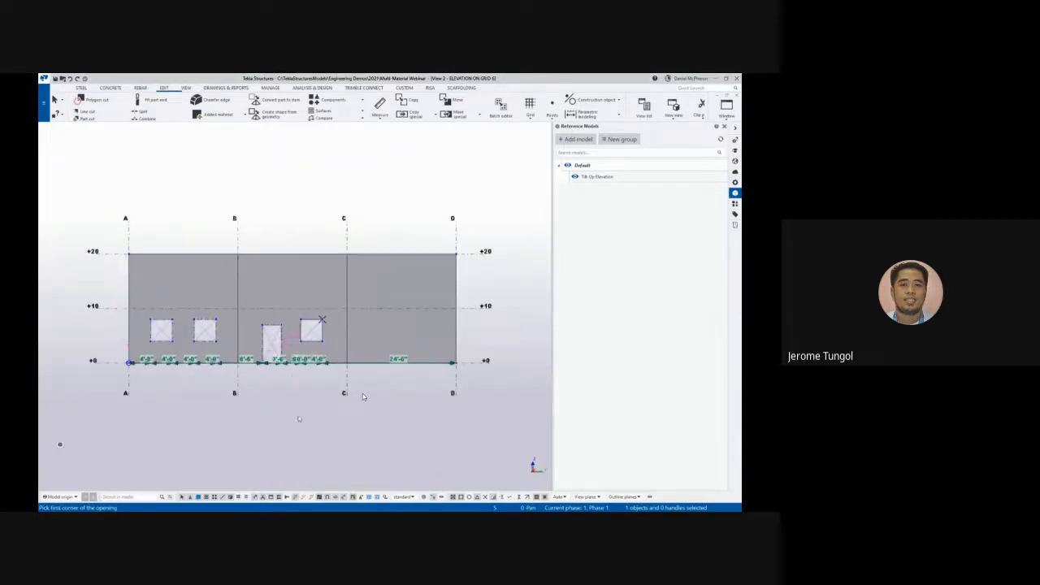
pyautogui.moveTo(298, 413); pyautogui.dragTo(307, 411, button='middle')
pyautogui.press('Escape')
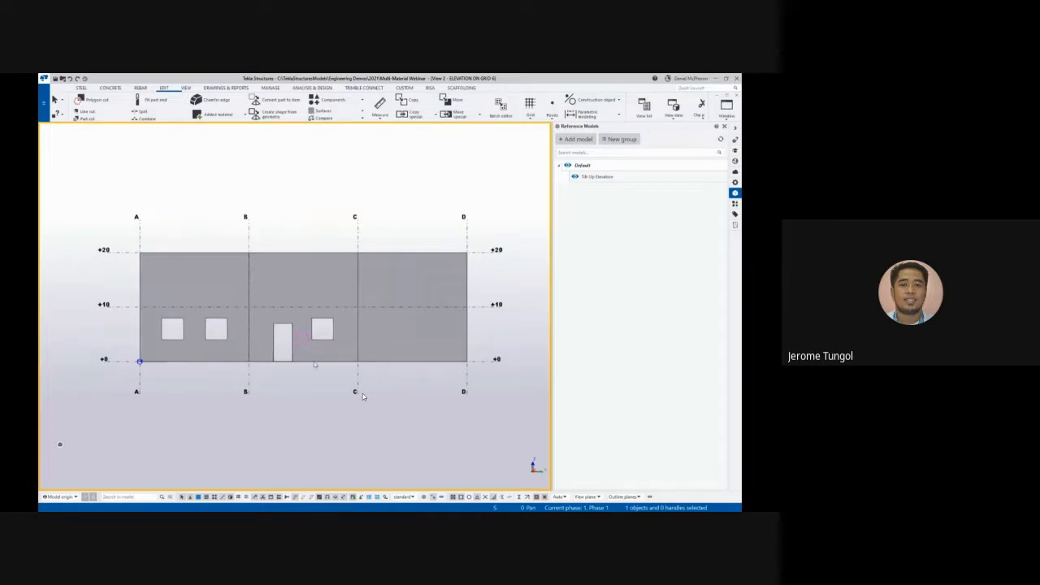
# Try stretching the top edge of the window opening between grids B and C
pyautogui.scroll(4, 363, 397)
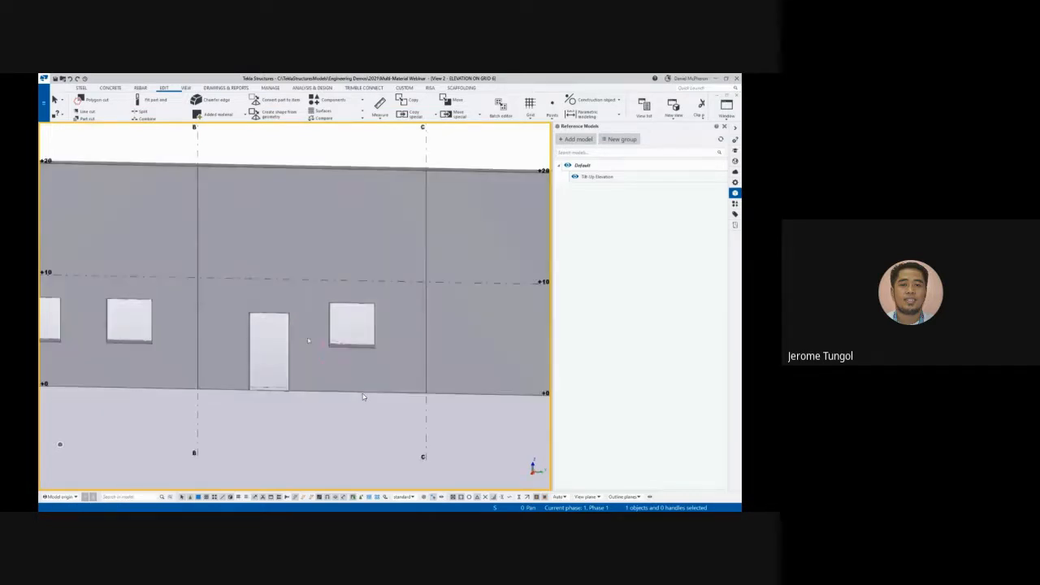
pyautogui.scroll(3, 365, 312)
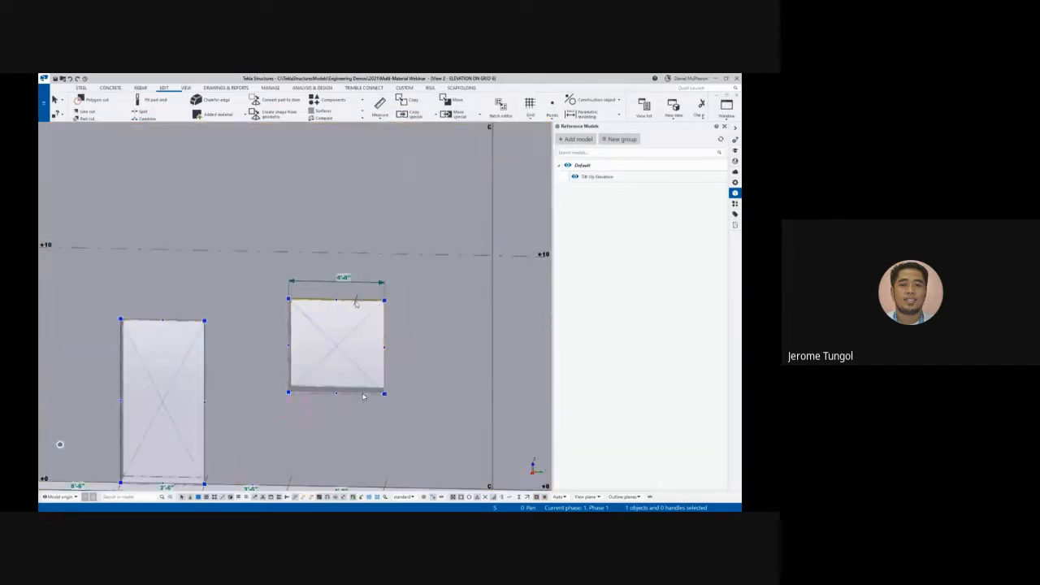
pyautogui.moveTo(355, 302)
pyautogui.mouseDown()
pyautogui.moveTo(355, 260)
pyautogui.moveTo(353, 299)
pyautogui.mouseUp()
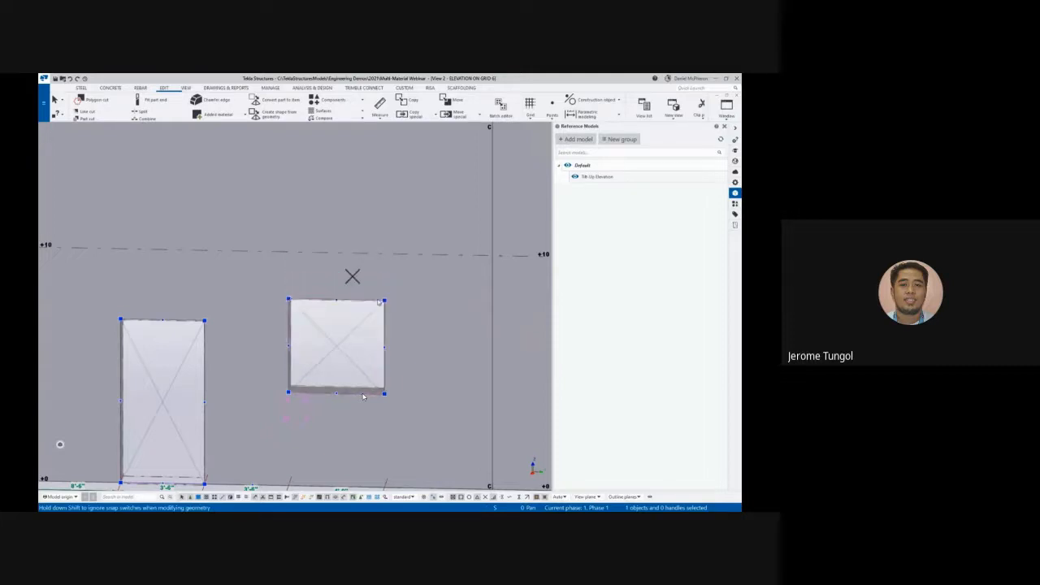
# Raise the wall's top corner at grid A from the +20 level to the reference elevation's upper line
pyautogui.scroll(-6, 371, 325)
pyautogui.scroll(-1, 363, 396)
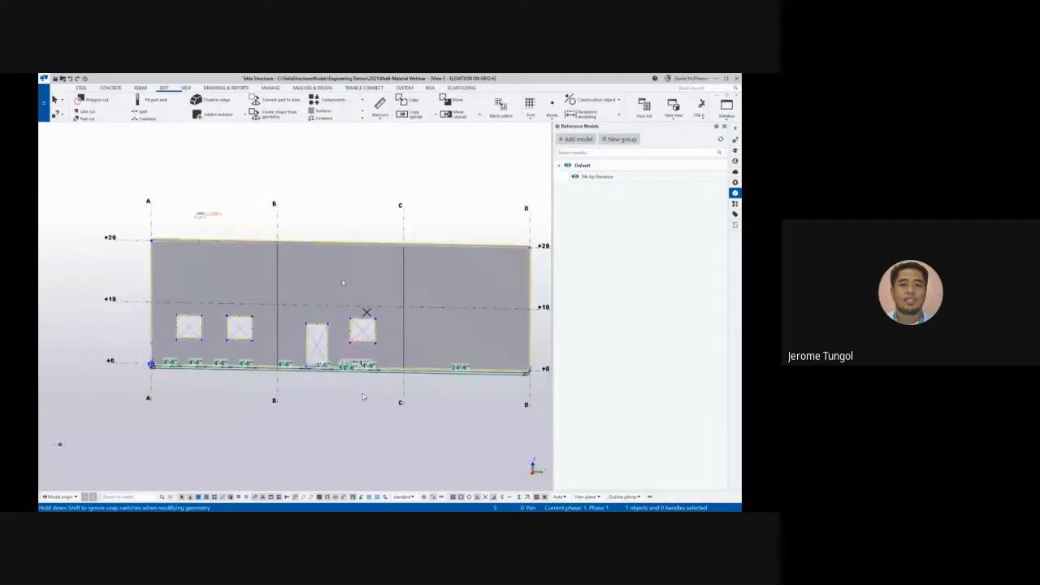
pyautogui.moveTo(340, 244)
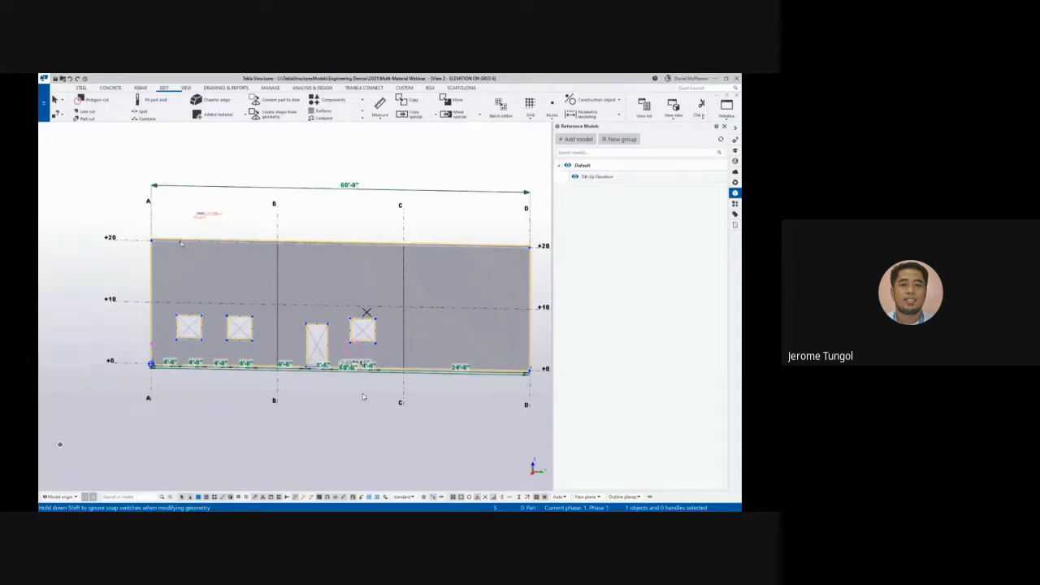
pyautogui.scroll(4, 342, 246)
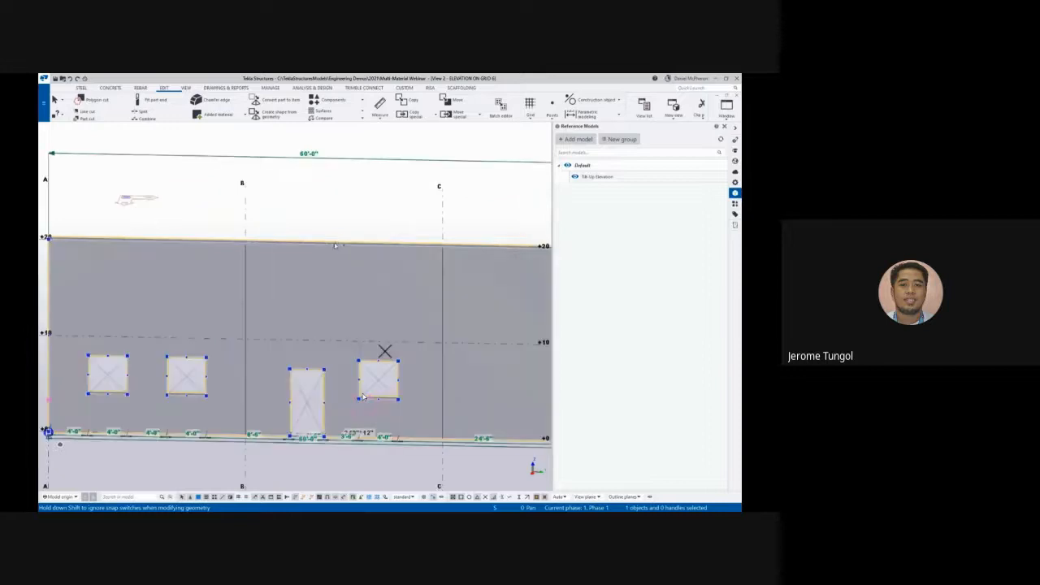
pyautogui.scroll(-3, 344, 246)
pyautogui.scroll(2, 141, 240)
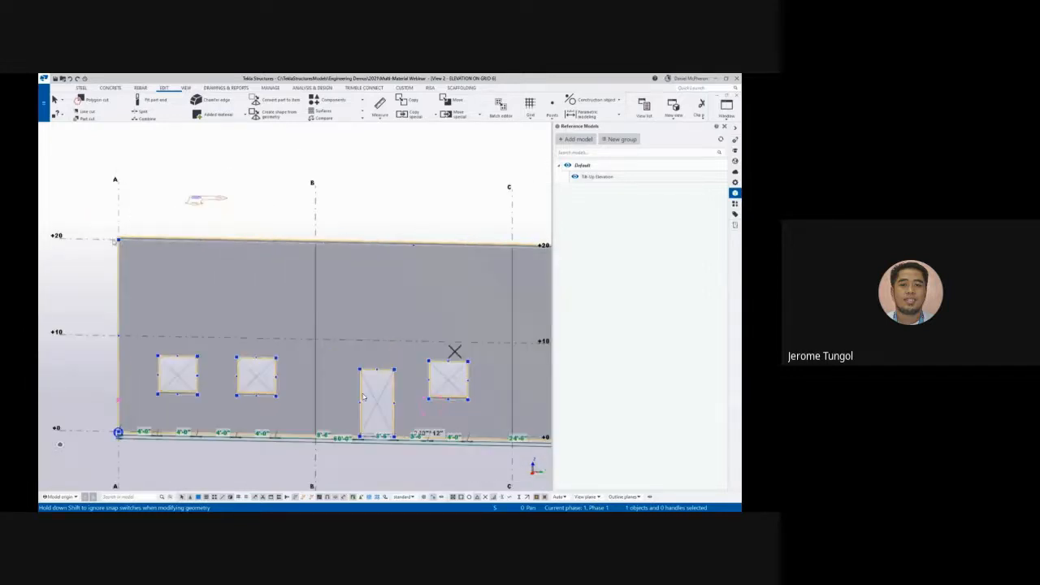
pyautogui.moveTo(118, 239); pyautogui.dragTo(119, 230)
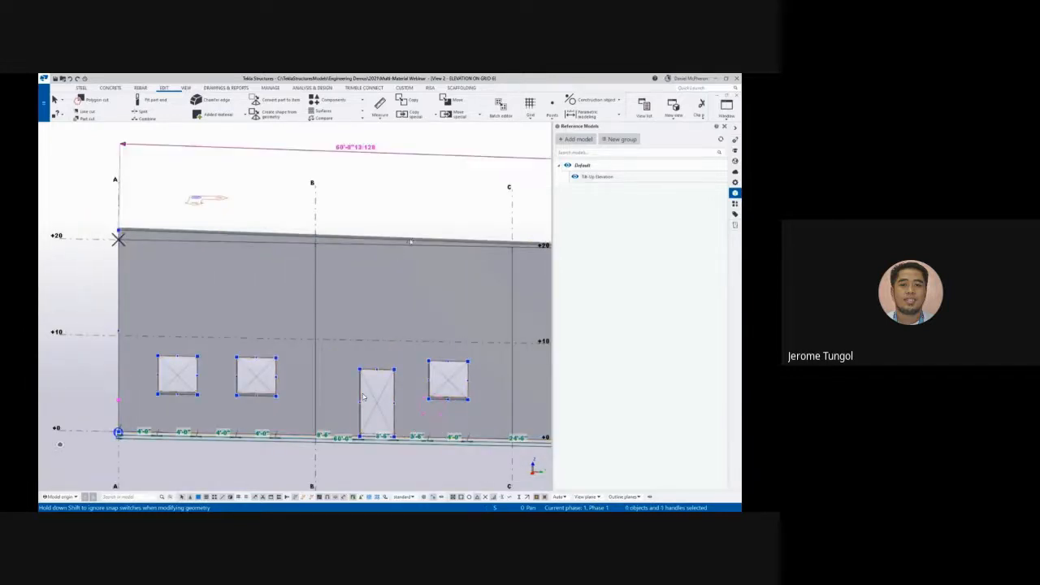
# Add a corner to the wall's top edge at grid B and raise it to the reference elevation's upper line
pyautogui.click(413, 240)
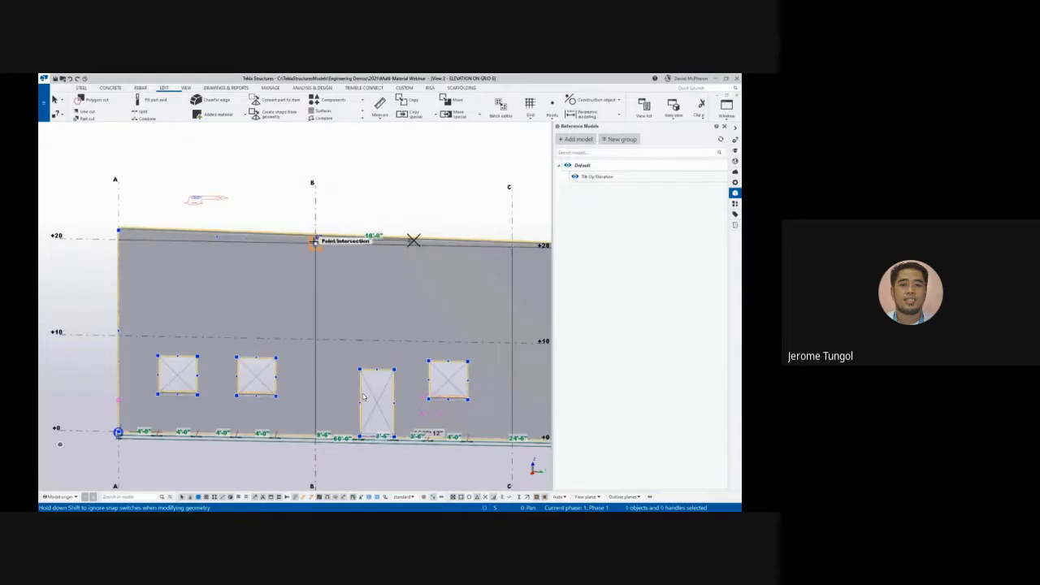
pyautogui.click(315, 242)
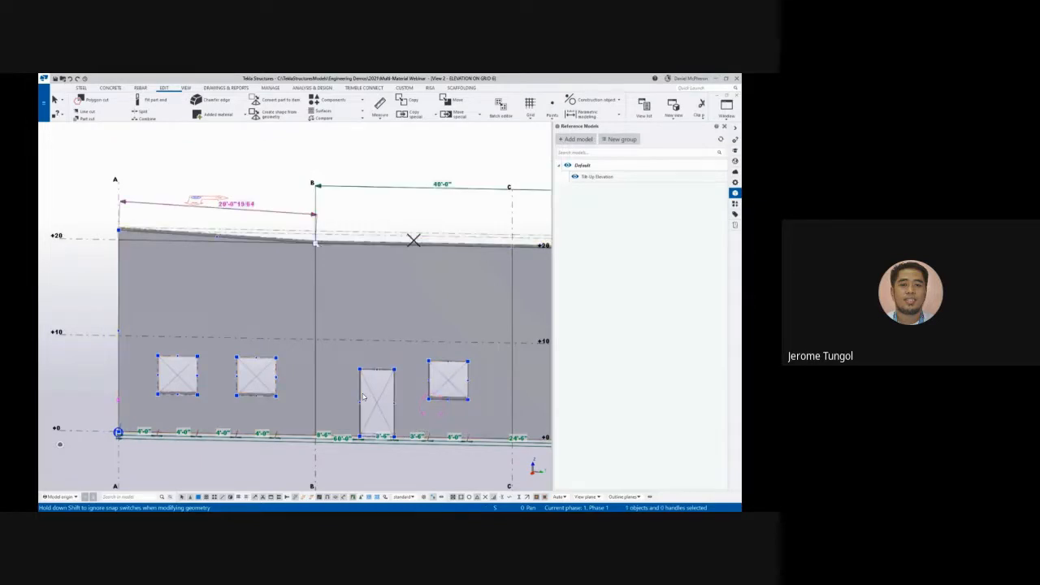
pyautogui.click(315, 242)
pyautogui.moveTo(315, 236); pyautogui.dragTo(315, 233)
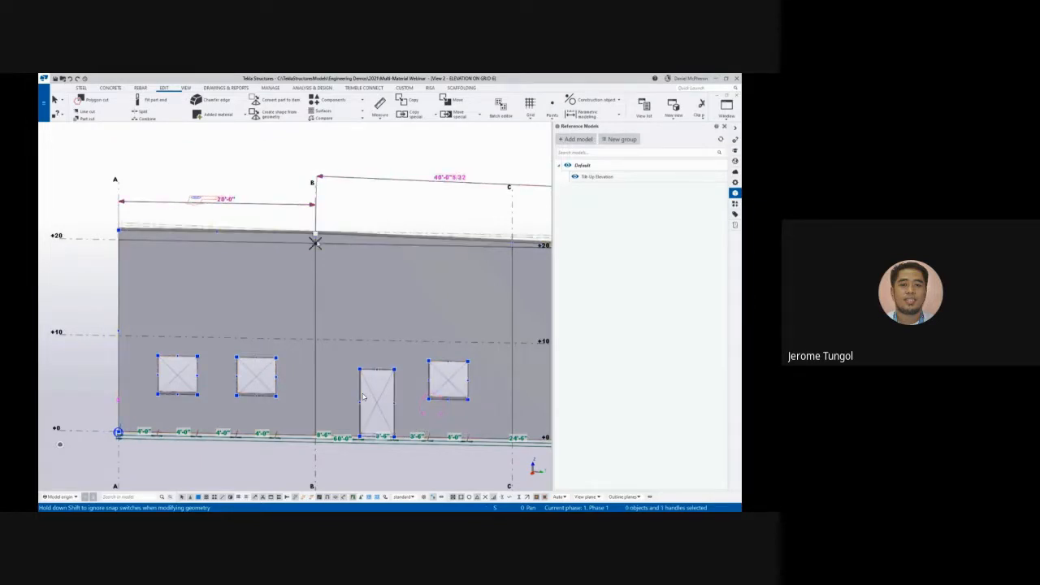
# Add a second top-edge corner at grid B on the +20 level so the wall steps down vertically there
pyautogui.moveTo(494, 241); pyautogui.dragTo(420, 241, button='middle')
pyautogui.click(439, 244)
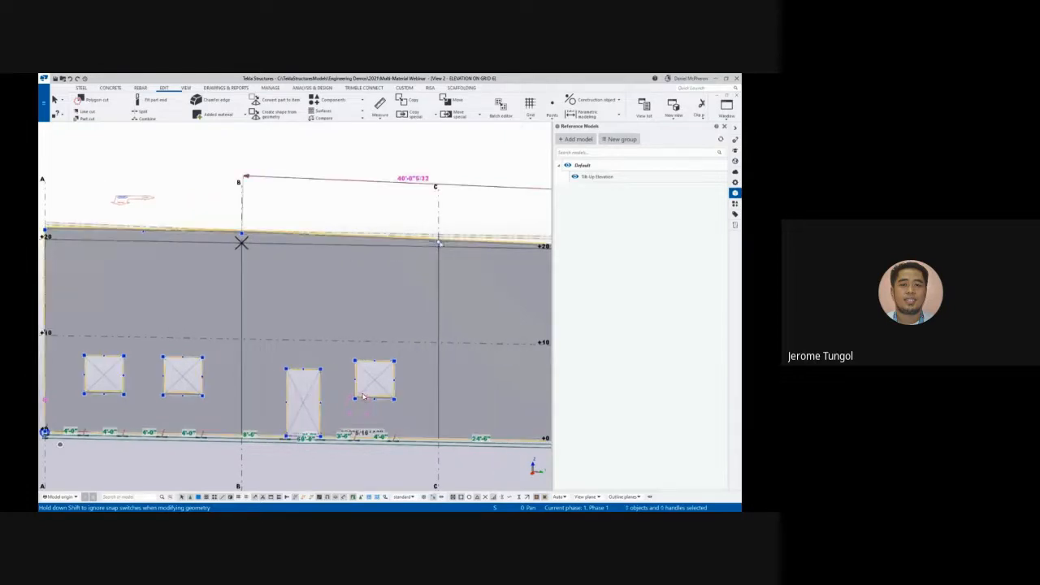
pyautogui.moveTo(439, 243); pyautogui.dragTo(242, 243)
pyautogui.scroll(-3, 363, 397)
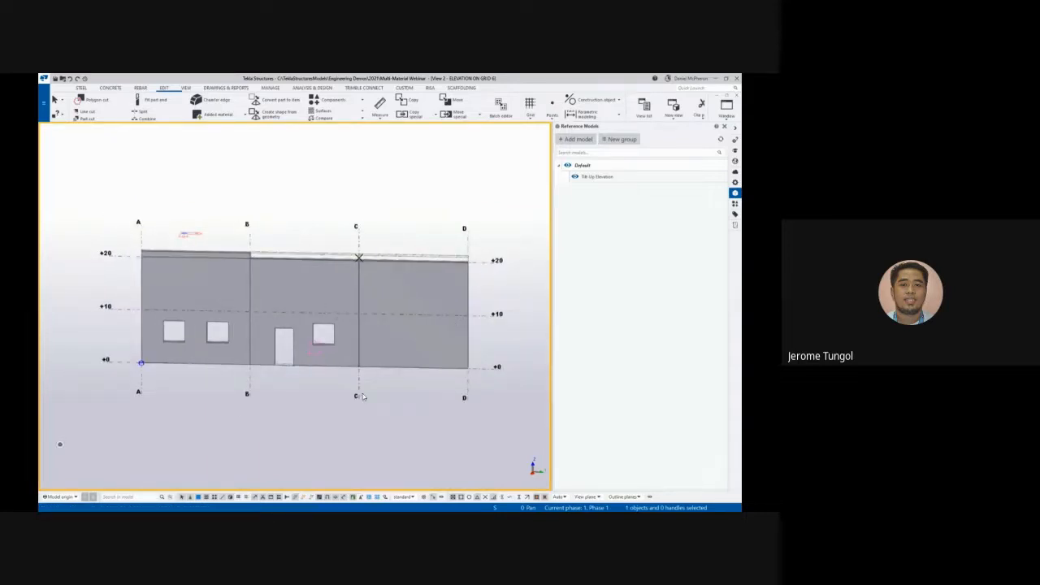
# Look over the gap and offset settings of the Wall layout seam component in the Tilt-Up group
pyautogui.click(734, 203)
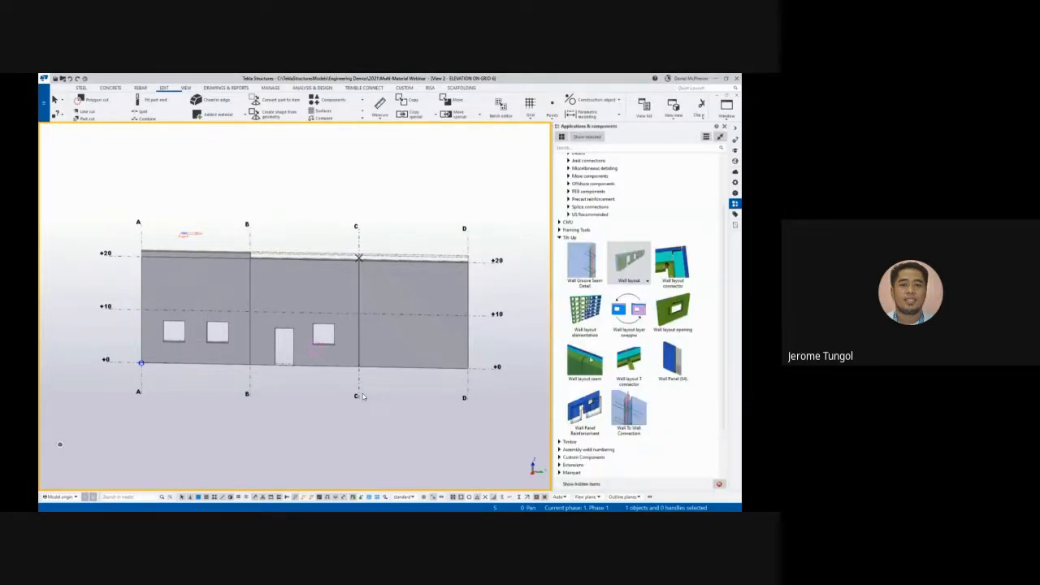
pyautogui.doubleClick(585, 359)
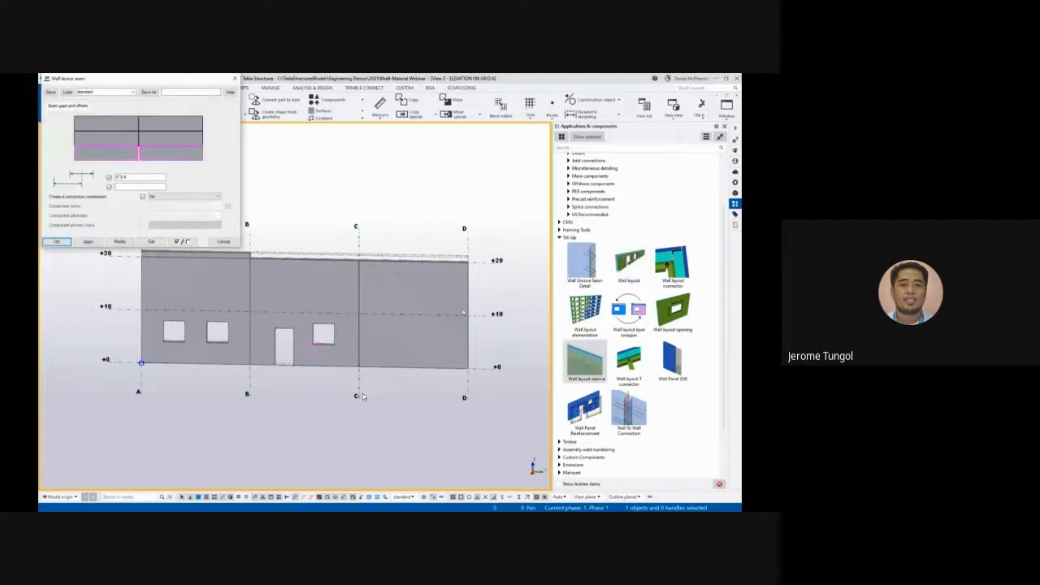
pyautogui.moveTo(209, 83); pyautogui.dragTo(317, 171)
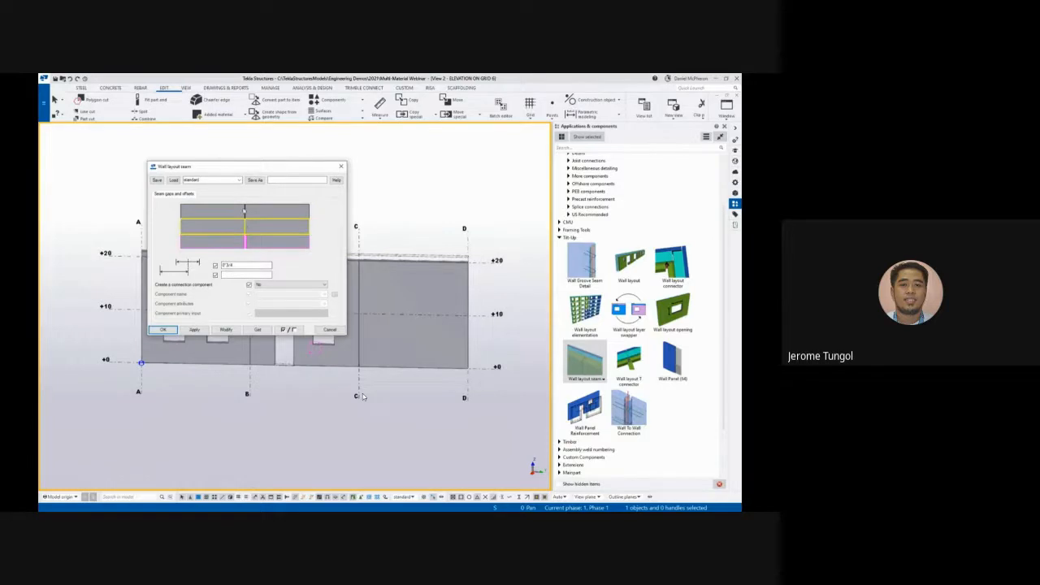
pyautogui.click(341, 166)
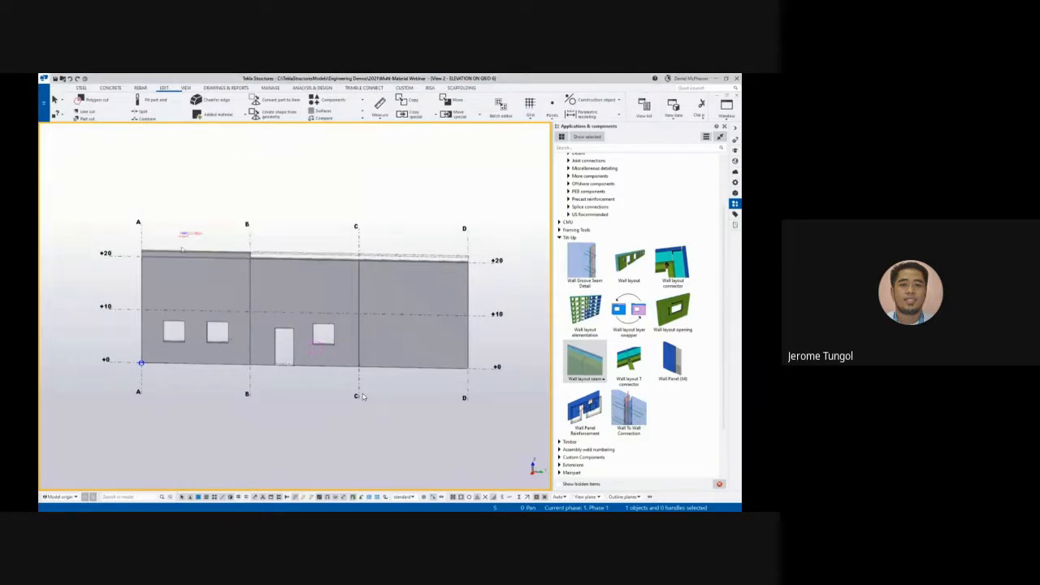
# Split the tilt-up wall with Wall layout seams at grid B and grid C
pyautogui.scroll(3, 363, 396)
pyautogui.scroll(-1, 363, 396)
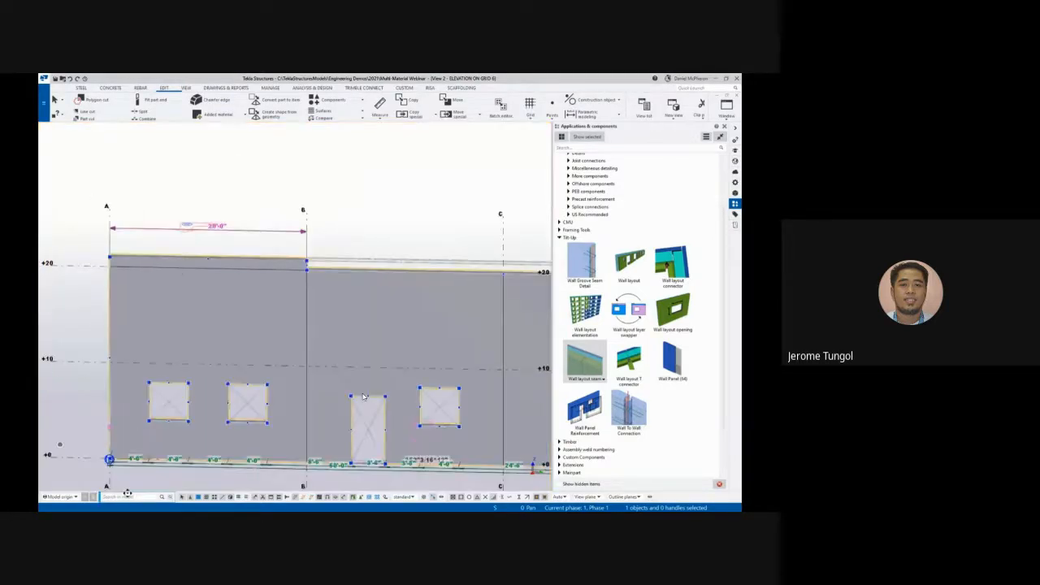
pyautogui.click(71, 447)
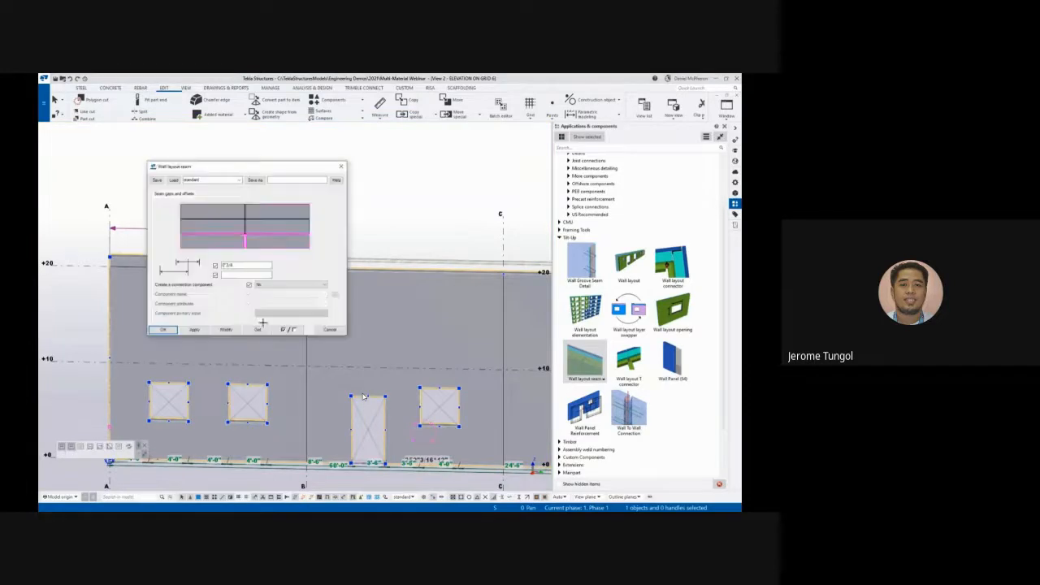
pyautogui.moveTo(240, 168); pyautogui.dragTo(610, 299)
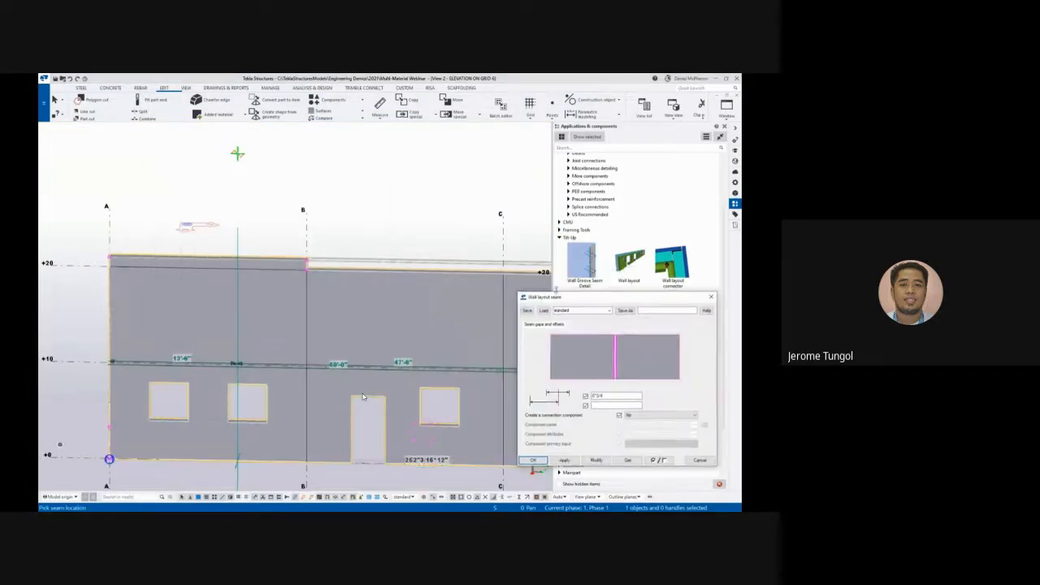
pyautogui.scroll(2, 300, 266)
pyautogui.click(300, 265)
pyautogui.scroll(-2, 301, 265)
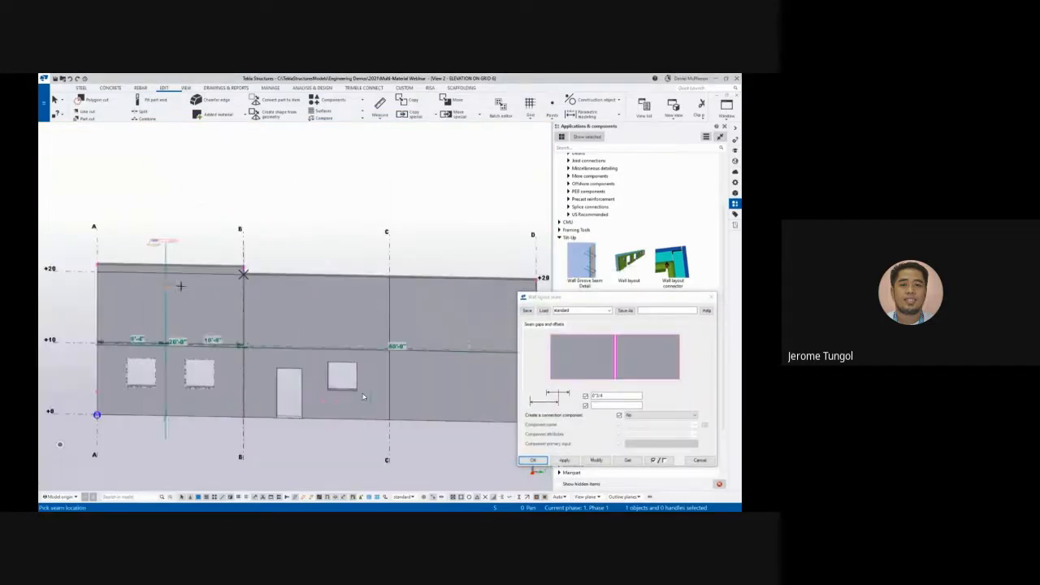
pyautogui.click(390, 277)
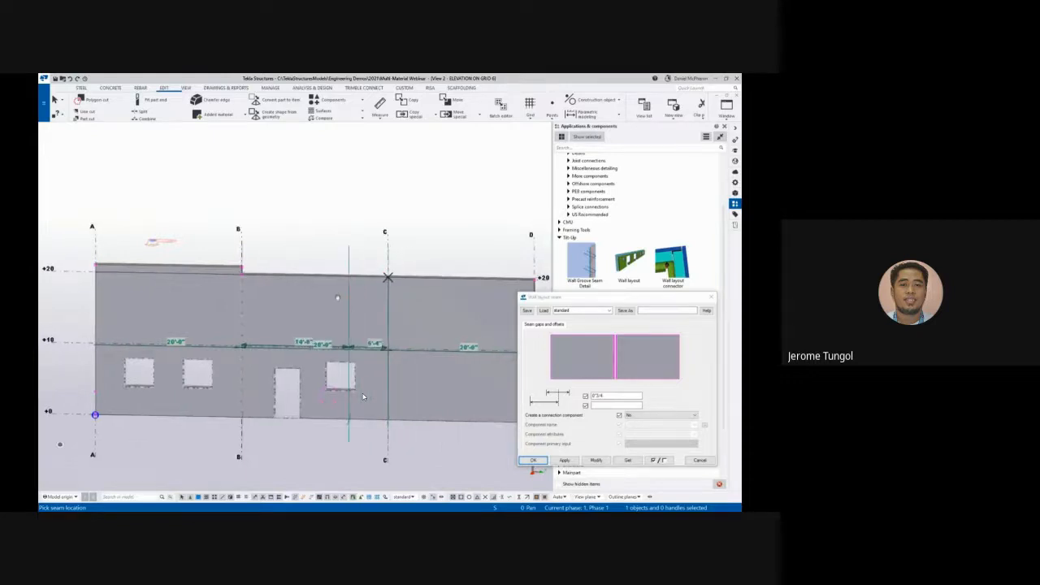
pyautogui.moveTo(338, 297); pyautogui.dragTo(315, 294, button='middle')
# End the seam placement, redraw the elevation view and switch selection to the objects inside components
pyautogui.middleClick(322, 230)
pyautogui.rightClick(322, 225)
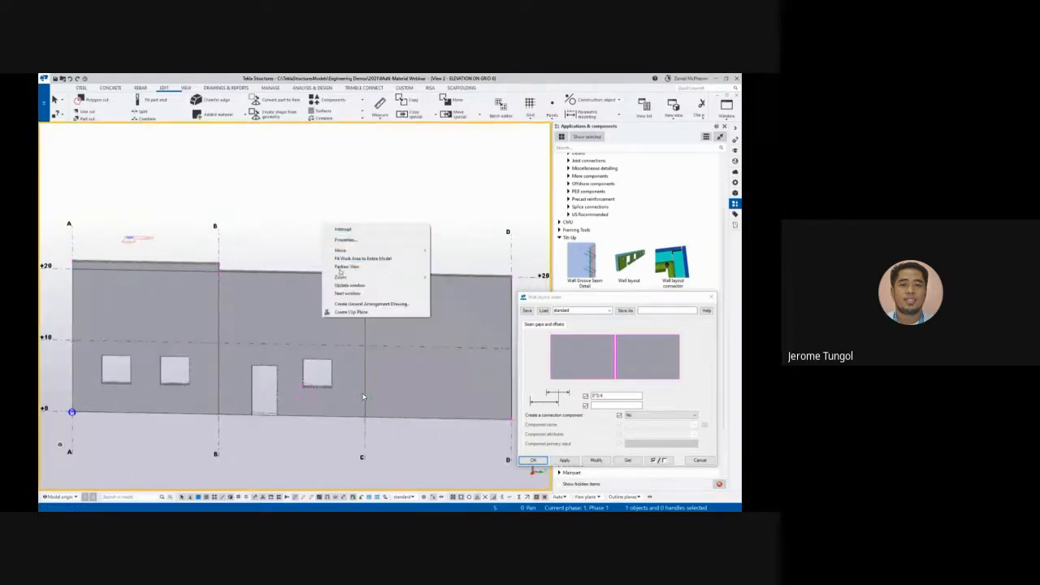
pyautogui.click(337, 267)
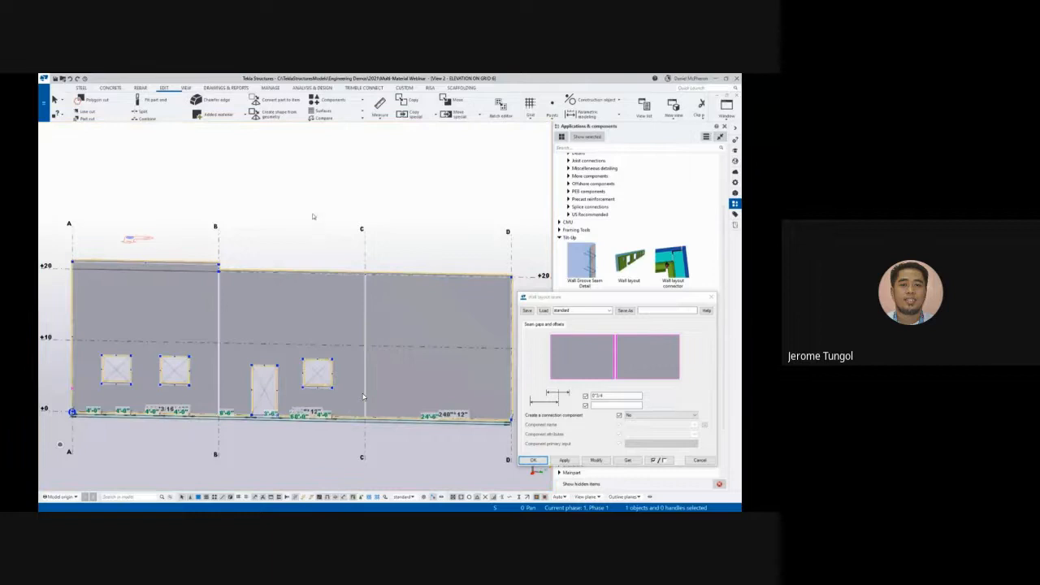
pyautogui.click(363, 498)
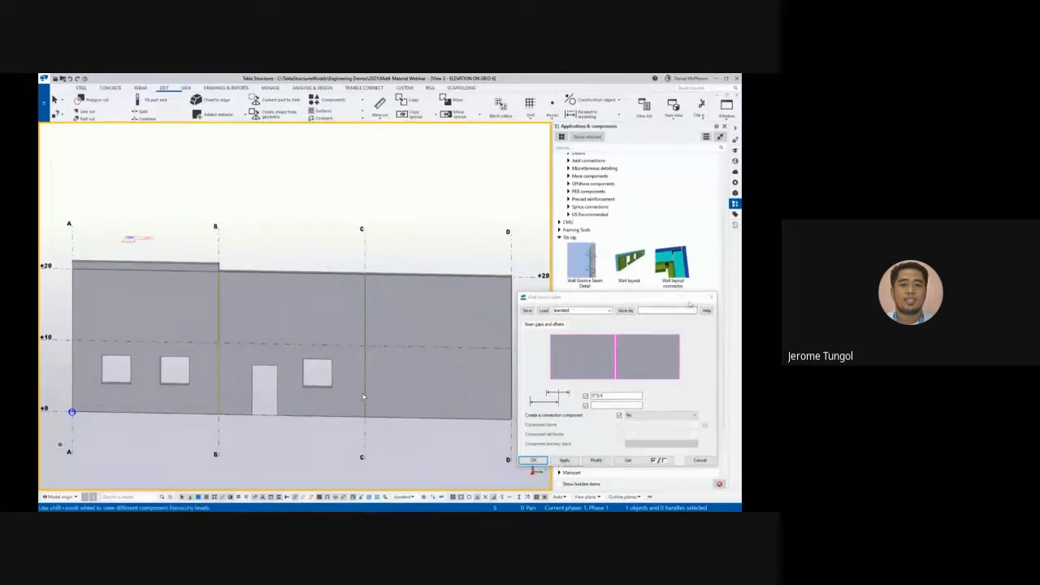
pyautogui.click(711, 297)
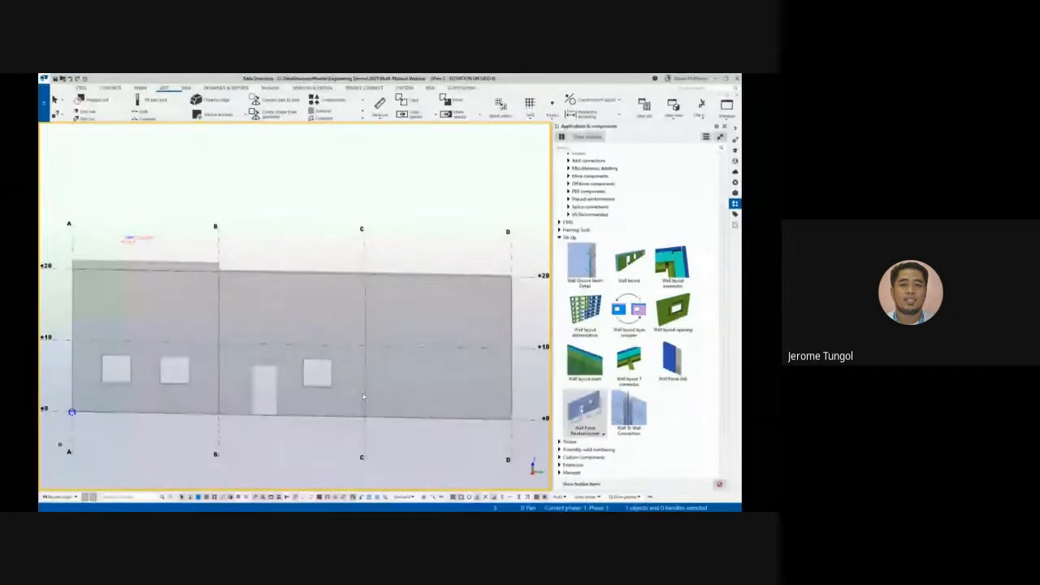
# Reinforce the three wall panels between grids A and D with the Wall Panel Reinforcement component, using its standard settings
pyautogui.click(582, 410)
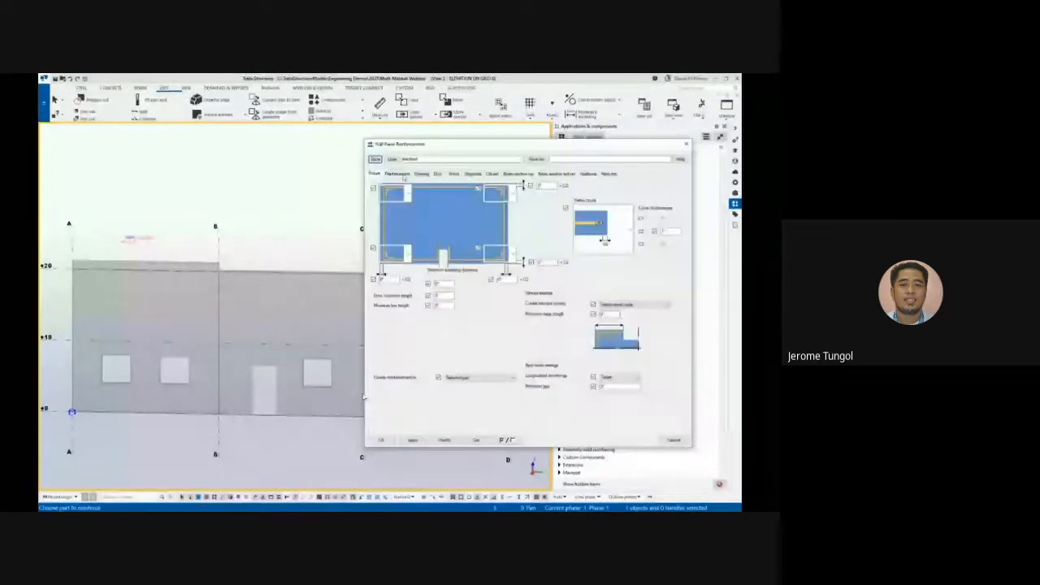
pyautogui.click(398, 173)
pyautogui.click(421, 173)
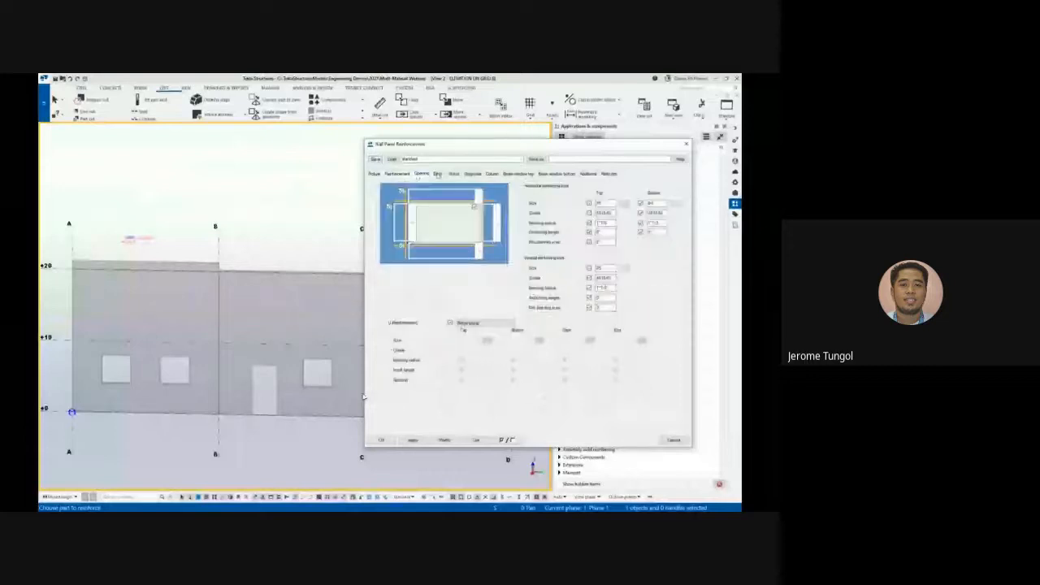
pyautogui.click(438, 175)
pyautogui.click(374, 174)
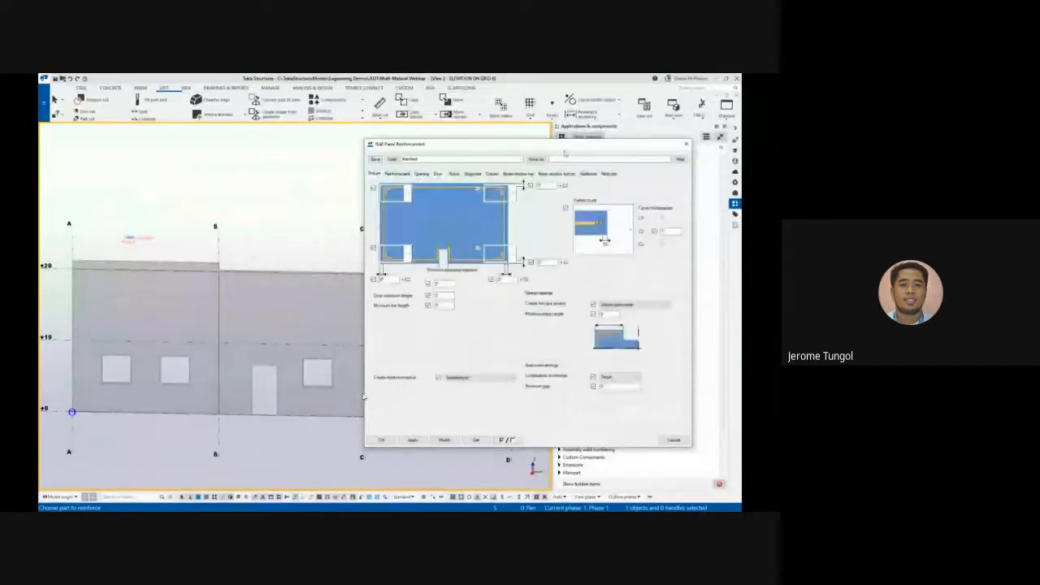
pyautogui.click(686, 144)
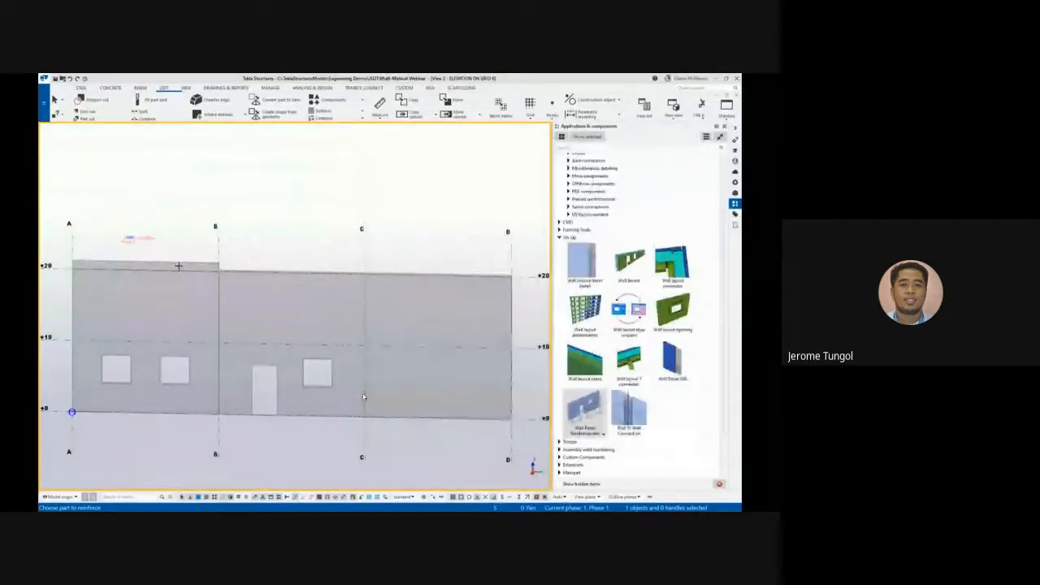
pyautogui.click(245, 271)
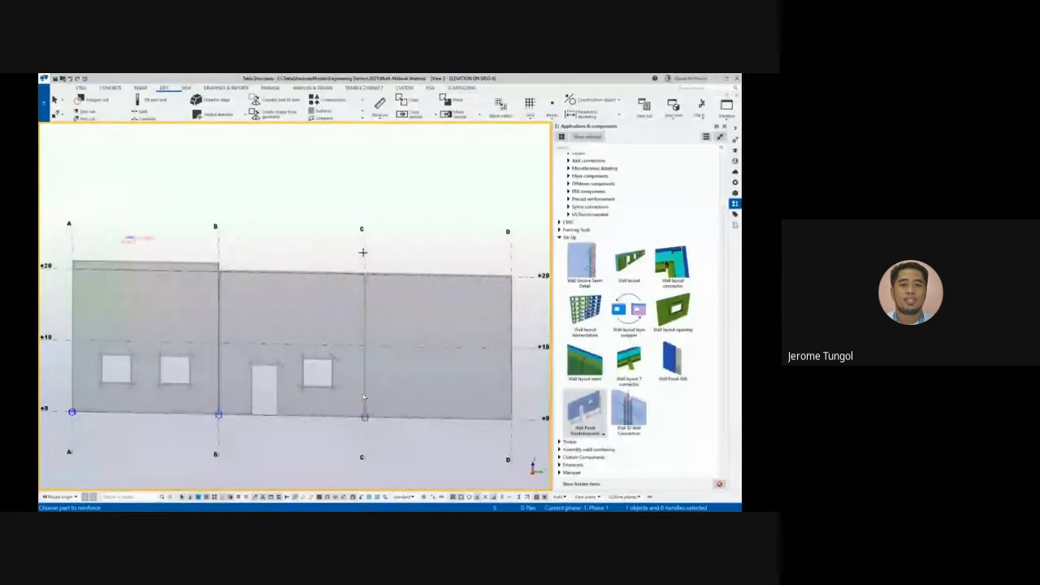
pyautogui.scroll(2, 363, 397)
pyautogui.scroll(-2, 364, 397)
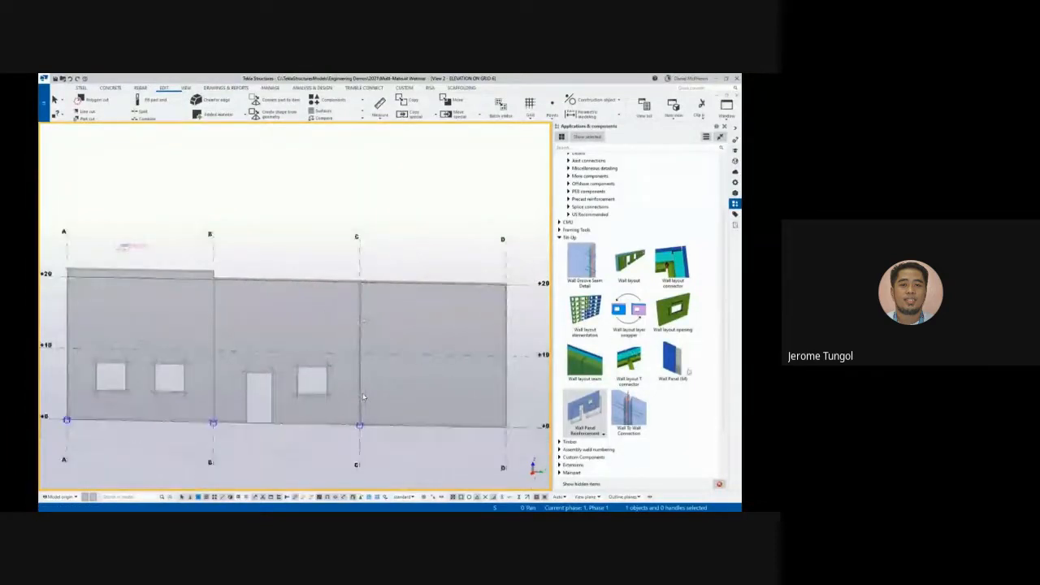
# Add the Wall Panel component with standard settings to each of the three panels between grids A and D
pyautogui.doubleClick(676, 363)
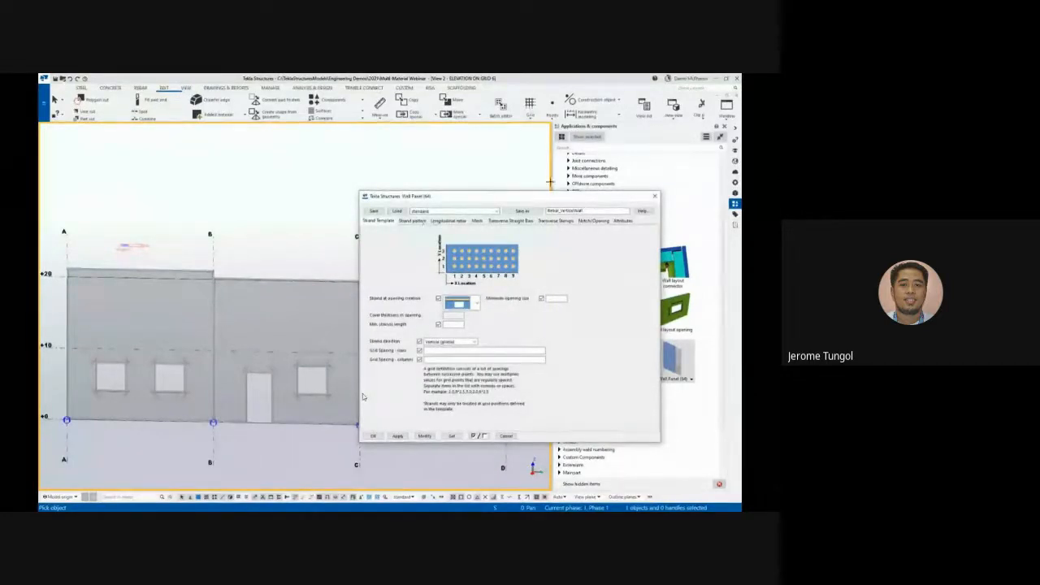
pyautogui.click(655, 196)
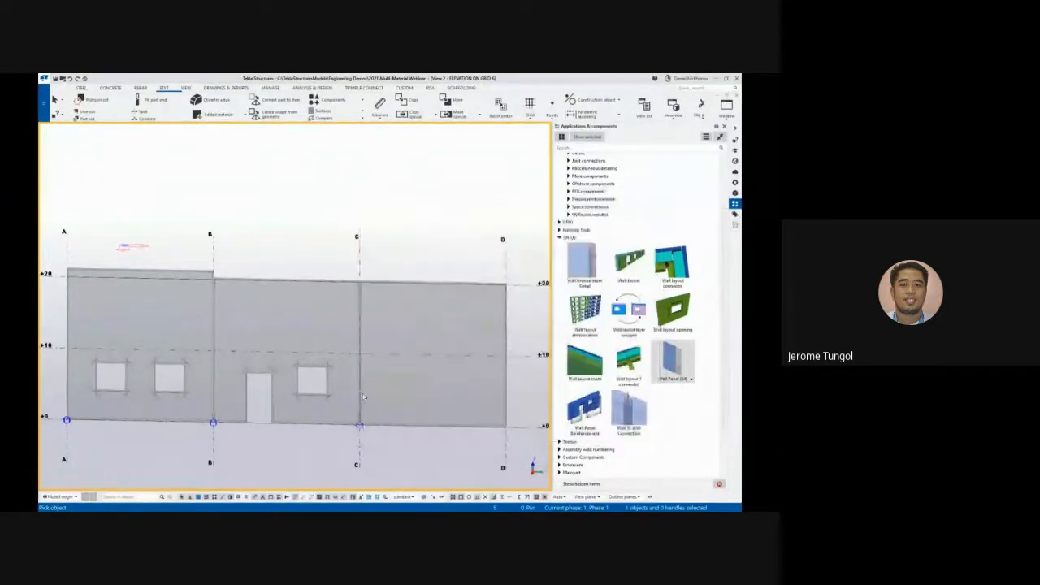
pyautogui.click(192, 272)
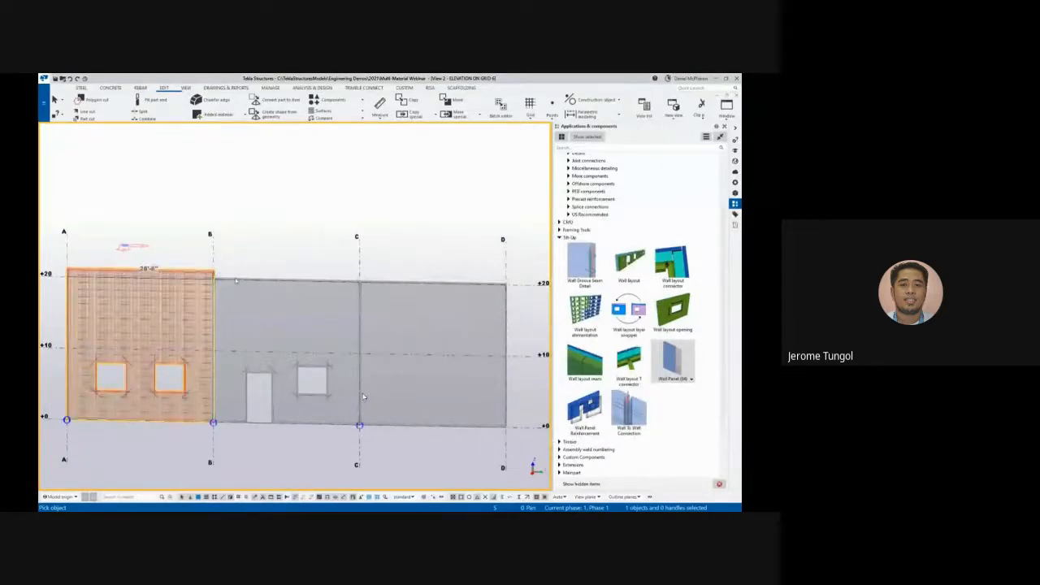
pyautogui.click(236, 280)
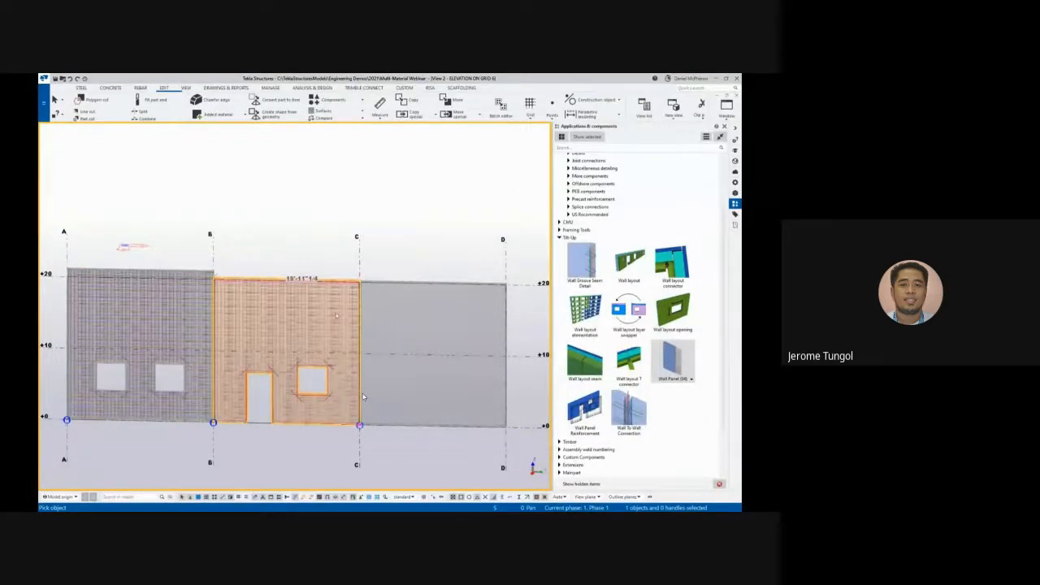
pyautogui.click(404, 283)
pyautogui.scroll(3, 363, 396)
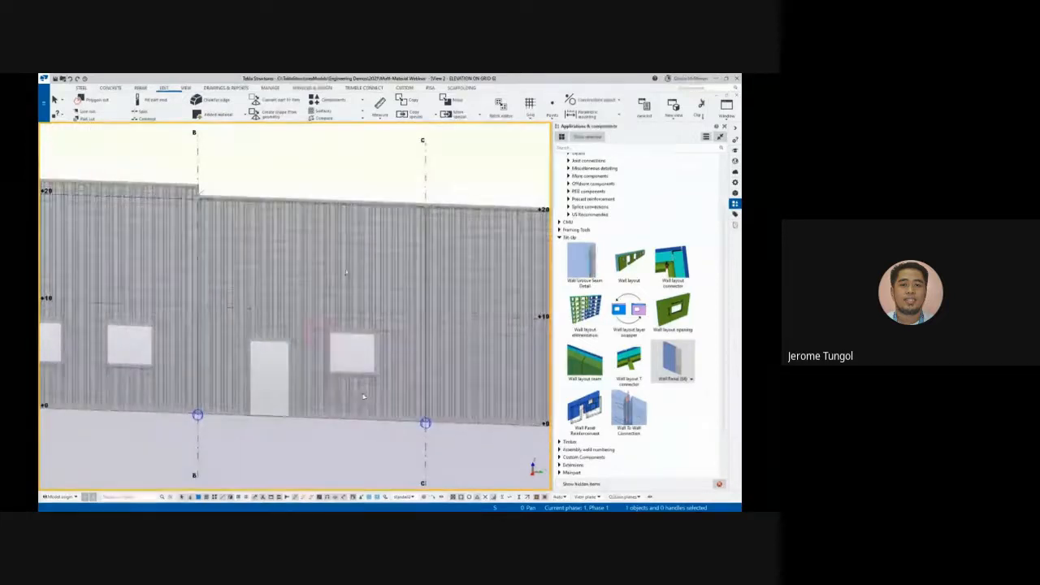
pyautogui.scroll(-2, 364, 397)
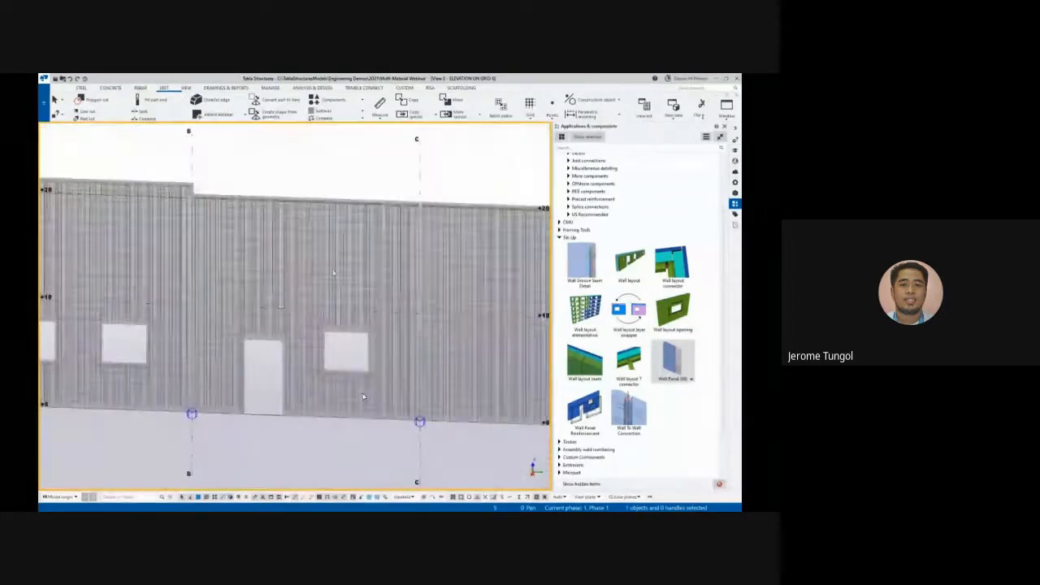
pyautogui.doubleClick(363, 396)
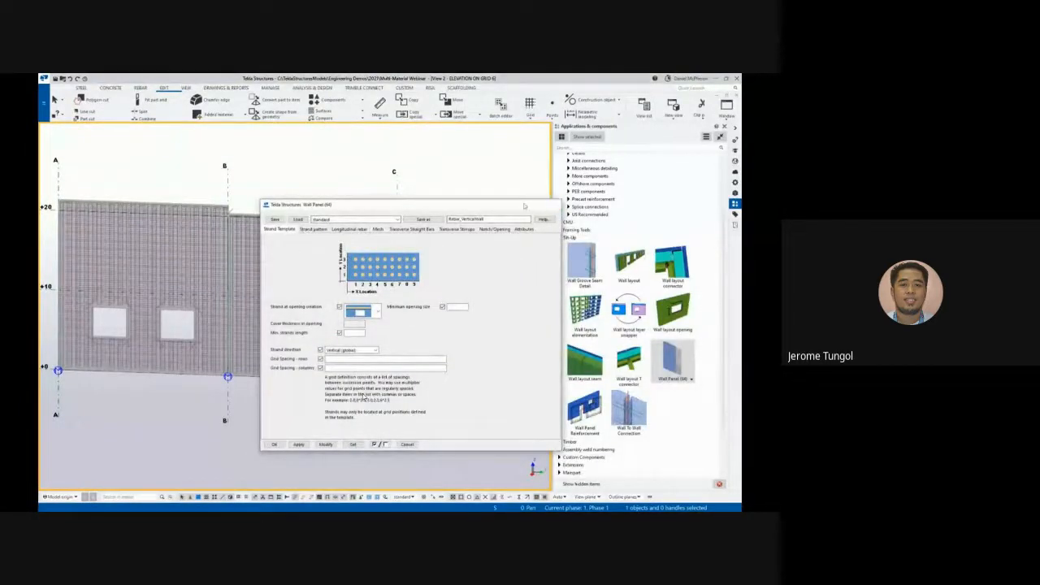
pyautogui.click(554, 205)
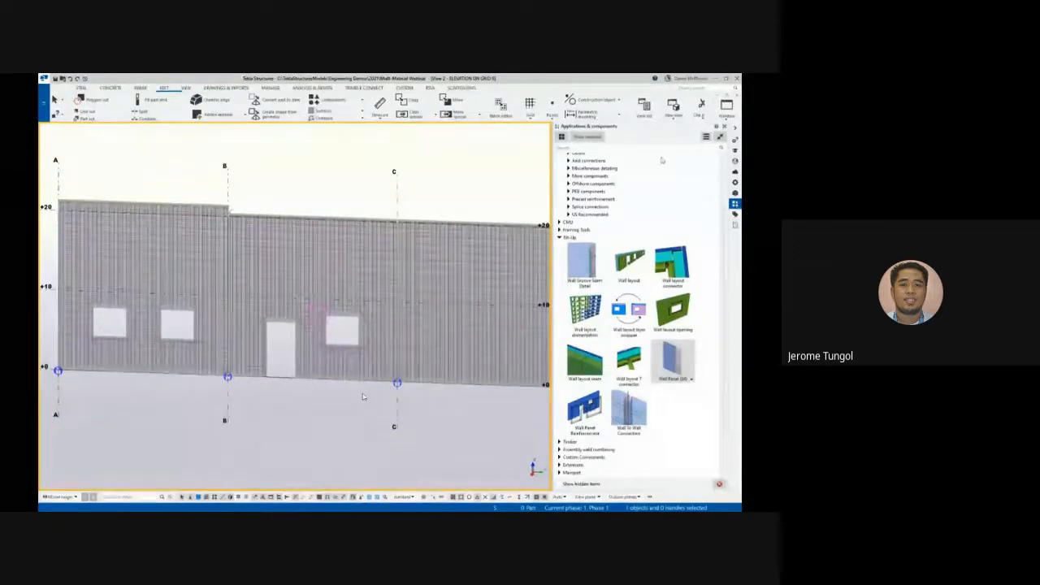
# Close the grid 6 elevation and show the 3D model view in plan
pyautogui.click(737, 95)
pyautogui.click(422, 181)
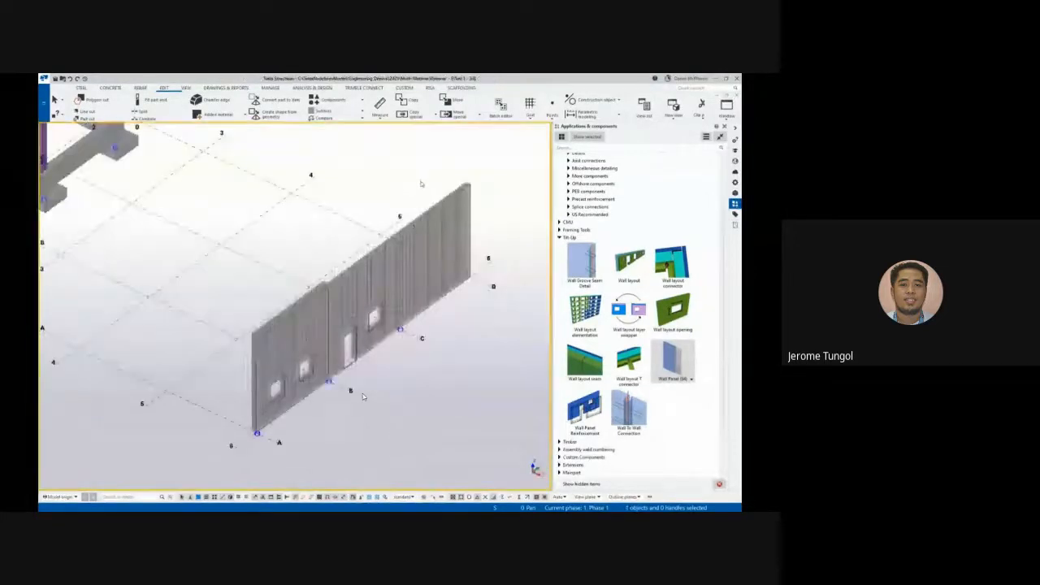
pyautogui.hotkey('ctrl', 'p')
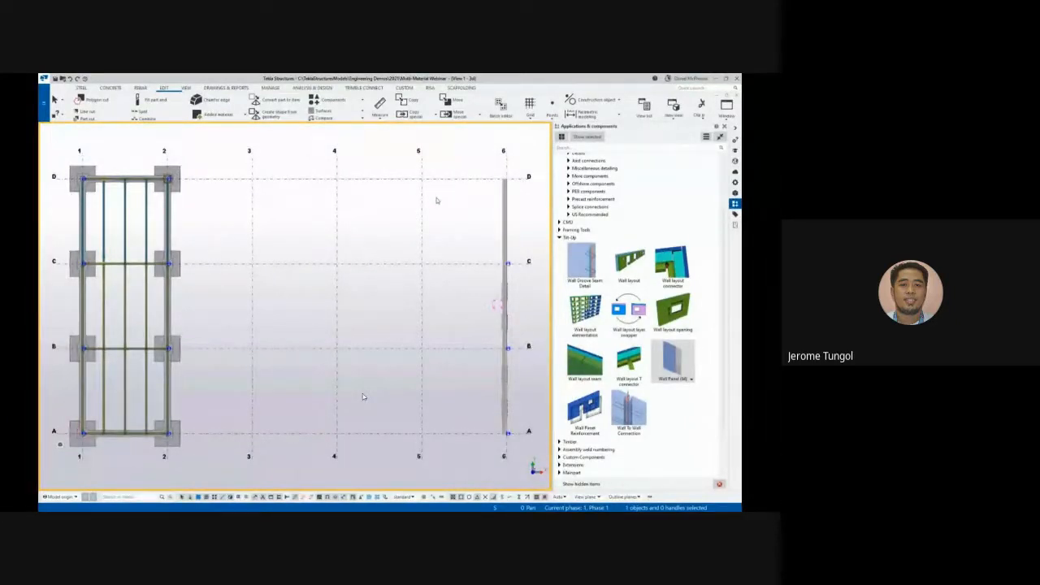
pyautogui.click(260, 369)
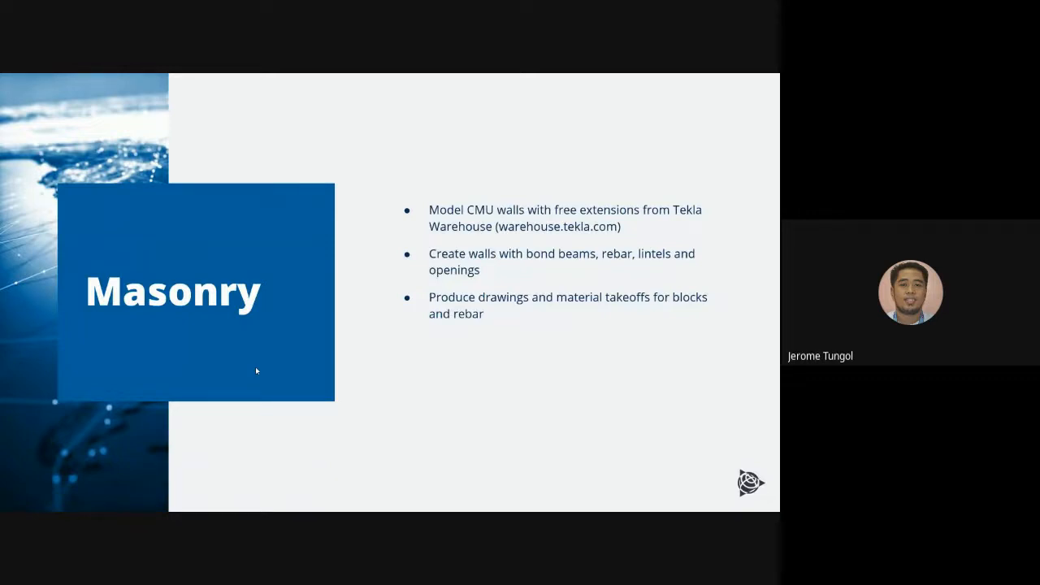
# Switch back to Tekla Structures and place a CMU Wall along grid D from grid 3 to grid 4
pyautogui.hotkey('alt', 'Tab')
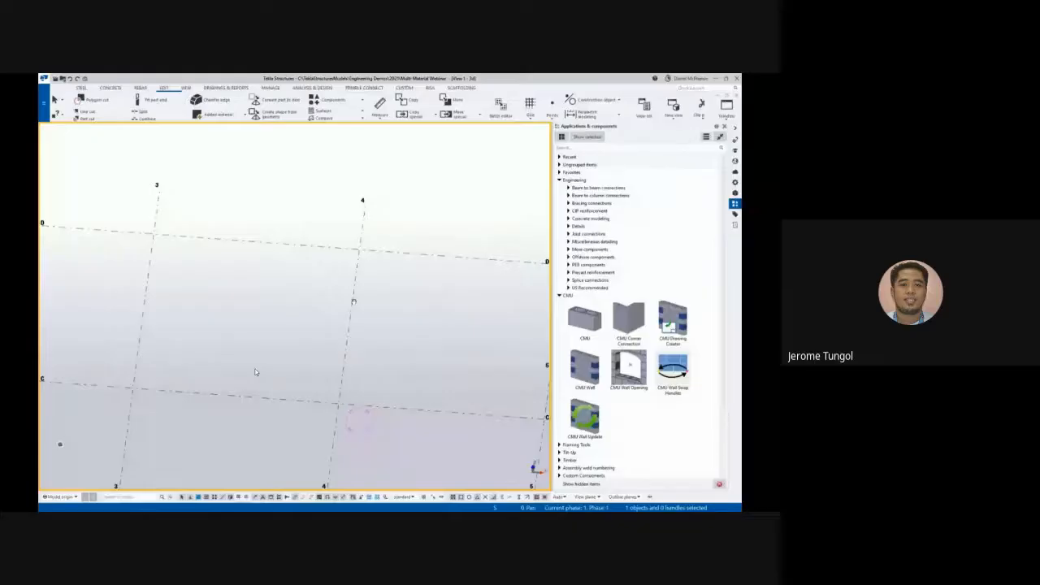
pyautogui.moveTo(278, 293); pyautogui.dragTo(255, 366, button='middle')
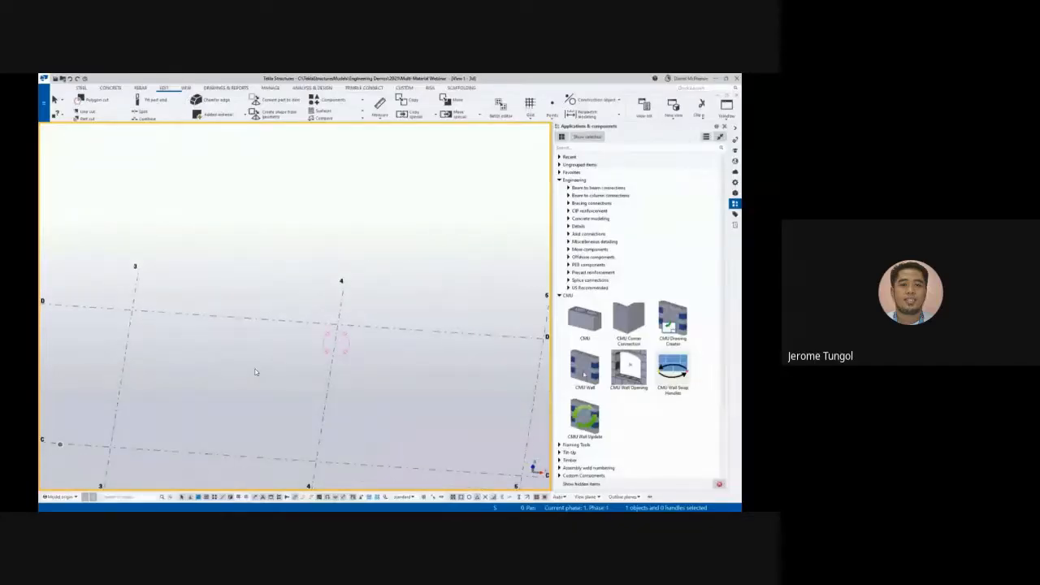
pyautogui.click(585, 370)
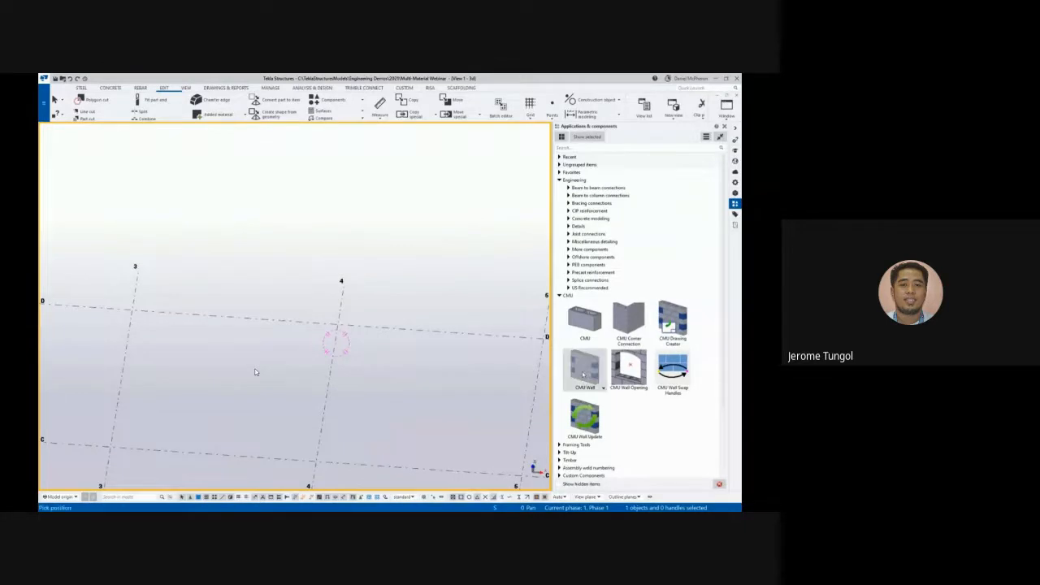
pyautogui.scroll(-2, 186, 320)
pyautogui.click(133, 309)
pyautogui.click(262, 322)
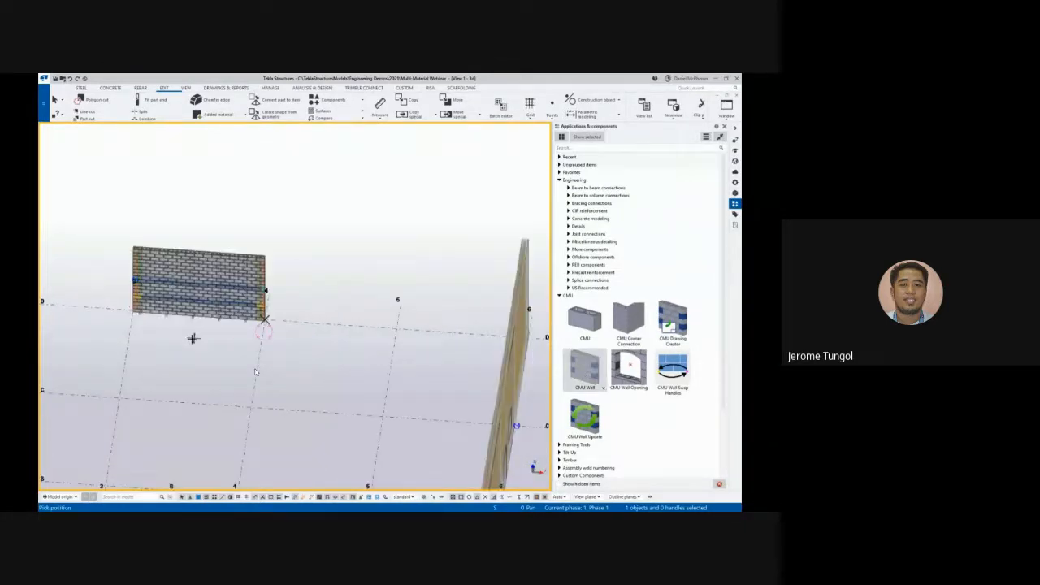
pyautogui.moveTo(190, 339); pyautogui.dragTo(236, 355, button='middle')
pyautogui.scroll(3, 254, 371)
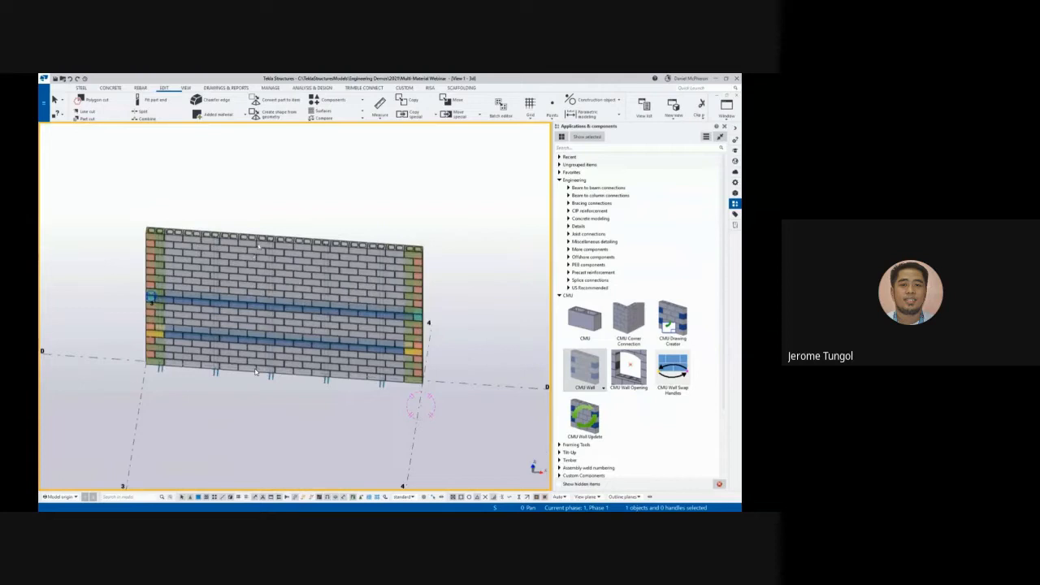
# Examine the CMU wall's attributes and browse the catalog of block shapes without choosing one
pyautogui.doubleClick(256, 372)
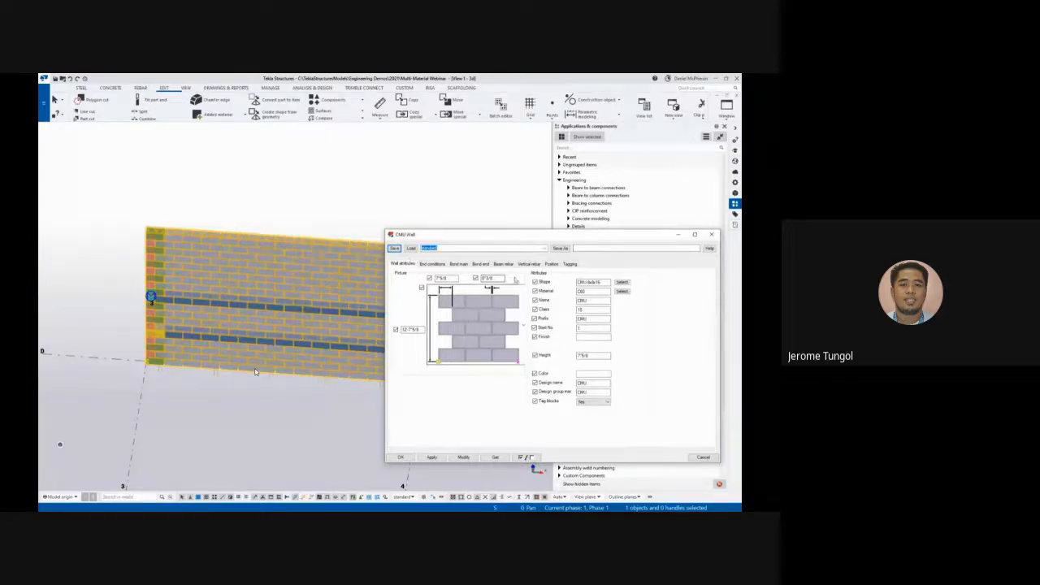
pyautogui.click(622, 282)
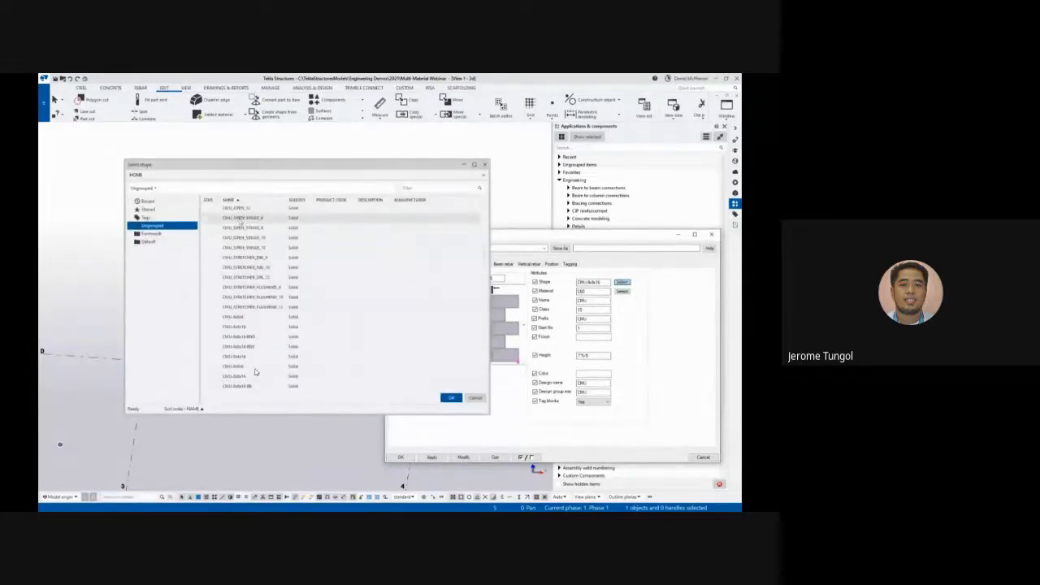
pyautogui.scroll(-12, 244, 220)
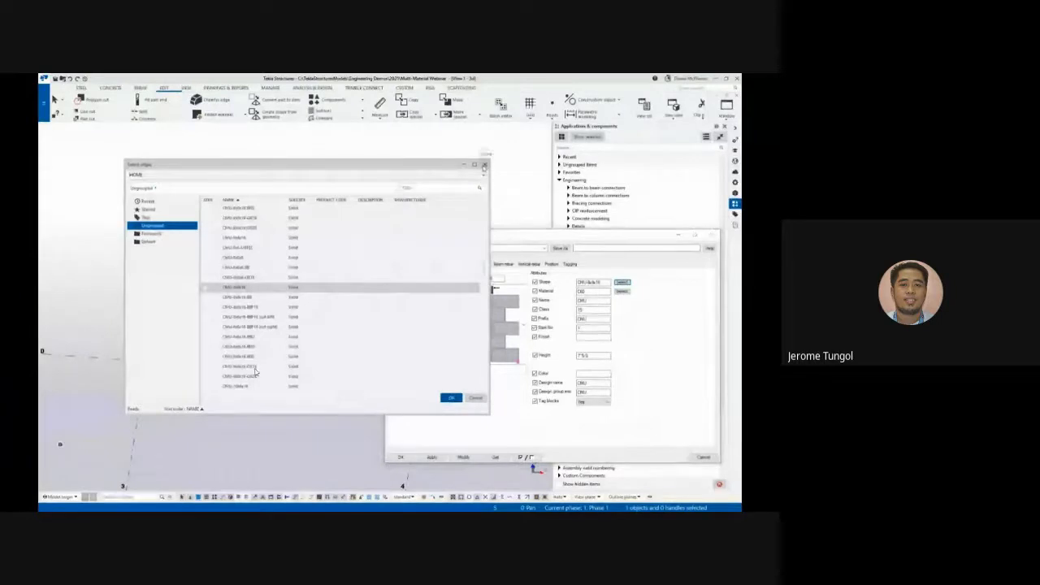
pyautogui.click(485, 165)
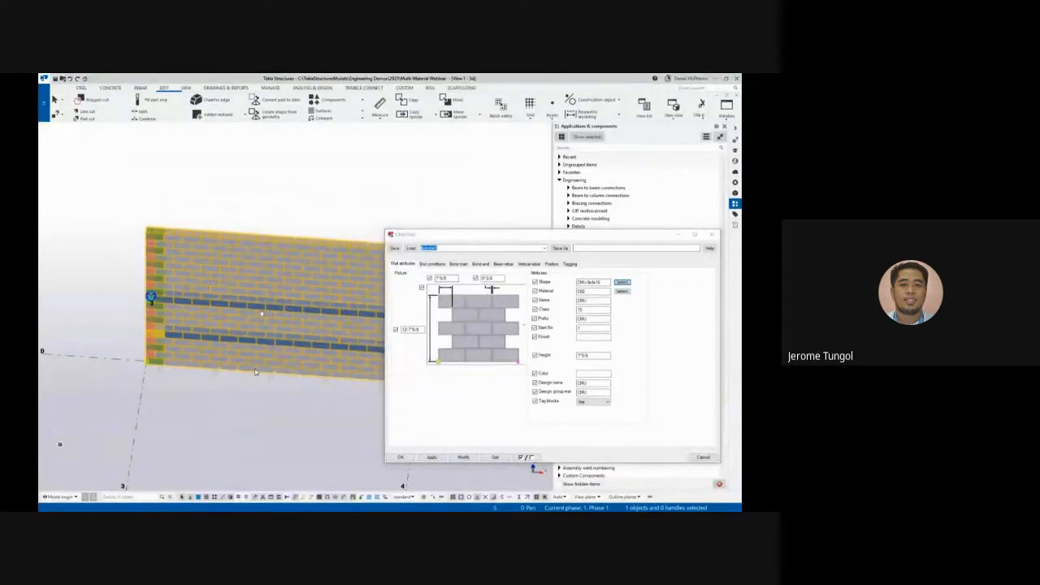
# Add row 15 to the CMU wall's bond beam rows so the list reads 5, 10, 15, and update the wall
pyautogui.moveTo(271, 315); pyautogui.dragTo(214, 308, button='middle')
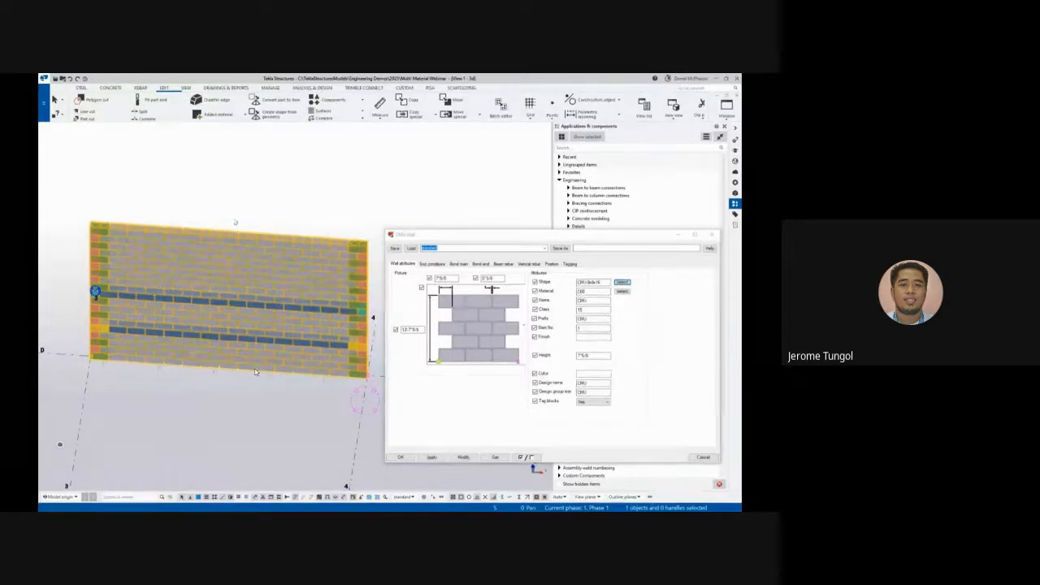
pyautogui.scroll(2, 255, 371)
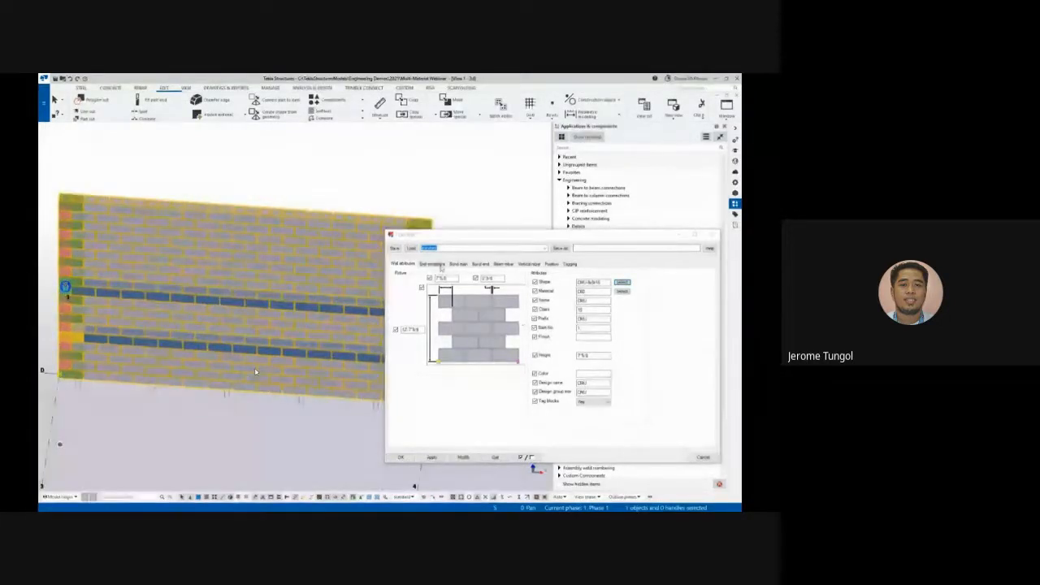
pyautogui.click(455, 266)
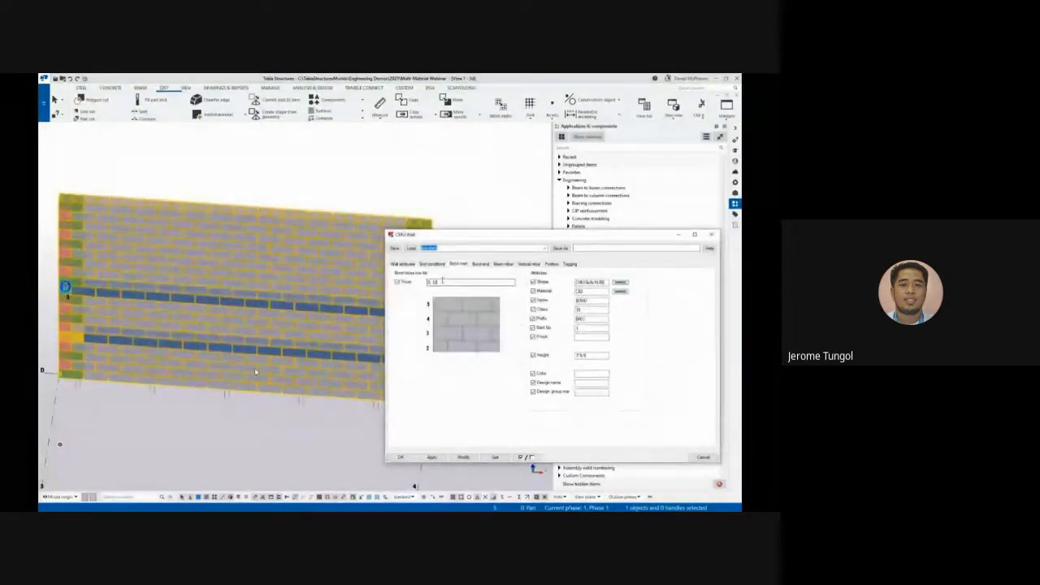
pyautogui.write(', 15')
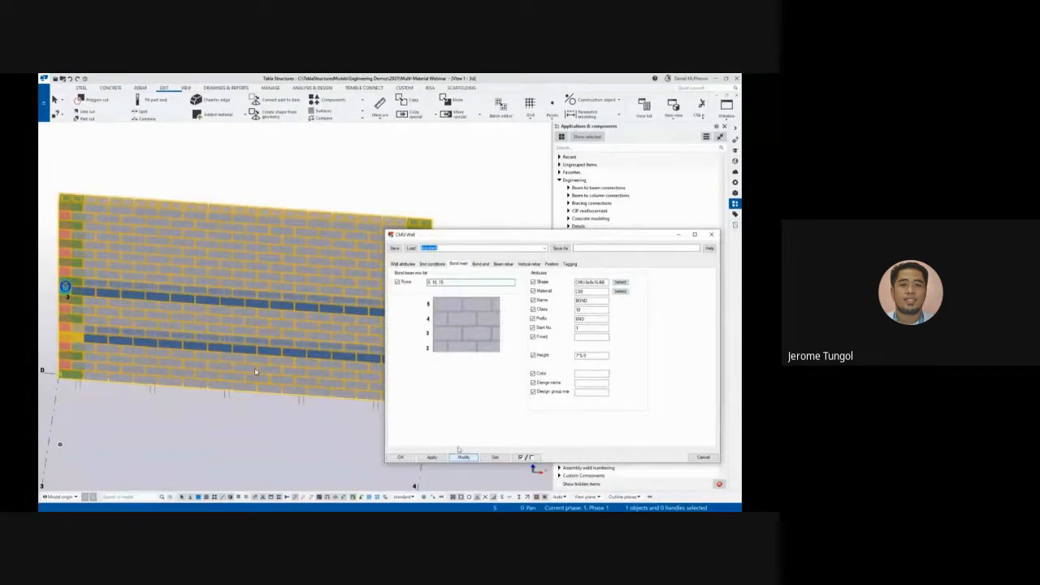
pyautogui.click(463, 457)
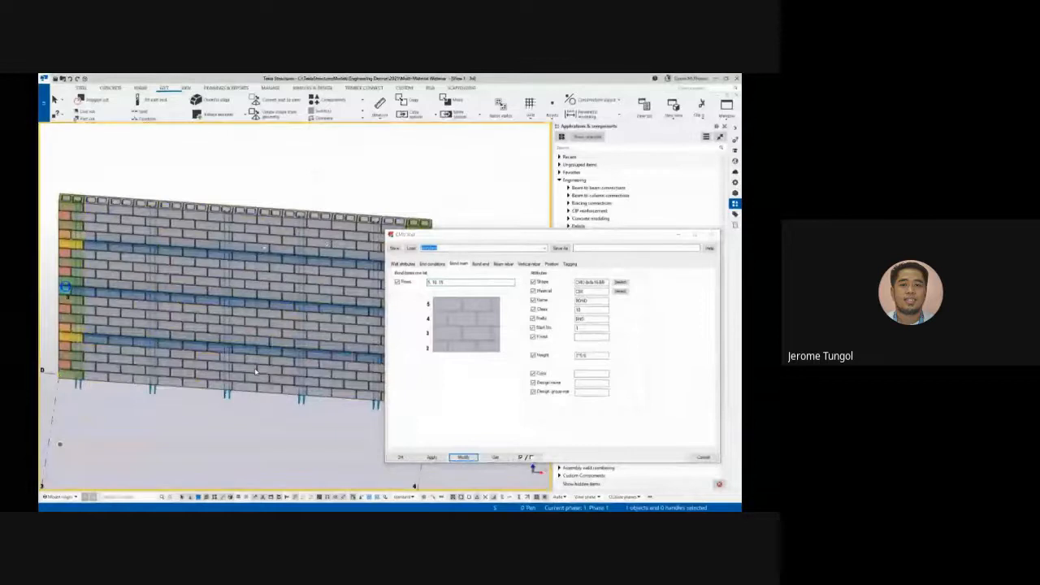
# Review the CMU wall's horizontal beam rebar and vertical rebar settings against the bars in the model, and close the wall's properties
pyautogui.scroll(5, 255, 371)
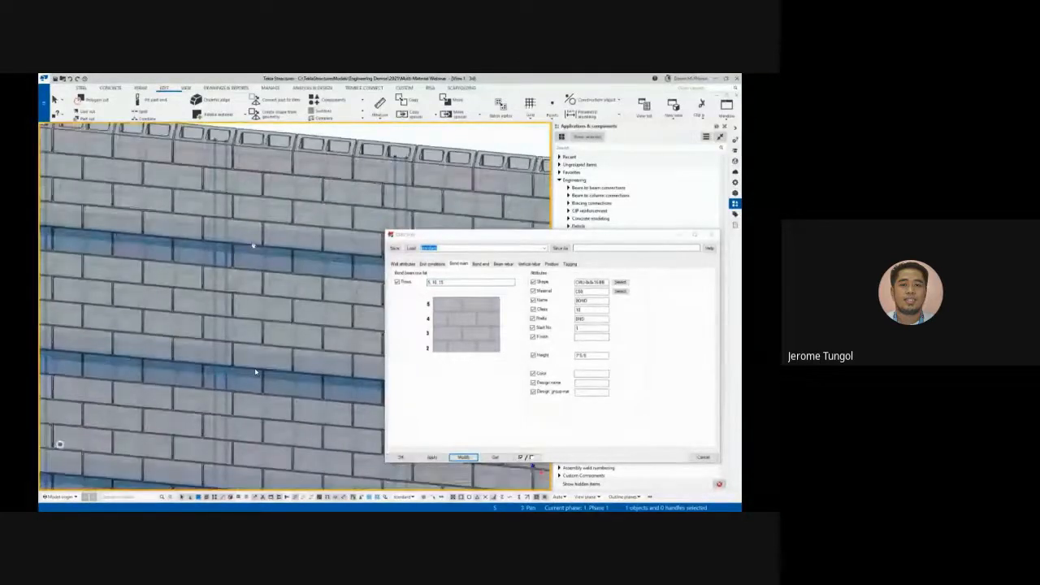
pyautogui.click(498, 264)
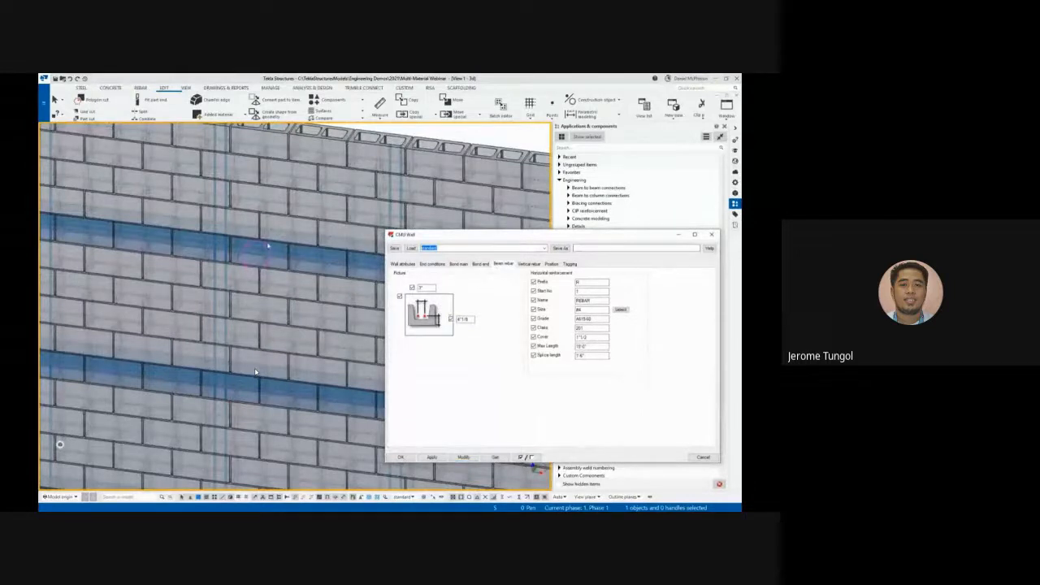
pyautogui.click(529, 264)
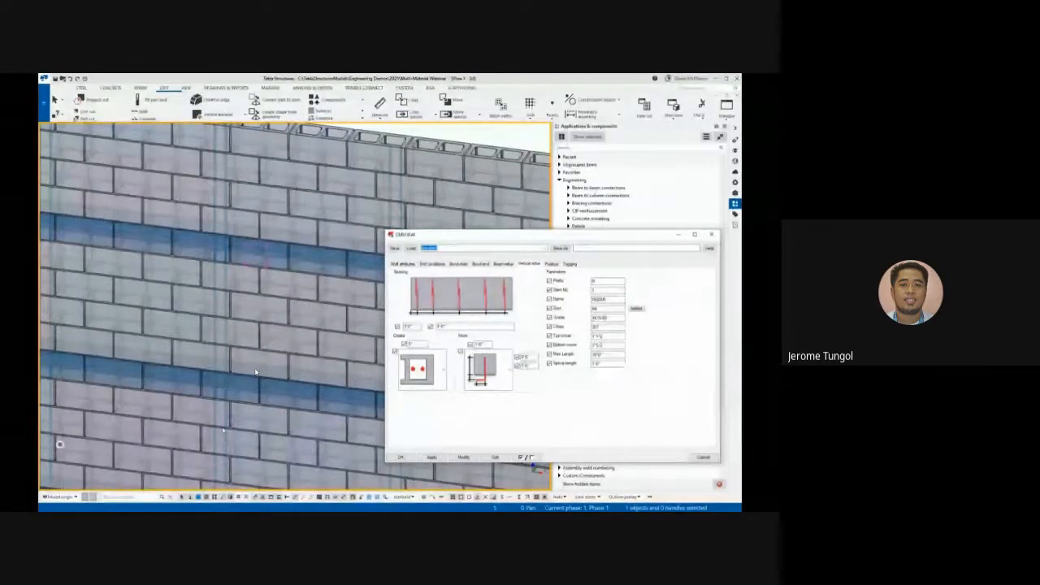
pyautogui.keyDown('ctrl'); pyautogui.moveTo(224, 430); pyautogui.dragTo(259, 365, button='middle'); pyautogui.keyUp('ctrl')
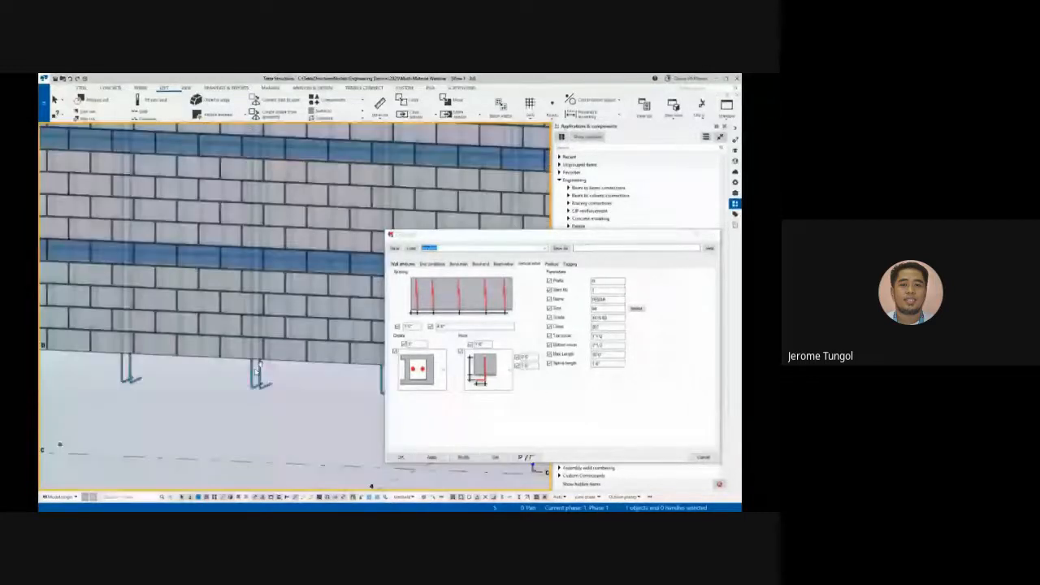
pyautogui.scroll(-4, 259, 365)
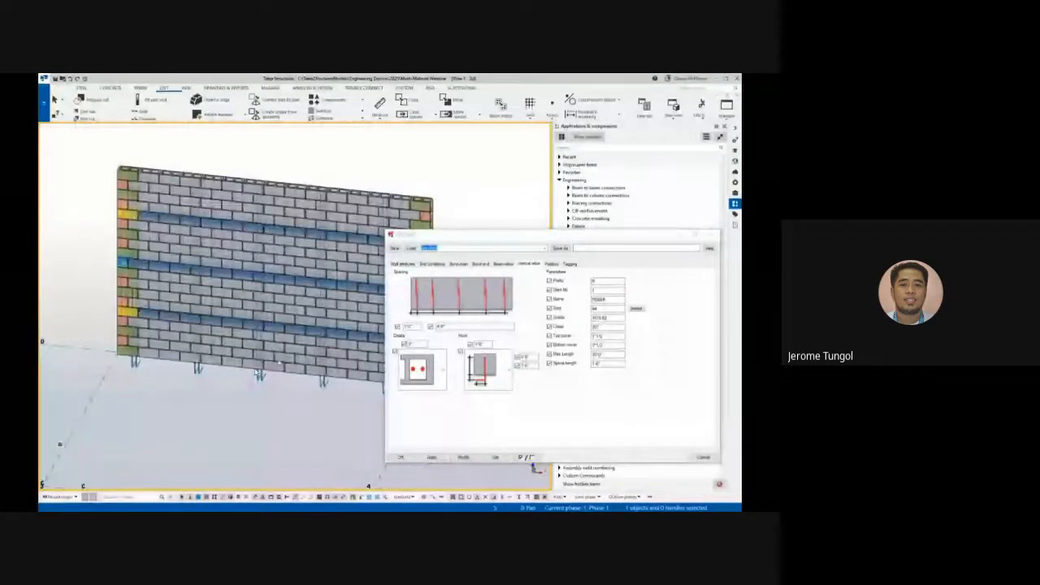
pyautogui.scroll(-3, 257, 373)
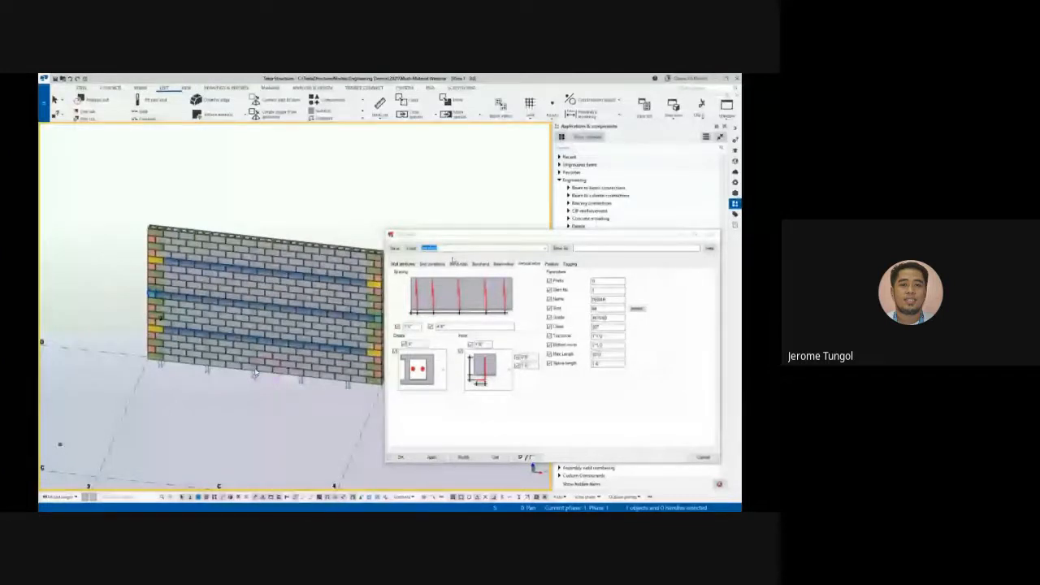
pyautogui.press('Escape')
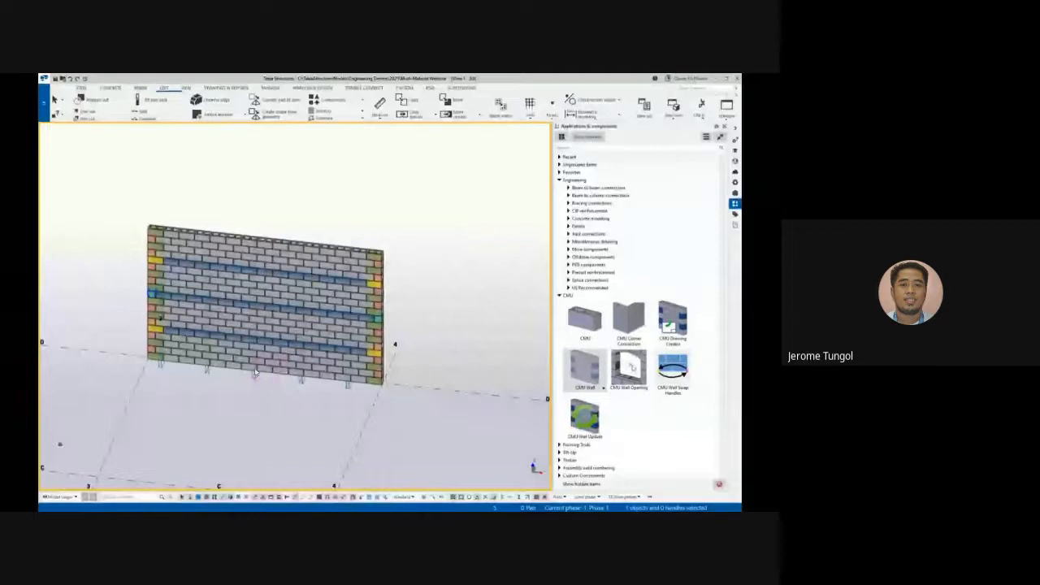
# Start the CMU Wall Opening component, open its properties and choose a saved opening preset
pyautogui.doubleClick(629, 367)
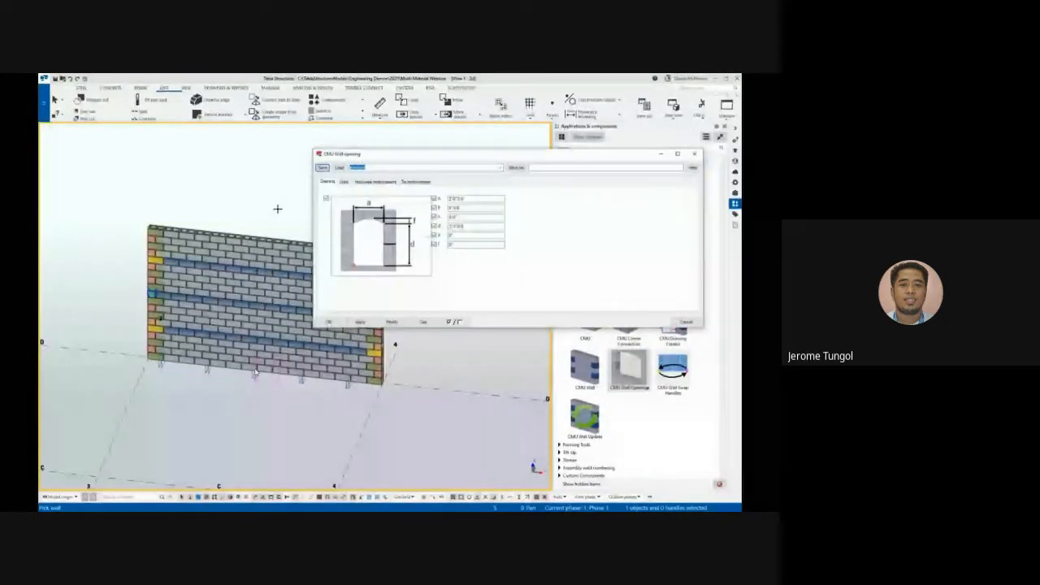
pyautogui.moveTo(278, 209); pyautogui.dragTo(256, 216, button='middle')
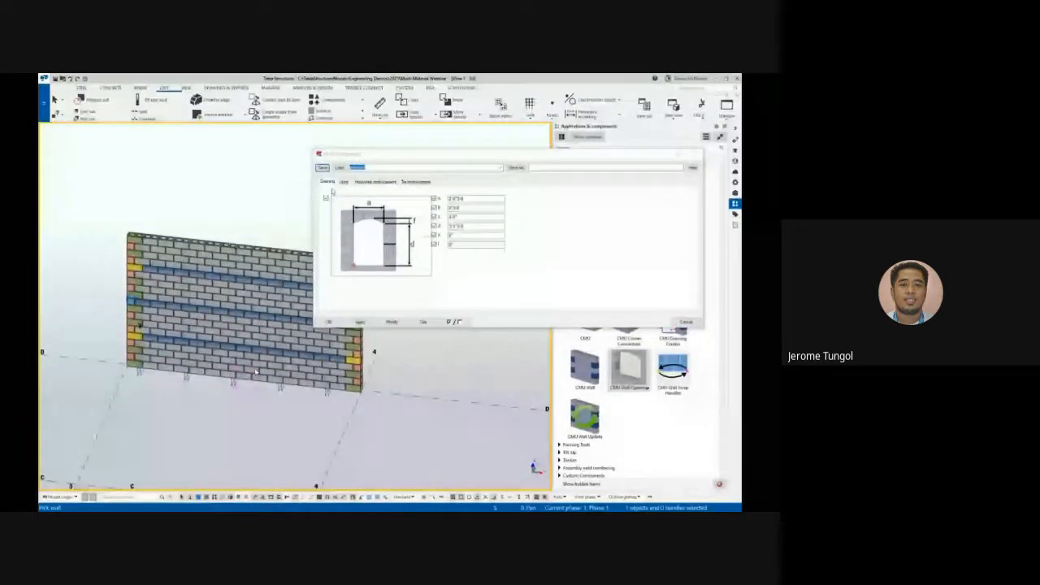
pyautogui.click(455, 169)
pyautogui.click(364, 179)
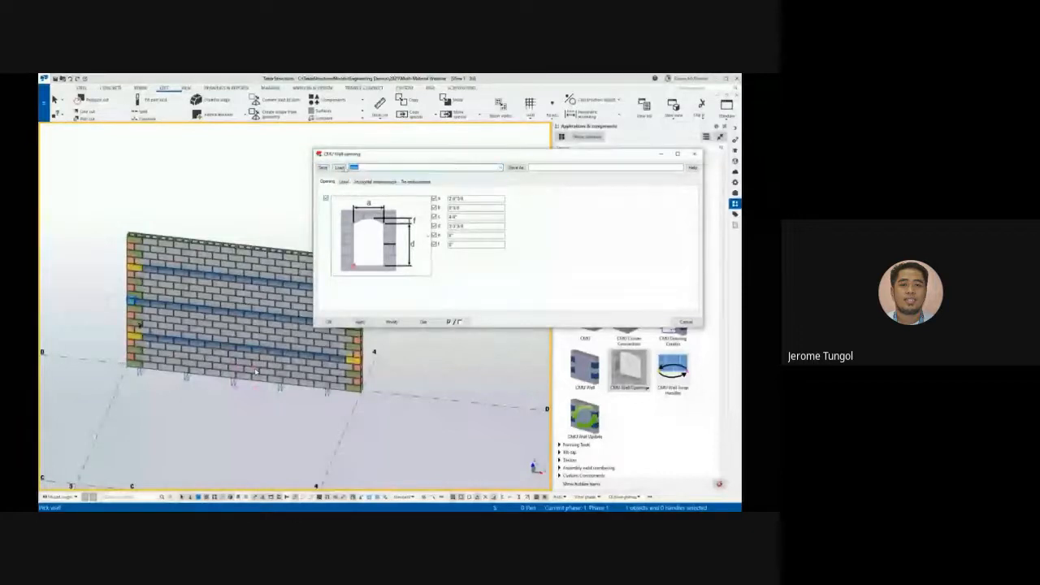
# Load the saved Door settings for the CMU wall opening and insert a door opening at the base of the wall
pyautogui.click(343, 169)
pyautogui.click(365, 322)
pyautogui.click(256, 372)
pyautogui.scroll(2, 255, 371)
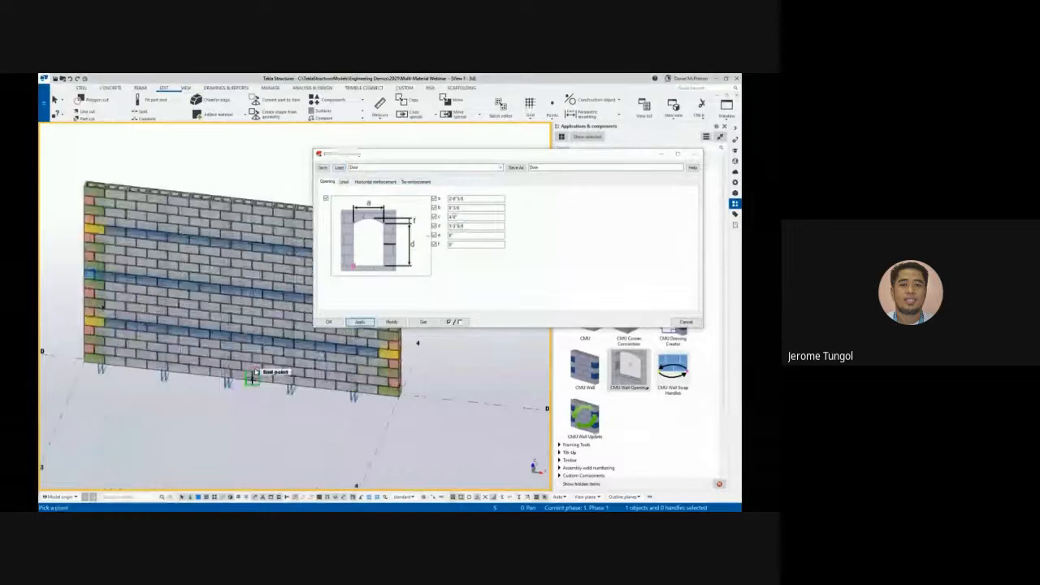
pyautogui.click(255, 372)
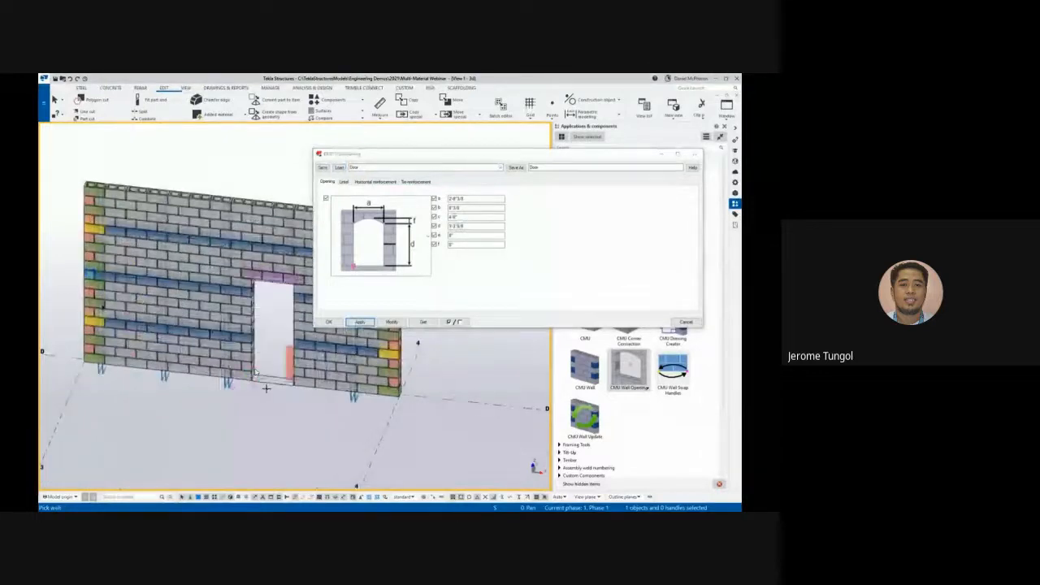
# Load the saved Window settings for the CMU wall opening and apply them
pyautogui.scroll(1, 271, 335)
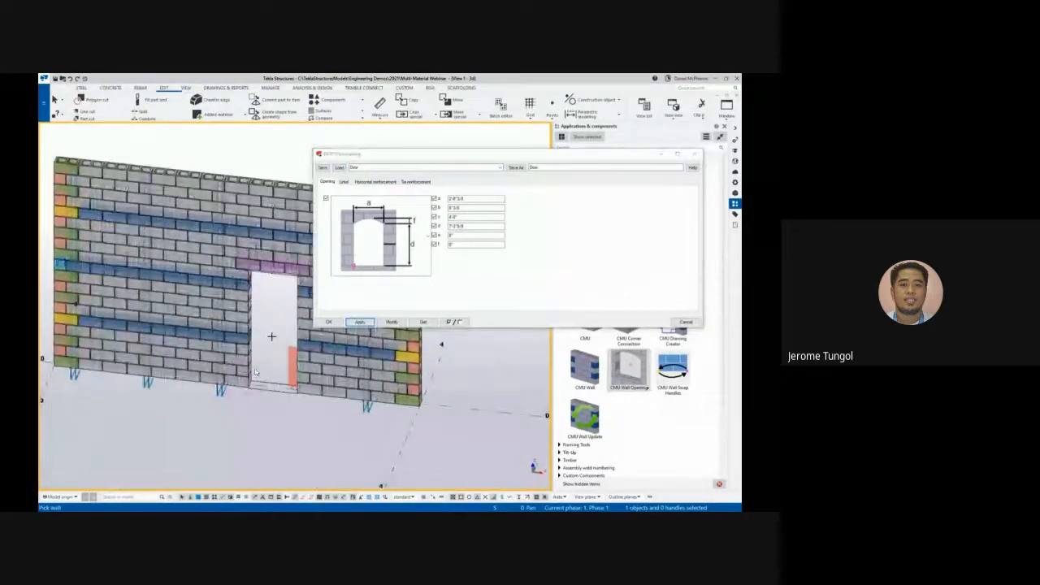
pyautogui.scroll(2, 272, 335)
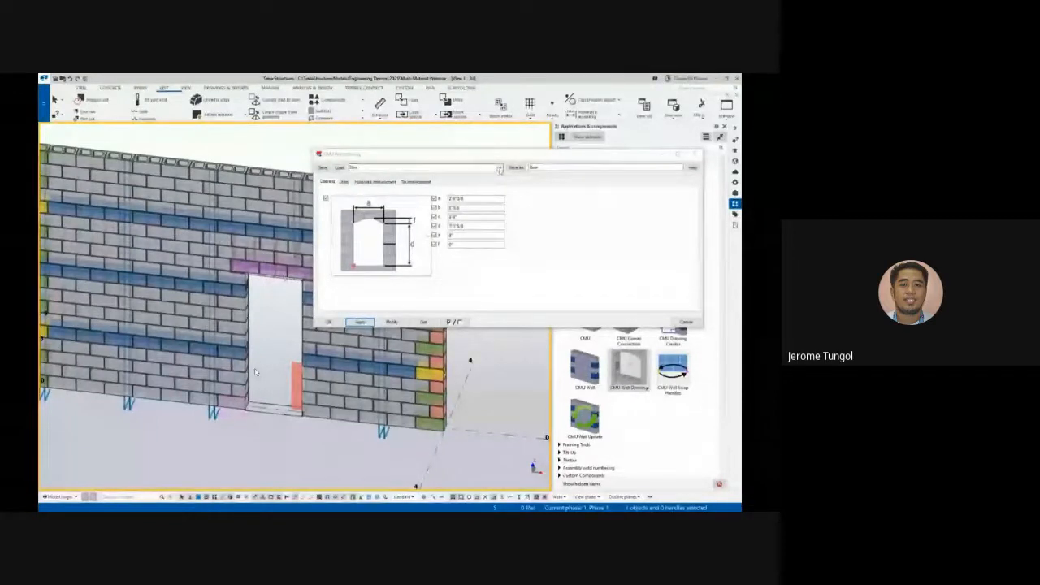
pyautogui.click(500, 169)
pyautogui.click(359, 185)
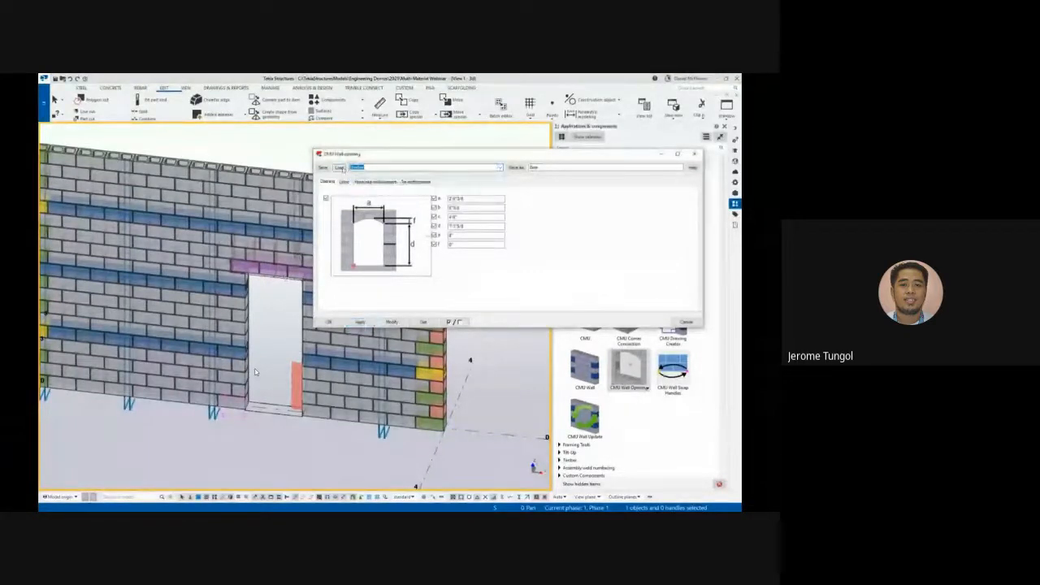
pyautogui.click(339, 167)
pyautogui.click(359, 322)
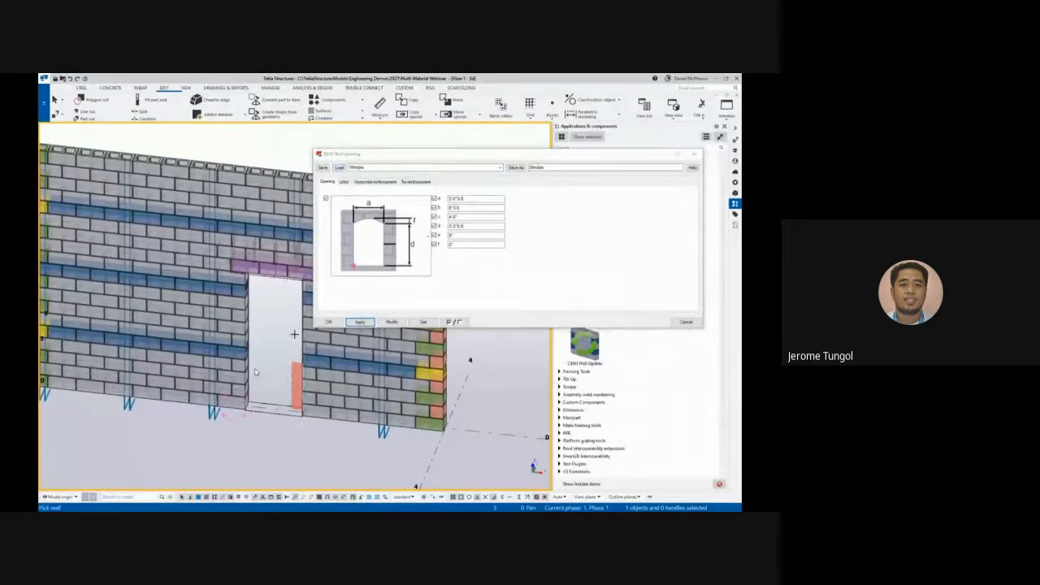
# Insert a window opening in the CMU wall between the door and the grid line 3 end, and close the opening settings
pyautogui.scroll(1, 528, 383)
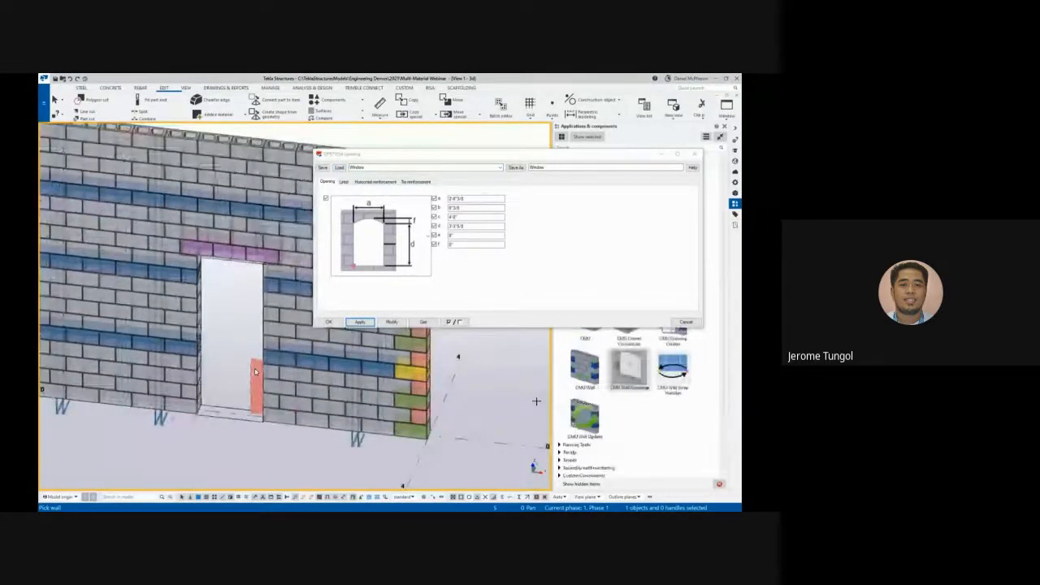
pyautogui.scroll(-2, 536, 401)
pyautogui.click(188, 348)
pyautogui.scroll(2, 188, 348)
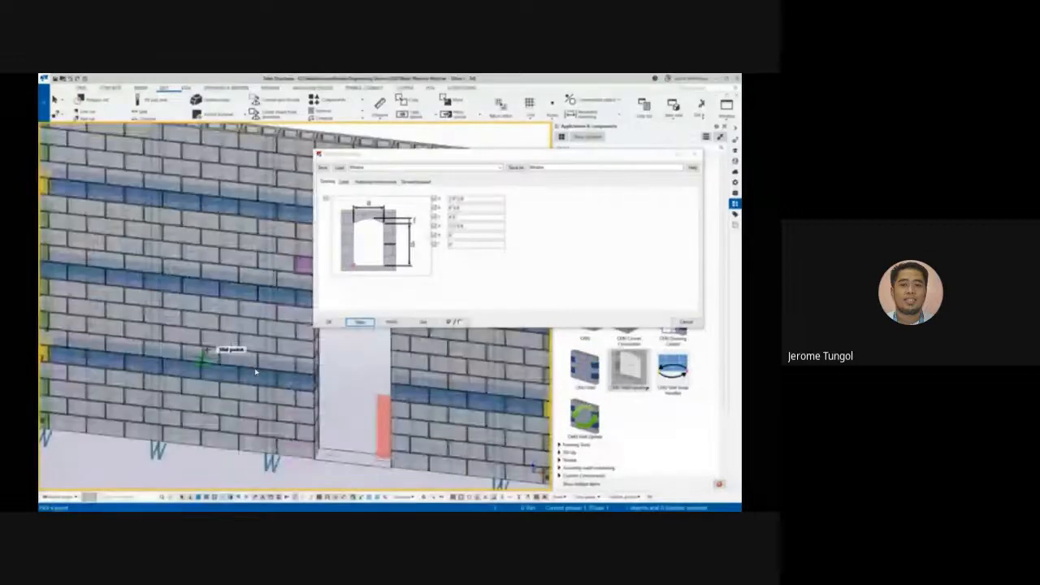
pyautogui.scroll(-2, 187, 343)
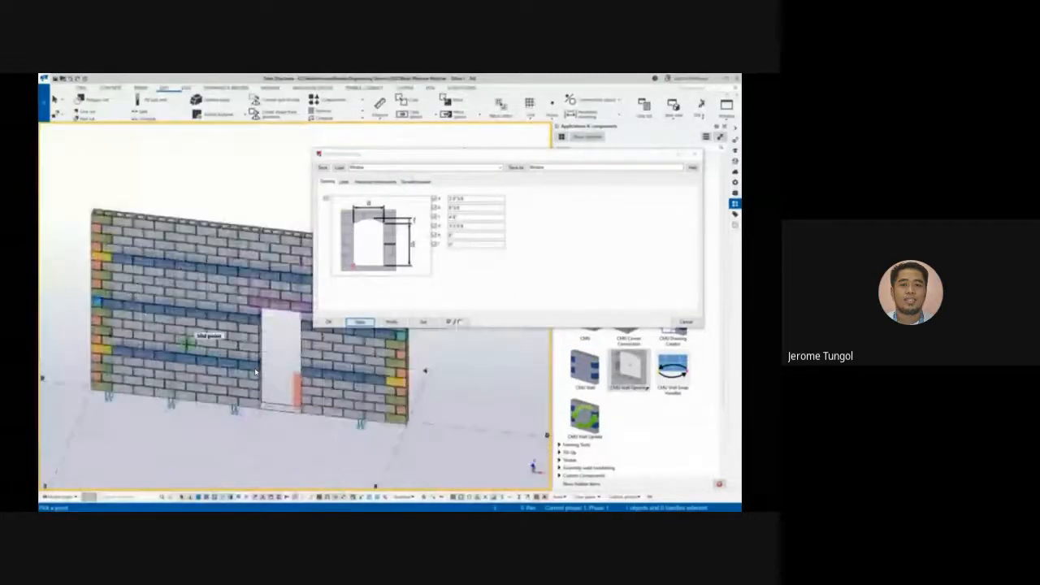
pyautogui.click(187, 343)
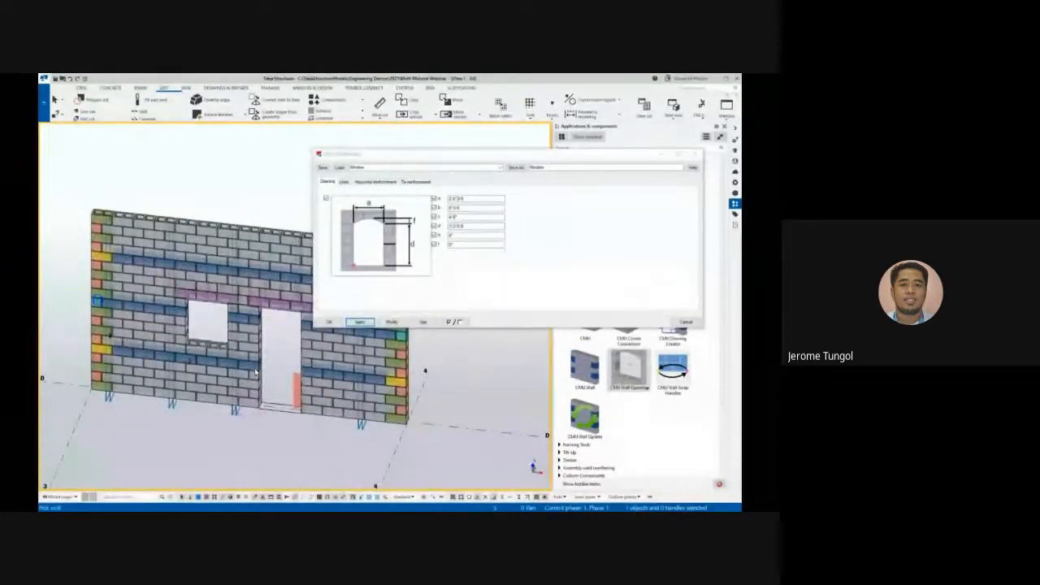
pyautogui.moveTo(196, 351); pyautogui.dragTo(230, 312, button='middle')
pyautogui.click(232, 310)
pyautogui.press('Escape')
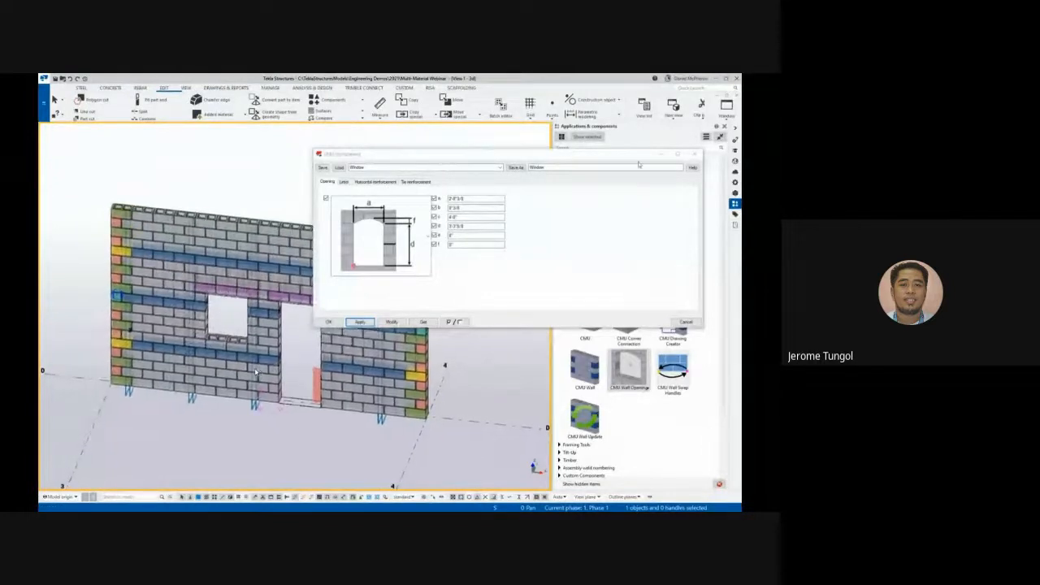
pyautogui.click(695, 155)
pyautogui.scroll(-3, 255, 372)
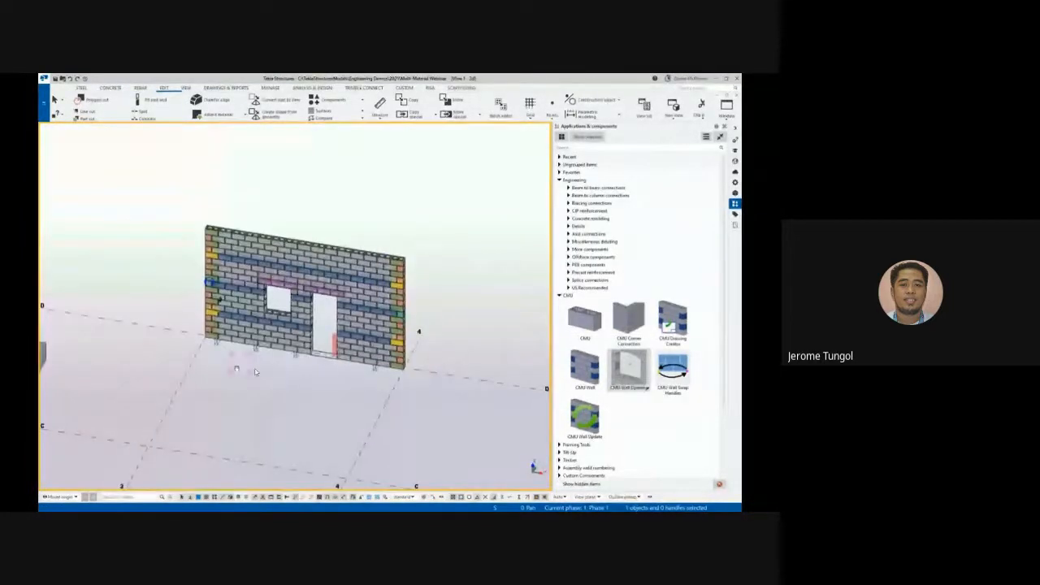
pyautogui.moveTo(255, 372); pyautogui.dragTo(268, 369, button='middle')
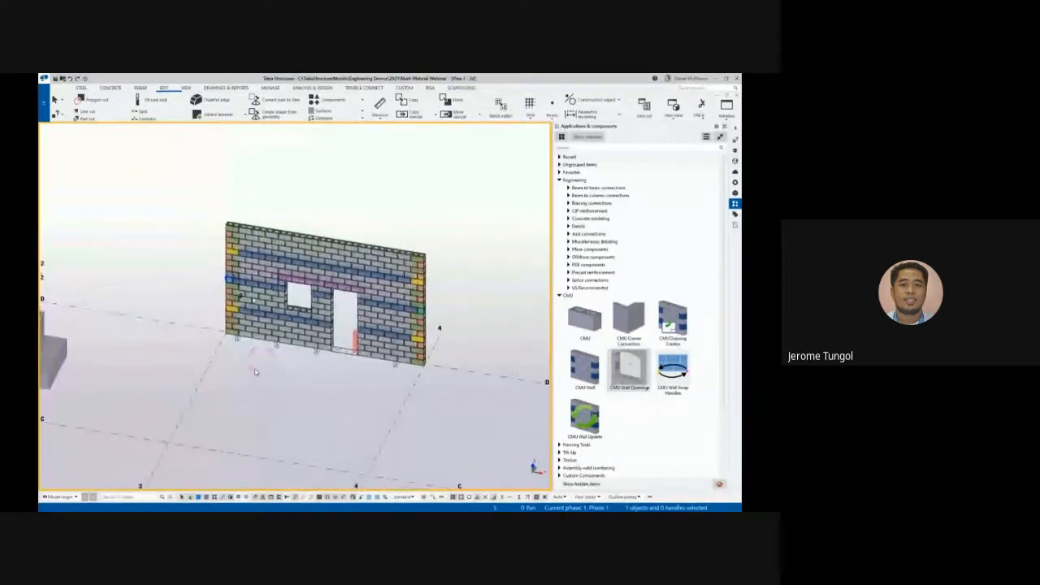
pyautogui.scroll(2, 255, 372)
pyautogui.scroll(-3, 255, 372)
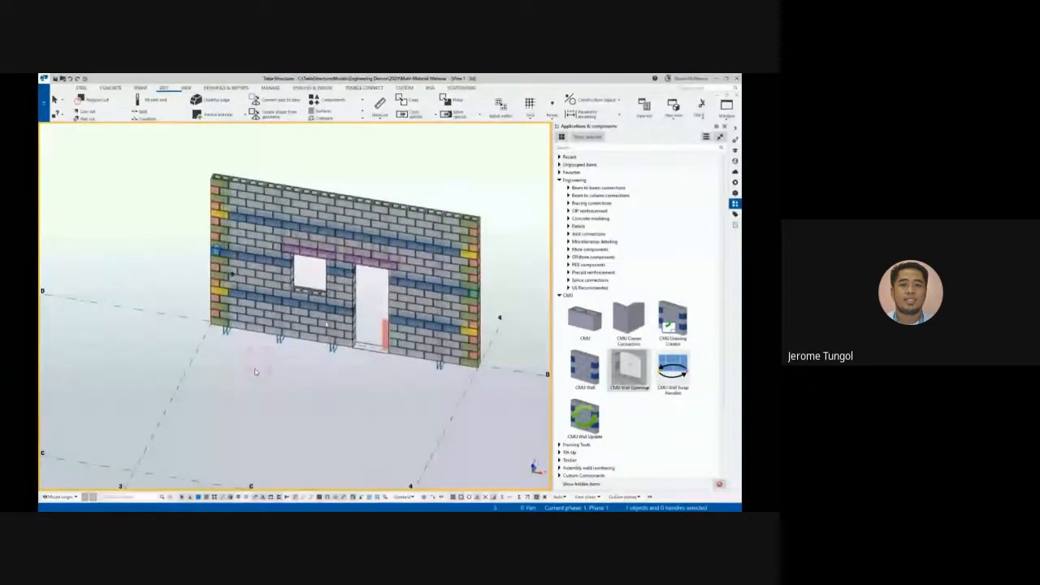
pyautogui.doubleClick(635, 326)
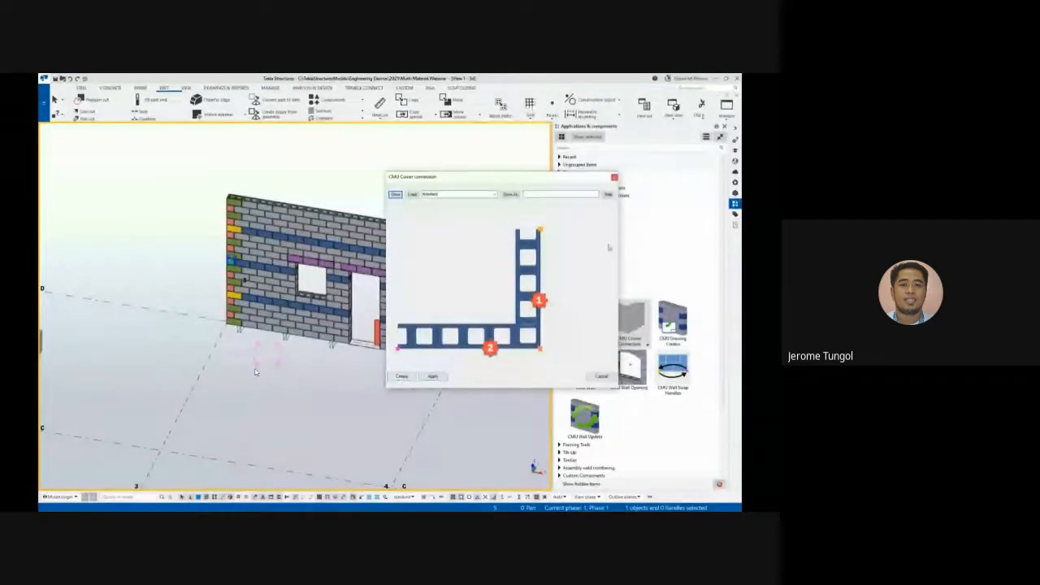
pyautogui.click(615, 178)
pyautogui.moveTo(537, 356); pyautogui.dragTo(524, 368, button='middle')
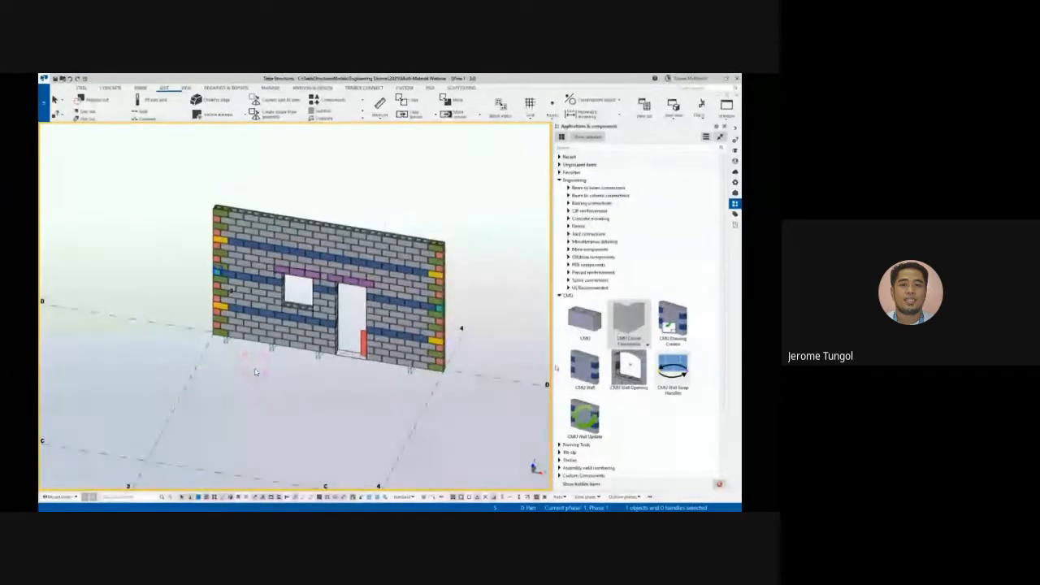
# Create a second CMU wall along grid line 3 and move it to align with the end corner of the first wall
pyautogui.click(585, 367)
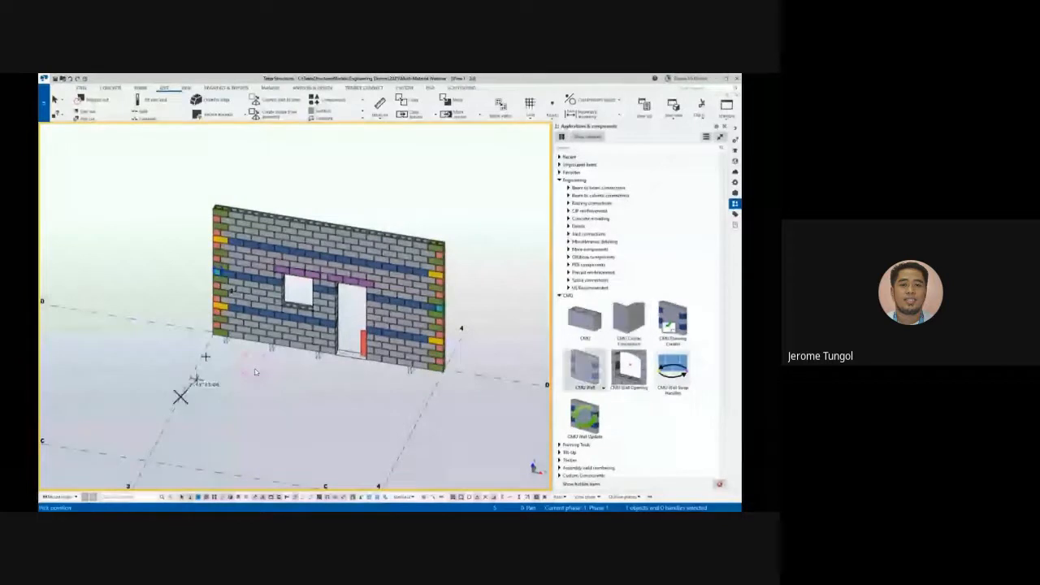
pyautogui.scroll(3, 207, 182)
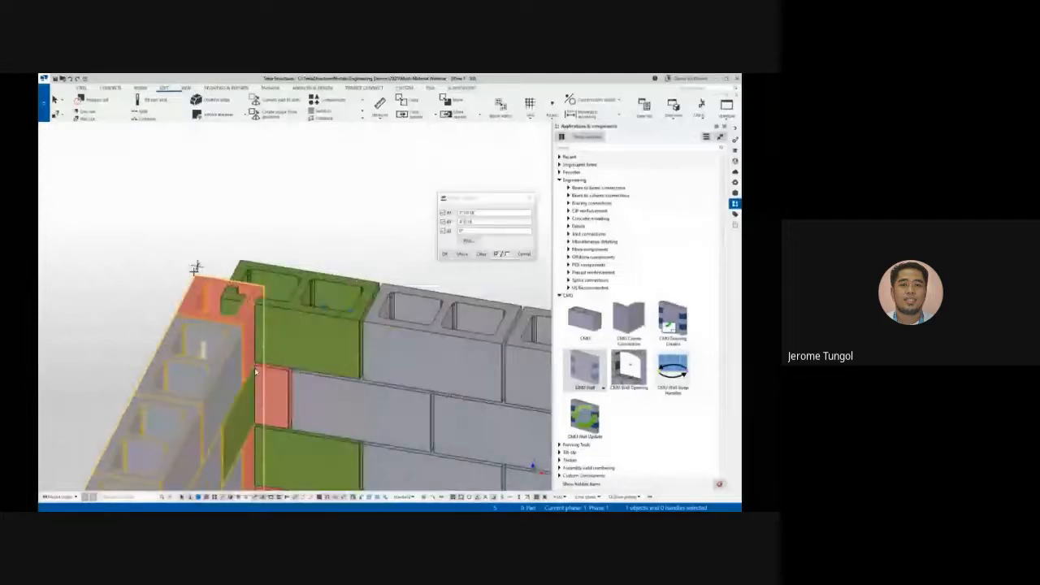
pyautogui.scroll(-2, 255, 371)
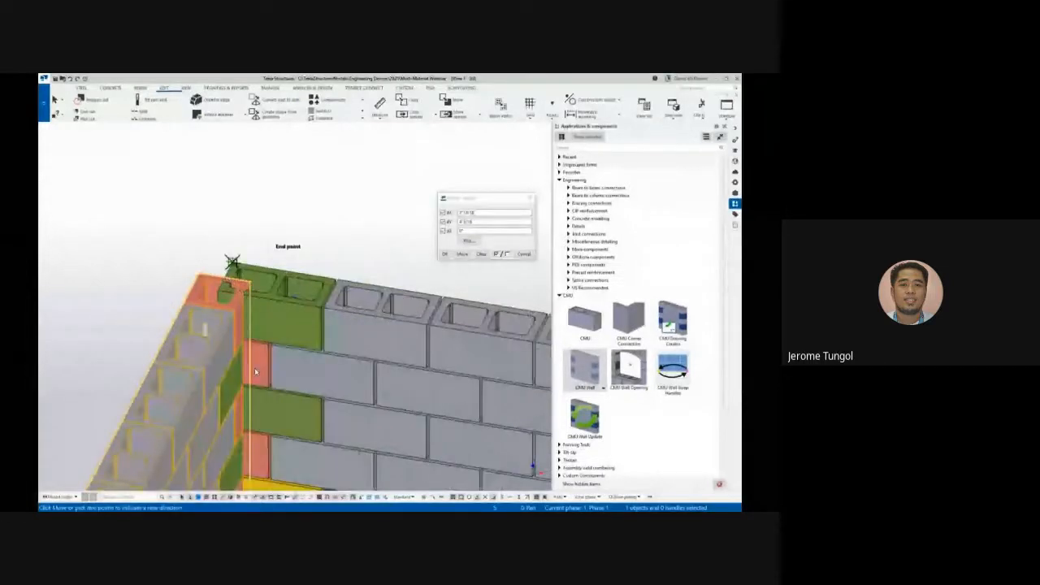
pyautogui.click(463, 255)
pyautogui.scroll(-5, 255, 371)
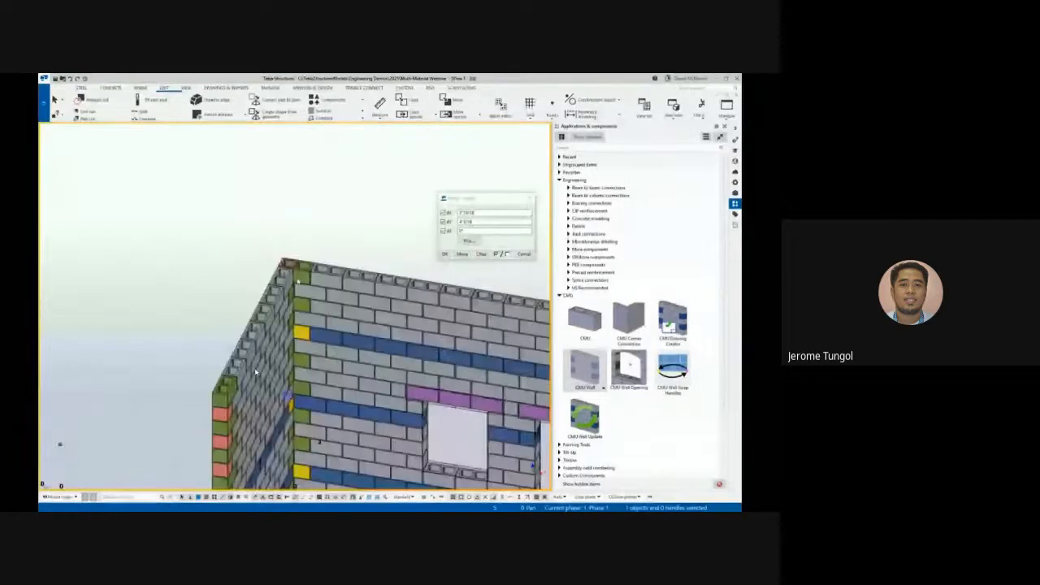
pyautogui.keyDown('ctrl'); pyautogui.moveTo(297, 281); pyautogui.dragTo(376, 334, button='middle'); pyautogui.keyUp('ctrl')
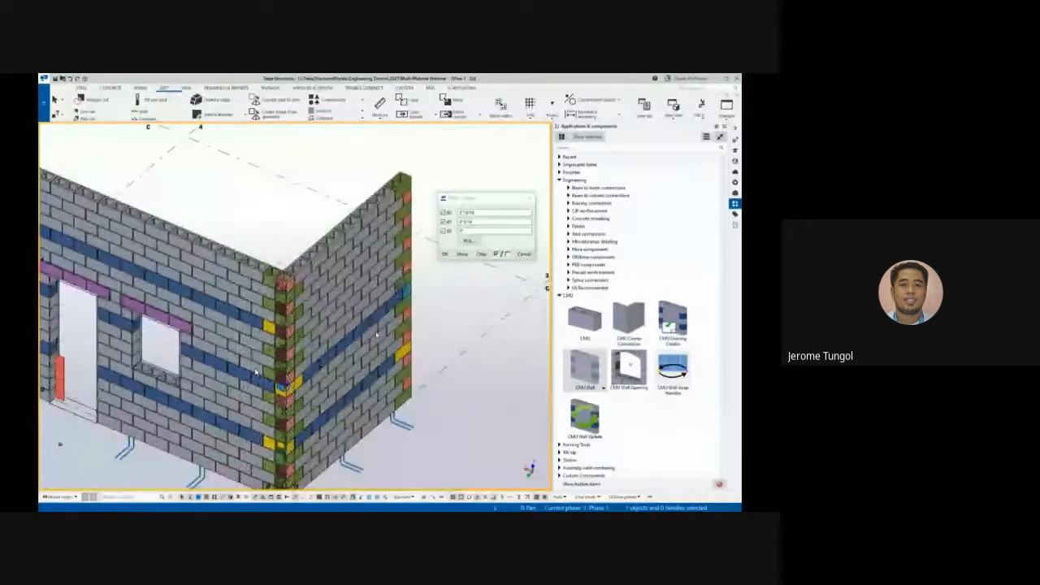
pyautogui.keyDown('ctrl'); pyautogui.moveTo(376, 334); pyautogui.dragTo(500, 202, button='middle'); pyautogui.keyUp('ctrl')
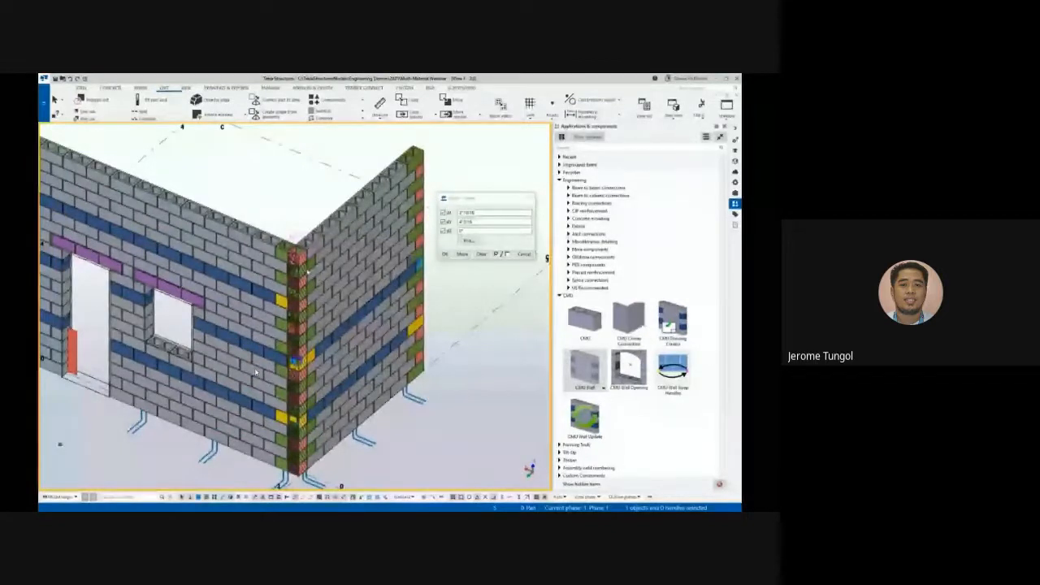
pyautogui.click(530, 199)
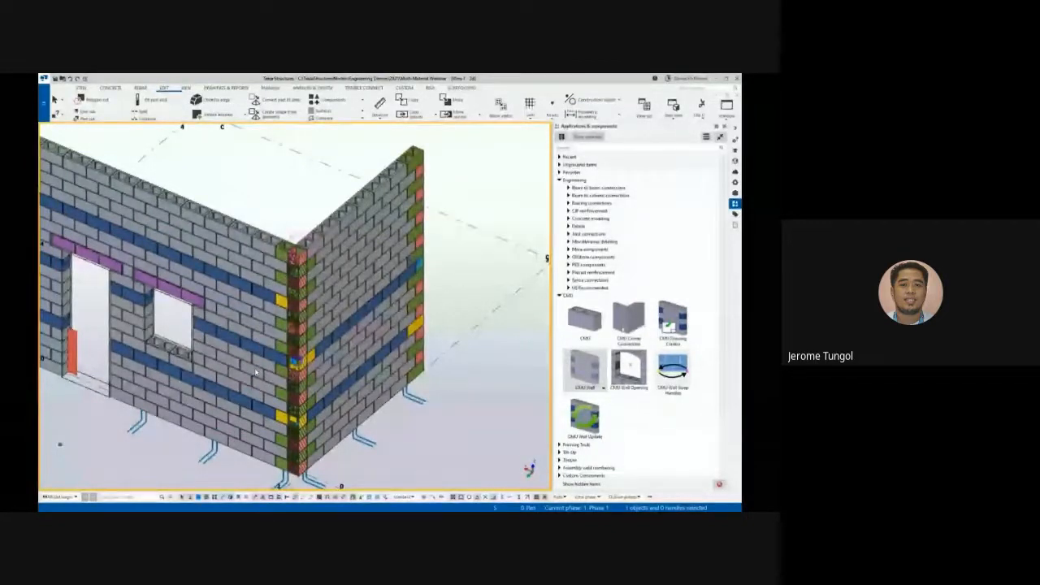
# Create a CMU corner connection with the standard settings between the two perpendicular walls
pyautogui.doubleClick(628, 317)
pyautogui.click(403, 377)
pyautogui.scroll(-1, 329, 304)
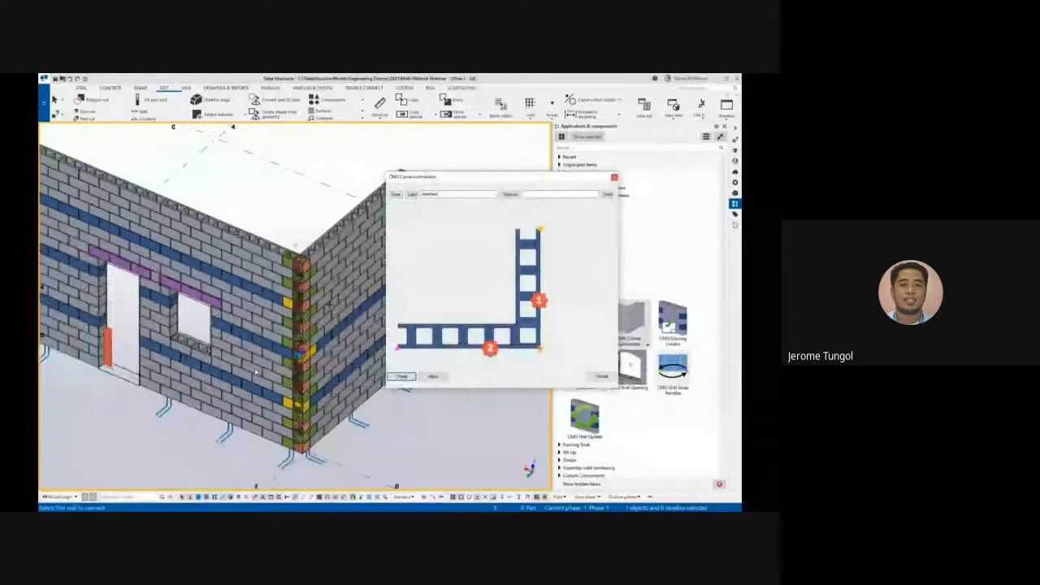
pyautogui.click(255, 372)
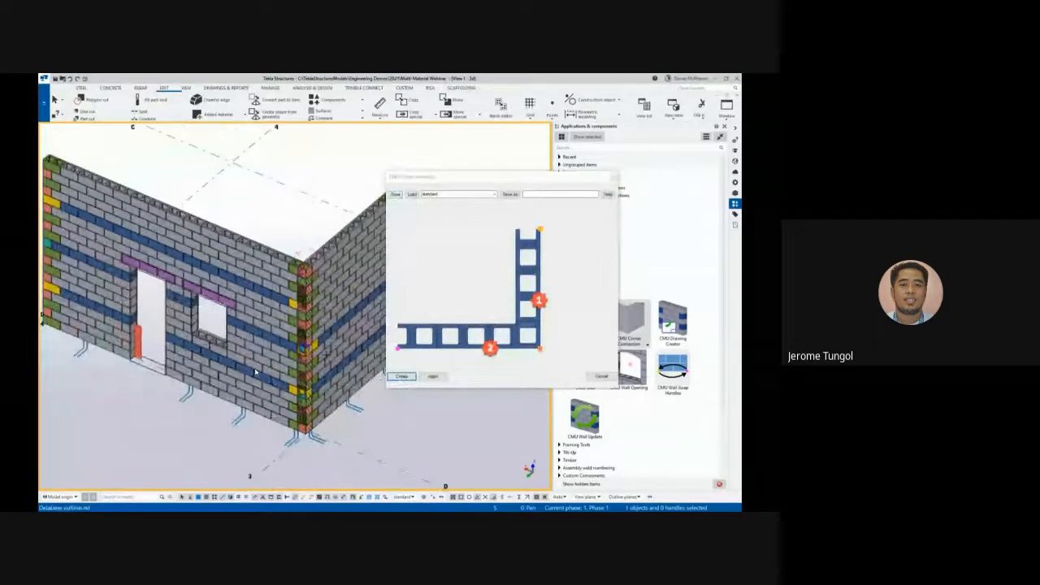
# Examine the block bonding at the connected corner from outside and inside the two CMU walls
pyautogui.moveTo(328, 395); pyautogui.dragTo(321, 382, button='middle')
pyautogui.scroll(5, 320, 382)
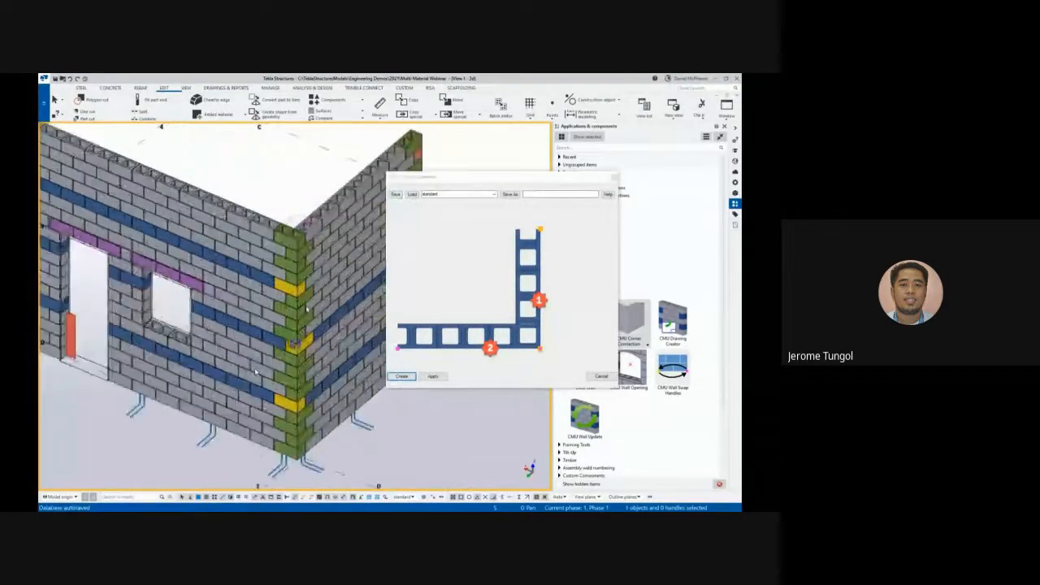
pyautogui.keyDown('ctrl'); pyautogui.moveTo(294, 343); pyautogui.dragTo(281, 195, button='middle'); pyautogui.keyUp('ctrl')
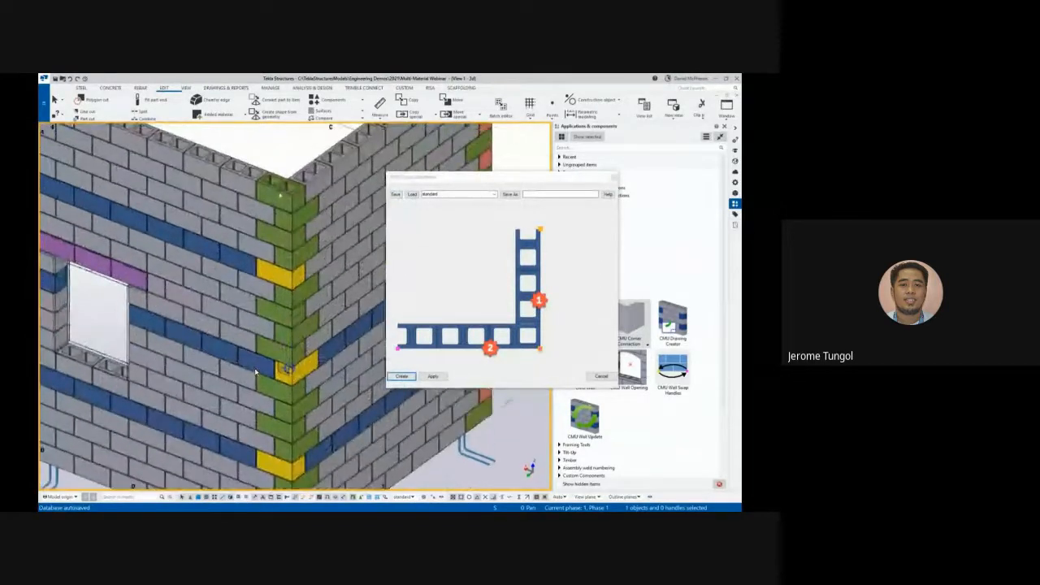
pyautogui.scroll(-3, 255, 371)
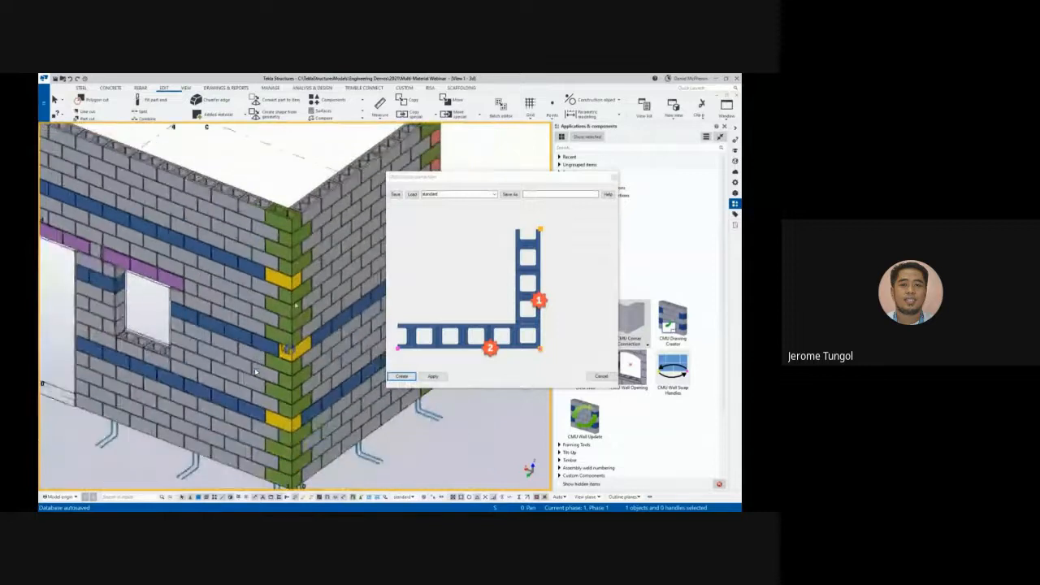
pyautogui.scroll(-5, 255, 371)
pyautogui.scroll(5, 255, 371)
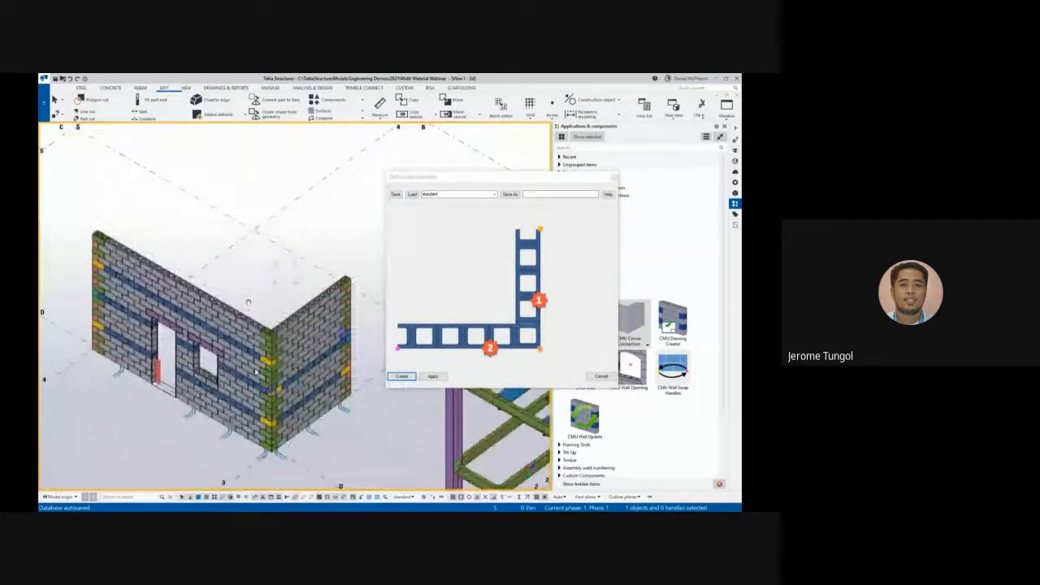
pyautogui.scroll(-3, 255, 371)
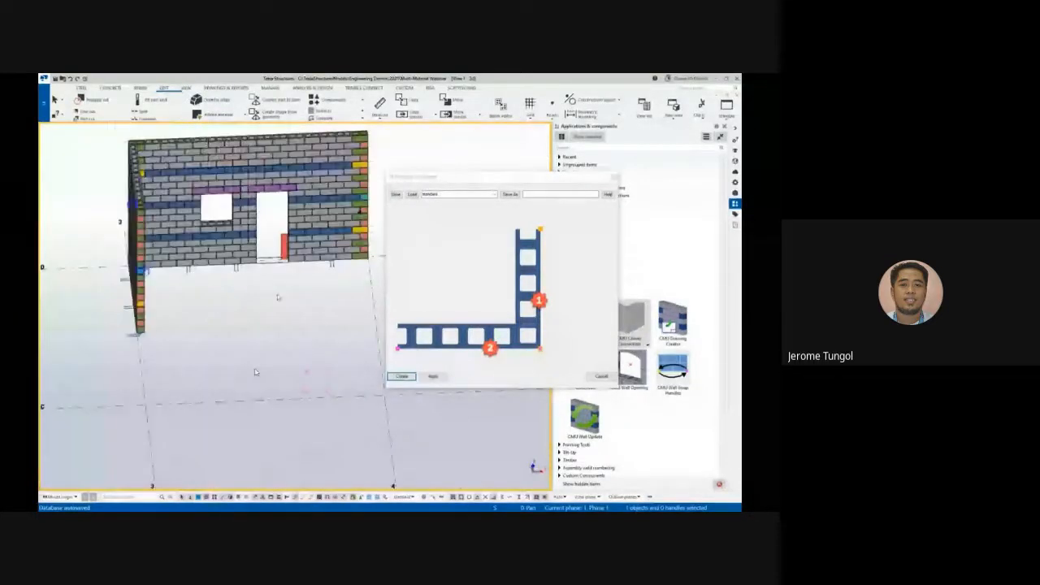
pyautogui.keyDown('ctrl'); pyautogui.moveTo(277, 297); pyautogui.dragTo(593, 183, button='middle'); pyautogui.keyUp('ctrl')
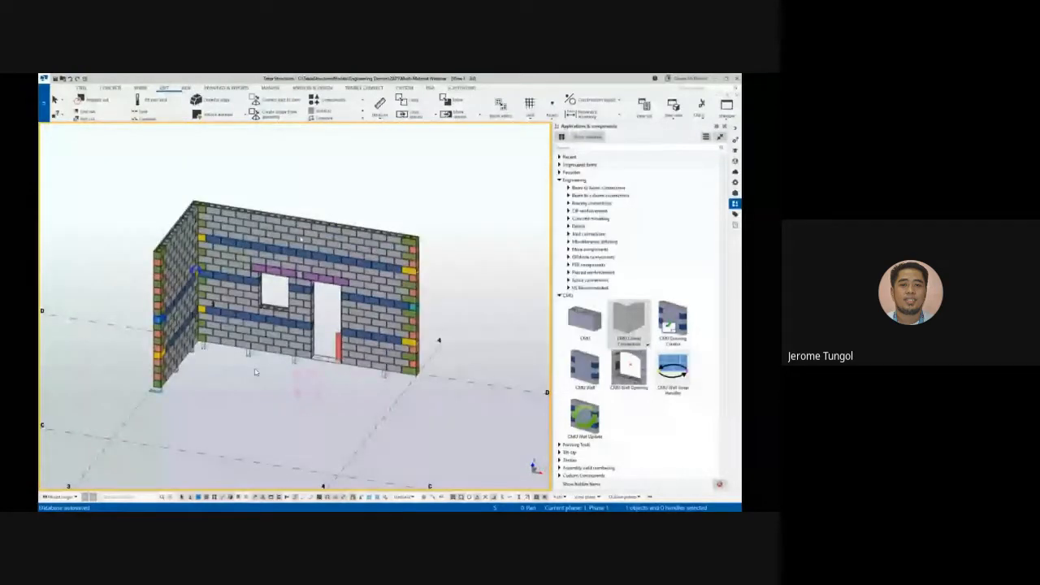
pyautogui.scroll(2, 255, 372)
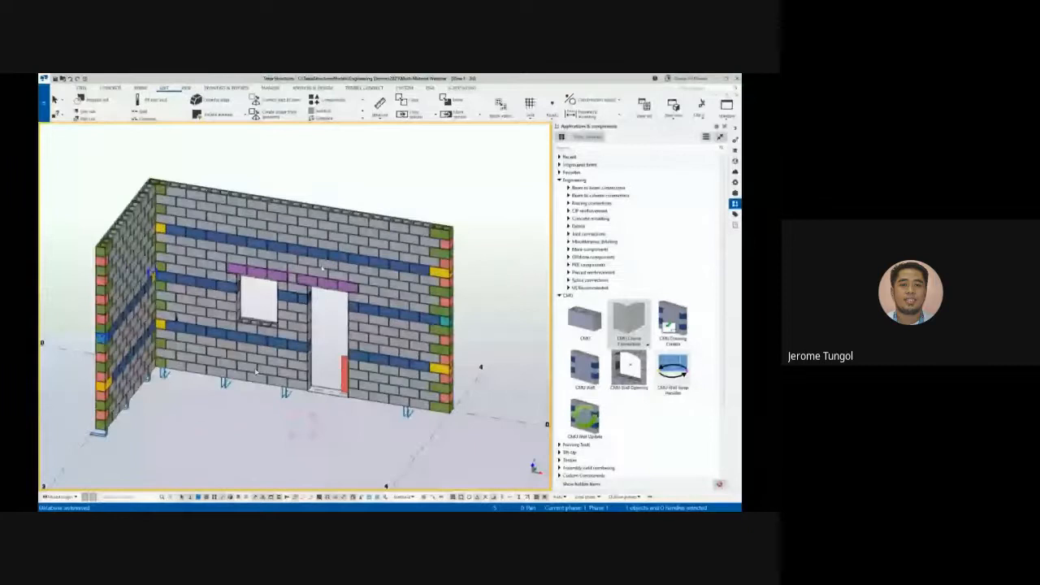
pyautogui.doubleClick(255, 371)
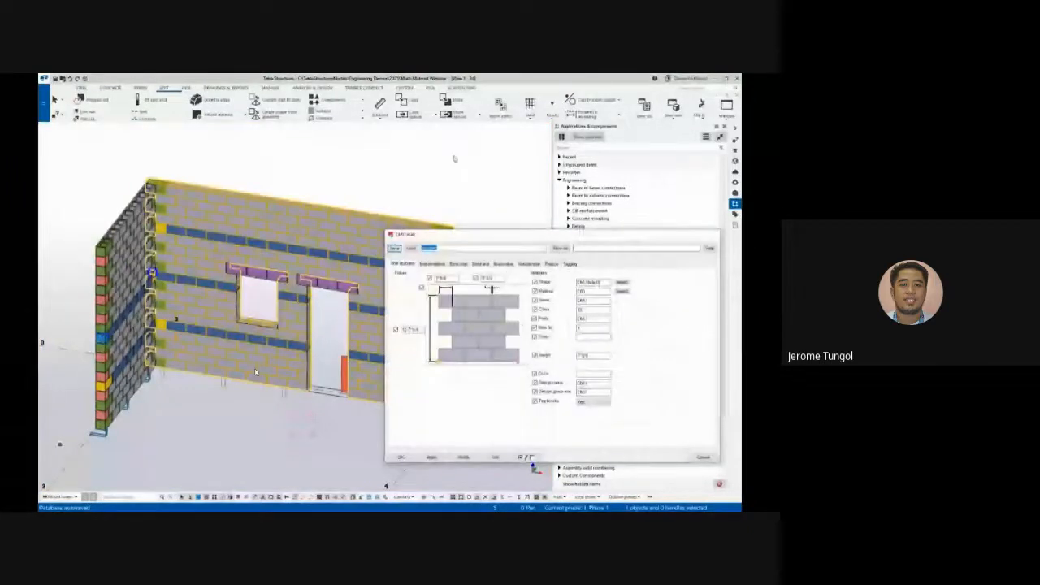
pyautogui.click(703, 456)
pyautogui.click(330, 453)
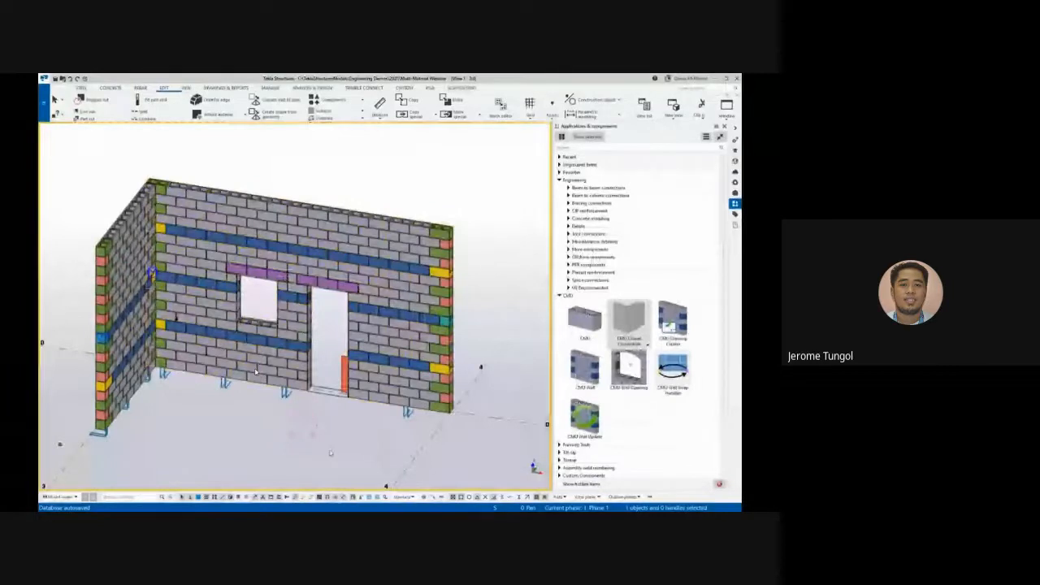
pyautogui.scroll(5, 256, 371)
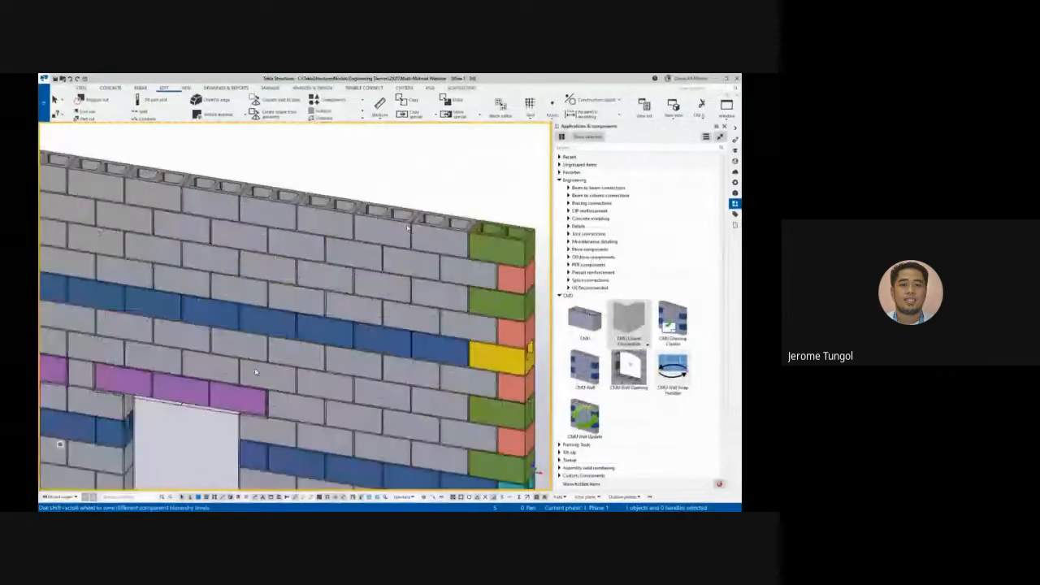
# Examine the two connected CMU walls with their door and window openings, and show the whole model in plan
pyautogui.scroll(3, 255, 372)
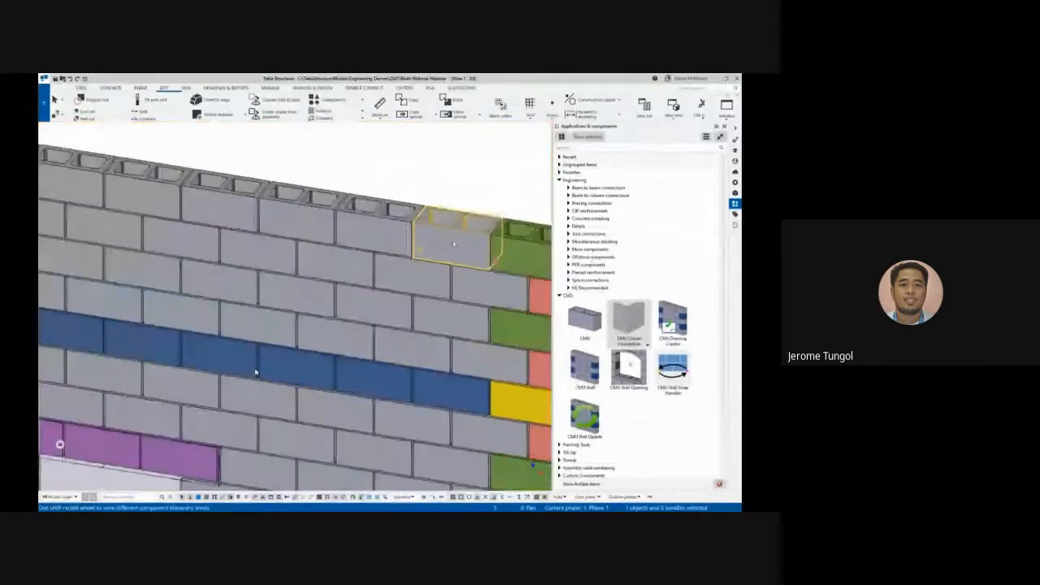
pyautogui.scroll(-8, 255, 372)
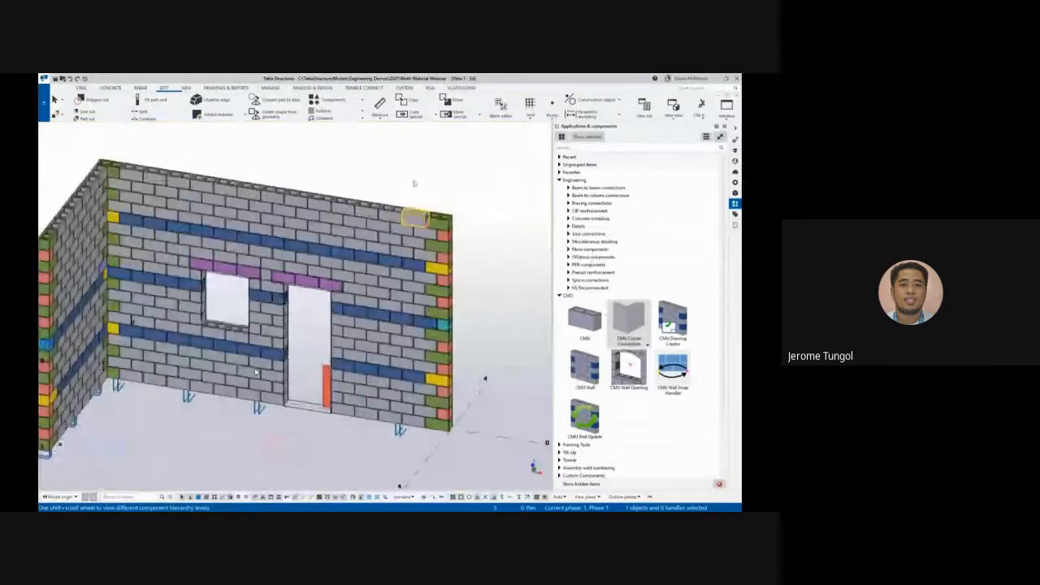
pyautogui.scroll(-5, 255, 371)
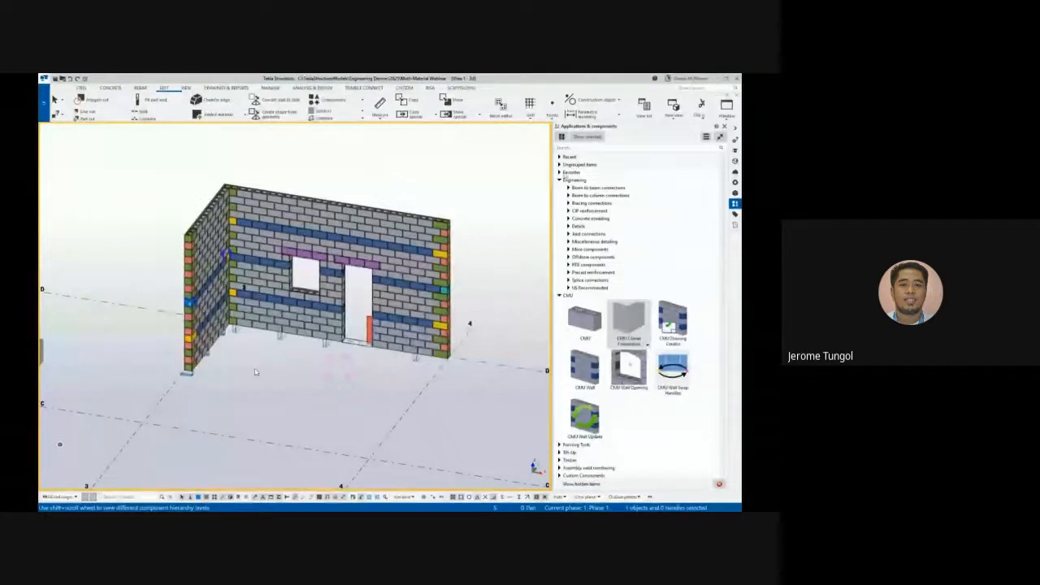
pyautogui.scroll(10, 255, 371)
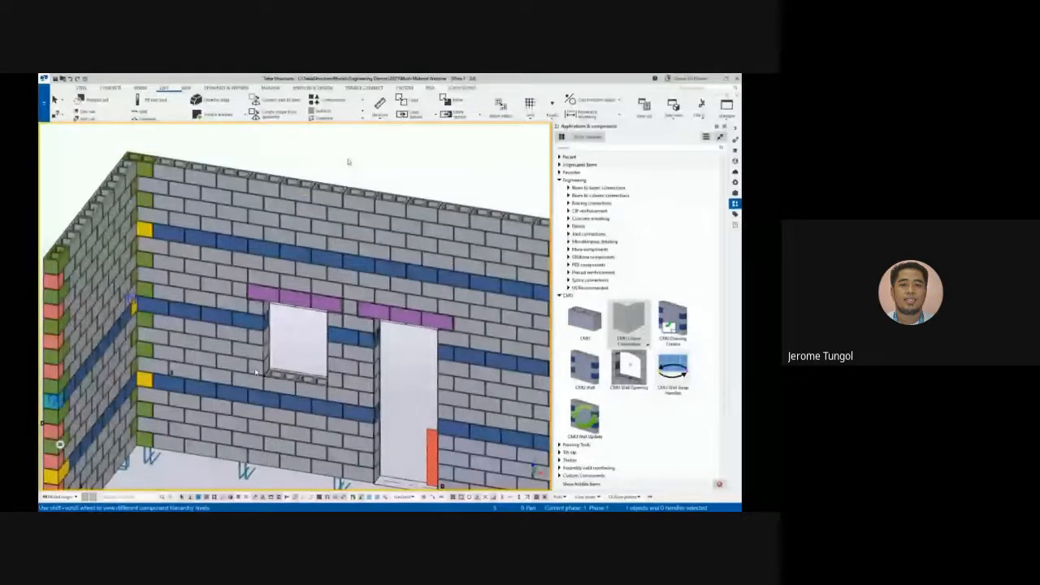
pyautogui.scroll(-8, 256, 371)
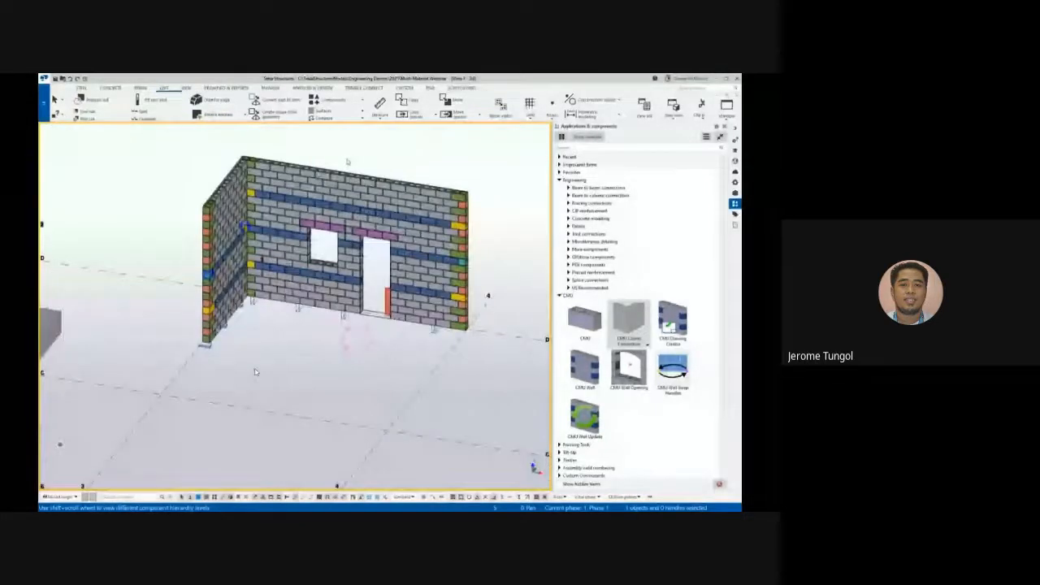
pyautogui.hotkey('ctrl', 'p')
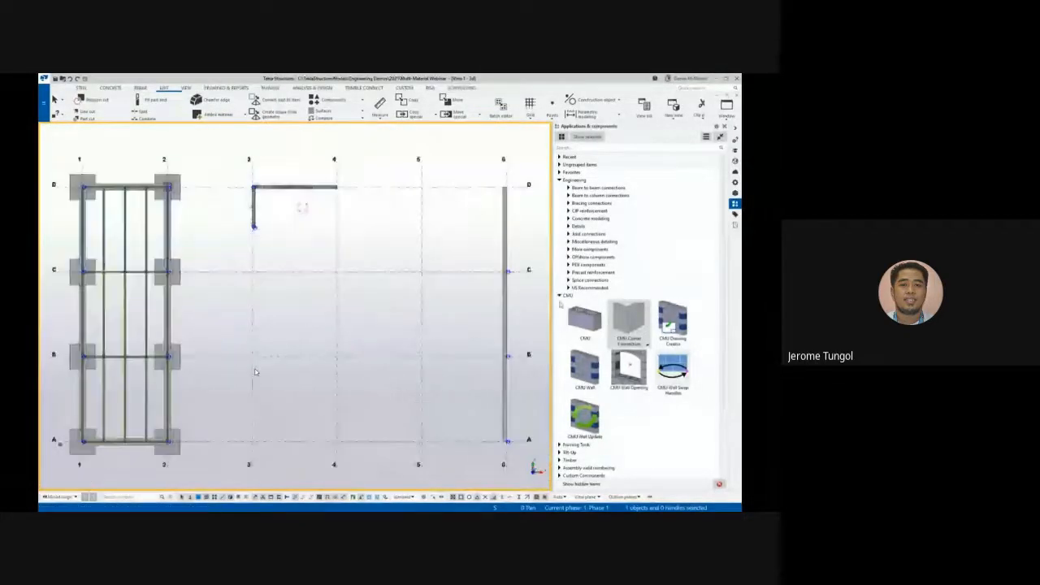
# Collapse the CMU component group and open the Framing Tools group, with the free grid area beside the CMU walls in 3D view
pyautogui.click(560, 297)
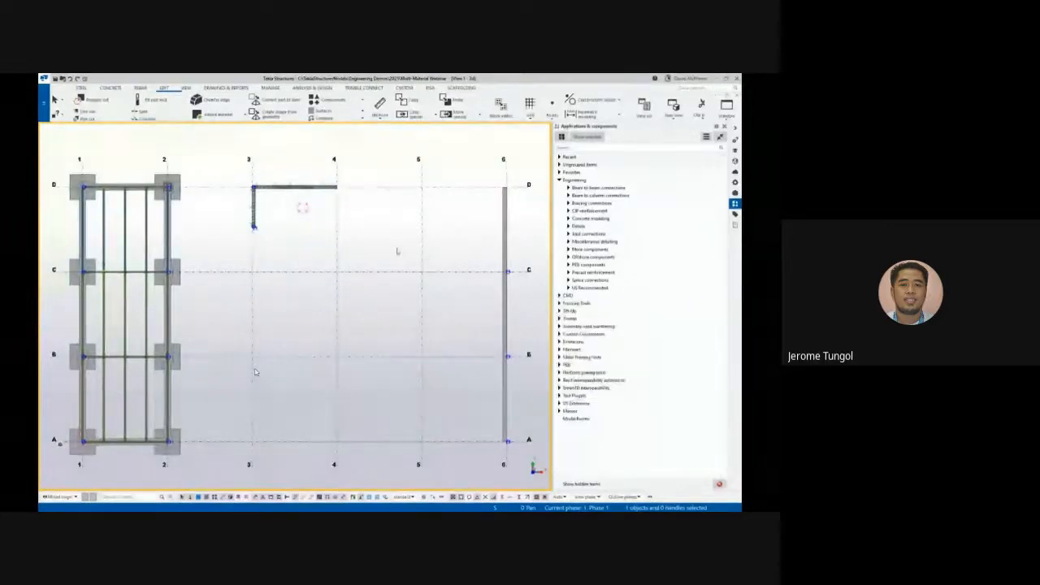
pyautogui.rightClick(398, 250)
pyautogui.click(438, 283)
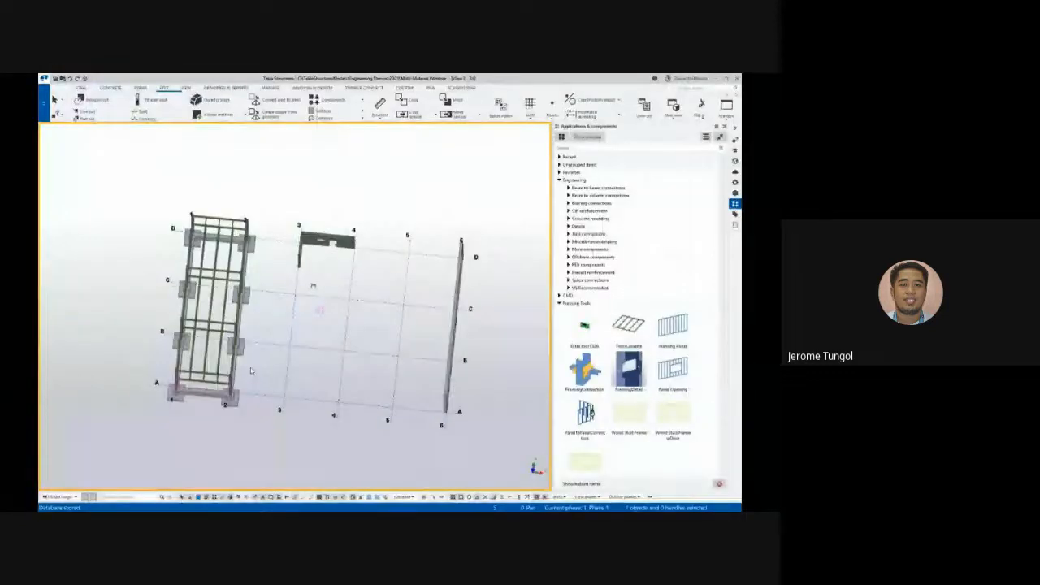
pyautogui.scroll(2, 319, 327)
pyautogui.keyDown('ctrl'); pyautogui.moveTo(313, 286); pyautogui.dragTo(340, 333, button='middle'); pyautogui.keyUp('ctrl')
pyautogui.scroll(3, 318, 328)
pyautogui.scroll(-2, 319, 327)
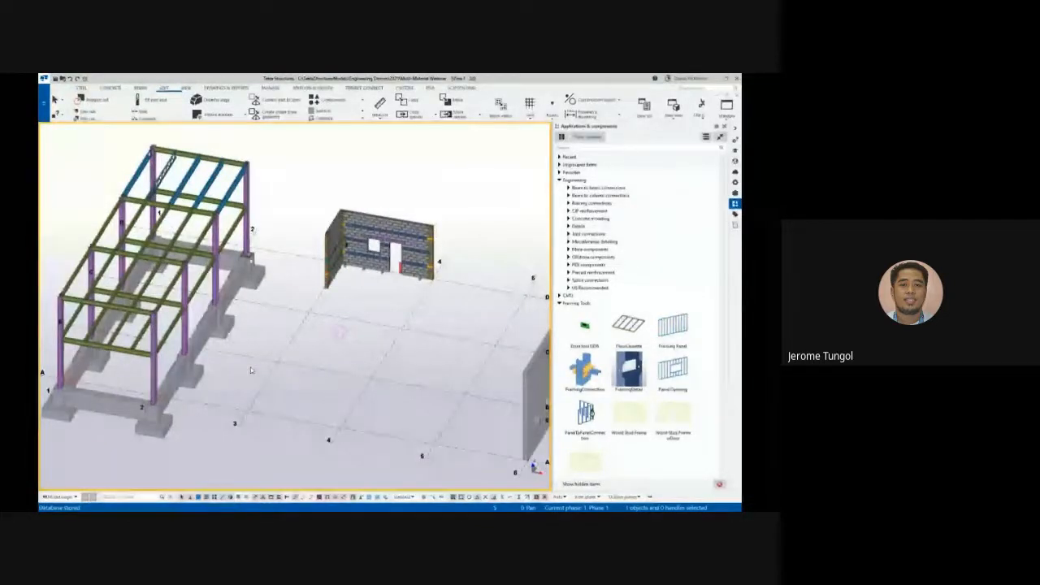
pyautogui.scroll(2, 251, 370)
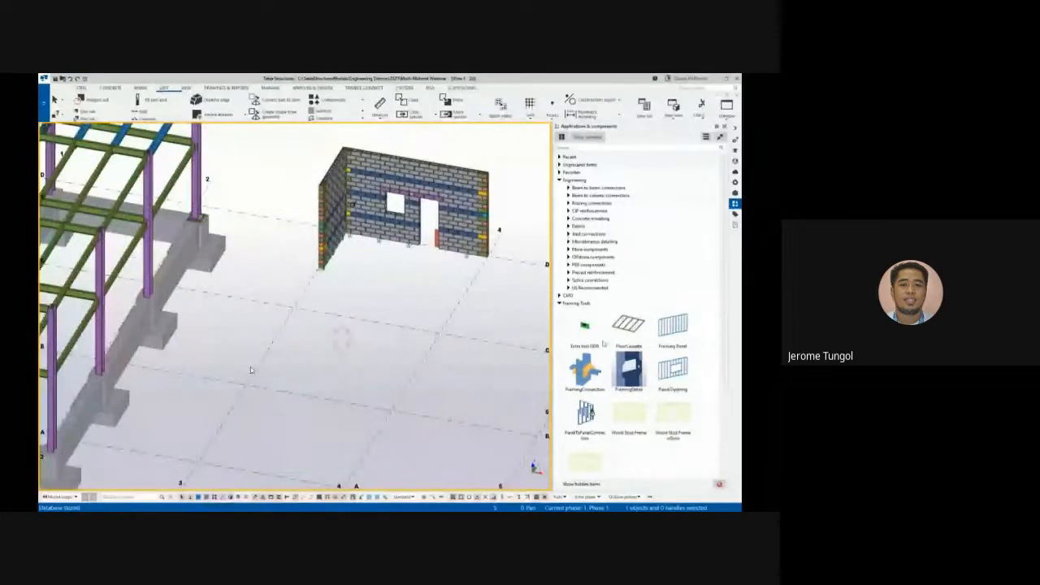
pyautogui.scroll(-3, 603, 343)
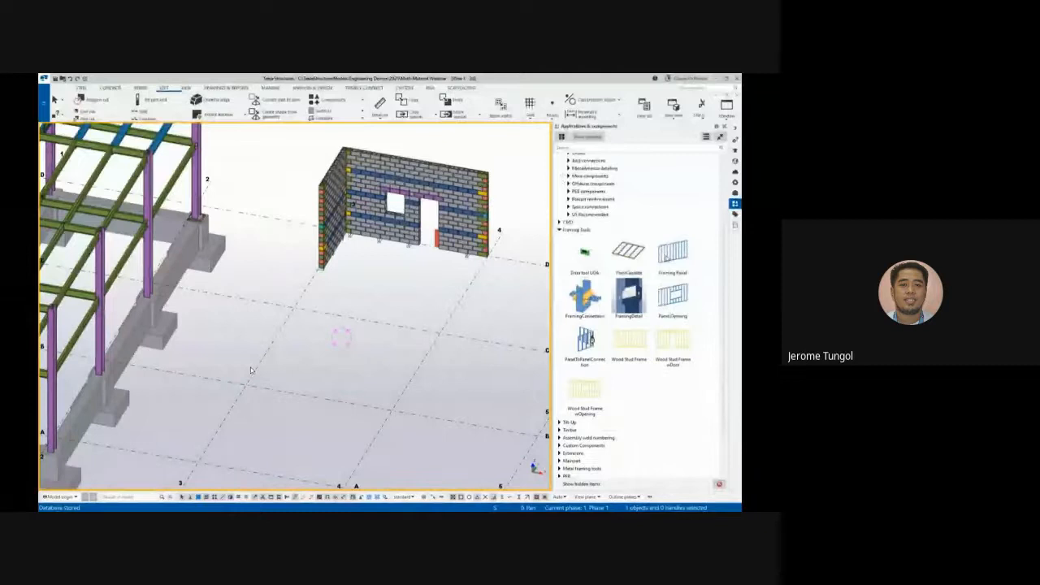
# Create framing panels with a short run along grid line 3 and a long run along grid line C to grid line 4
pyautogui.click(673, 253)
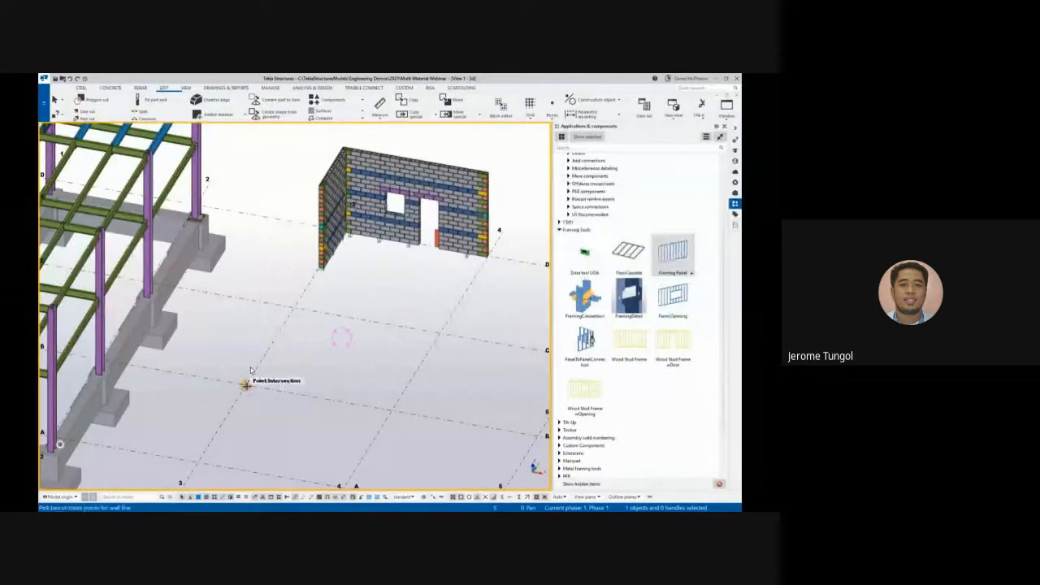
pyautogui.click(269, 344)
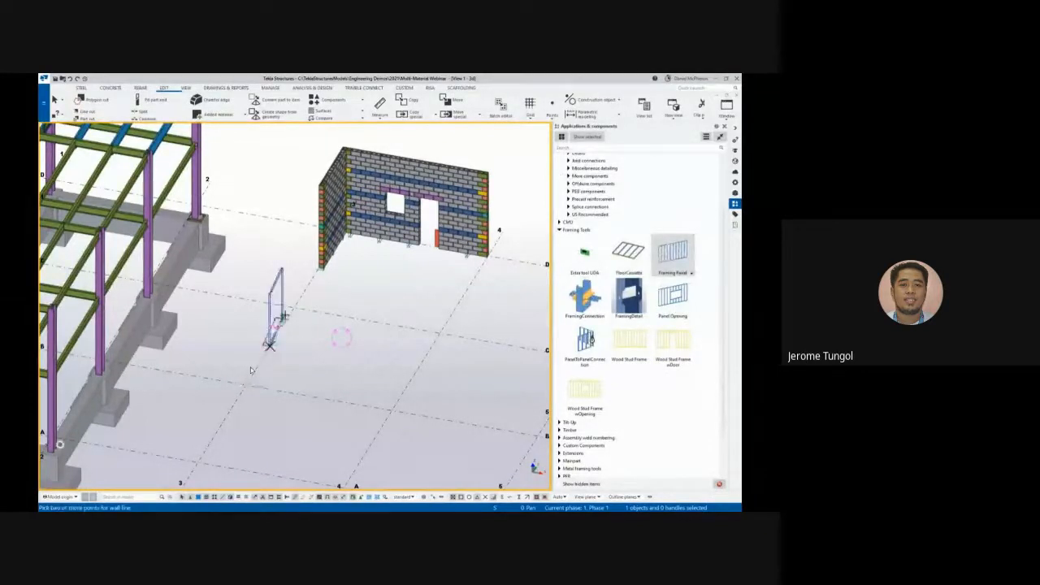
pyautogui.click(294, 306)
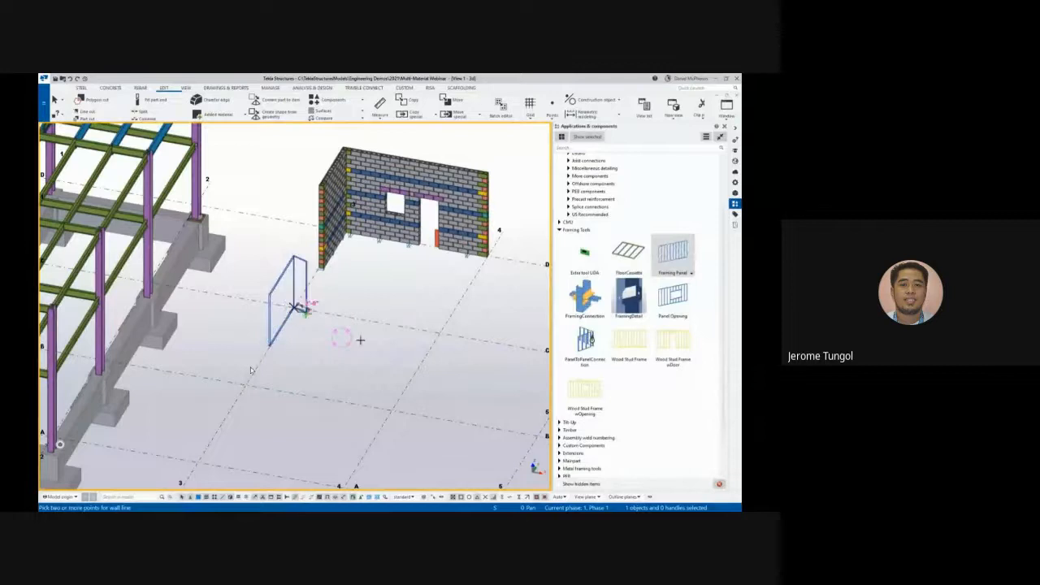
pyautogui.click(439, 333)
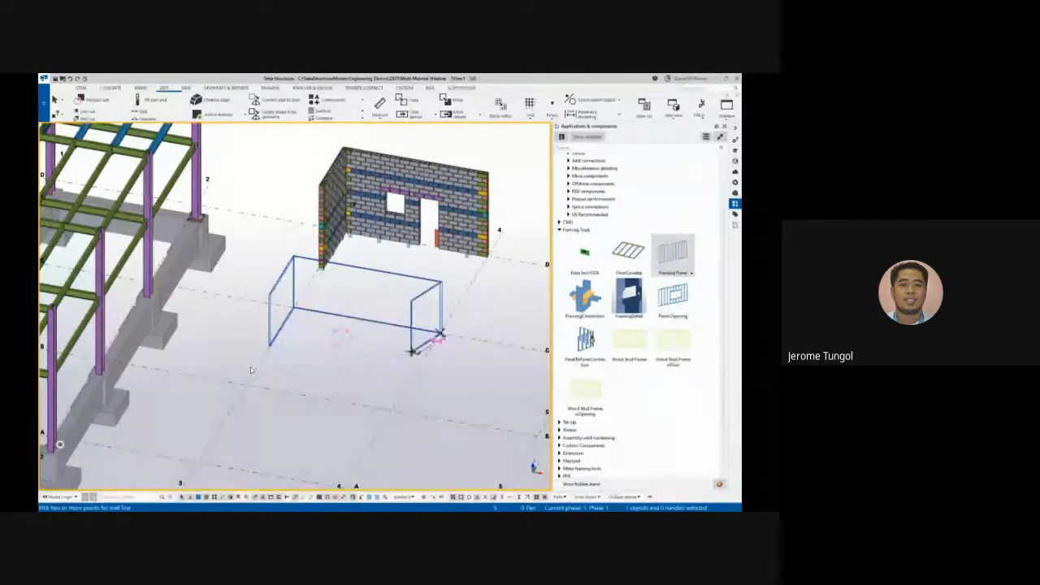
pyautogui.middleClick(397, 349)
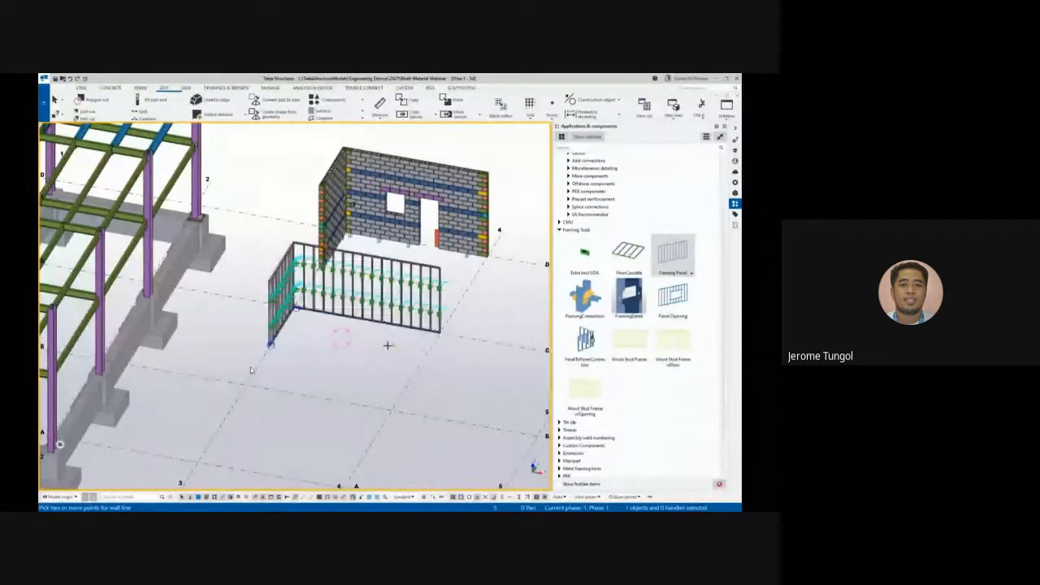
pyautogui.scroll(5, 250, 370)
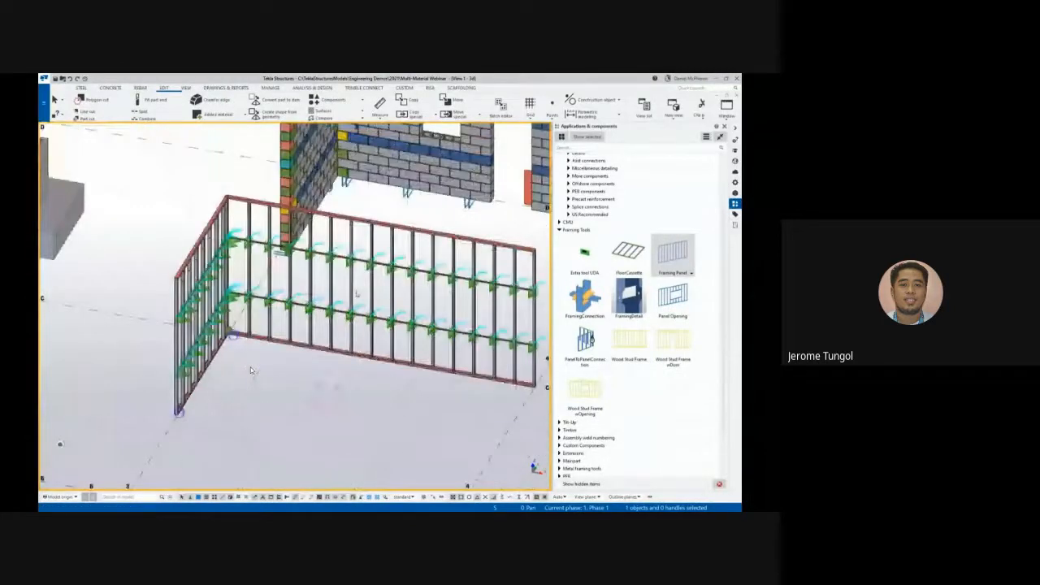
pyautogui.scroll(3, 250, 370)
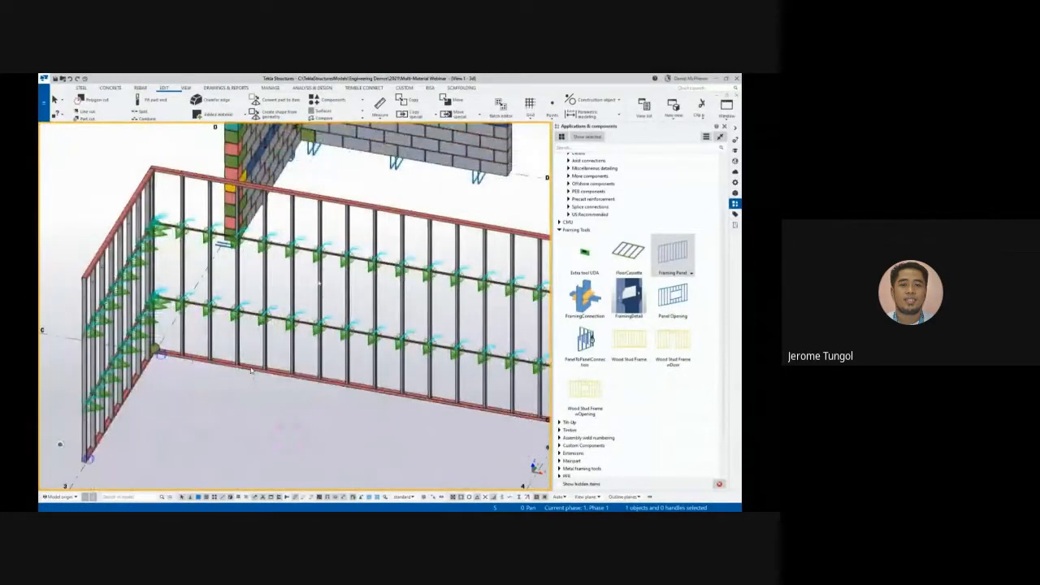
# Open the long framing panel's settings and review its part profiles, including the light gauge choices for the studs
pyautogui.doubleClick(250, 371)
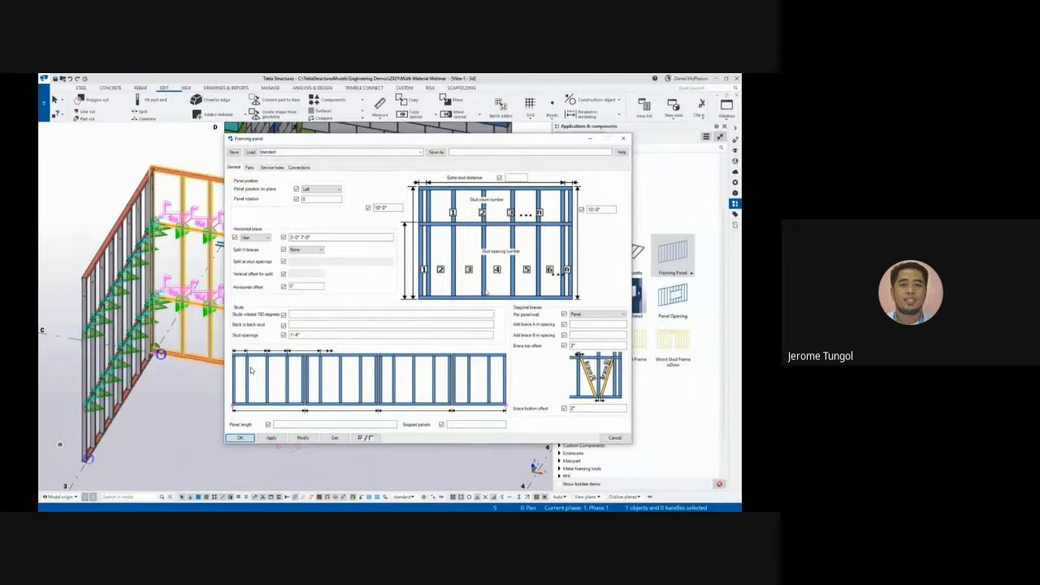
pyautogui.click(250, 166)
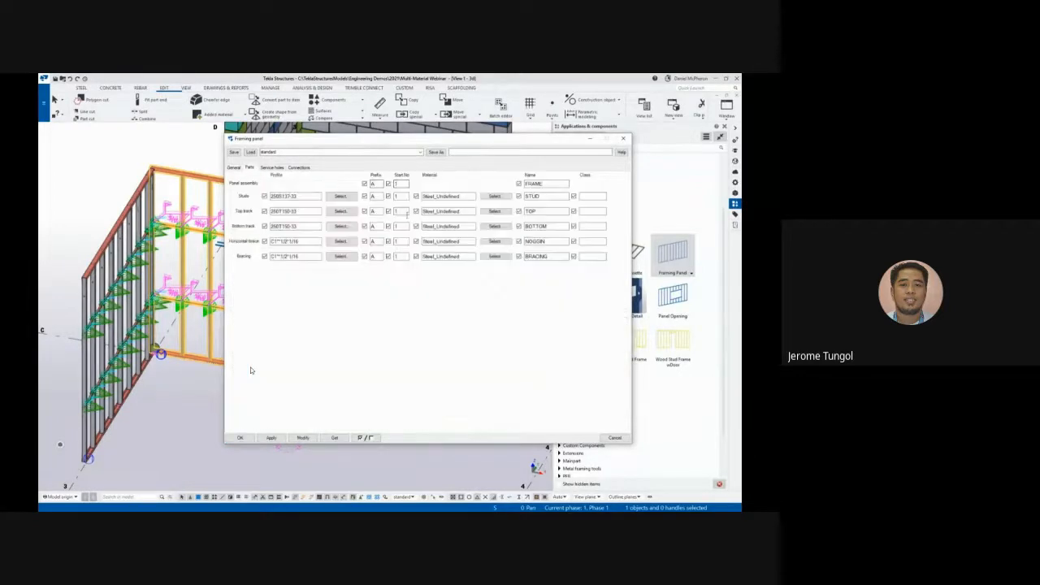
pyautogui.click(340, 197)
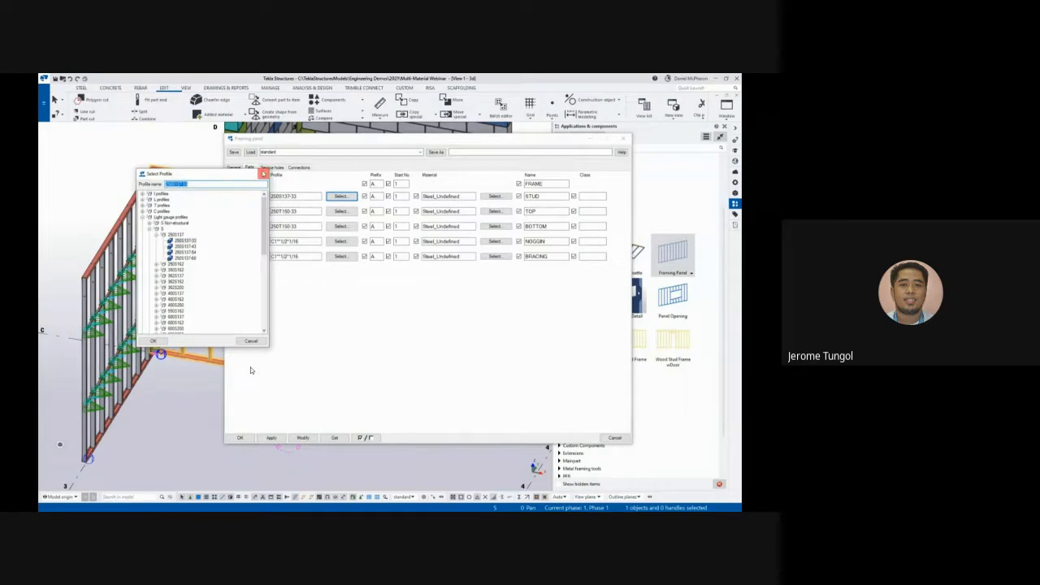
pyautogui.click(263, 173)
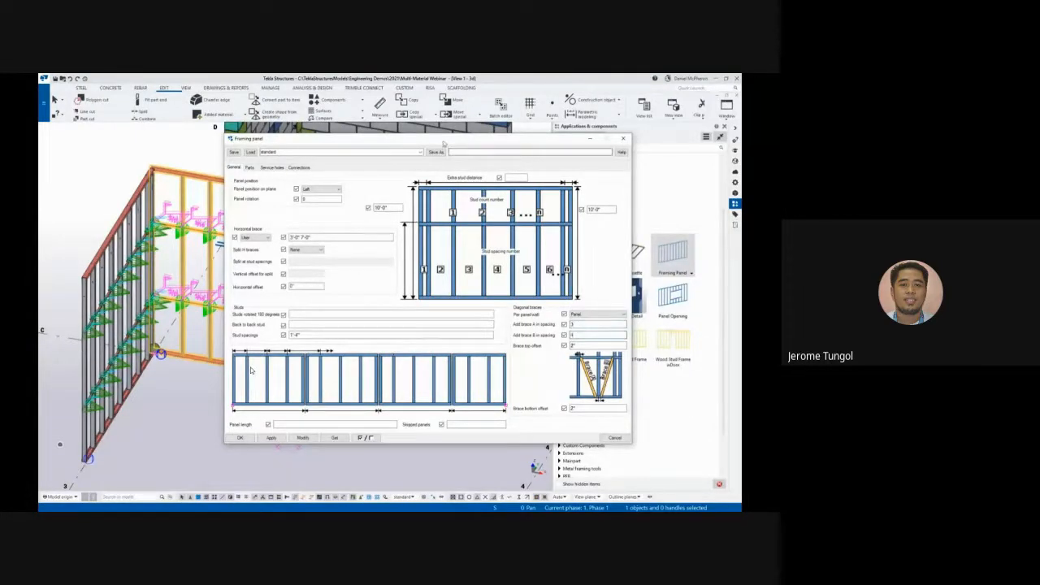
# Add diagonal braces to the long framing panel, brace A in spacing 3 and brace B in spacing 4, and inspect them
pyautogui.moveTo(443, 142); pyautogui.dragTo(505, 155)
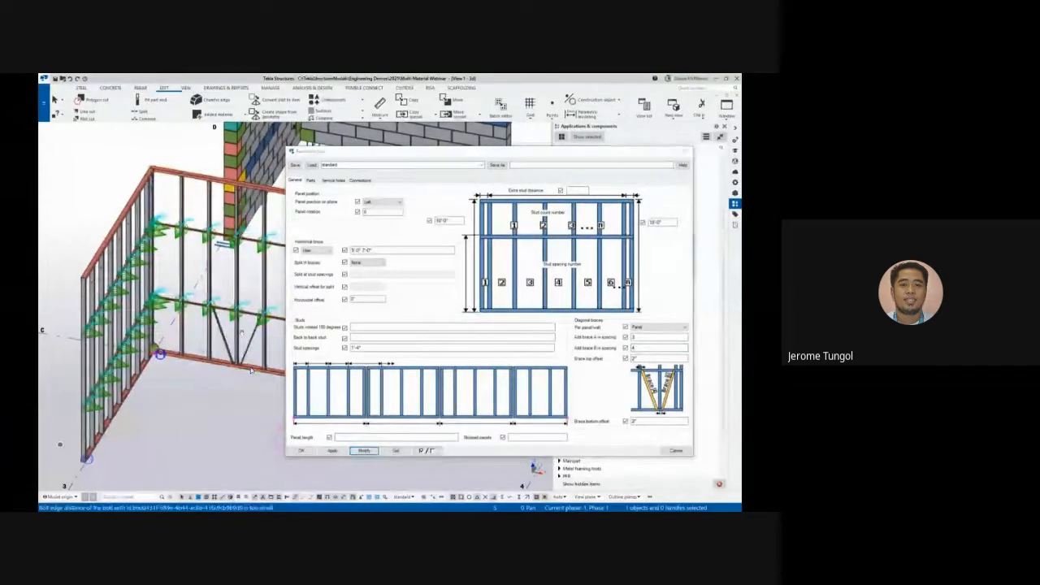
pyautogui.scroll(5, 251, 371)
pyautogui.scroll(5, 251, 371)
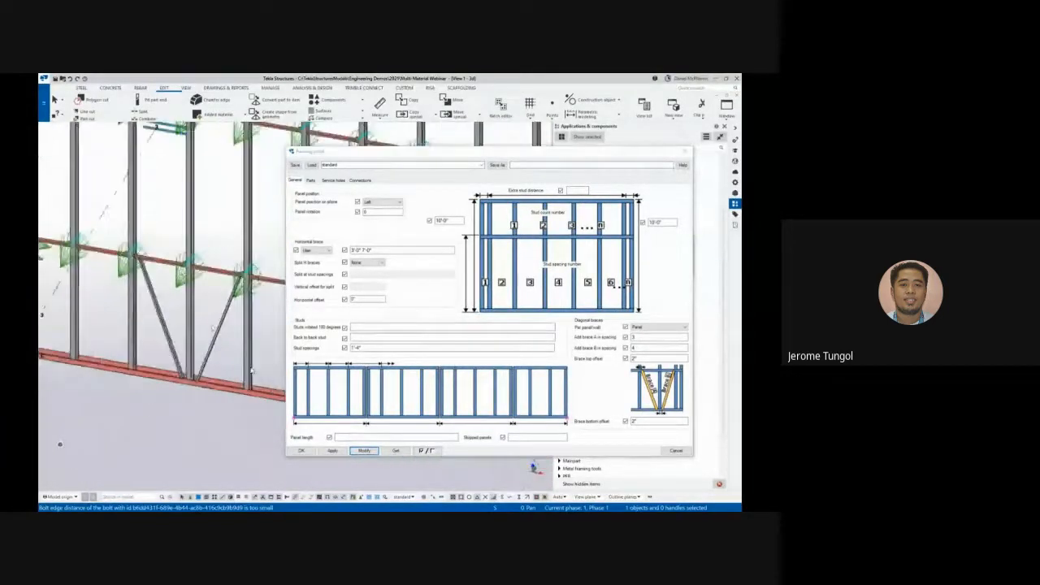
pyautogui.hotkey('ctrl', 'Right')
pyautogui.hotkey('ctrl', 'Right')
pyautogui.hotkey('ctrl', 'Right')
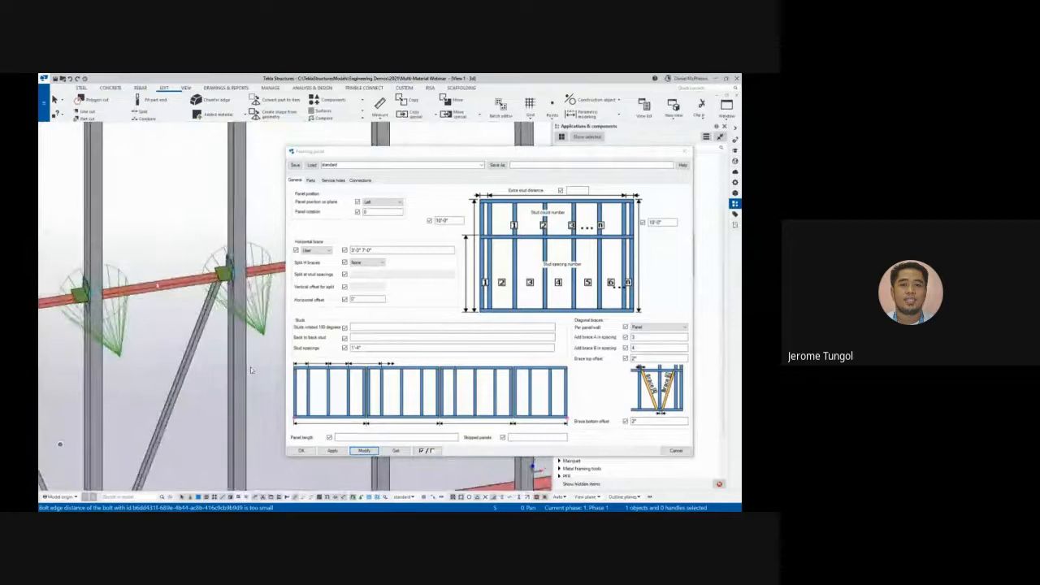
pyautogui.scroll(-5, 251, 370)
pyautogui.hotkey('ctrl', 'Left')
pyautogui.hotkey('ctrl', 'Left')
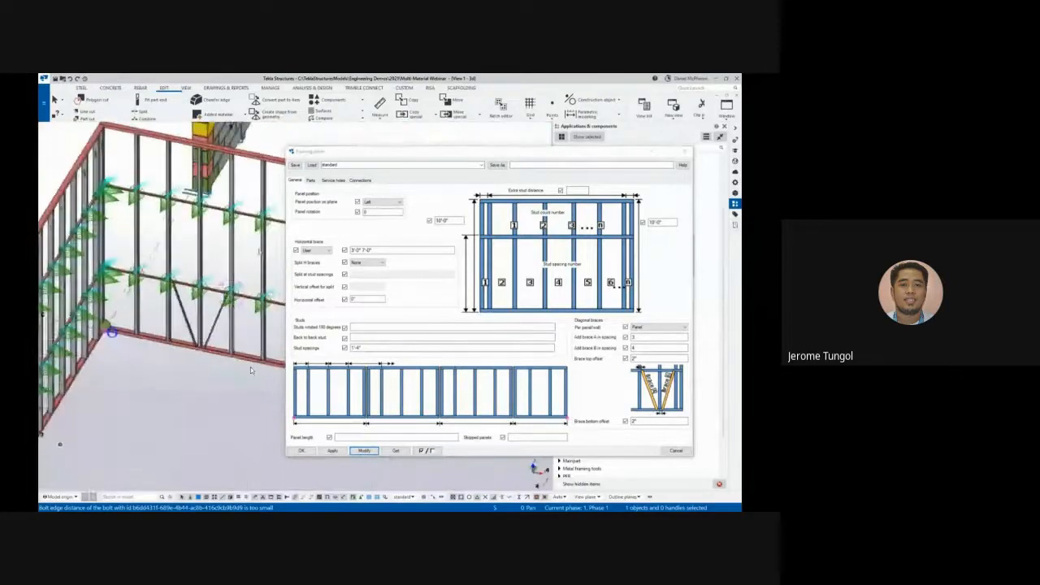
# Review the framing panel's connection settings and the Framing Connection component's settings, and close both
pyautogui.click(352, 181)
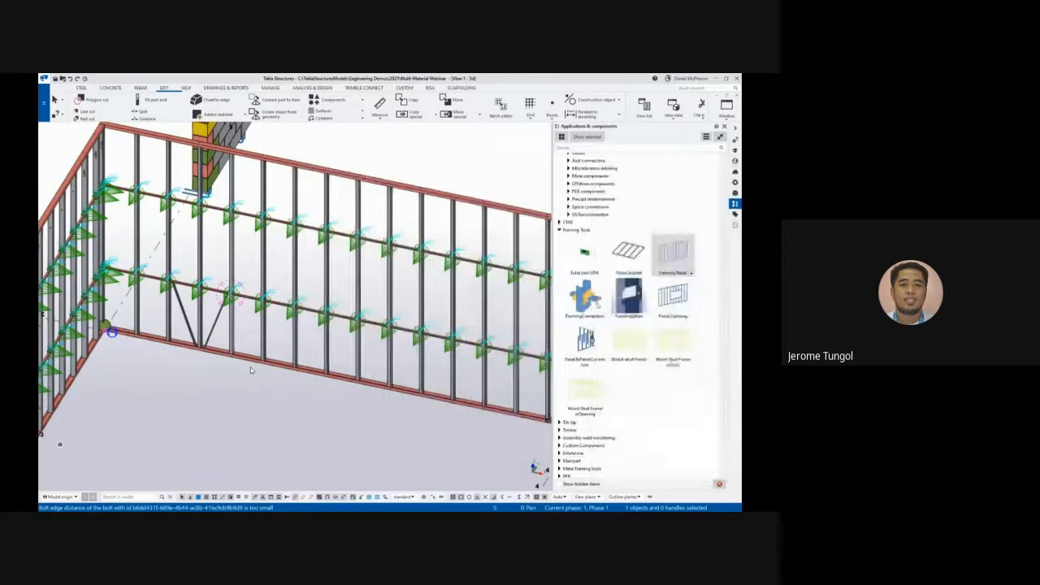
pyautogui.doubleClick(591, 298)
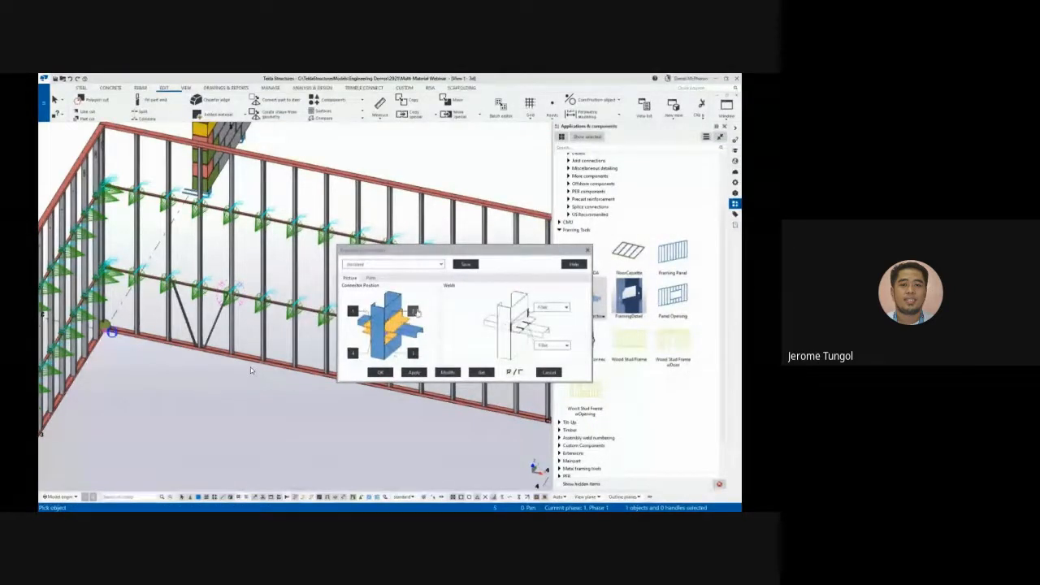
pyautogui.press('Escape')
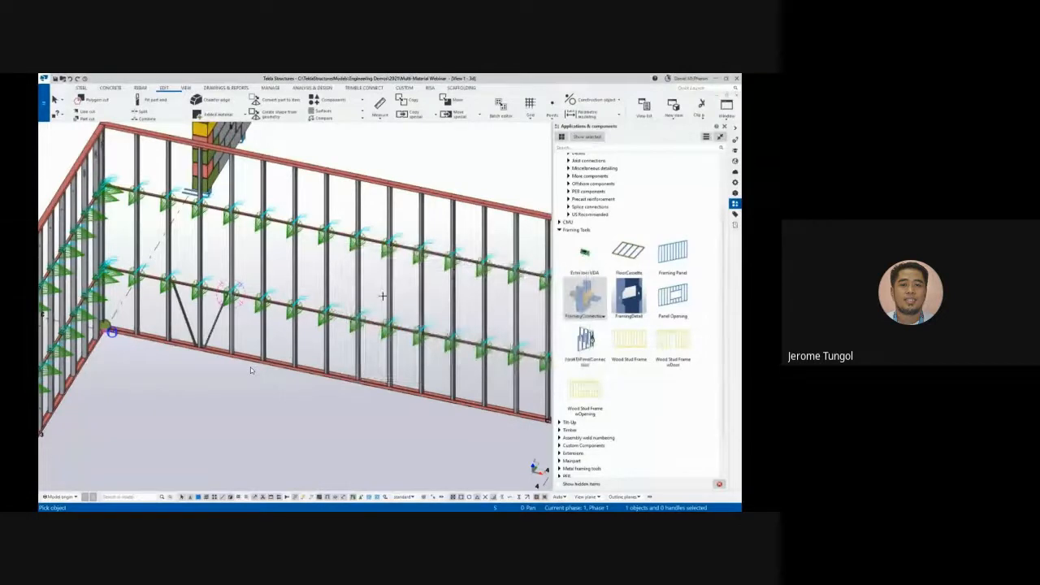
# Raise the top edge of the long framing panel on grid line C above the top of the short panel
pyautogui.scroll(-1, 380, 296)
pyautogui.scroll(-1, 380, 296)
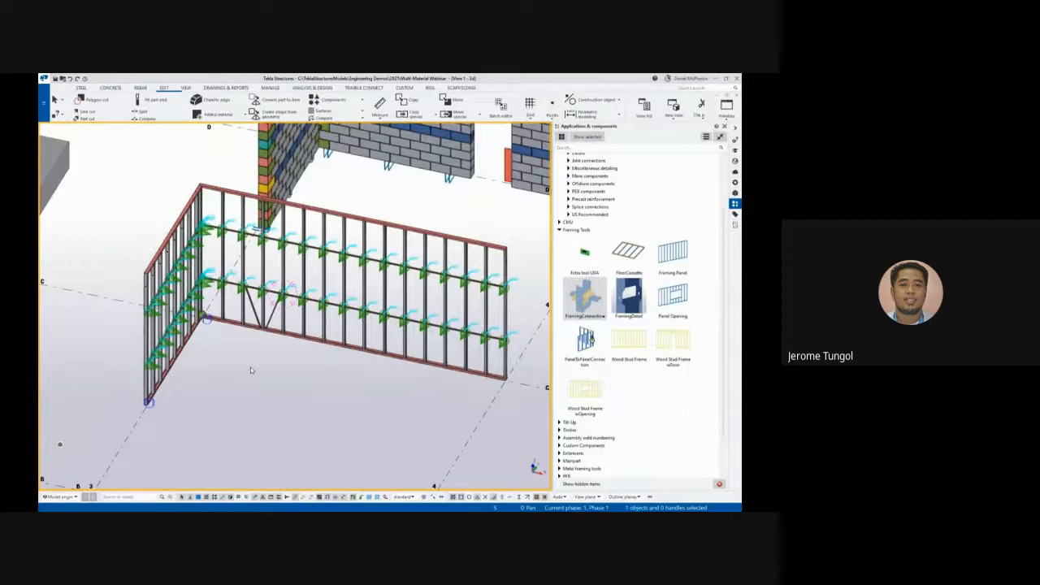
pyautogui.scroll(-1, 322, 343)
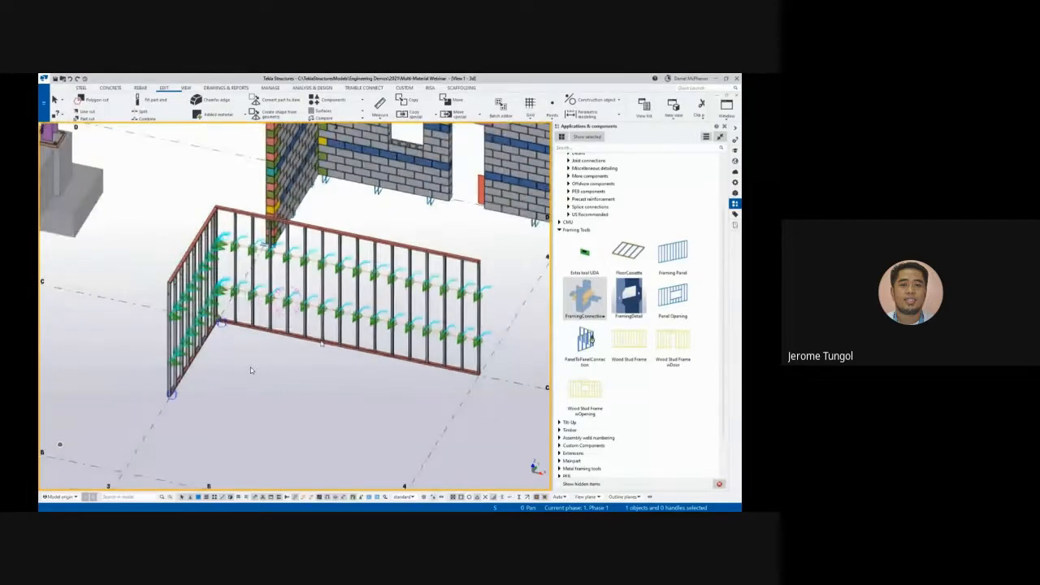
pyautogui.keyDown('ctrl'); pyautogui.moveTo(322, 343); pyautogui.dragTo(327, 350, button='middle'); pyautogui.keyUp('ctrl')
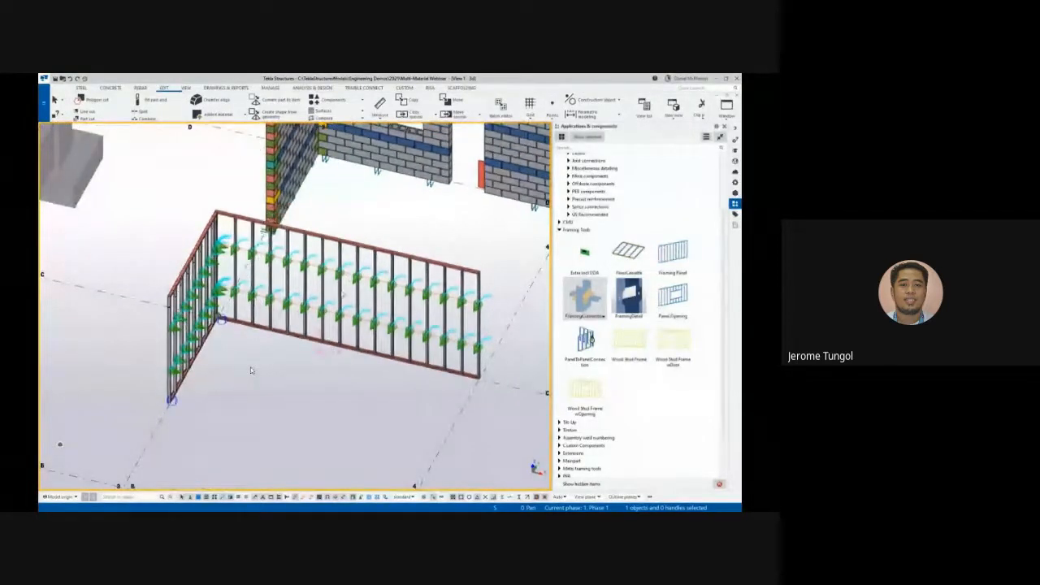
pyautogui.click(355, 243)
pyautogui.scroll(1, 355, 242)
pyautogui.scroll(1, 251, 370)
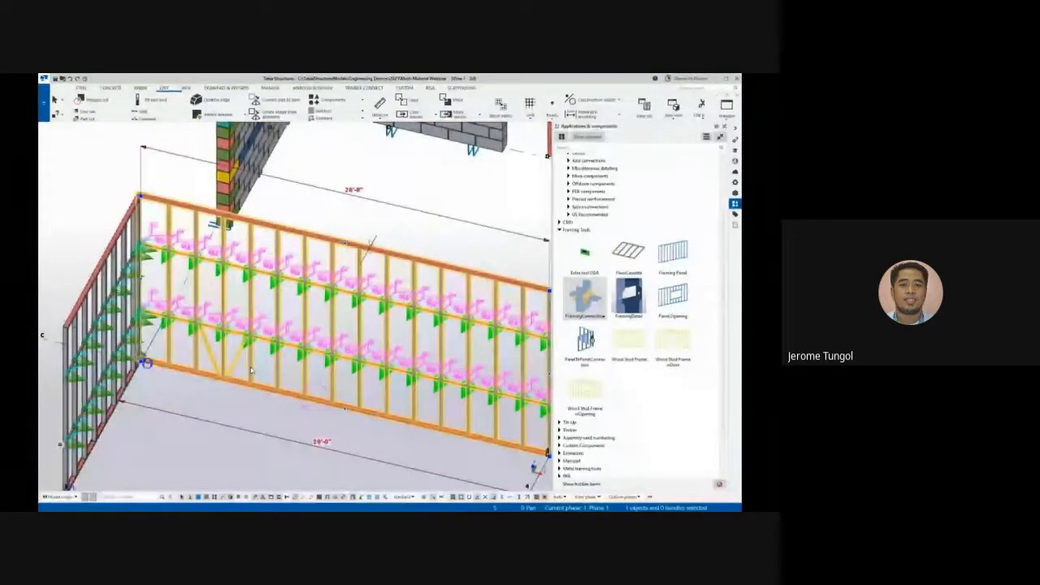
pyautogui.moveTo(369, 247); pyautogui.dragTo(368, 231)
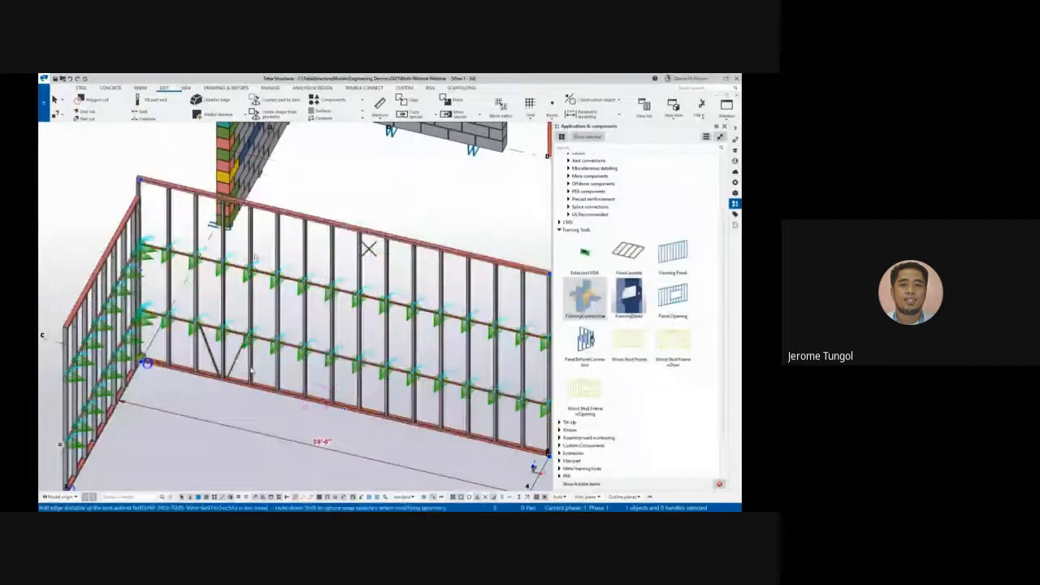
pyautogui.scroll(-2, 252, 371)
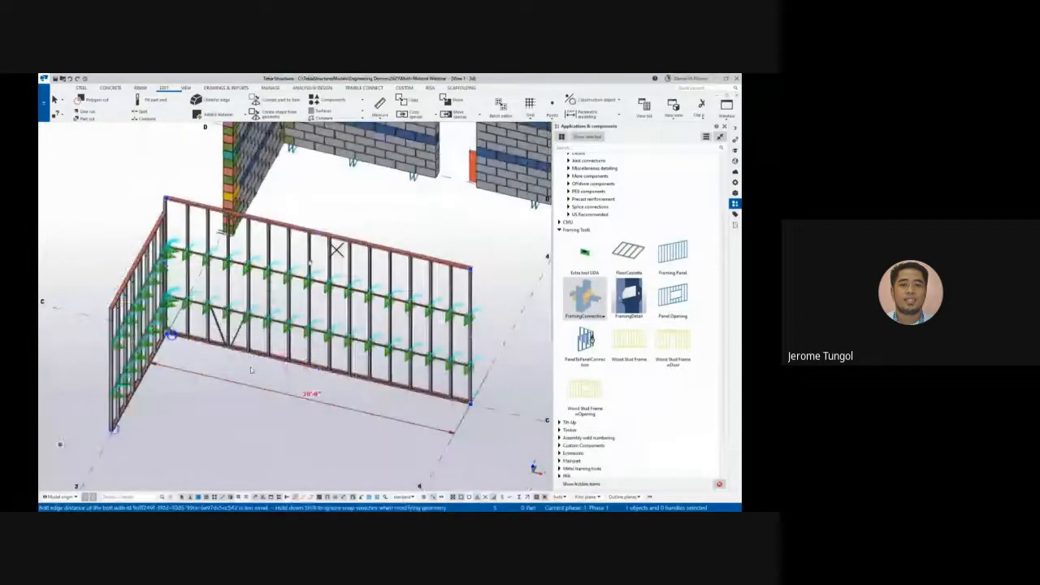
# Check the general settings of the long framing panel on grid line C and close them
pyautogui.moveTo(251, 370); pyautogui.dragTo(234, 352, button='middle')
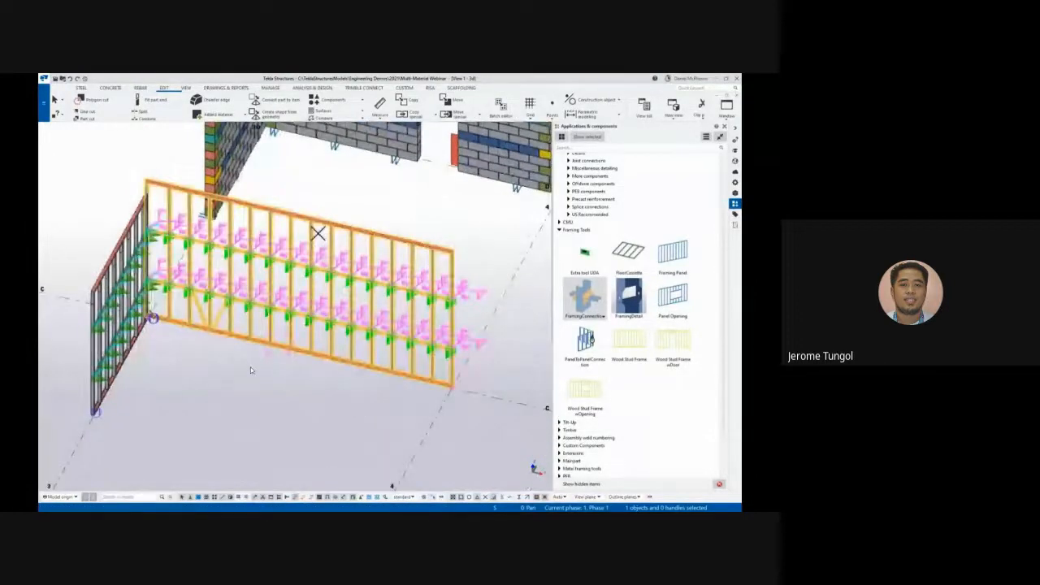
pyautogui.moveTo(740, 187); pyautogui.dragTo(379, 170)
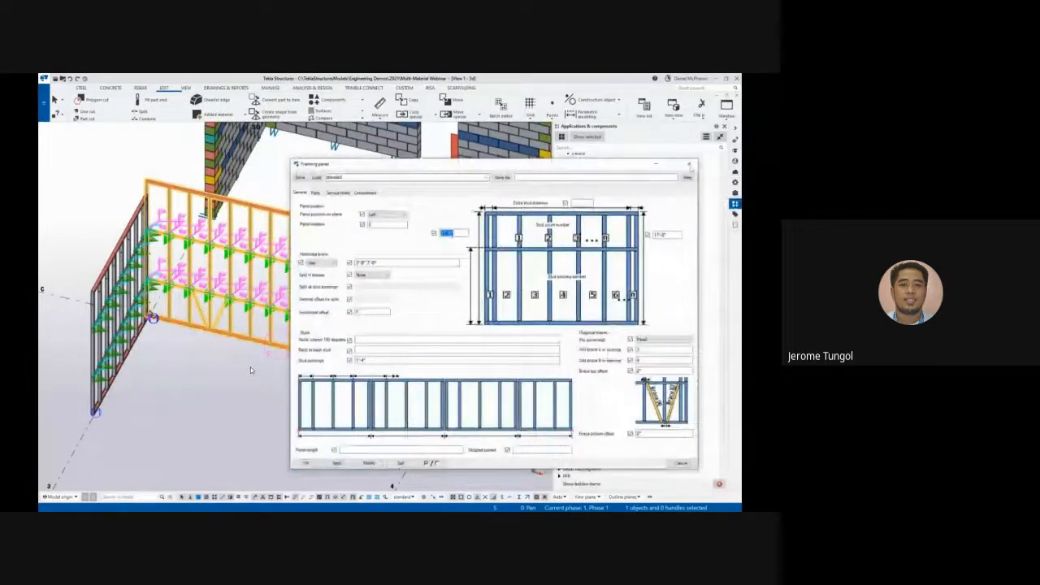
pyautogui.click(688, 164)
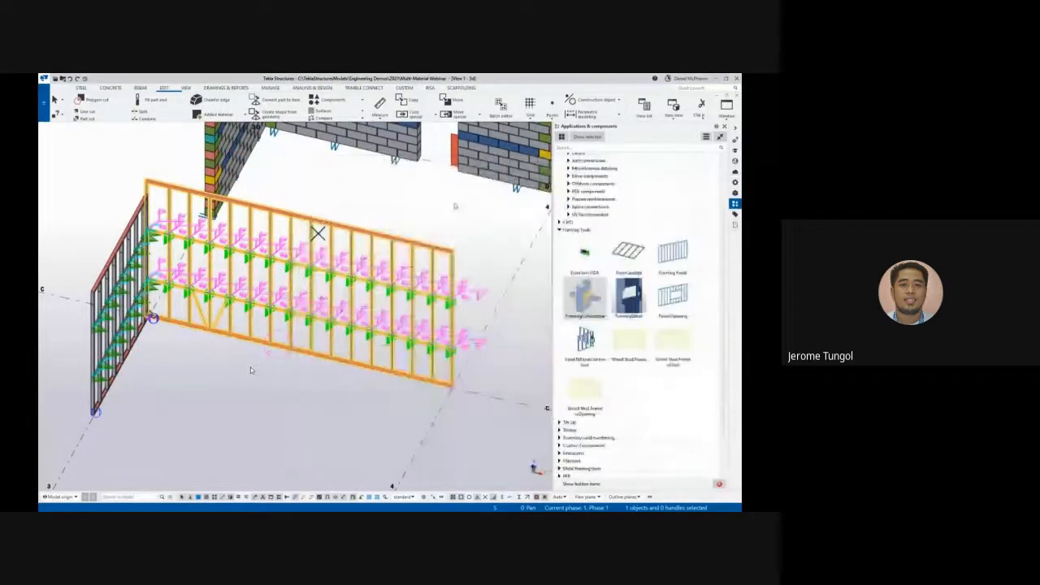
# Switch to the grid C elevation view and review the Panel Opening component's general, lintel and sill settings
pyautogui.hotkey('ctrl', 'Tab')
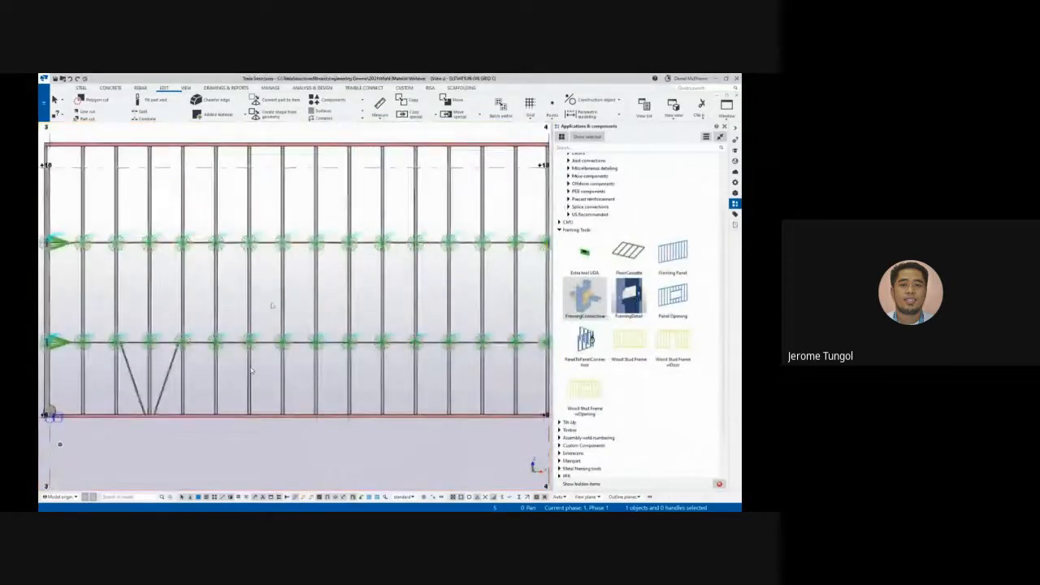
pyautogui.scroll(-2, 277, 306)
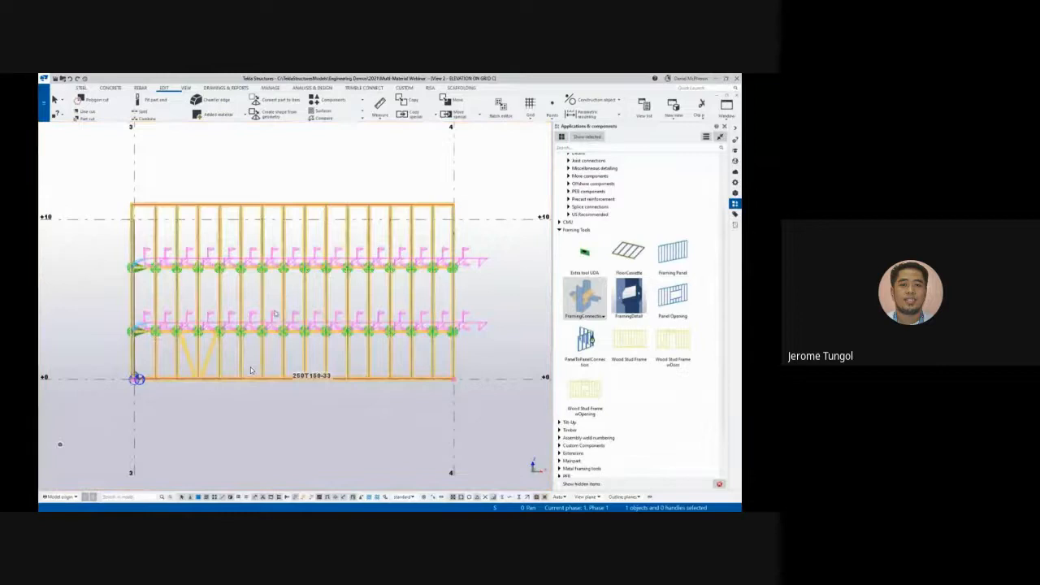
pyautogui.scroll(1, 208, 314)
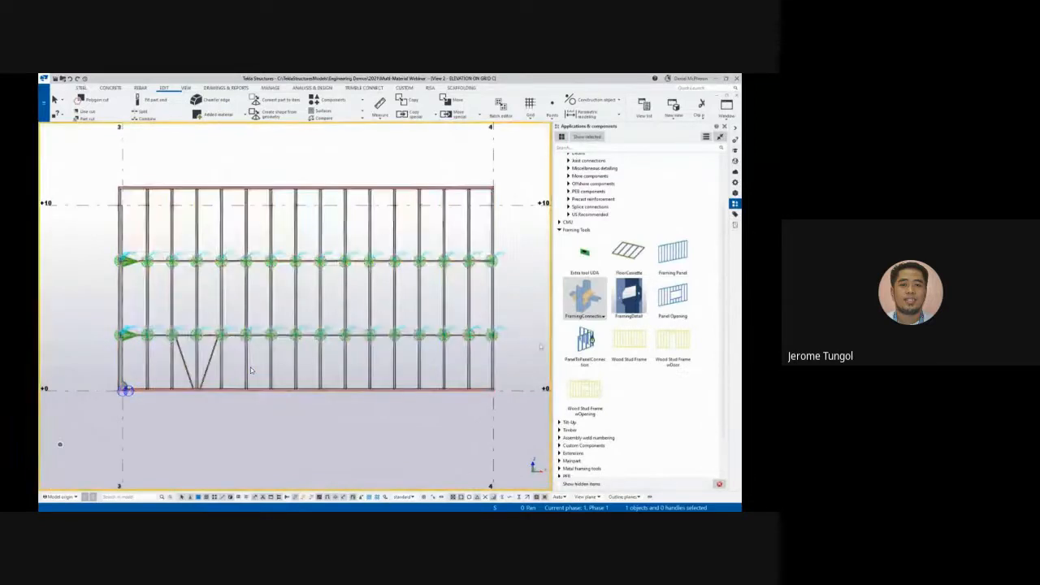
pyautogui.doubleClick(670, 299)
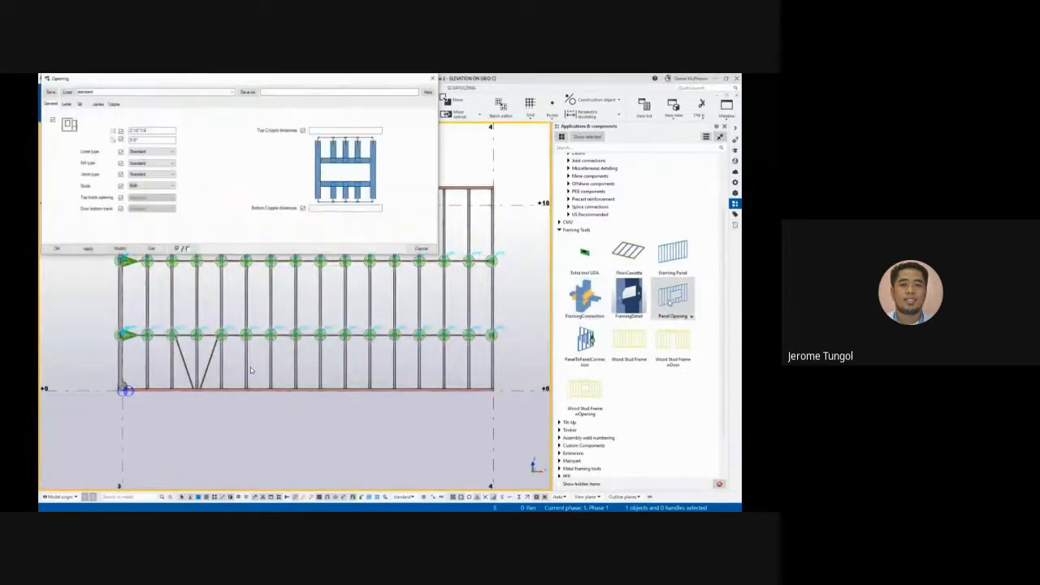
pyautogui.moveTo(134, 79); pyautogui.dragTo(190, 155)
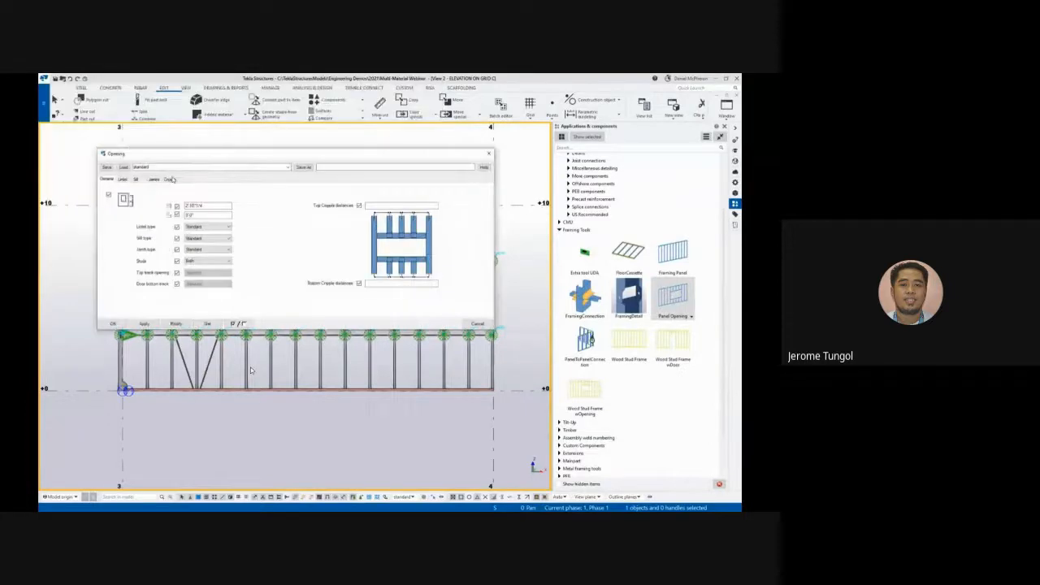
pyautogui.click(124, 179)
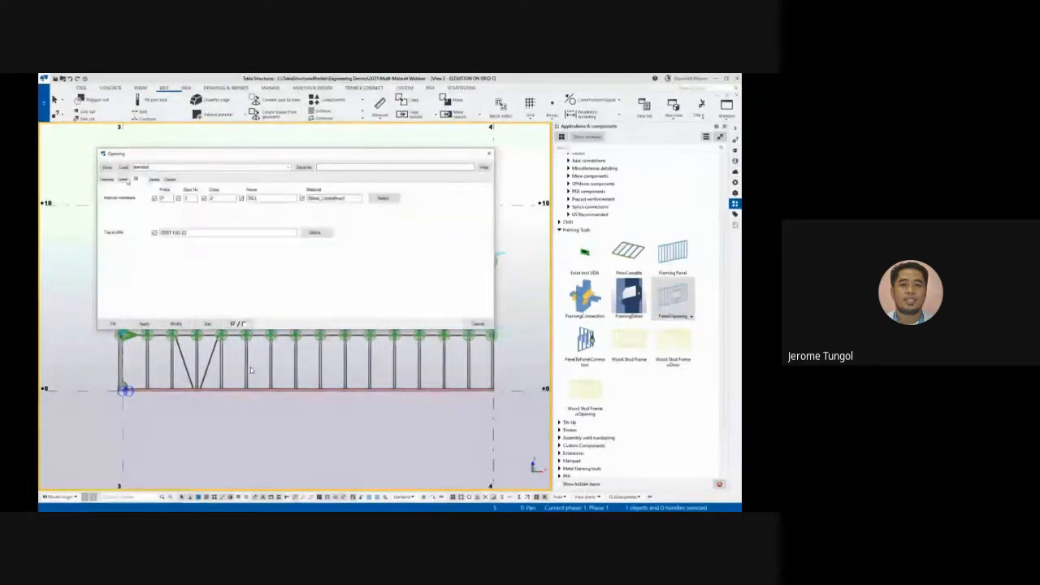
pyautogui.click(108, 179)
pyautogui.click(490, 154)
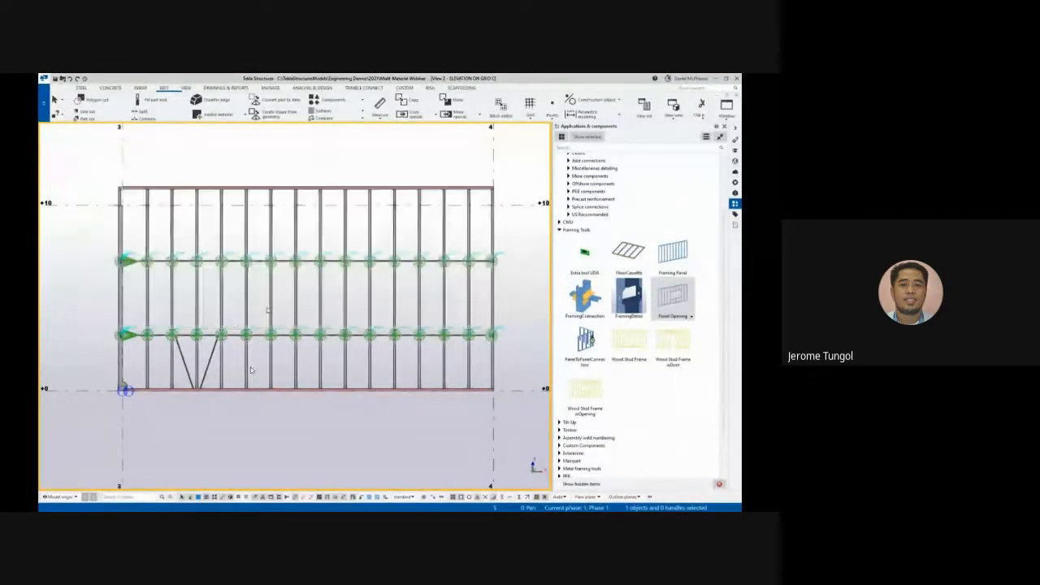
# Add a window opening about 1'-6" wide and 1'-9" high to the long framing panel, with its sill 4'-0" above the base
pyautogui.click(251, 371)
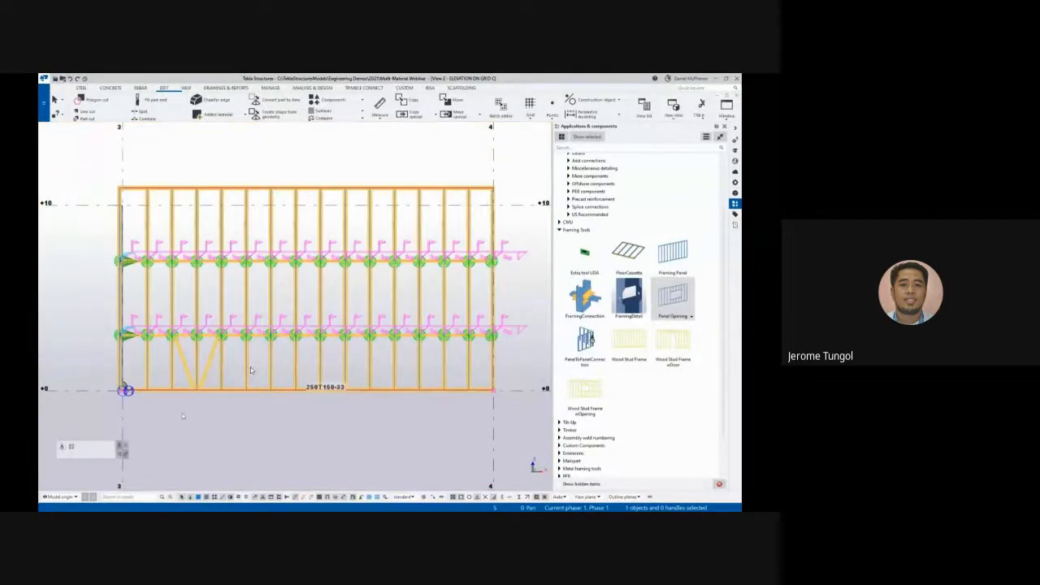
pyautogui.click(183, 415)
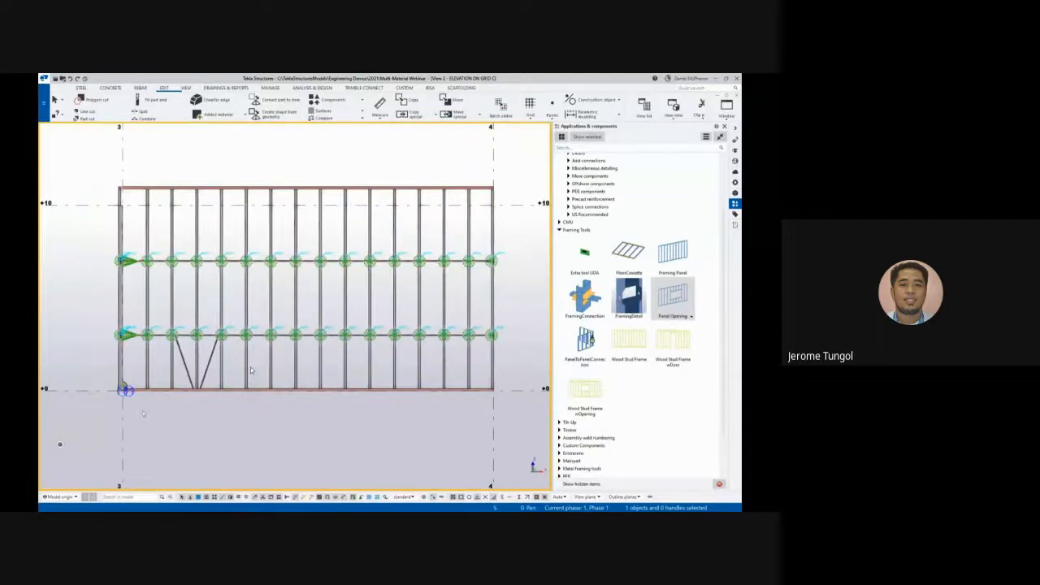
pyautogui.click(251, 371)
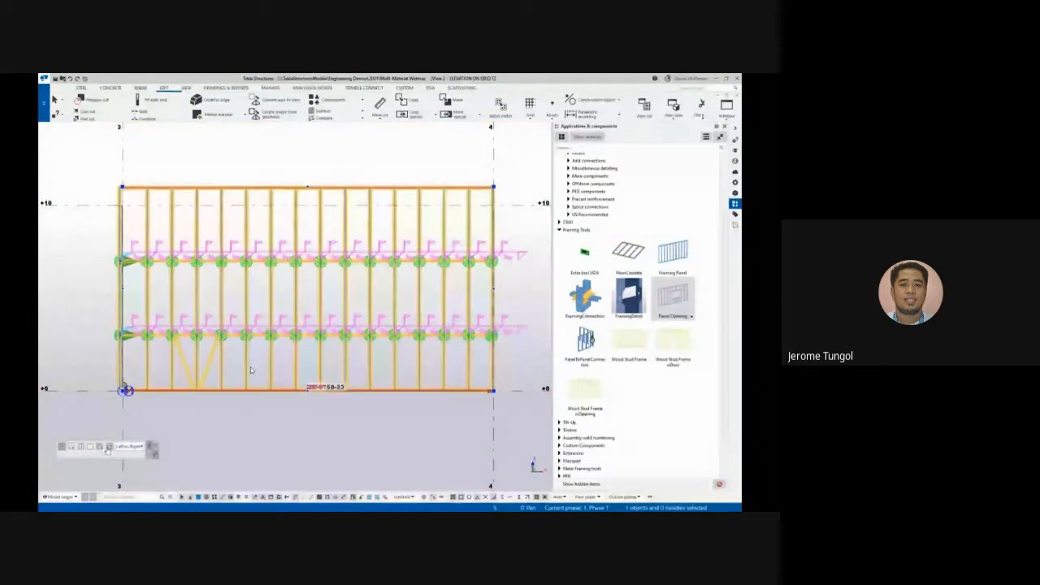
pyautogui.scroll(2, 235, 307)
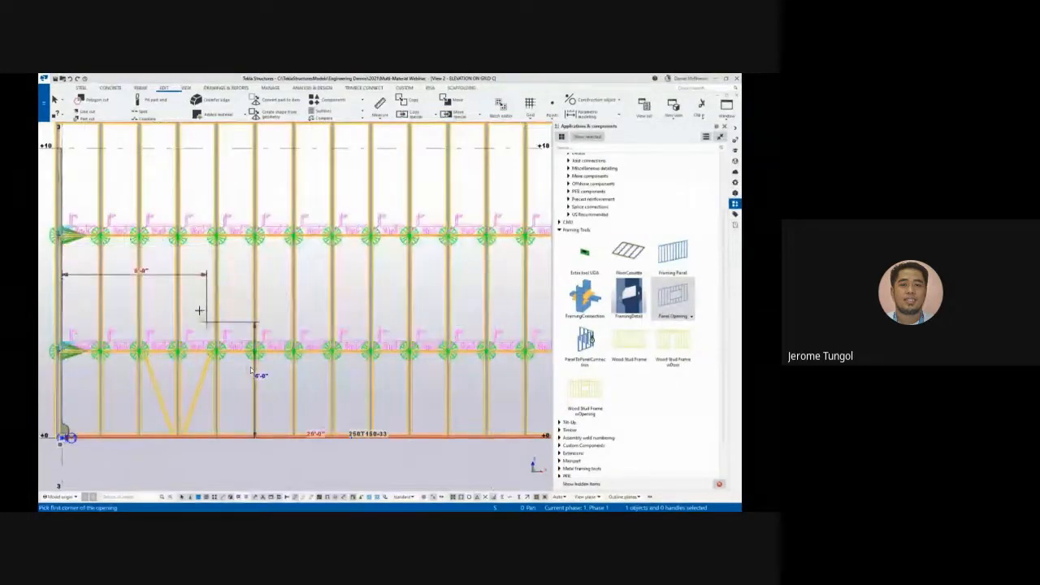
pyautogui.click(205, 321)
pyautogui.scroll(2, 246, 280)
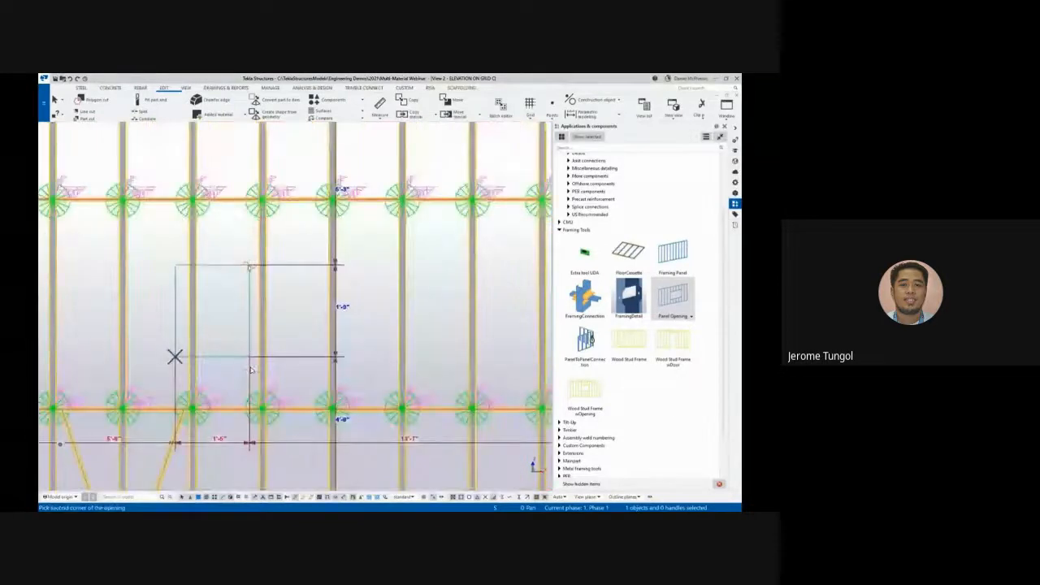
pyautogui.click(208, 284)
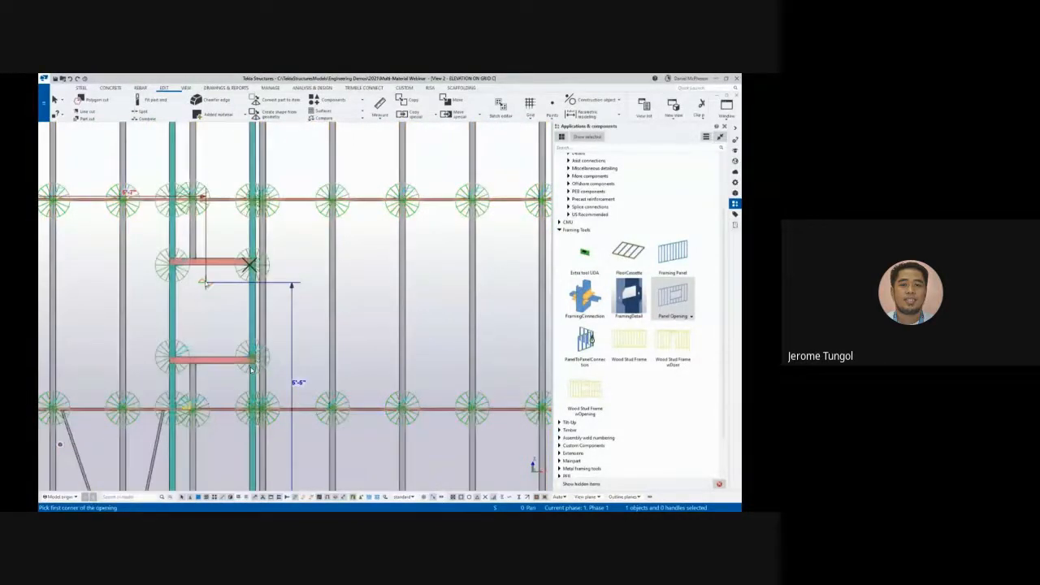
# Add a door opening 3'-0" wide and 7'-0" high to the long framing panel, starting 11'-0" from grid line 3
pyautogui.scroll(-2, 195, 292)
pyautogui.scroll(-2, 188, 298)
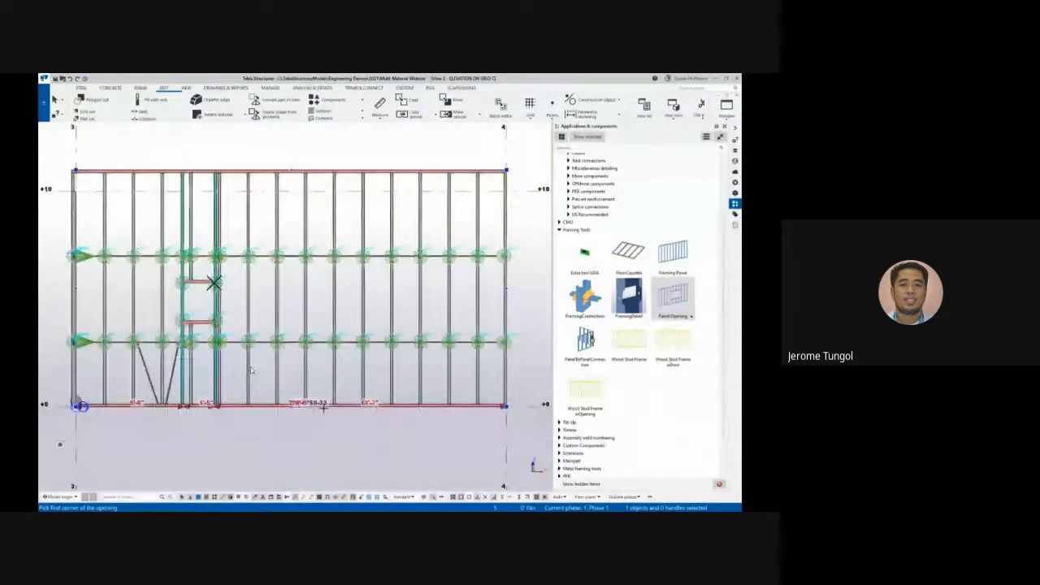
pyautogui.click(329, 403)
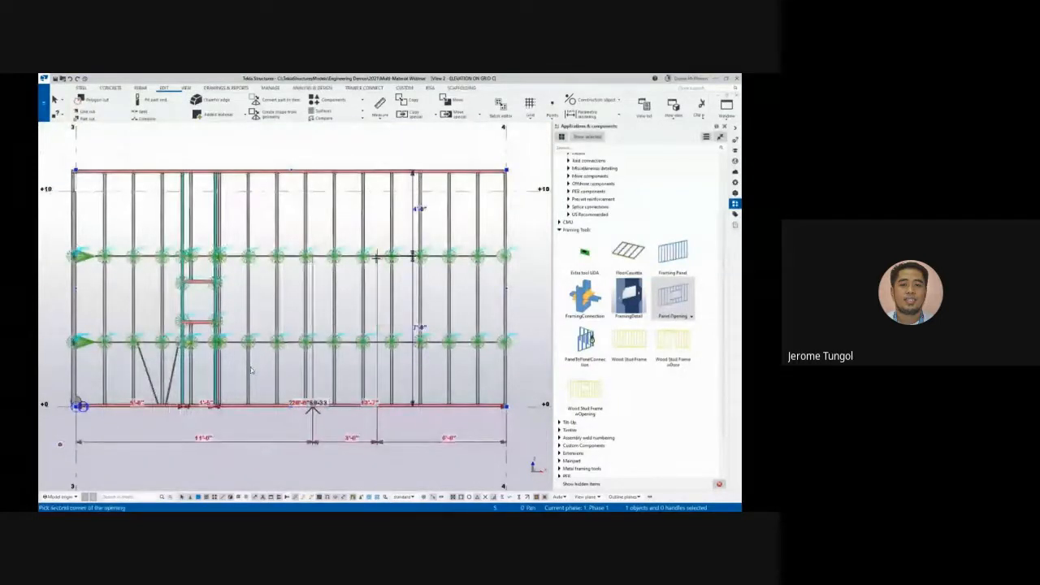
pyautogui.click(302, 303)
pyautogui.press('Escape')
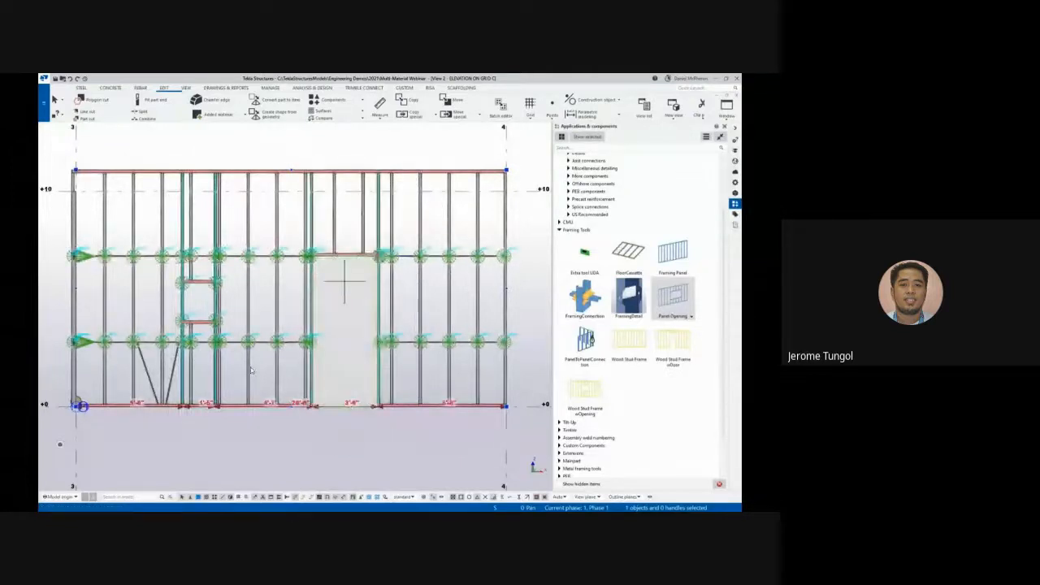
# In the 3D view, raise the top edge of the door opening in the long framing panel
pyautogui.hotkey('ctrl', 'Tab')
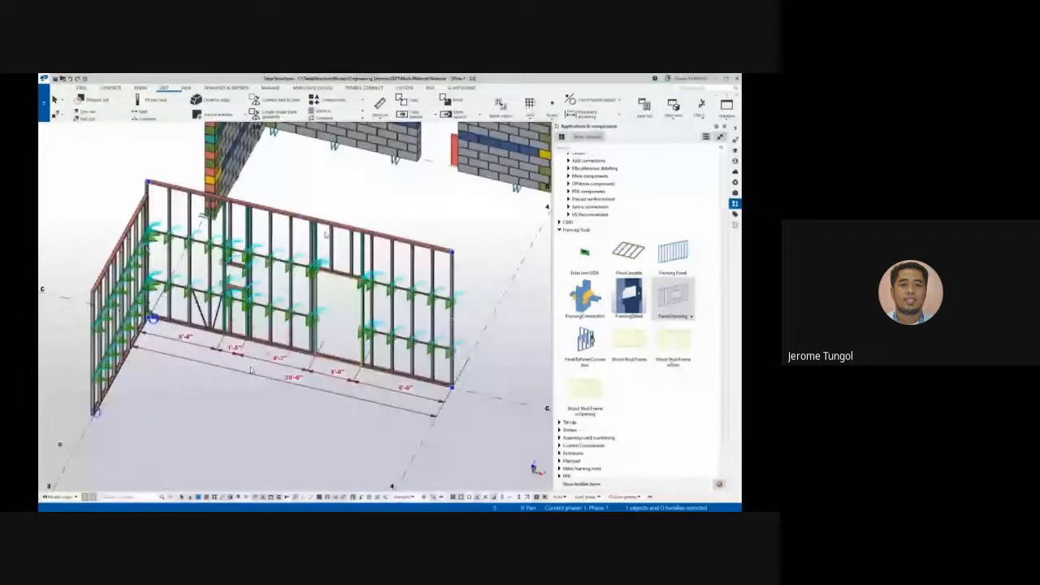
pyautogui.scroll(3, 251, 369)
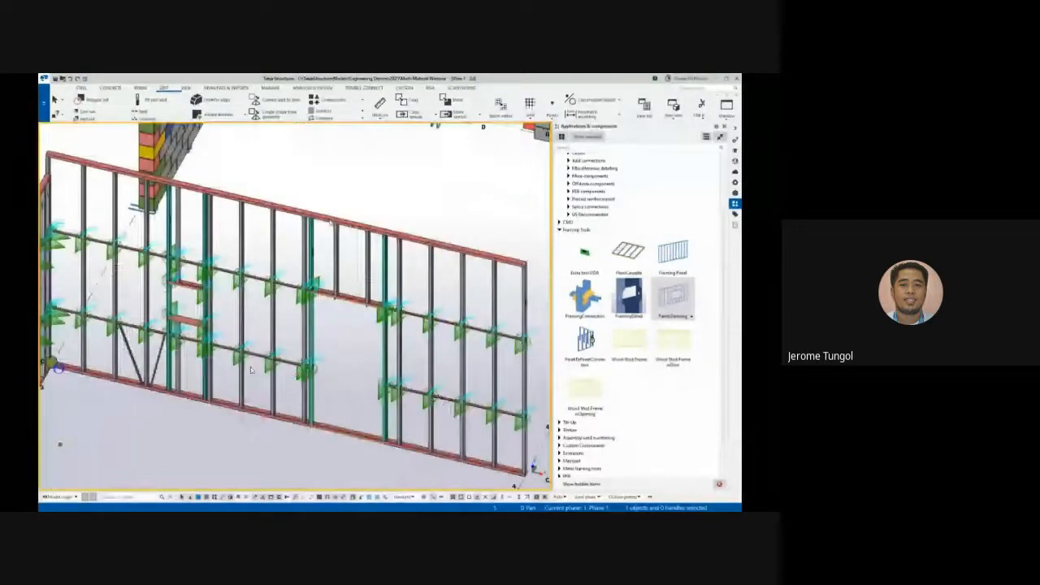
pyautogui.scroll(3, 251, 370)
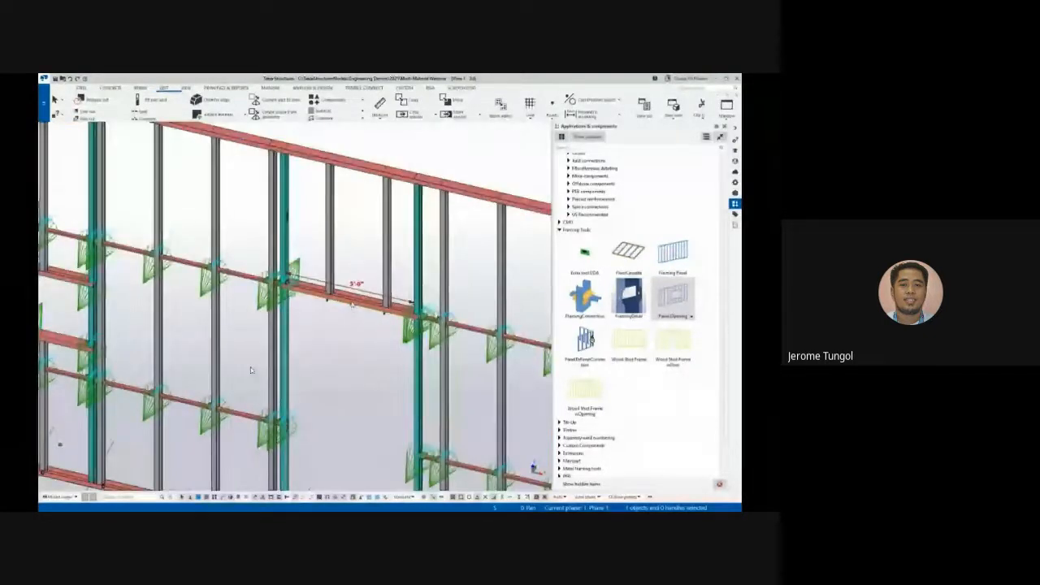
pyautogui.moveTo(352, 304); pyautogui.dragTo(364, 330)
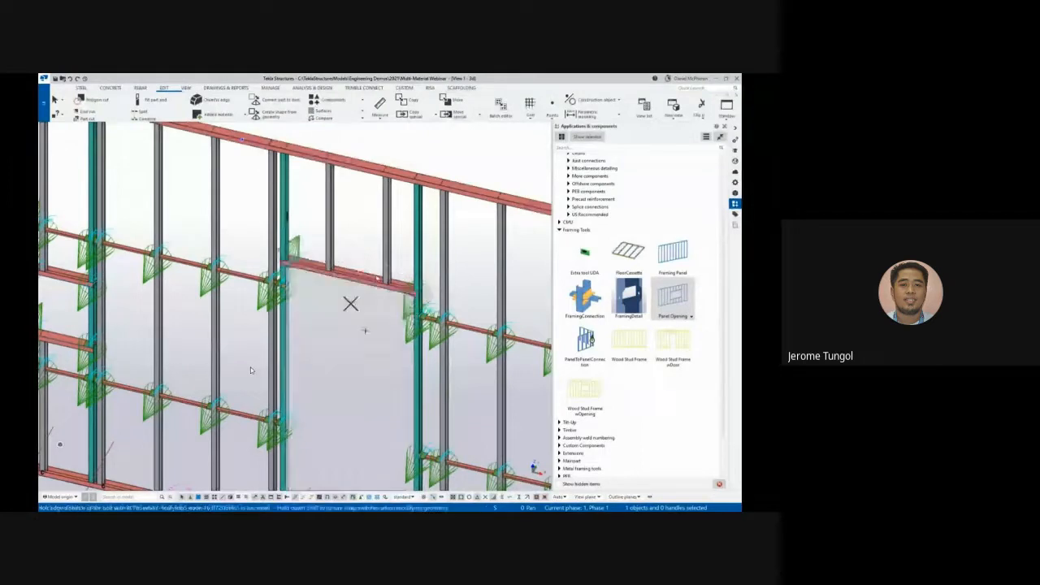
pyautogui.scroll(-5, 251, 371)
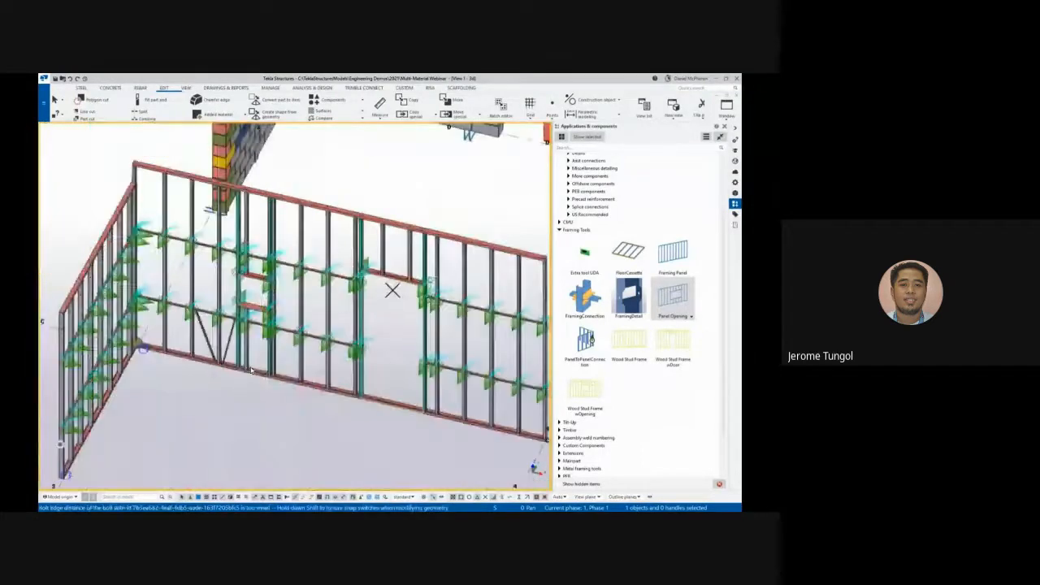
pyautogui.scroll(-3, 251, 370)
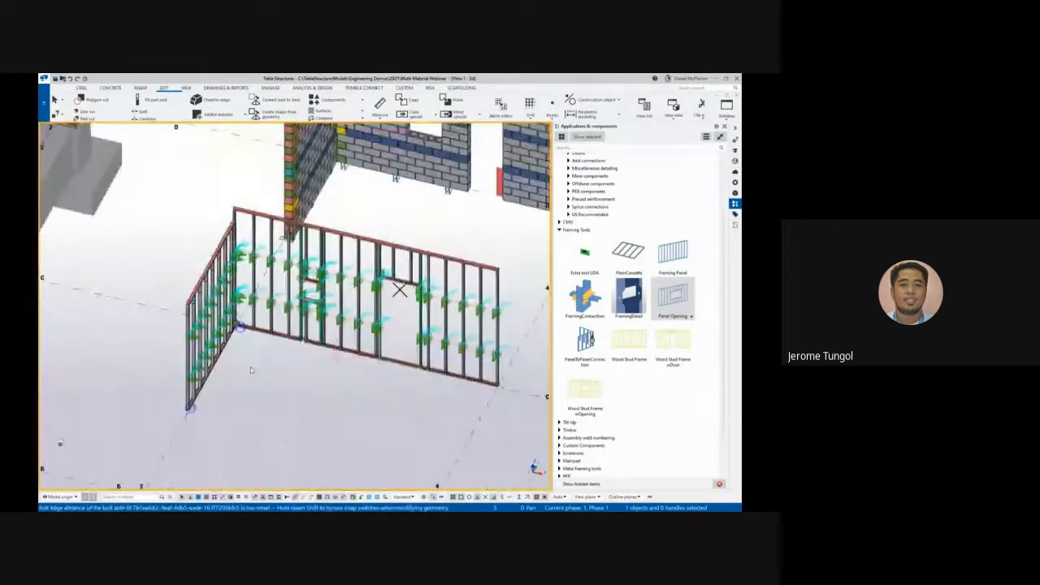
pyautogui.keyDown('ctrl'); pyautogui.moveTo(251, 370); pyautogui.dragTo(240, 362, button='middle'); pyautogui.keyUp('ctrl')
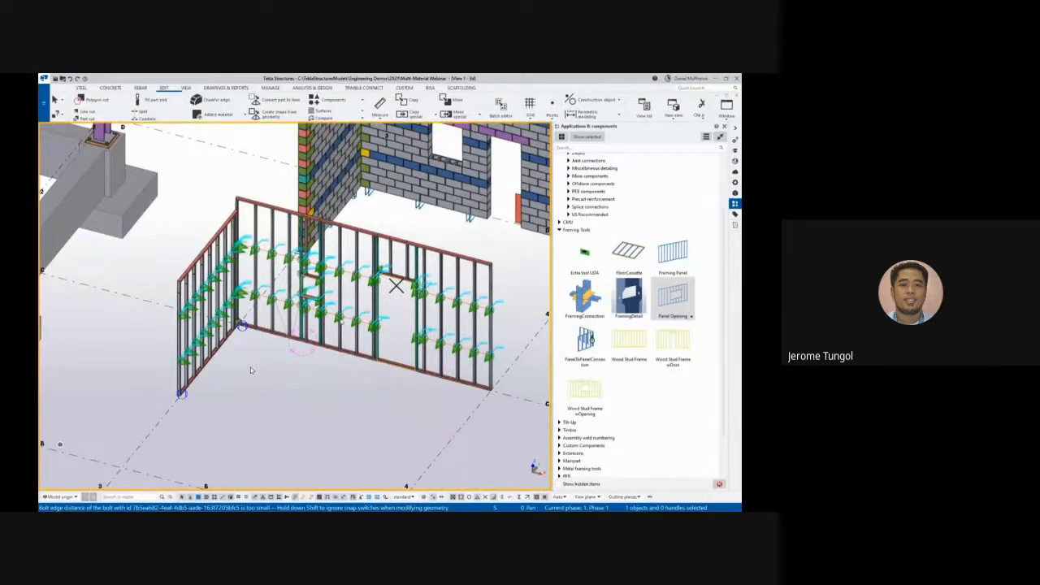
# Show the model in plan, fit the work area to the entire model and expand the Framing Tools component group
pyautogui.hotkey('ctrl', 'p')
pyautogui.rightClick(348, 382)
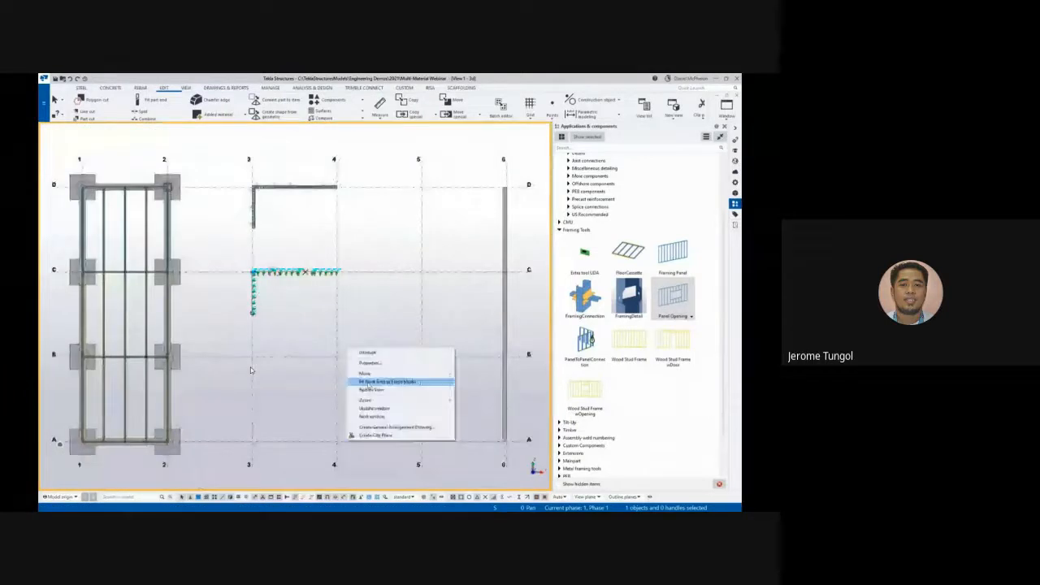
pyautogui.click(369, 384)
pyautogui.rightClick(453, 267)
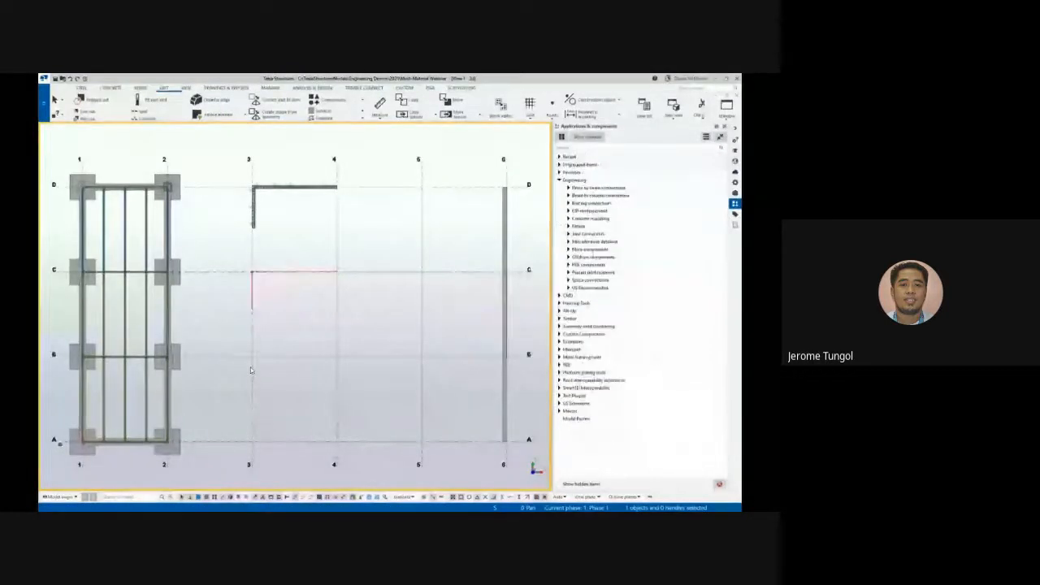
pyautogui.click(559, 304)
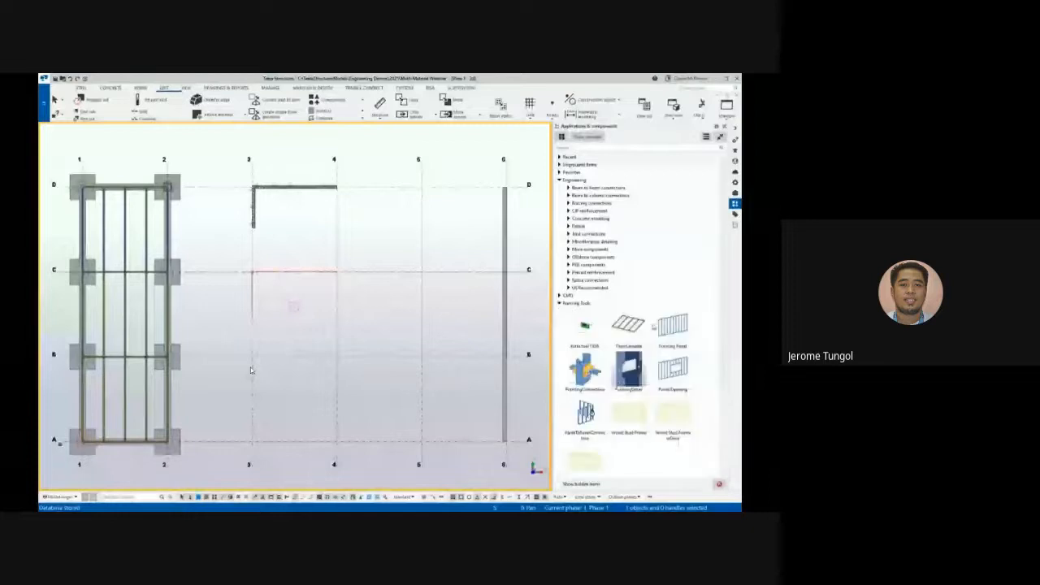
# Reduce the door opening width of the wood stud frame with door and apply the change to the selected frame
pyautogui.scroll(-3, 650, 317)
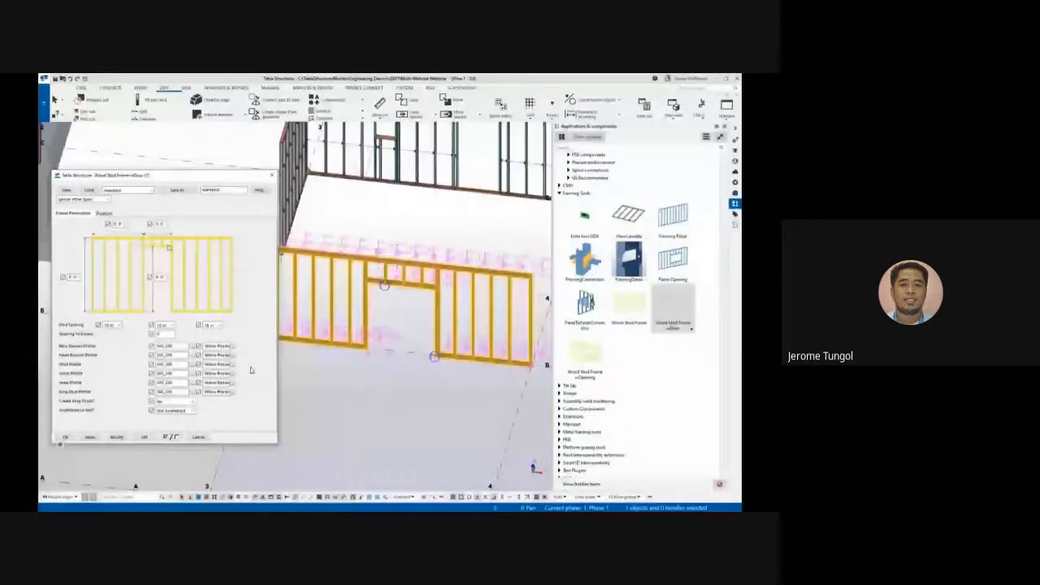
pyautogui.moveTo(166, 224); pyautogui.dragTo(135, 224)
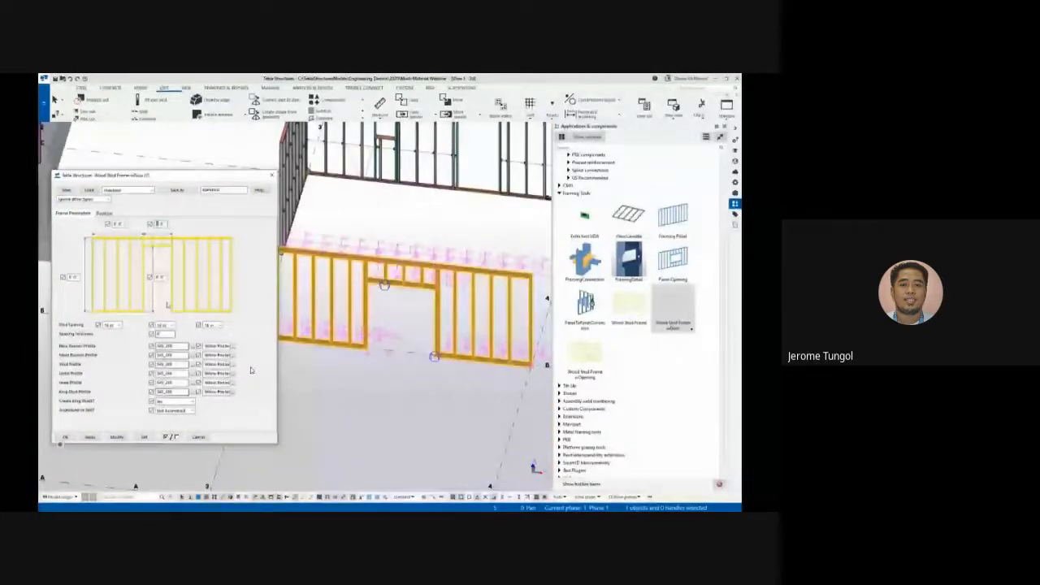
pyautogui.write('10')
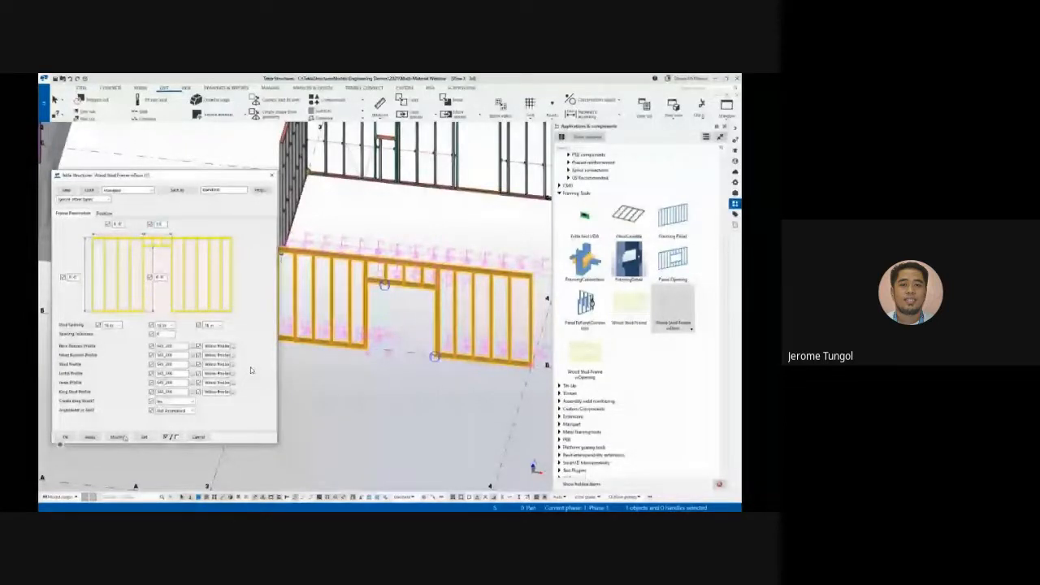
pyautogui.click(124, 437)
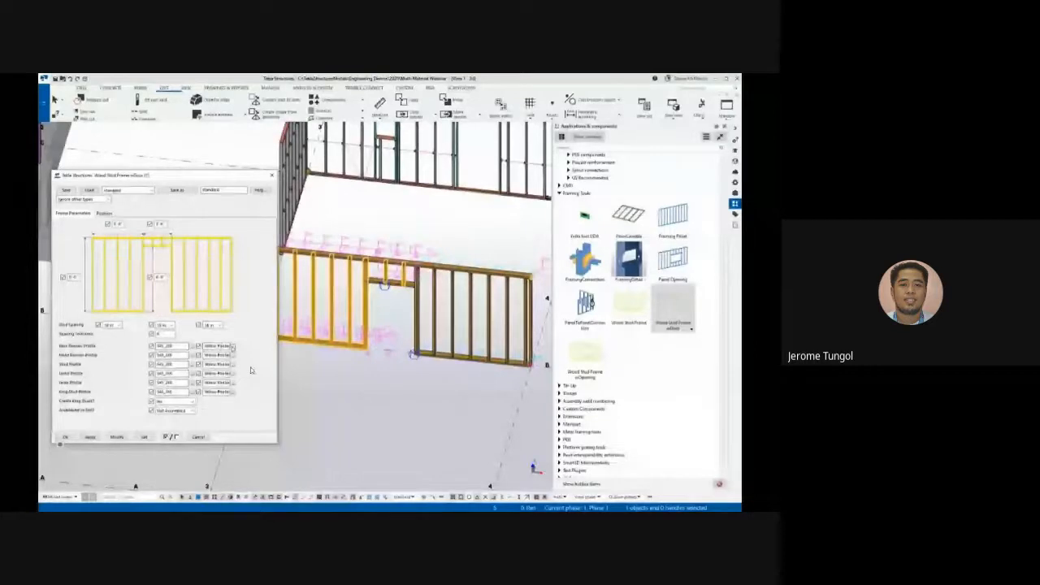
# Browse the timber materials available for the wood stud frame's first runner profile and close the material catalog
pyautogui.click(232, 347)
pyautogui.scroll(7, 298, 250)
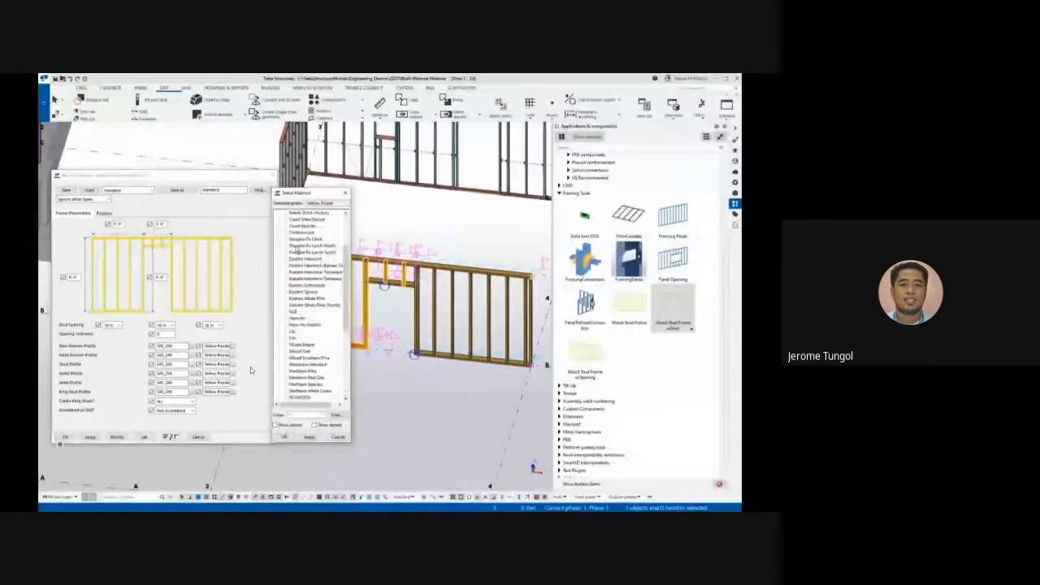
pyautogui.scroll(-5, 250, 370)
pyautogui.press('Escape')
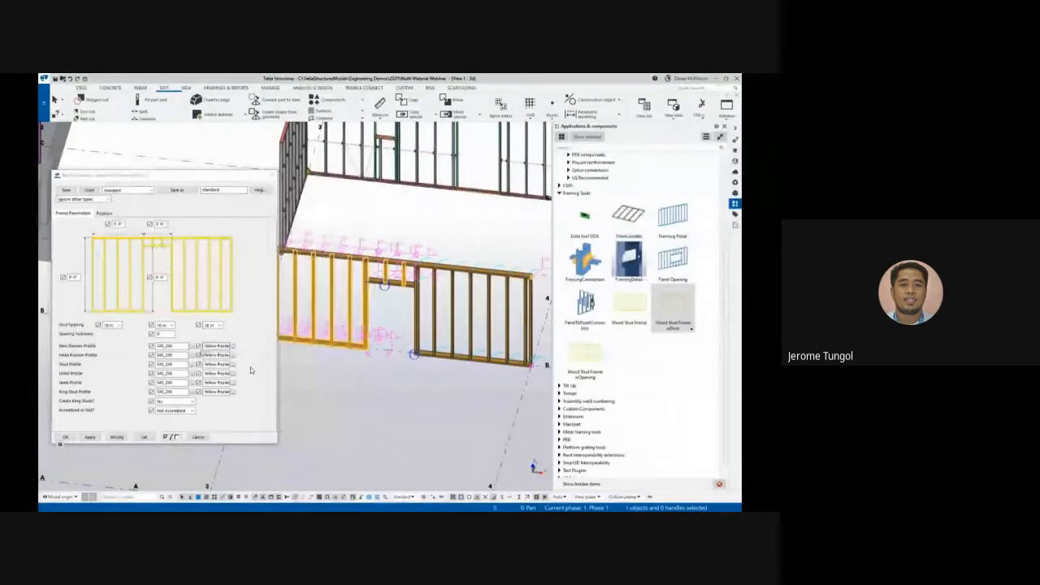
# Browse the timber profiles available for the wood stud frame's base runner and close the profile catalog
pyautogui.click(192, 346)
pyautogui.scroll(4, 495, 237)
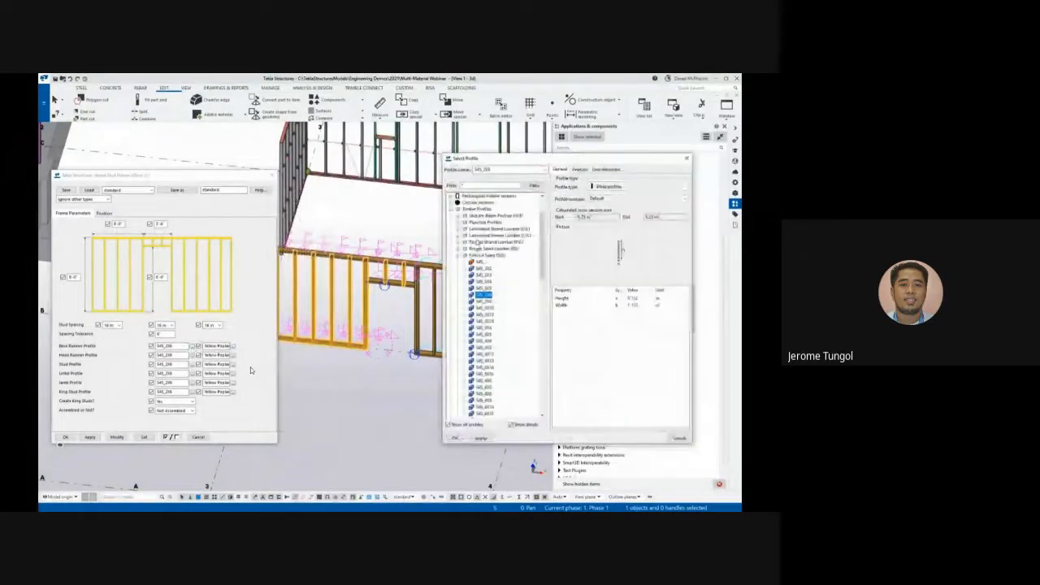
pyautogui.scroll(-10, 488, 275)
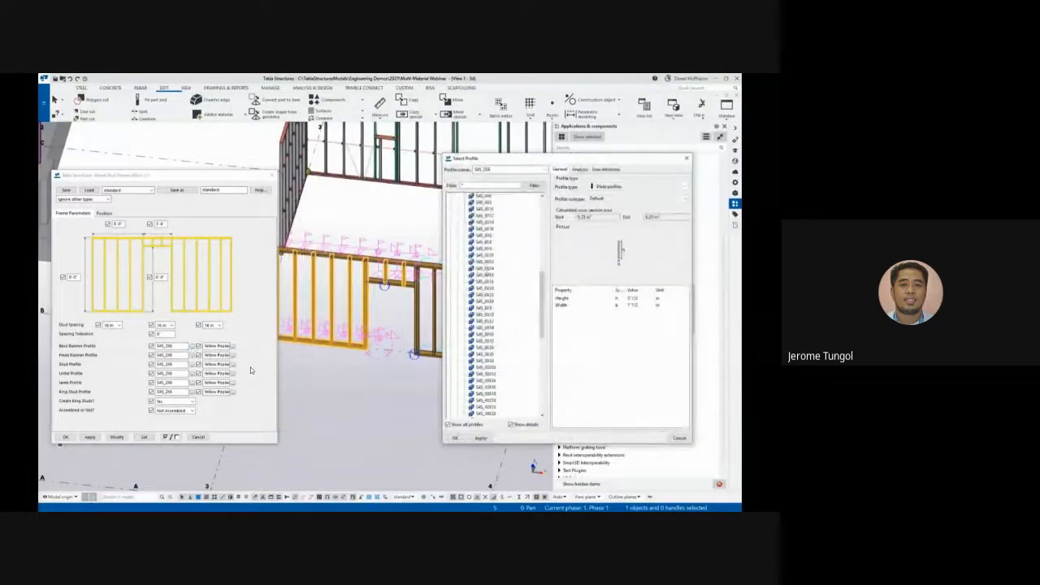
pyautogui.scroll(-8, 489, 278)
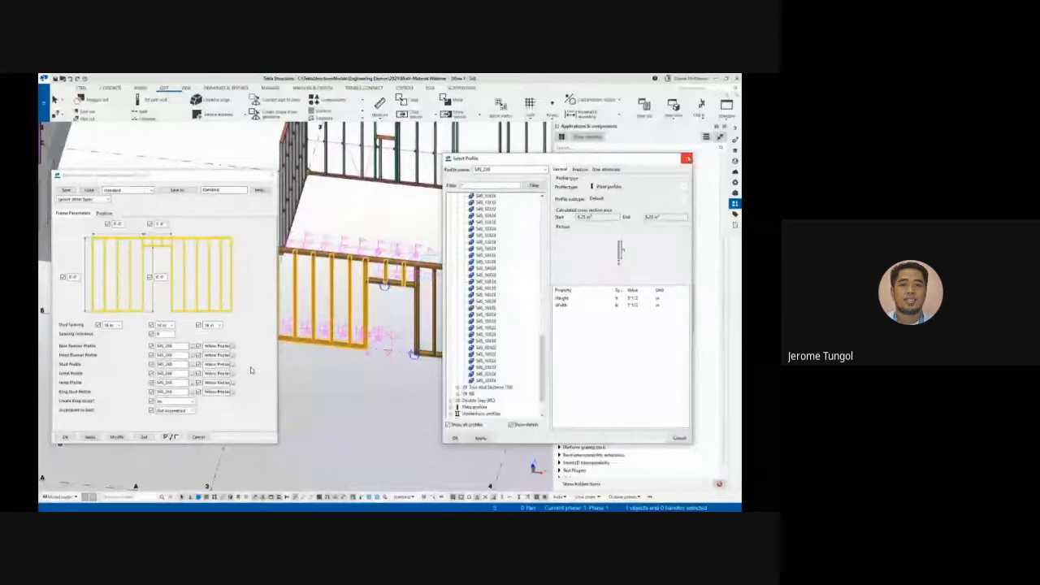
pyautogui.press('Escape')
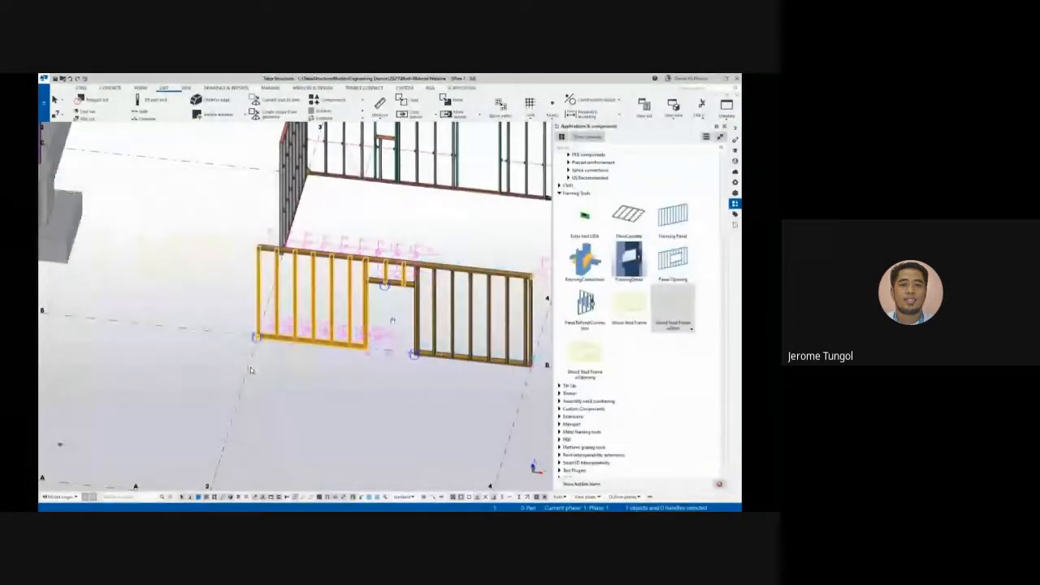
# Place a wood stud frame with opening along grid line 3, from midway between grids A and B to the door frame's corner
pyautogui.doubleClick(581, 355)
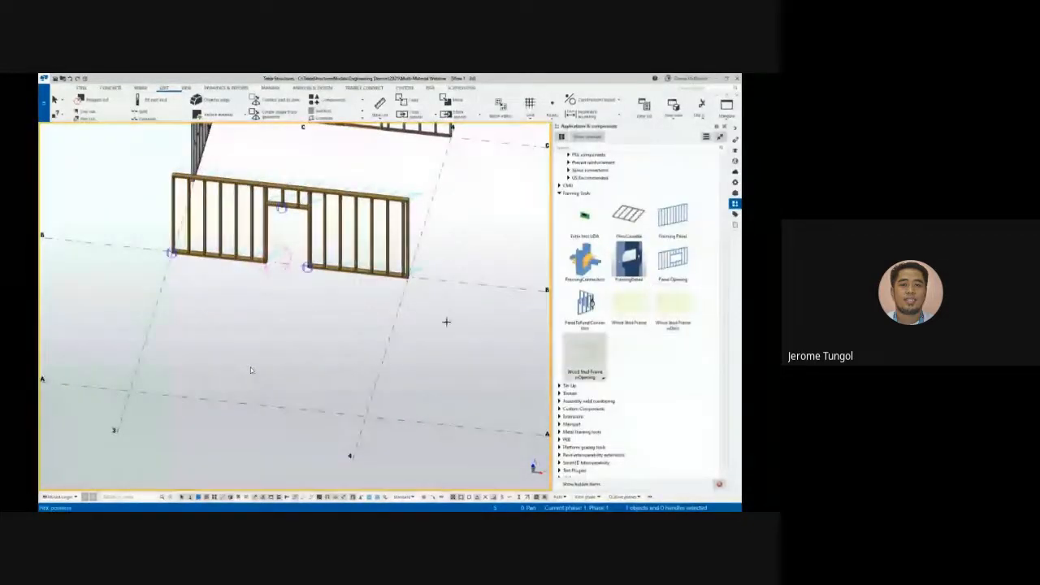
pyautogui.moveTo(237, 192); pyautogui.dragTo(509, 166)
pyautogui.keyDown('ctrl'); pyautogui.moveTo(188, 325); pyautogui.dragTo(176, 318, button='middle'); pyautogui.keyUp('ctrl')
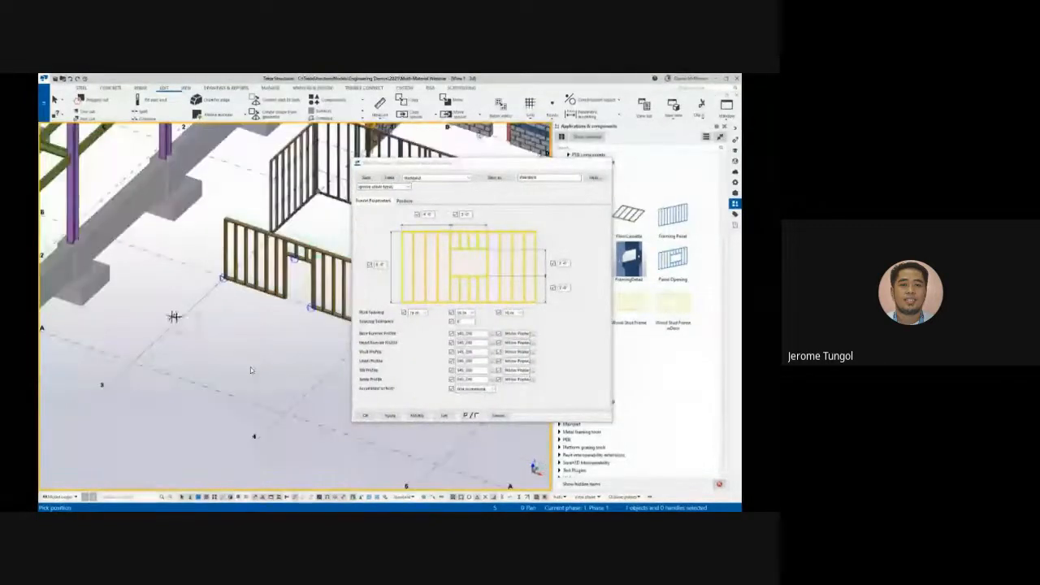
pyautogui.click(178, 320)
pyautogui.scroll(3, 208, 276)
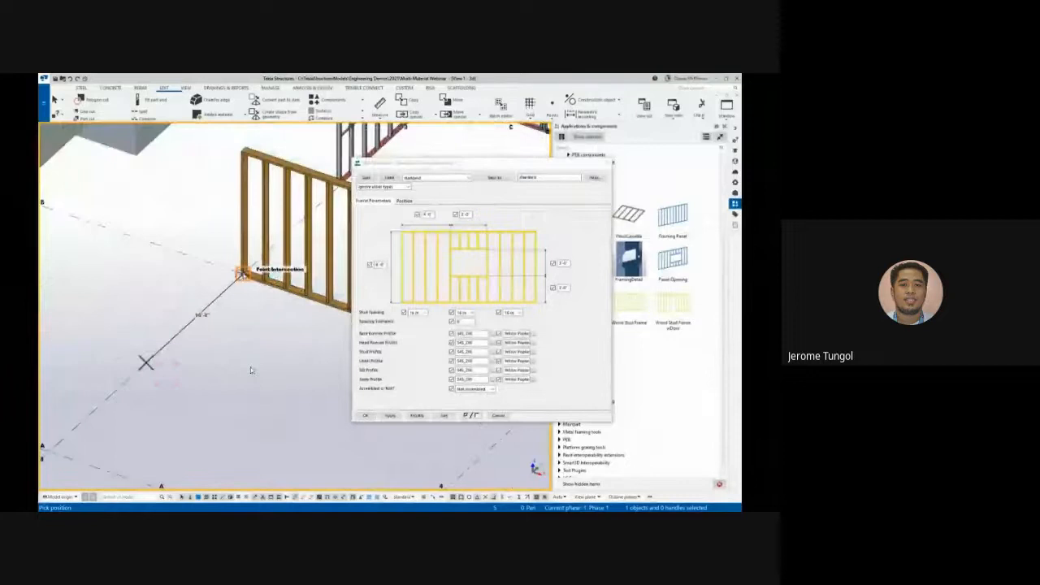
pyautogui.click(242, 274)
pyautogui.moveTo(227, 328); pyautogui.dragTo(246, 352, button='middle')
pyautogui.scroll(2, 251, 369)
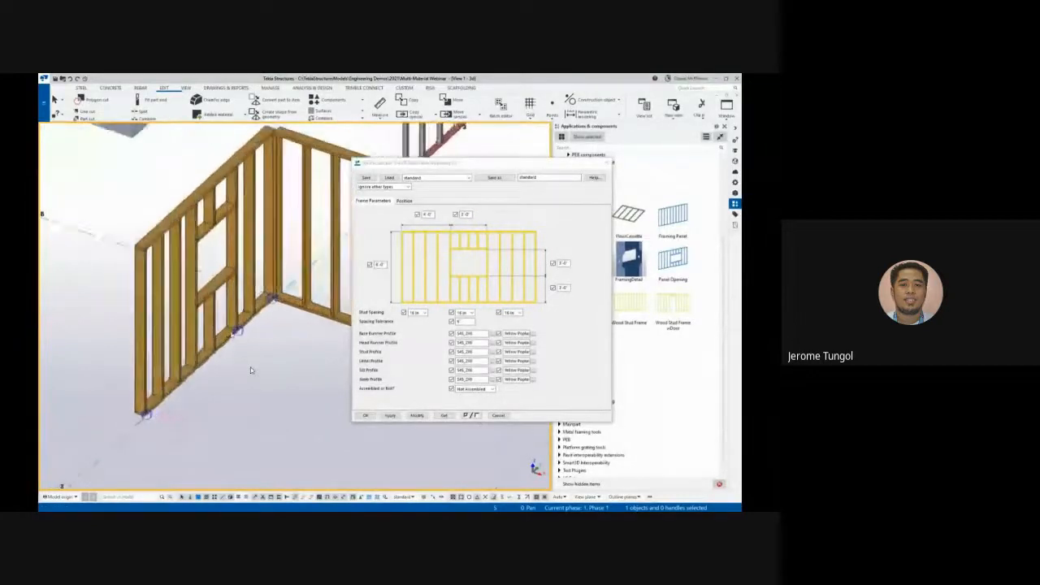
# Show the model in plan, end the stud frame placement by closing its properties, and collapse the Framing Tools component group
pyautogui.hotkey('ctrl', 'Left')
pyautogui.hotkey('ctrl', 'Left')
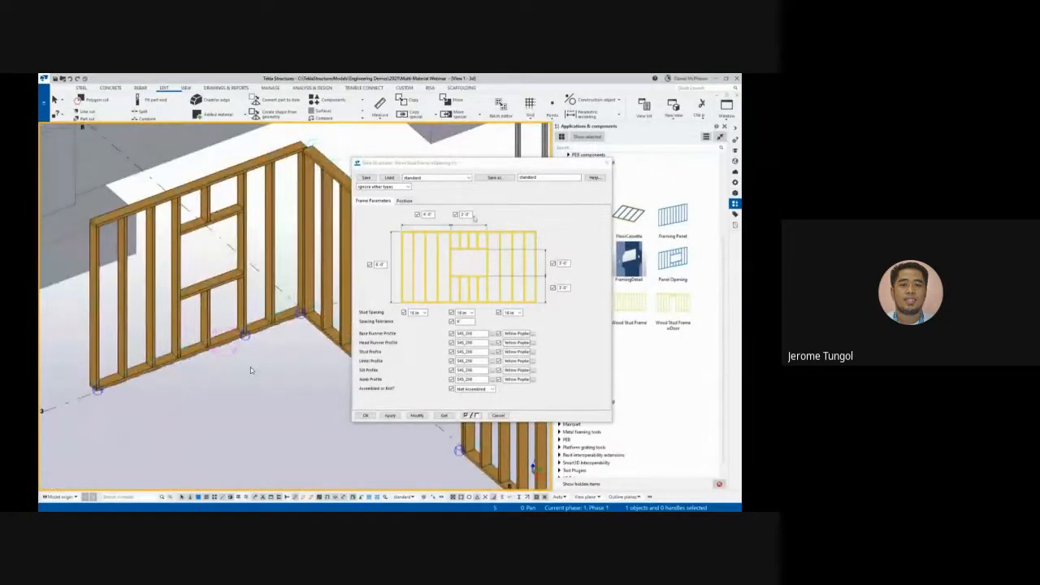
pyautogui.scroll(-3, 251, 369)
pyautogui.hotkey('ctrl', 'Left')
pyautogui.hotkey('ctrl', 'Left')
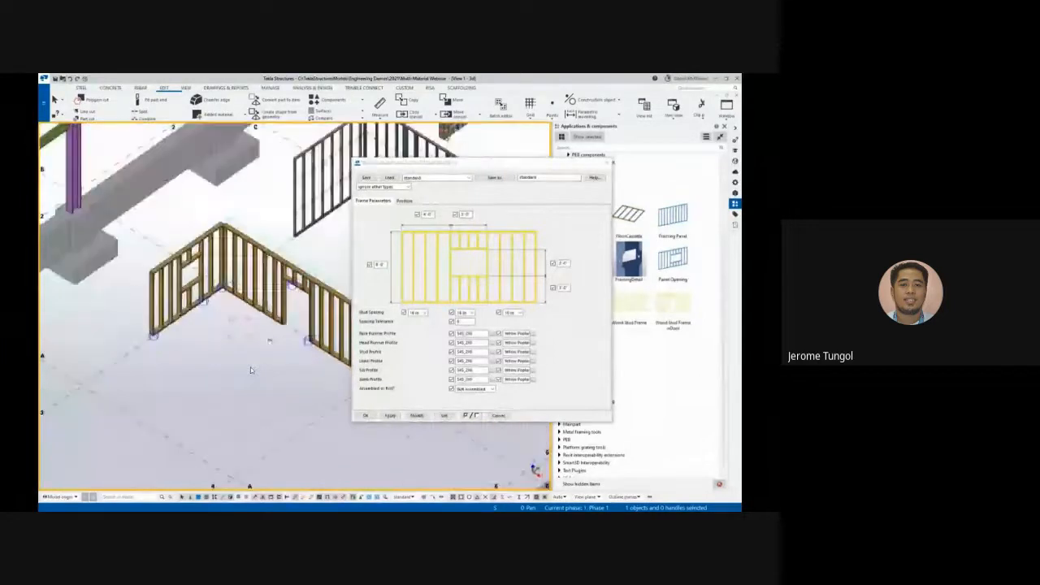
pyautogui.hotkey('ctrl', 'p')
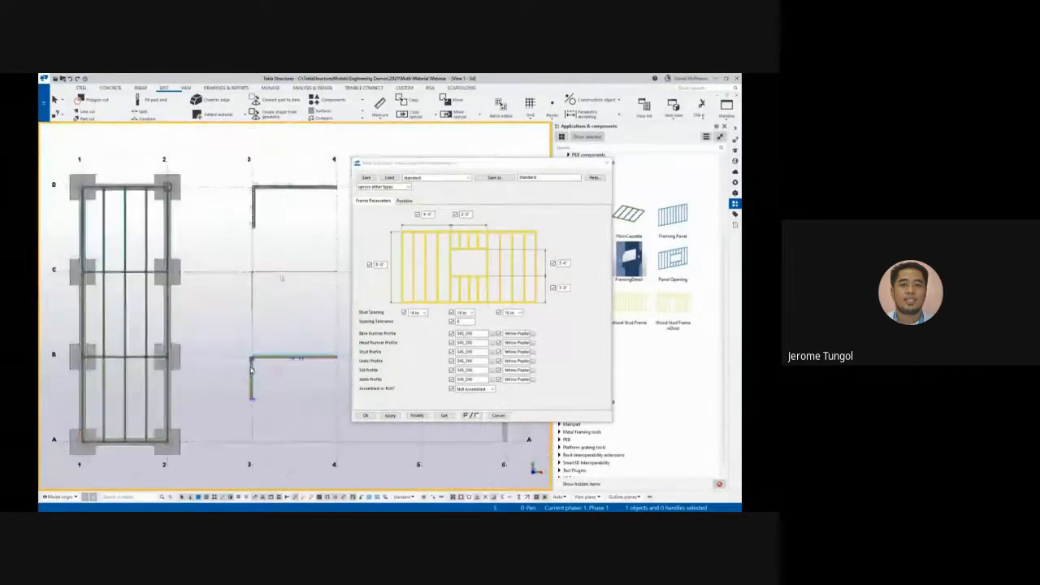
pyautogui.rightClick(283, 291)
pyautogui.click(334, 326)
pyautogui.click(606, 164)
pyautogui.rightClick(498, 221)
pyautogui.click(520, 261)
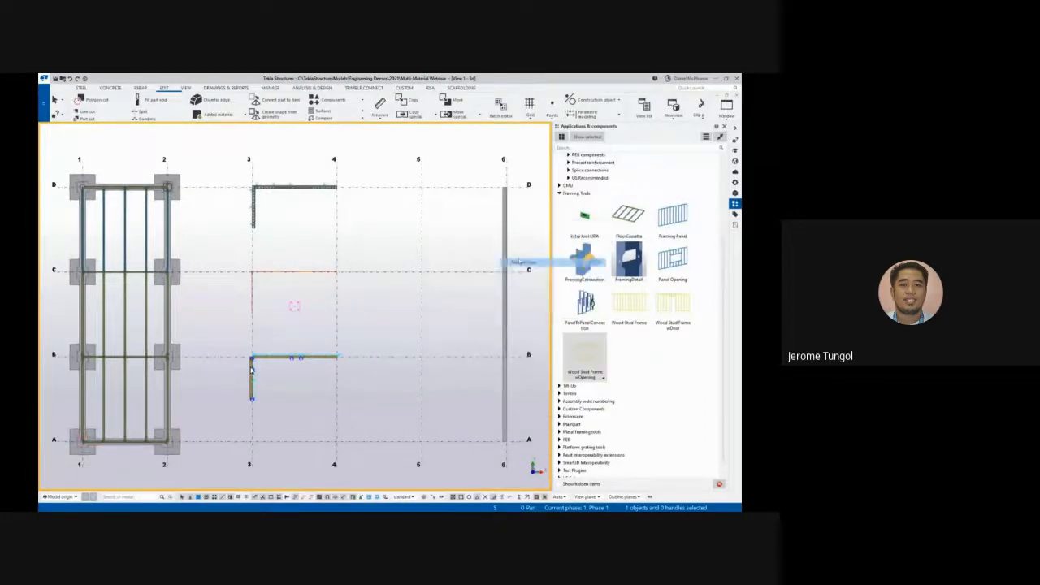
pyautogui.click(559, 193)
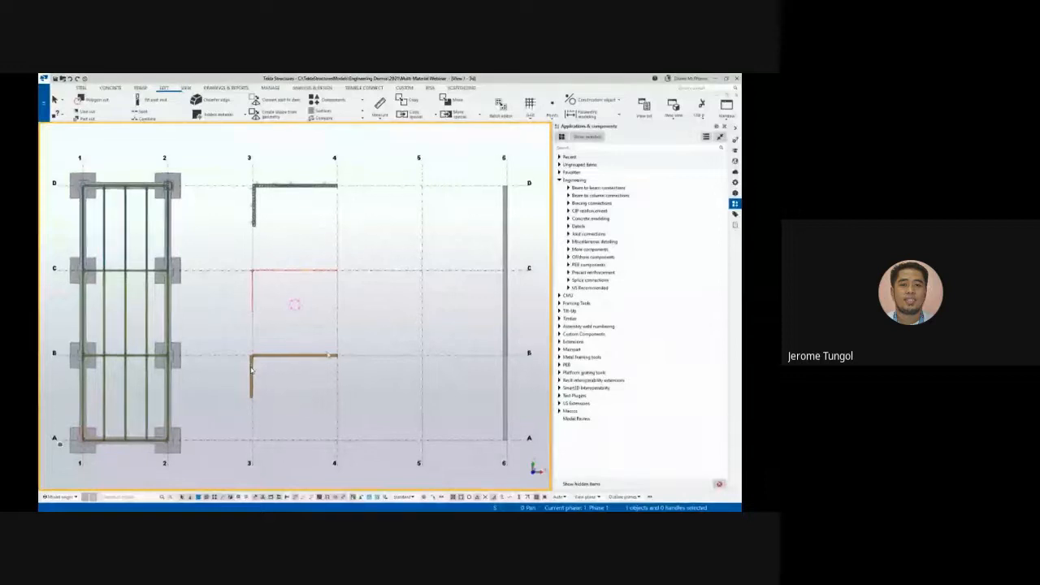
# In the 3D view, create two Douglas Fir Larch columns on grid line A at grids 3 and 4 using the saved timber column settings
pyautogui.scroll(2, 250, 371)
pyautogui.hotkey('ctrl', 'p')
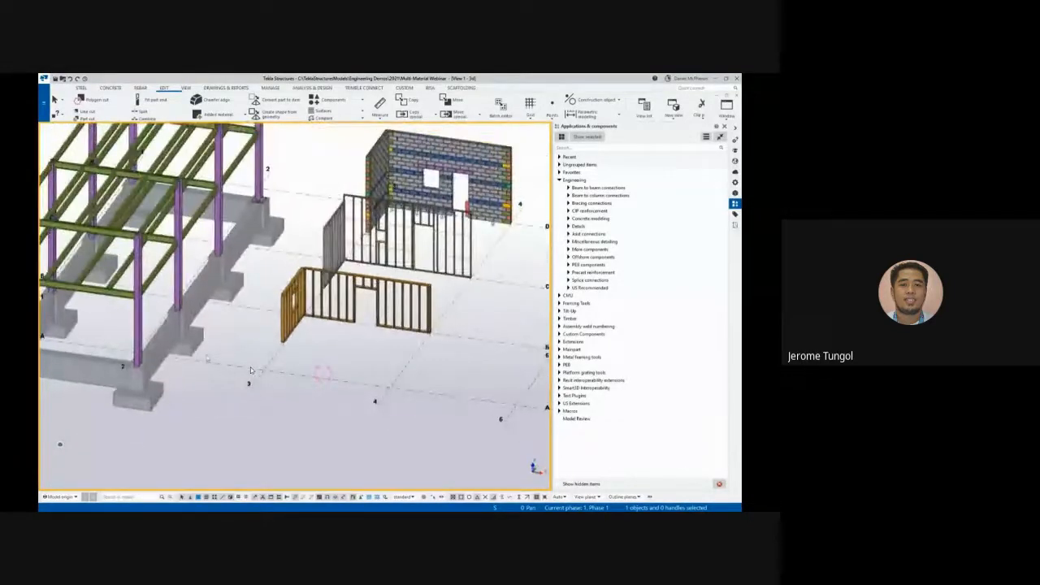
pyautogui.scroll(-2, 250, 370)
pyautogui.scroll(3, 250, 370)
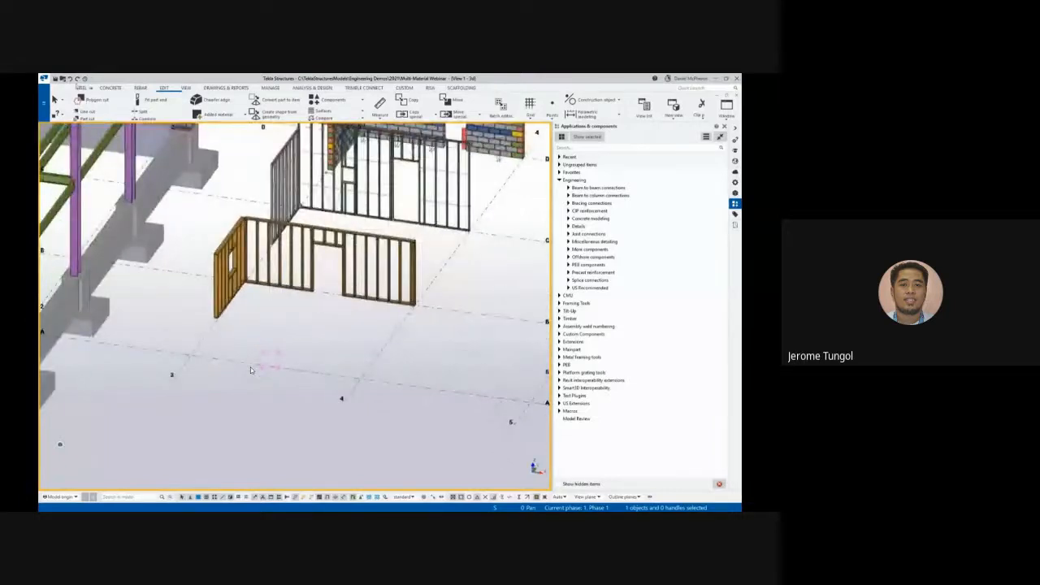
pyautogui.click(79, 89)
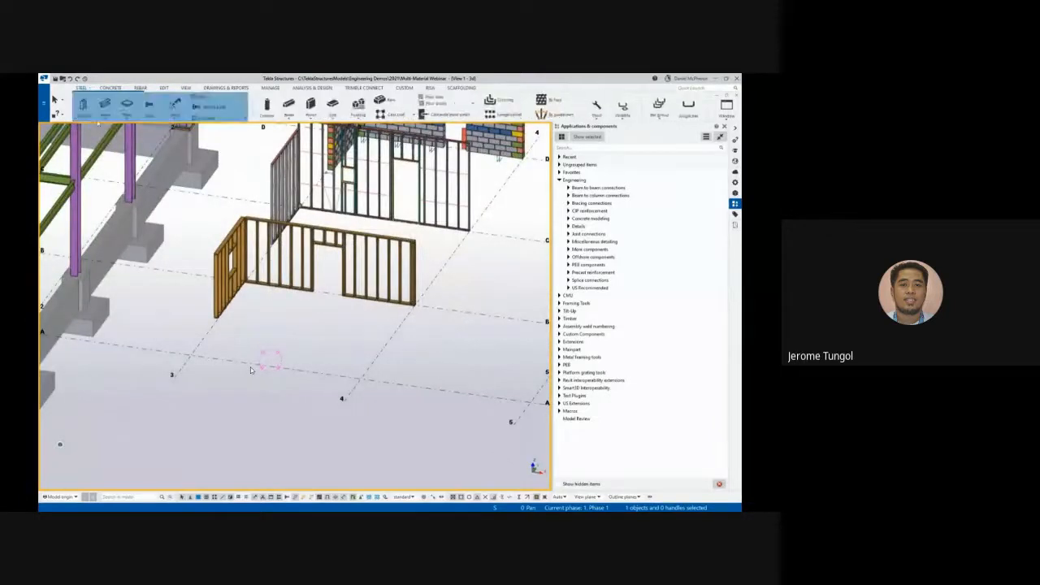
pyautogui.doubleClick(84, 106)
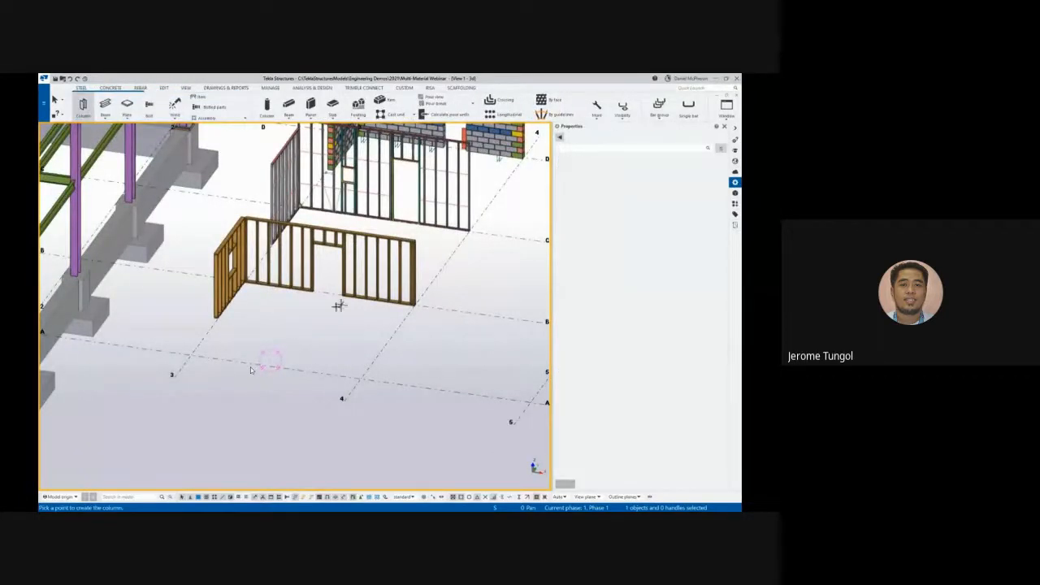
pyautogui.moveTo(266, 327); pyautogui.dragTo(266, 340, button='middle')
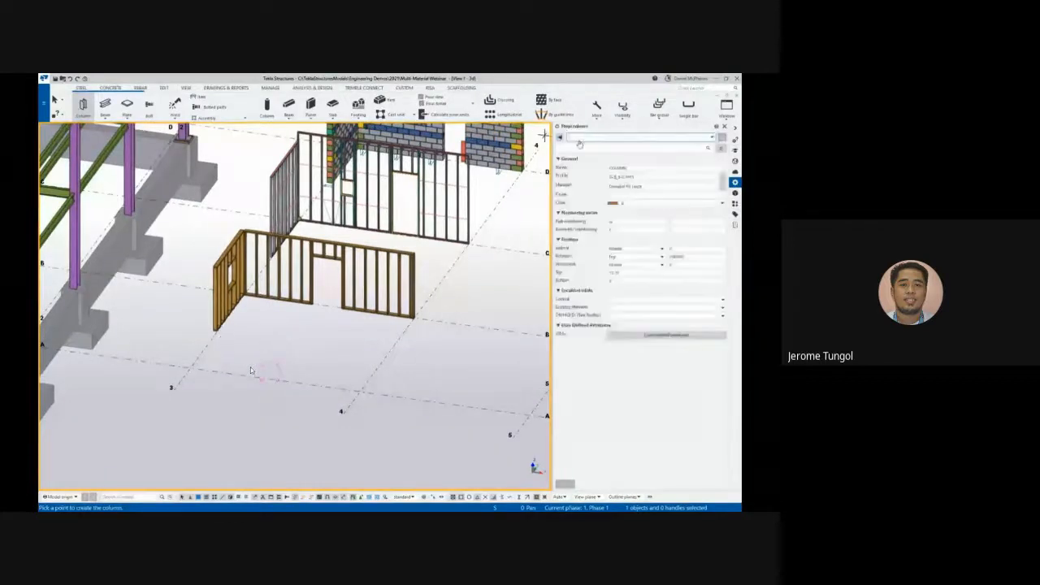
pyautogui.click(588, 138)
pyautogui.click(590, 152)
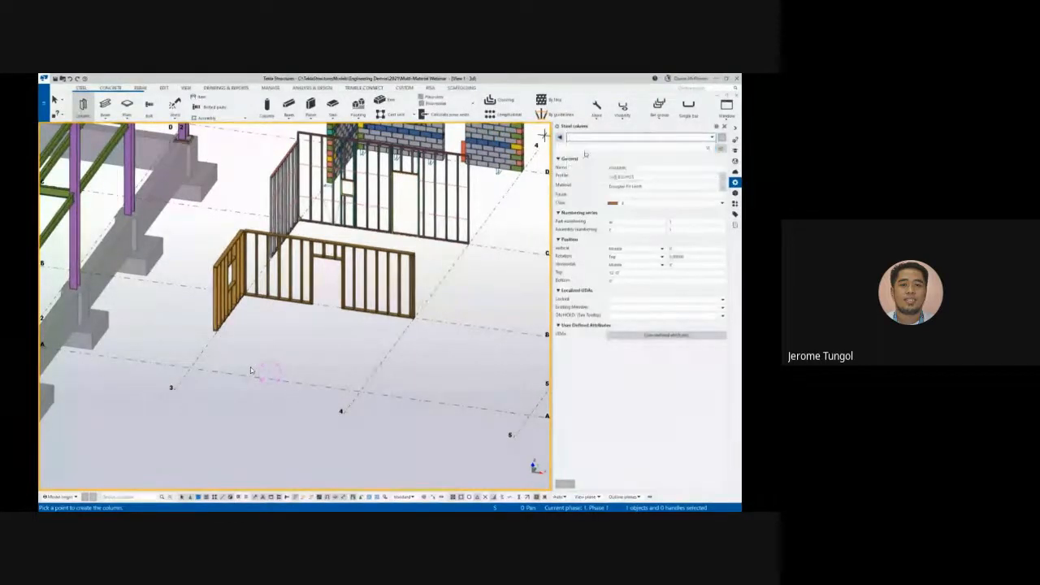
pyautogui.keyDown('ctrl'); pyautogui.moveTo(274, 379); pyautogui.dragTo(294, 392, button='middle'); pyautogui.keyUp('ctrl')
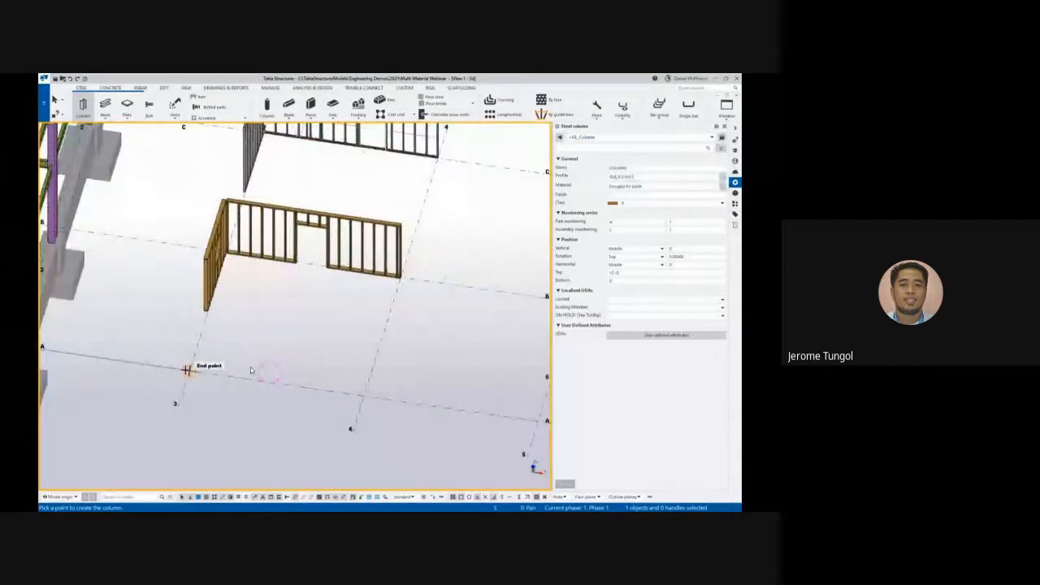
pyautogui.click(190, 371)
pyautogui.click(362, 393)
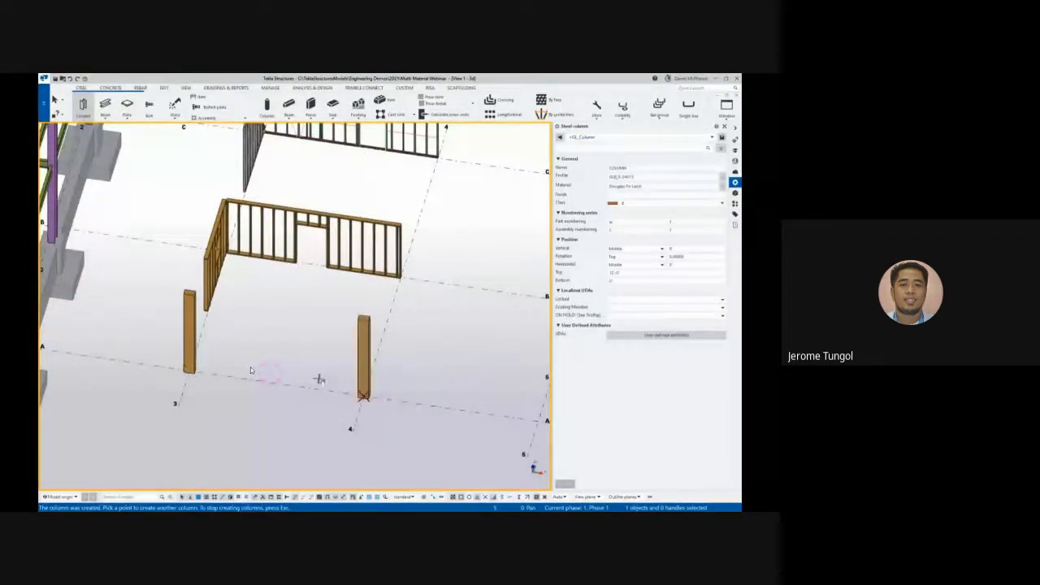
pyautogui.press('Escape')
# Create a Douglas Fir Larch beam between the tops of the two timber columns using the saved timber beam settings
pyautogui.scroll(2, 242, 313)
pyautogui.click(105, 104)
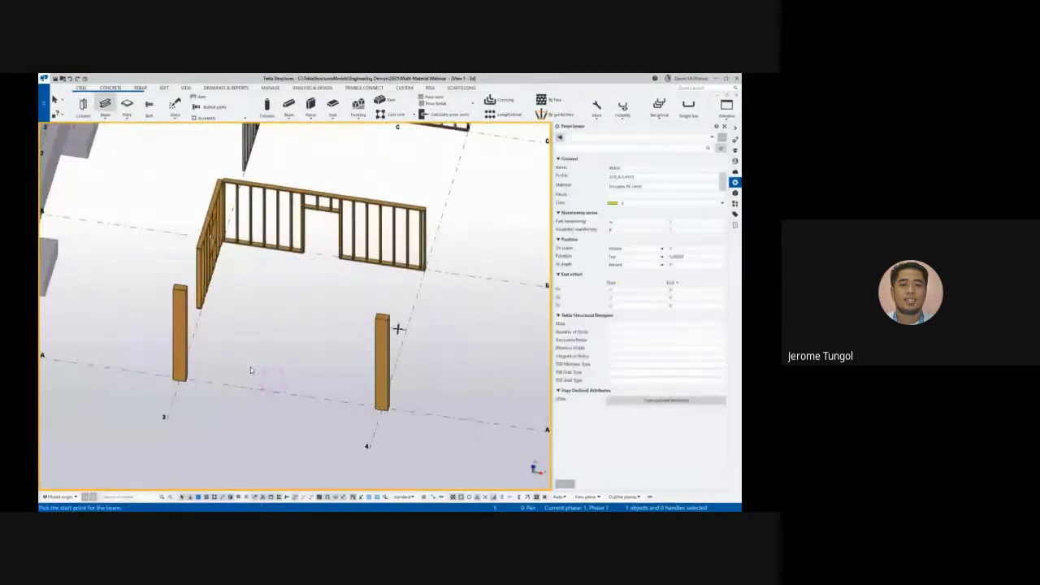
pyautogui.click(585, 137)
pyautogui.click(580, 150)
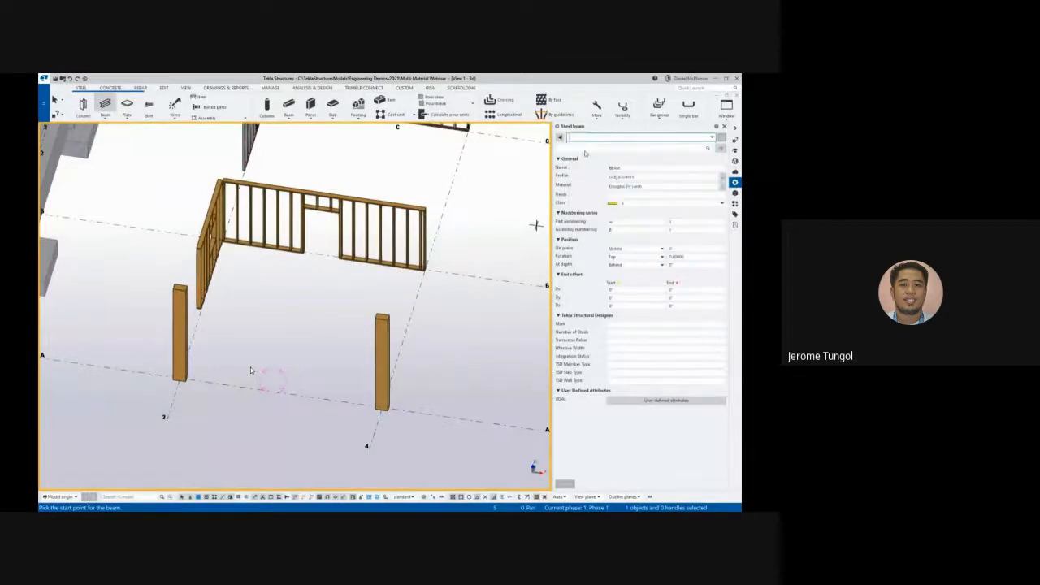
pyautogui.click(200, 299)
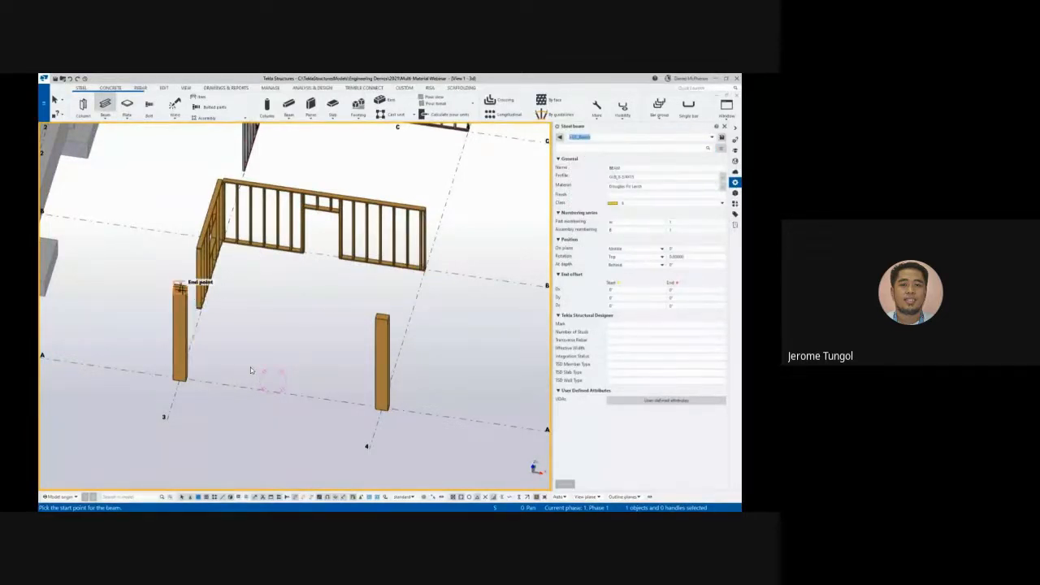
pyautogui.click(382, 315)
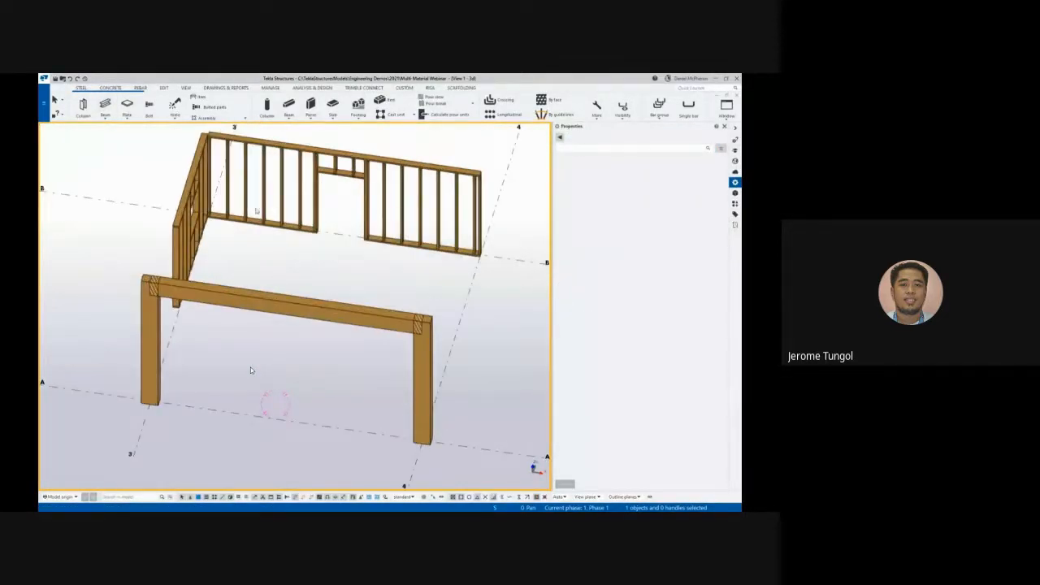
# Split the timber beam at its midspan into two parts
pyautogui.click(164, 88)
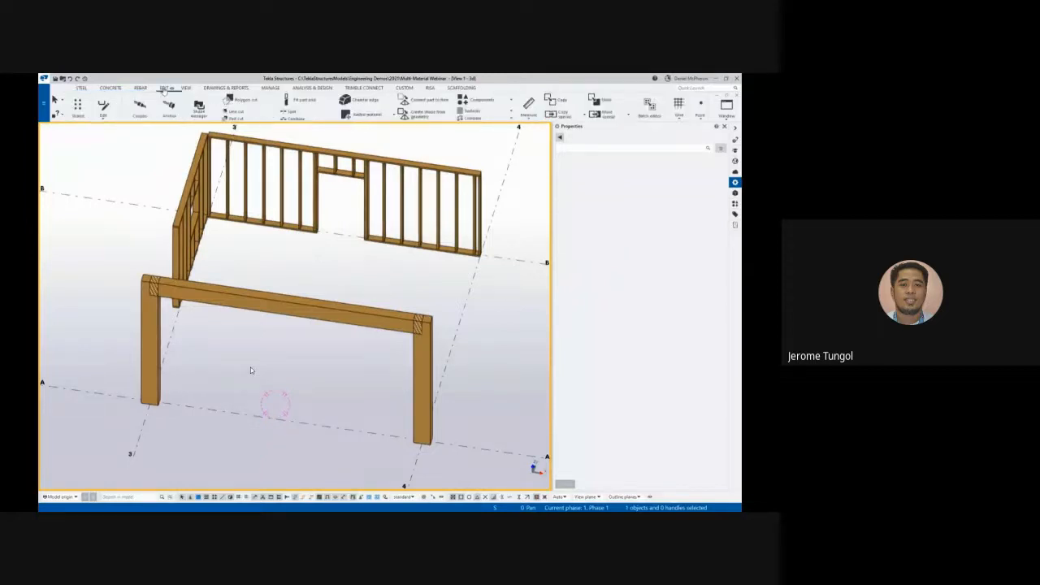
pyautogui.click(145, 111)
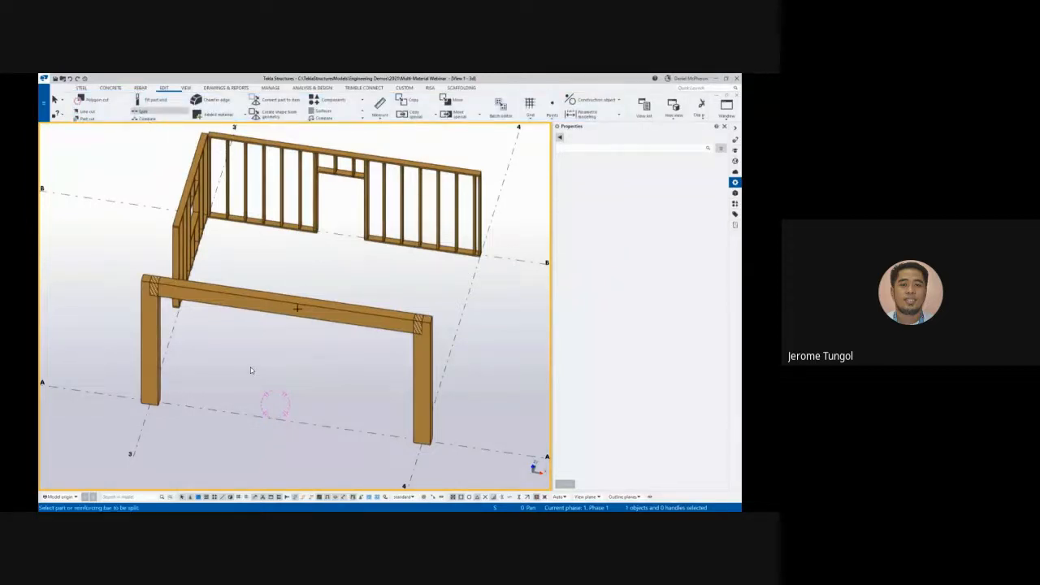
pyautogui.click(286, 295)
pyautogui.scroll(-2, 271, 291)
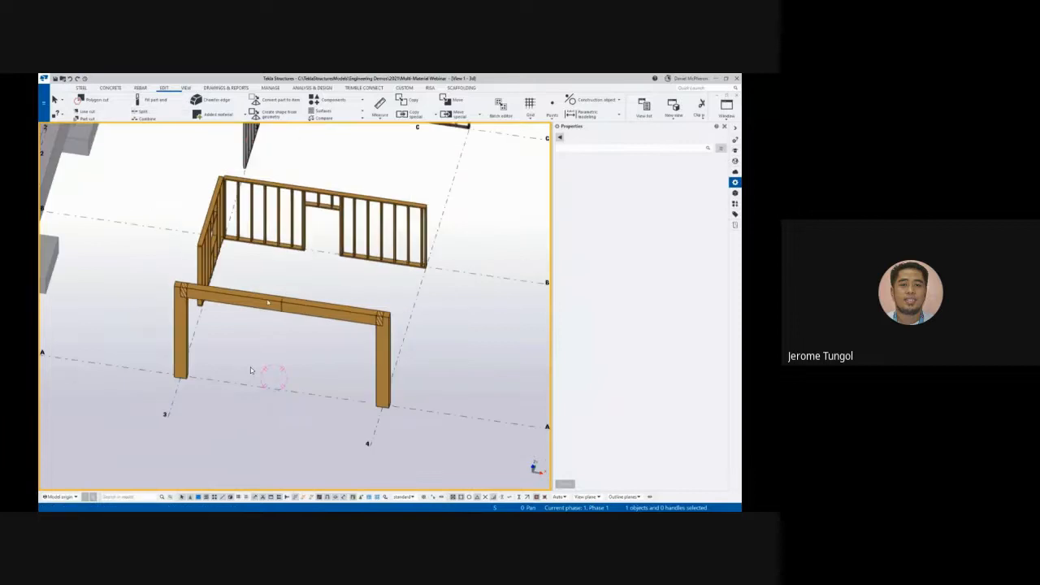
# Move the two beams' midspan end handles 8'-0" upward in Z to form a gabled ridge
pyautogui.moveTo(265, 281); pyautogui.dragTo(301, 324)
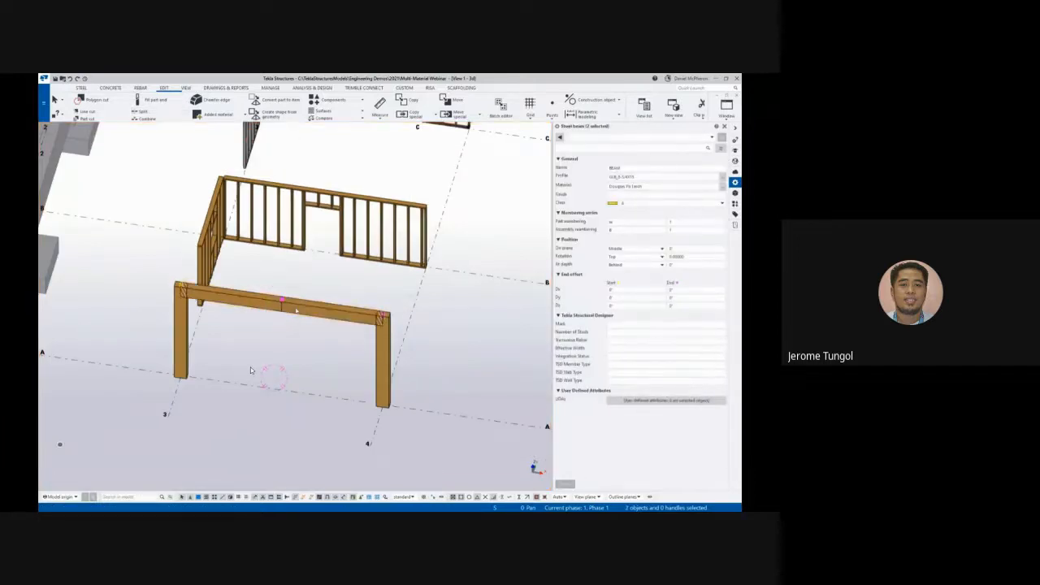
pyautogui.moveTo(297, 306); pyautogui.dragTo(304, 311, button='middle')
pyautogui.moveTo(387, 408); pyautogui.dragTo(382, 393, button='middle')
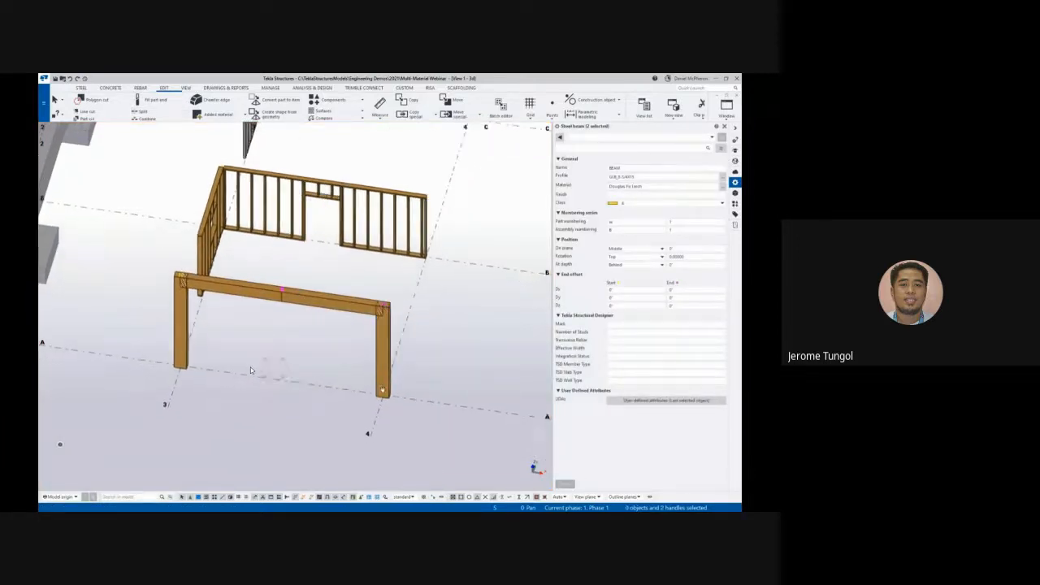
pyautogui.scroll(1, 382, 392)
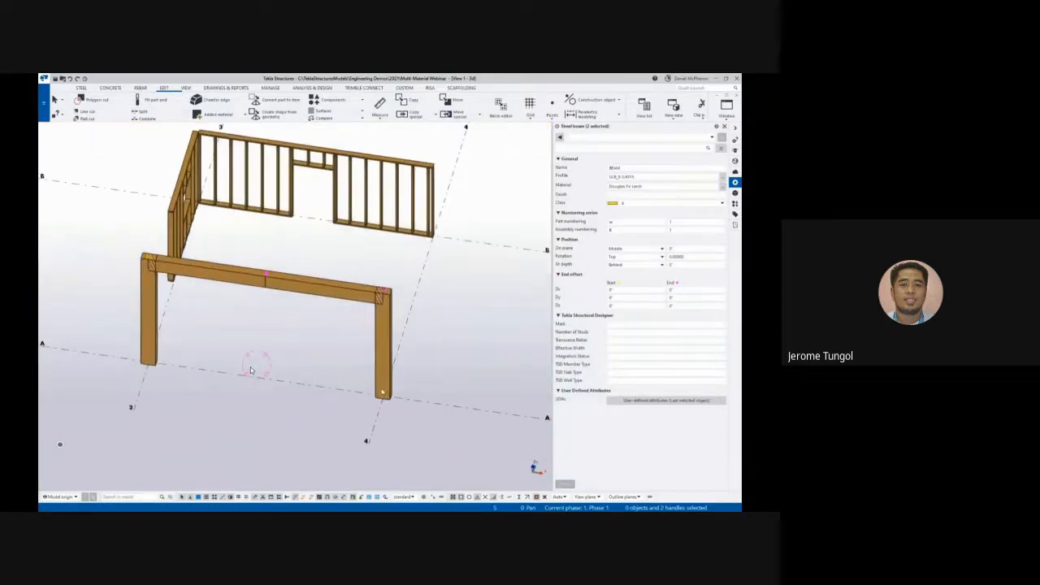
pyautogui.rightClick(333, 317)
pyautogui.click(435, 353)
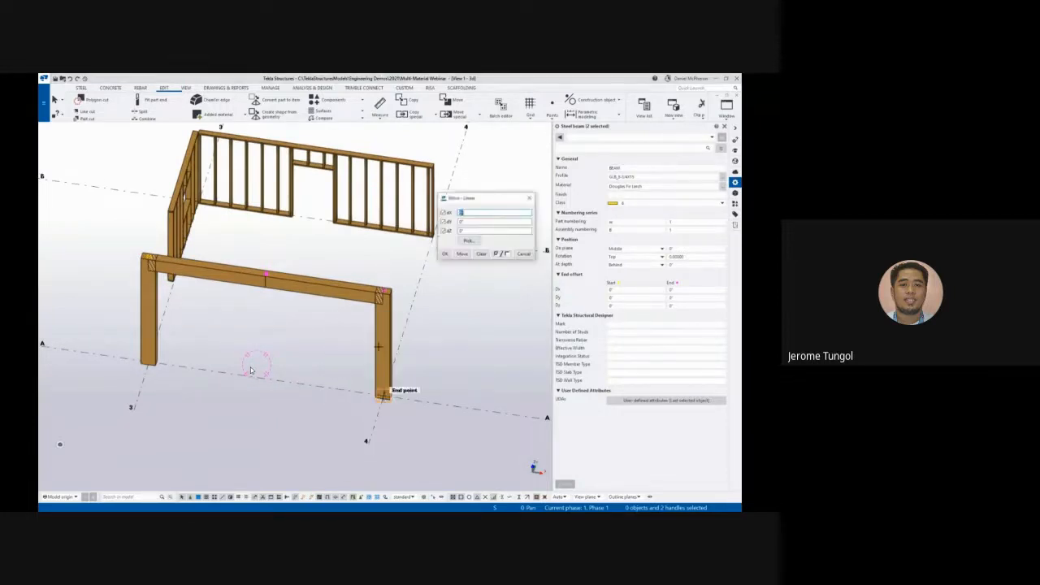
pyautogui.write('8')
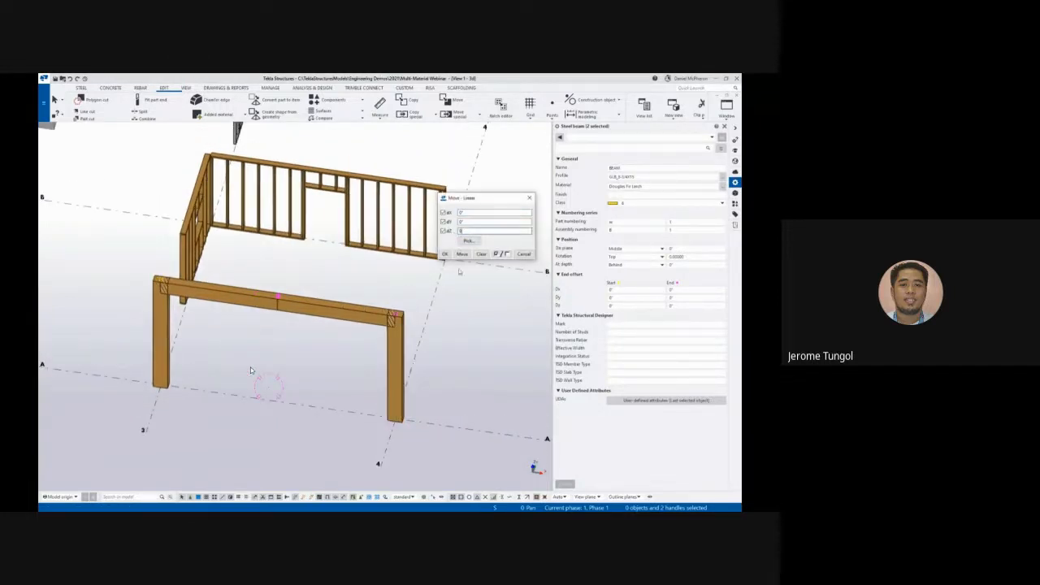
pyautogui.click(461, 255)
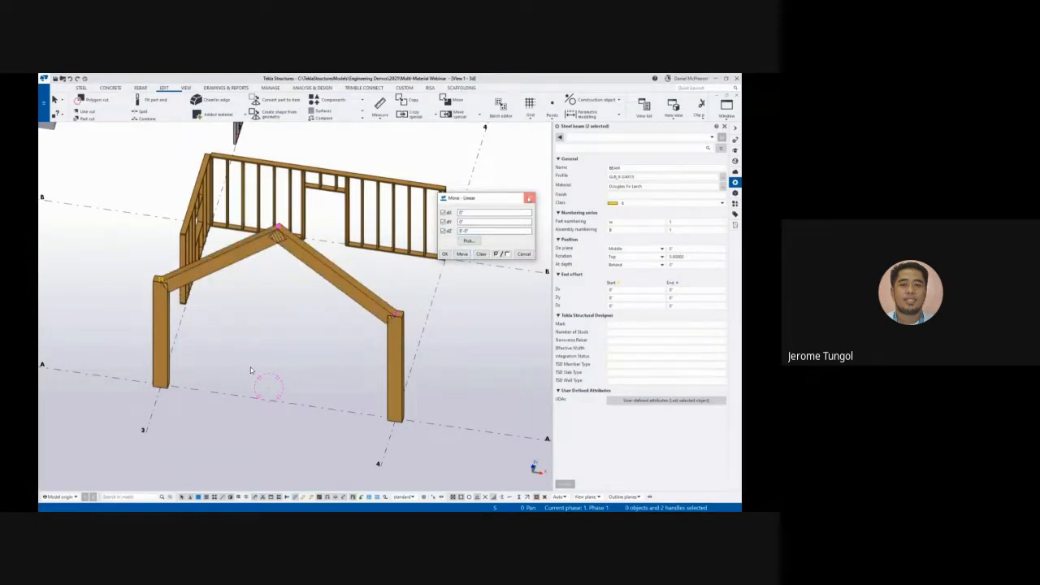
pyautogui.click(529, 198)
pyautogui.keyDown('ctrl'); pyautogui.moveTo(374, 325); pyautogui.dragTo(455, 325, button='middle'); pyautogui.keyUp('ctrl')
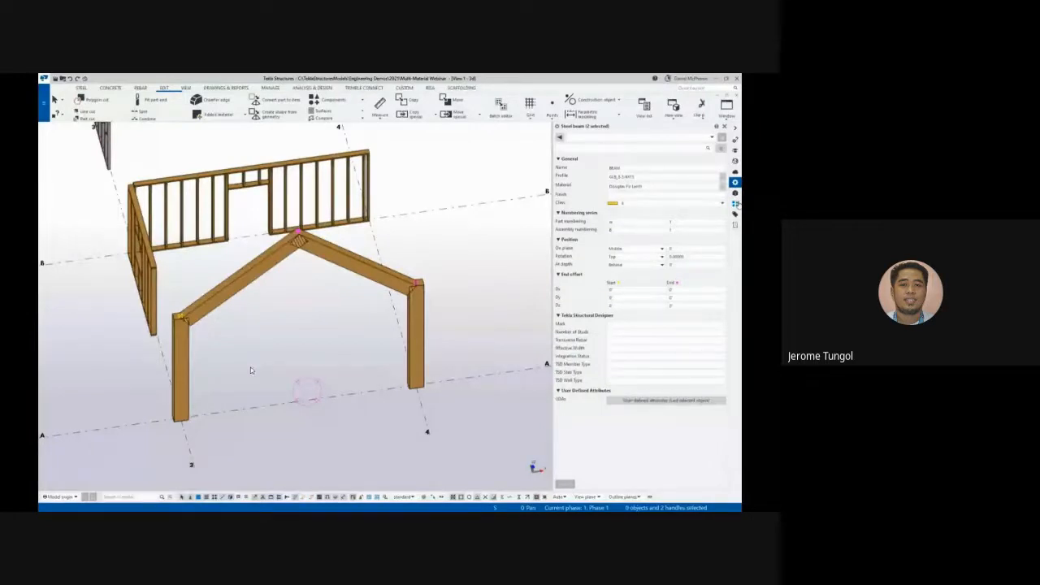
# Add the mp_GL3-01 timber knee connection between the grid 3 column and its sloping beam
pyautogui.click(736, 203)
pyautogui.click(513, 229)
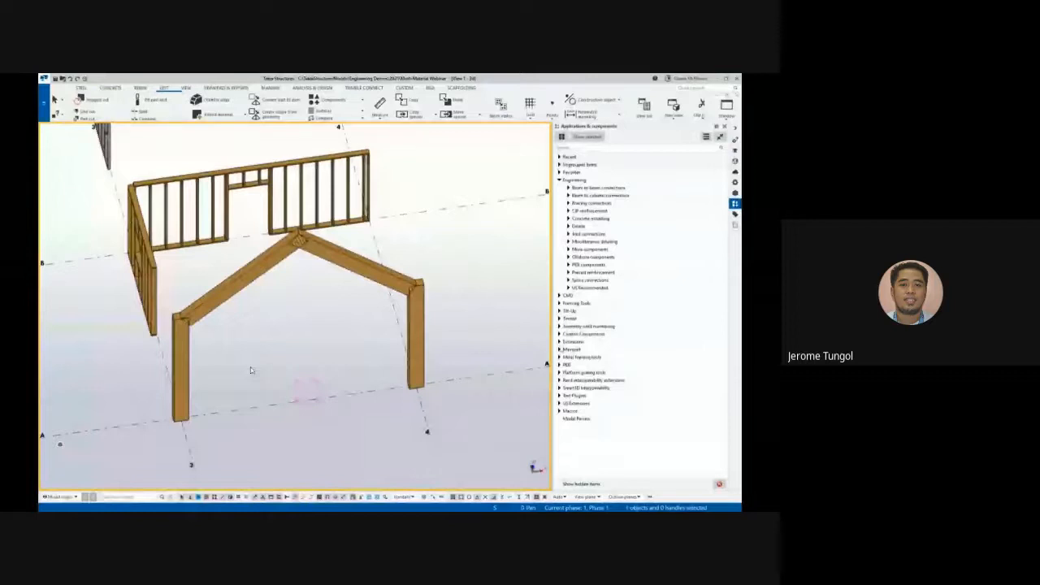
pyautogui.click(559, 349)
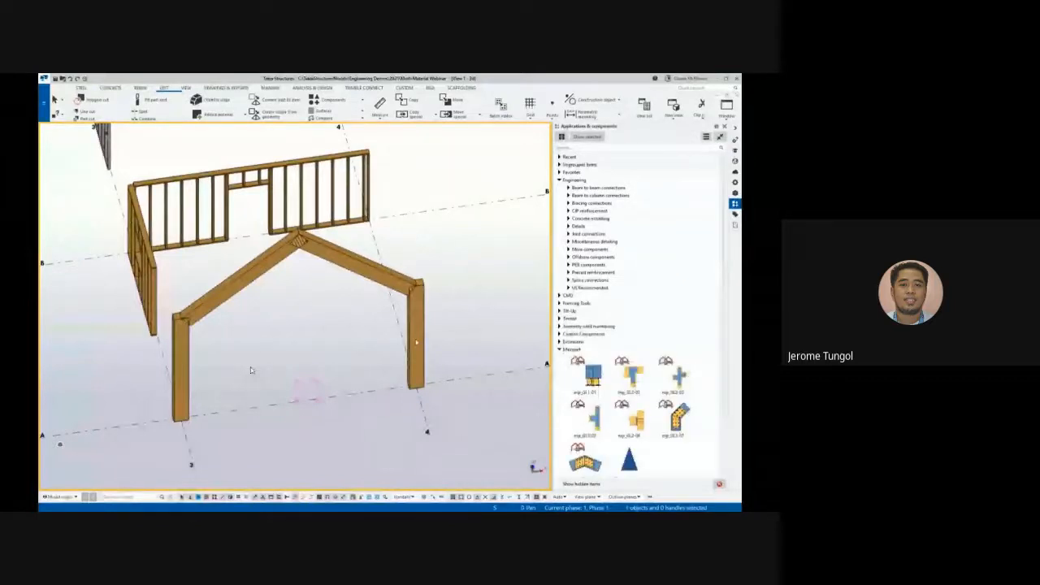
pyautogui.scroll(-3, 639, 365)
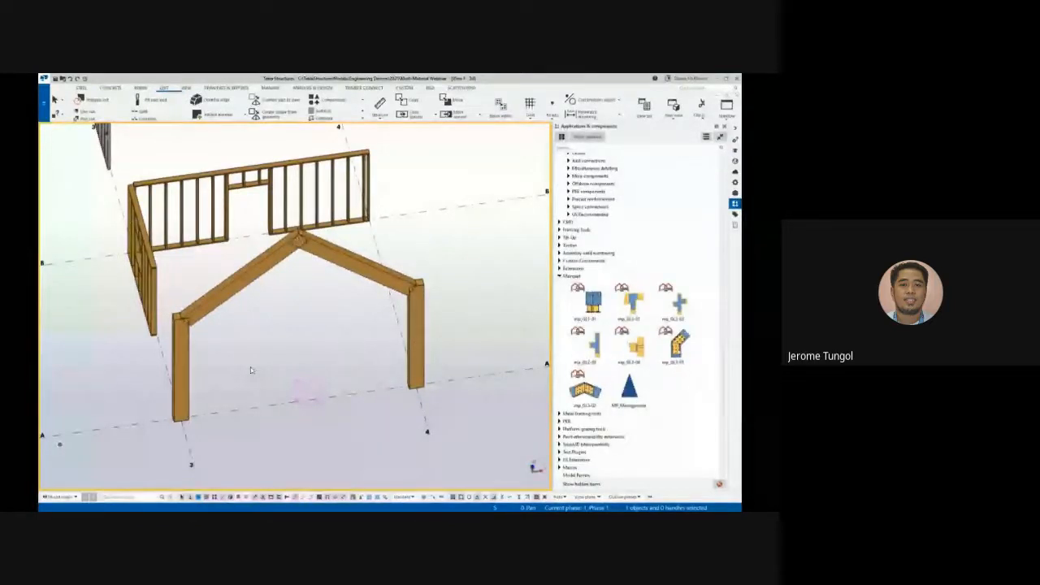
pyautogui.click(674, 345)
pyautogui.scroll(3, 203, 367)
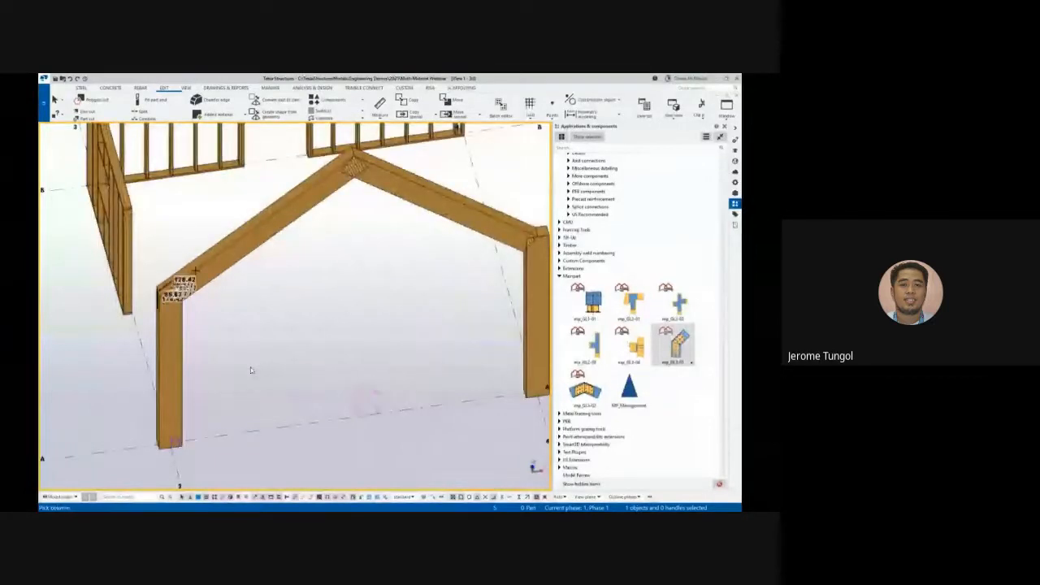
pyautogui.scroll(3, 251, 371)
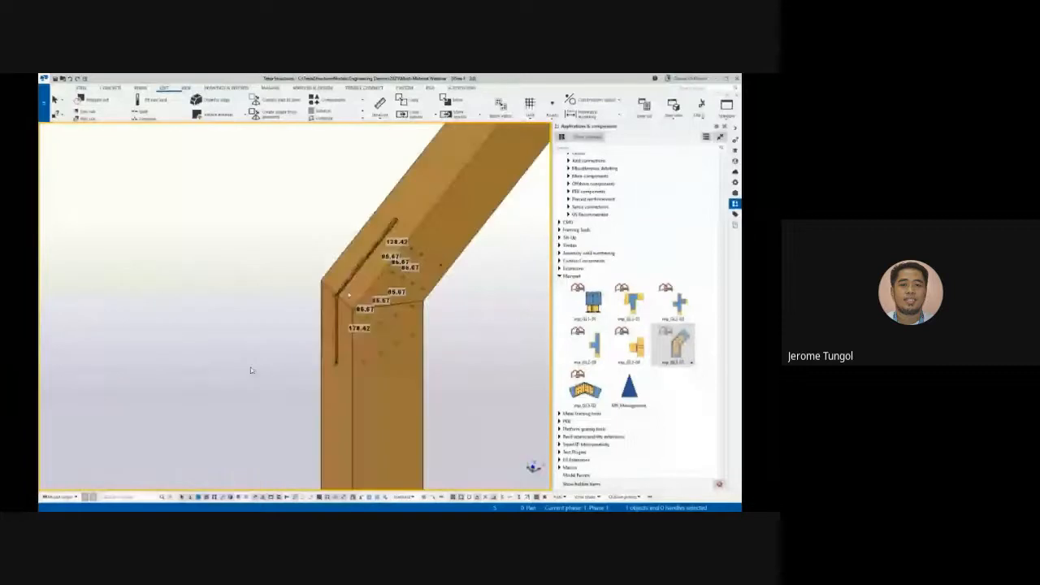
pyautogui.scroll(-5, 251, 371)
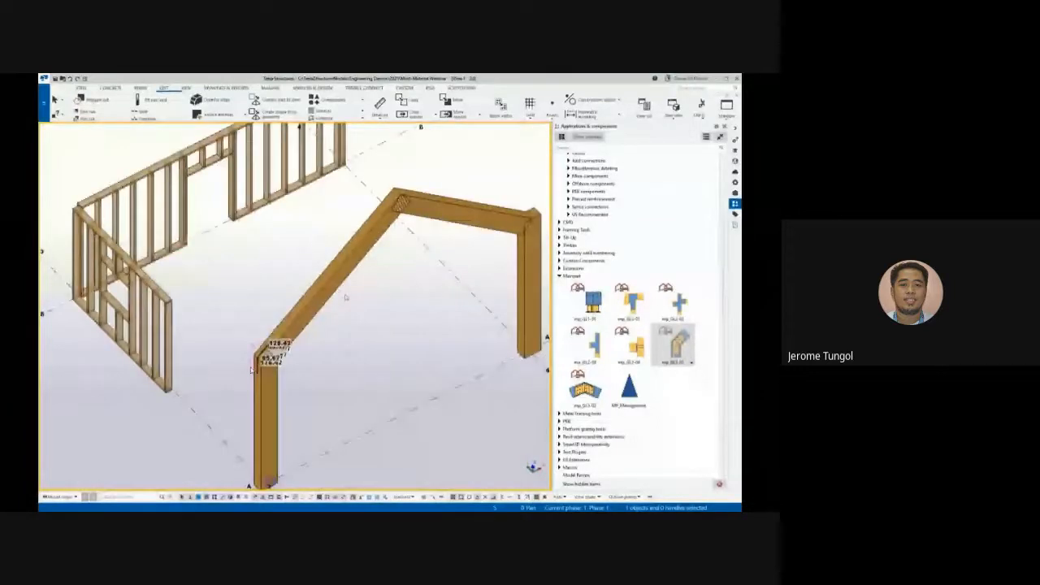
pyautogui.keyDown('ctrl'); pyautogui.moveTo(346, 297); pyautogui.dragTo(325, 297, button='middle'); pyautogui.keyUp('ctrl')
# Add the mp_GL3-02 timber connection between the two sloping beams at the ridge
pyautogui.click(585, 389)
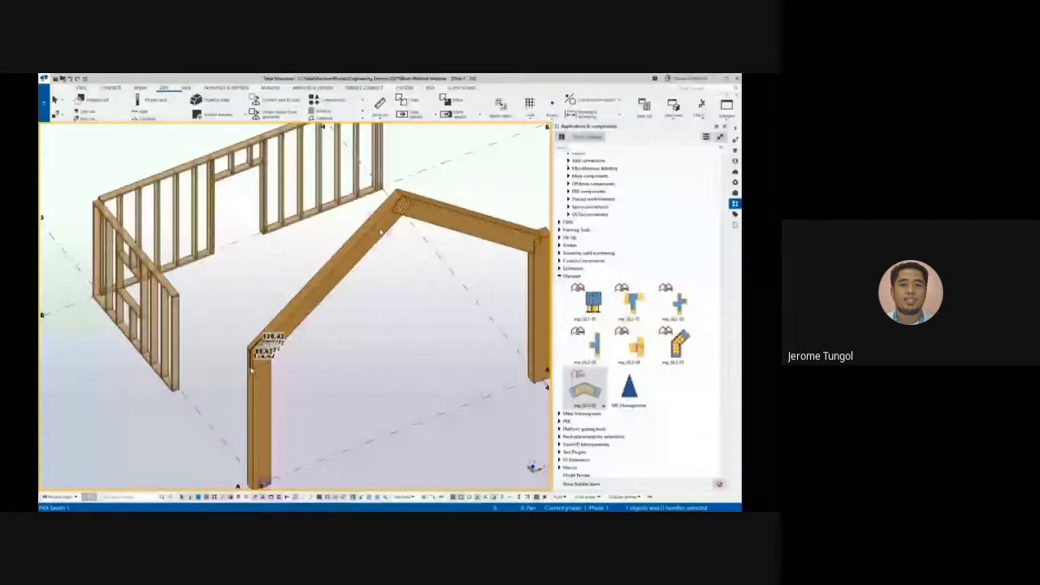
pyautogui.scroll(5, 251, 370)
pyautogui.keyDown('ctrl'); pyautogui.moveTo(337, 281); pyautogui.dragTo(326, 305, button='middle'); pyautogui.keyUp('ctrl')
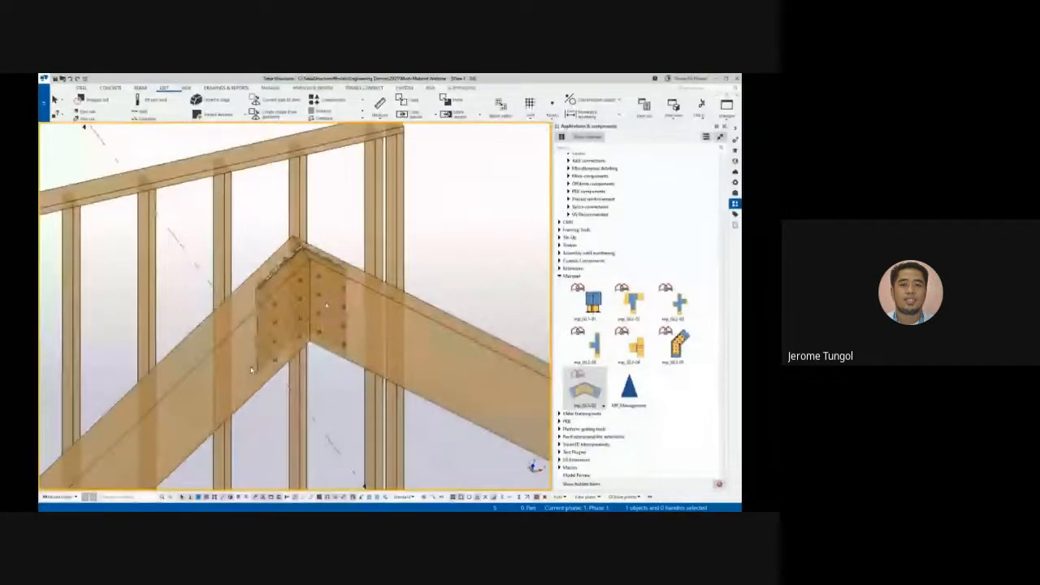
pyautogui.scroll(-5, 251, 370)
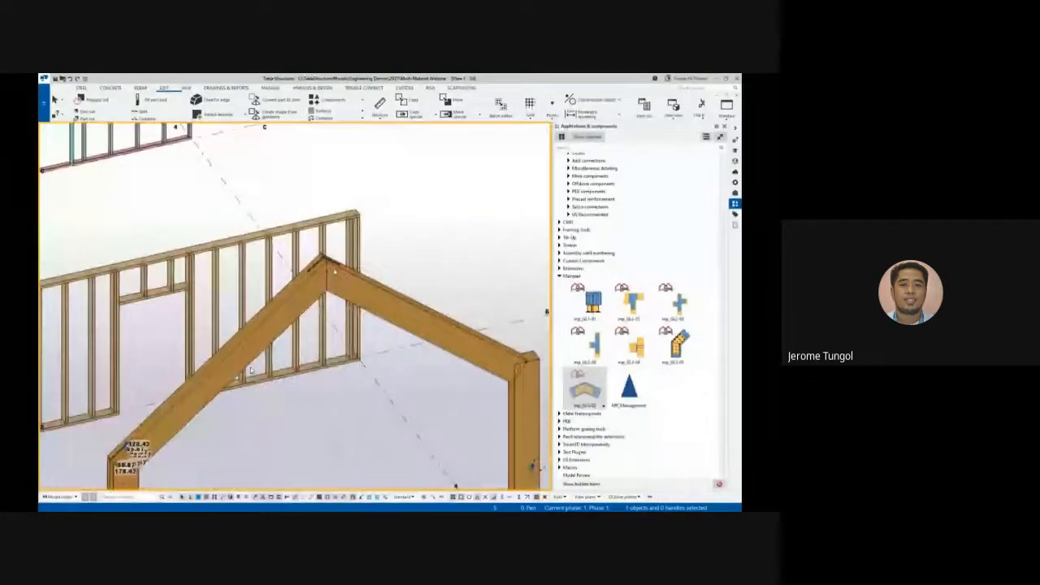
pyautogui.scroll(-3, 251, 371)
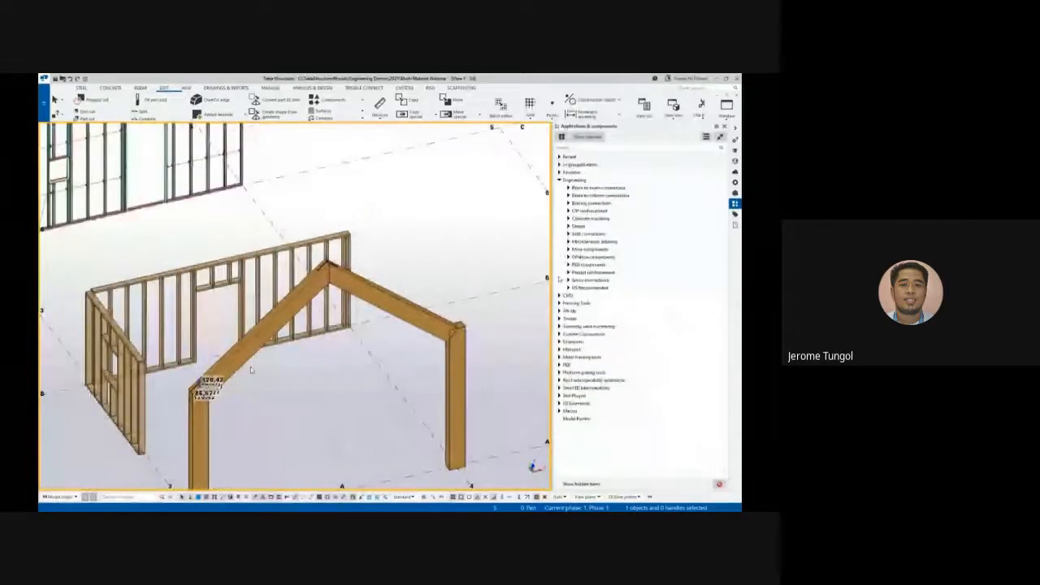
# Examine the components available in the Timber group
pyautogui.click(560, 318)
pyautogui.scroll(-3, 564, 278)
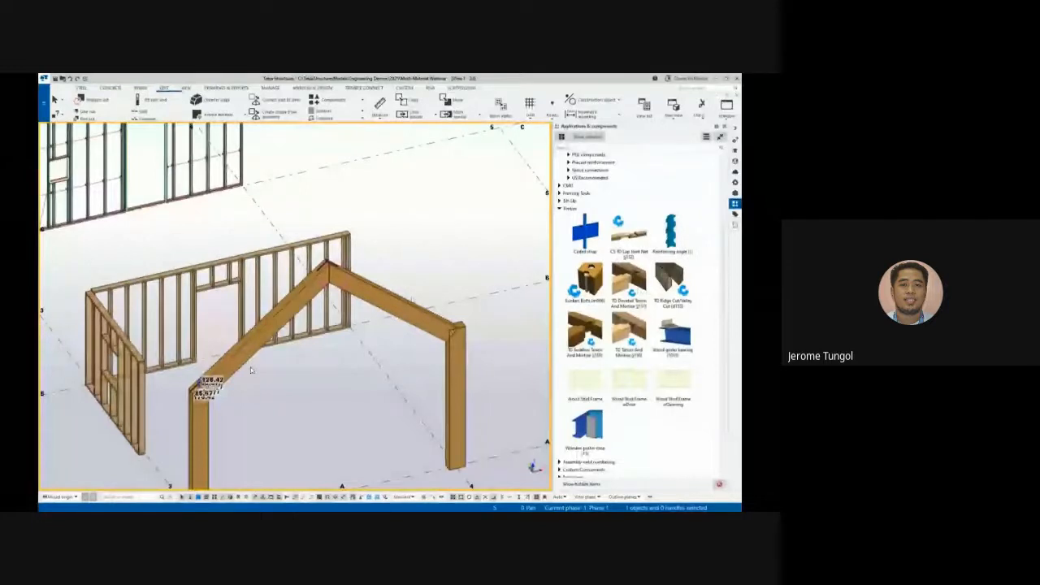
pyautogui.scroll(-3, 251, 370)
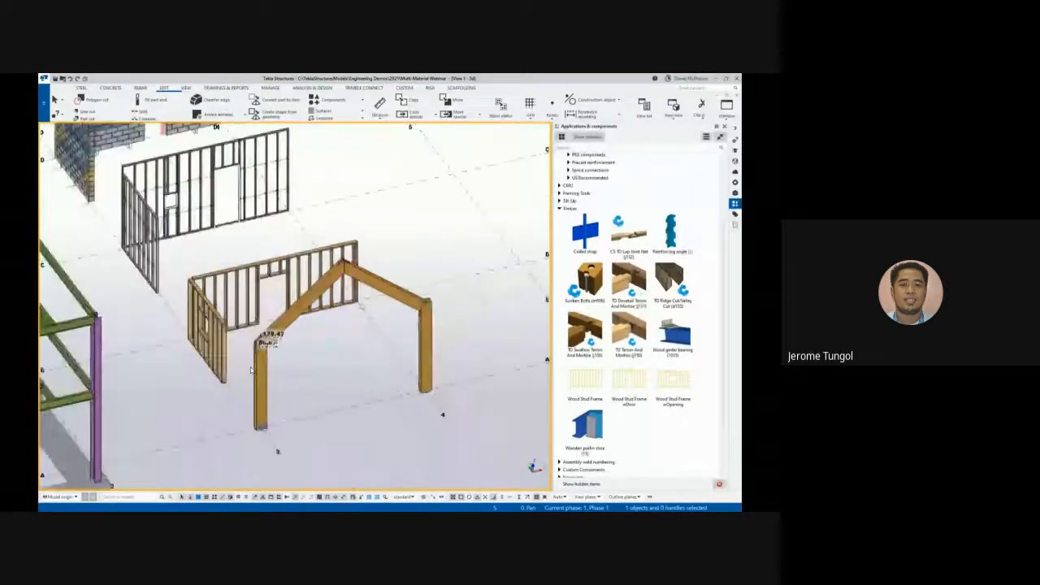
pyautogui.scroll(-1, 251, 370)
pyautogui.keyDown('ctrl'); pyautogui.moveTo(251, 370); pyautogui.dragTo(246, 377, button='middle'); pyautogui.keyUp('ctrl')
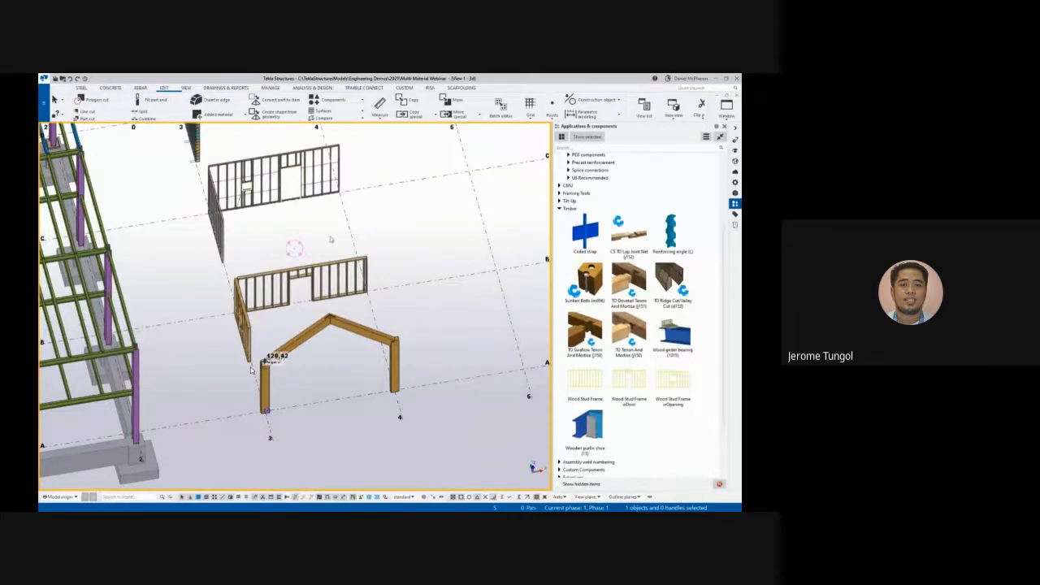
# Switch the 3D view to plan orientation, fit the work area to the entire model and collapse the Timber group
pyautogui.hotkey('ctrl', 'p')
pyautogui.rightClick(307, 280)
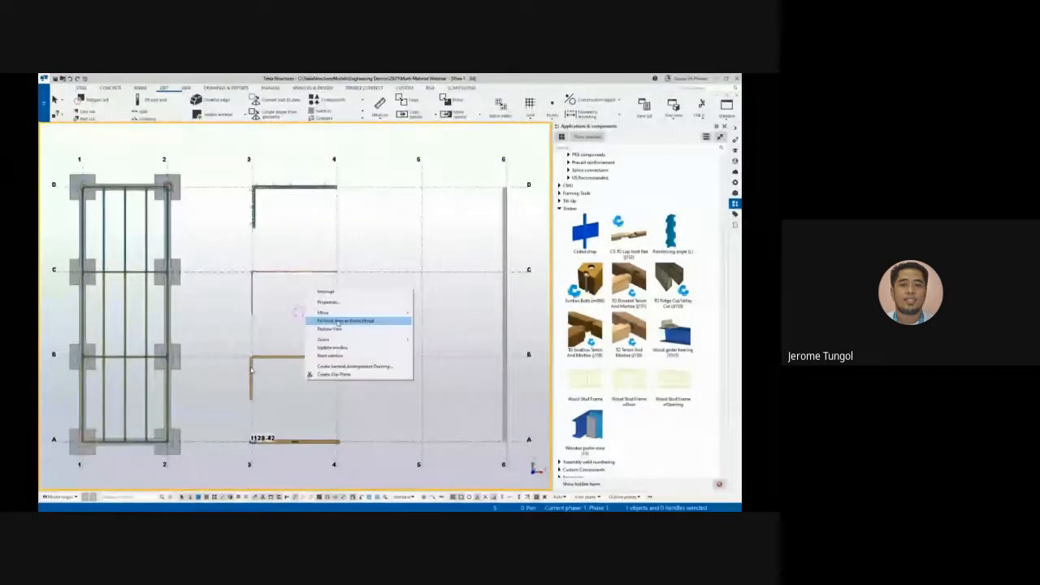
pyautogui.click(337, 319)
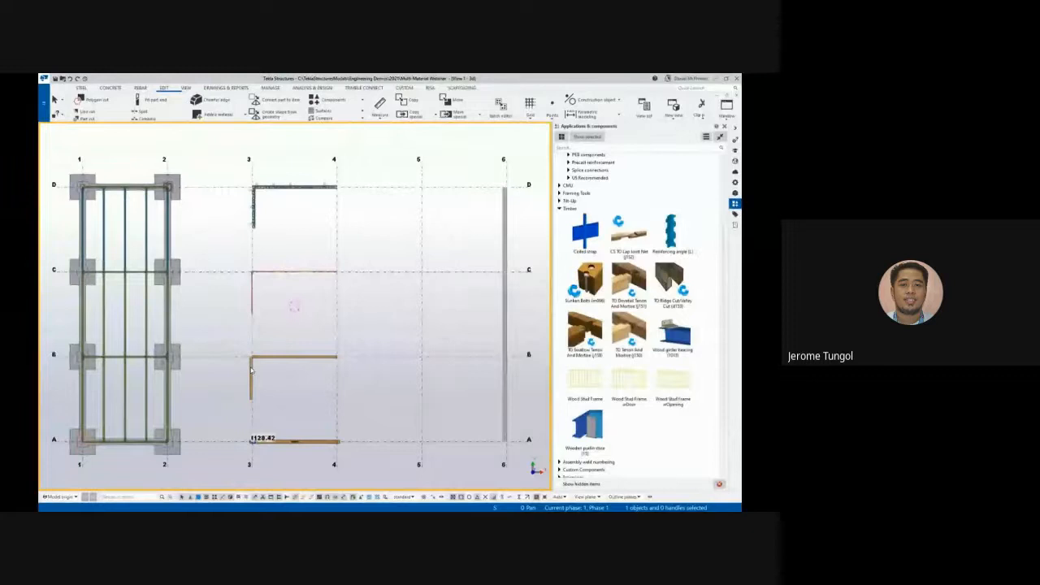
pyautogui.click(560, 208)
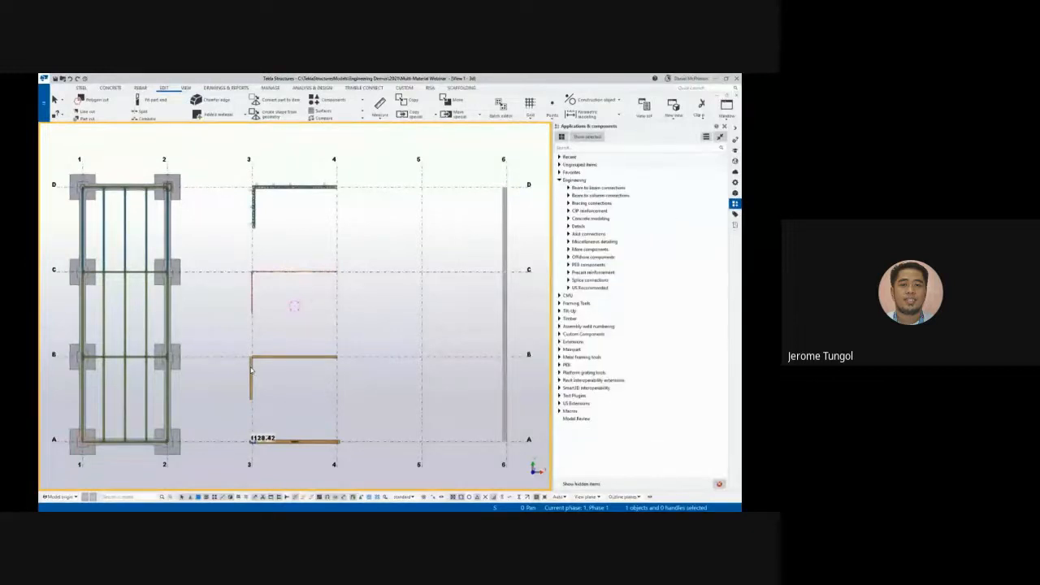
pyautogui.click(251, 371)
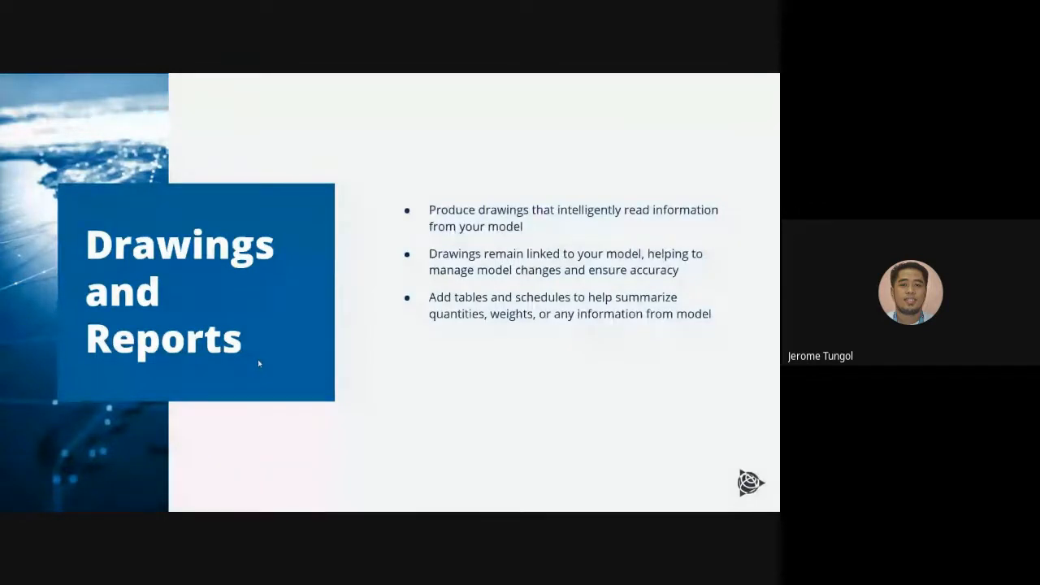
pyautogui.hotkey('alt', 'Tab')
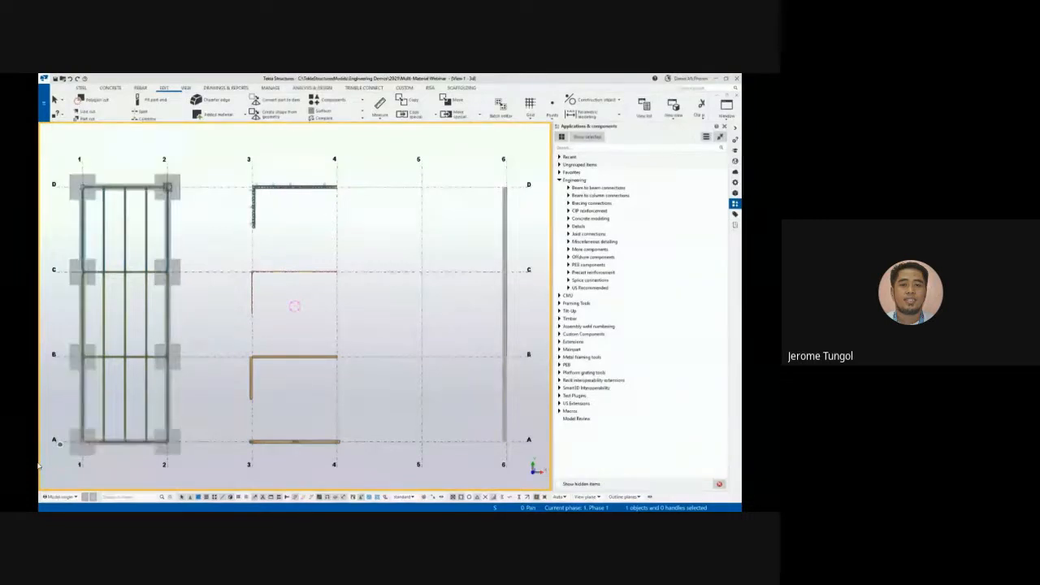
# Place the Organizer window beside the steel frame and select the frame's steel beams, columns and connections to list them
pyautogui.moveTo(845, 223); pyautogui.dragTo(399, 221)
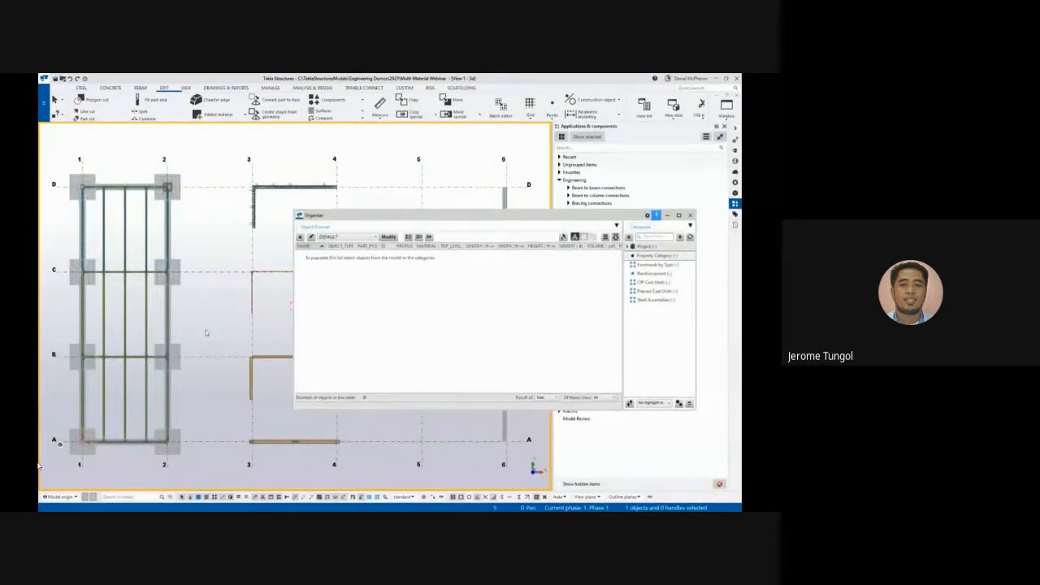
pyautogui.scroll(-2, 213, 325)
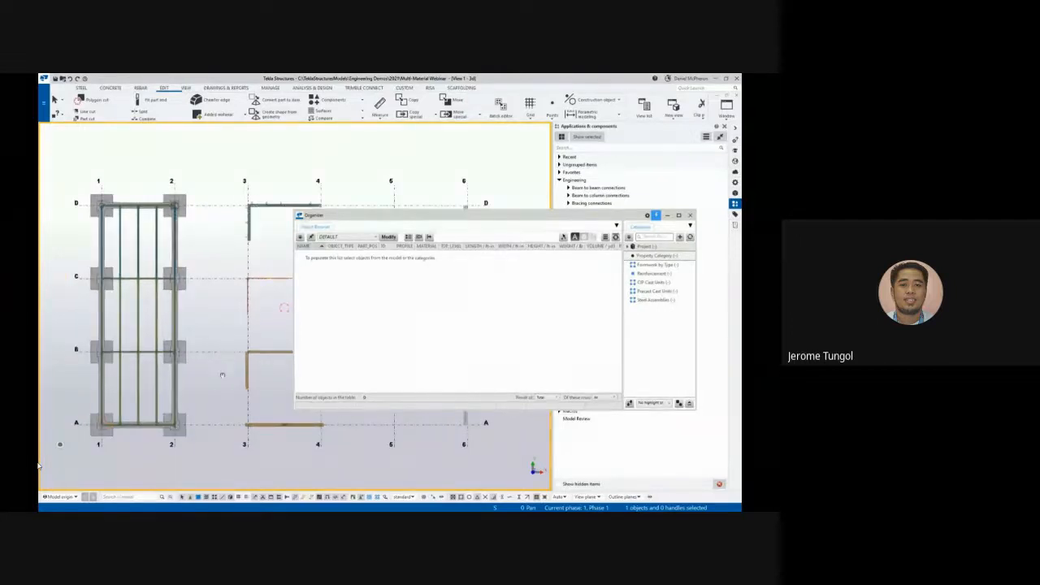
pyautogui.keyDown('ctrl'); pyautogui.moveTo(221, 375); pyautogui.dragTo(211, 255, button='middle'); pyautogui.keyUp('ctrl')
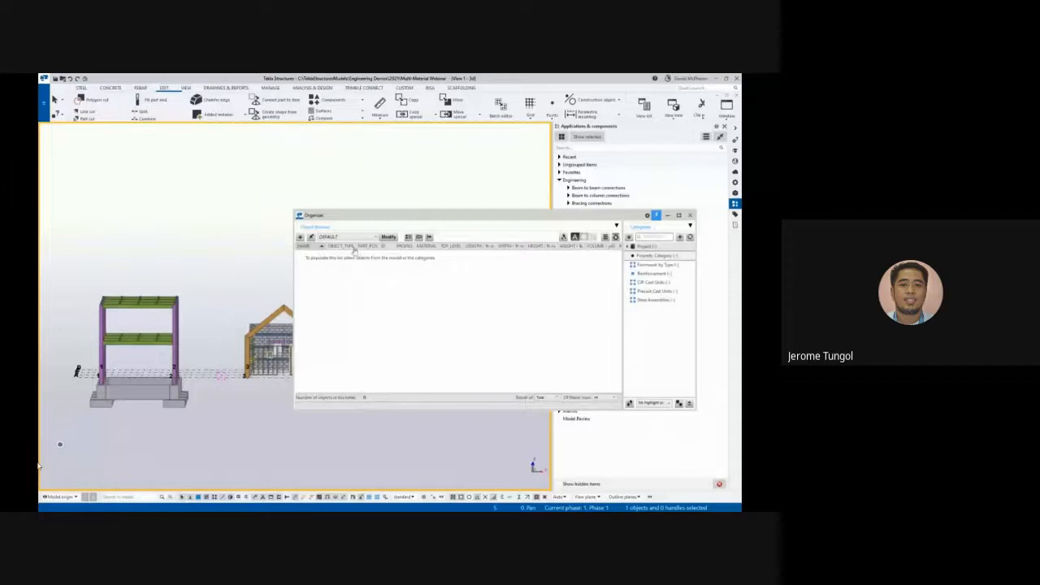
pyautogui.moveTo(194, 355); pyautogui.dragTo(82, 281)
pyautogui.scroll(1, 84, 292)
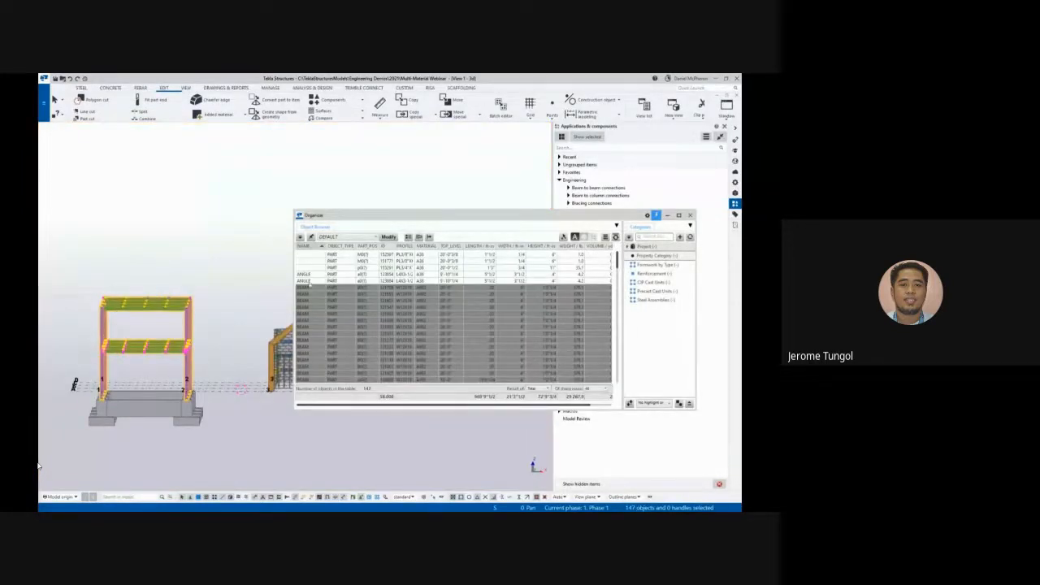
# Group the Organizer's object list by material and profile, and expand the A992 material group
pyautogui.click(339, 286)
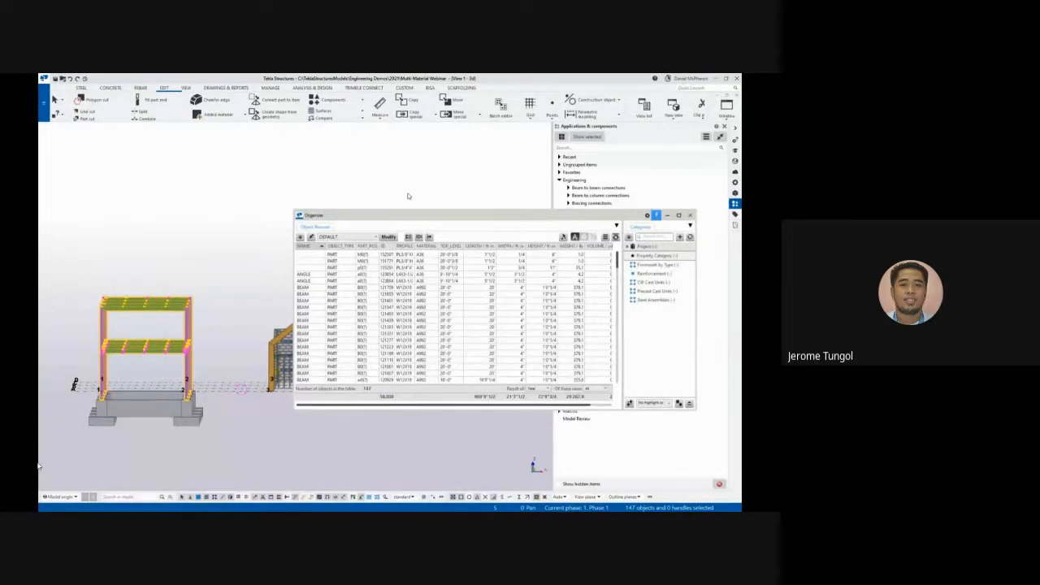
pyautogui.scroll(-5, 422, 303)
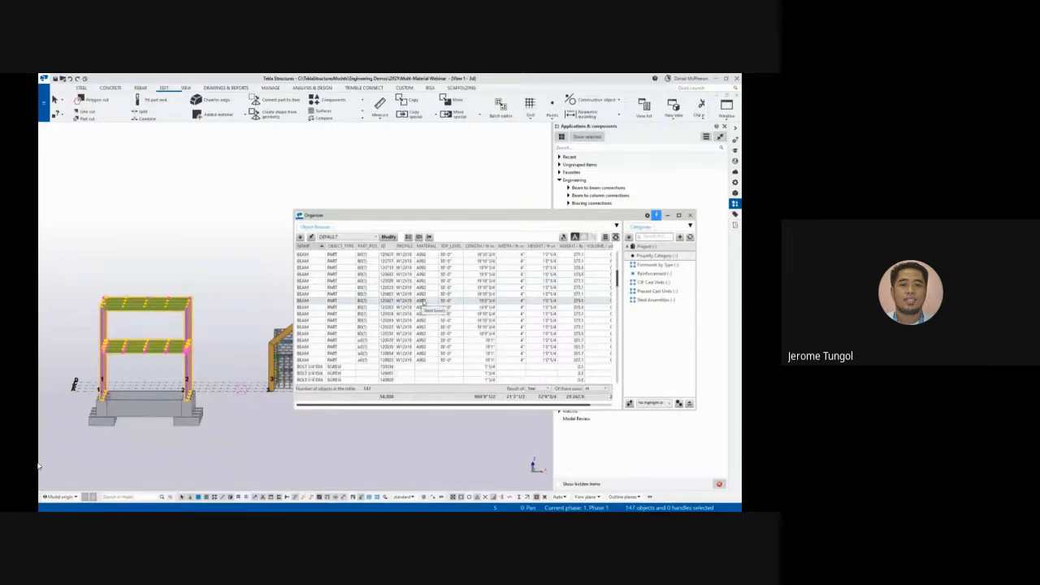
pyautogui.scroll(5, 422, 302)
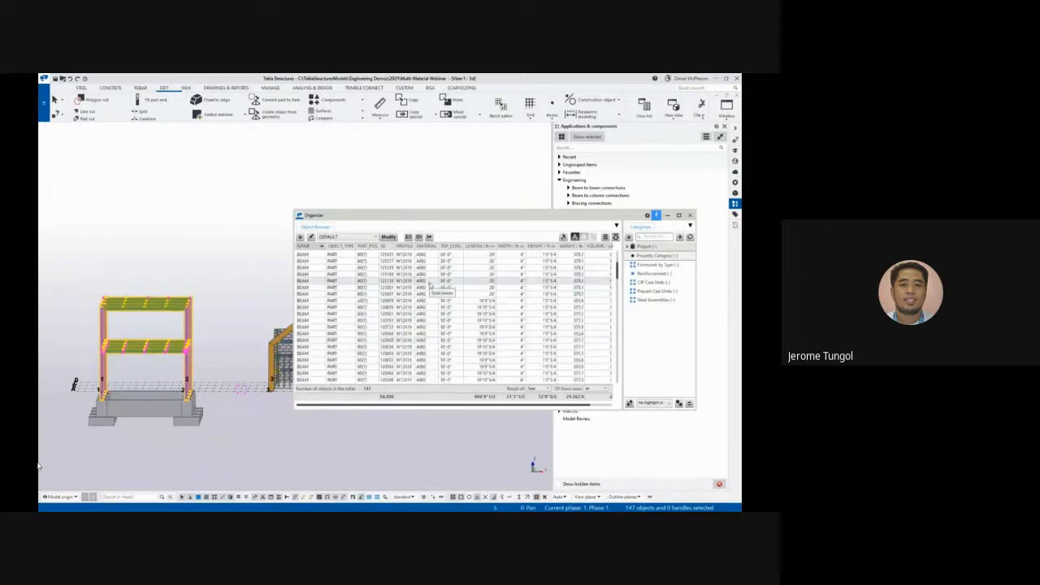
pyautogui.scroll(5, 431, 286)
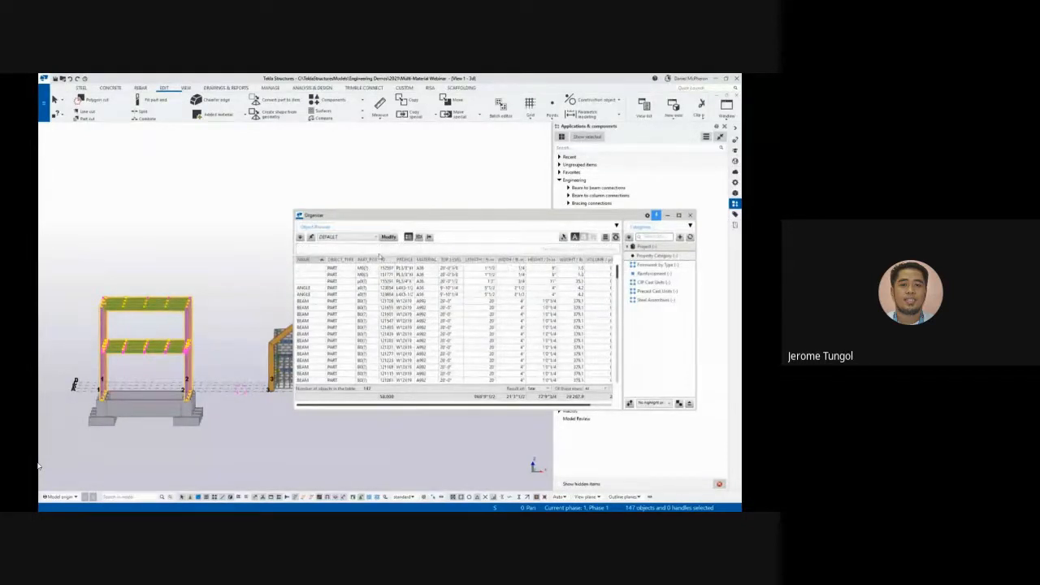
pyautogui.moveTo(427, 260); pyautogui.dragTo(399, 257)
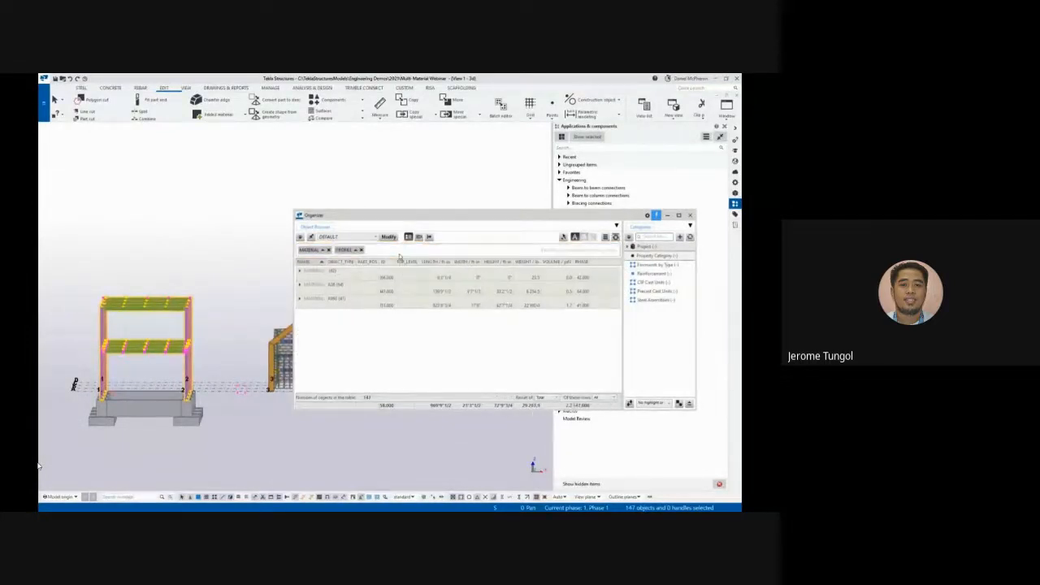
pyautogui.click(299, 298)
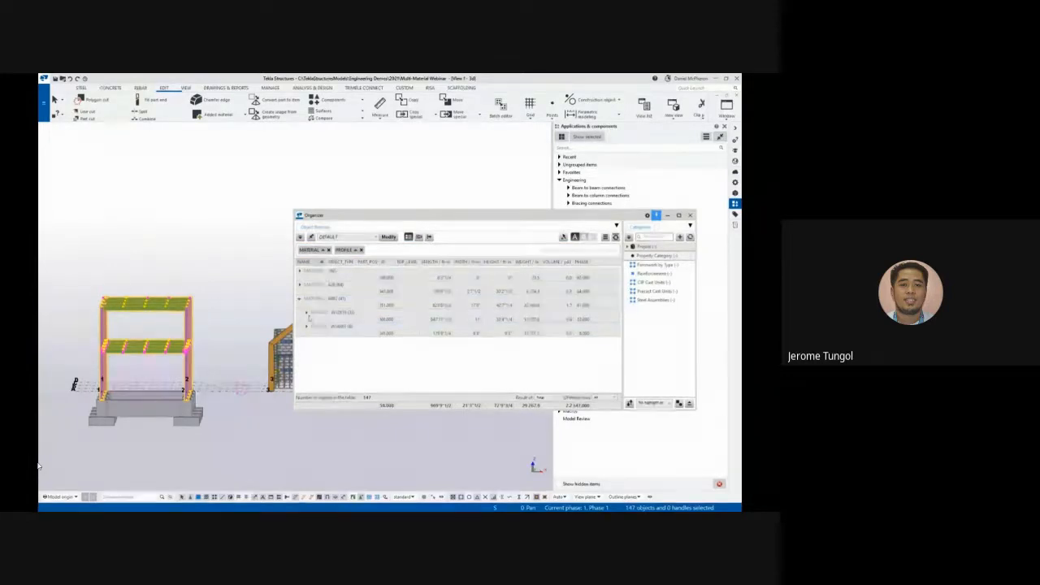
pyautogui.click(306, 312)
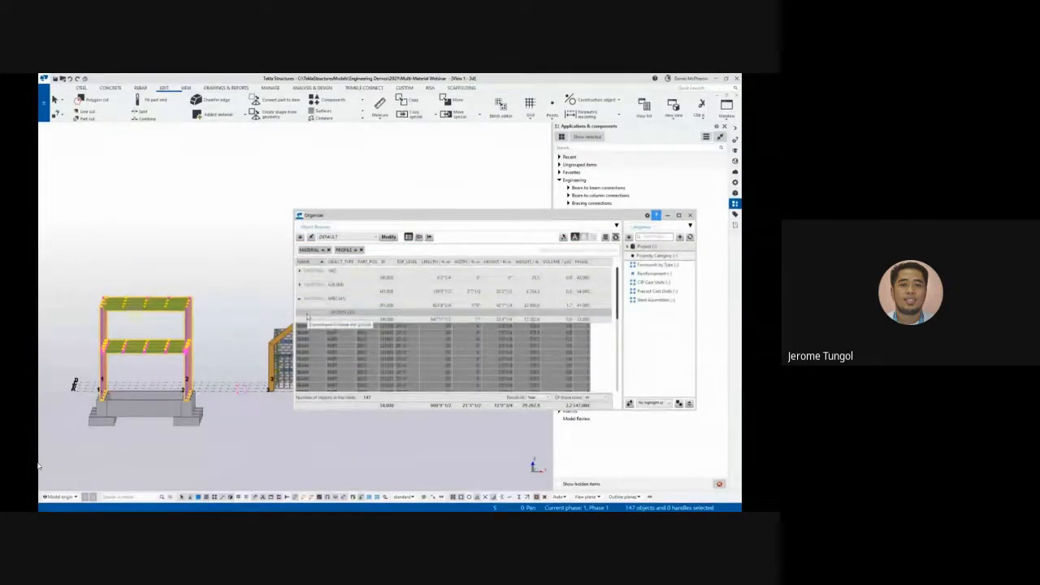
pyautogui.click(306, 313)
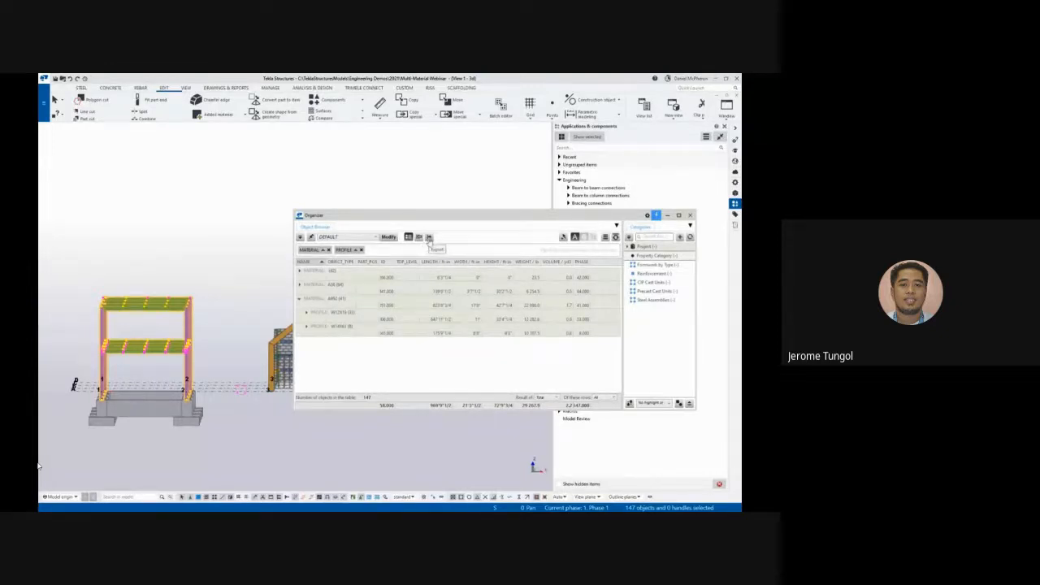
# Export the grouped object data to Excel with object properties updated from the model, and close the Organizer
pyautogui.click(429, 237)
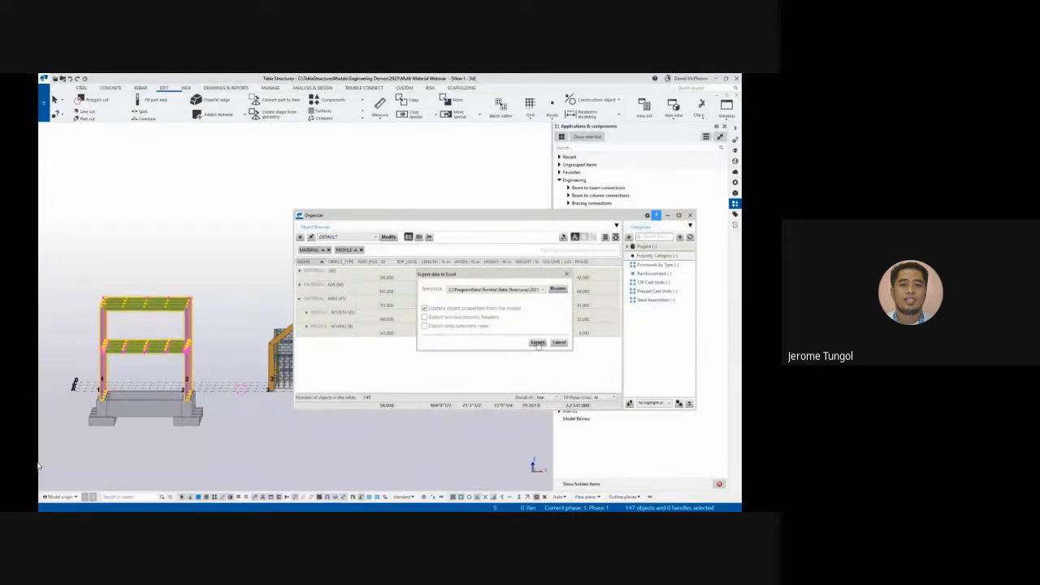
pyautogui.click(537, 343)
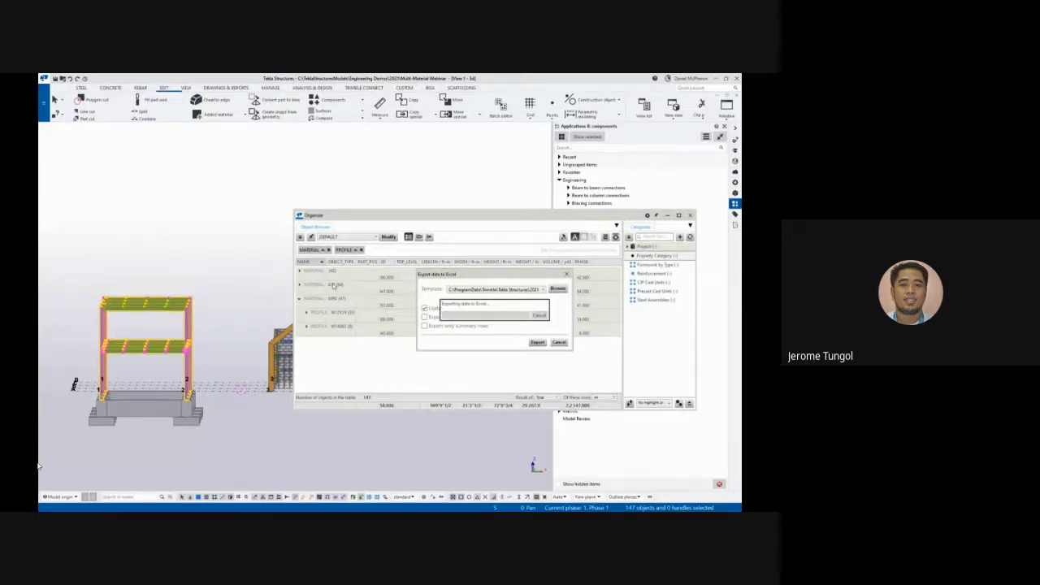
pyautogui.click(690, 215)
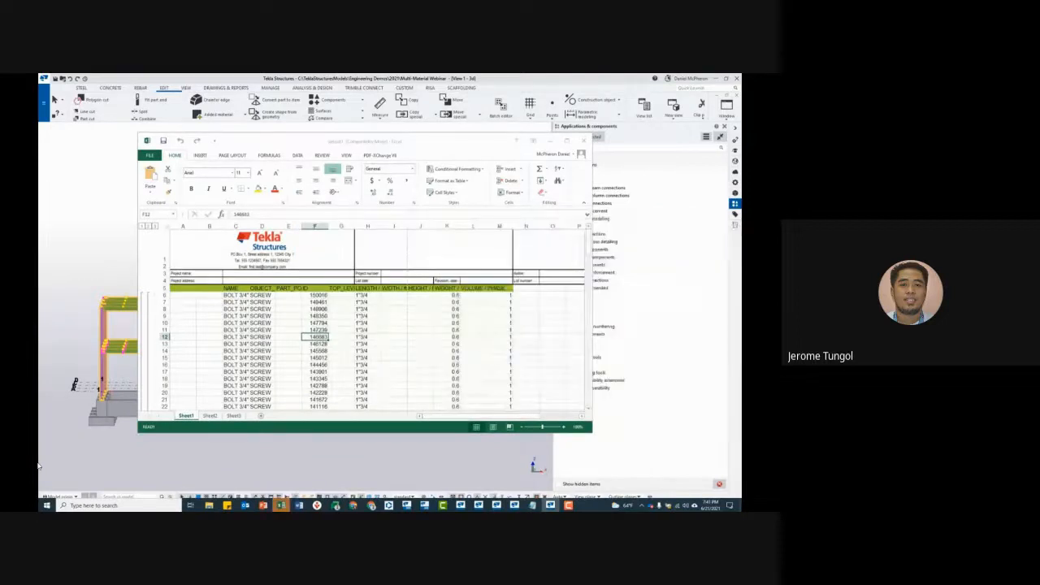
# Maximize the exported Excel report, fit the NAME column to its contents and review the grouped part rows
pyautogui.click(567, 142)
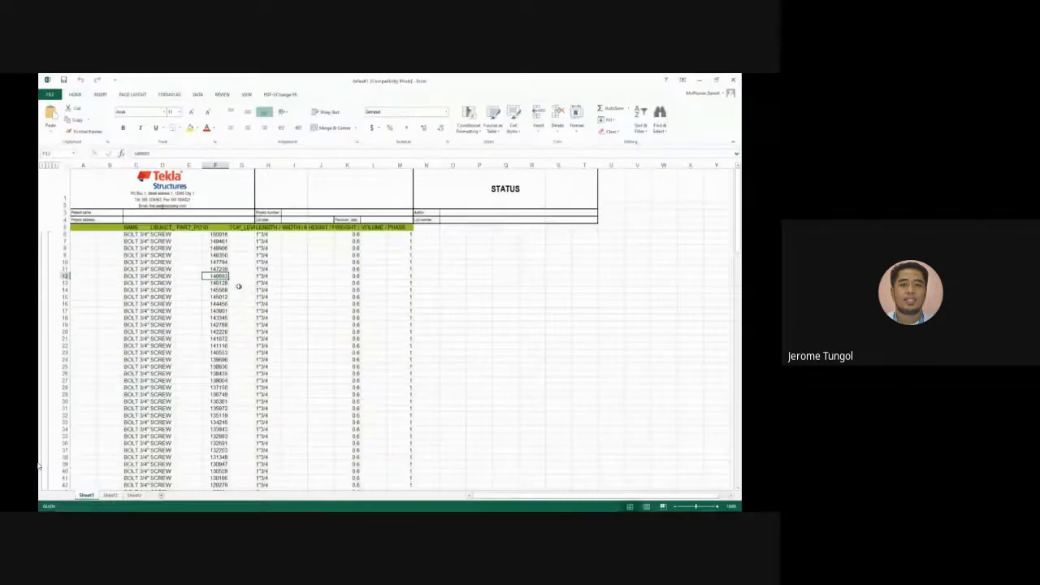
pyautogui.doubleClick(149, 165)
pyautogui.scroll(-10, 341, 301)
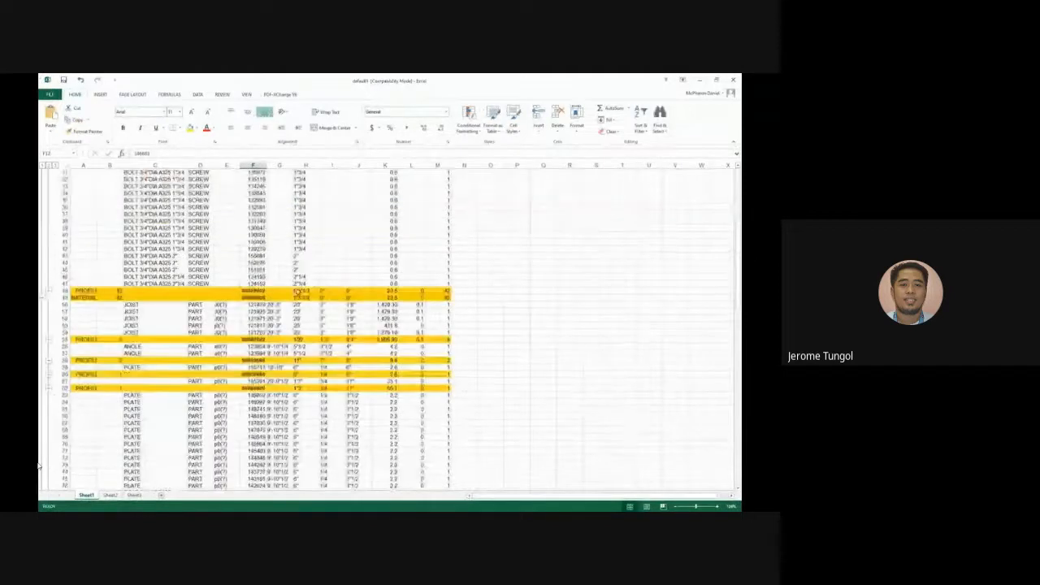
# Review the exported bolt, joist, angle and plate rows with their group subtotals, and close the Excel report
pyautogui.scroll(10, 340, 300)
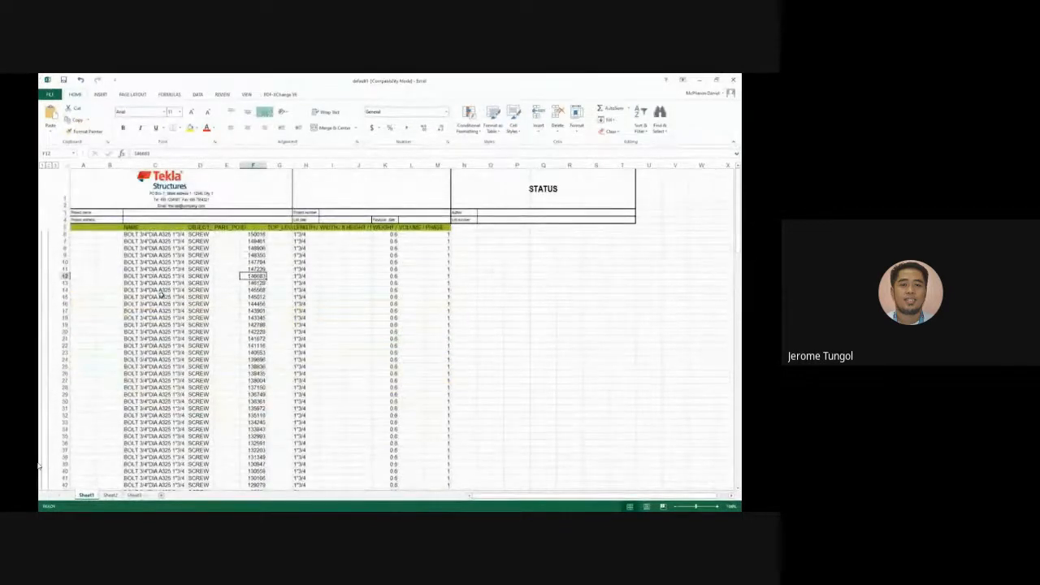
pyautogui.scroll(-4, 184, 262)
pyautogui.scroll(-2, 184, 262)
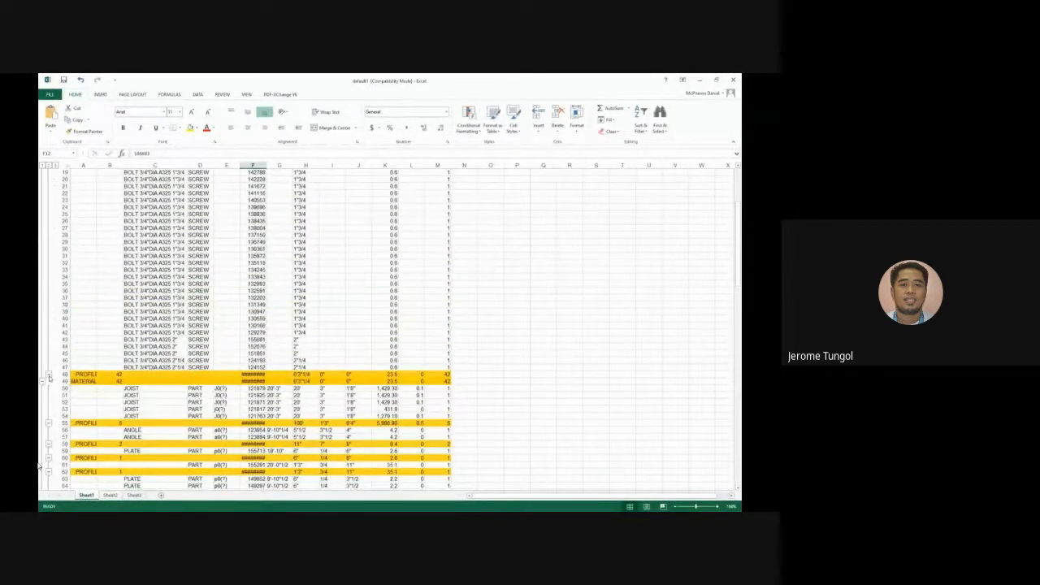
pyautogui.scroll(6, 39, 465)
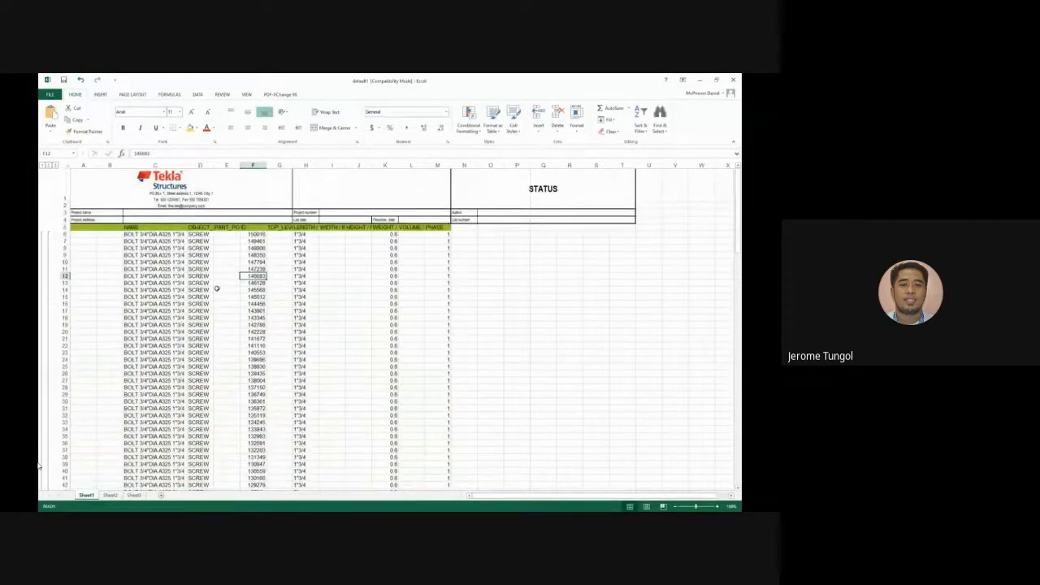
pyautogui.scroll(-8, 38, 465)
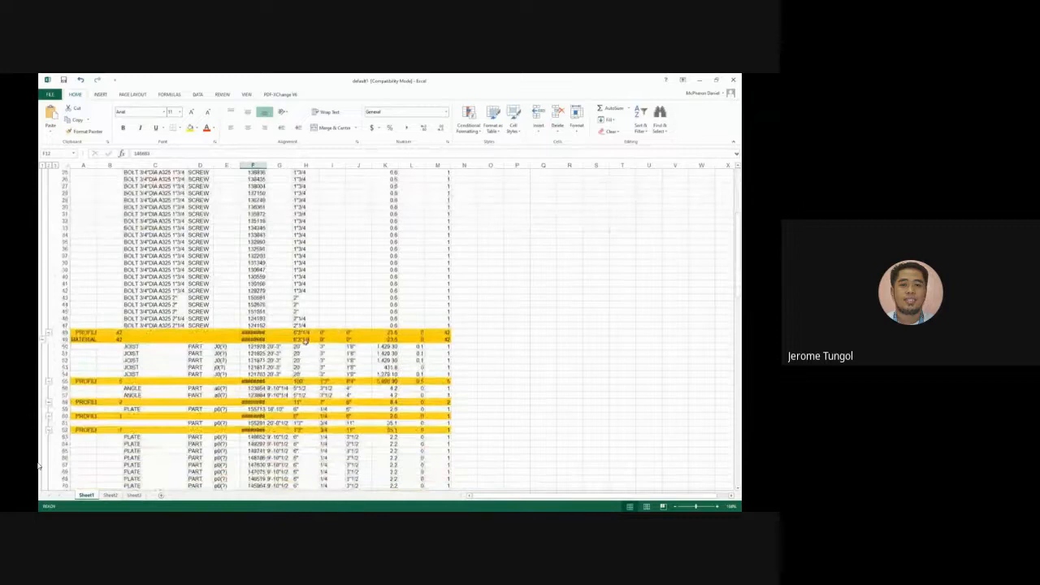
pyautogui.scroll(8, 236, 241)
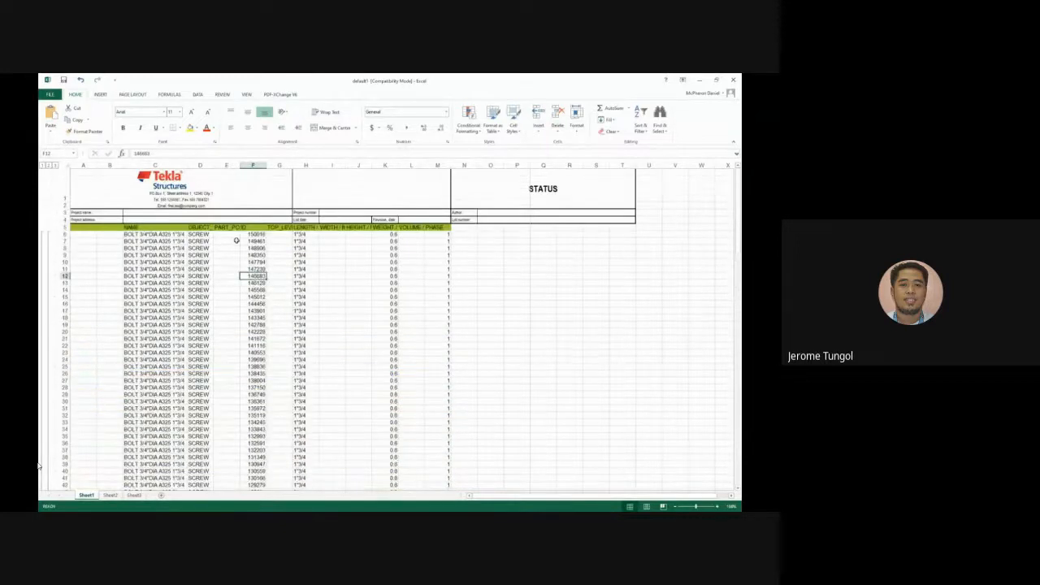
pyautogui.click(733, 80)
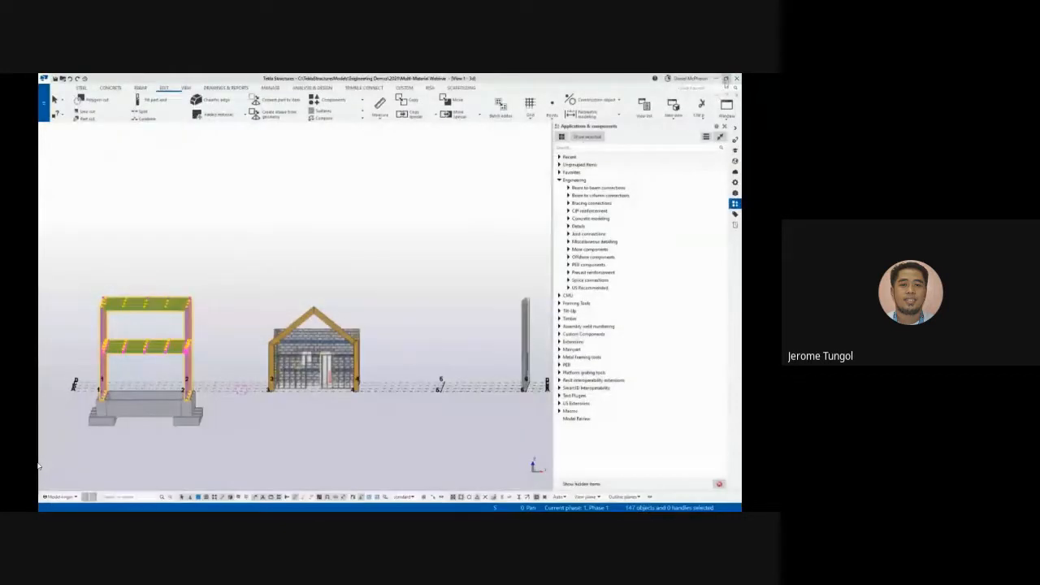
# Remove the profile and material groupings from the Organizer list, clear the model selection and switch the property template to Design Reinforcing
pyautogui.moveTo(740, 215); pyautogui.dragTo(394, 200)
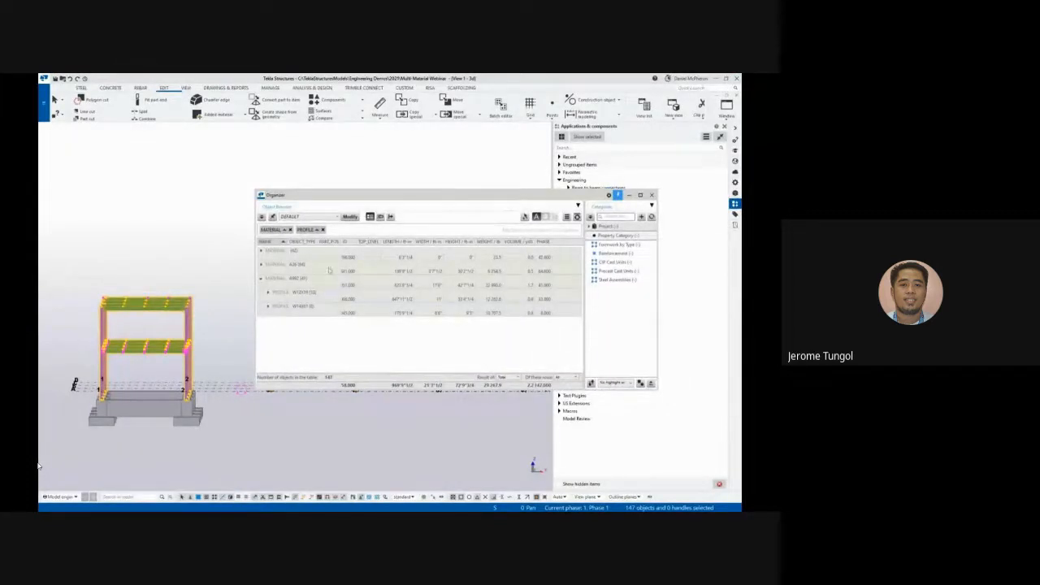
pyautogui.click(323, 230)
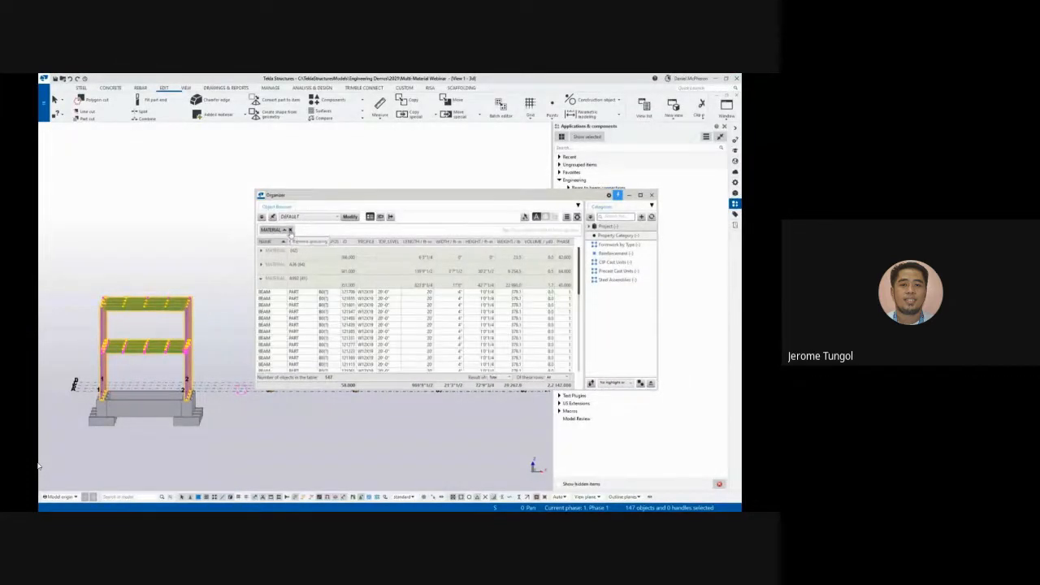
pyautogui.click(290, 230)
pyautogui.click(60, 441)
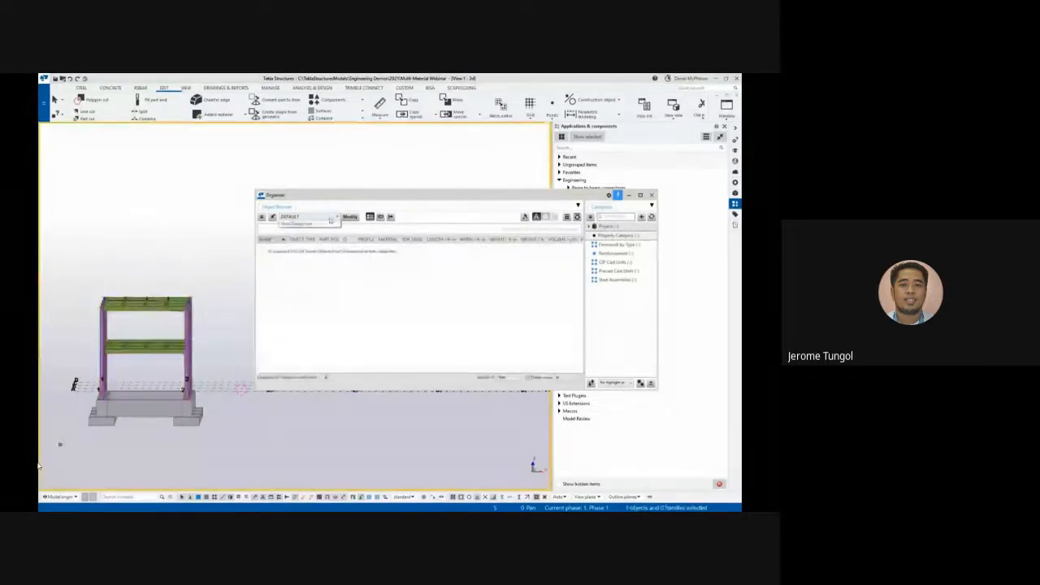
pyautogui.click(331, 217)
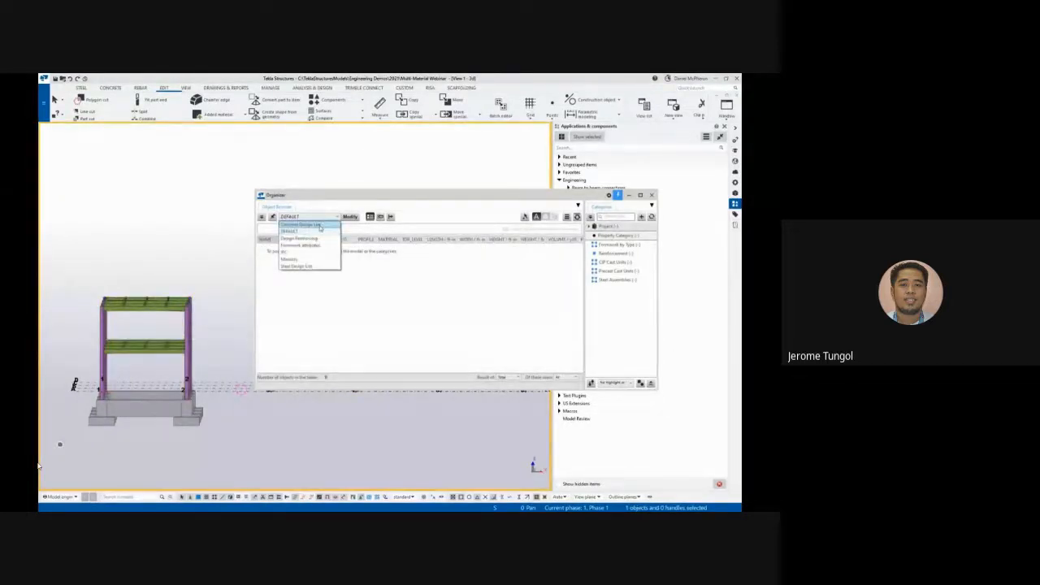
pyautogui.click(299, 238)
# Select the concrete foundation with its reinforcement to list it in the Organizer, and group the list by grade and size
pyautogui.moveTo(182, 407); pyautogui.dragTo(114, 404, button='middle')
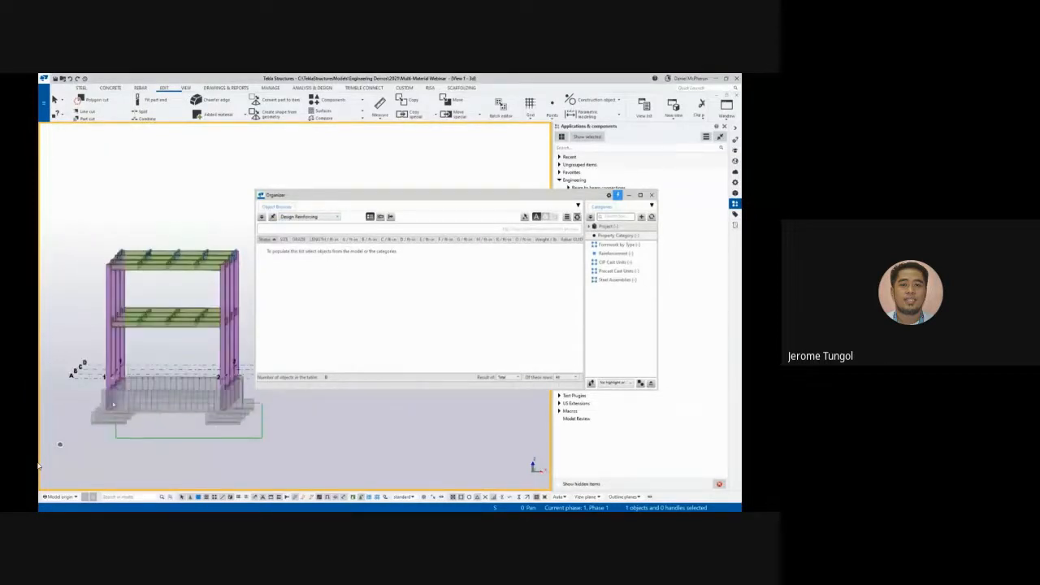
pyautogui.moveTo(114, 404); pyautogui.dragTo(83, 399)
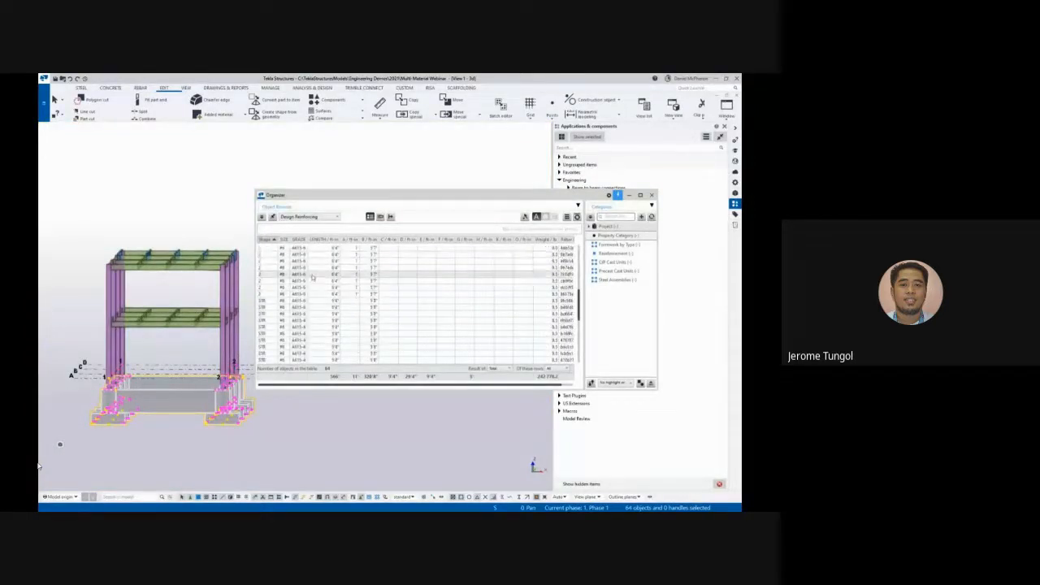
pyautogui.moveTo(298, 240)
pyautogui.mouseDown()
pyautogui.moveTo(289, 233)
pyautogui.moveTo(302, 230)
pyautogui.mouseUp()
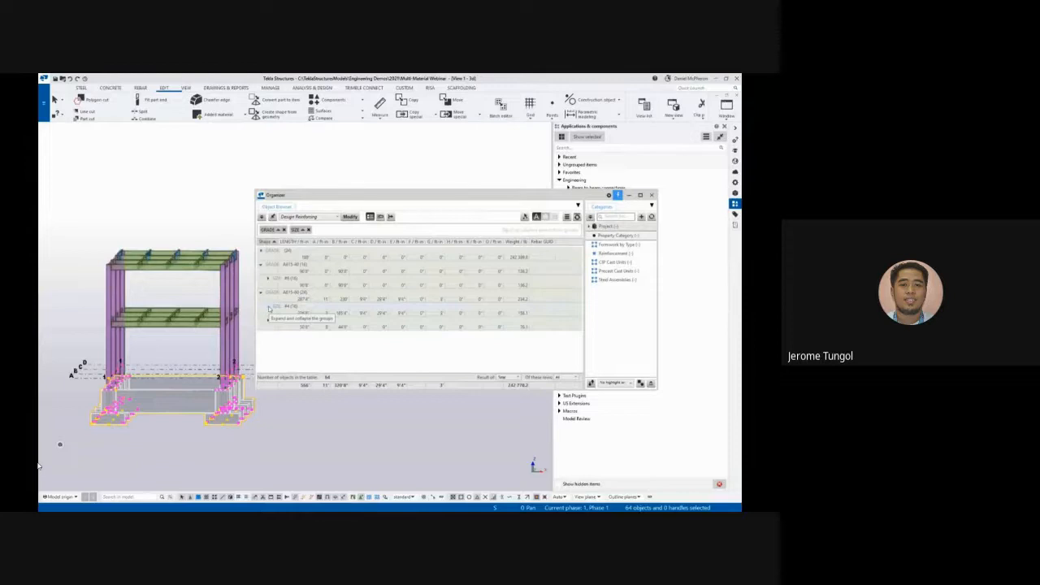
# Switch the model view to plan and select the L-shaped CMU wall along grid D between grids 3 and 4
pyautogui.scroll(-3, 213, 339)
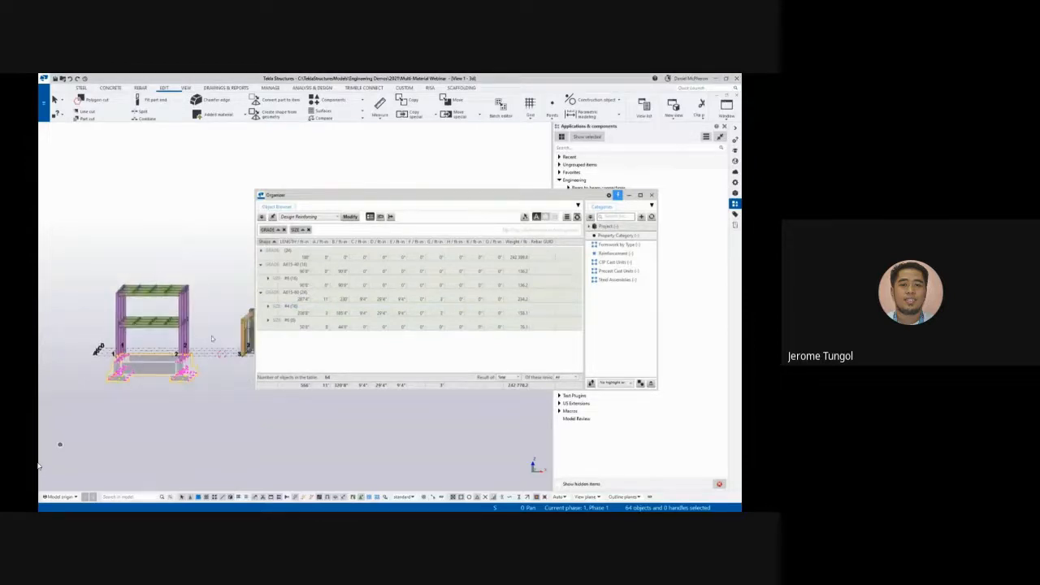
pyautogui.keyDown('ctrl'); pyautogui.moveTo(212, 339); pyautogui.dragTo(95, 390, button='middle'); pyautogui.keyUp('ctrl')
pyautogui.hotkey('ctrl', 'p')
pyautogui.scroll(-2, 95, 389)
pyautogui.click(130, 260)
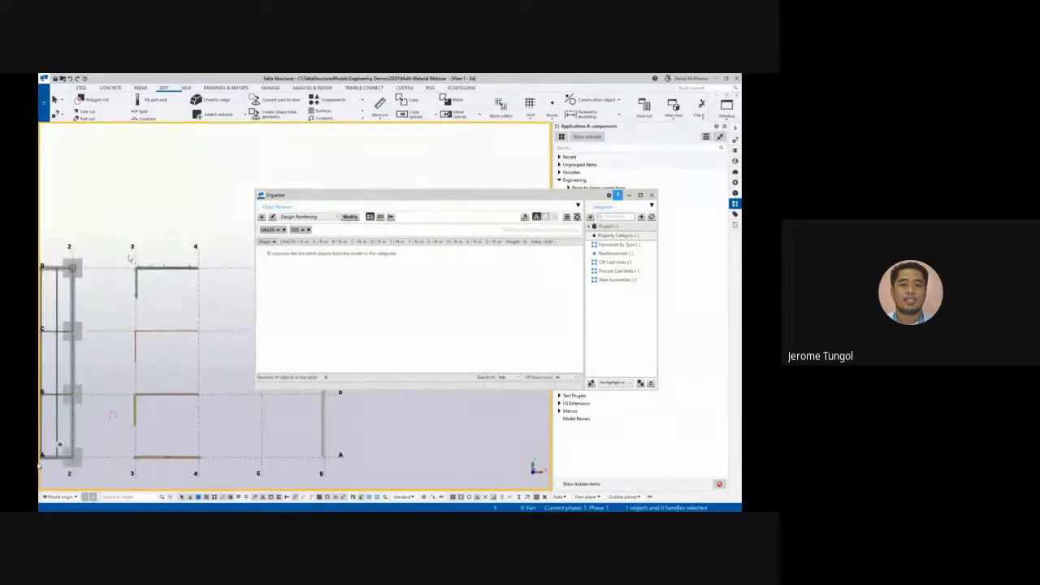
pyautogui.moveTo(125, 257); pyautogui.dragTo(220, 308)
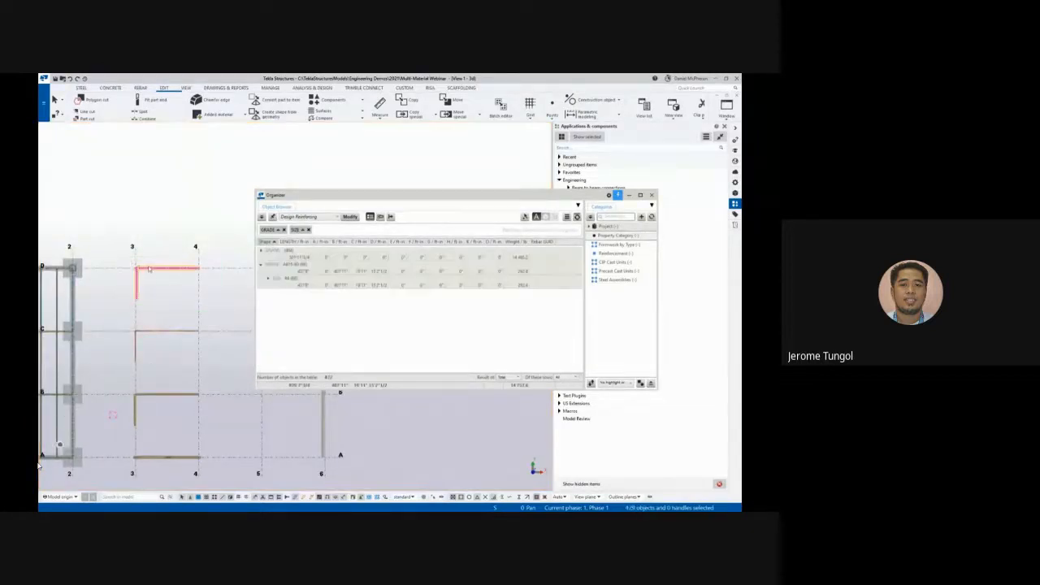
# Switch the Organizer's property template to Masonry and group the listed wall objects by Shape/Profile
pyautogui.scroll(3, 149, 268)
pyautogui.click(333, 217)
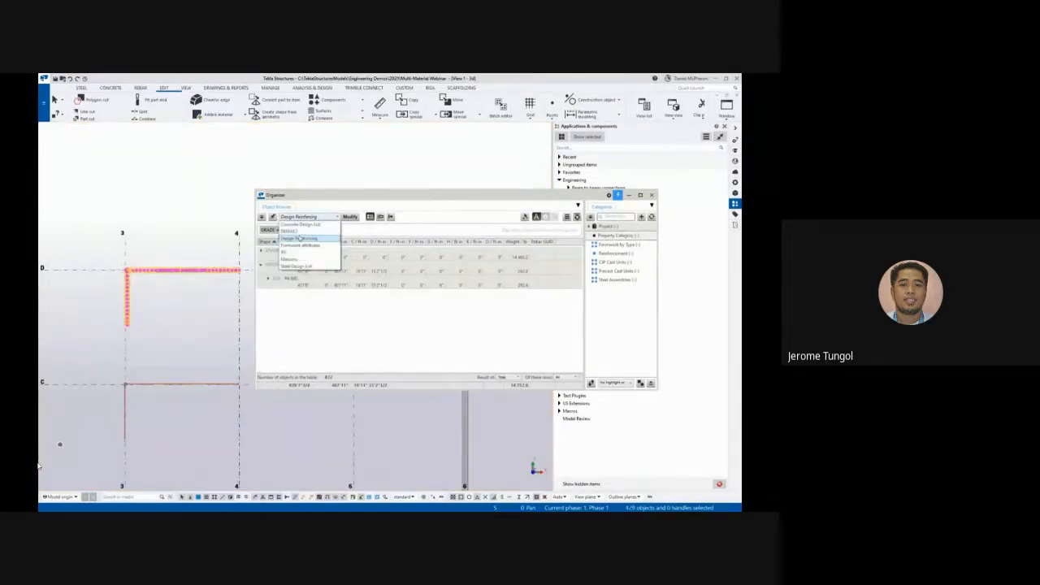
pyautogui.click(302, 262)
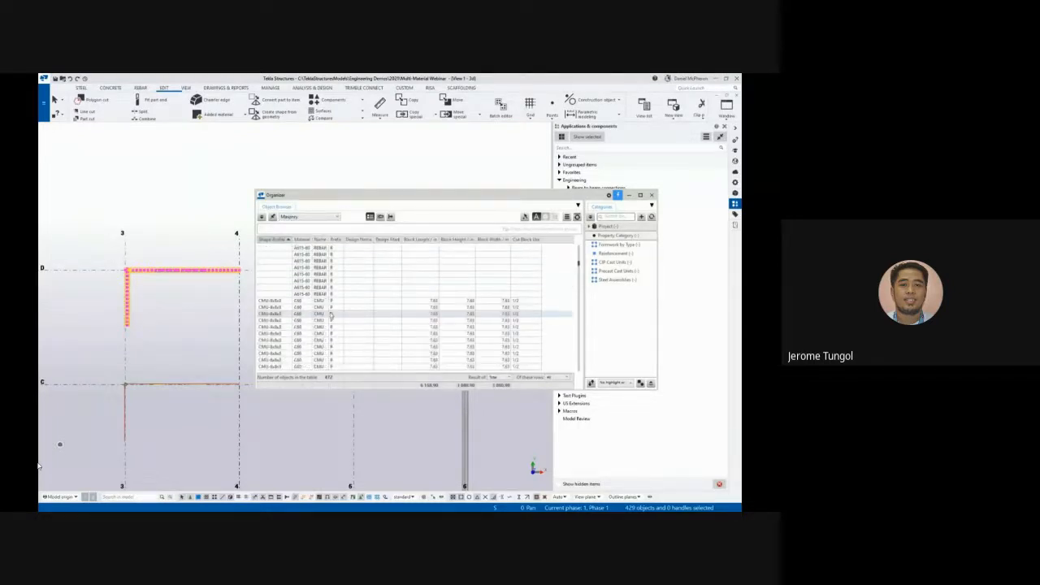
pyautogui.scroll(3, 274, 259)
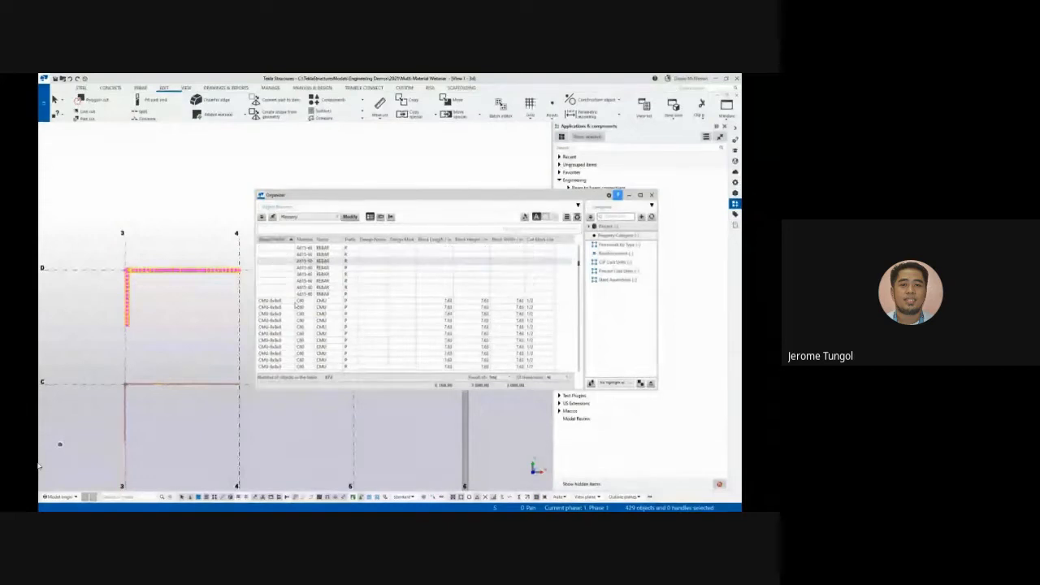
pyautogui.scroll(-1, 325, 284)
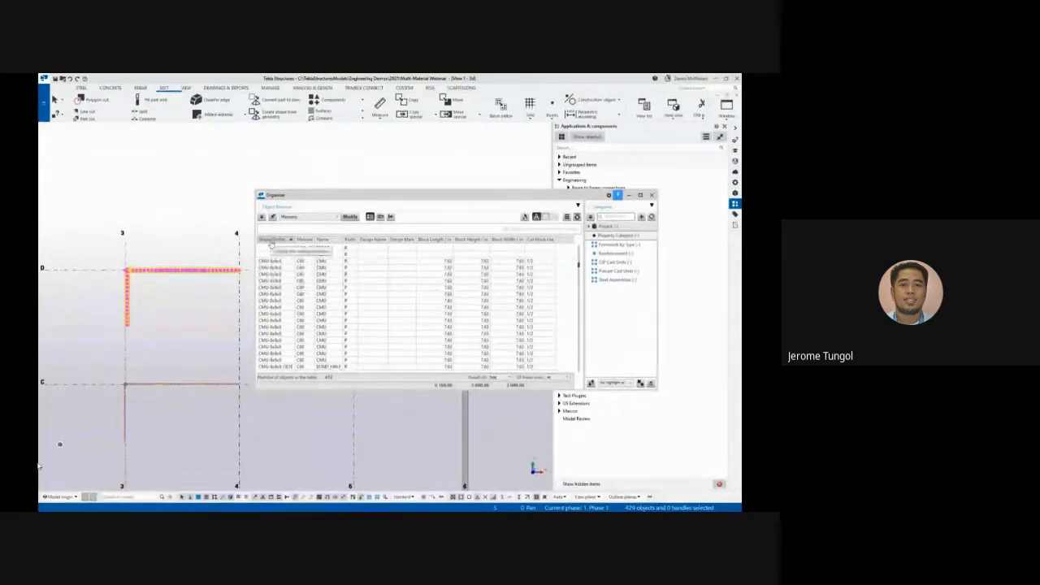
pyautogui.moveTo(272, 240); pyautogui.dragTo(276, 233)
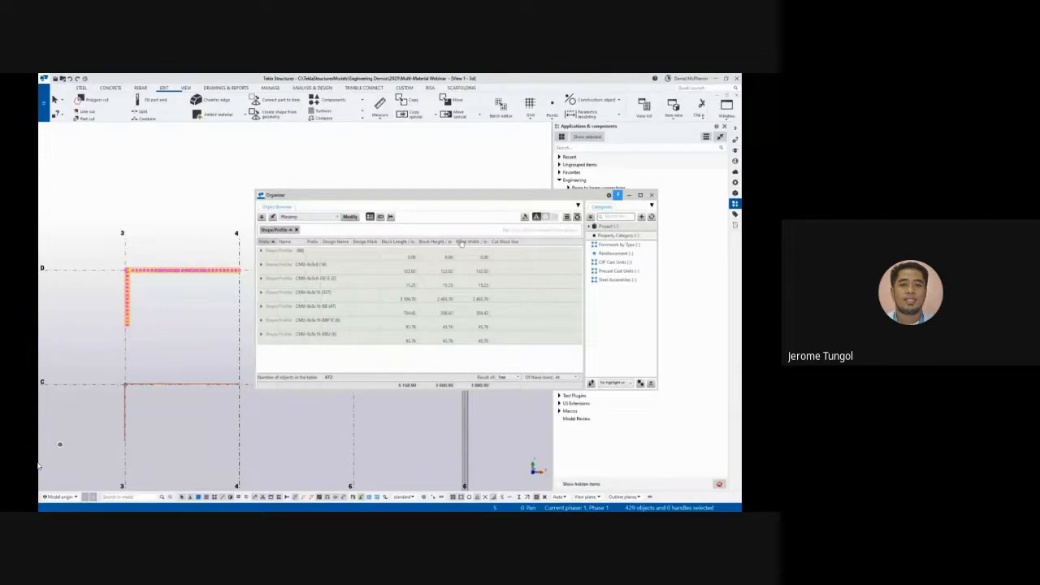
# Clear the CMU wall selection and show the whole grid plan in the model view
pyautogui.click(324, 218)
pyautogui.click(323, 218)
pyautogui.rightClick(186, 312)
pyautogui.click(220, 344)
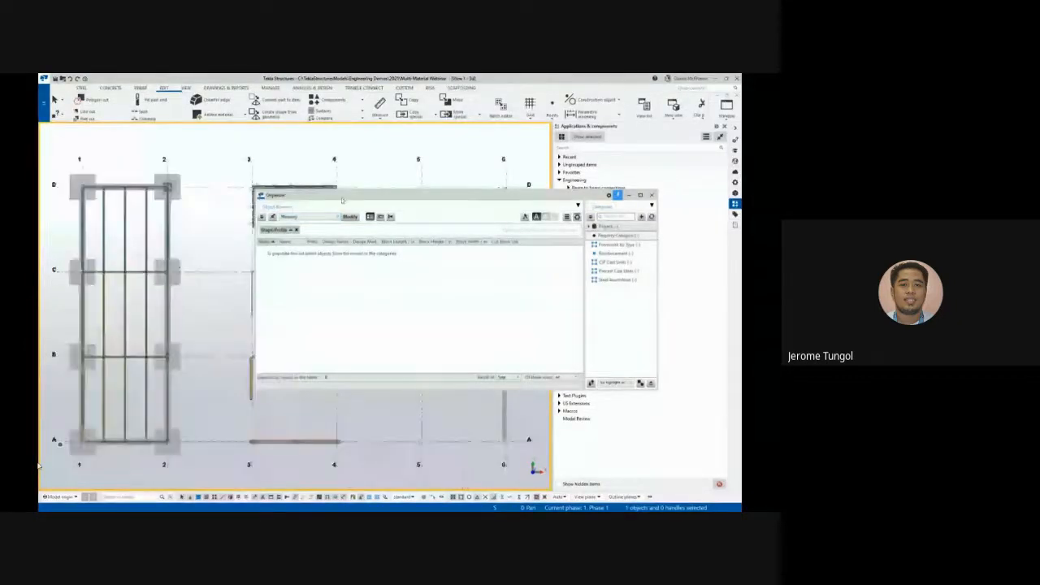
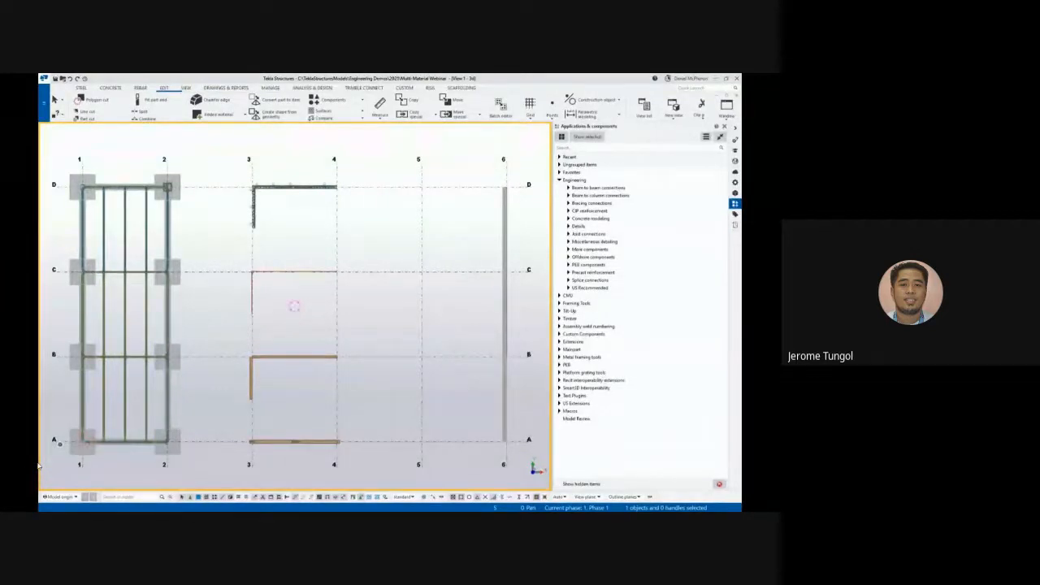
# Switch to the PLAN AT EL. +10 view and start a general arrangement drawing from it
pyautogui.hotkey('ctrl', 'Tab')
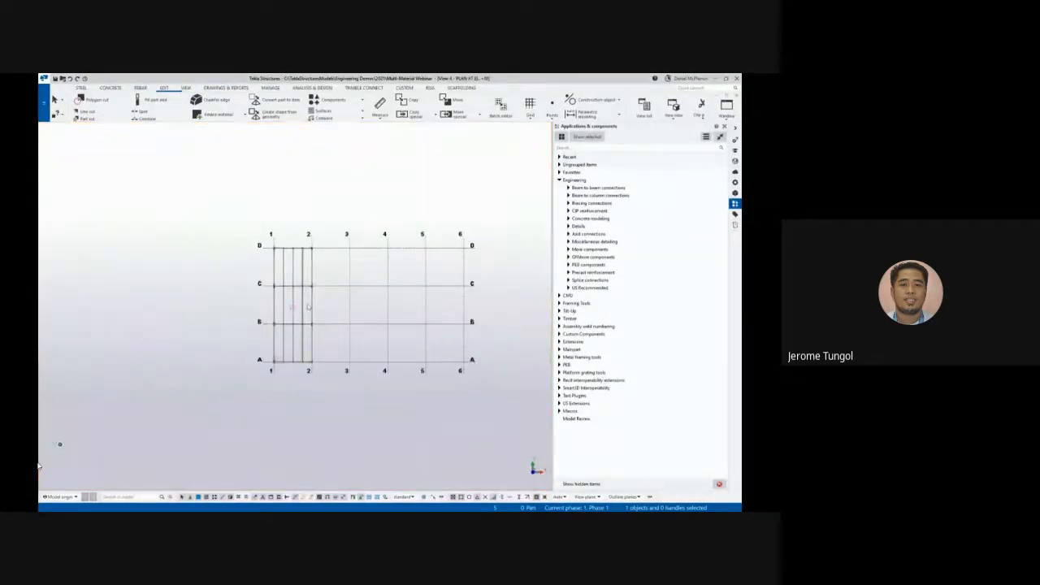
pyautogui.click(308, 308)
pyautogui.scroll(3, 302, 312)
pyautogui.scroll(2, 301, 312)
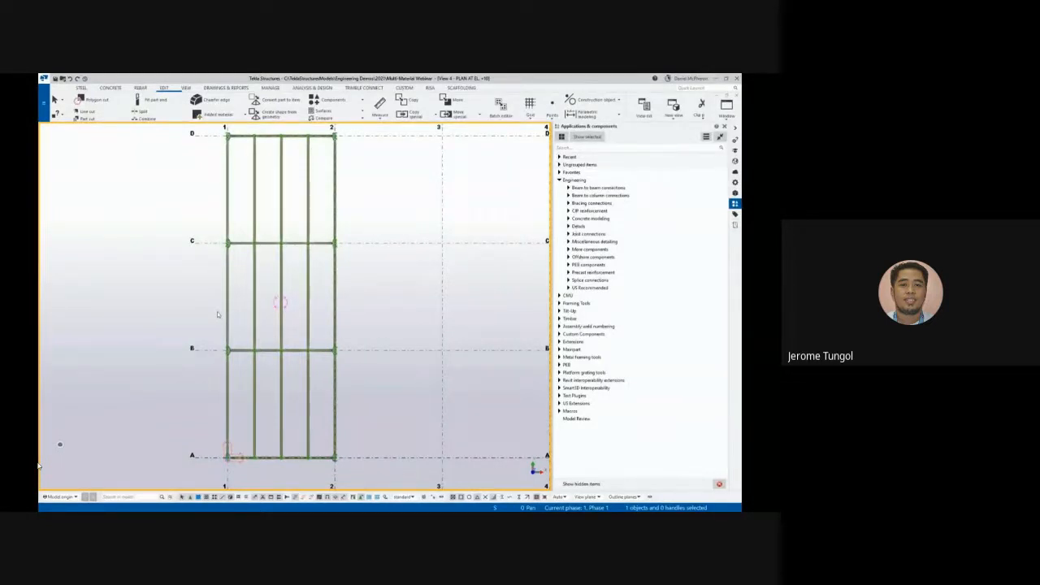
pyautogui.scroll(-1, 180, 278)
pyautogui.rightClick(172, 274)
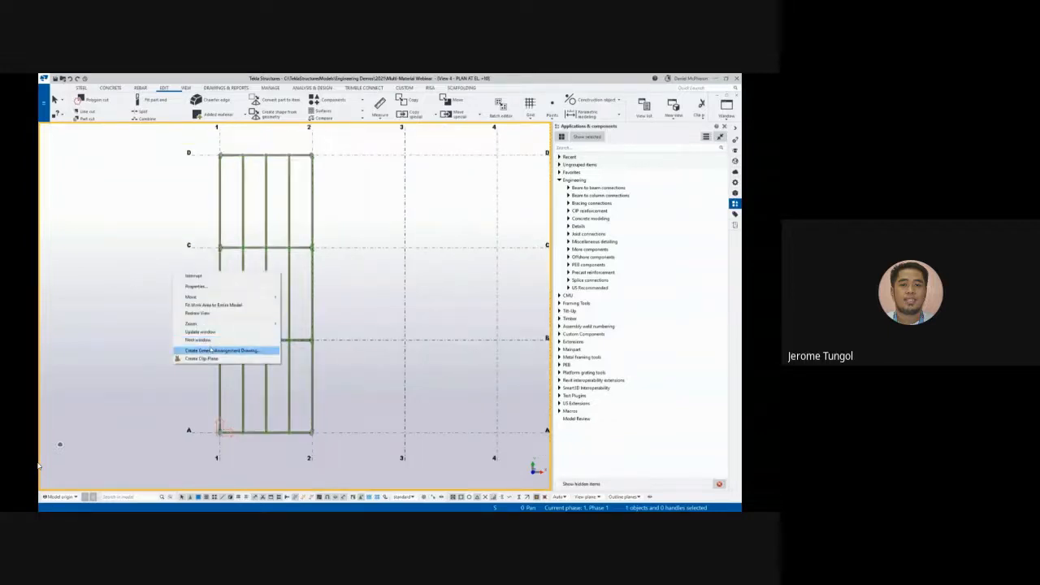
pyautogui.click(211, 349)
# Load and apply the standard general arrangement drawing properties, create the framing plan drawing from the selected view and close the creation dialog
pyautogui.click(419, 372)
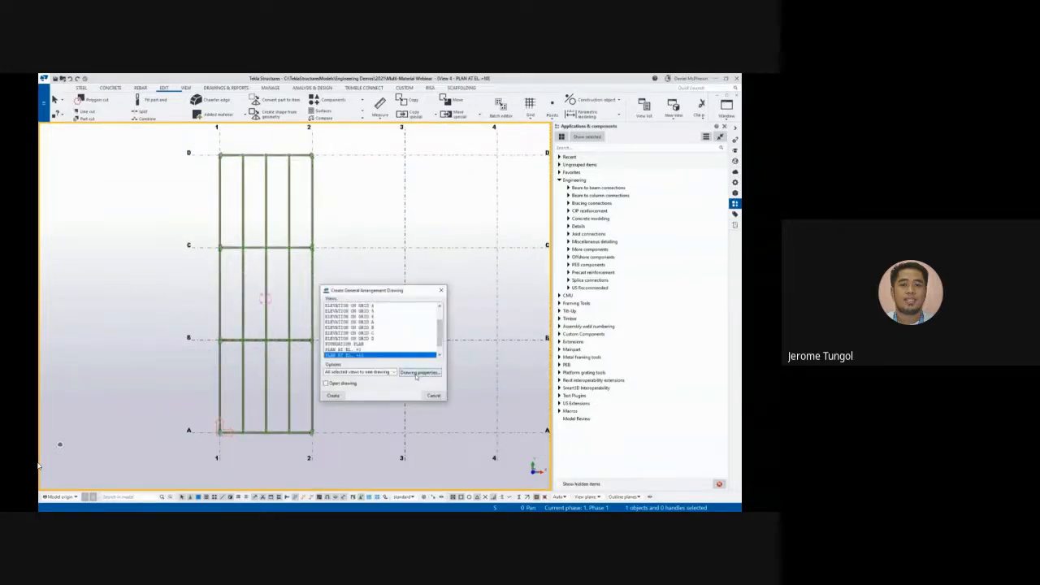
pyautogui.click(536, 192)
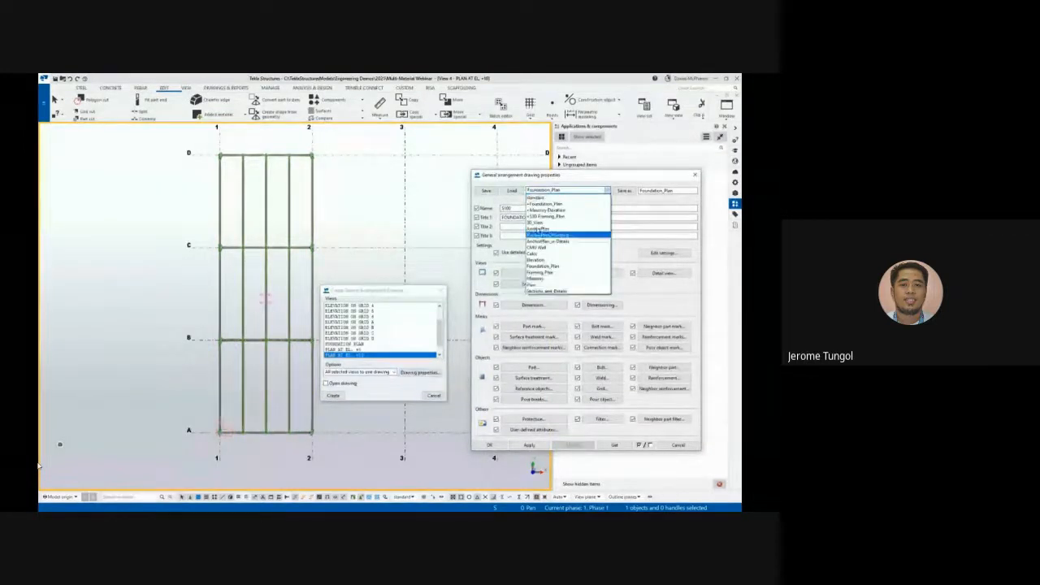
pyautogui.click(540, 197)
pyautogui.click(512, 191)
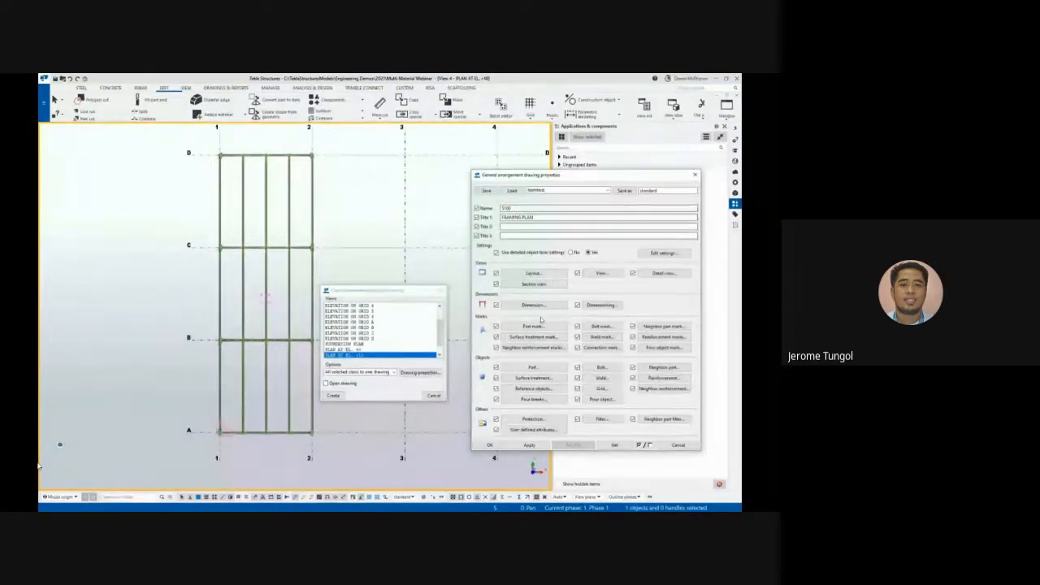
pyautogui.click(524, 446)
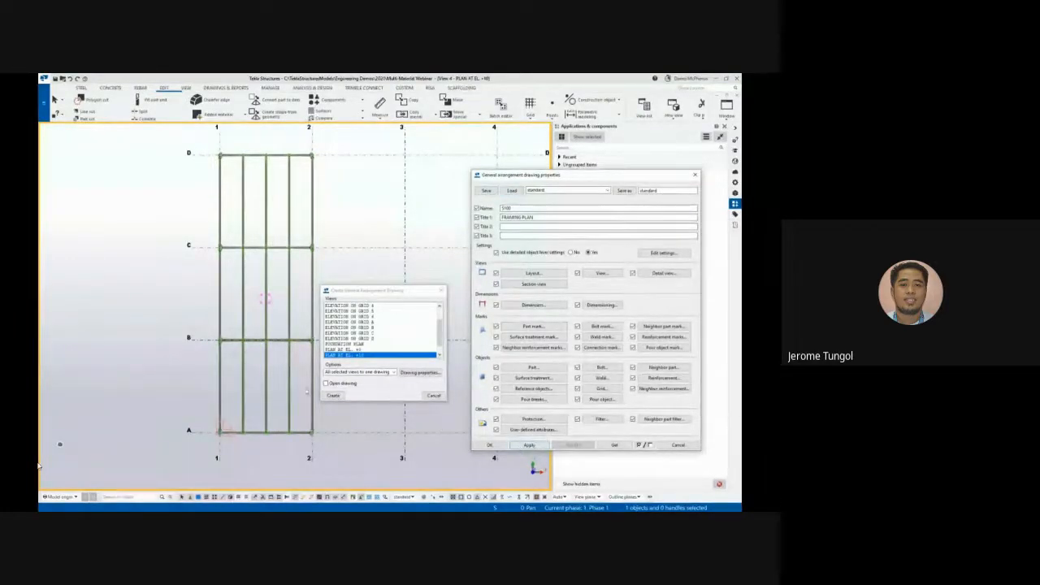
pyautogui.click(331, 396)
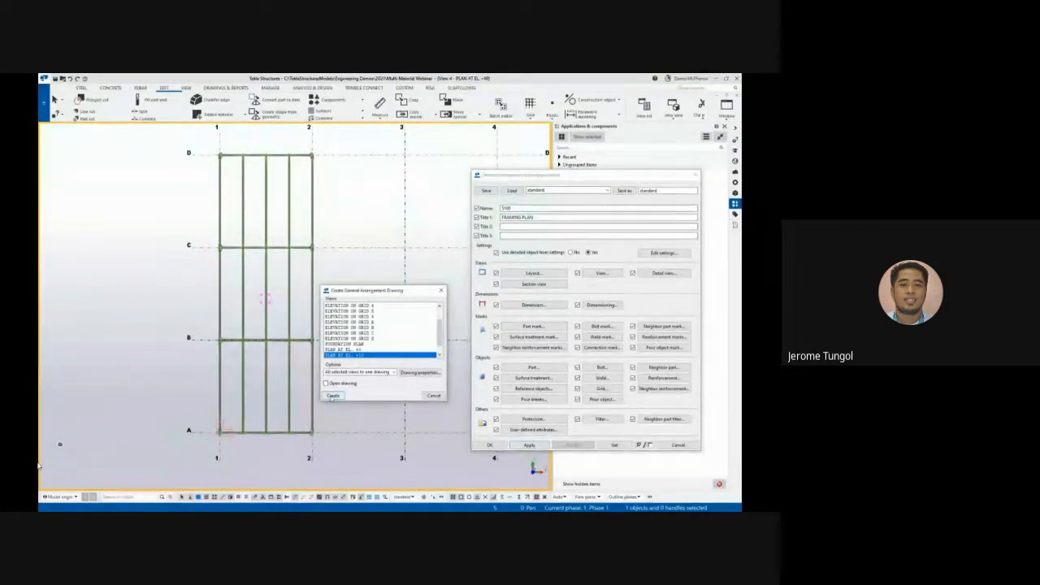
pyautogui.click(440, 290)
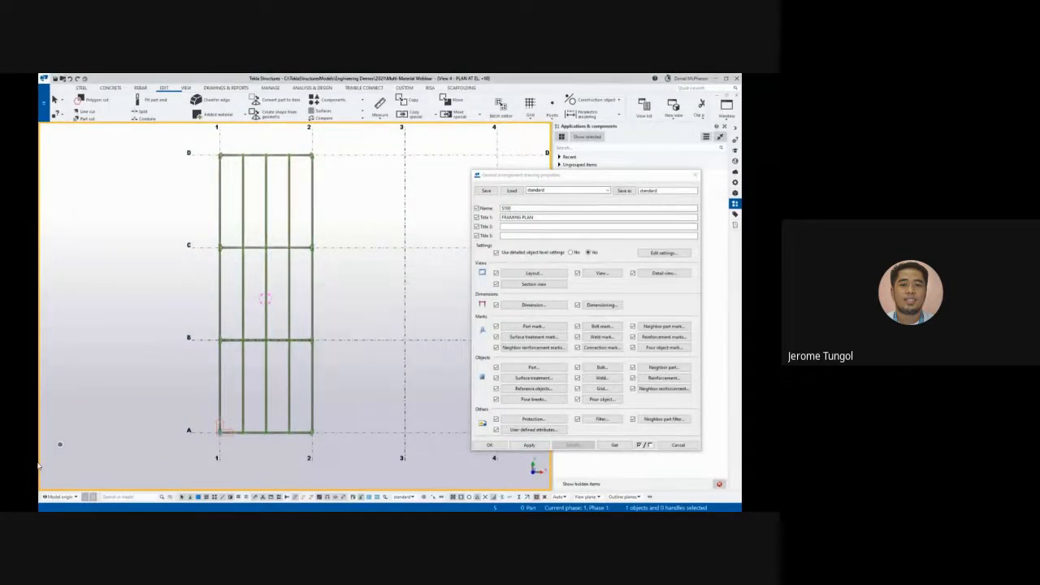
# Switch to the FOUNDATION PLAN view, load the +Foundation_Plan drawing properties and create a general arrangement drawing from that view
pyautogui.hotkey('ctrl', 'Tab')
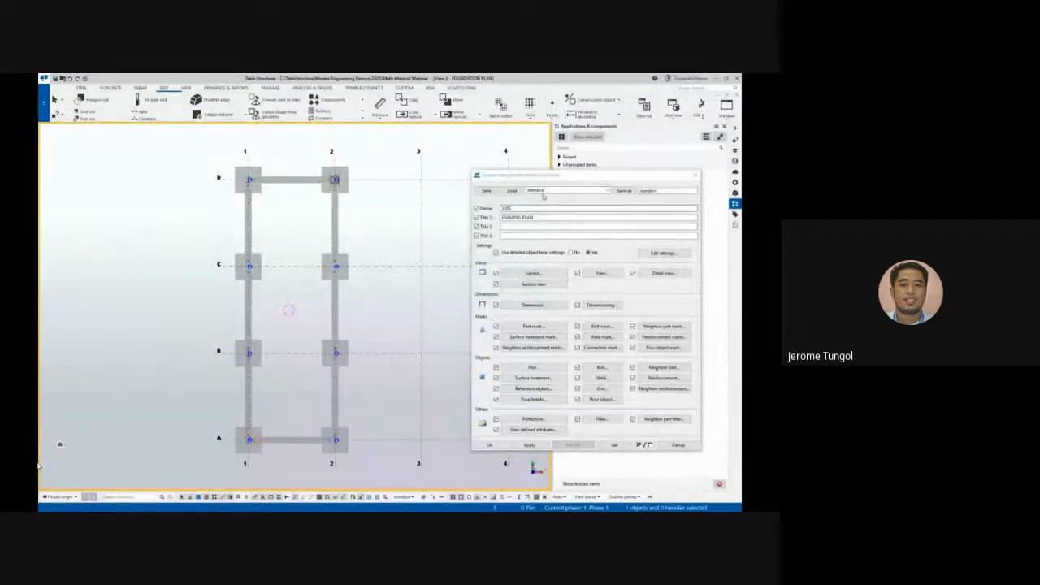
pyautogui.click(545, 191)
pyautogui.click(544, 266)
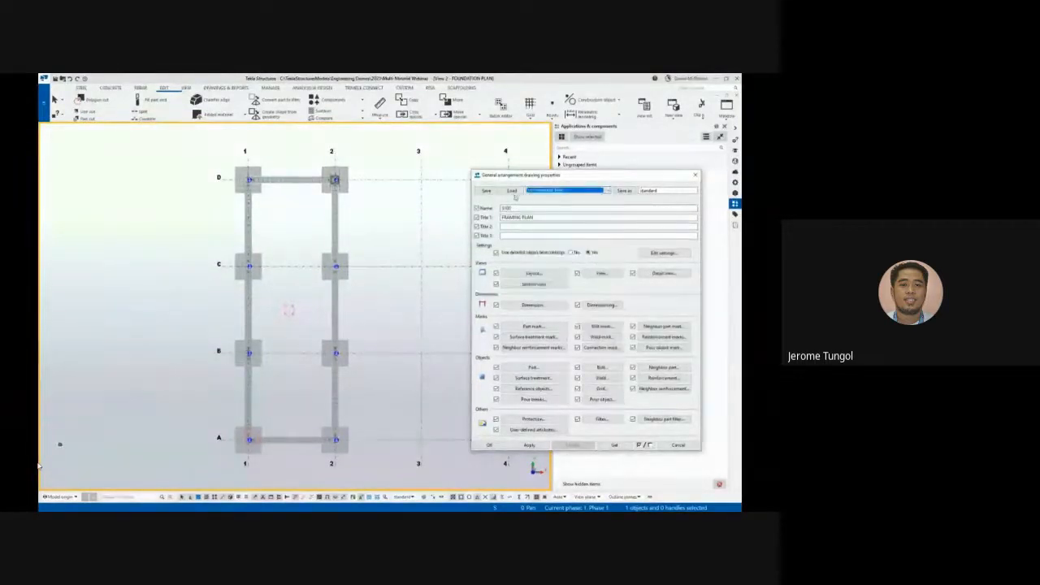
pyautogui.click(511, 190)
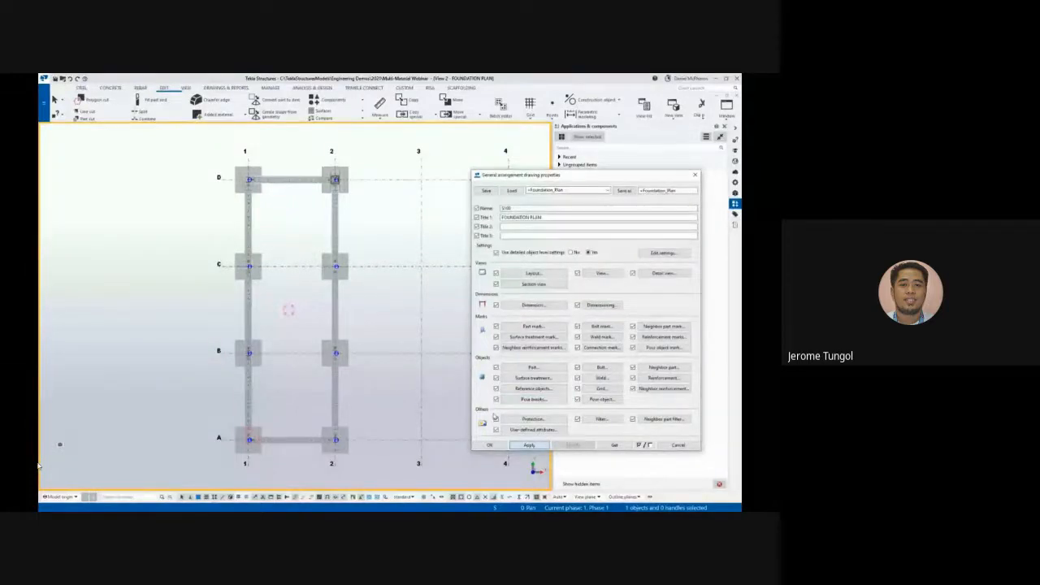
pyautogui.click(425, 301)
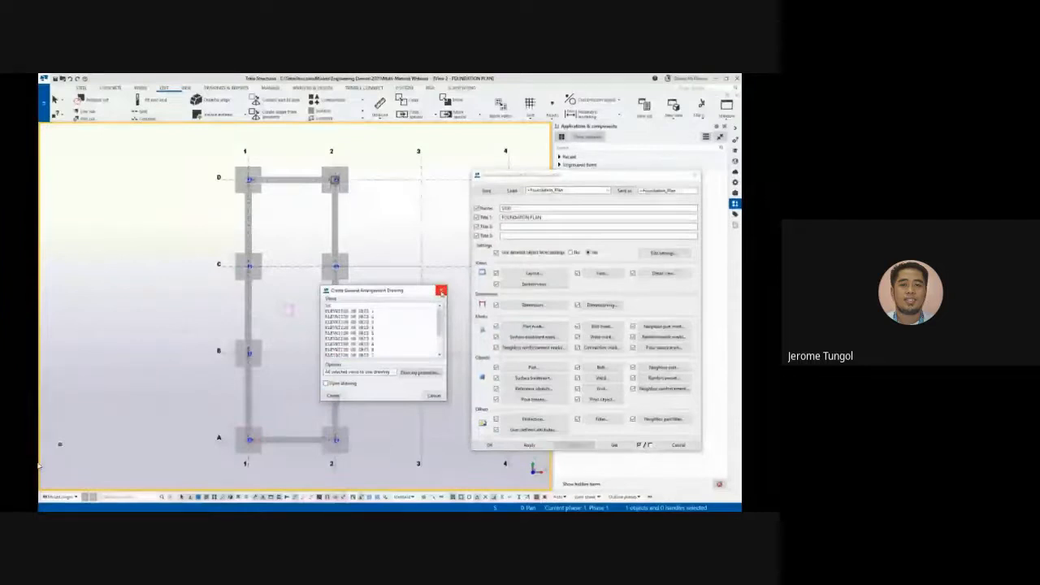
pyautogui.click(440, 290)
# Switch to the masonry wall elevation view, load the +Masonry Elevation properties and create a general arrangement drawing from it
pyautogui.hotkey('ctrl', 'Tab')
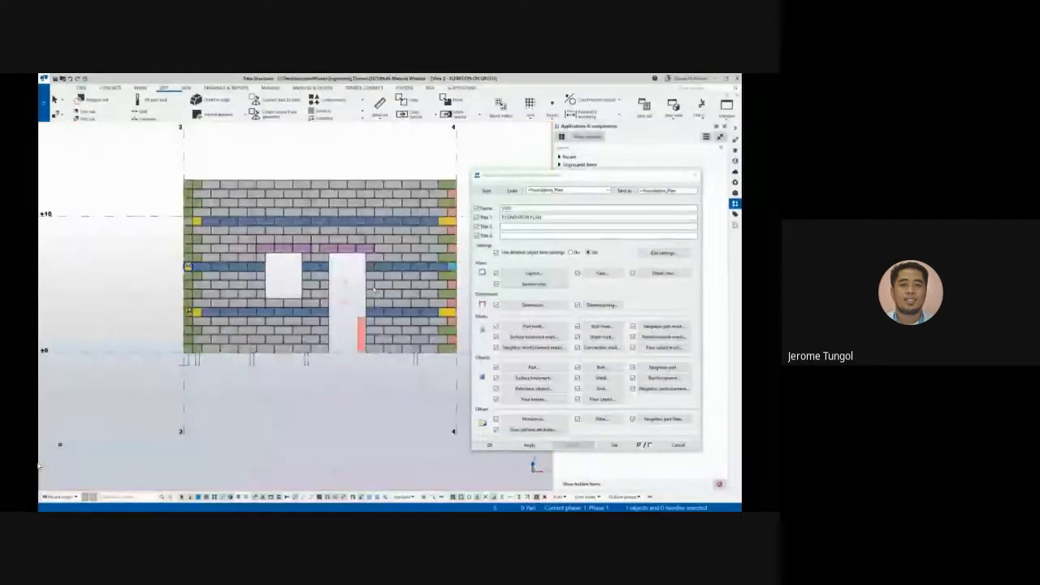
pyautogui.click(580, 190)
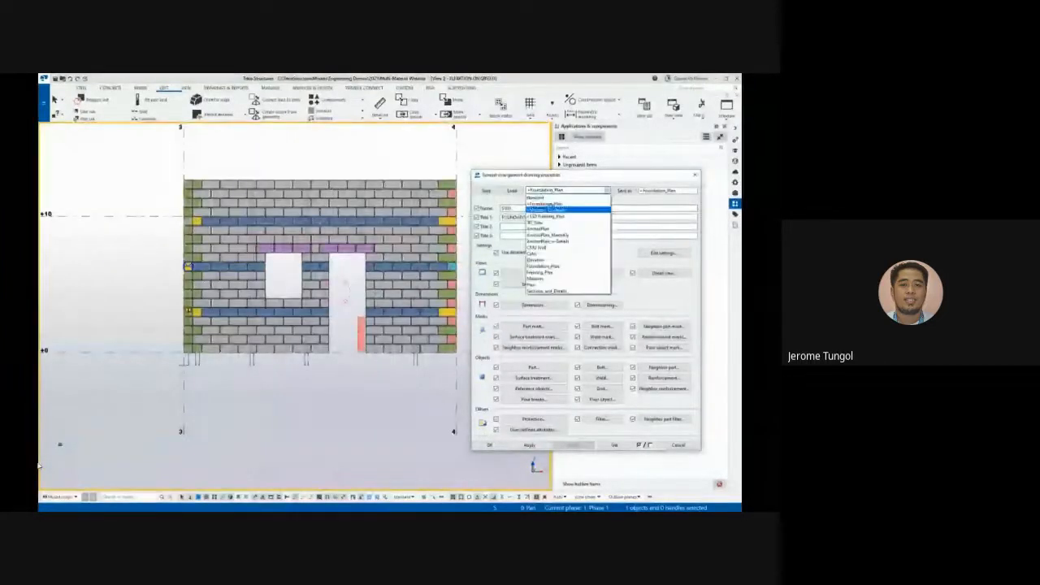
pyautogui.click(561, 210)
pyautogui.click(511, 191)
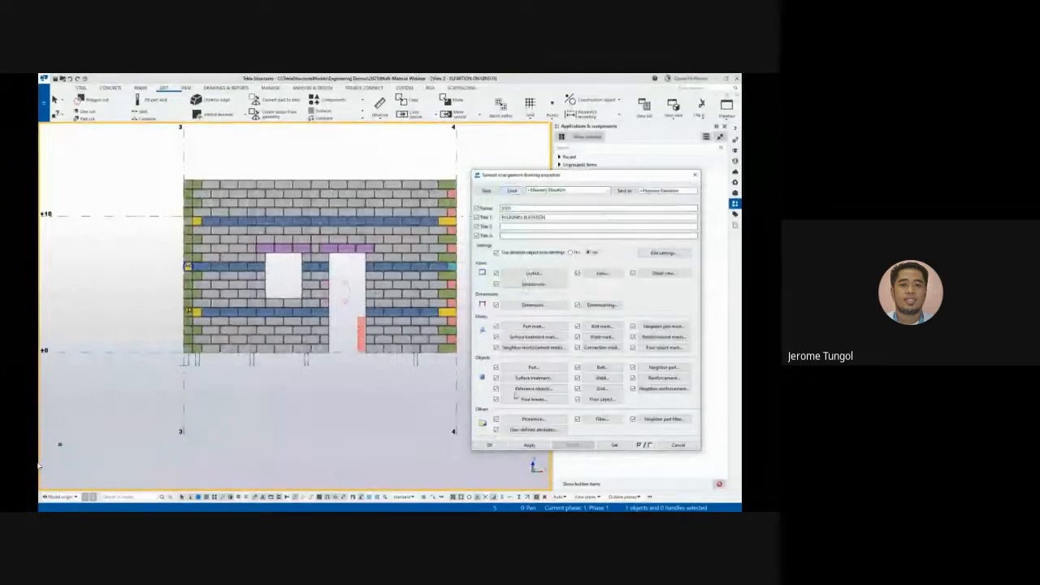
pyautogui.rightClick(354, 405)
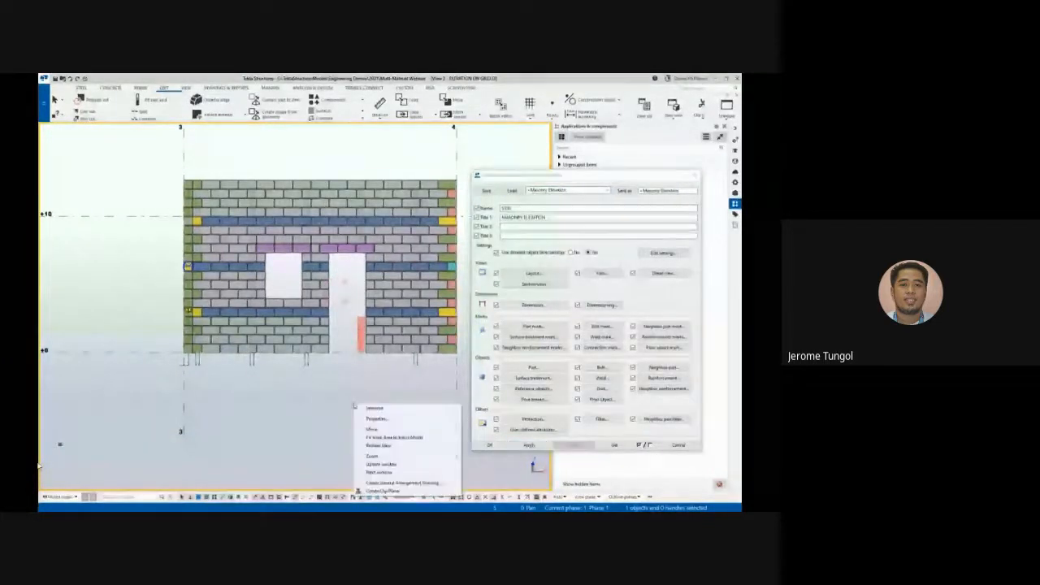
pyautogui.click(384, 482)
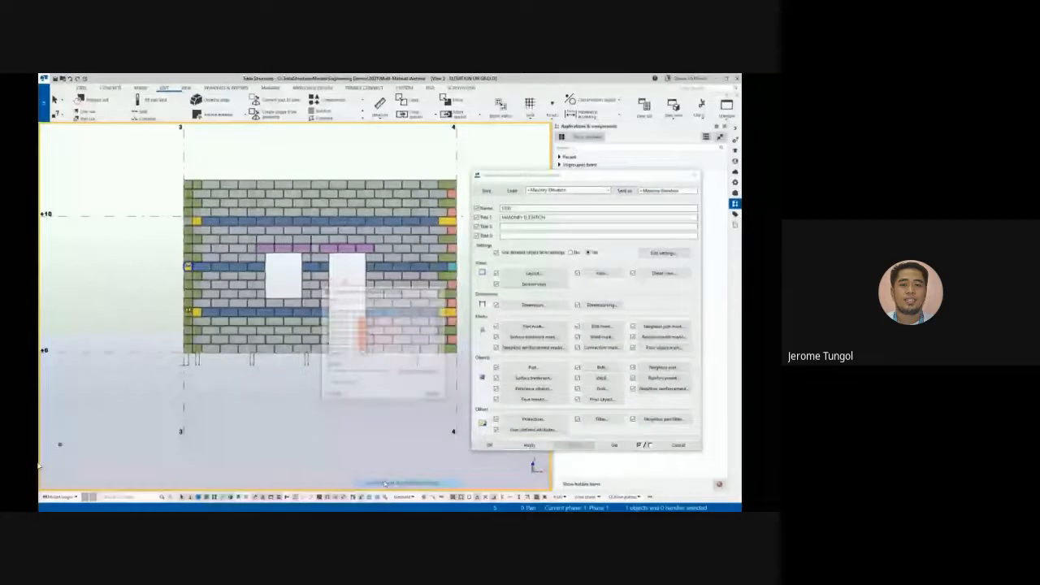
pyautogui.click(333, 394)
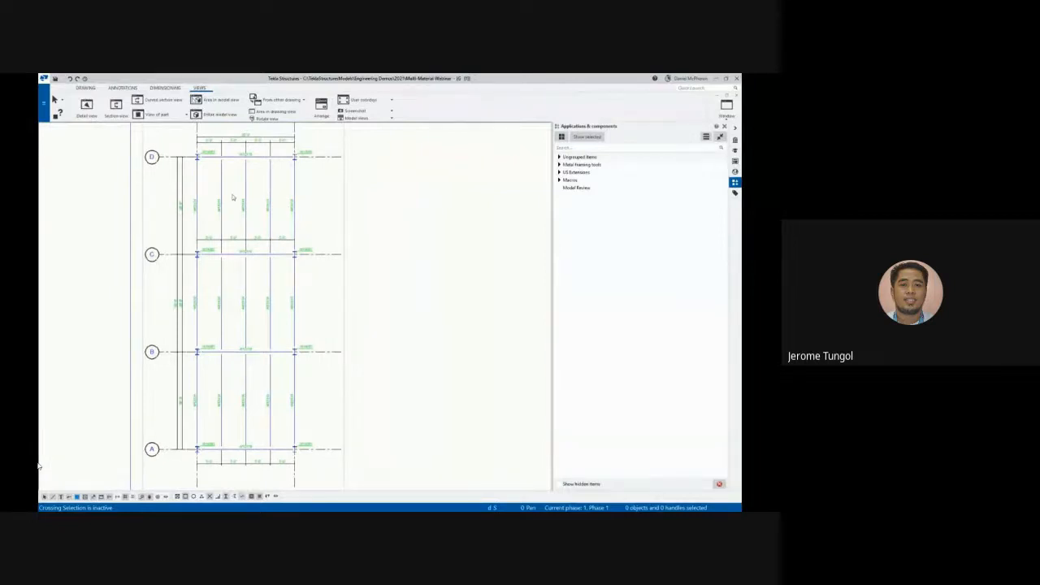
# Set the part representation in the framing plan drawing's properties to Exact
pyautogui.scroll(2, 232, 197)
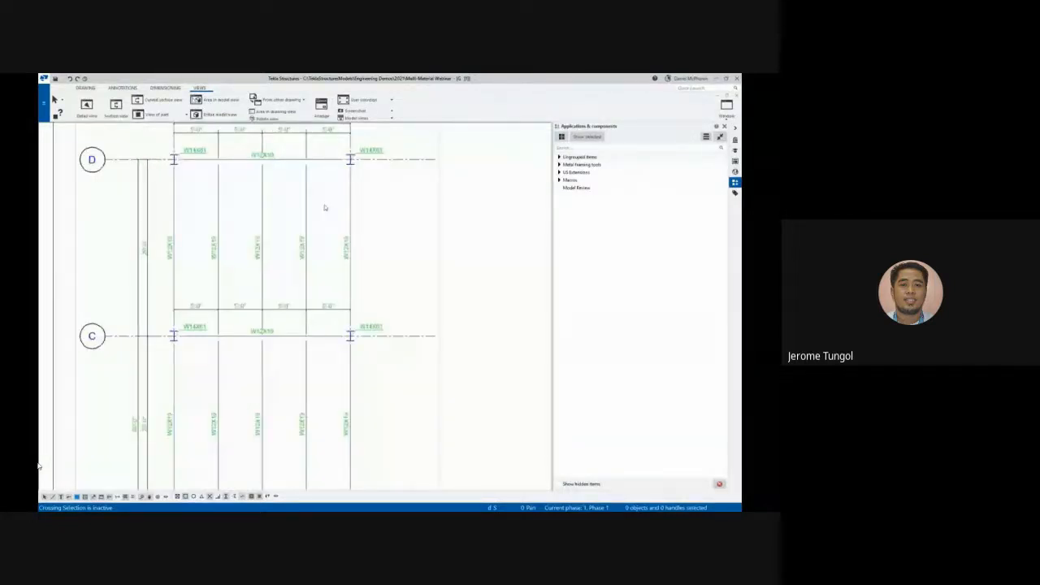
pyautogui.scroll(-1, 305, 175)
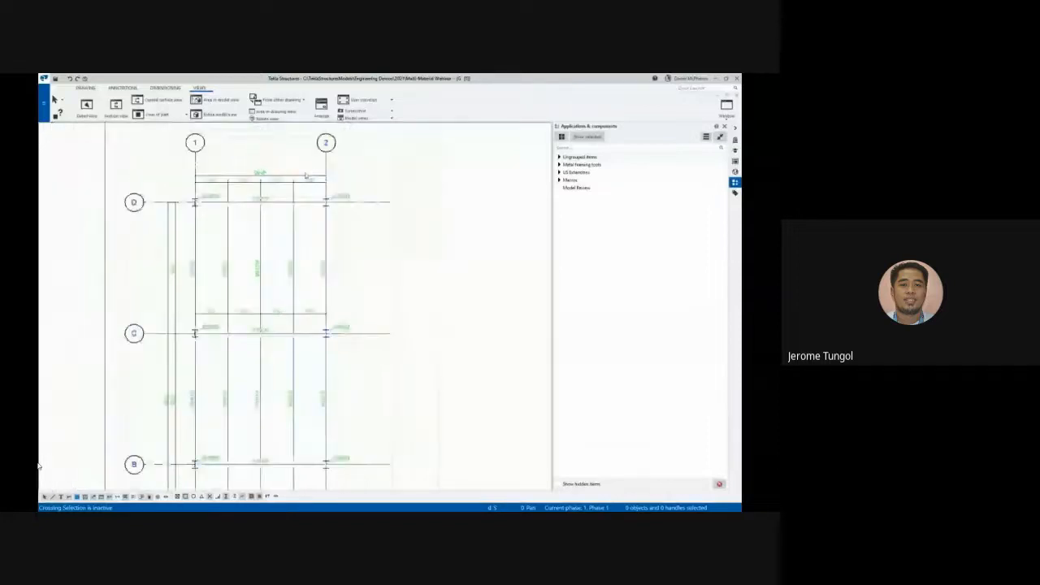
pyautogui.scroll(2, 305, 176)
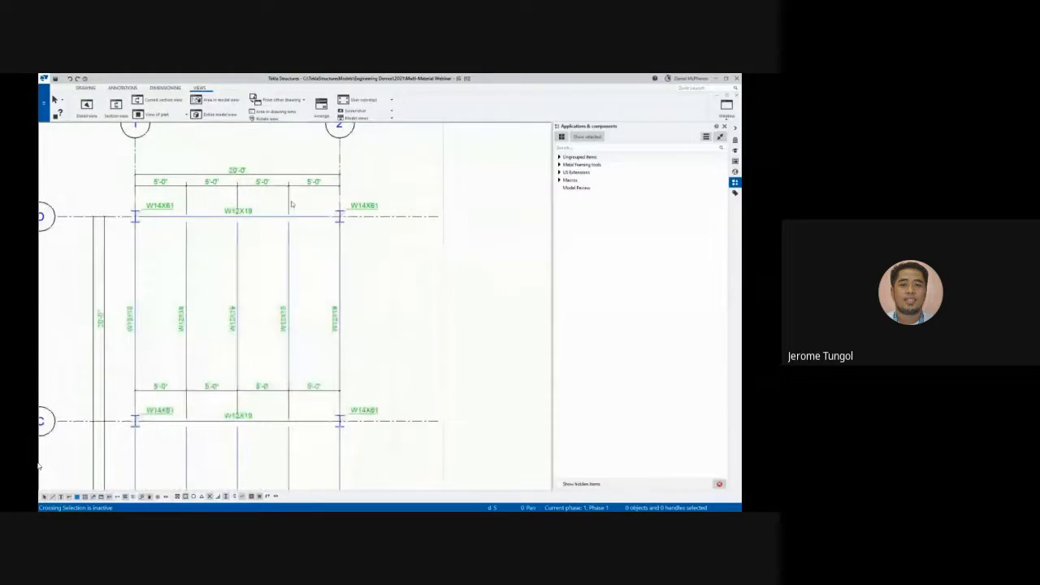
pyautogui.doubleClick(256, 248)
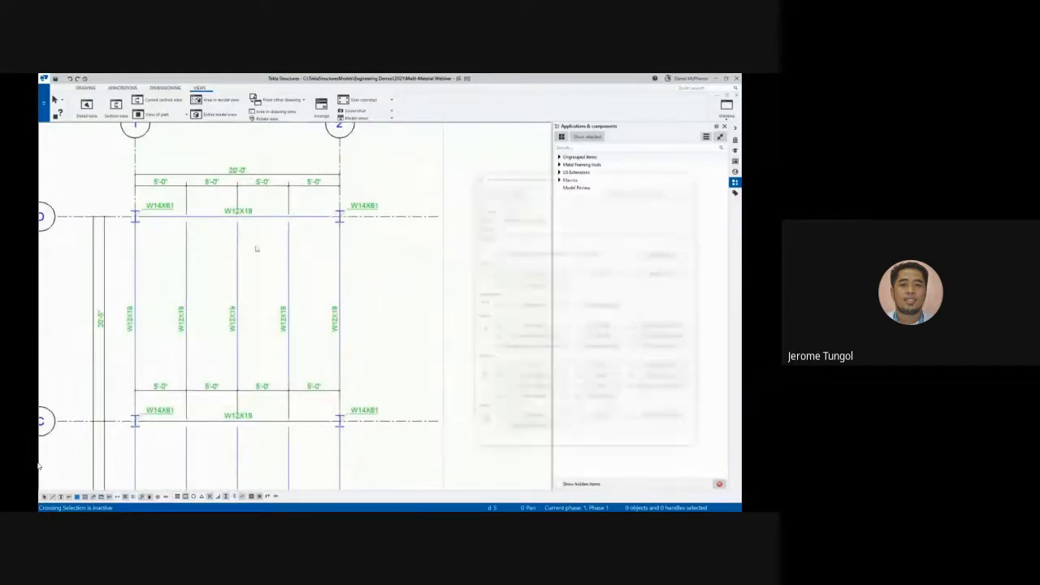
pyautogui.click(532, 368)
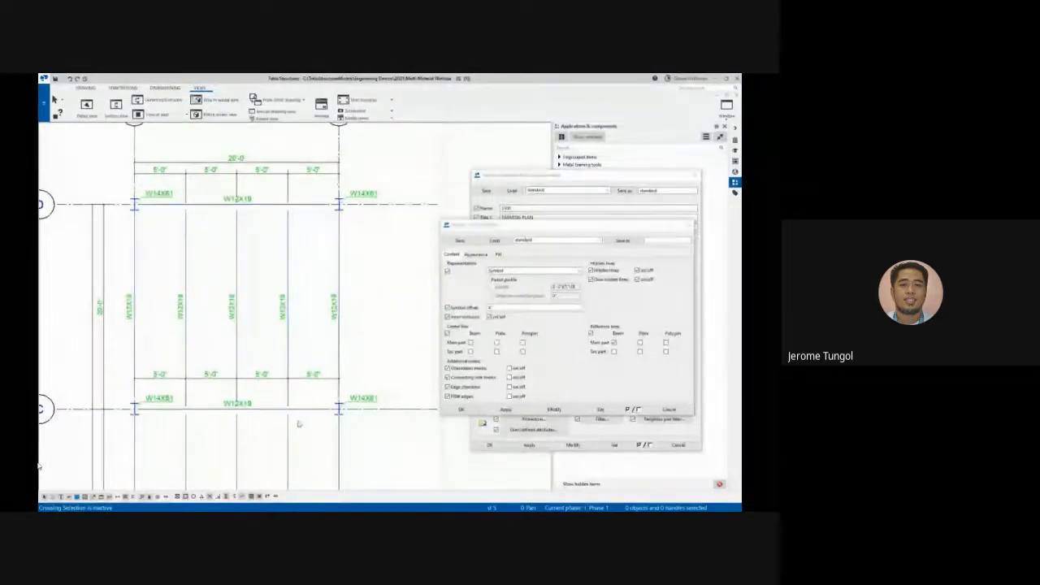
pyautogui.scroll(3, 298, 236)
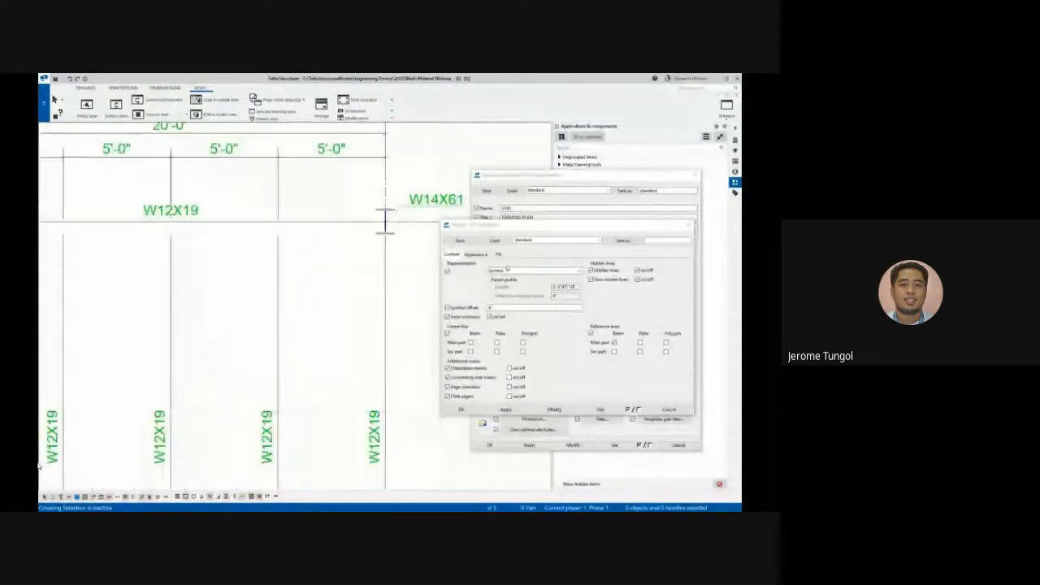
pyautogui.click(533, 270)
pyautogui.click(509, 281)
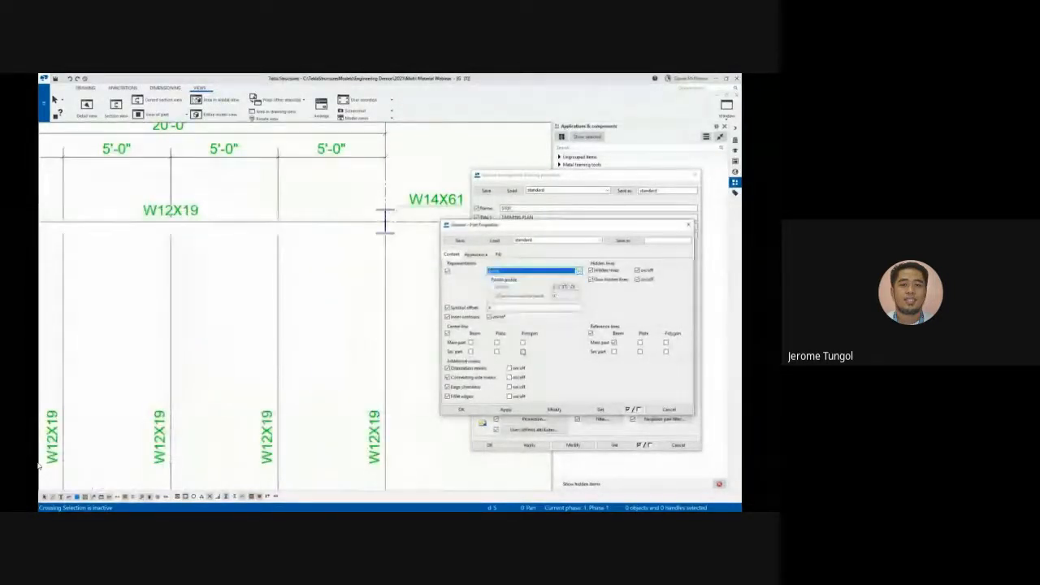
# Check the beam outlines at the column connections, undo the Exact representation and close the part and drawing property dialogs
pyautogui.scroll(2, 291, 219)
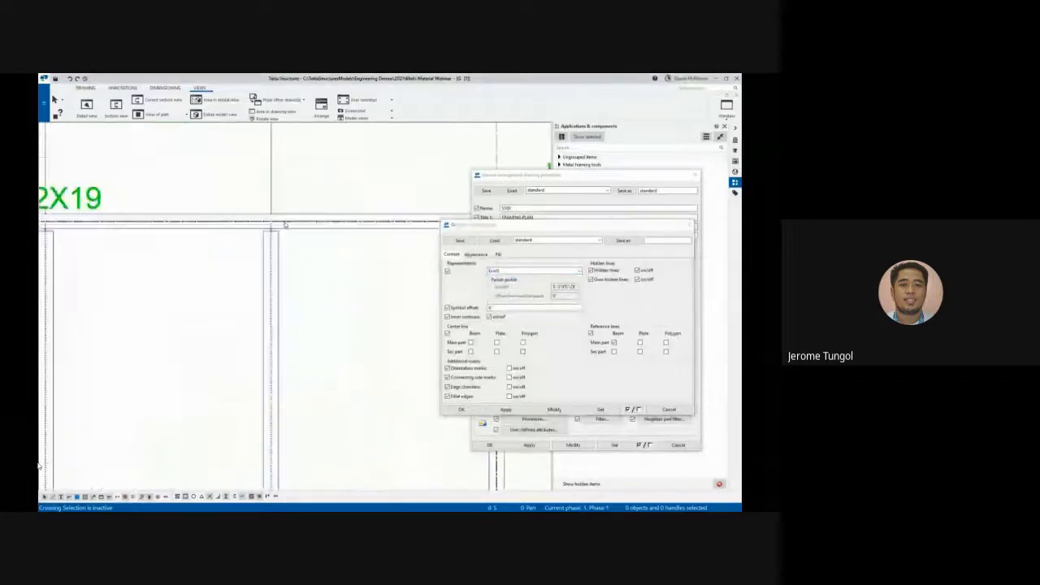
pyautogui.scroll(-1, 267, 221)
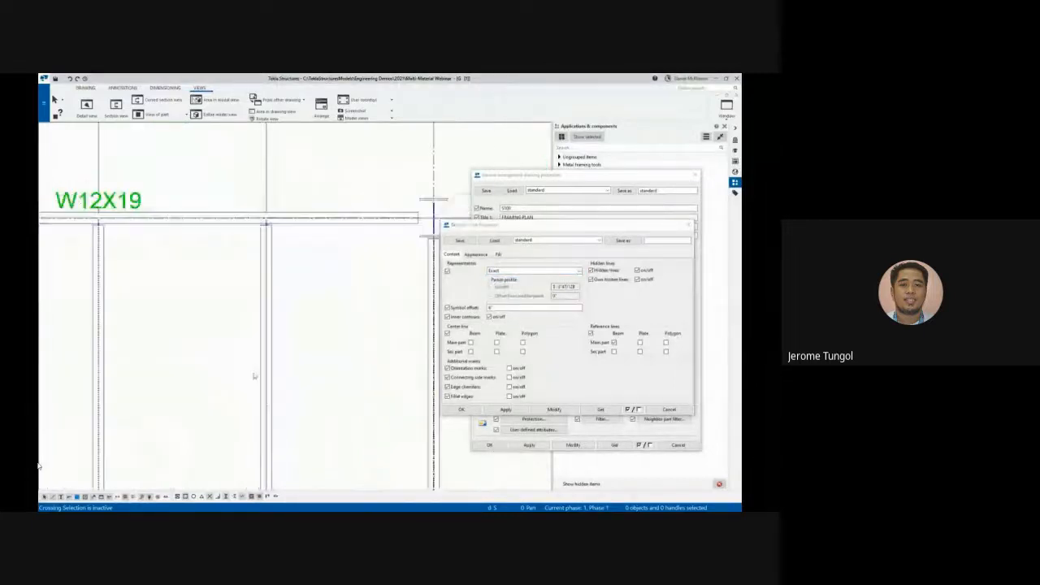
pyautogui.moveTo(255, 376); pyautogui.dragTo(262, 255, button='middle')
pyautogui.scroll(-3, 330, 278)
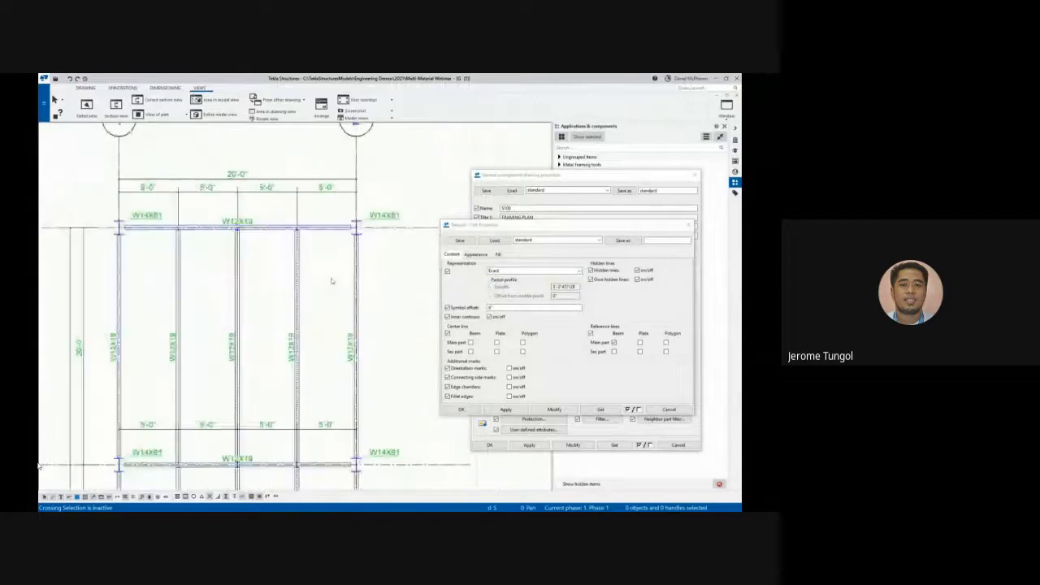
pyautogui.click(689, 224)
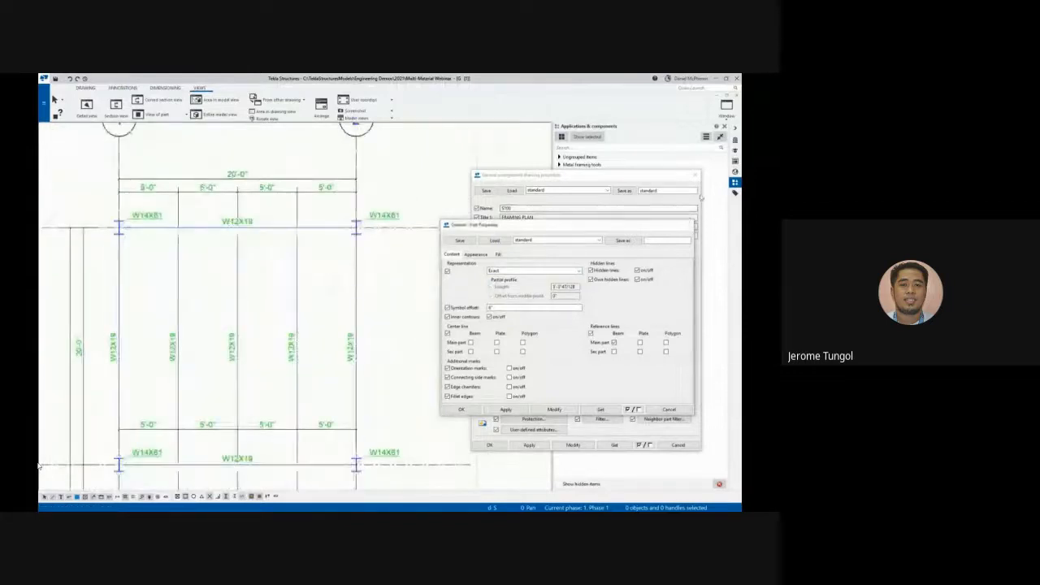
pyautogui.click(694, 175)
# Add the Name element after Profile in the part mark of the edge beam on grid line 2
pyautogui.moveTo(283, 352); pyautogui.dragTo(266, 273, button='middle')
pyautogui.scroll(-1, 267, 273)
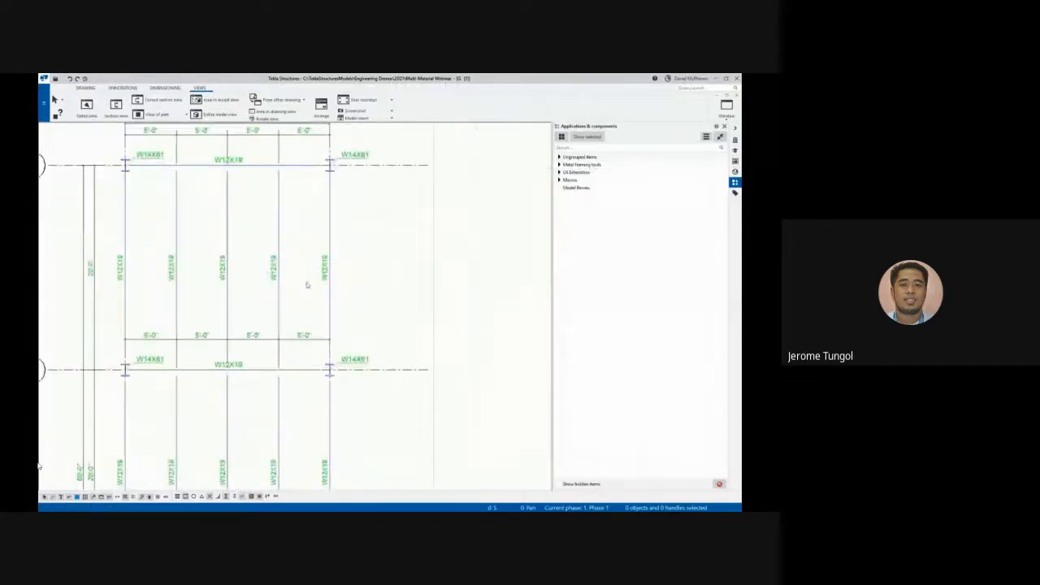
pyautogui.scroll(1, 328, 269)
pyautogui.scroll(1, 325, 271)
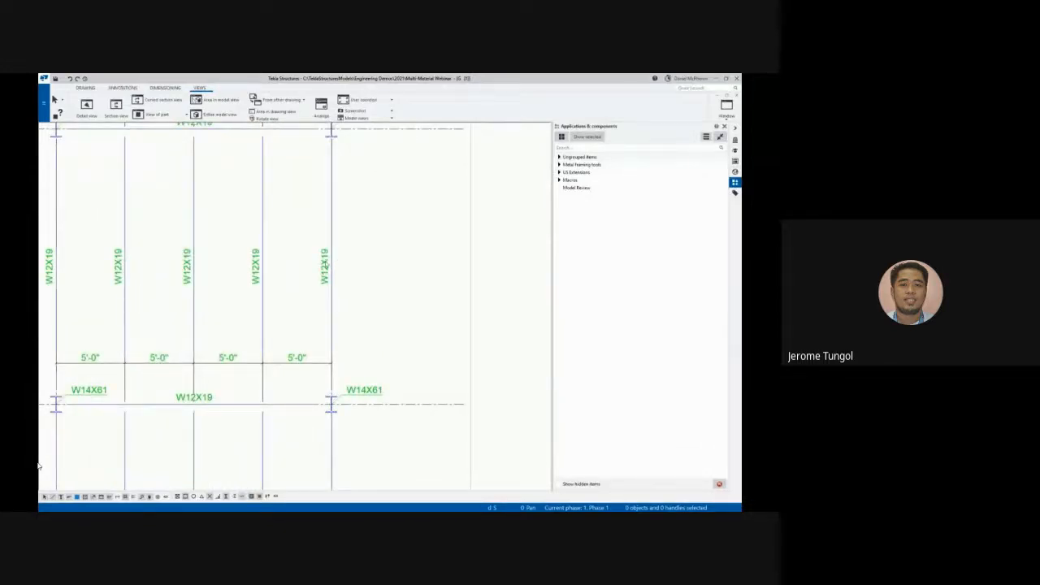
pyautogui.doubleClick(325, 266)
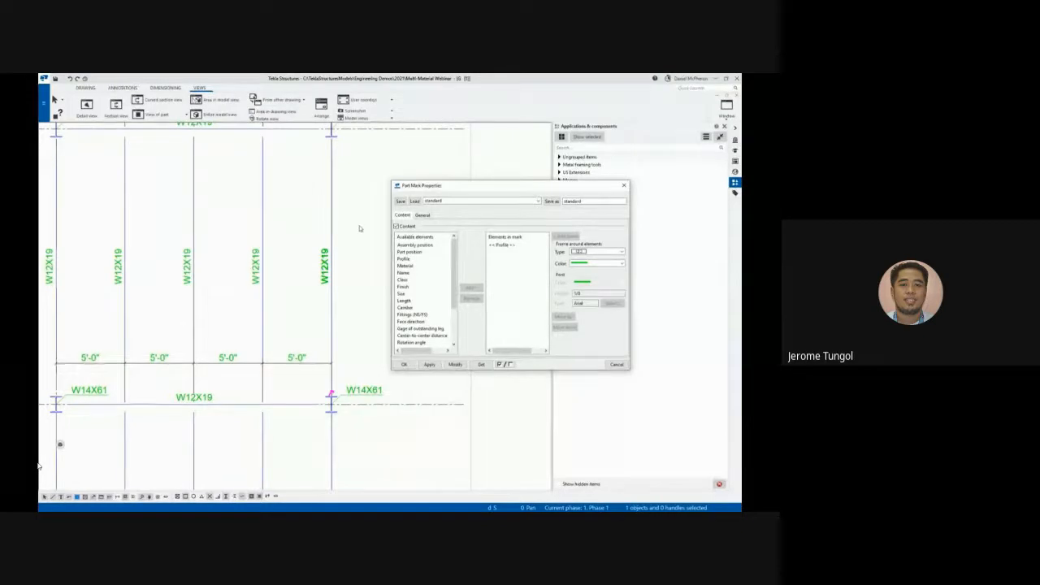
pyautogui.click(411, 274)
pyautogui.click(470, 287)
pyautogui.click(455, 363)
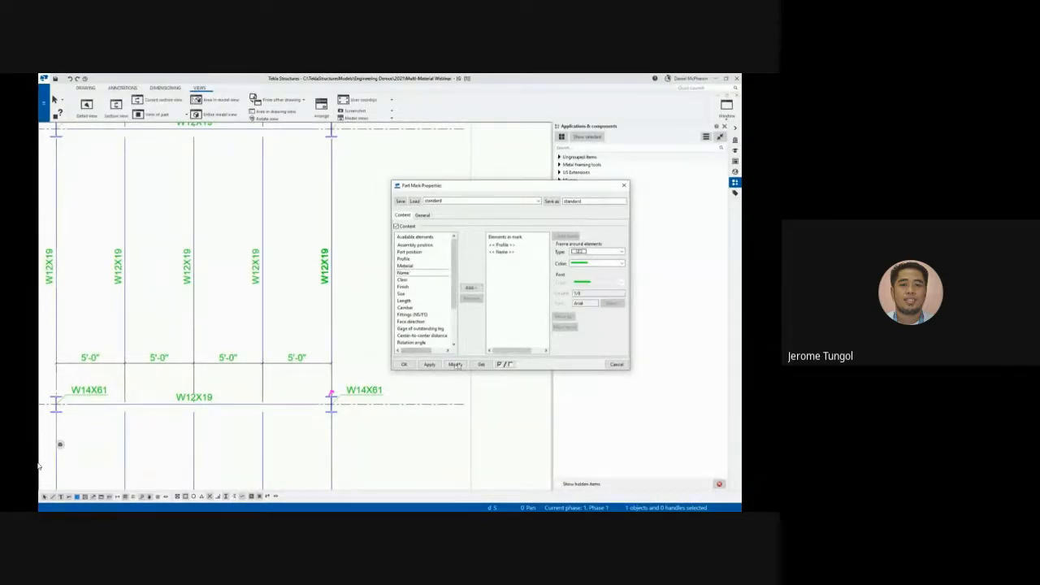
# Inspect the modified beam mark, undo its content change and close the part mark properties
pyautogui.scroll(2, 331, 254)
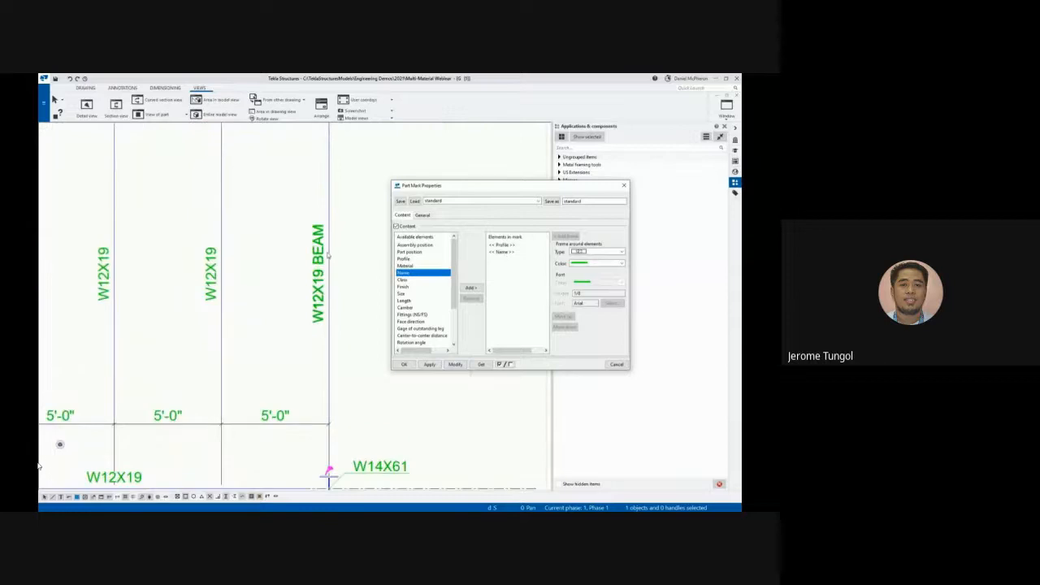
pyautogui.scroll(-1, 309, 248)
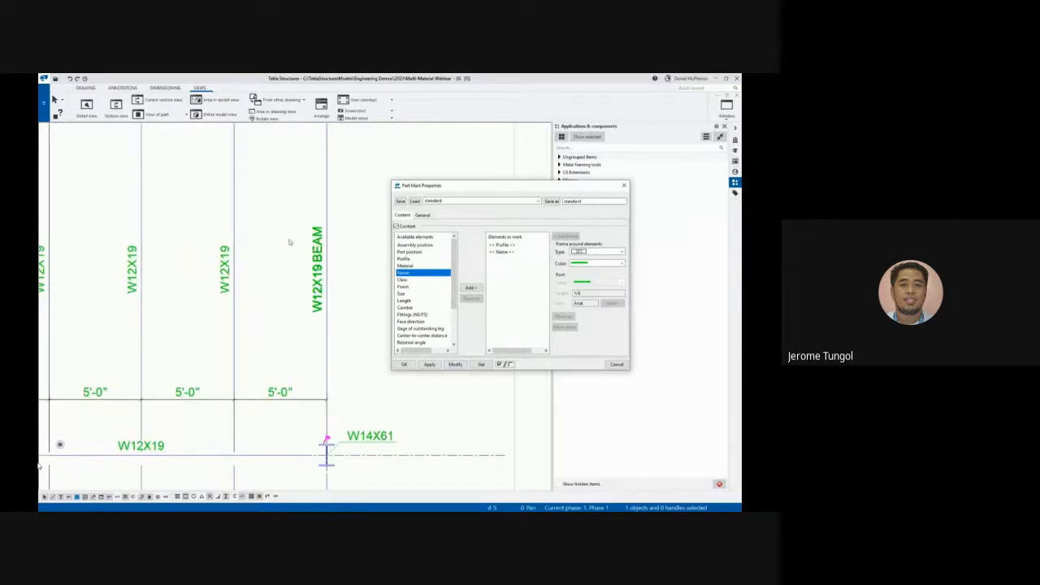
pyautogui.click(277, 246)
pyautogui.hotkey('ctrl', 'z')
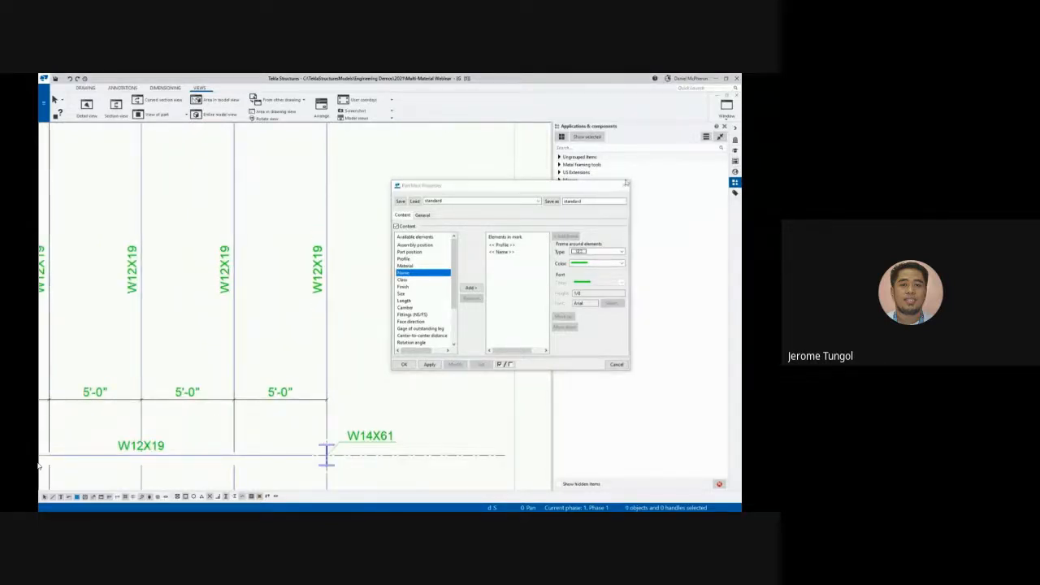
pyautogui.click(624, 187)
# Inquire the object information of the edge beam on grid line 2 and close the report
pyautogui.scroll(-3, 318, 308)
pyautogui.rightClick(297, 255)
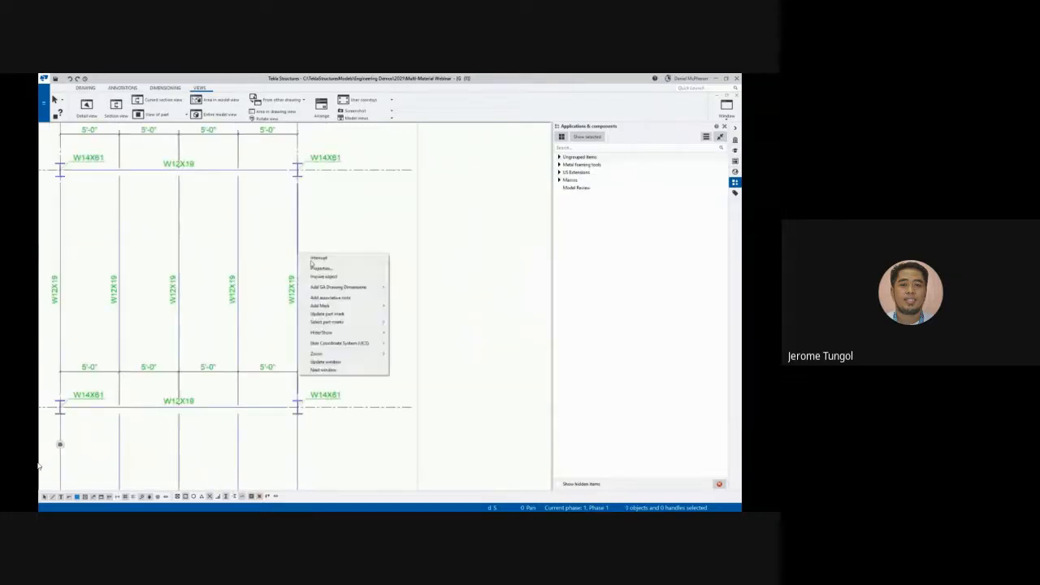
pyautogui.click(323, 277)
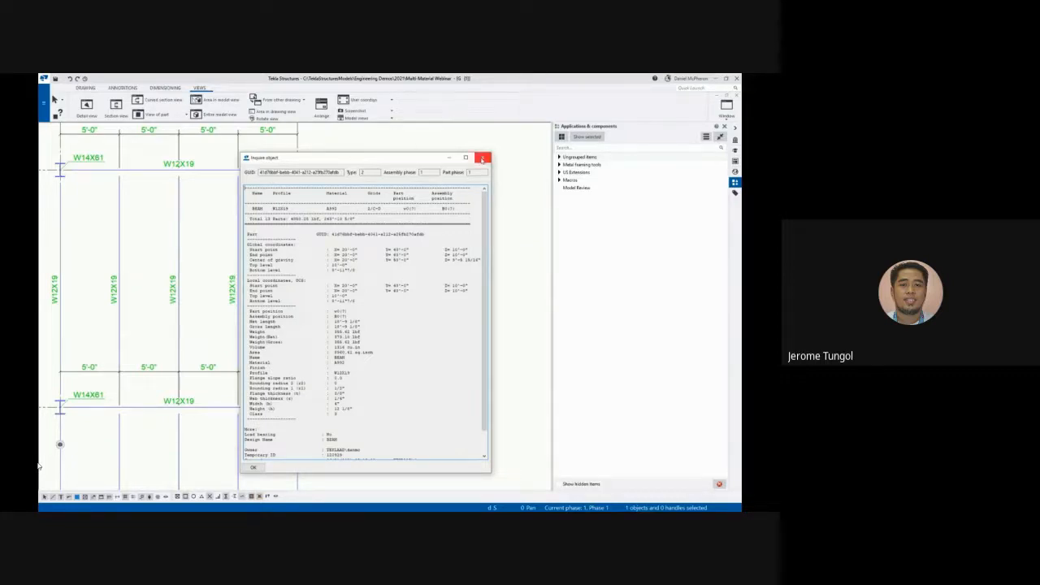
pyautogui.click(481, 157)
pyautogui.click(457, 206)
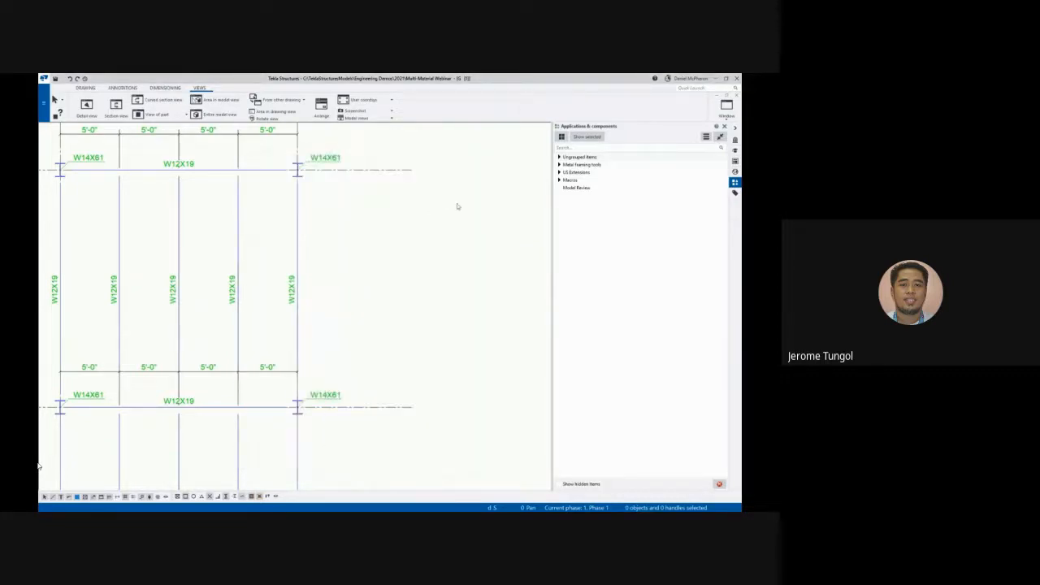
# Create a section view cut along grid line D between grid lines 1 and 2 using the Elevation view properties, placed beside the plan
pyautogui.press('Home')
pyautogui.scroll(5, 238, 281)
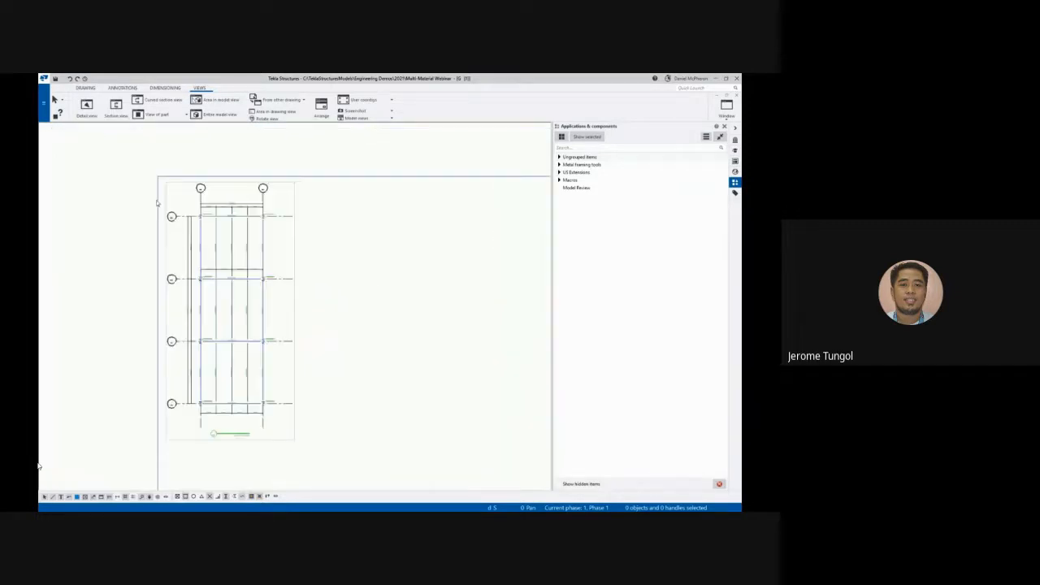
pyautogui.scroll(1, 355, 163)
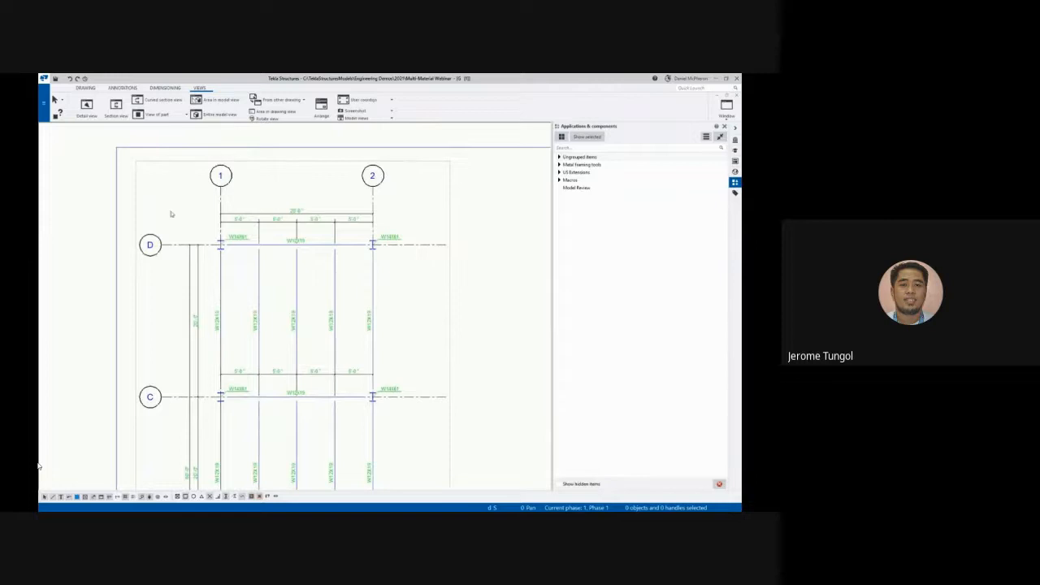
pyautogui.keyDown('shift'); pyautogui.click(116, 113); pyautogui.keyUp('shift')
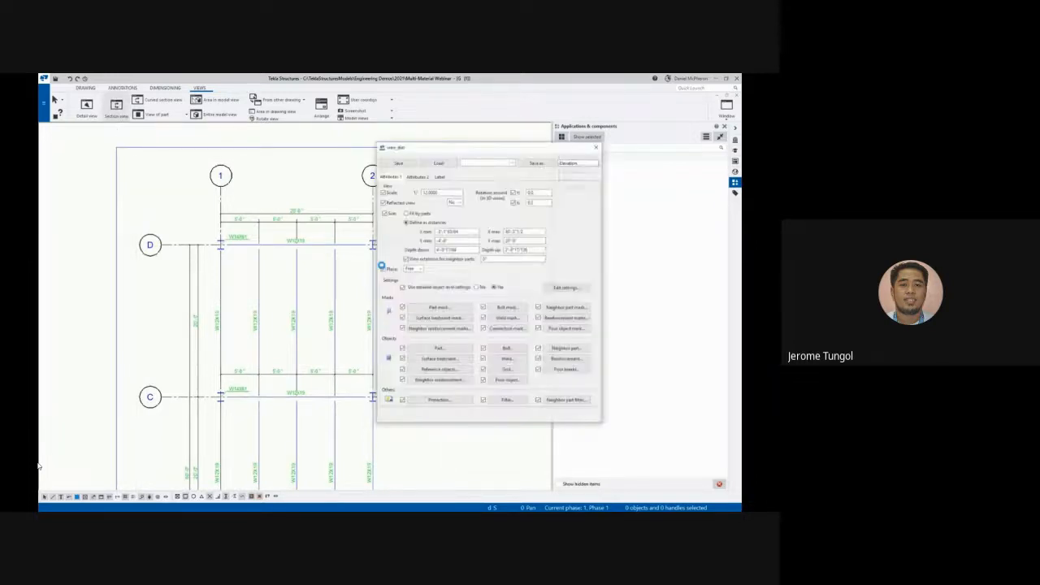
pyautogui.click(484, 163)
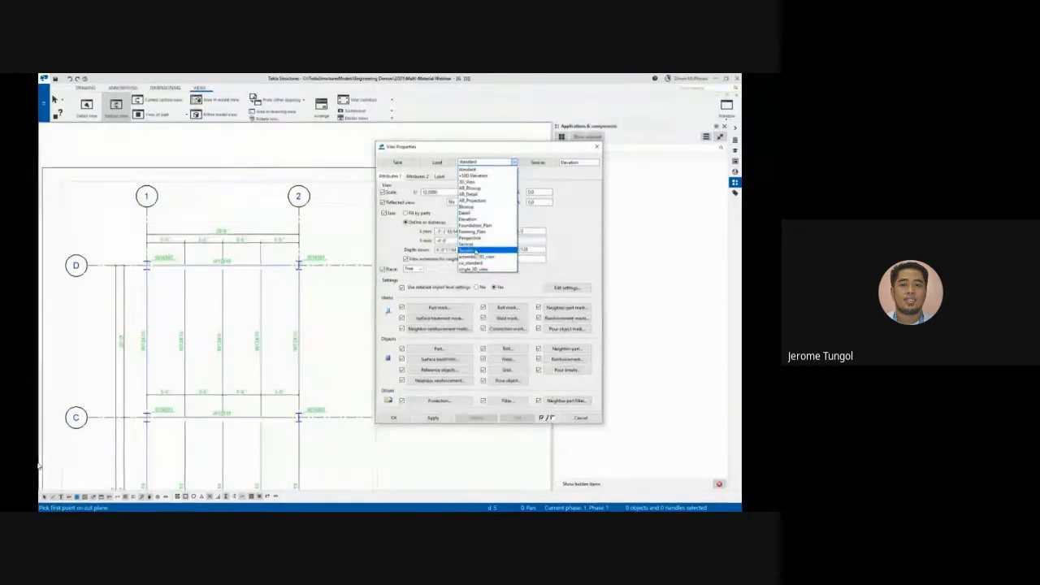
pyautogui.click(468, 218)
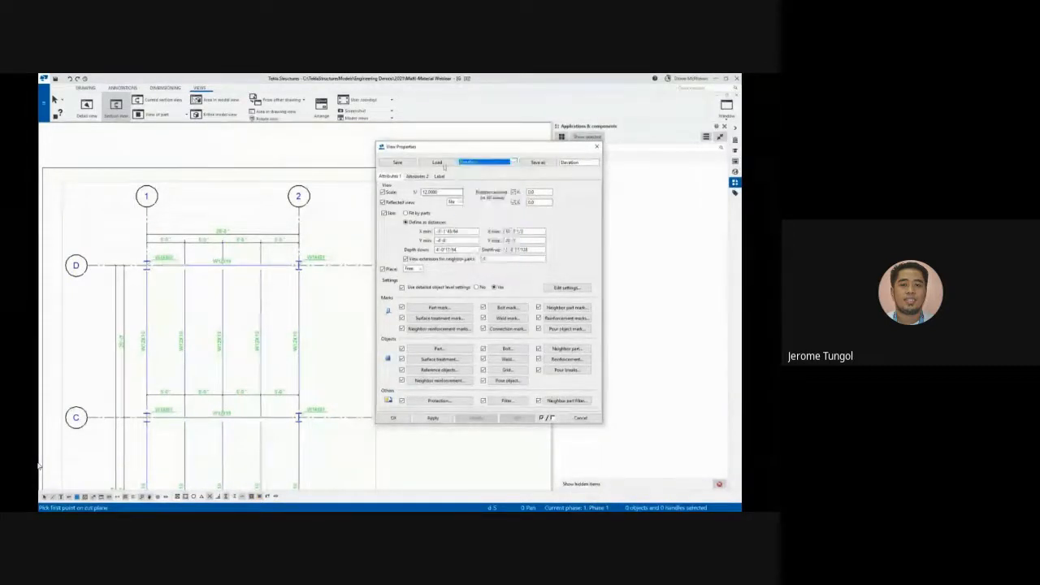
pyautogui.click(433, 417)
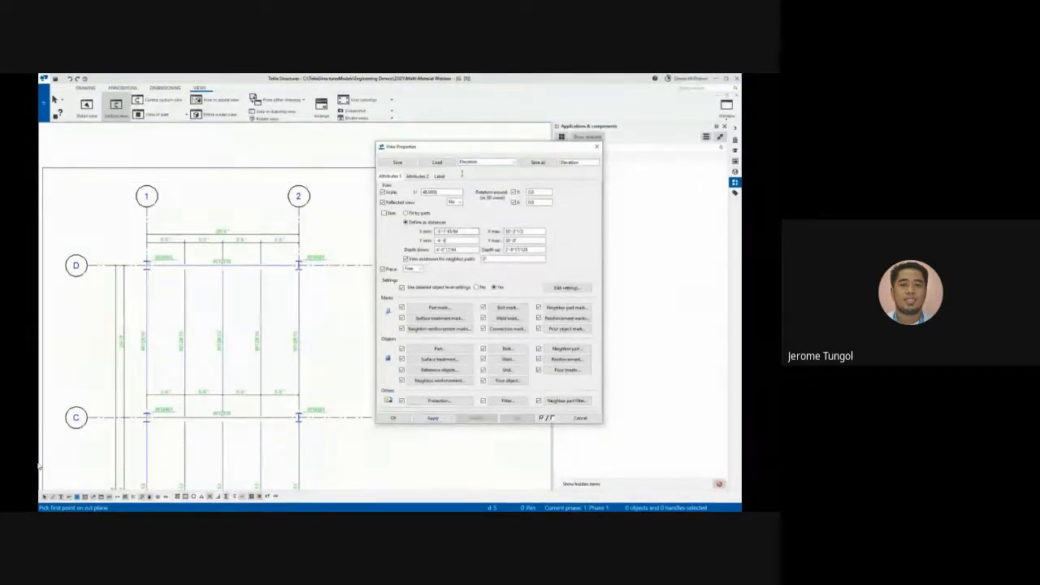
pyautogui.click(296, 266)
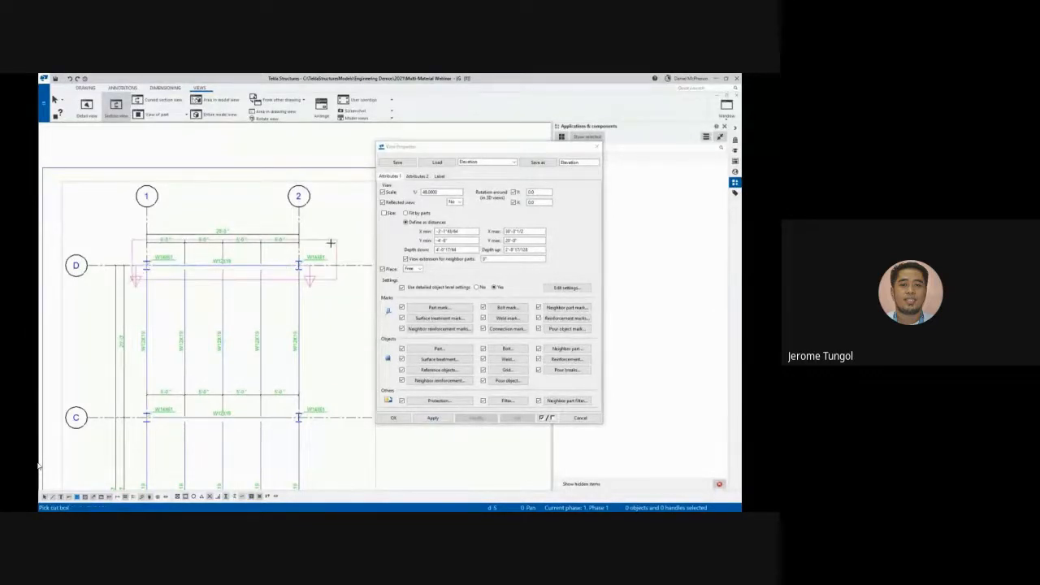
pyautogui.click(244, 239)
pyautogui.click(309, 269)
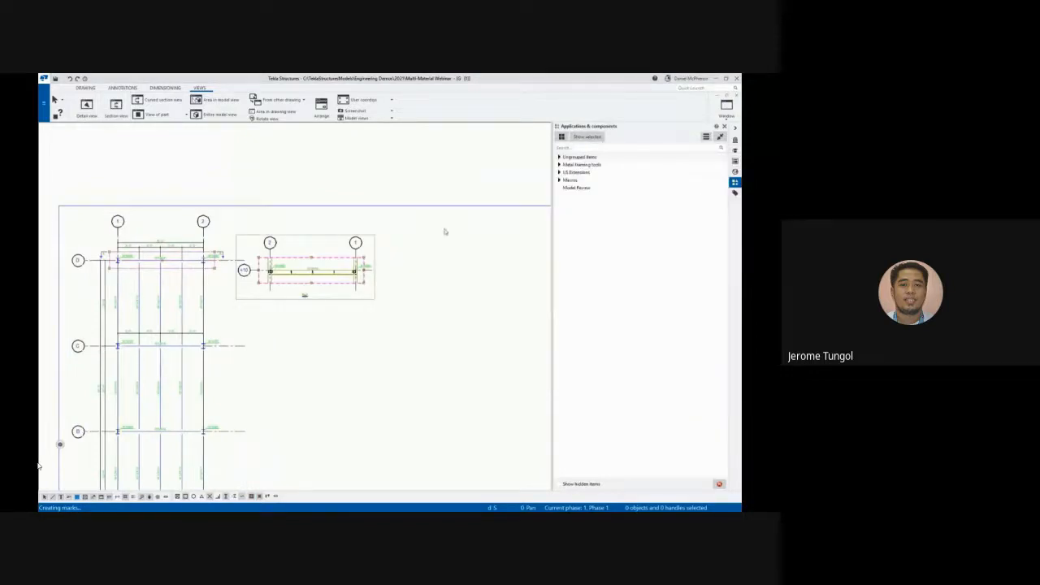
# Extend the section view's boundary up past level +20 and down past the foundations, and move the view inside the sheet beside the plan
pyautogui.scroll(3, 313, 249)
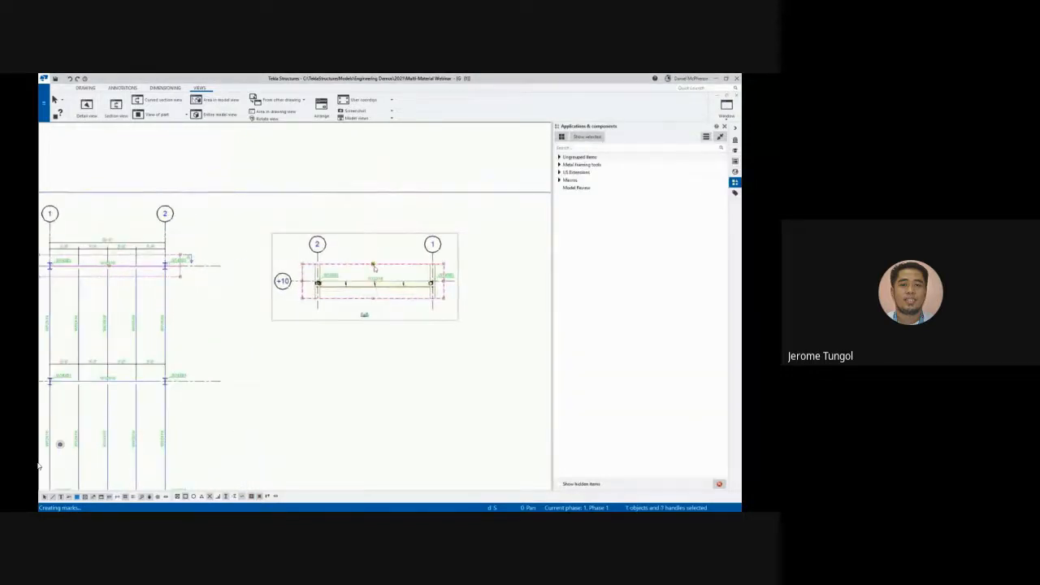
pyautogui.moveTo(373, 266); pyautogui.dragTo(372, 220)
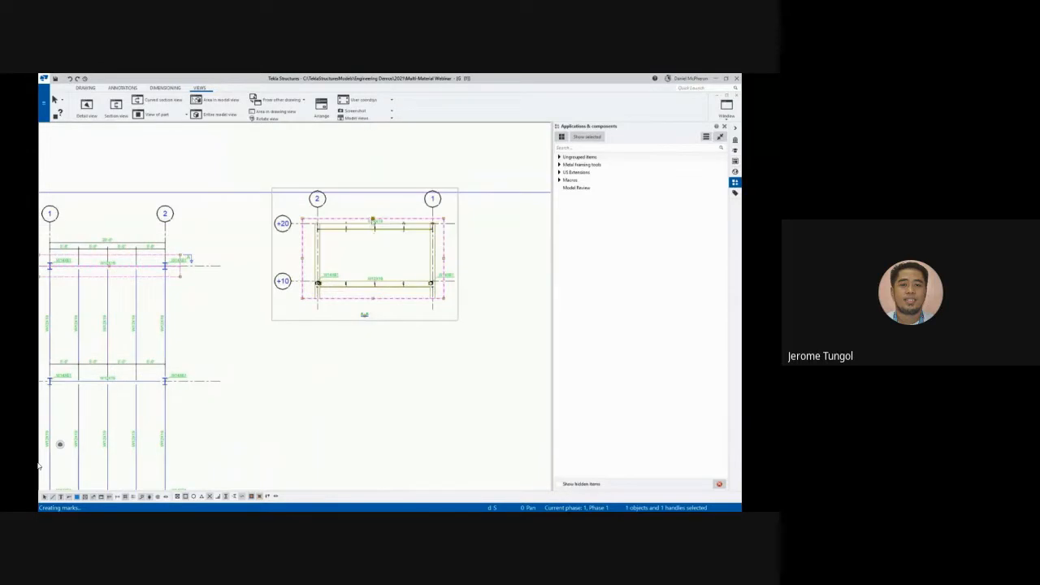
pyautogui.moveTo(373, 298); pyautogui.dragTo(375, 391)
pyautogui.moveTo(442, 403); pyautogui.dragTo(418, 433)
pyautogui.click(522, 350)
pyautogui.scroll(-2, 491, 285)
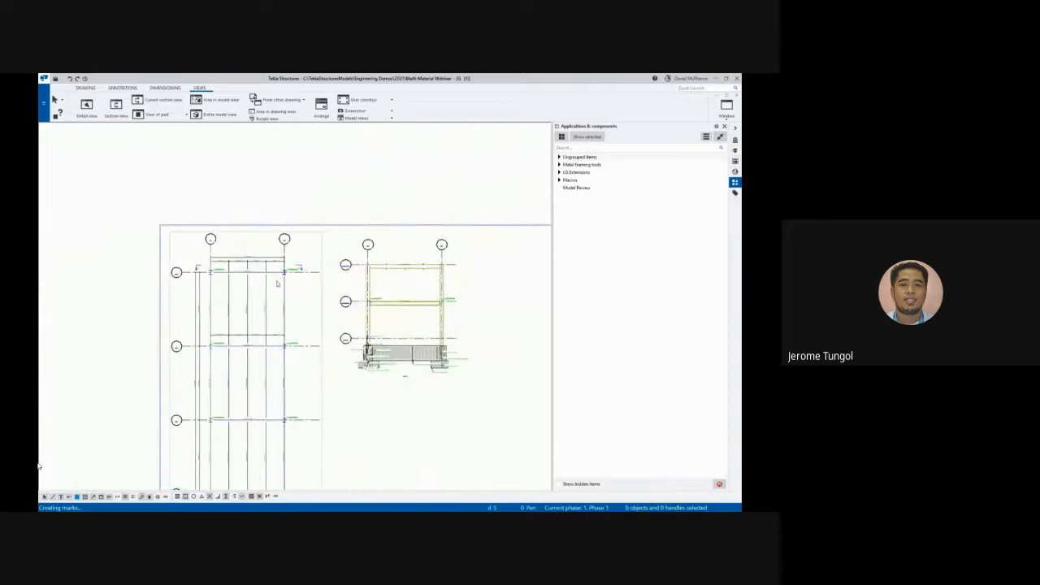
# Set the section name of the cut symbol at grid line D to B and check the label under the section view
pyautogui.click(322, 255)
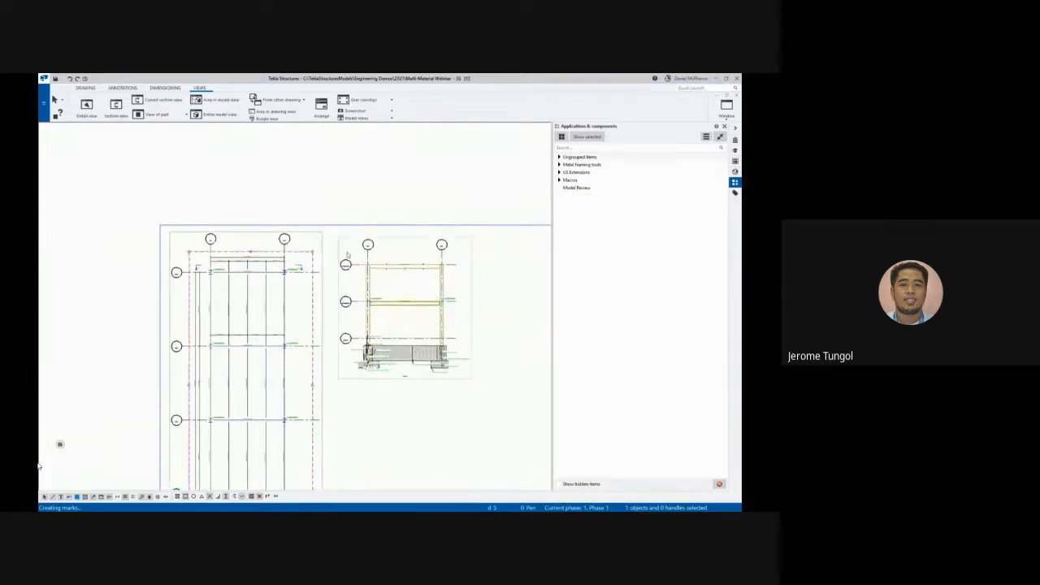
pyautogui.scroll(1, 313, 253)
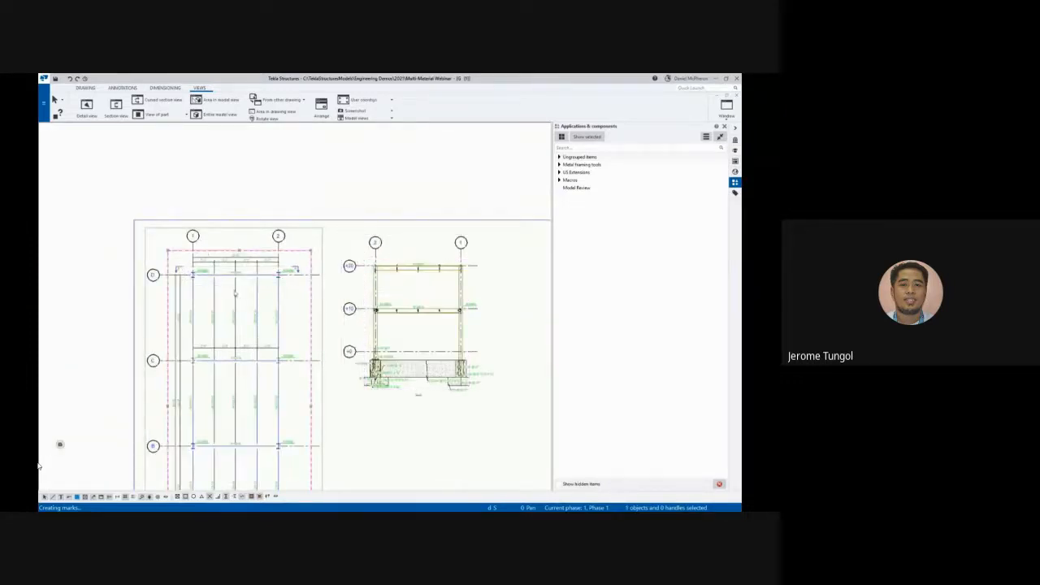
pyautogui.scroll(2, 227, 291)
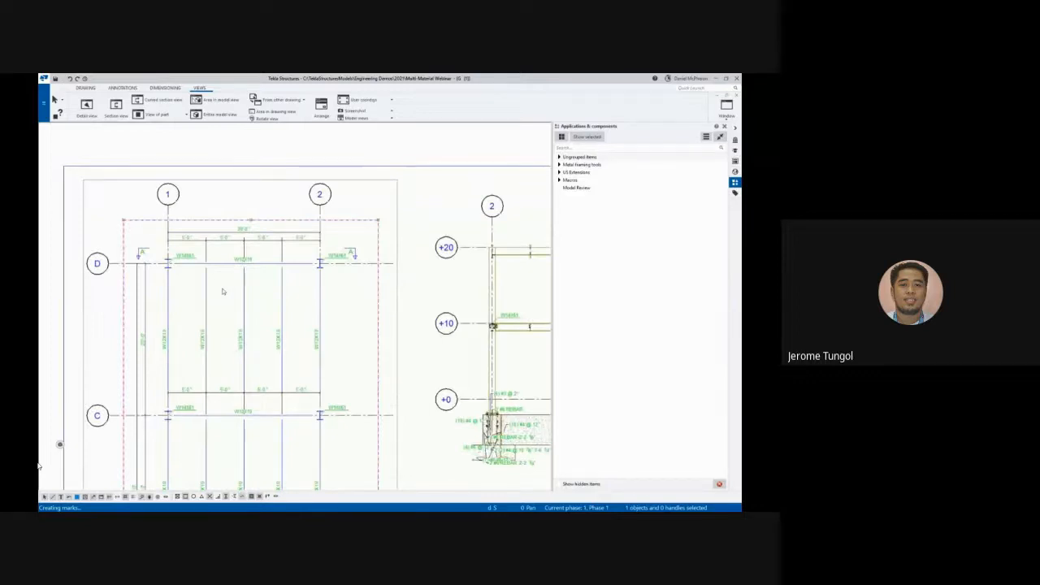
pyautogui.click(356, 251)
pyautogui.moveTo(340, 218)
pyautogui.mouseDown(button='middle')
pyautogui.moveTo(268, 191)
pyautogui.moveTo(215, 191)
pyautogui.mouseUp(button='middle')
pyautogui.scroll(-1, 232, 221)
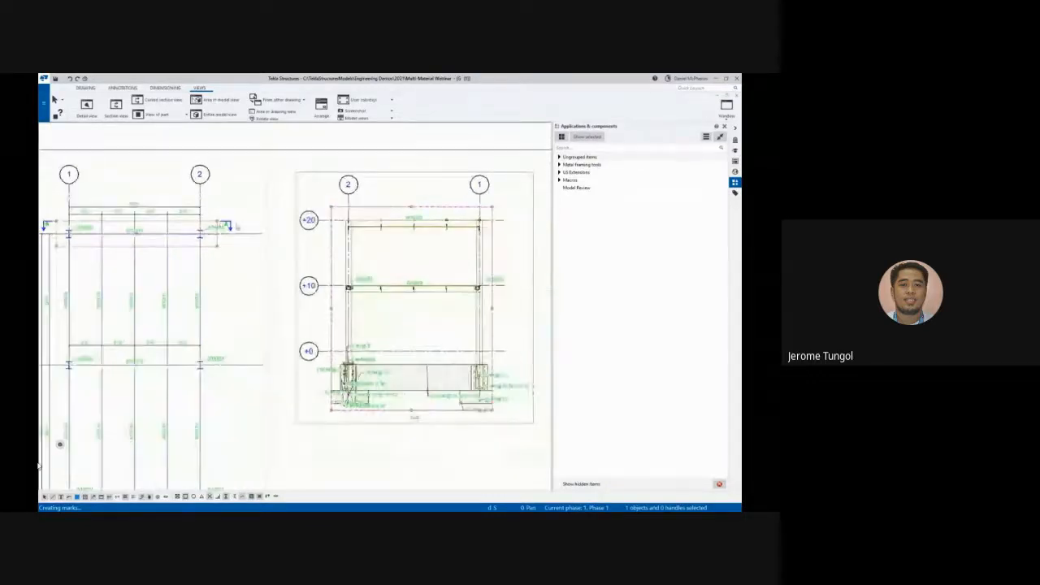
pyautogui.scroll(1, 234, 226)
pyautogui.scroll(3, 185, 203)
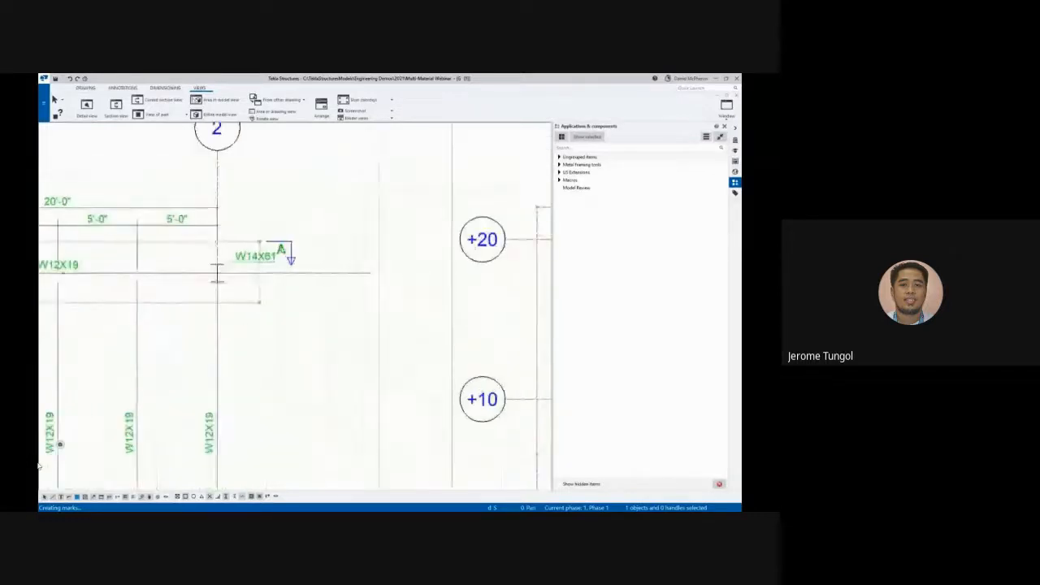
pyautogui.doubleClick(282, 251)
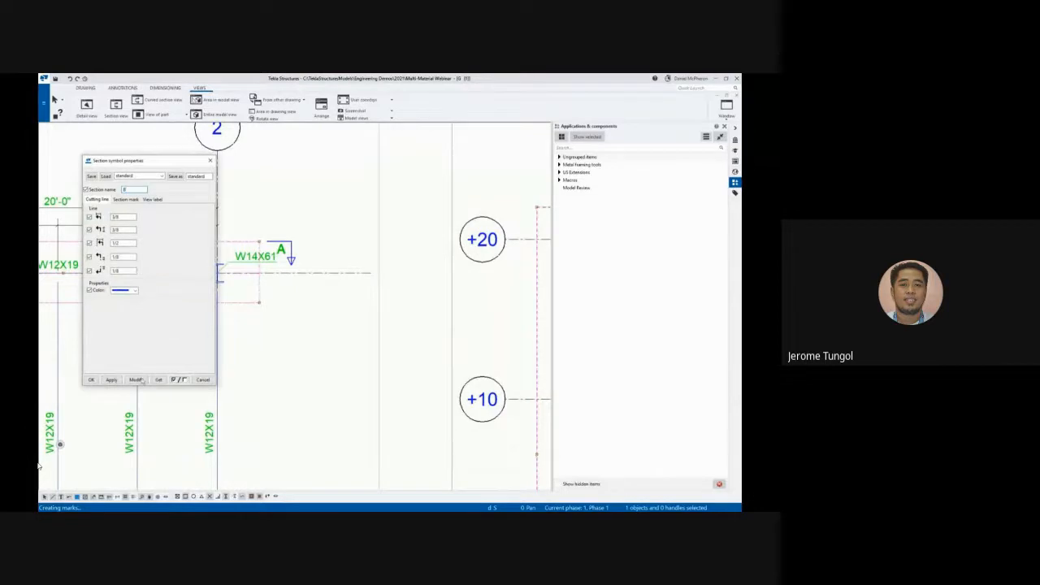
pyautogui.click(210, 161)
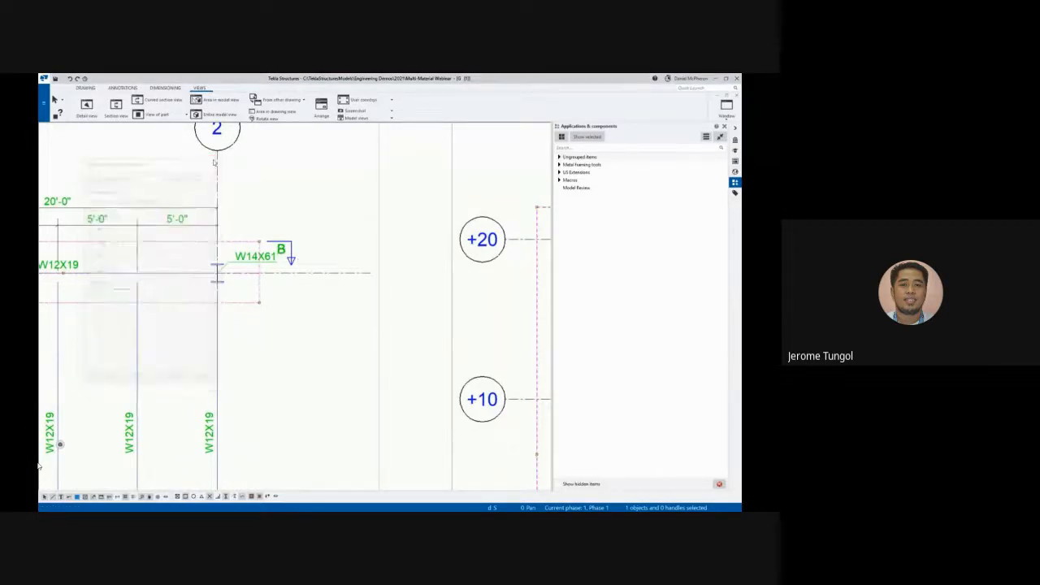
pyautogui.scroll(-3, 215, 160)
pyautogui.moveTo(480, 474); pyautogui.dragTo(424, 382, button='middle')
pyautogui.scroll(5, 422, 377)
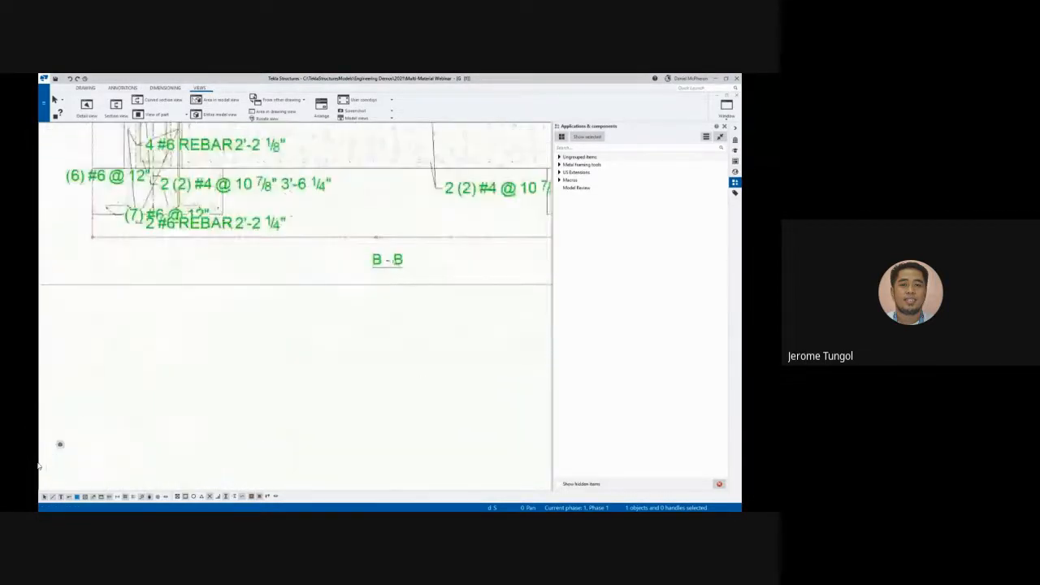
# Start a detail view and apply the Detail view properties to it
pyautogui.scroll(-7, 421, 353)
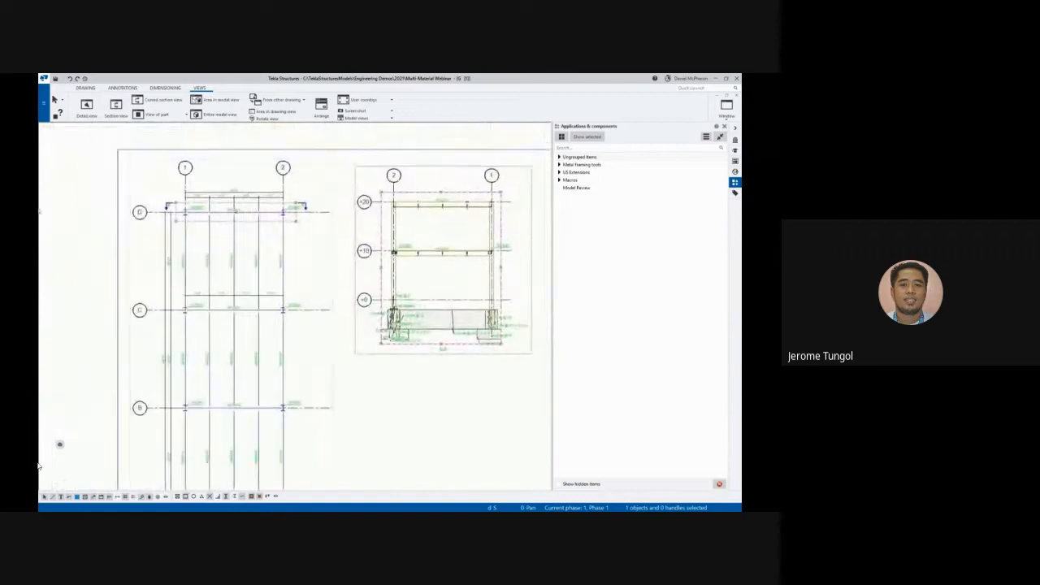
pyautogui.click(87, 116)
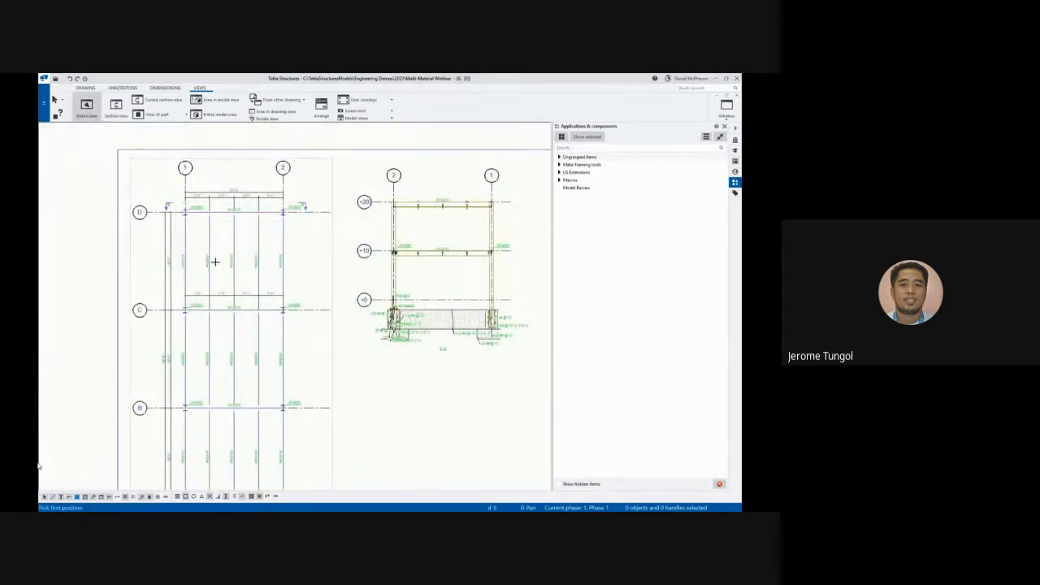
pyautogui.scroll(2, 219, 272)
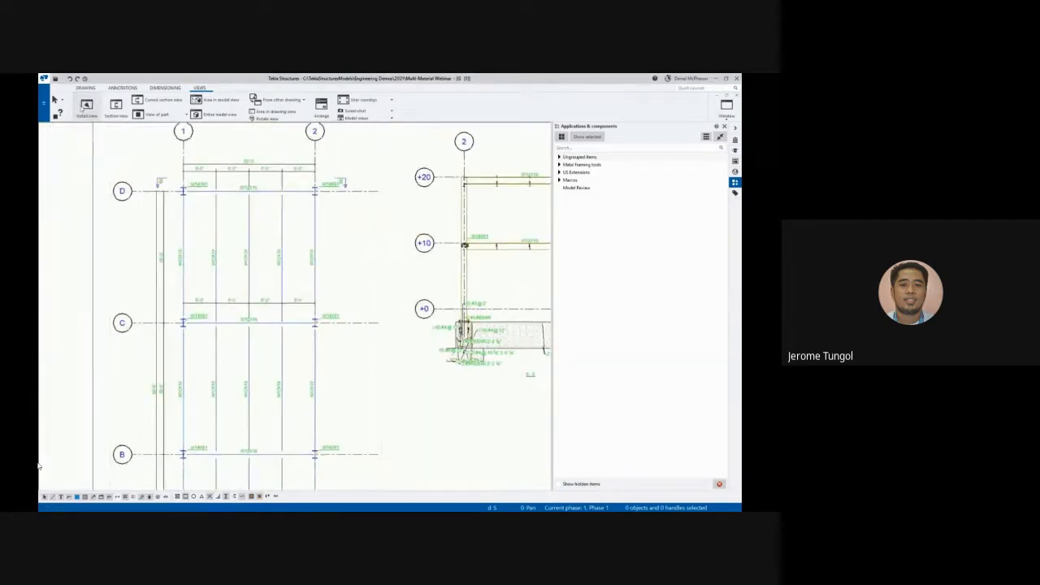
pyautogui.moveTo(740, 171); pyautogui.dragTo(449, 163)
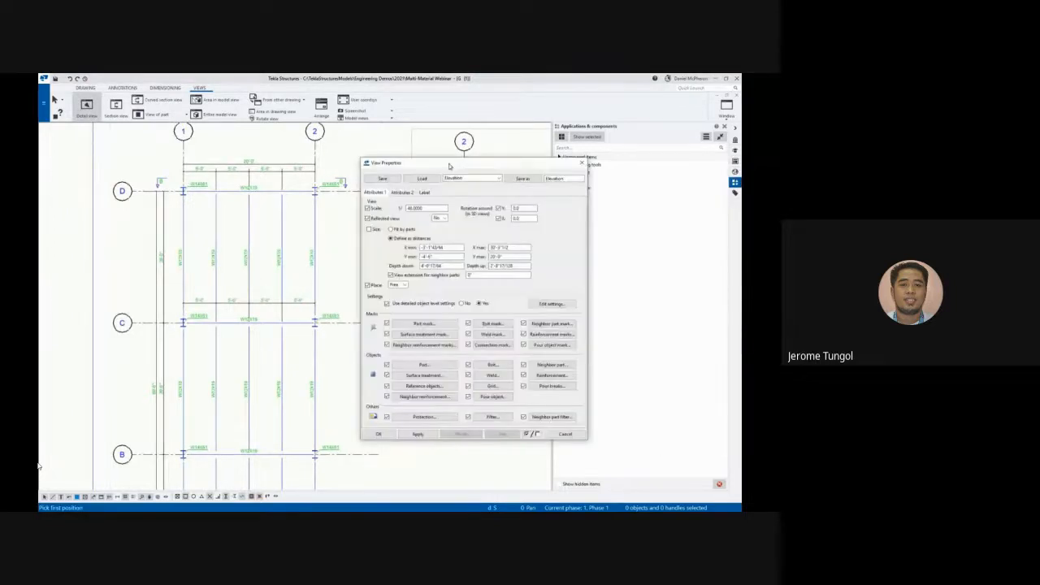
pyautogui.click(469, 178)
pyautogui.click(452, 228)
pyautogui.moveTo(449, 166); pyautogui.dragTo(591, 188)
pyautogui.click(520, 454)
# Create the detail view around the column at grid intersection B-2 and place it below the section view
pyautogui.moveTo(398, 439); pyautogui.dragTo(397, 325, button='middle')
pyautogui.scroll(1, 397, 325)
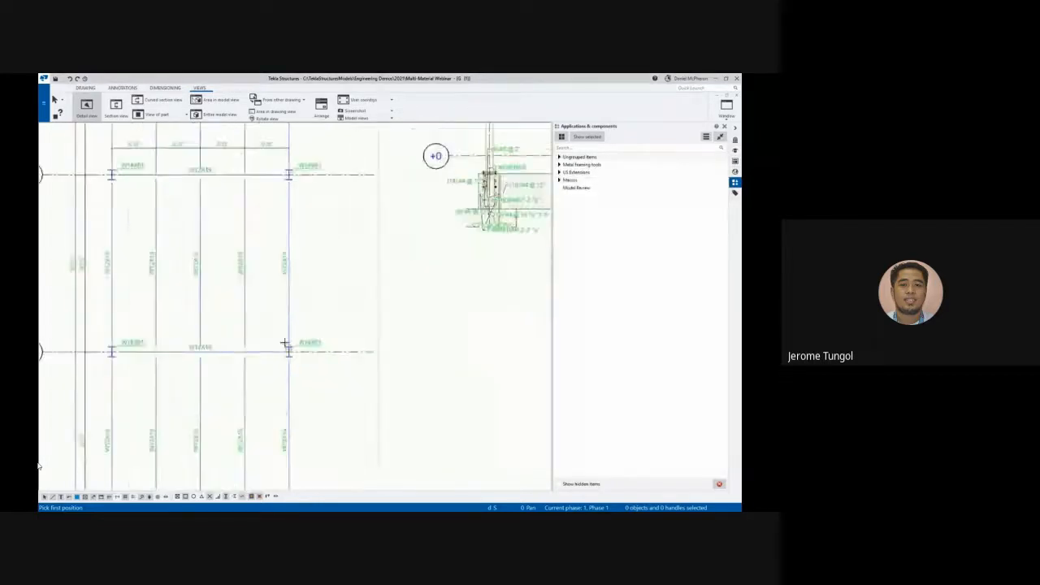
pyautogui.click(272, 328)
pyautogui.click(301, 370)
pyautogui.scroll(-2, 282, 303)
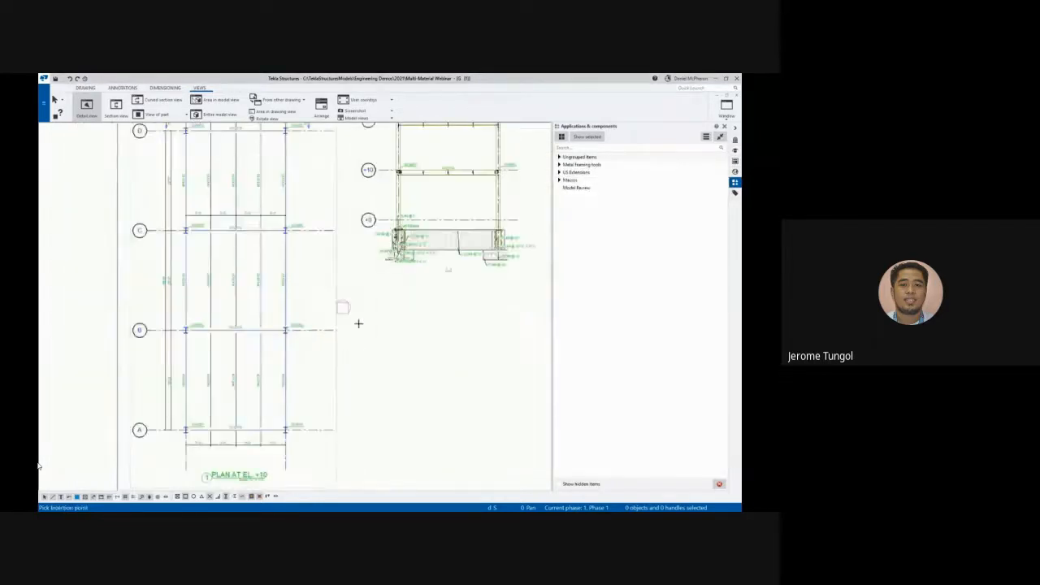
pyautogui.click(405, 340)
pyautogui.moveTo(386, 343); pyautogui.dragTo(357, 323, button='middle')
pyautogui.press('Escape')
pyautogui.click(418, 316)
pyautogui.moveTo(418, 316); pyautogui.dragTo(461, 346)
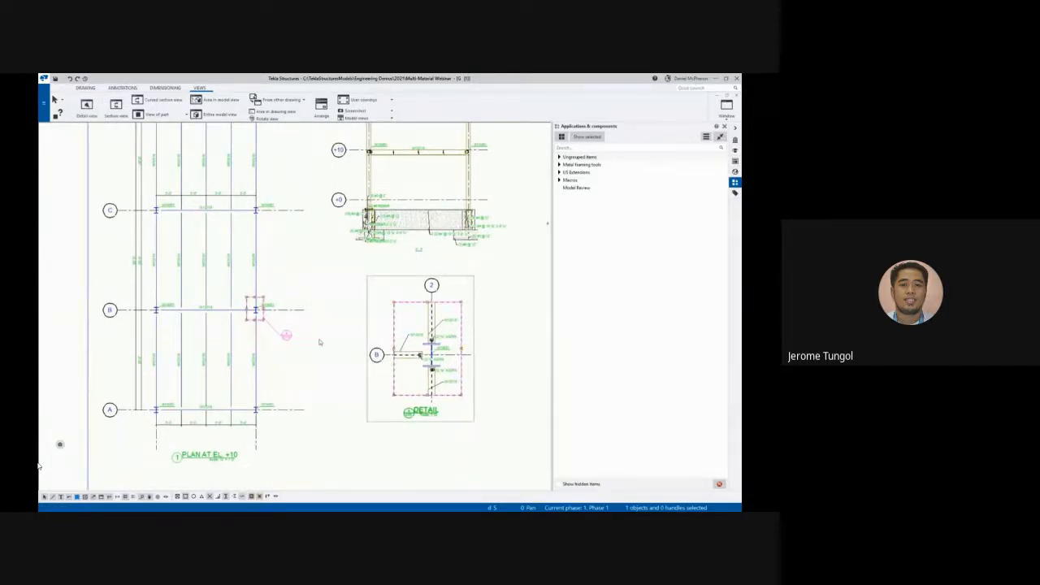
# Set the detail name of the detail symbol at grid intersection B-2 to 1
pyautogui.scroll(2, 319, 342)
pyautogui.doubleClick(262, 331)
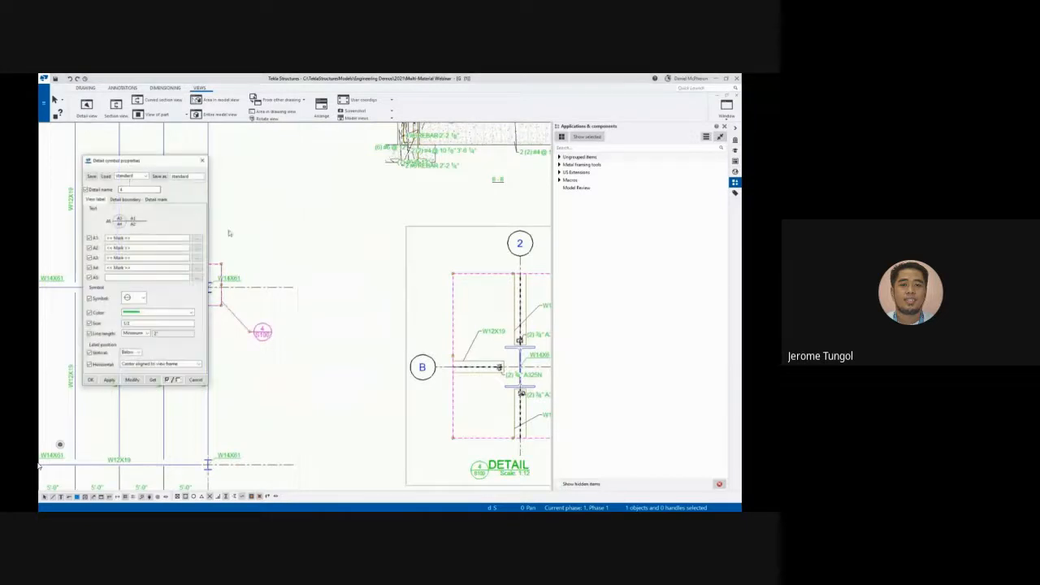
pyautogui.doubleClick(130, 190)
pyautogui.write('1')
pyautogui.click(135, 381)
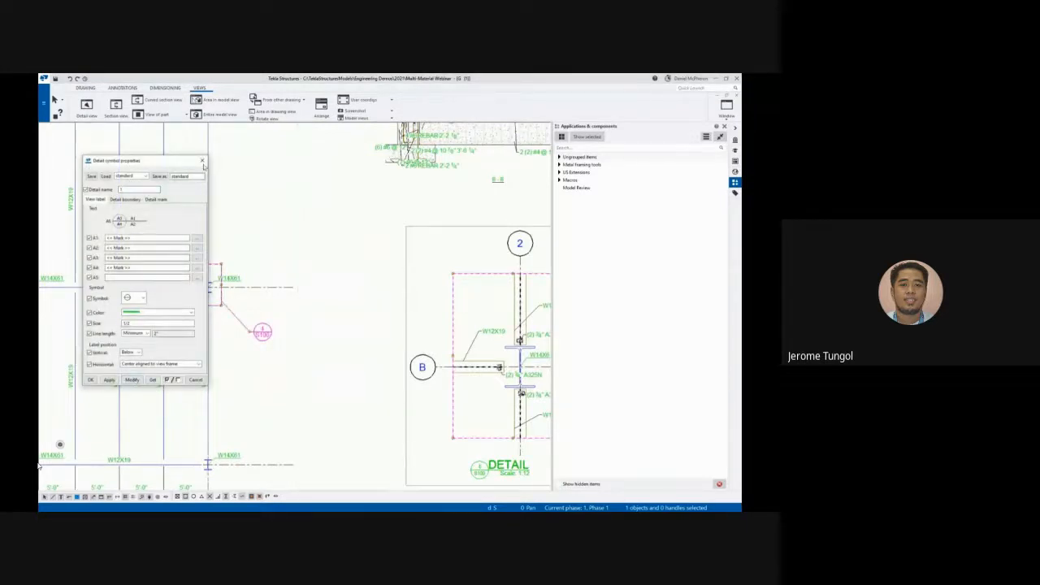
pyautogui.click(202, 161)
pyautogui.click(379, 267)
# Review the detail mark and the full sheet, and close the drawing, keeping its changes
pyautogui.scroll(2, 266, 334)
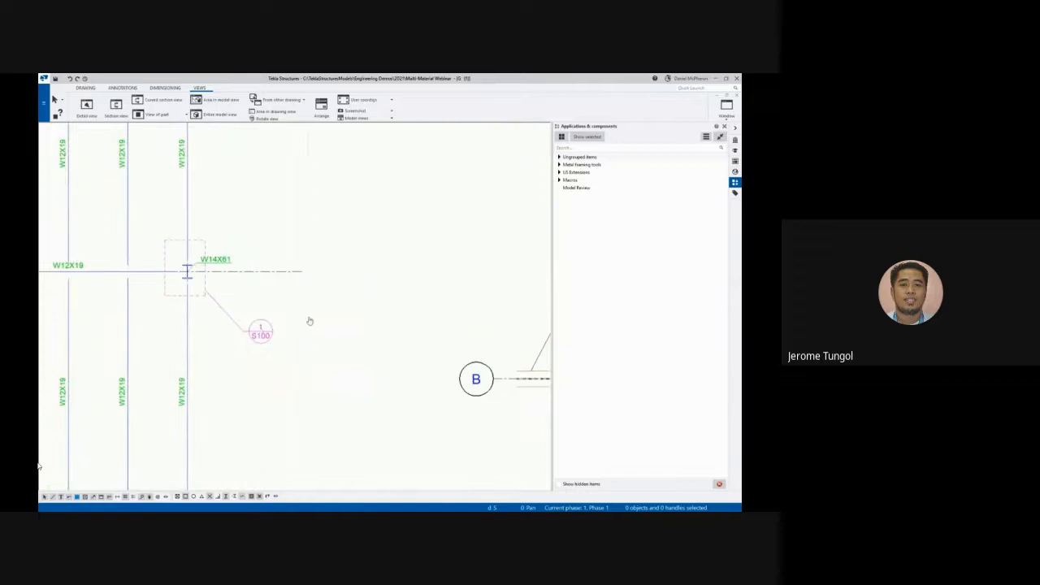
pyautogui.moveTo(346, 339); pyautogui.dragTo(68, 246, button='middle')
pyautogui.scroll(-1, 68, 246)
pyautogui.press('Home')
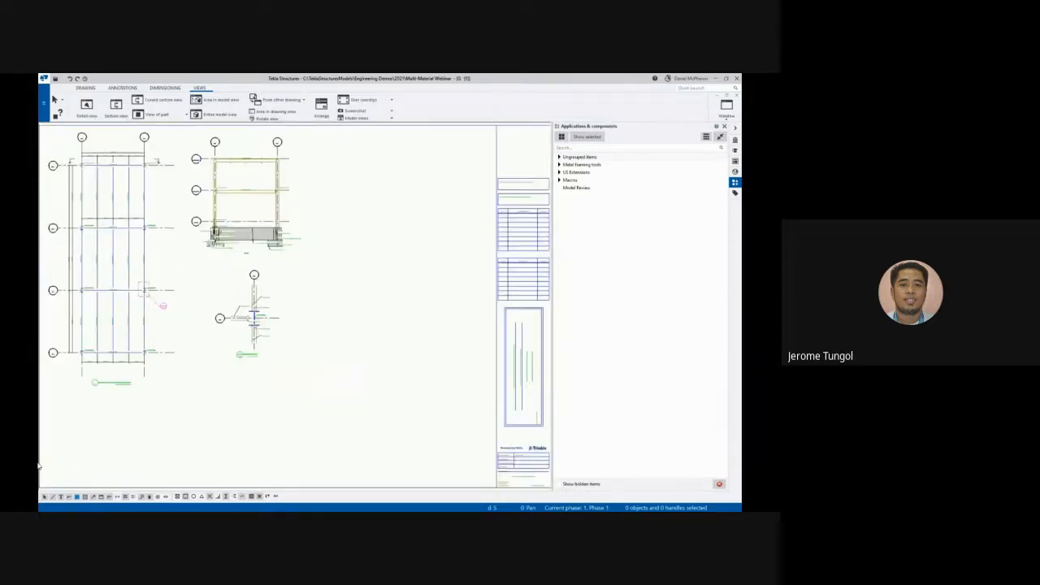
pyautogui.click(735, 95)
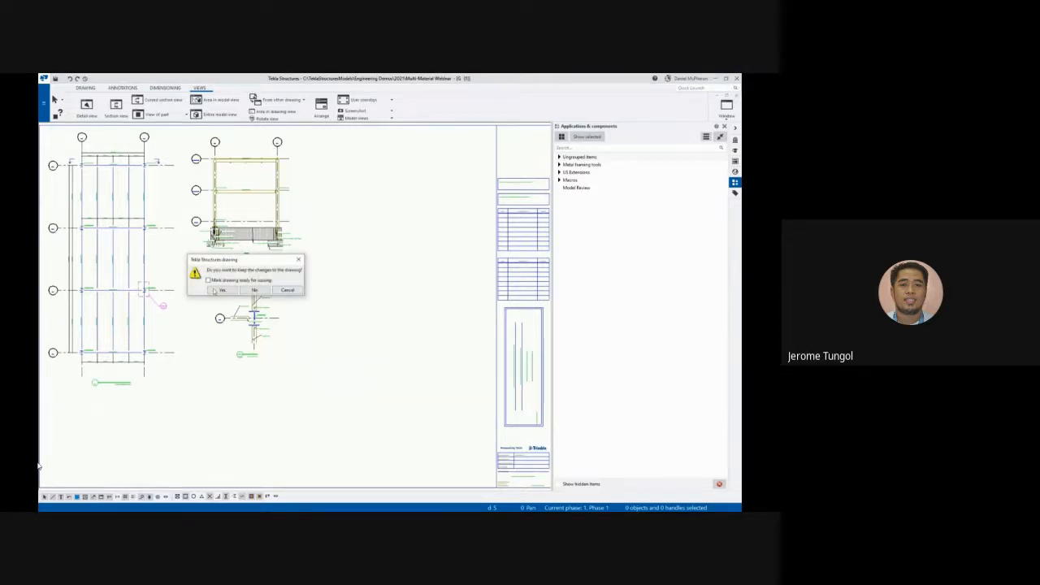
pyautogui.press('Return')
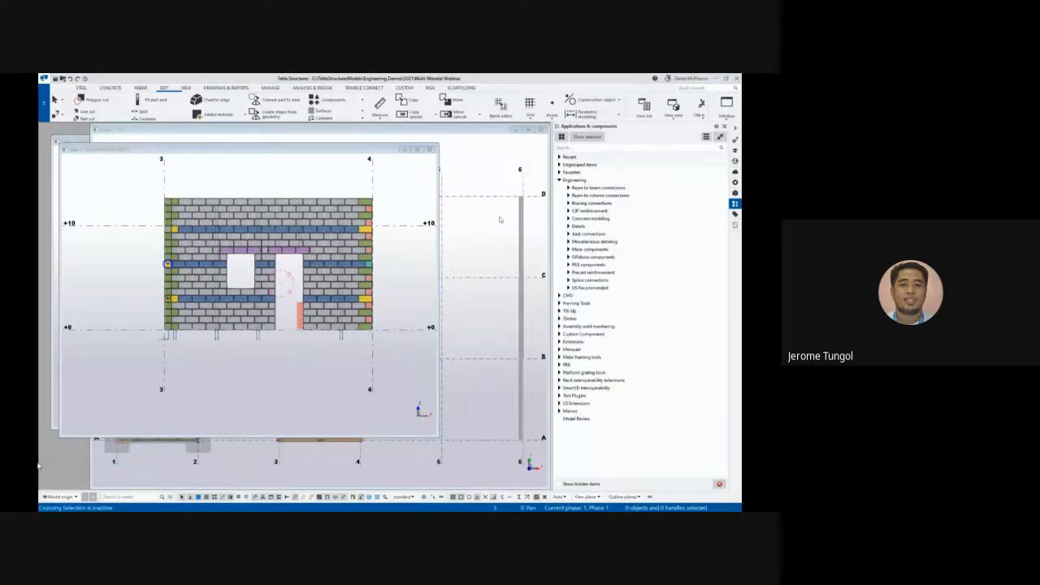
# Fit the work area to the entire model and turn the plan view into a 3D view showing the steel frame and walls
pyautogui.rightClick(365, 225)
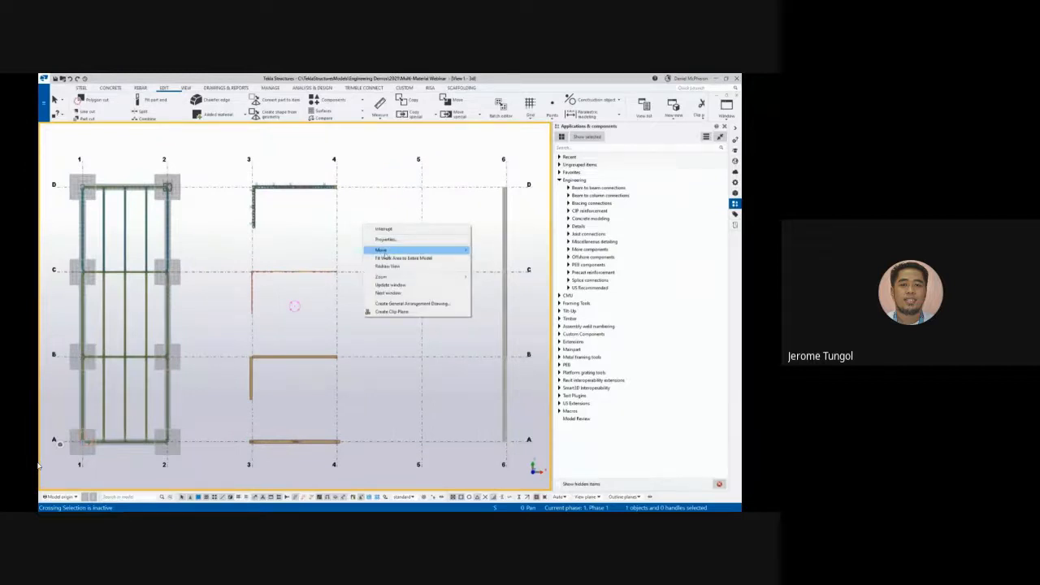
pyautogui.click(398, 258)
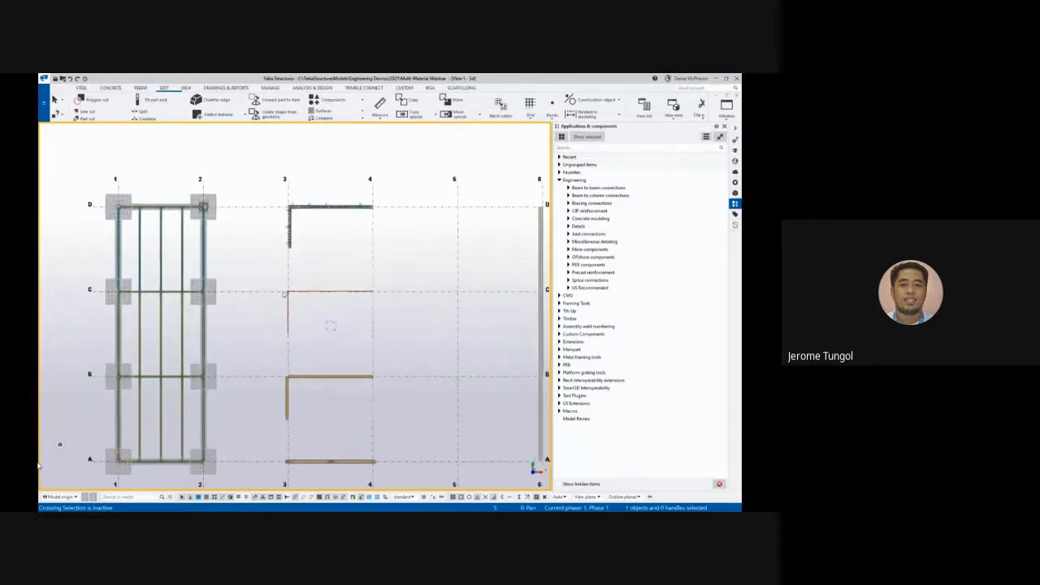
pyautogui.hotkey('ctrl', 'p')
pyautogui.keyDown('ctrl'); pyautogui.moveTo(350, 243); pyautogui.dragTo(140, 214, button='middle'); pyautogui.keyUp('ctrl')
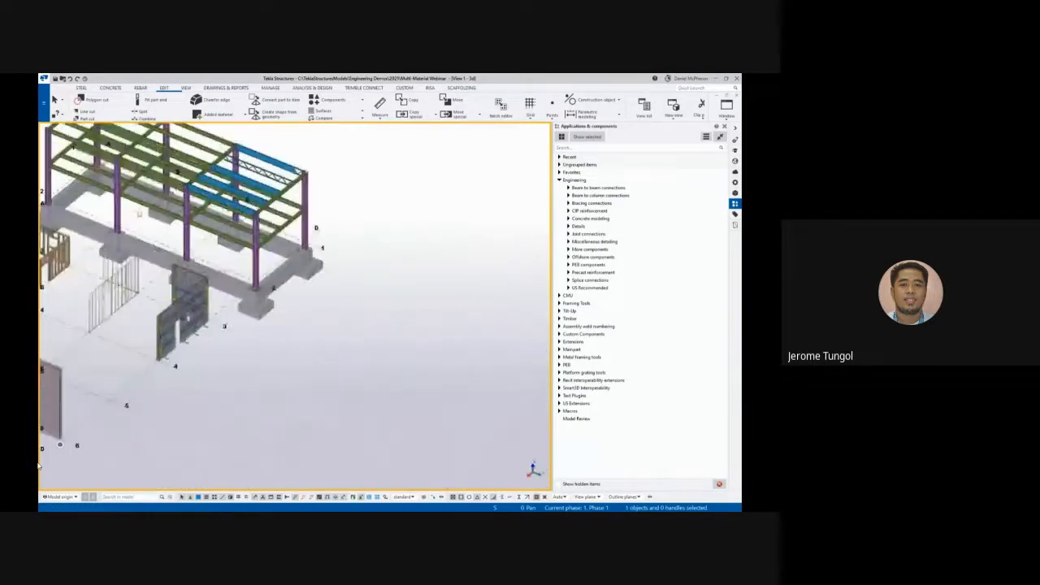
# Change the profile of the lower-level steel beam on grid line D, between grids 1 and 2, to W14X34
pyautogui.scroll(4, 268, 223)
pyautogui.keyDown('ctrl'); pyautogui.moveTo(305, 252); pyautogui.dragTo(293, 222, button='middle'); pyautogui.keyUp('ctrl')
pyautogui.doubleClick(294, 223)
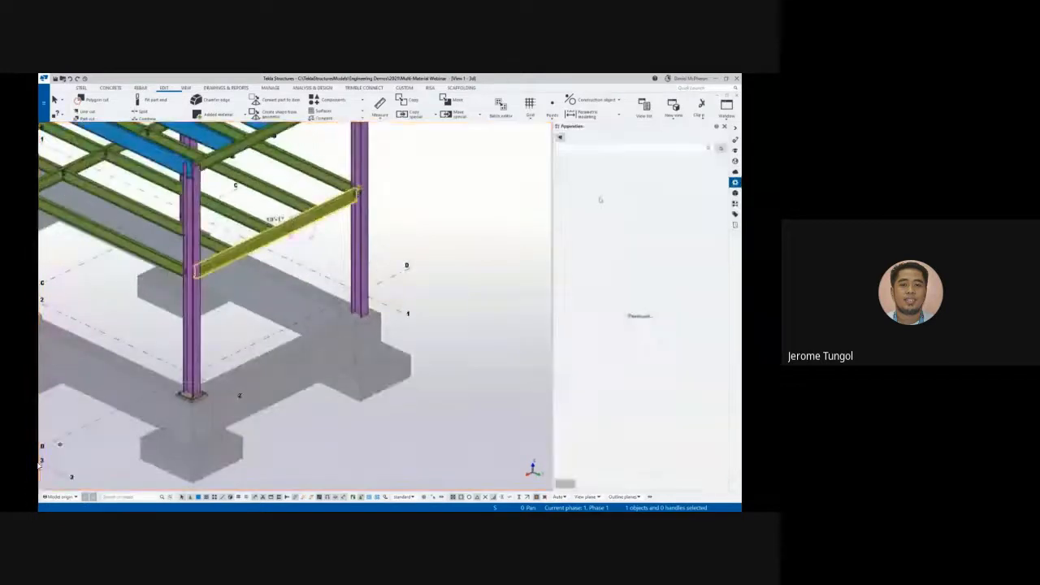
pyautogui.click(723, 182)
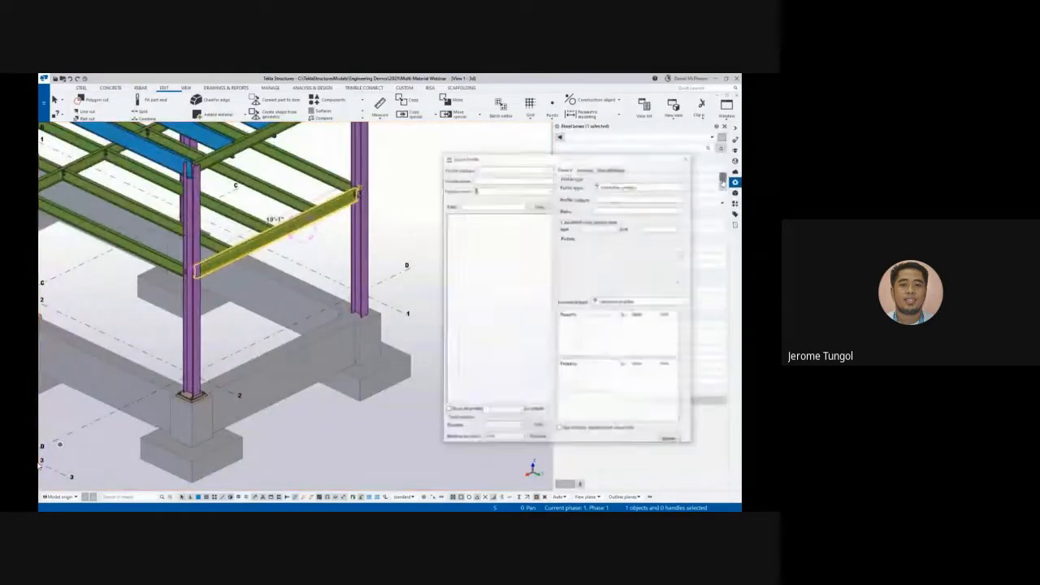
pyautogui.click(465, 196)
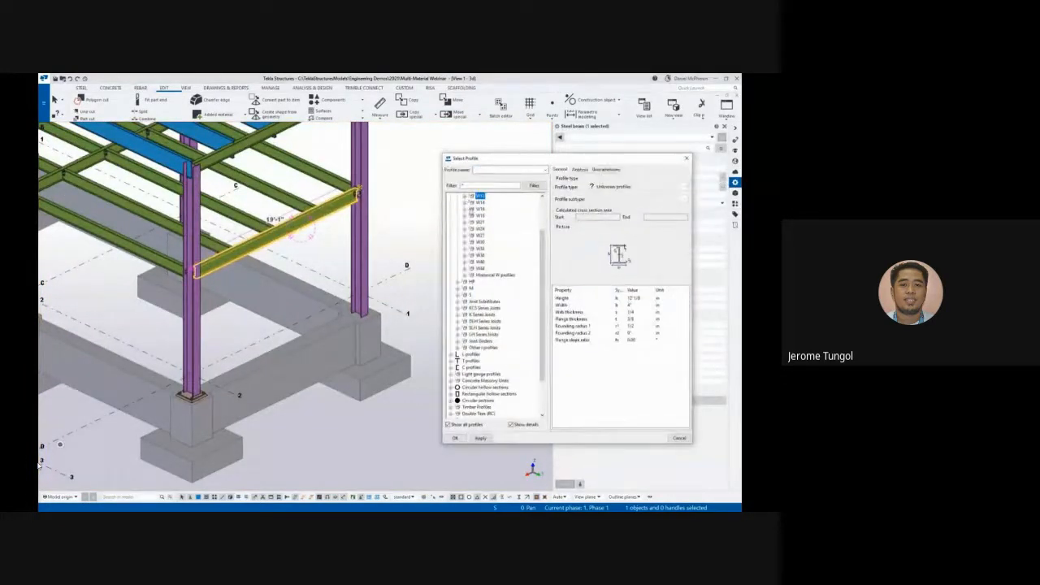
pyautogui.click(465, 204)
pyautogui.doubleClick(487, 210)
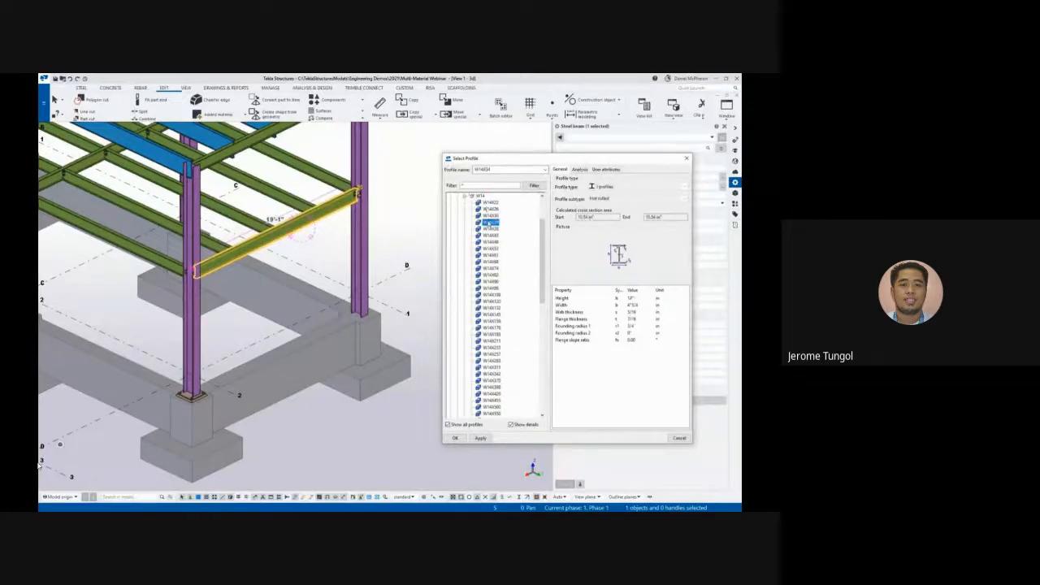
pyautogui.click(565, 486)
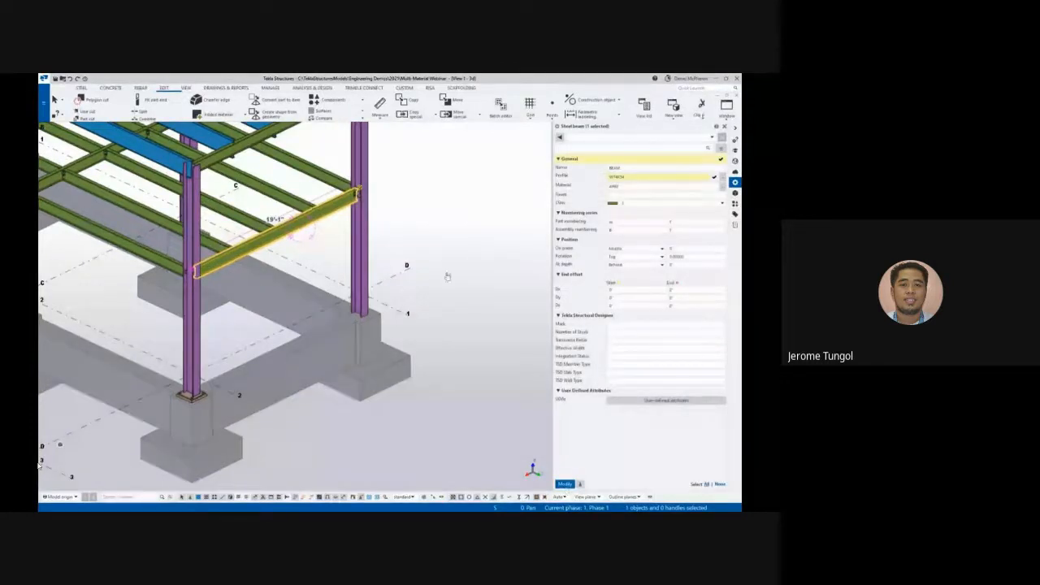
pyautogui.click(461, 225)
# Examine the updated beam marks on grid line D in the framing plan and in the section view
pyautogui.scroll(-2, 462, 225)
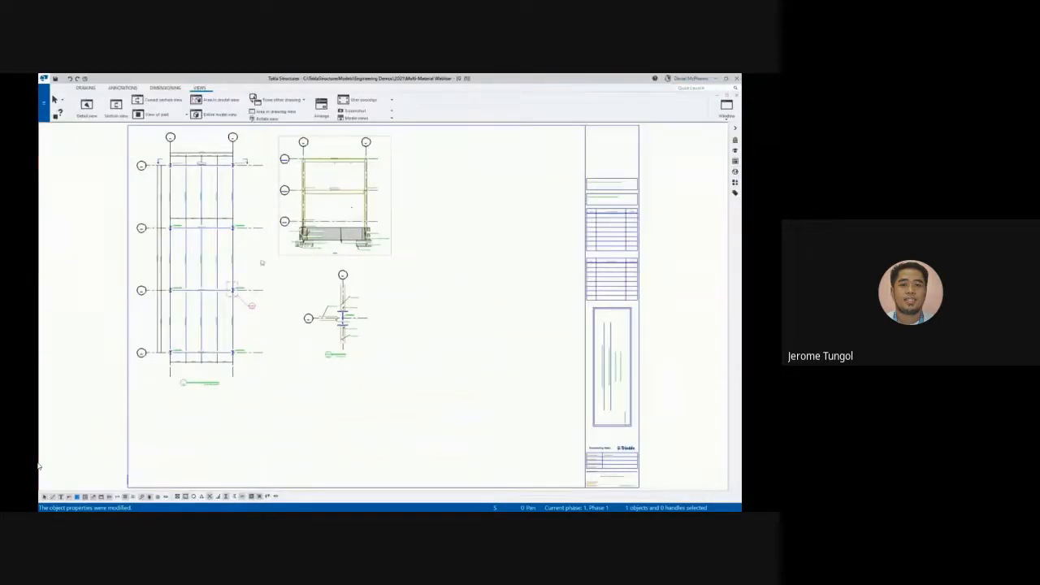
pyautogui.moveTo(304, 258); pyautogui.dragTo(315, 276, button='middle')
pyautogui.scroll(13, 229, 202)
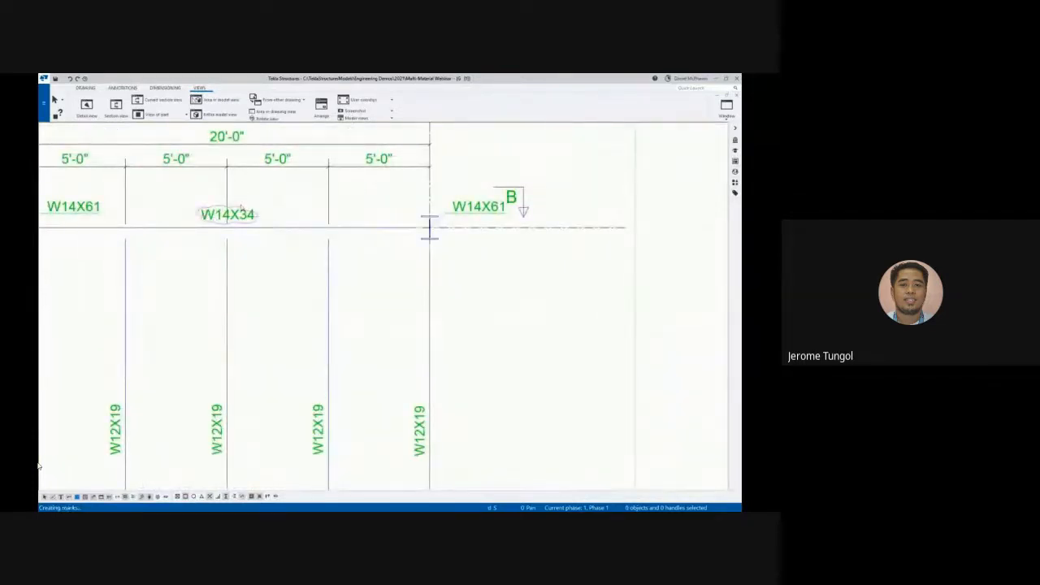
pyautogui.scroll(-2, 241, 207)
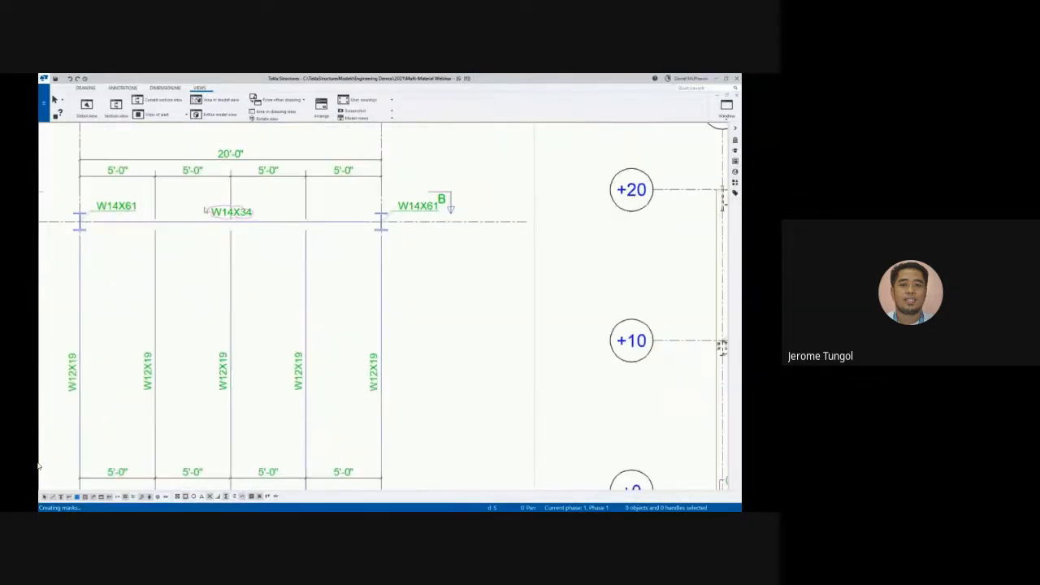
pyautogui.scroll(-2, 169, 219)
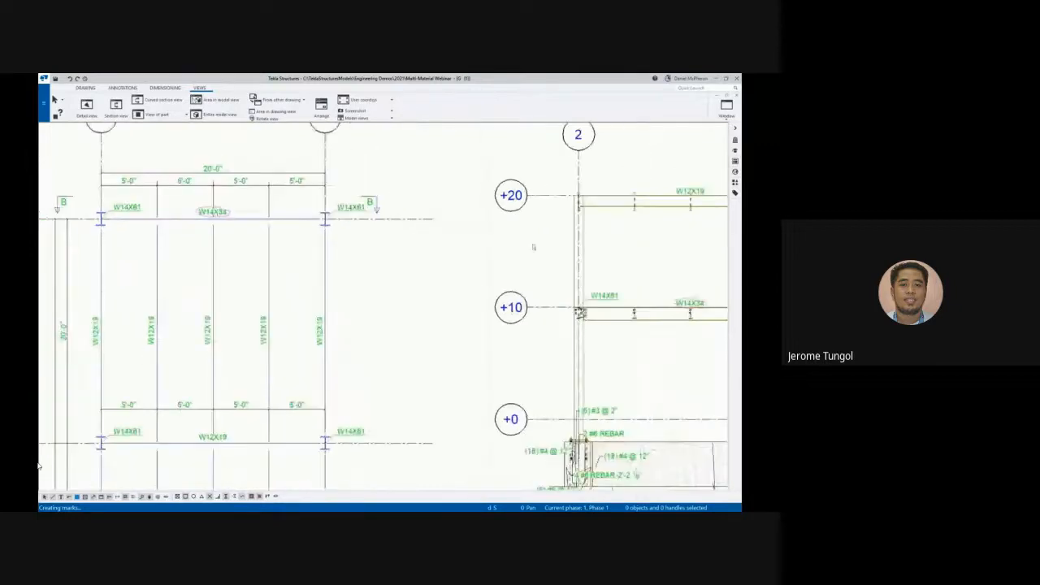
pyautogui.moveTo(534, 247)
pyautogui.mouseDown(button='middle')
pyautogui.moveTo(336, 209)
pyautogui.moveTo(307, 222)
pyautogui.mouseUp(button='middle')
pyautogui.scroll(2, 514, 264)
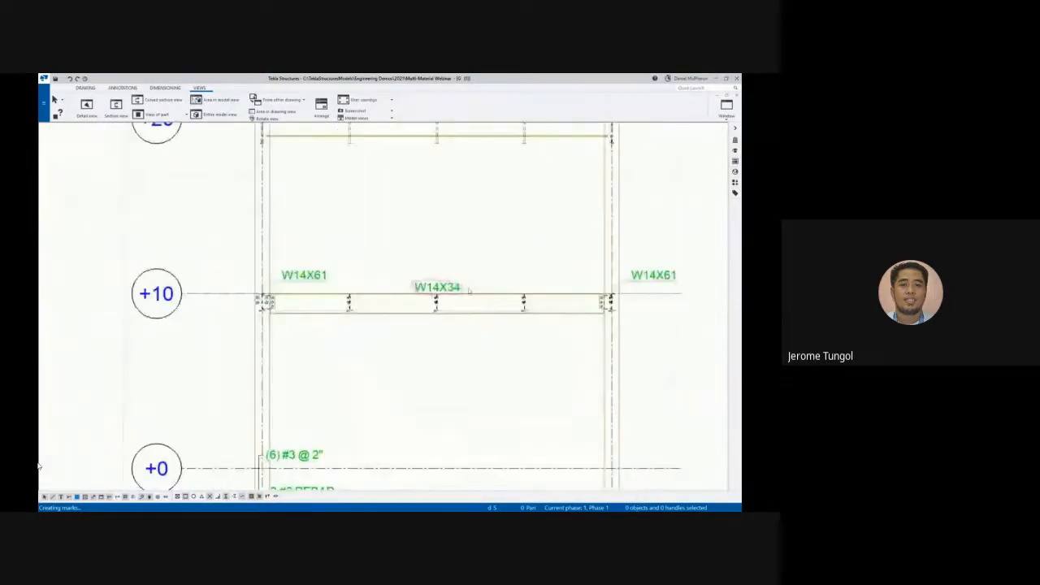
pyautogui.scroll(-5, 469, 290)
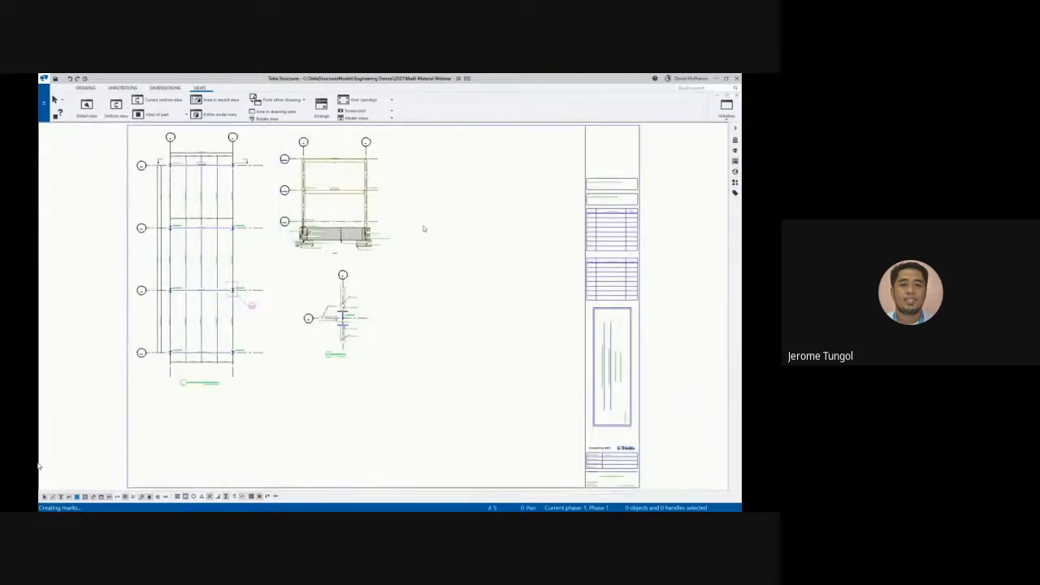
# Return from the drawing to the model, maximize its 3D view and switch it to plan view
pyautogui.click(726, 106)
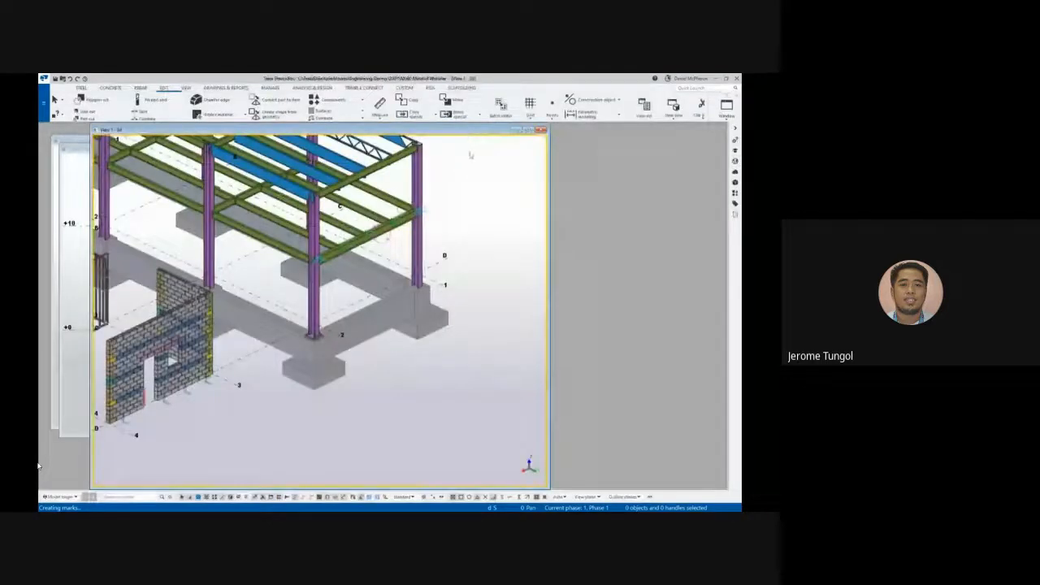
pyautogui.doubleClick(469, 130)
pyautogui.hotkey('ctrl', 'p')
pyautogui.rightClick(469, 228)
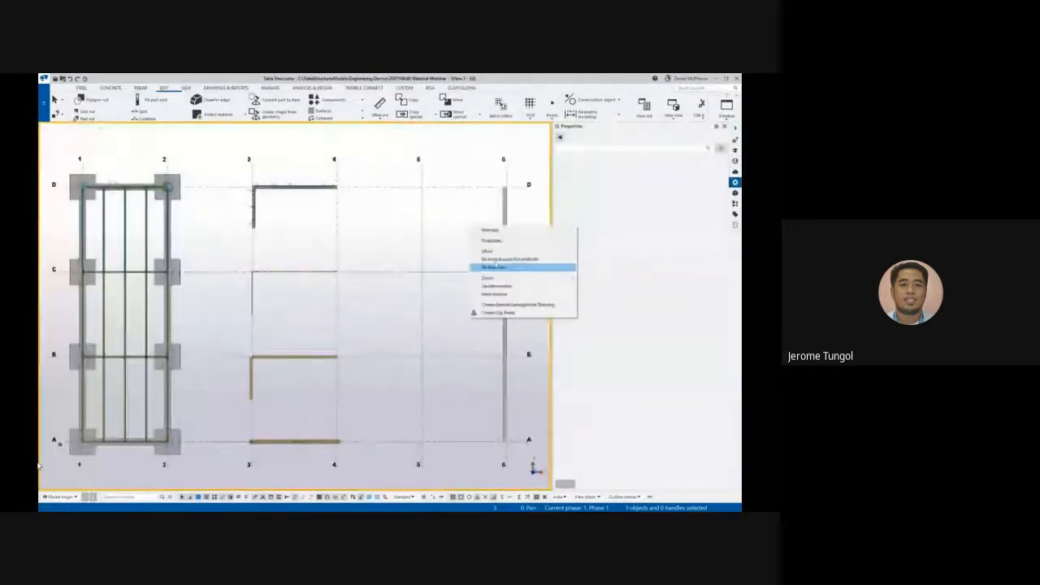
pyautogui.click(559, 268)
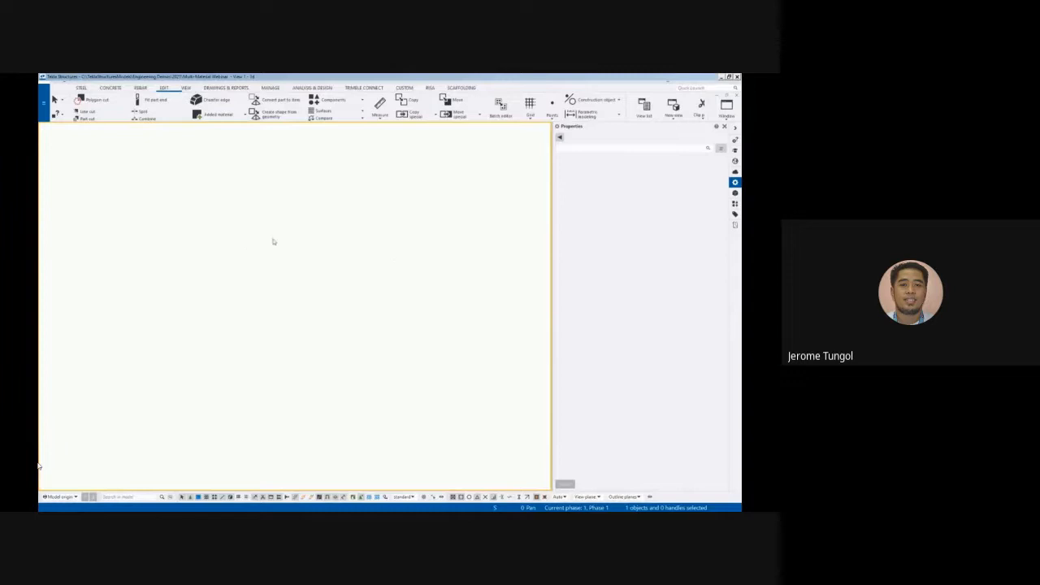
# Disable the Name and Design Name rows in the foundation plan drawing's filter and apply the change to the drawing
pyautogui.moveTo(275, 242); pyautogui.dragTo(303, 238, button='middle')
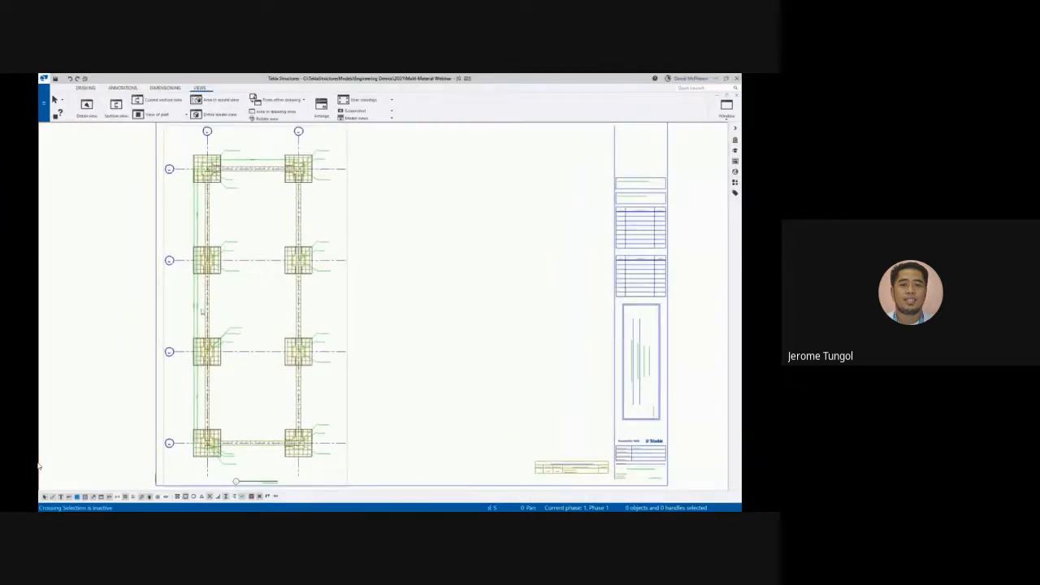
pyautogui.click(200, 290)
pyautogui.press('Escape')
pyautogui.scroll(6, 244, 211)
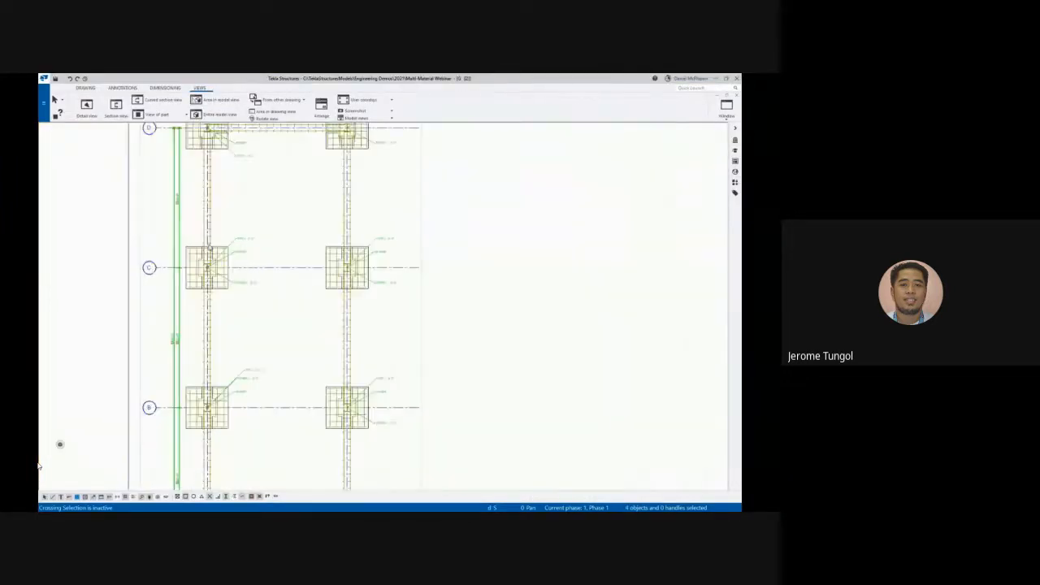
pyautogui.scroll(-4, 329, 229)
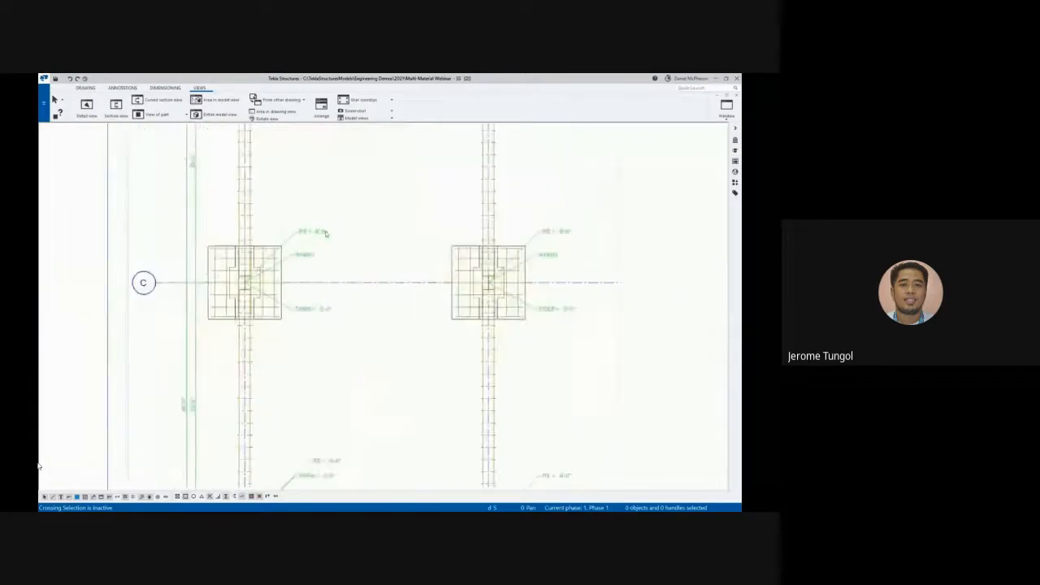
pyautogui.doubleClick(429, 206)
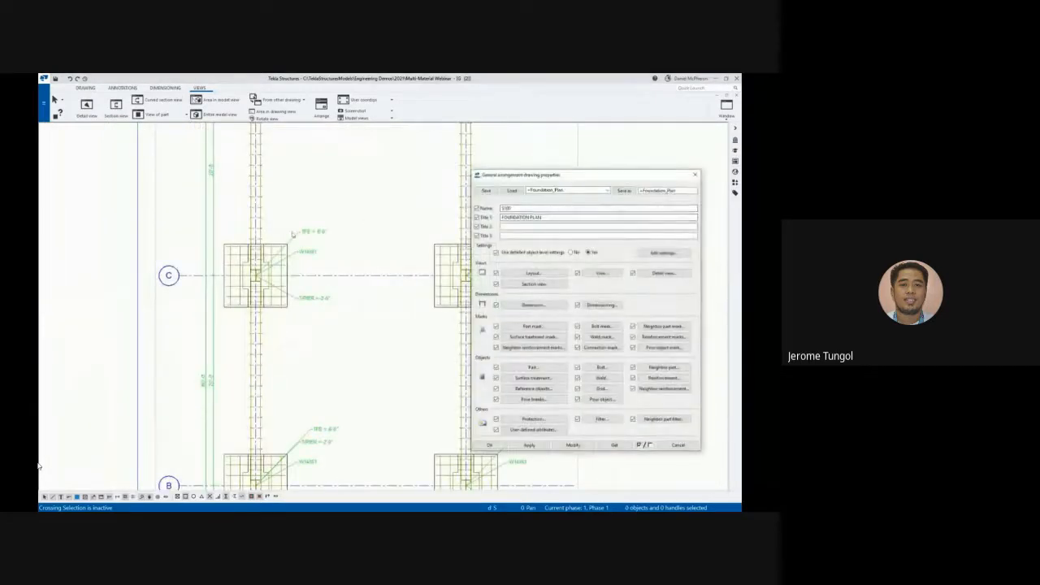
pyautogui.click(601, 419)
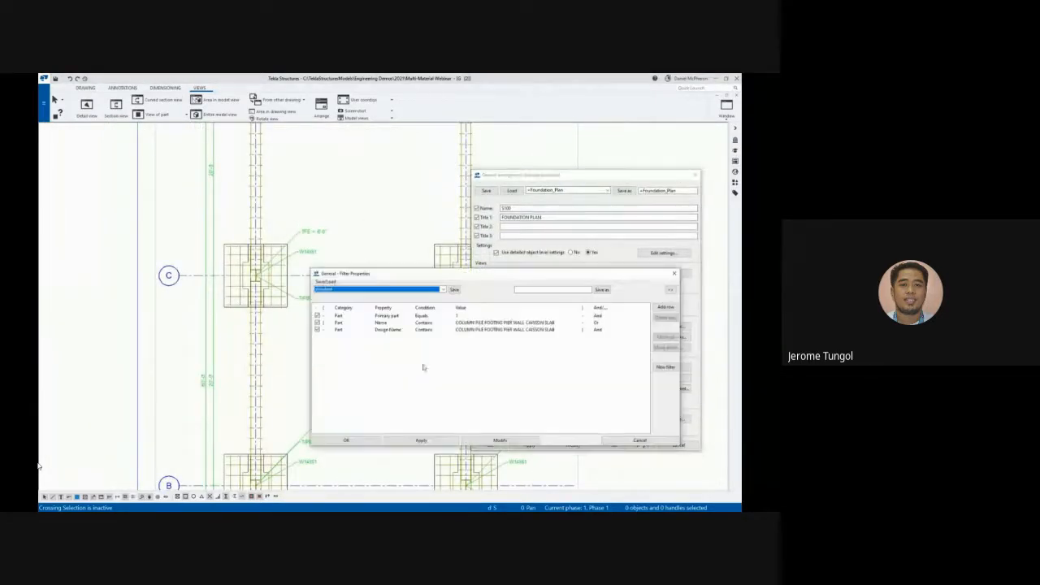
pyautogui.click(317, 329)
pyautogui.click(317, 322)
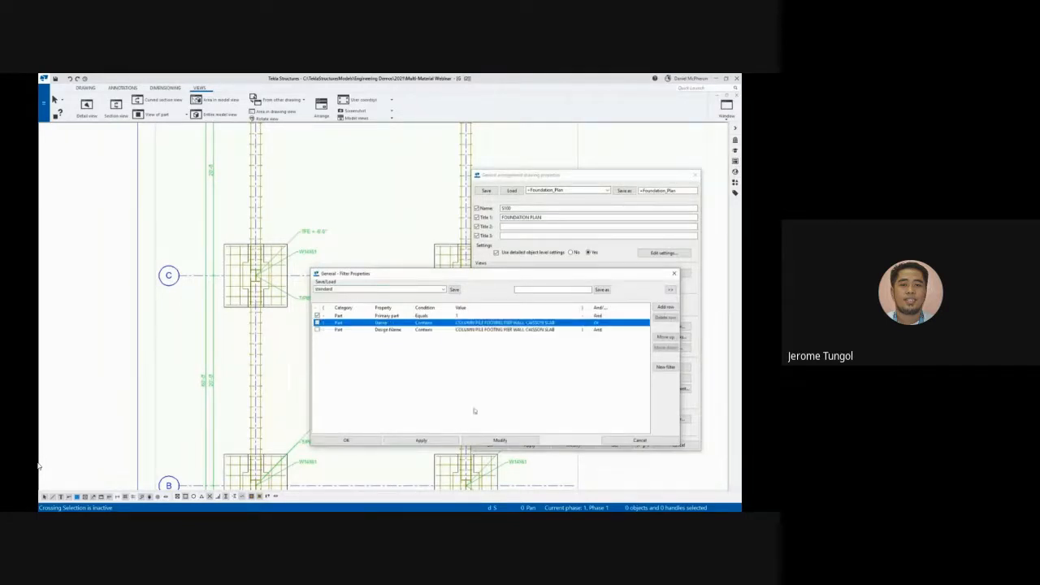
pyautogui.click(499, 439)
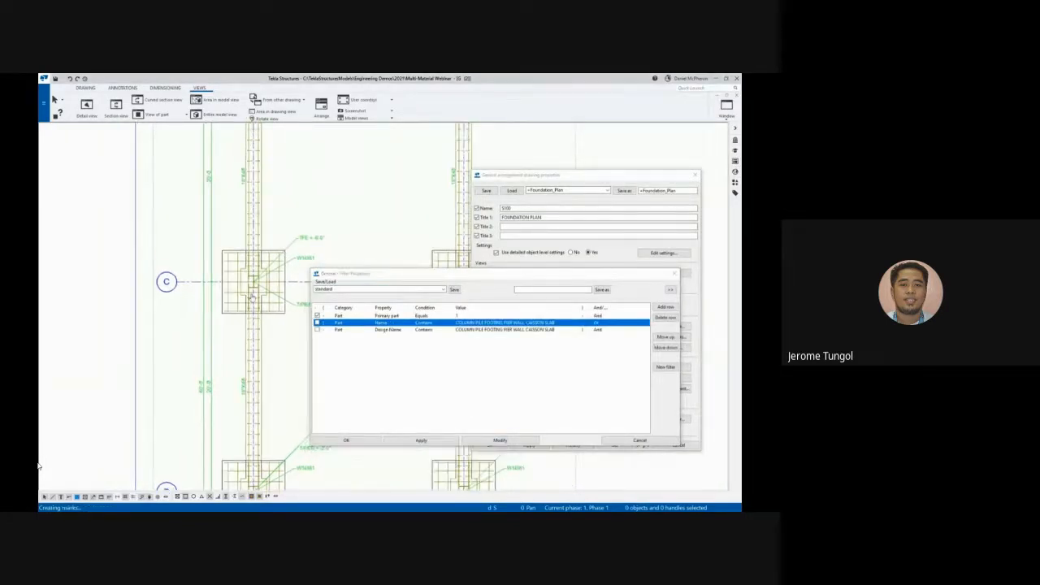
pyautogui.click(675, 274)
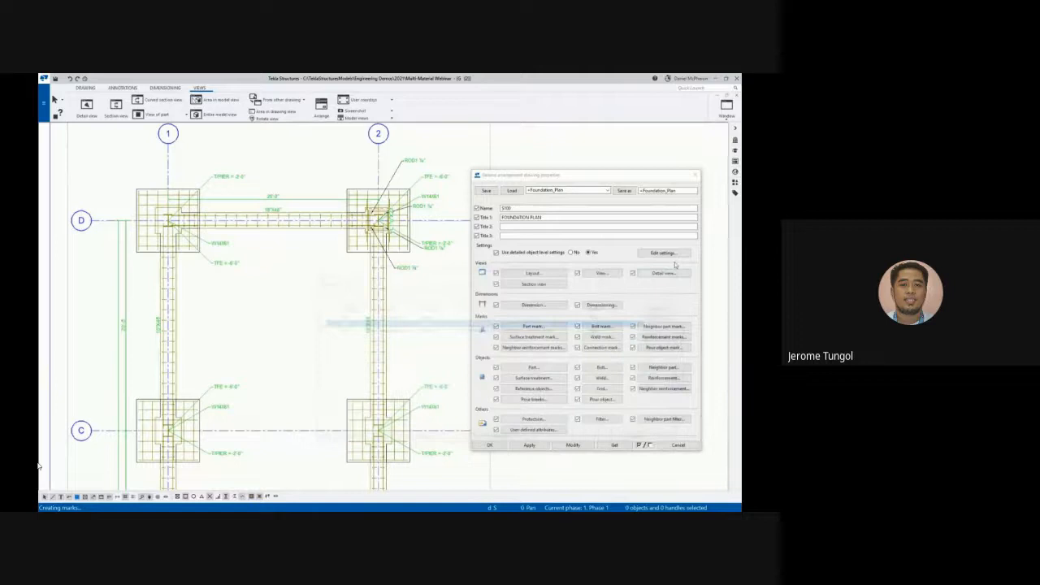
pyautogui.click(696, 175)
# Move the foundation plan view away from the left edge of the sheet toward the middle
pyautogui.moveTo(420, 318); pyautogui.dragTo(417, 231, button='middle')
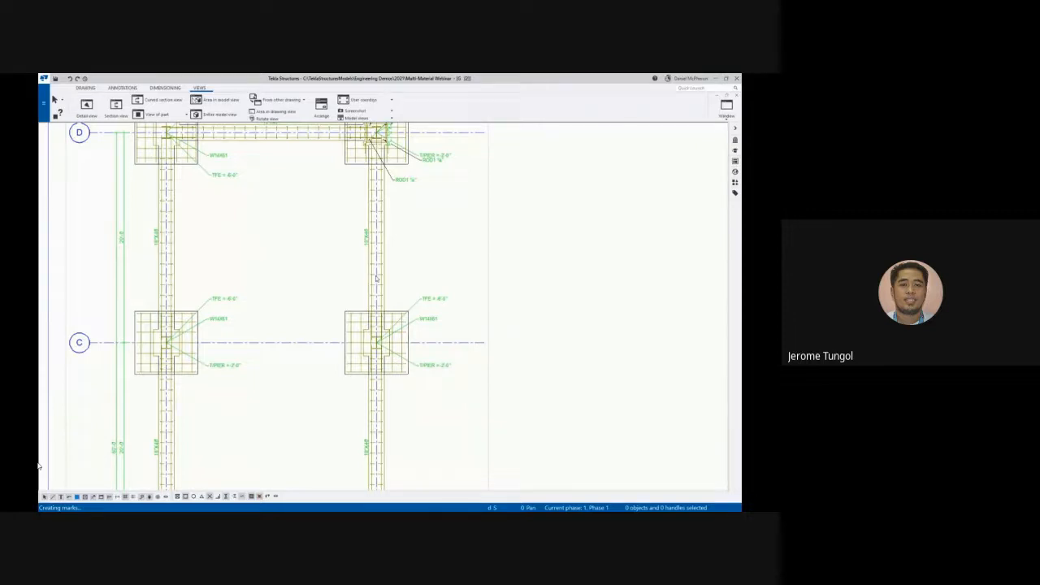
pyautogui.scroll(-4, 375, 278)
pyautogui.scroll(-2, 414, 312)
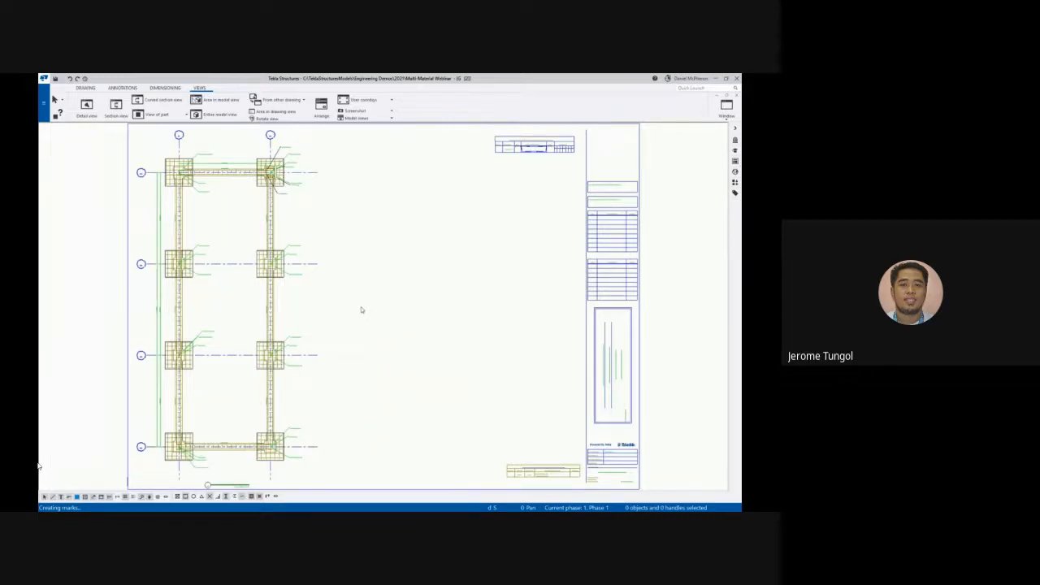
pyautogui.click(305, 294)
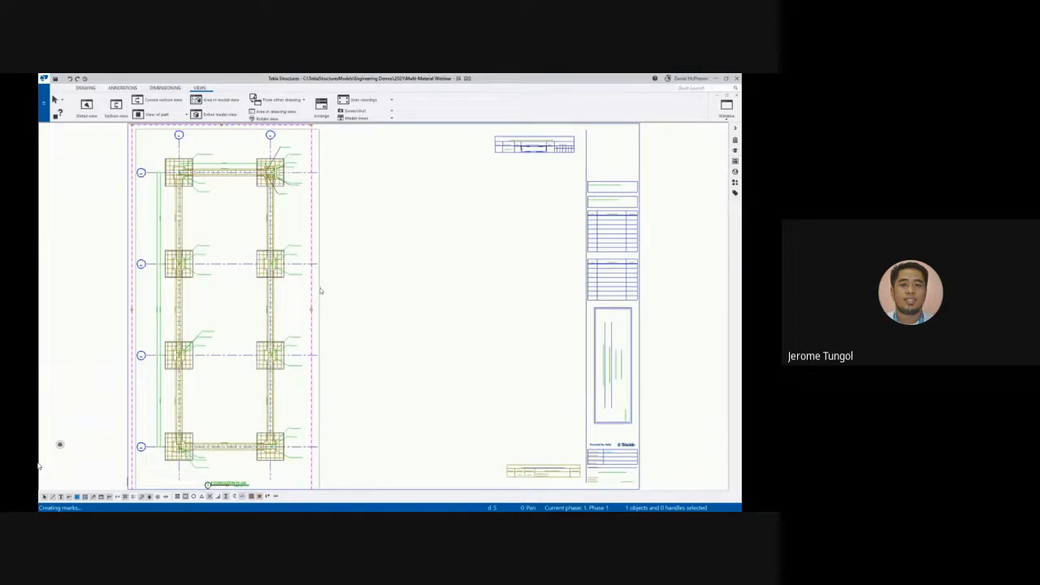
pyautogui.moveTo(308, 290)
pyautogui.mouseDown()
pyautogui.moveTo(360, 279)
pyautogui.moveTo(392, 287)
pyautogui.mouseUp()
# Apply the Fdn_Schedules_Rebar layout settings to the foundation plan drawing and shift the plan view further right, clear of the schedules
pyautogui.doubleClick(174, 245)
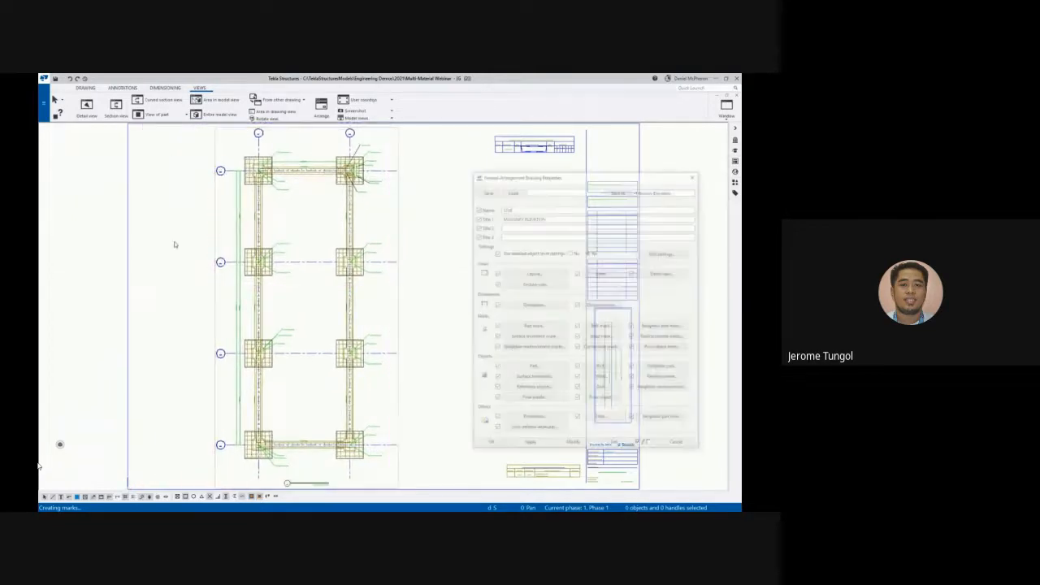
pyautogui.click(518, 273)
pyautogui.click(477, 246)
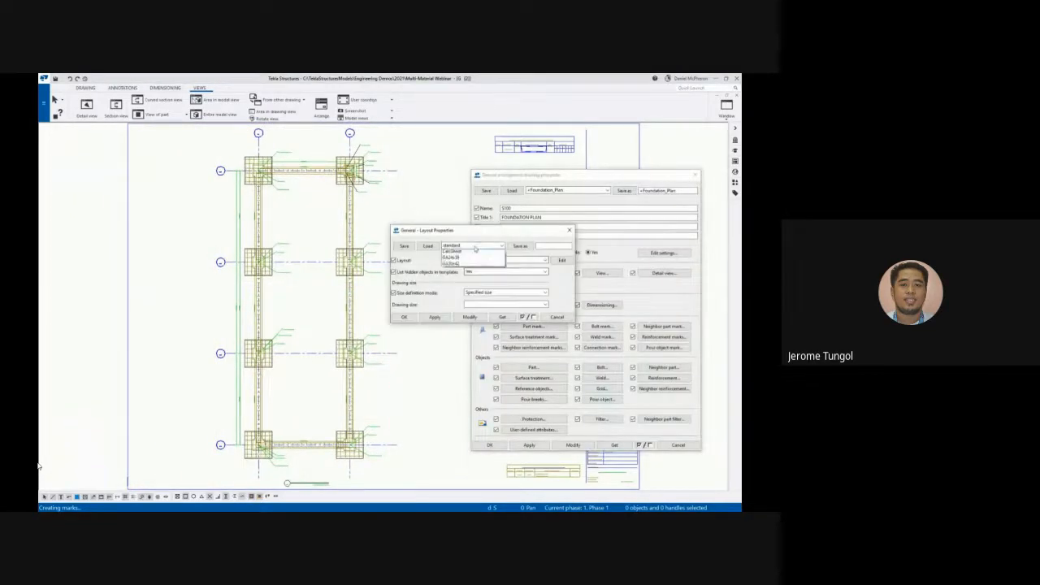
pyautogui.click(461, 263)
pyautogui.click(433, 247)
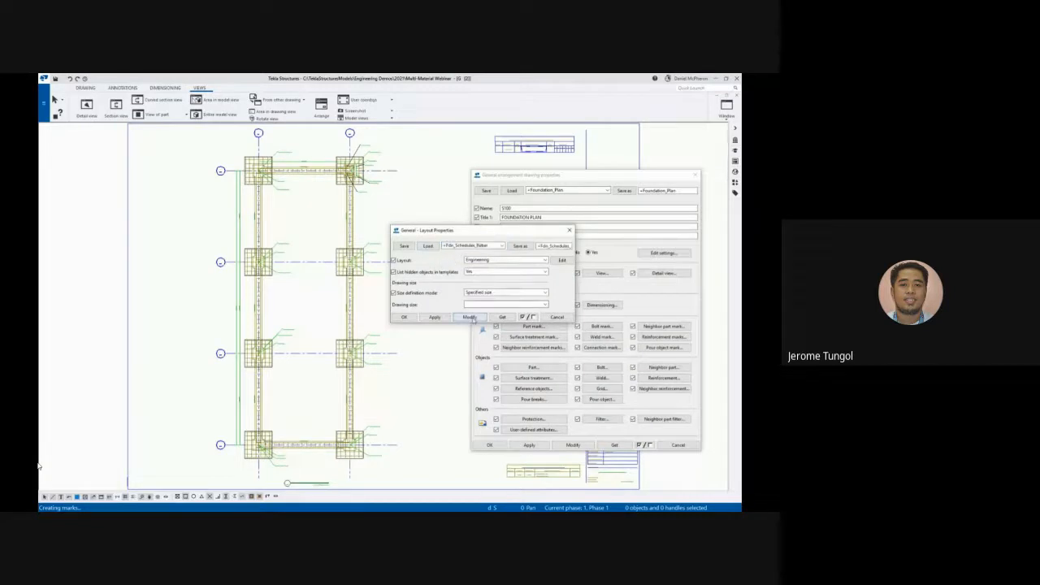
pyautogui.click(470, 317)
pyautogui.click(569, 230)
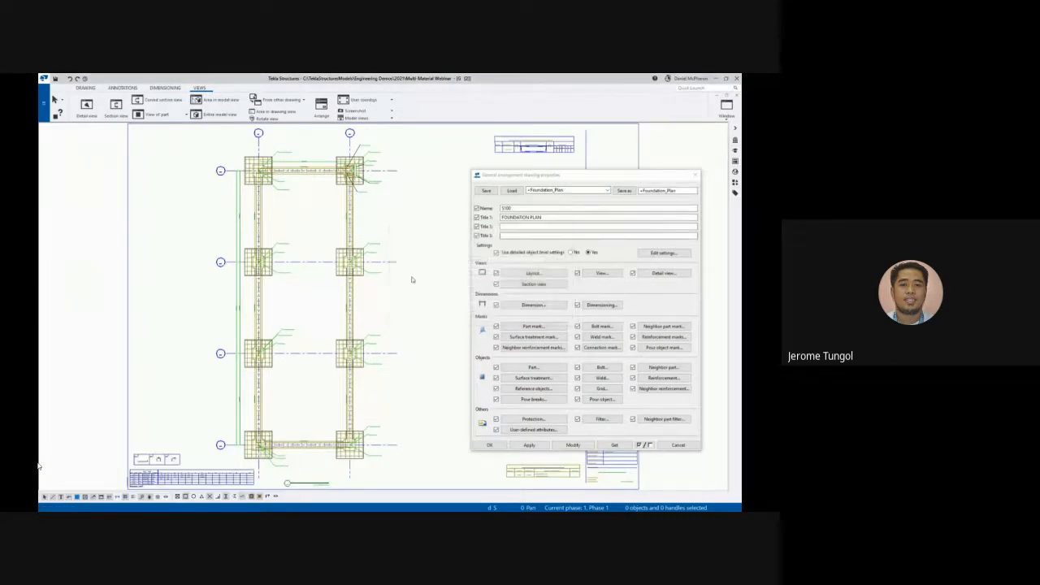
pyautogui.click(411, 290)
pyautogui.moveTo(412, 286); pyautogui.dragTo(442, 285)
# Review the rebar schedule and bending shapes on the foundation plan sheet, and close the drawing
pyautogui.scroll(5, 226, 425)
pyautogui.scroll(2, 225, 426)
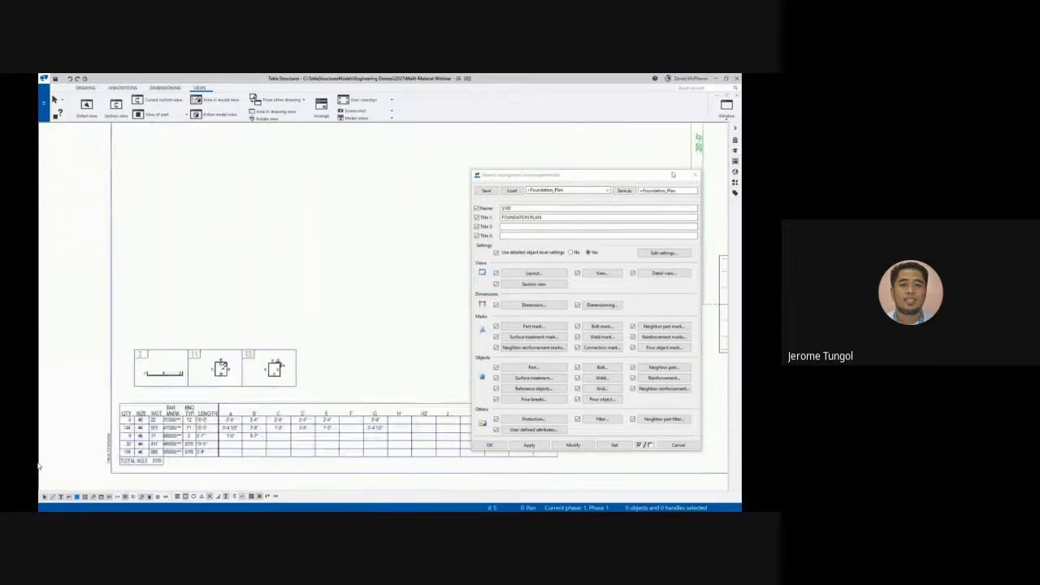
pyautogui.click(694, 175)
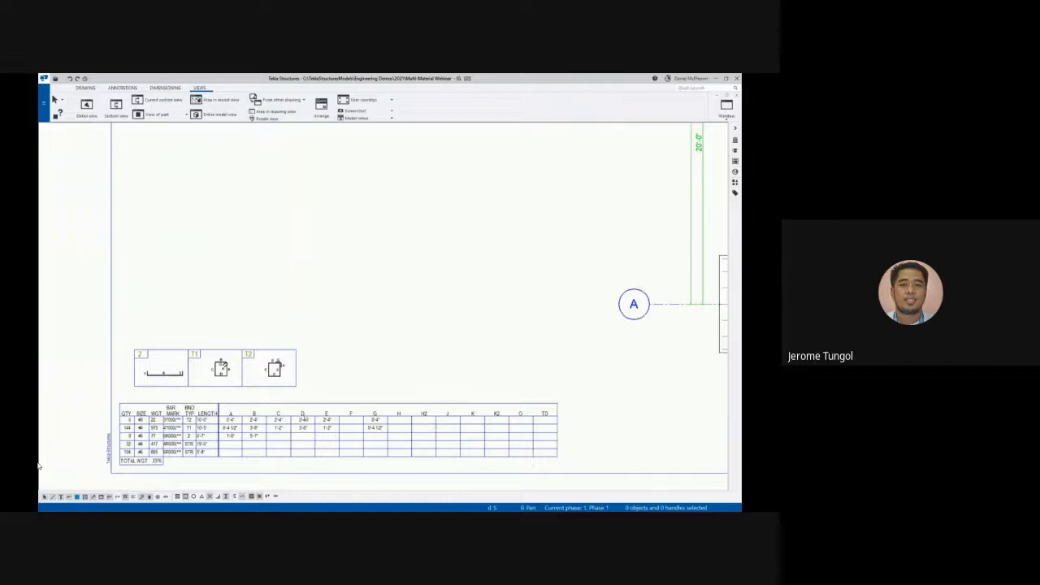
pyautogui.scroll(-3, 360, 343)
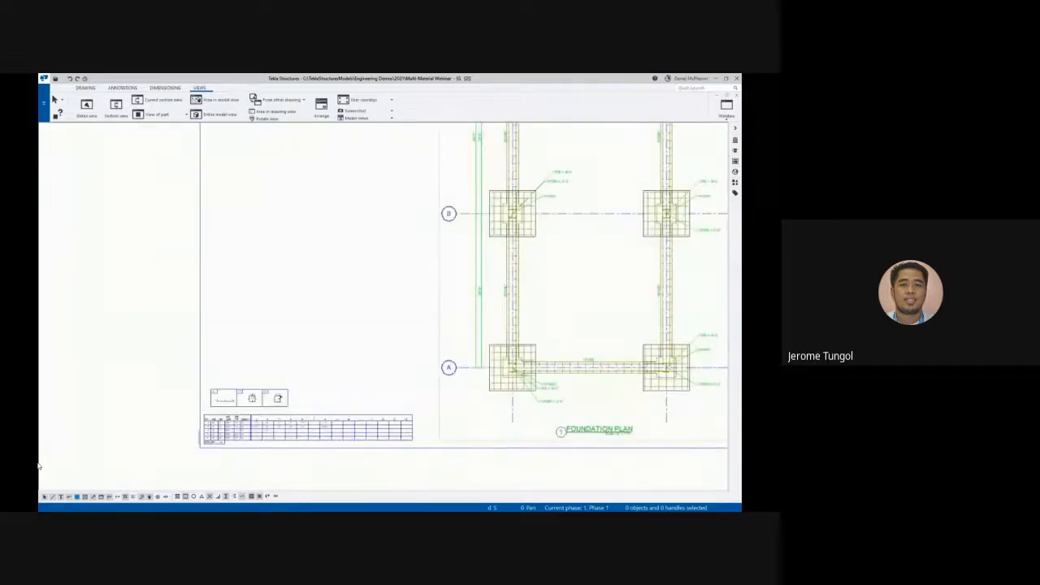
pyautogui.scroll(5, 321, 341)
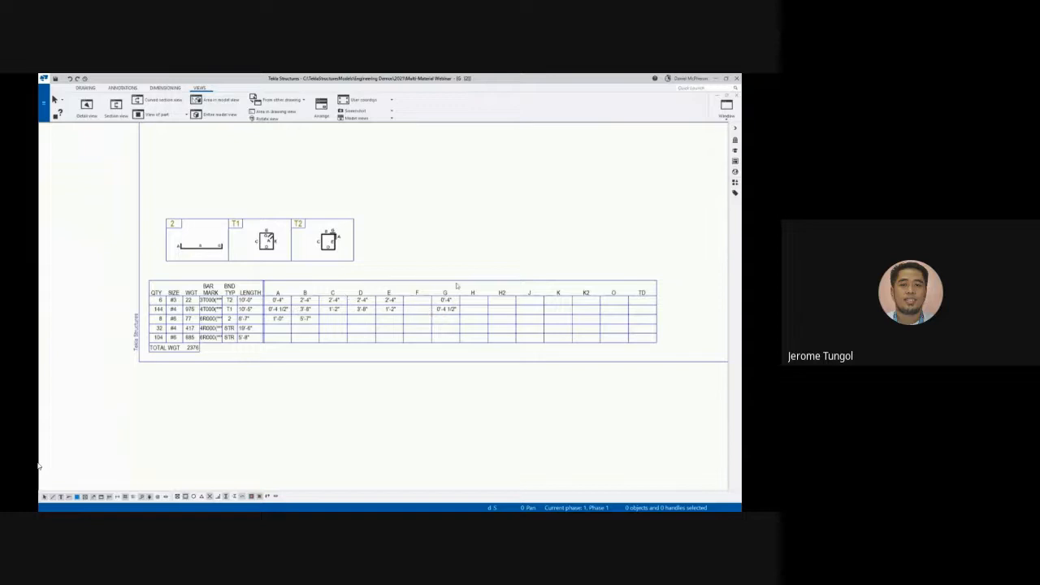
pyautogui.press('Home')
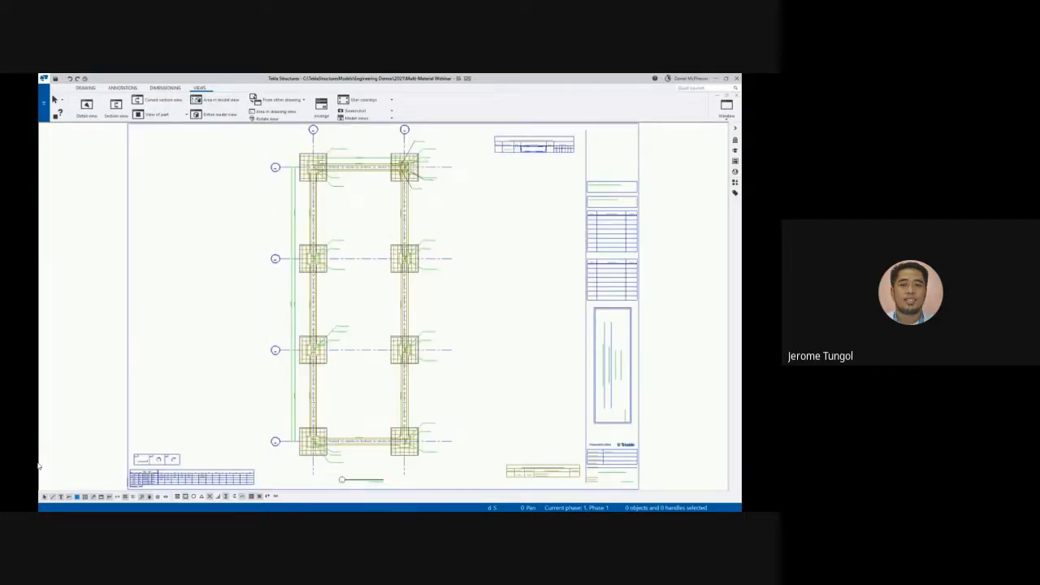
pyautogui.click(736, 95)
pyautogui.click(212, 294)
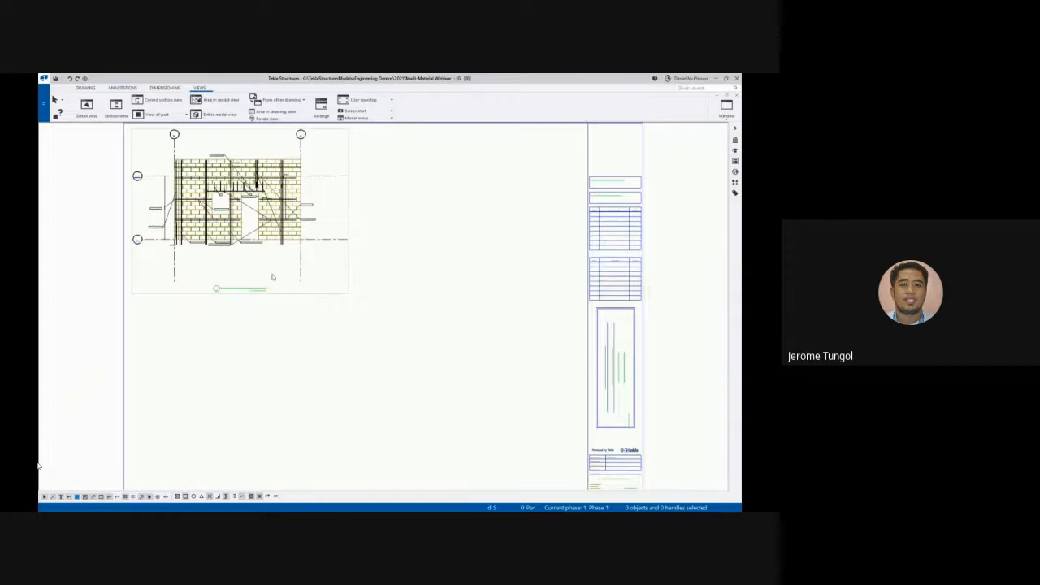
# Examine the reinforcement marks on the masonry wall elevation, including the mark properties of the lintel rebar above the door opening
pyautogui.moveTo(273, 277); pyautogui.dragTo(316, 314, button='middle')
pyautogui.scroll(4, 283, 223)
pyautogui.scroll(3, 298, 264)
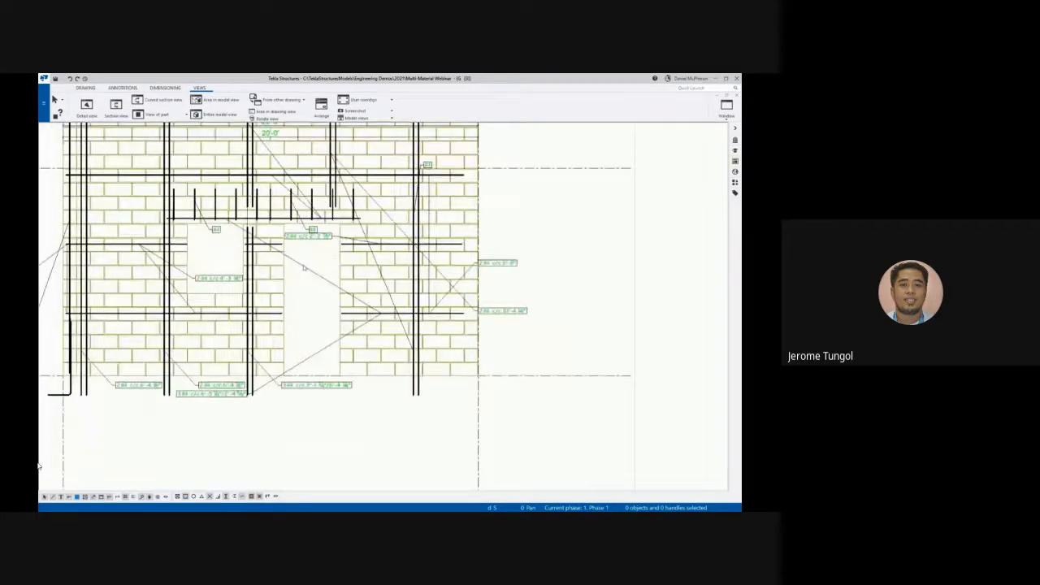
pyautogui.moveTo(299, 264); pyautogui.dragTo(327, 288, button='middle')
pyautogui.scroll(-1, 328, 288)
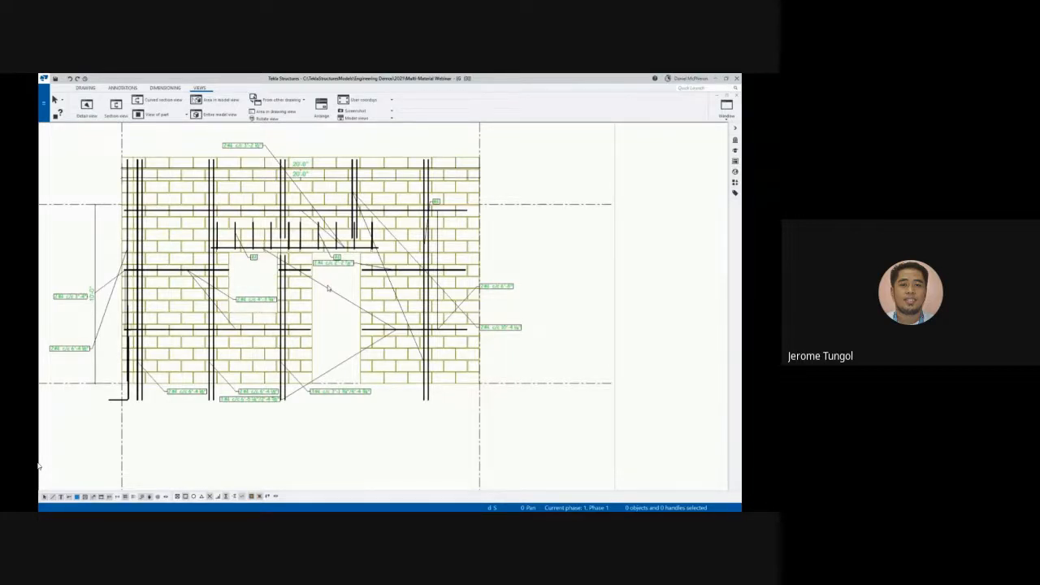
pyautogui.scroll(2, 337, 258)
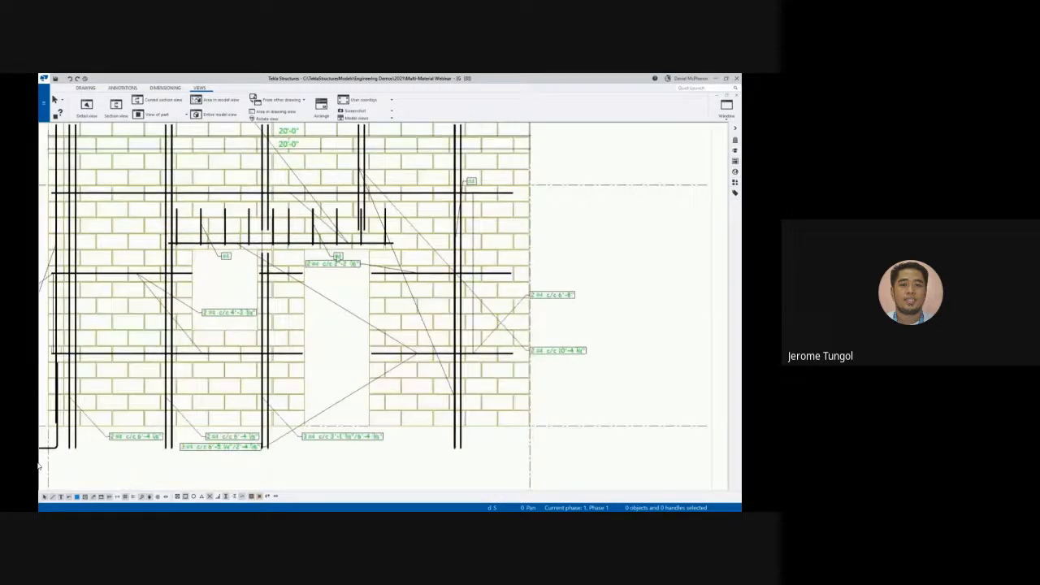
pyautogui.doubleClick(337, 257)
pyautogui.moveTo(98, 200); pyautogui.dragTo(100, 242)
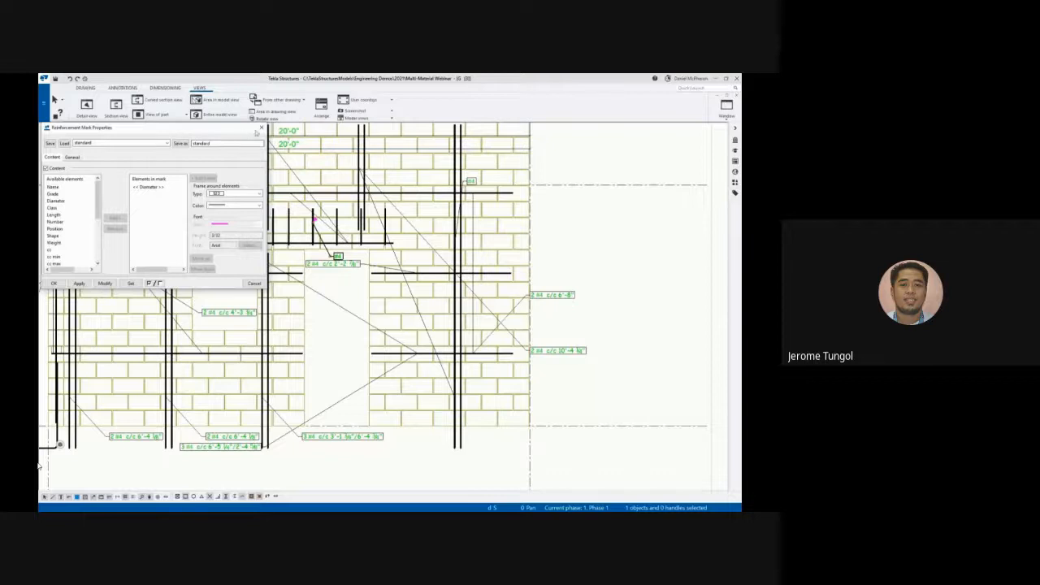
pyautogui.click(261, 127)
pyautogui.press('Home')
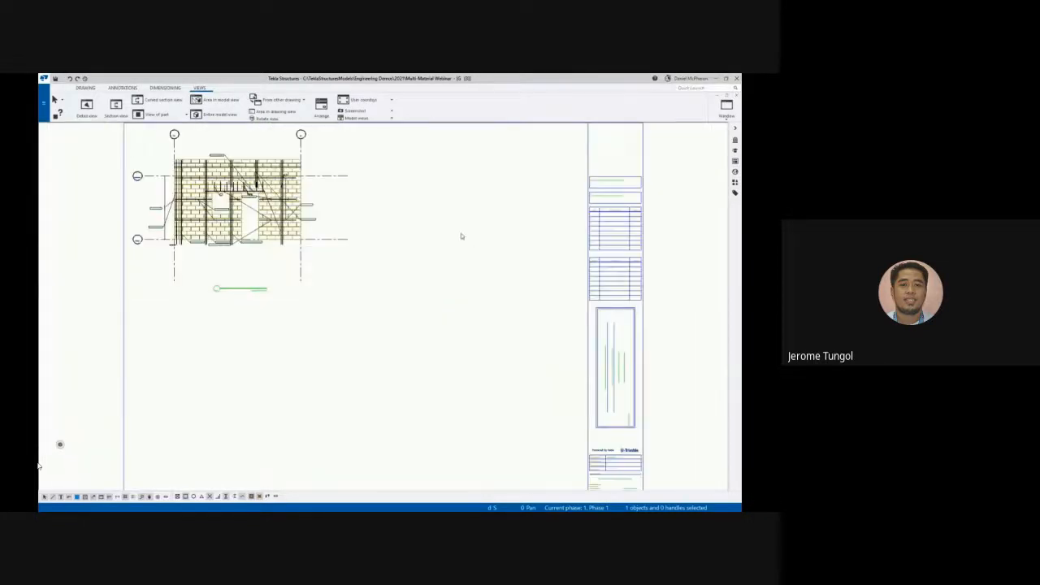
pyautogui.click(462, 235)
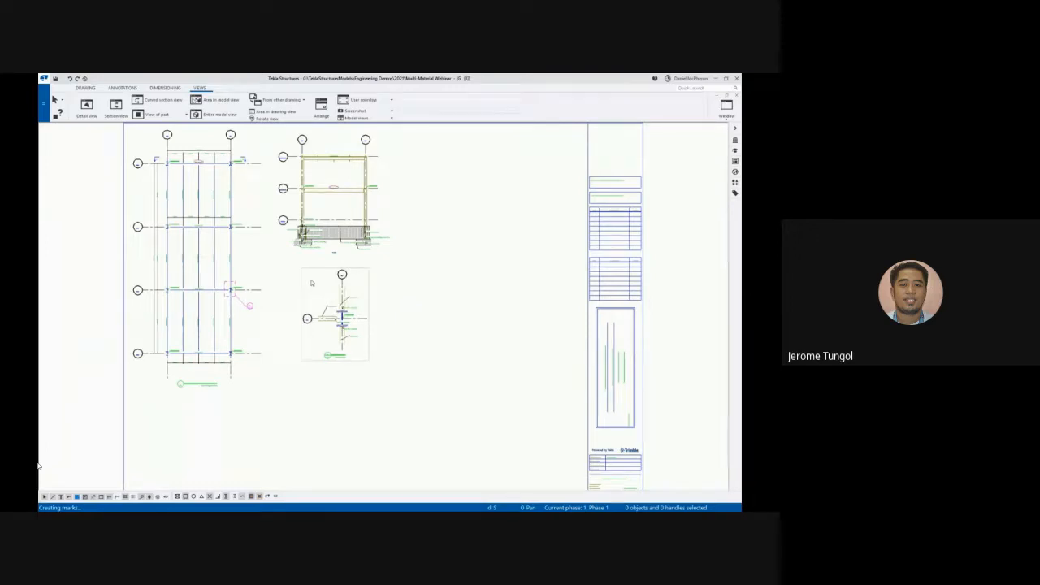
# Review the general arrangement drawing properties of the framing plan drawing and dismiss them without changes
pyautogui.scroll(1, 447, 219)
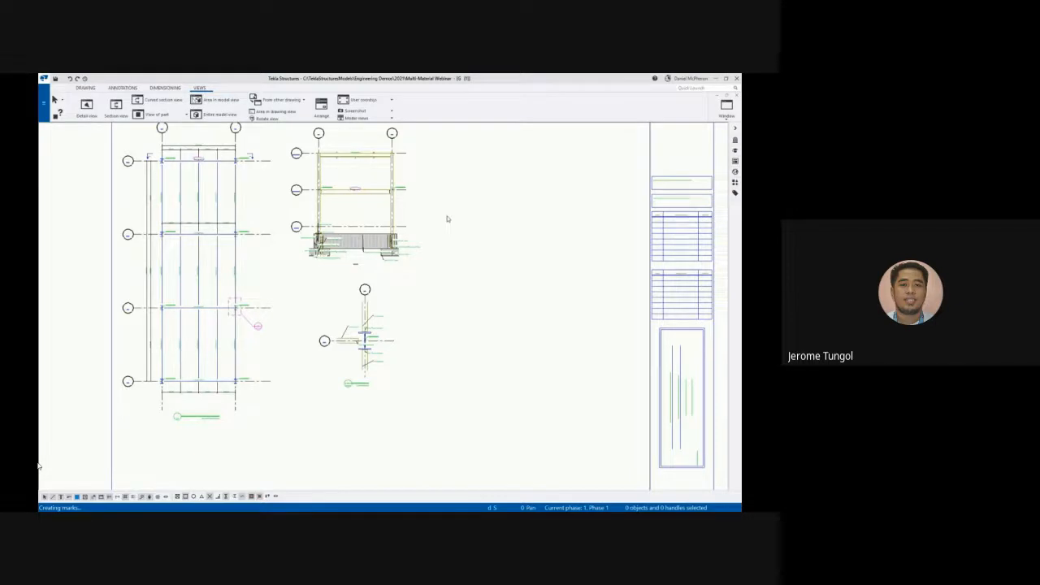
pyautogui.doubleClick(447, 219)
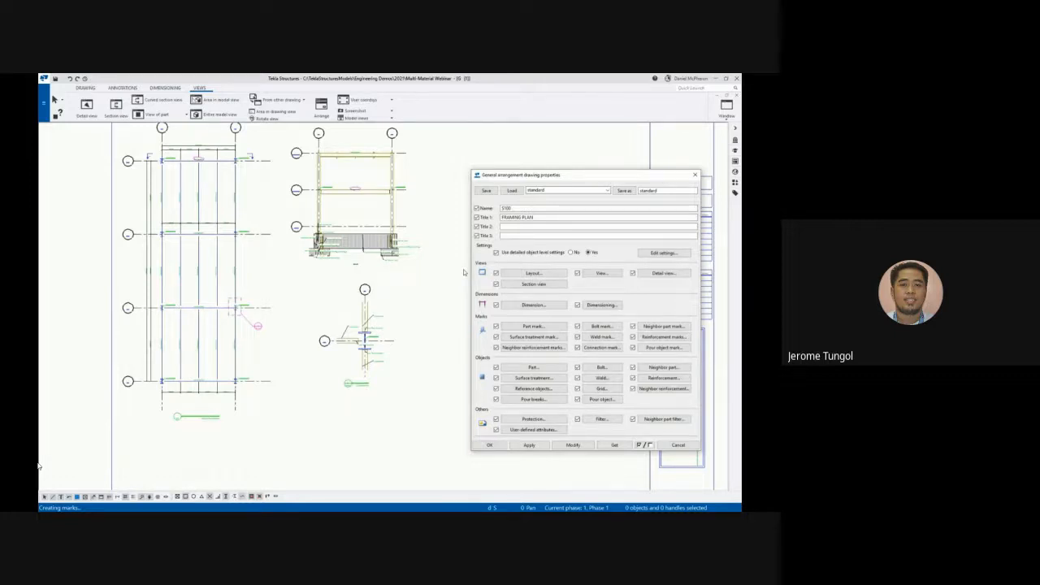
pyautogui.click(694, 176)
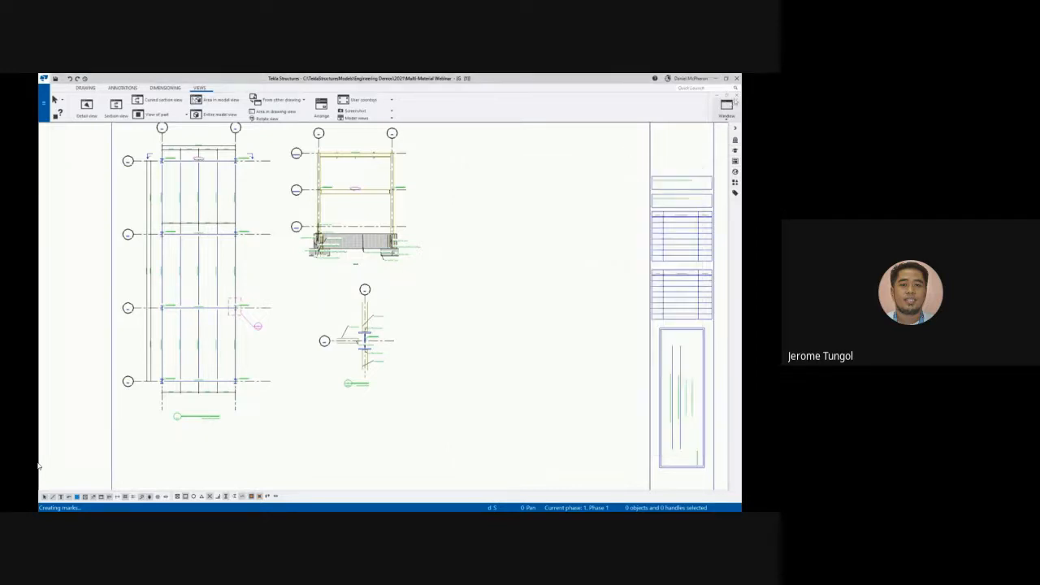
# Close the framing plan drawing and maximize the 3D plan view of the model
pyautogui.click(736, 96)
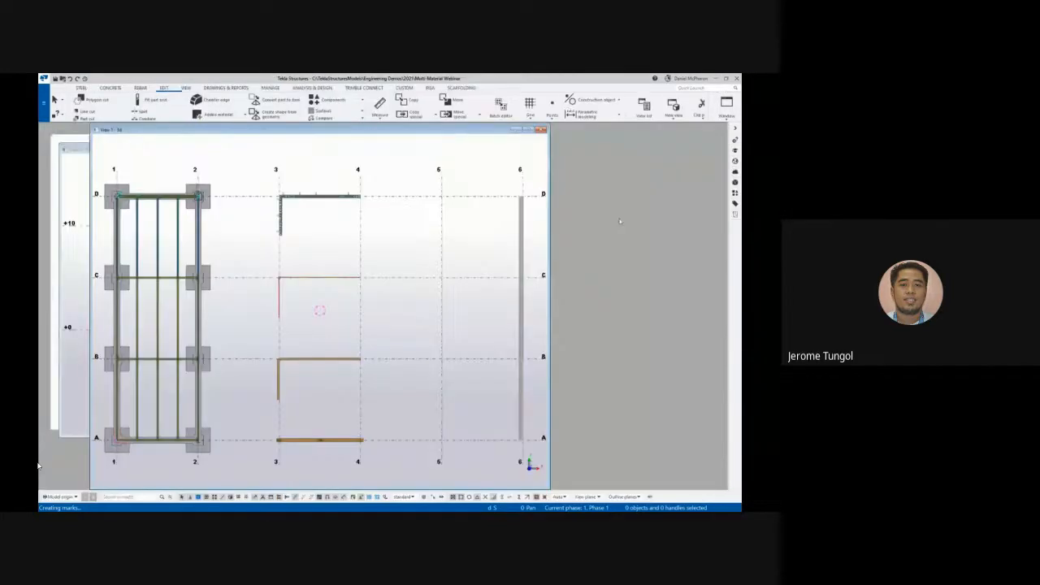
pyautogui.click(485, 231)
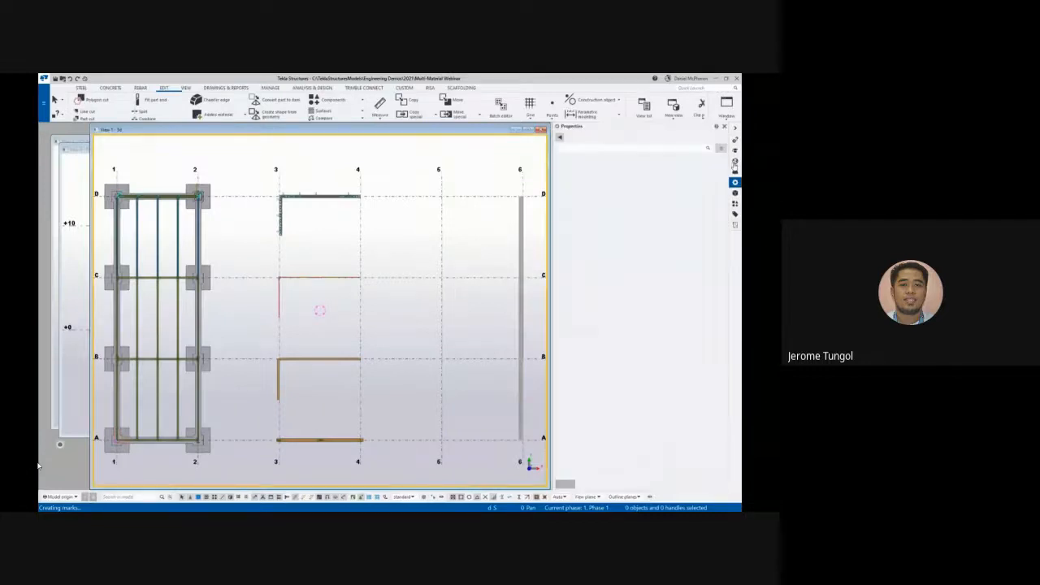
pyautogui.doubleClick(477, 130)
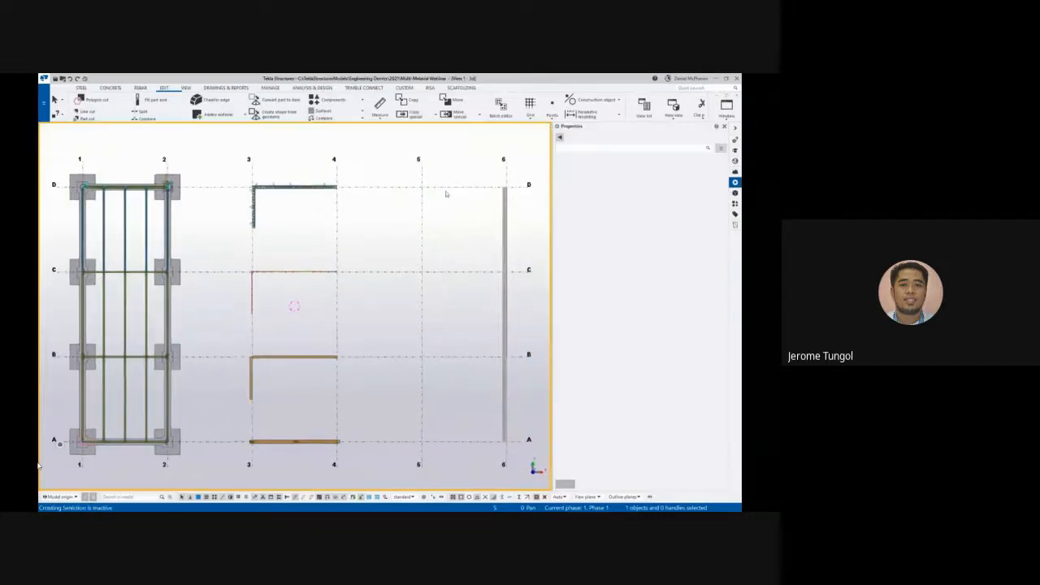